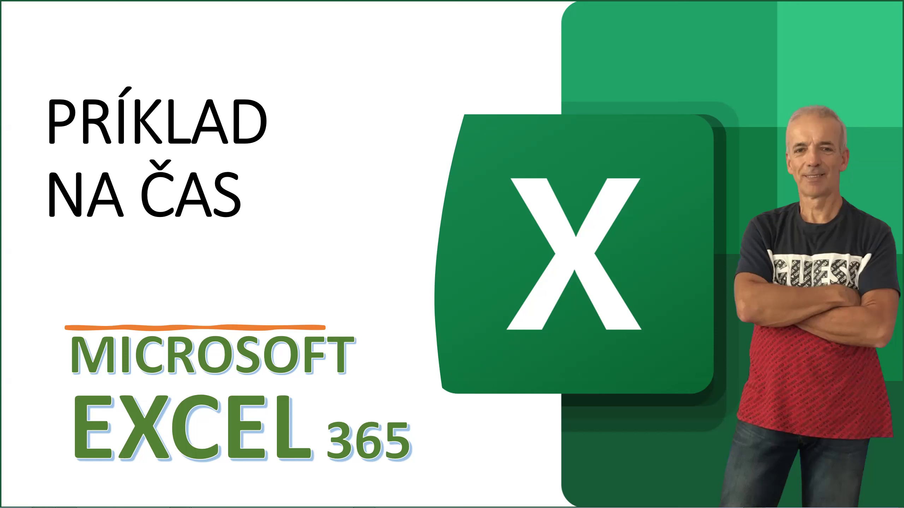
- Search 'exc' in the Start menu and launch Excel to a blank Zošit1 workbook
key(super)
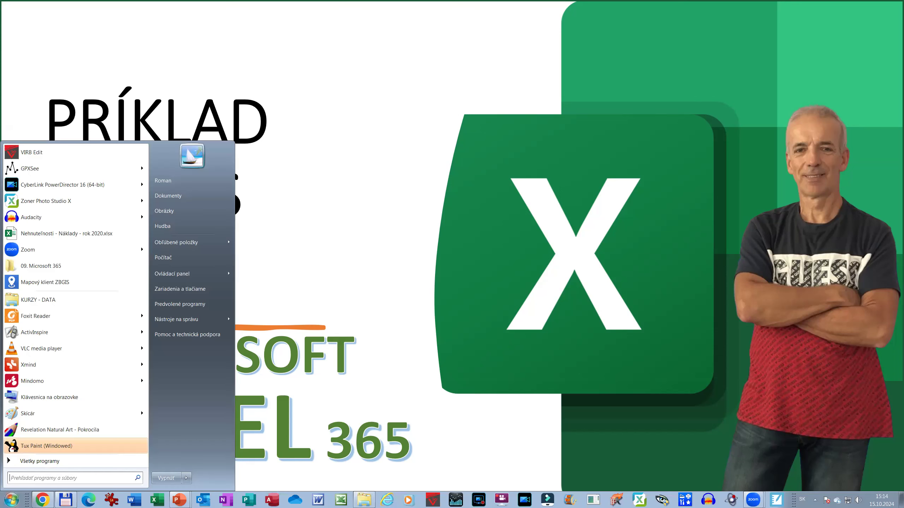
text(exc)
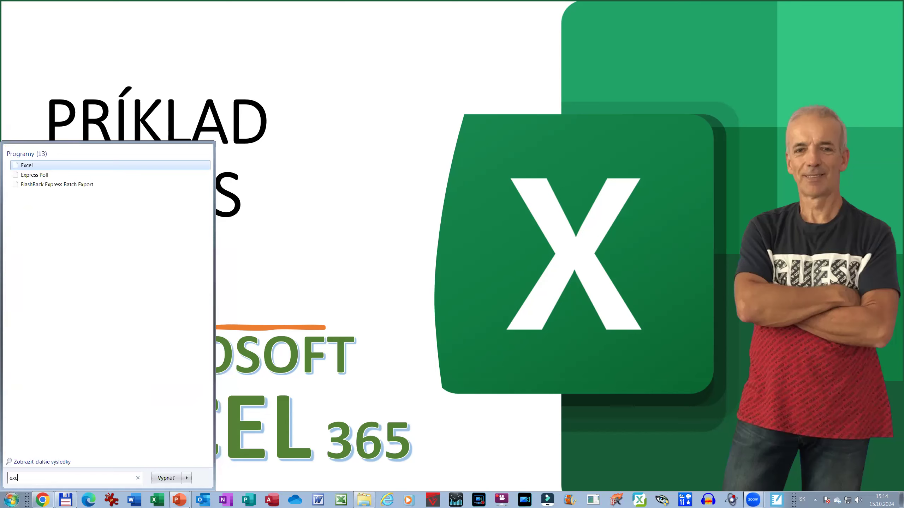
key(Return)
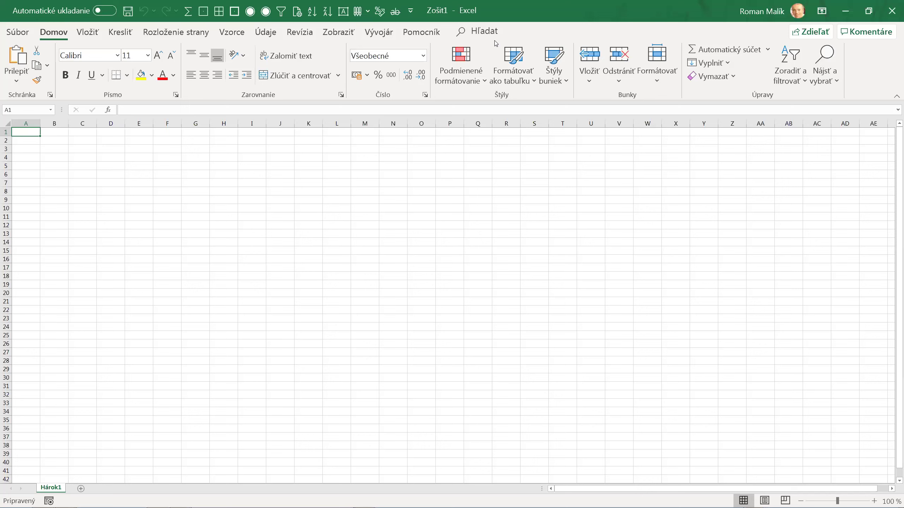
- Glance at the conditional formatting options, then zoom the empty sheet from 100 % to 160 %
click(528, 33)
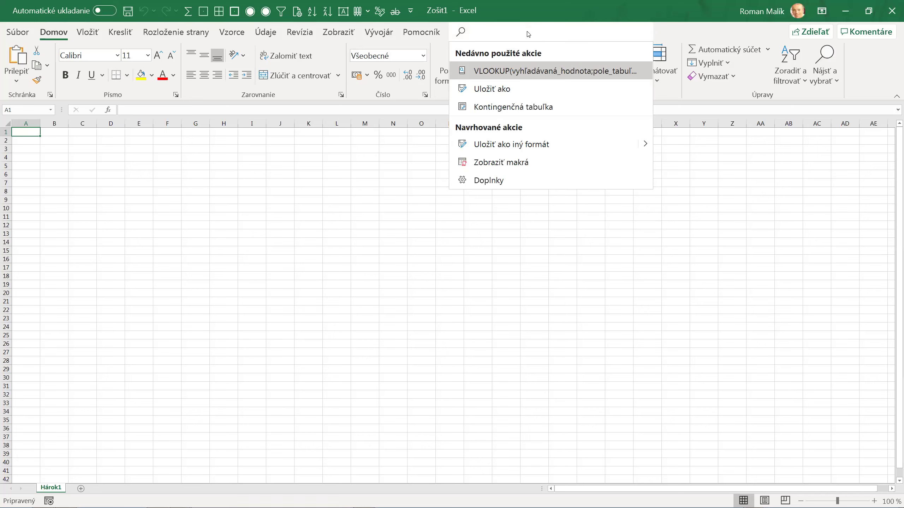
click(445, 52)
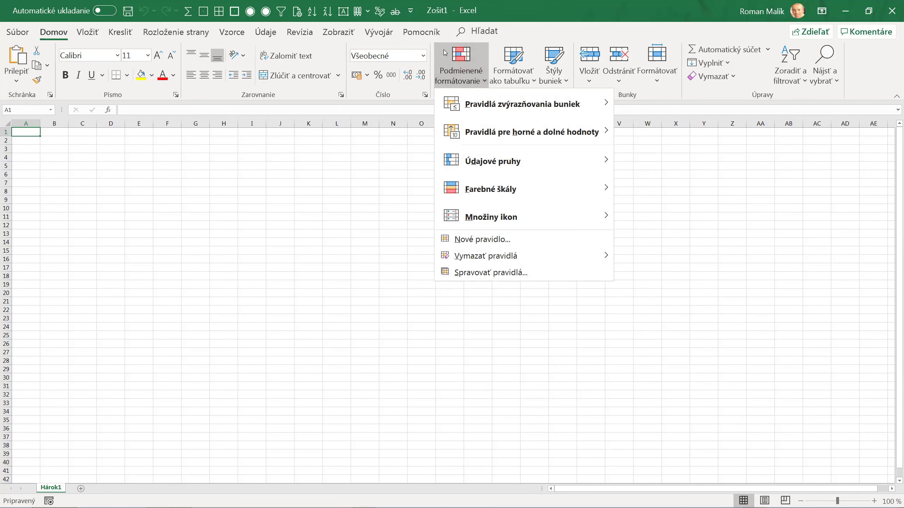
key(Escape)
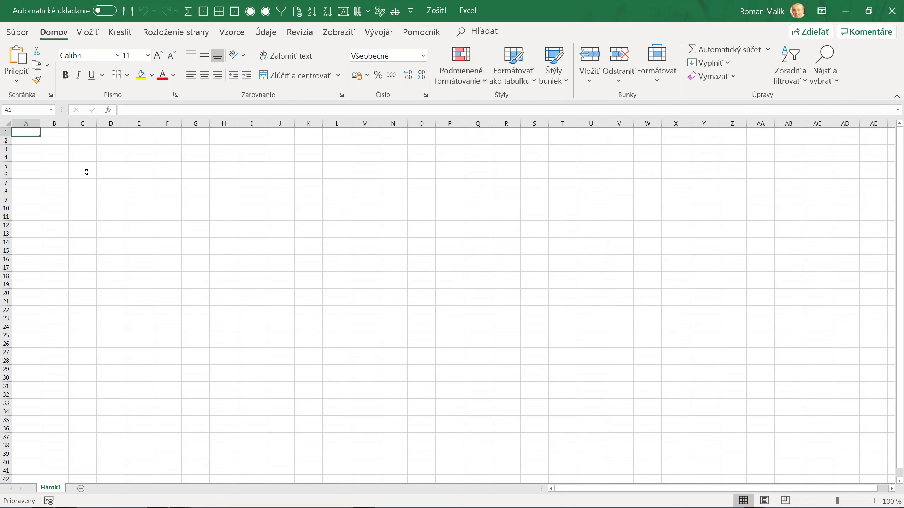
ctrl+scroll(82, 170, up, 2)
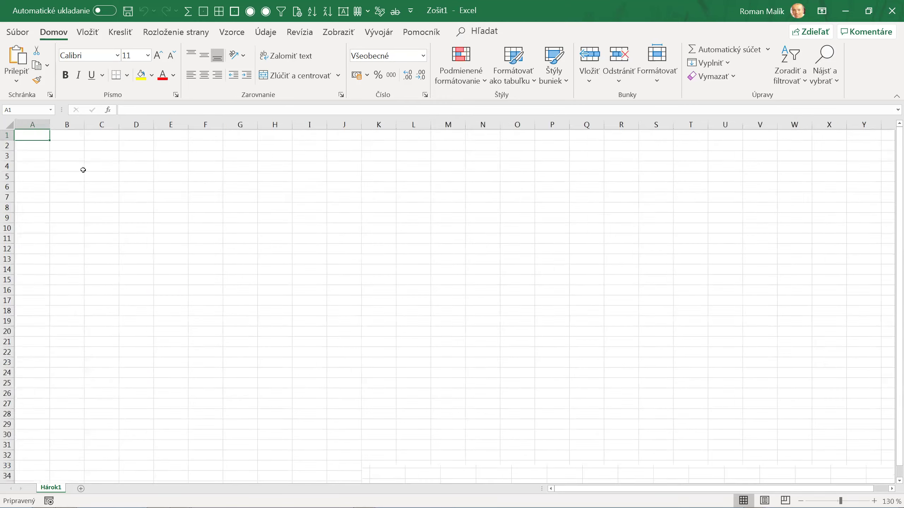
ctrl+scroll(84, 170, up, 2)
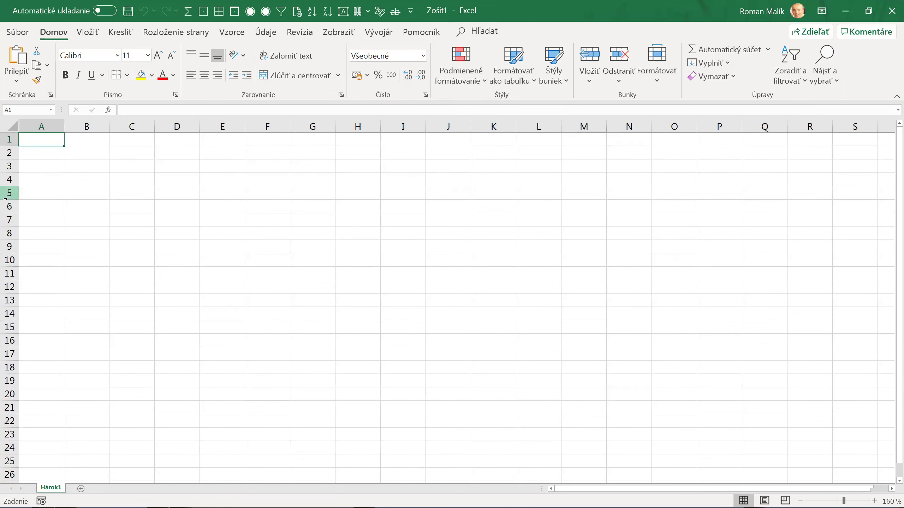
- Enter 'Čo je čas v Exceli?' in A1 and apply the Nadpis 1 cell style
text(Čo je čas v Exceli?)
key(Return)
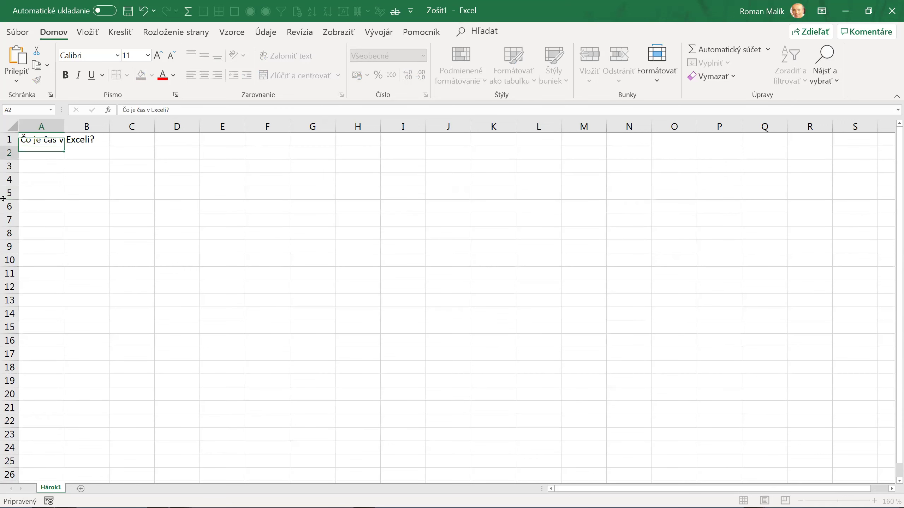
key(Up)
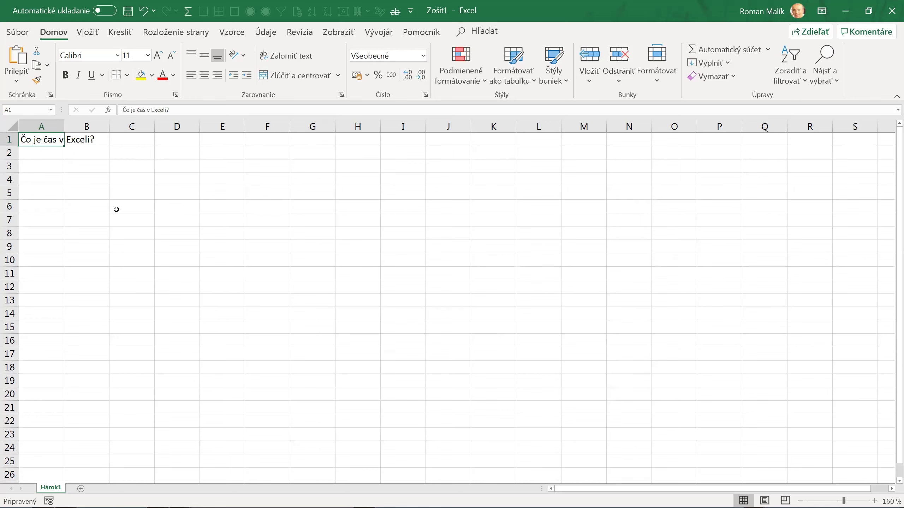
click(553, 85)
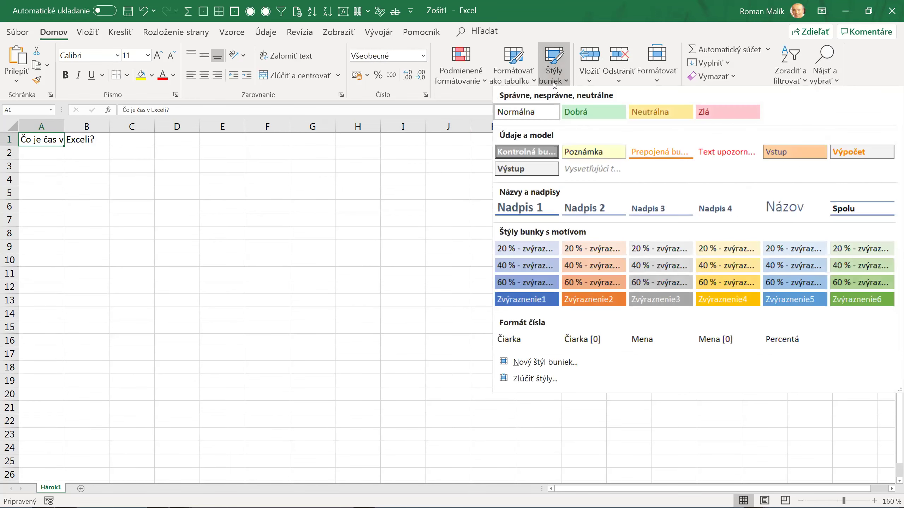
click(529, 211)
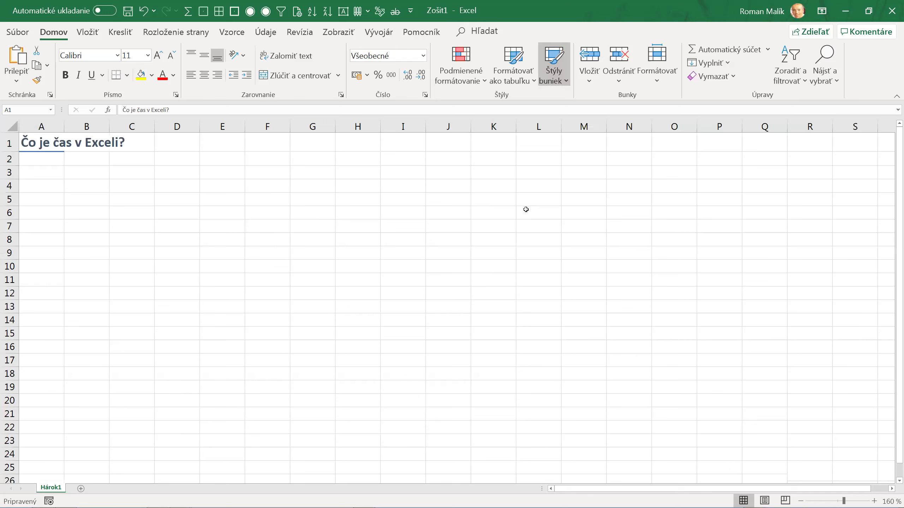
click(45, 170)
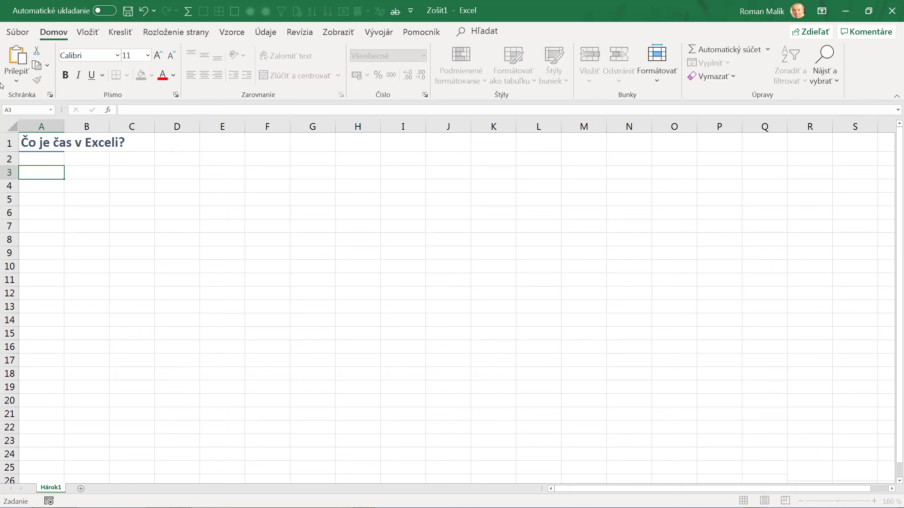
- Type 'Čas v Exceli je v skutočnosti číslo (0,1>, naformátované ako formát "časový"!' into A3
text(Čas v Exceli je )
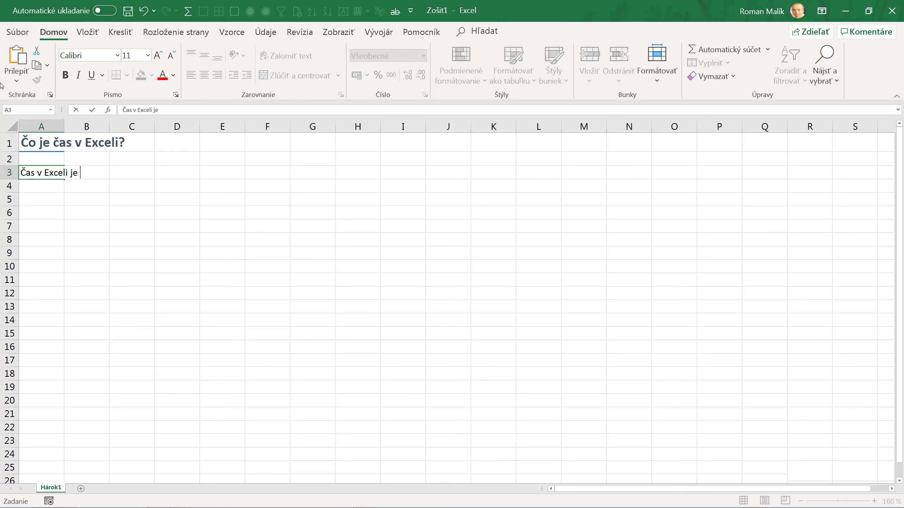
text(v skutočn)
key(BackSpace)
text(nosti )
text(čislo)
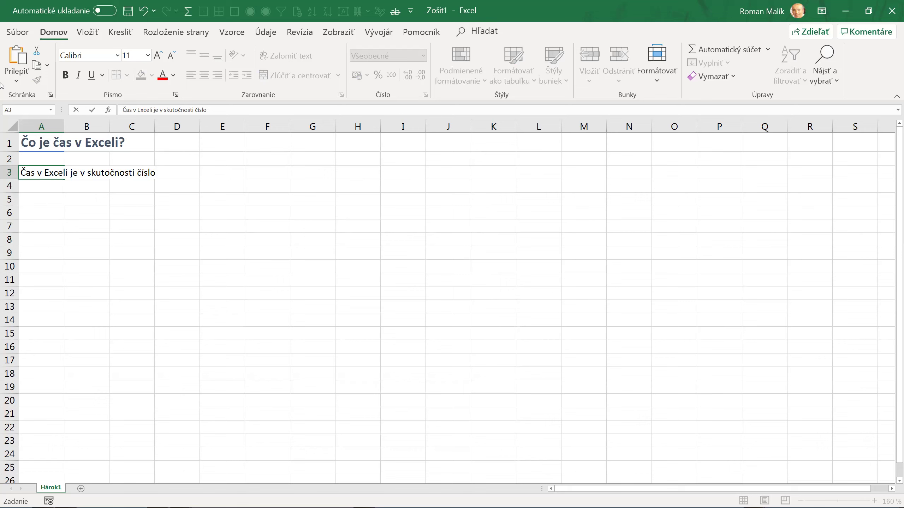
text(ä)
key(BackSpace)
text((0)
text(,)
text(1)
text(>)
text(,)
text( naformátovené)
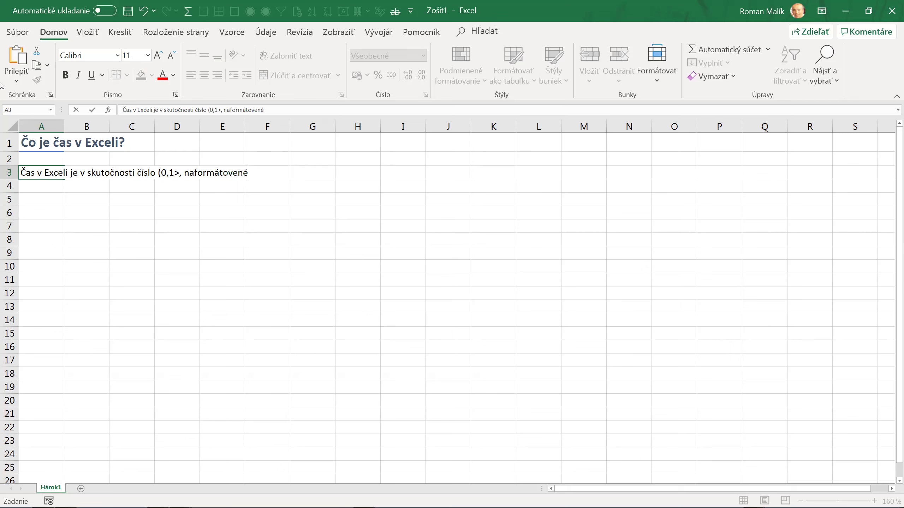
text(ako )
text(formát )
text("ca)
key(BackSpace)
key(BackSpace)
text(časový)
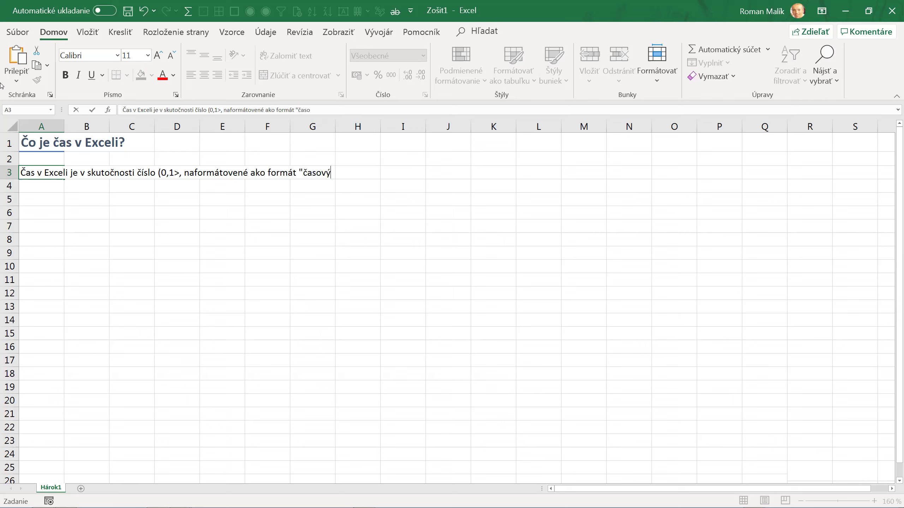
text("!)
key(Return)
- Step along row 3 to check how the sentence spills across cells, then move to row 4
key(Up)
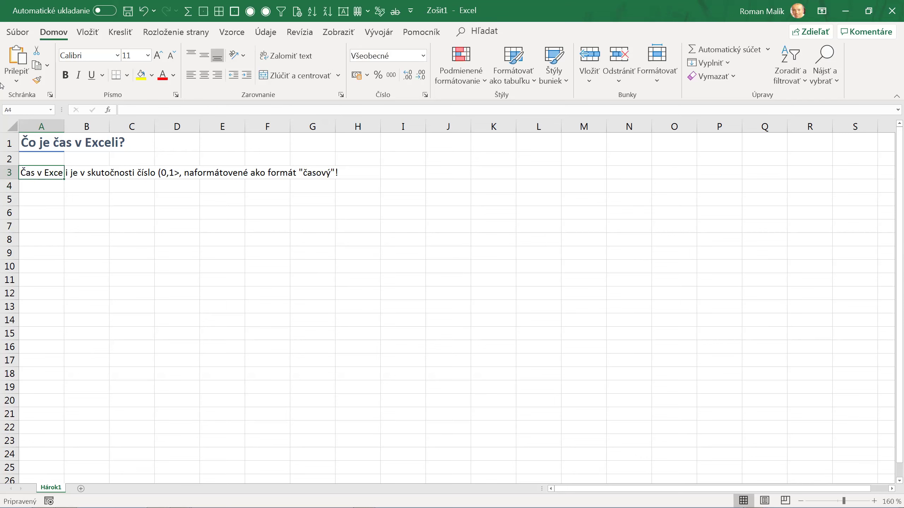
key(Right)
key(Right)
key(Right)
key(Left)
key(Right)
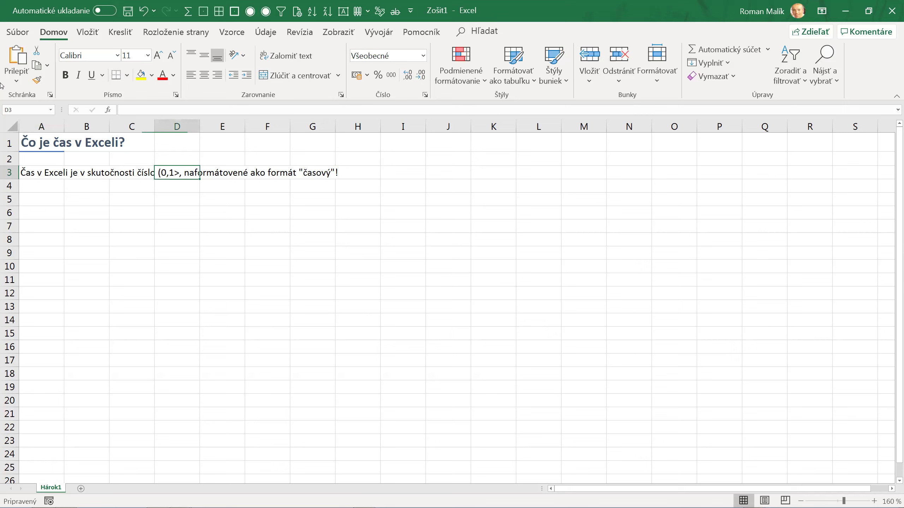
key(Right)
key(Left)
key(Left)
key(Right)
key(Down)
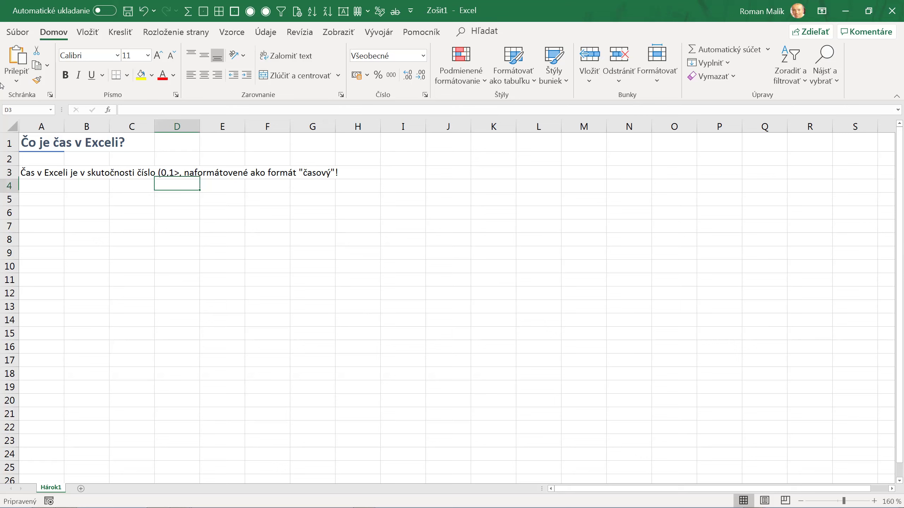
- Enter 'T.j. čas 12:00 je číslo 0,5.' in A4, correcting the wording
key(Home)
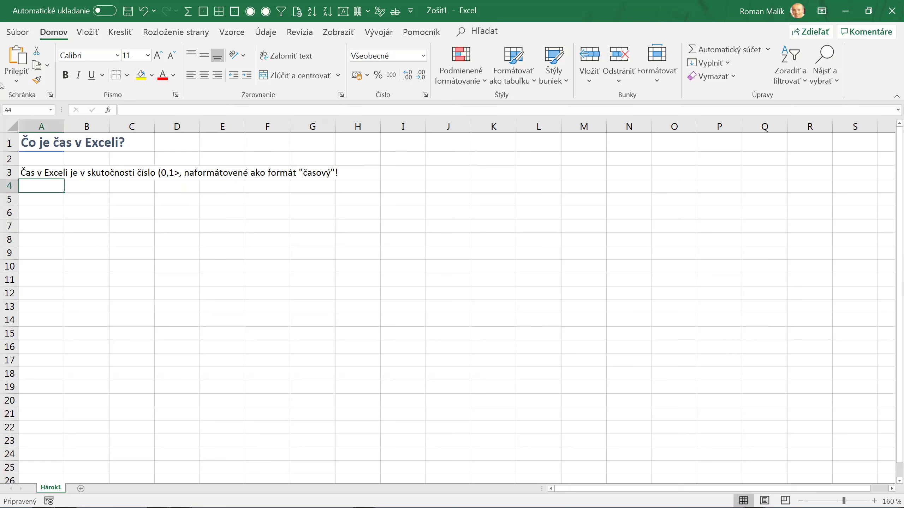
text(Tj.)
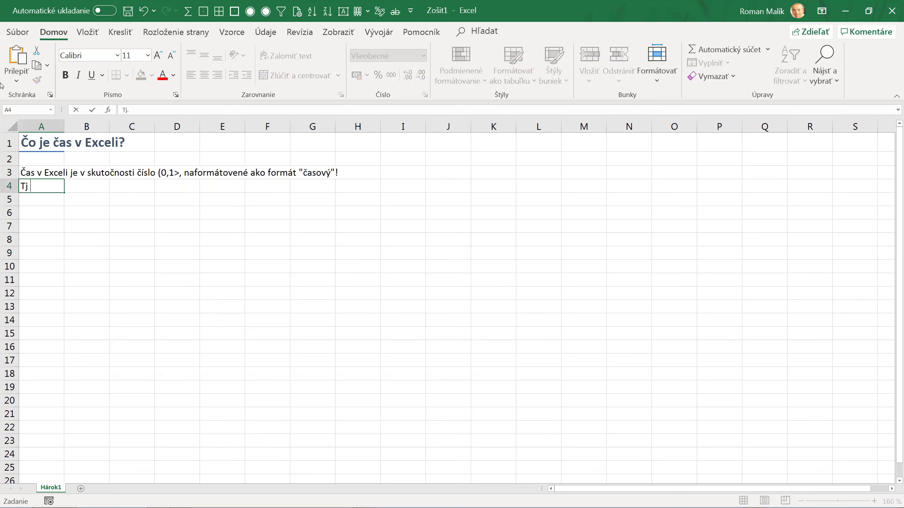
key(BackSpace)
key(BackSpace)
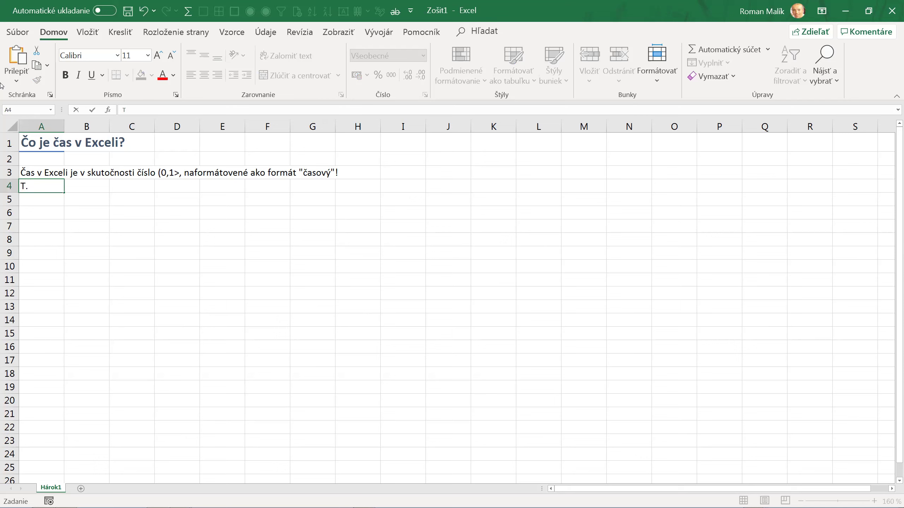
text(j.12:00 je )
text(číslo 0,5)
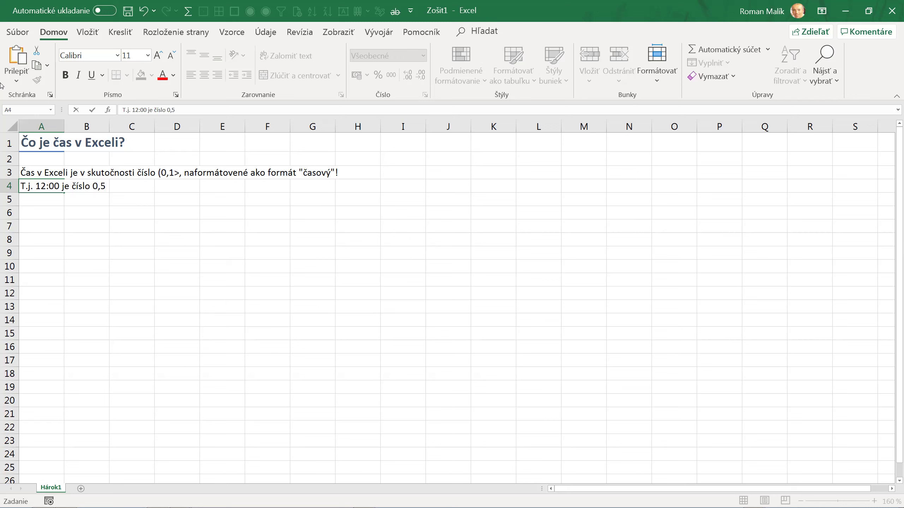
key(ctrl+Return)
key(F2)
key(Home)
key(ctrl+Right)
text(čas )
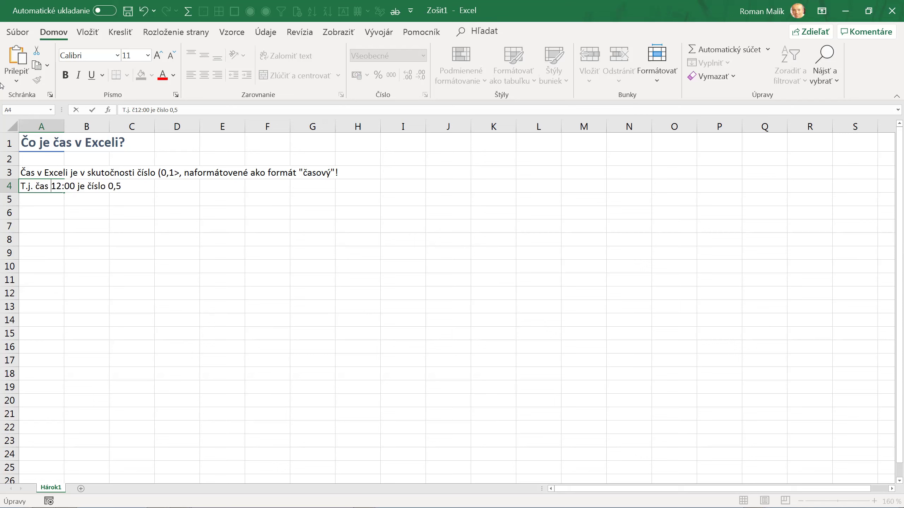
text(.)
key(Return)
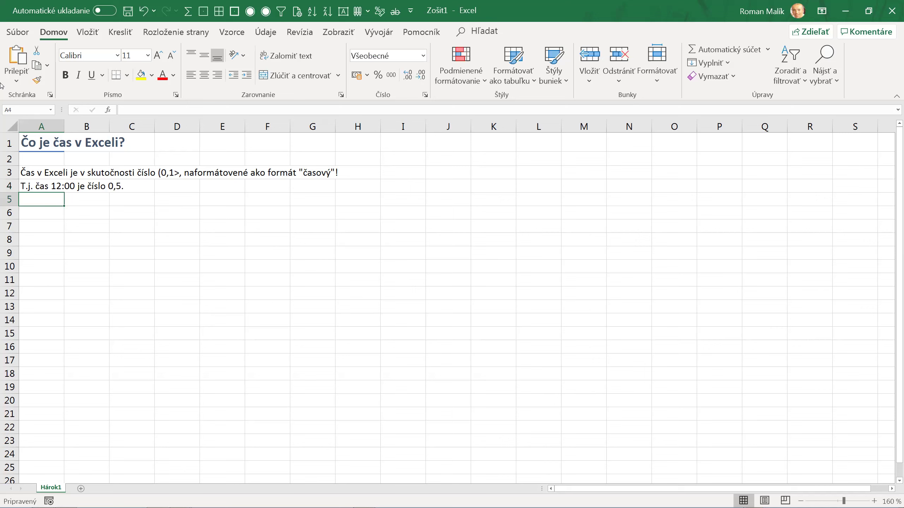
- Enter 'Čas 06:00 je číslo 0,25.' in A5
text(Č)
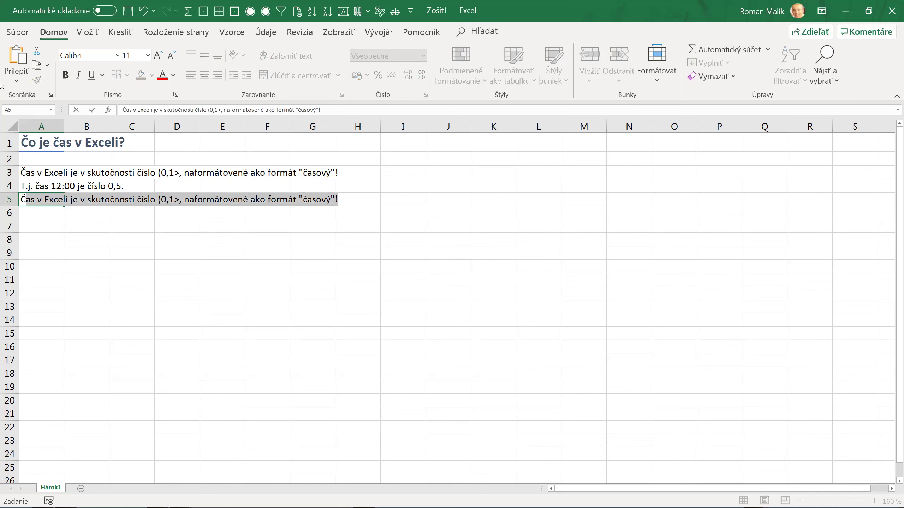
text(as 06:00)
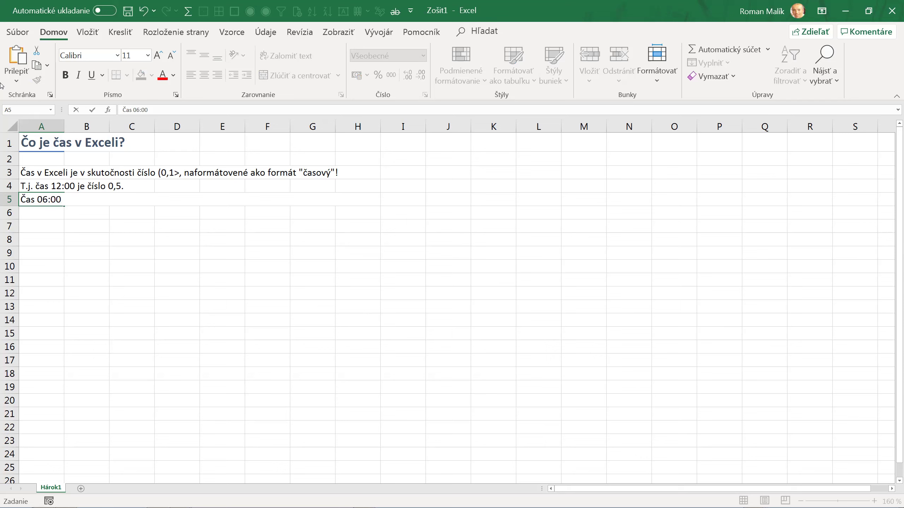
text(e číslo 0,25)
key(Return)
key(Up)
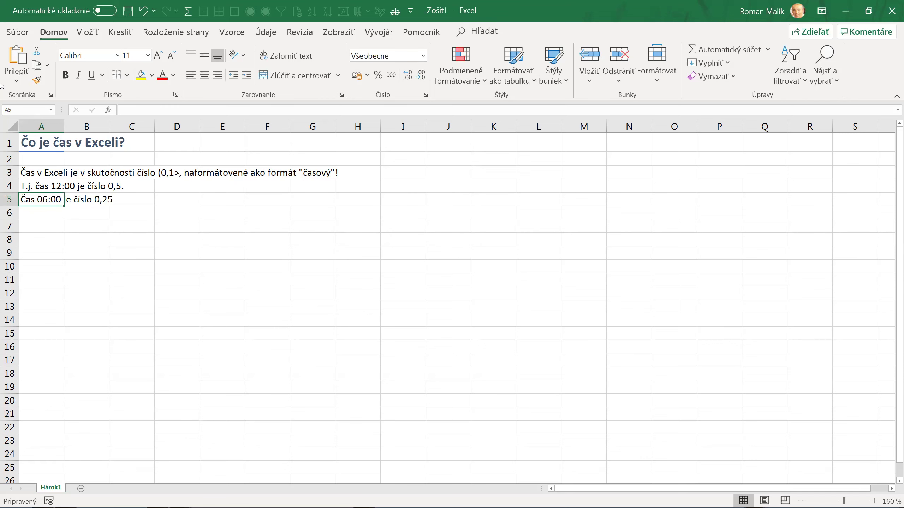
key(F2)
text(.)
key(Return)
key(Return)
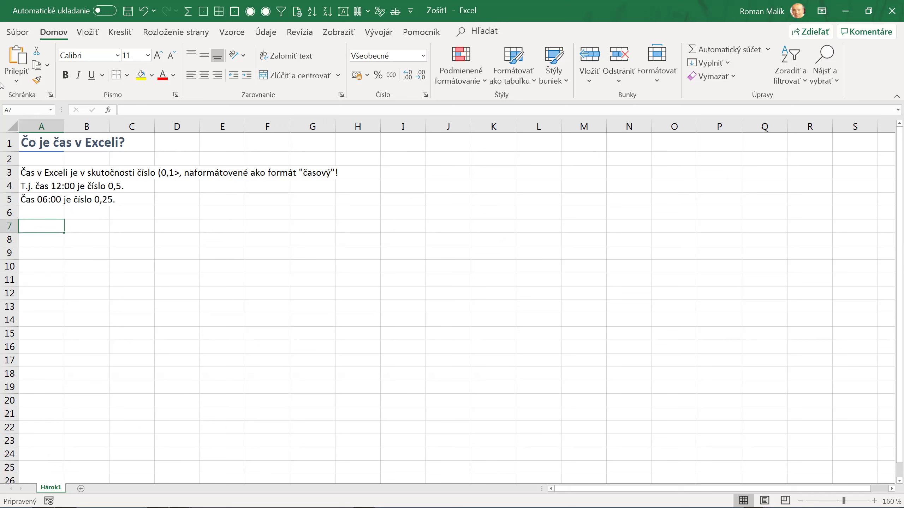
- Type 0,25, 0,5, 0,75 and 1 down column A, plus 0 above them
text(0,25)
key(Return)
text(0,5)
key(Return)
text(0,75)
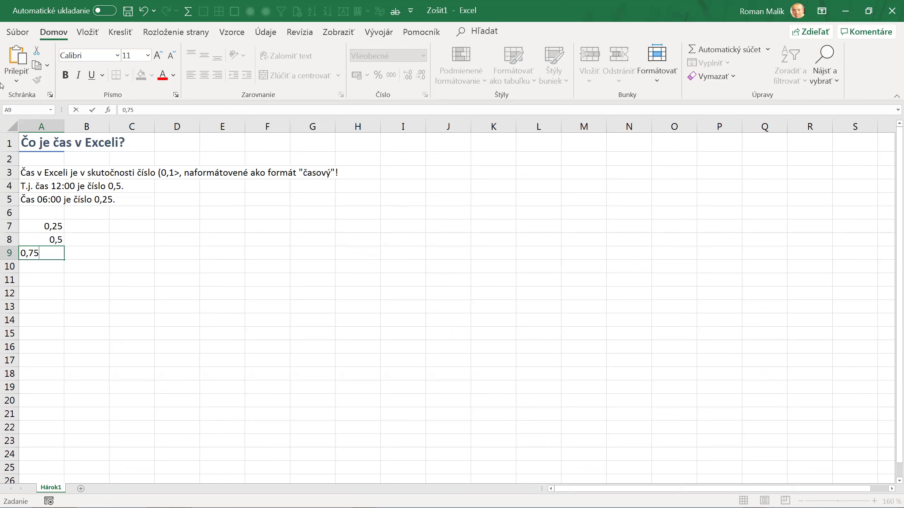
key(Return)
text(1)
key(Return)
key(Up)
key(Up)
key(Up)
key(Up)
text(0)
key(Return)
key(Up)
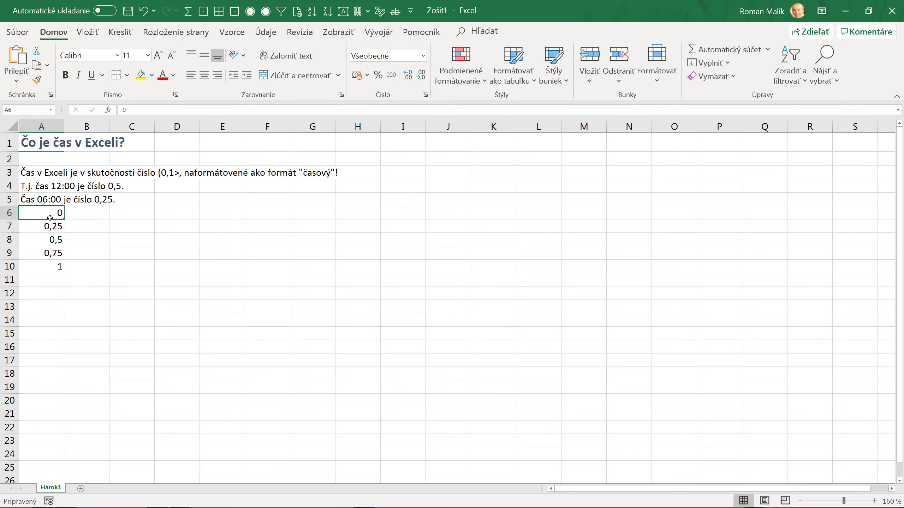
- Insert a blank cell at A6, shifting the values down into A7:A11
drag(47, 217, 49, 212)
right_click(48, 213)
click(78, 313)
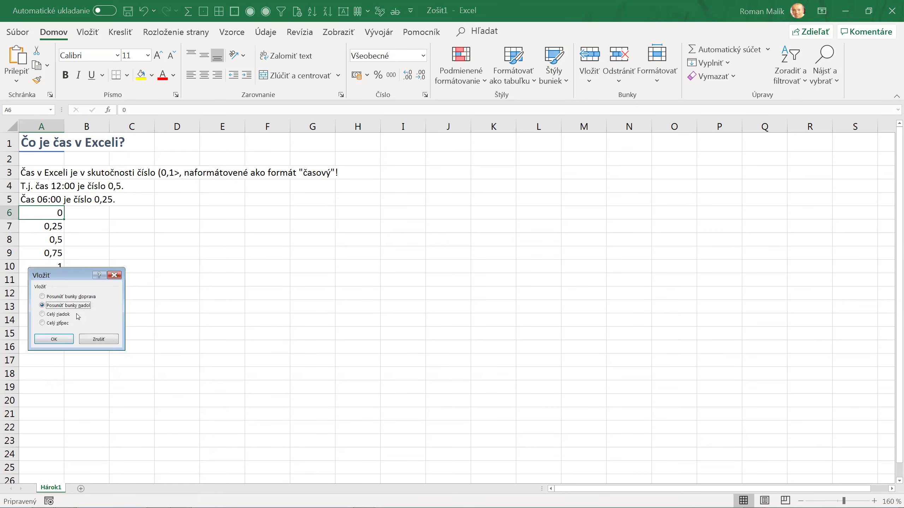
click(54, 339)
click(53, 226)
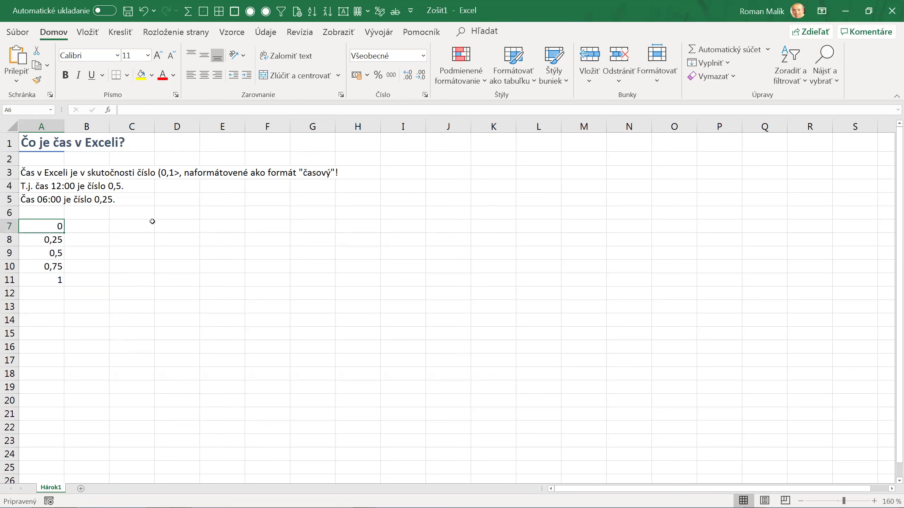
- Correct 'naformátovené' to 'naformátované' in the A3 sentence
click(55, 175)
double_click(205, 174)
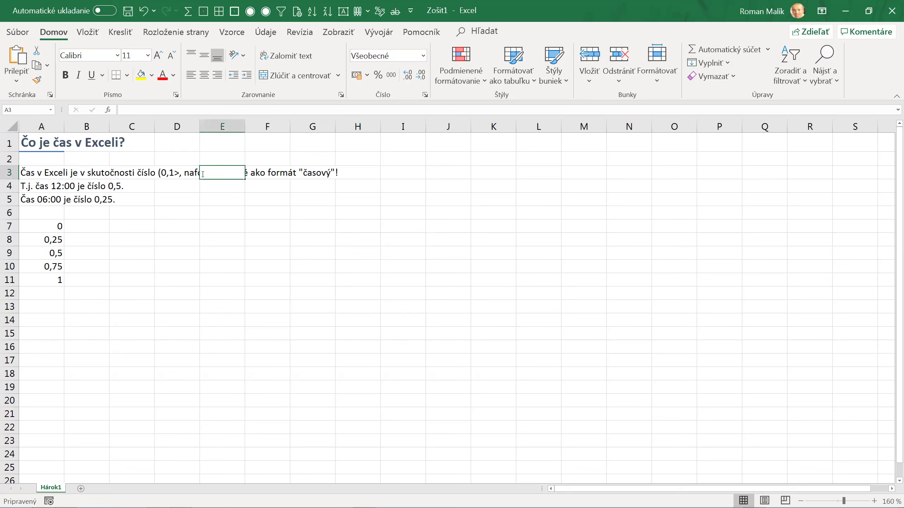
key(Escape)
key(Home)
key(F2)
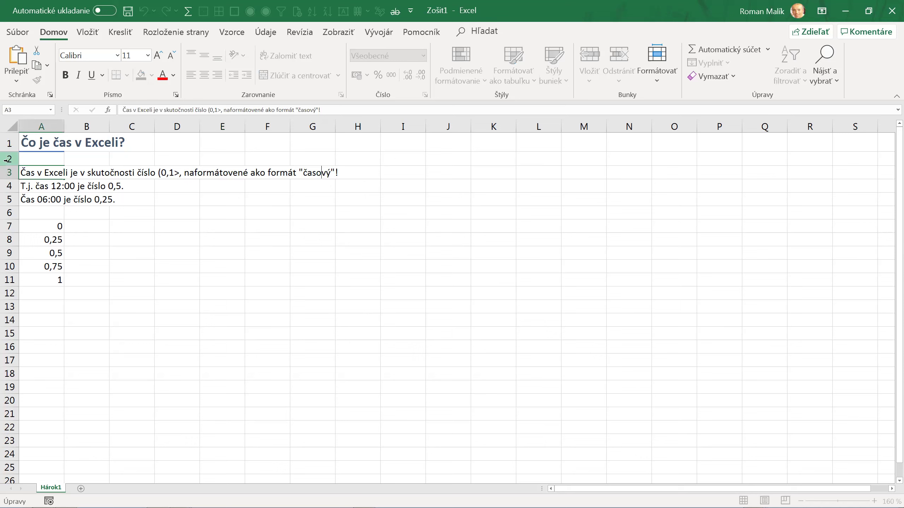
key(Delete)
text(a)
- Shorten "časový" to "čas" and select the phrase naformátované ako formát "čas"
key(shift+Right)
key(shift+Right)
key(shift+Right)
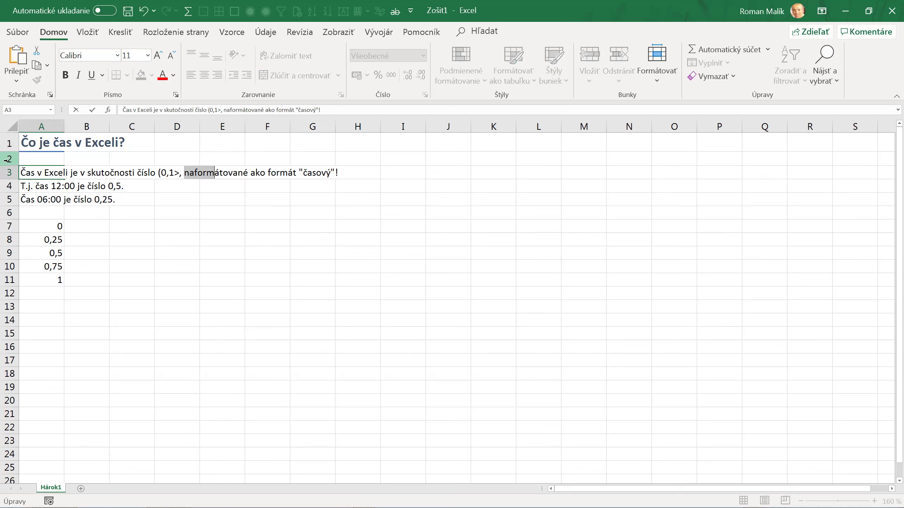
key(shift+Right)
key(shift+Right)
key(shift+Right)
key(shift+Right)
key(shift+Right)
key(shift+Right)
key(shift+Right)
key(shift+Right)
key(shift+Left)
key(Right)
key(shift+Right)
key(shift+Right)
key(shift+Right)
key(shift+Right)
key(Left)
key(Delete)
key(Delete)
key(Delete)
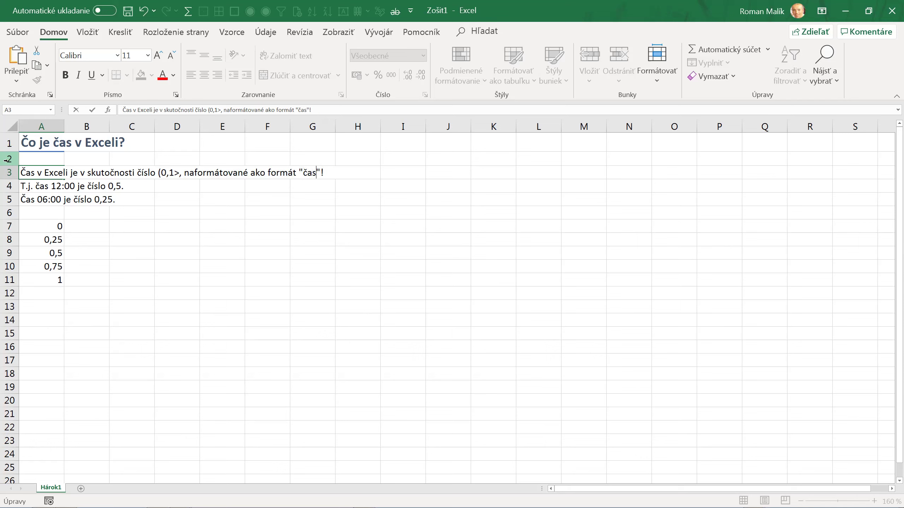
key(Right)
key(shift+Left)
- Make the phrase naformátované ako formát "čas" red and underlined
key(shift+Left)
key(shift+Left)
key(shift+Left)
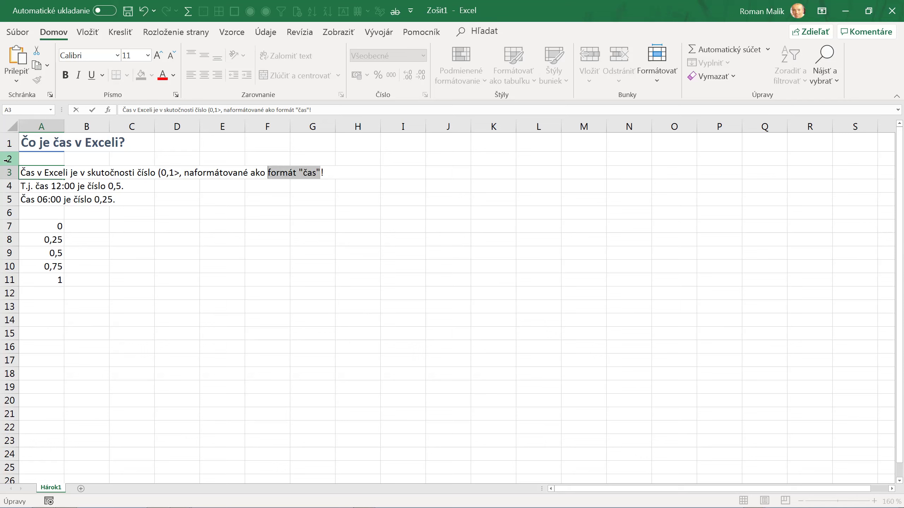
key(shift+Left)
key(shift+Left)
key(shift+Left)
key(shift+Left)
key(shift+Left)
key(shift+Left)
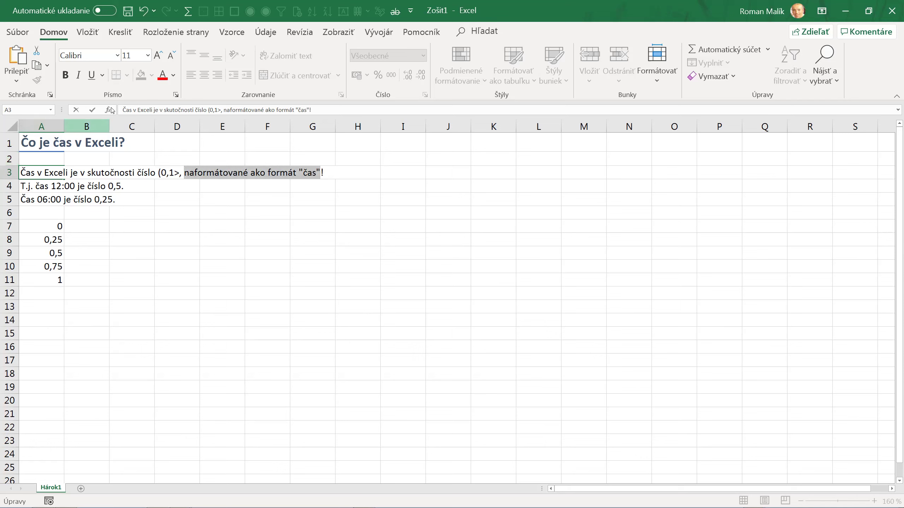
click(162, 76)
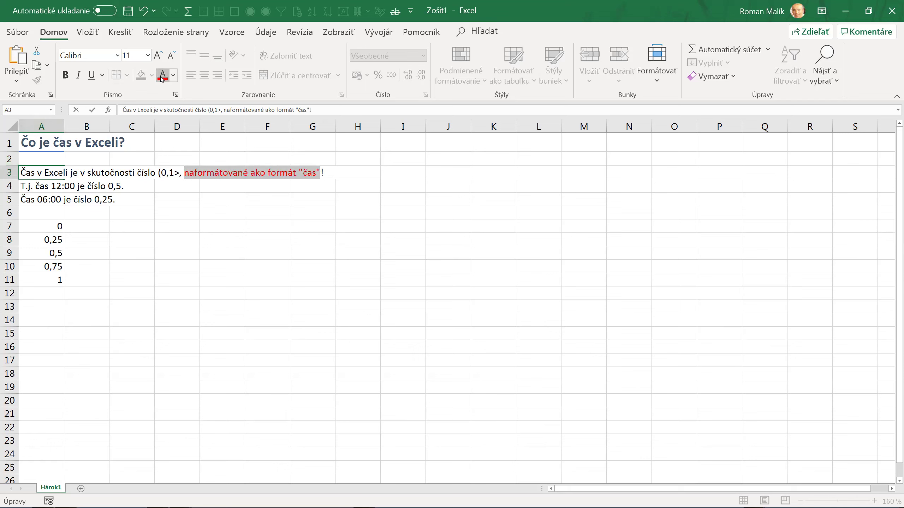
click(92, 75)
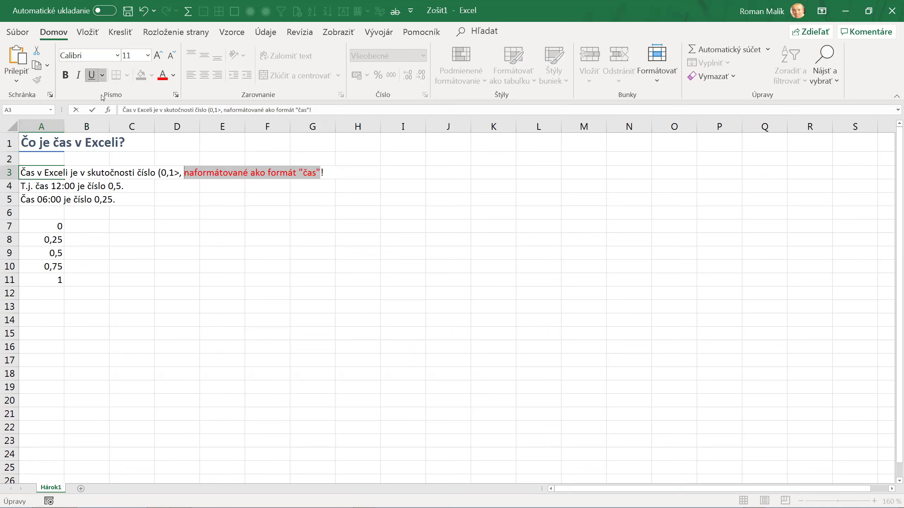
click(161, 279)
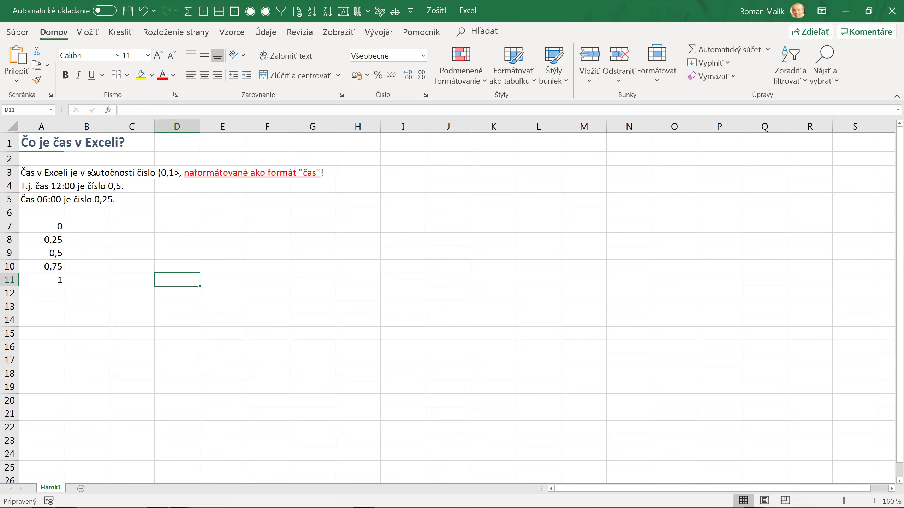
- Append 'V karte Číslo' to the end of the A3 sentence
click(33, 173)
key(F2)
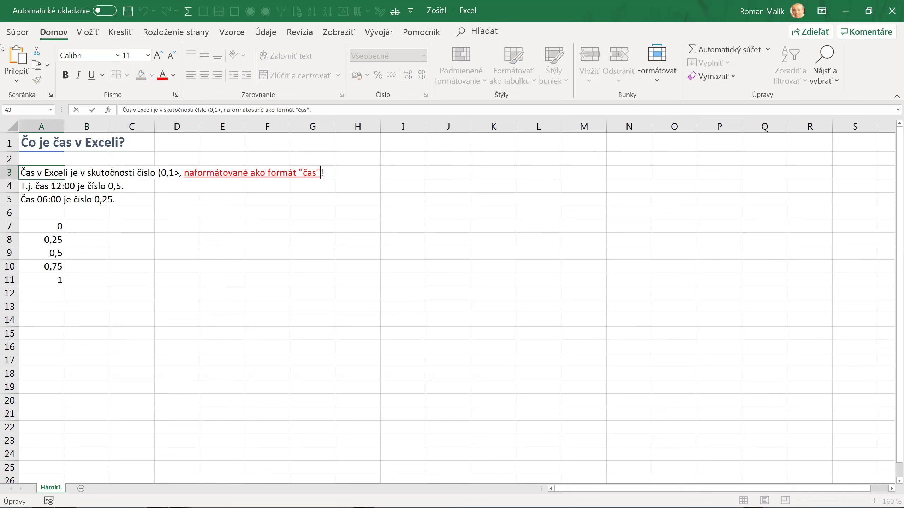
text( V karte )
text(4ísl)
key(BackSpace)
key(BackSpace)
key(BackSpace)
key(BackSpace)
text(Číslo)
key(Return)
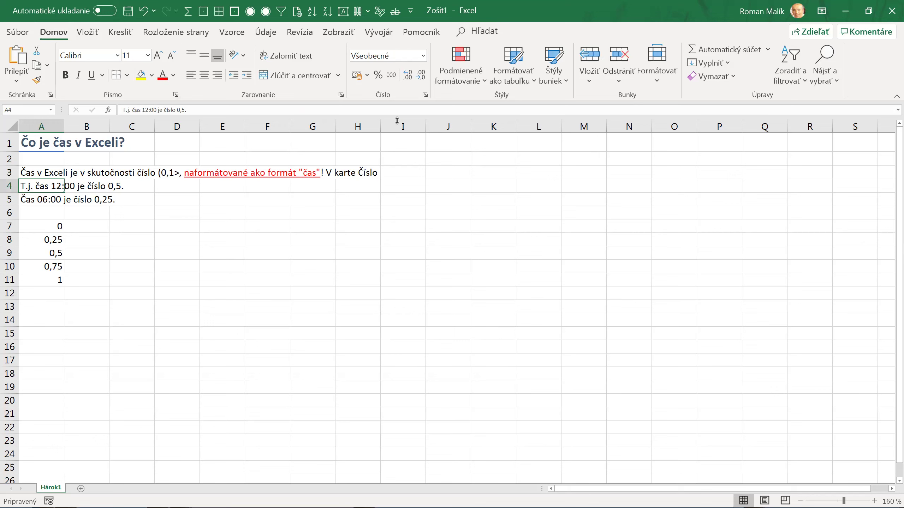
- Make the word Číslo in A3 red and bold
click(25, 173)
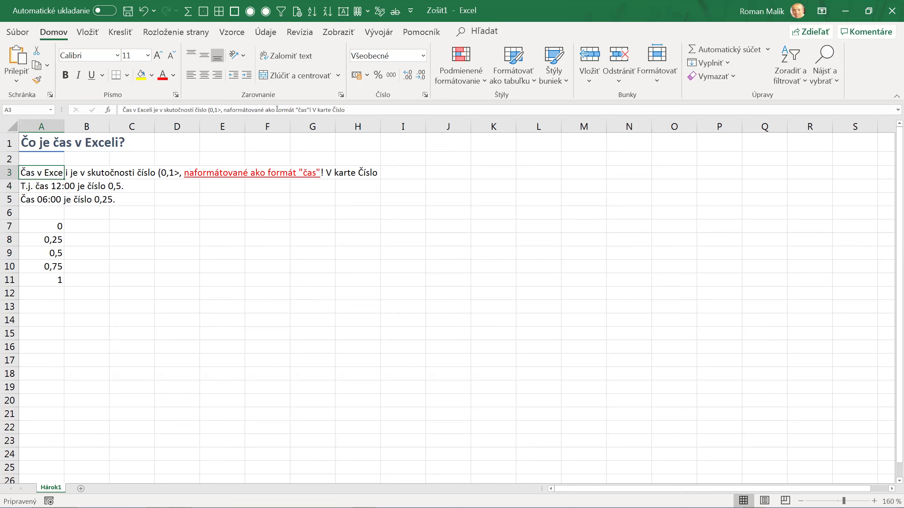
double_click(336, 110)
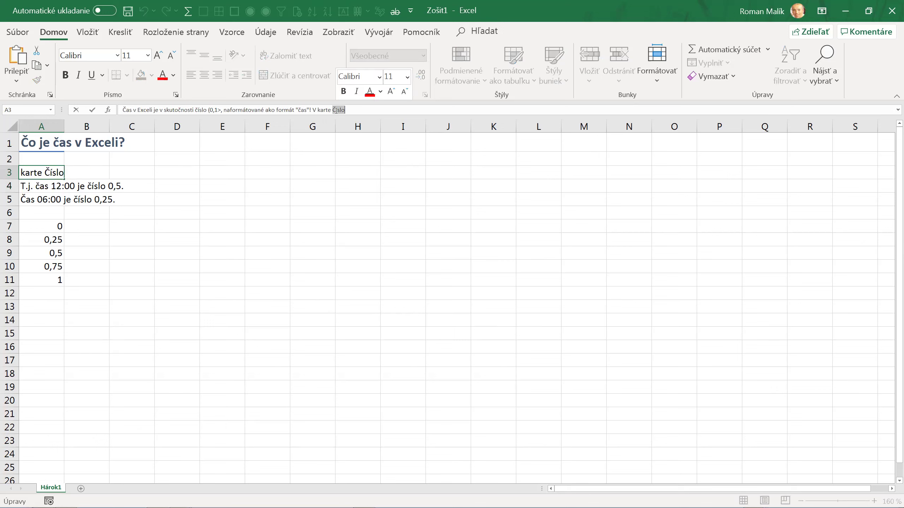
click(368, 93)
click(343, 91)
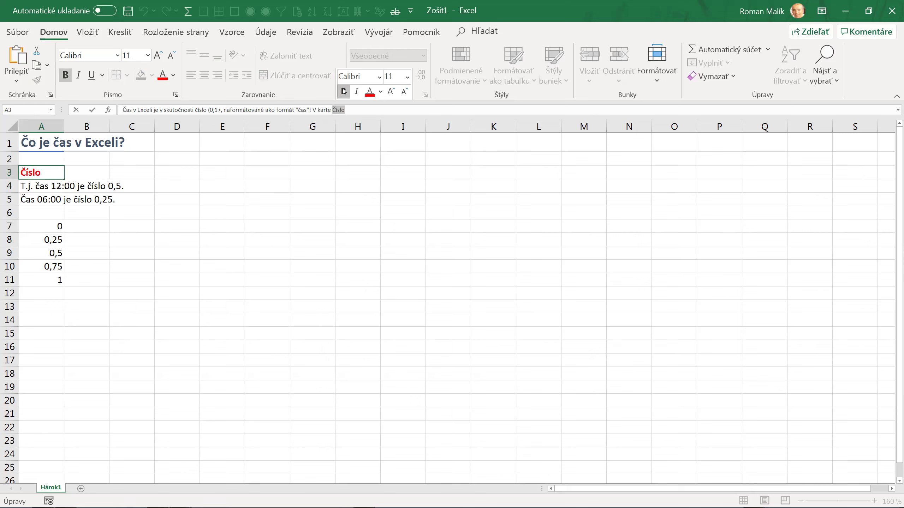
key(Return)
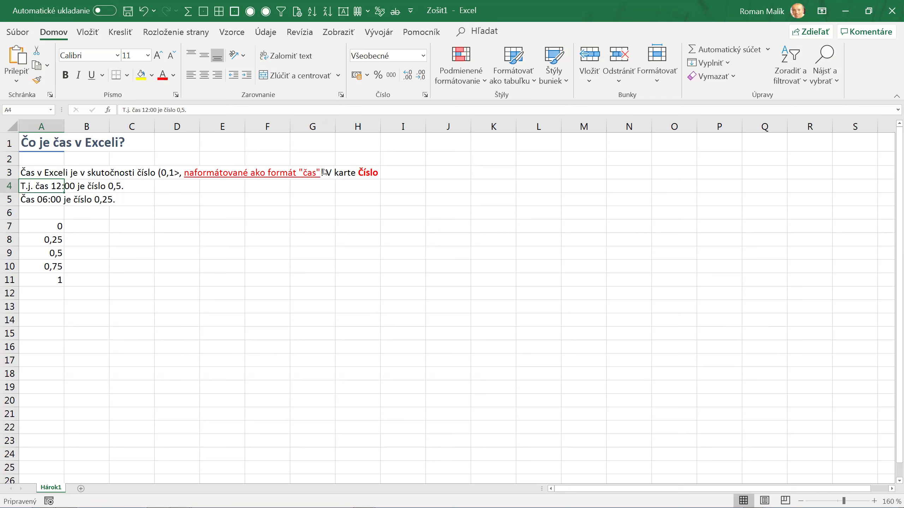
- Append 'Alebo použiť príkaz Formát bunky (Ctrl+Shift+1), pravé tl. myši na bunke...' to A3
click(40, 174)
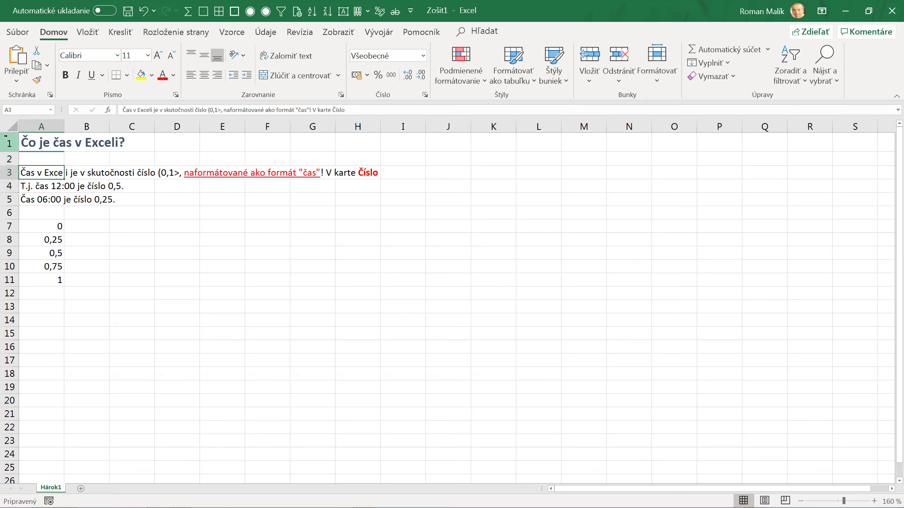
key(F2)
text(Alebo použiť príkaz Formát bunky)
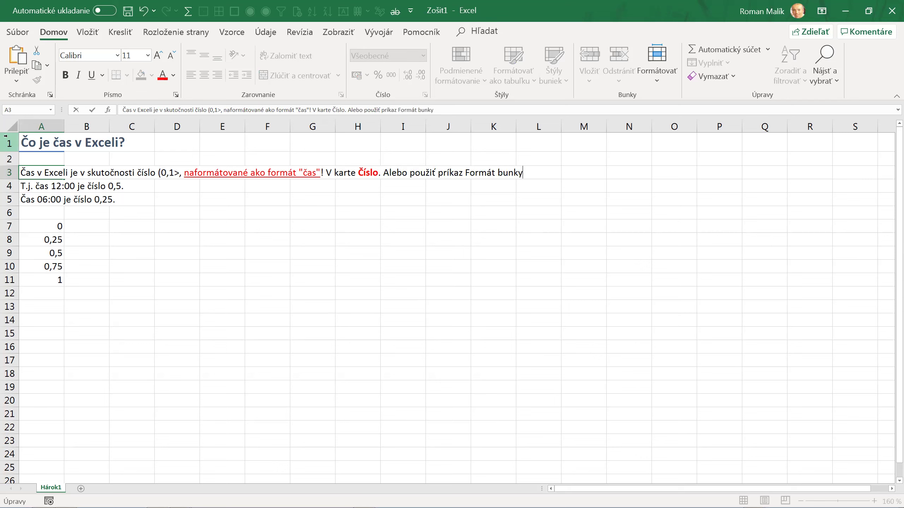
text( ())
text(Ctrl+Shift+)
text(1)
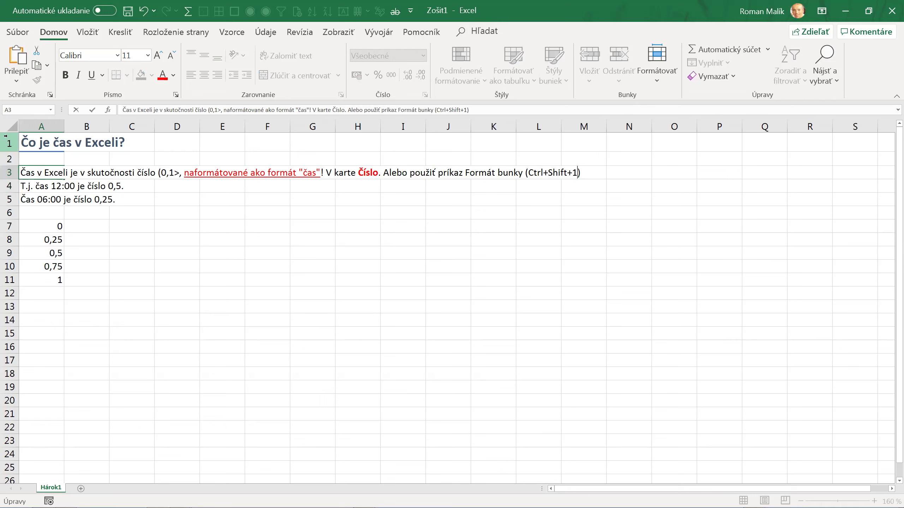
text( pravé tl. myši na bunke...)
key(Return)
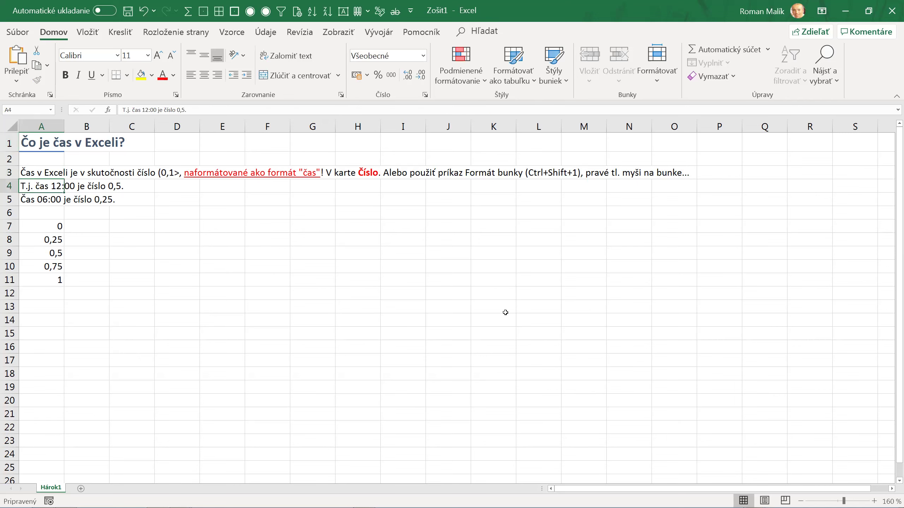
click(356, 218)
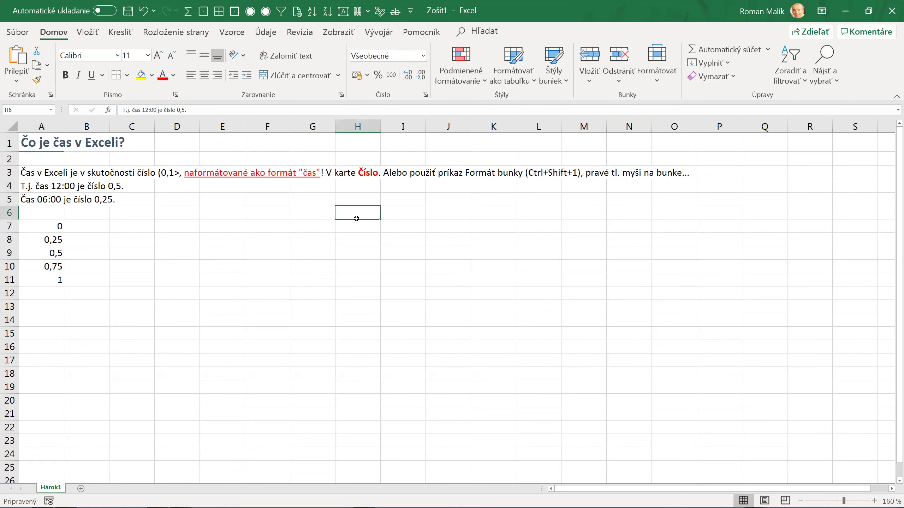
right_click(356, 218)
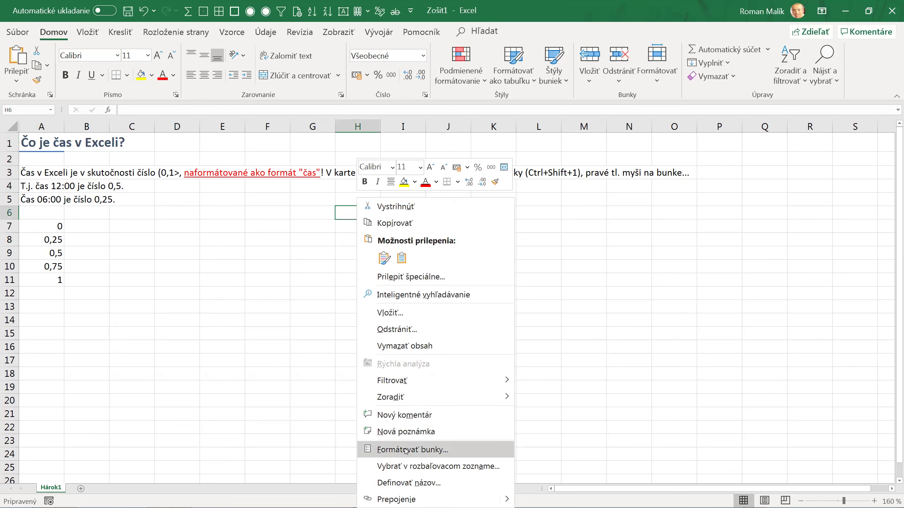
click(279, 302)
click(43, 224)
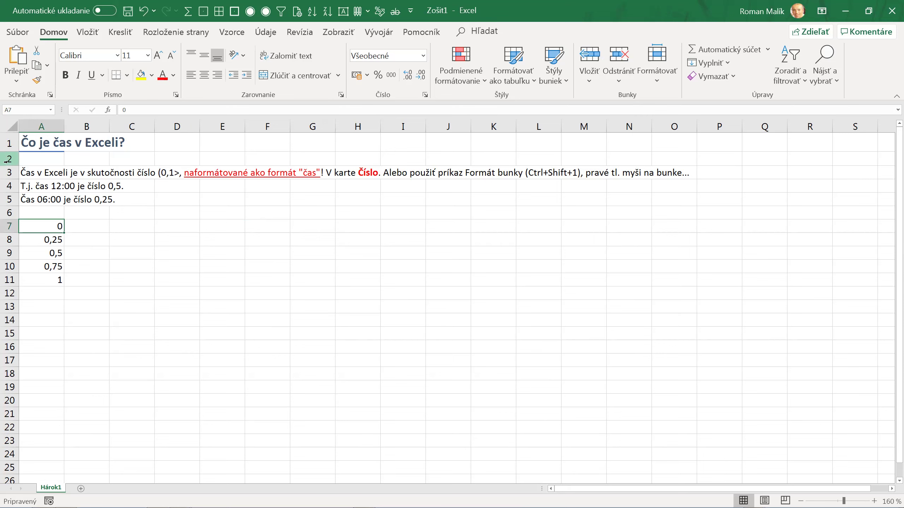
key(ctrl+shift+1)
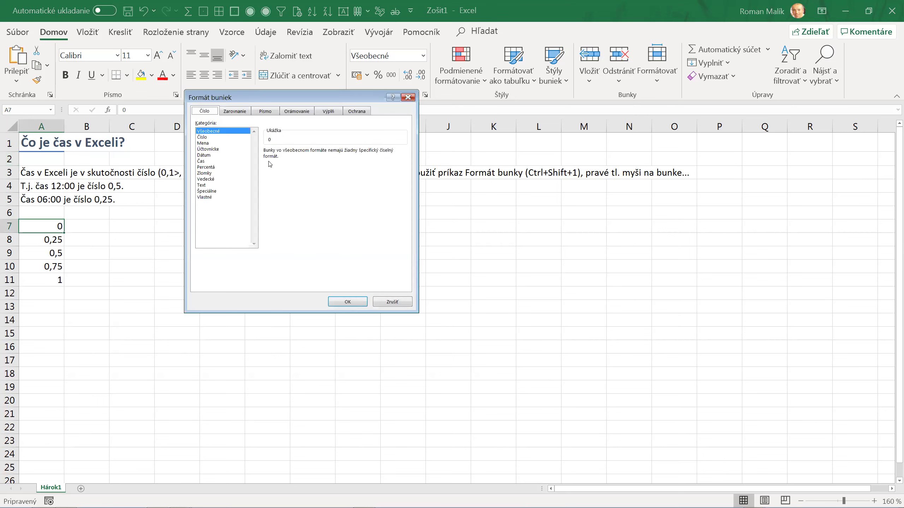
drag(253, 96, 391, 127)
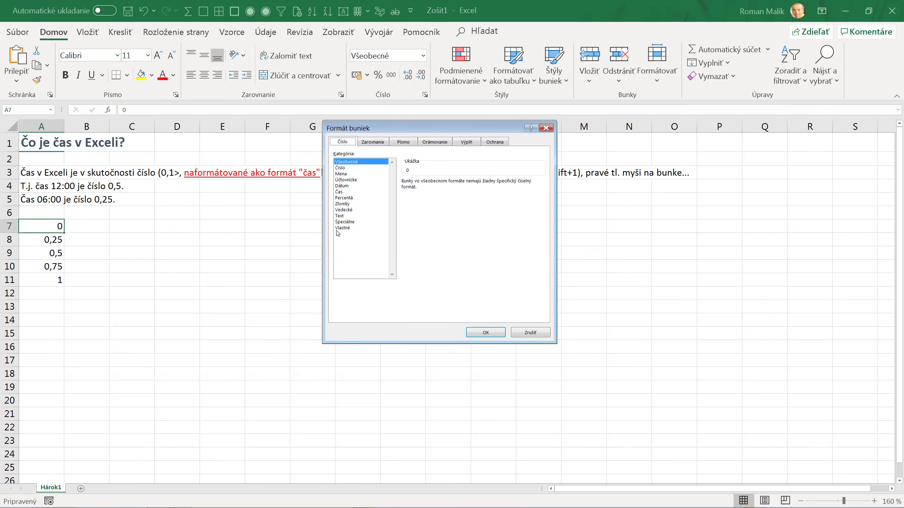
click(530, 332)
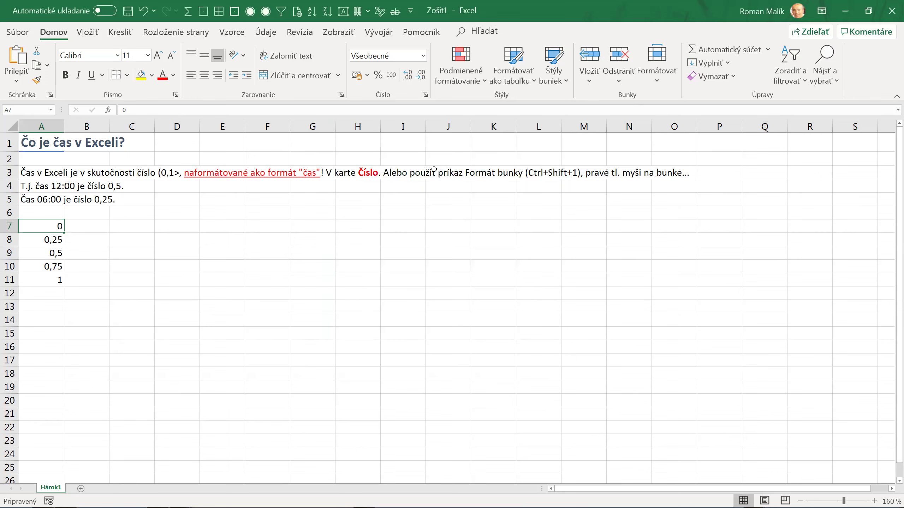
- Apply the Čas format to A7:A11, showing 00:00:00, 06:00:00, 12:00:00, 18:00:00 and 00:00:00
click(423, 55)
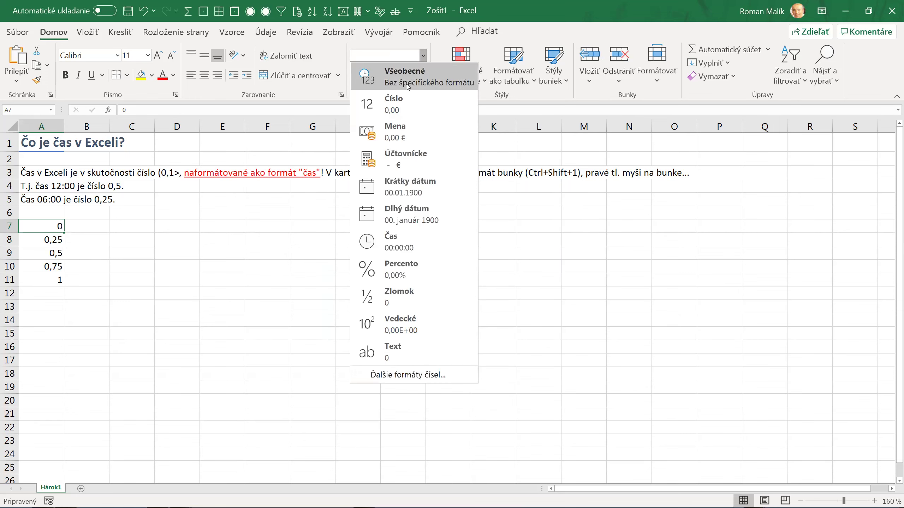
click(391, 248)
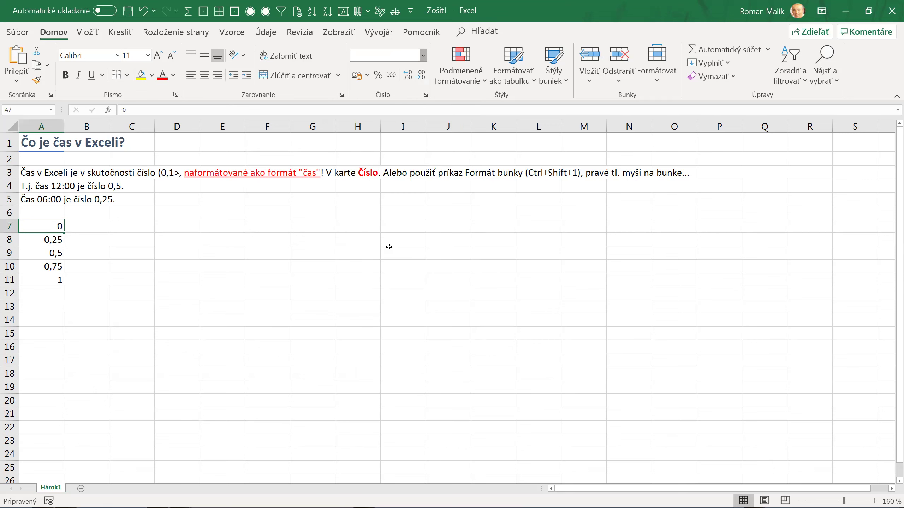
drag(44, 225, 41, 282)
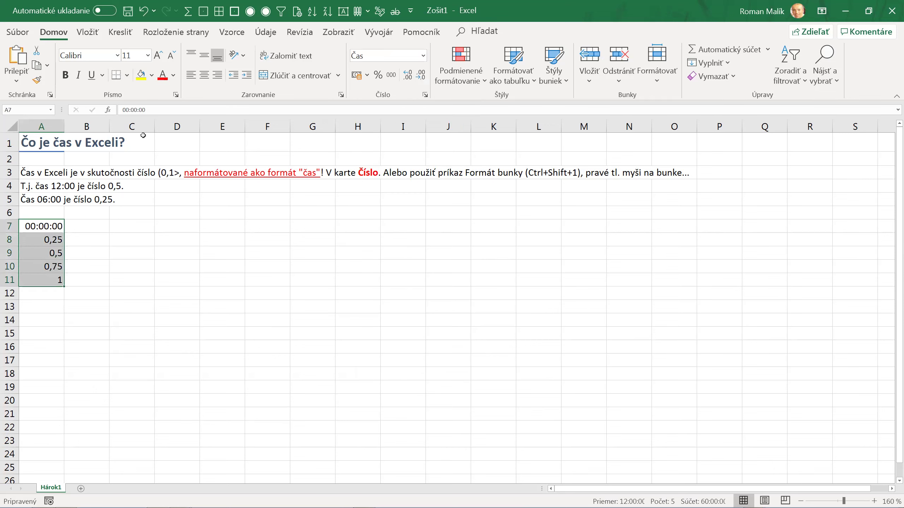
click(424, 56)
click(390, 242)
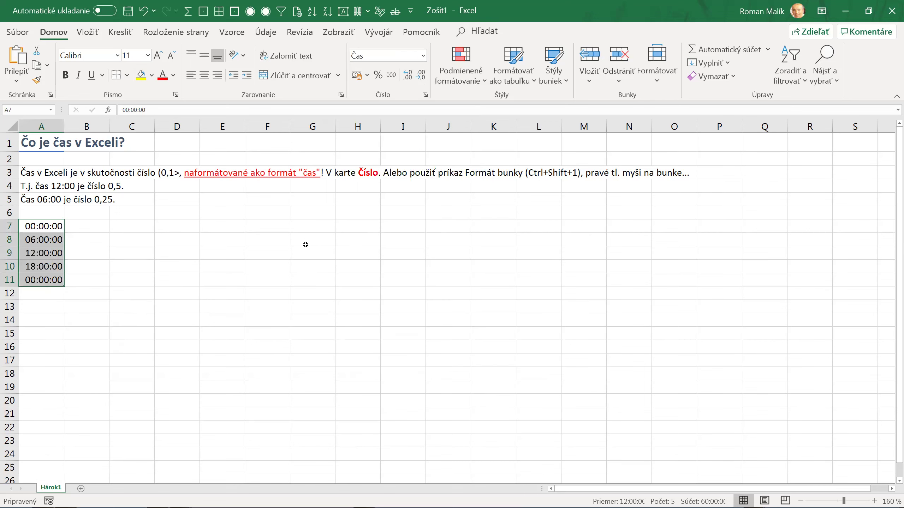
- Check the stored time values in cells A7 through A10
click(127, 281)
click(33, 240)
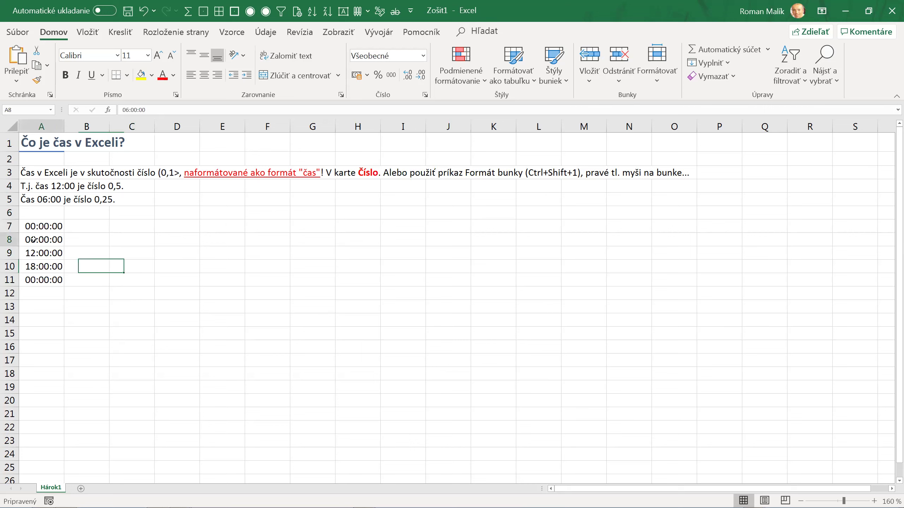
click(48, 225)
click(45, 253)
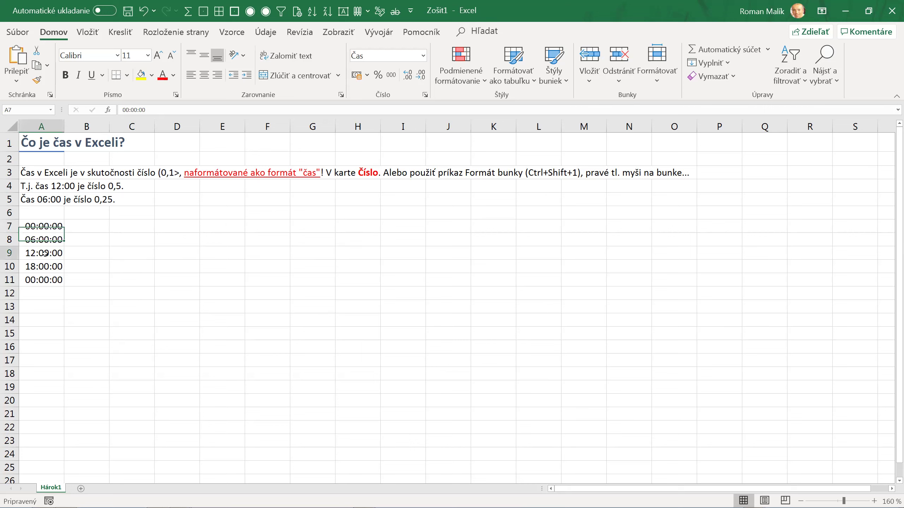
click(43, 267)
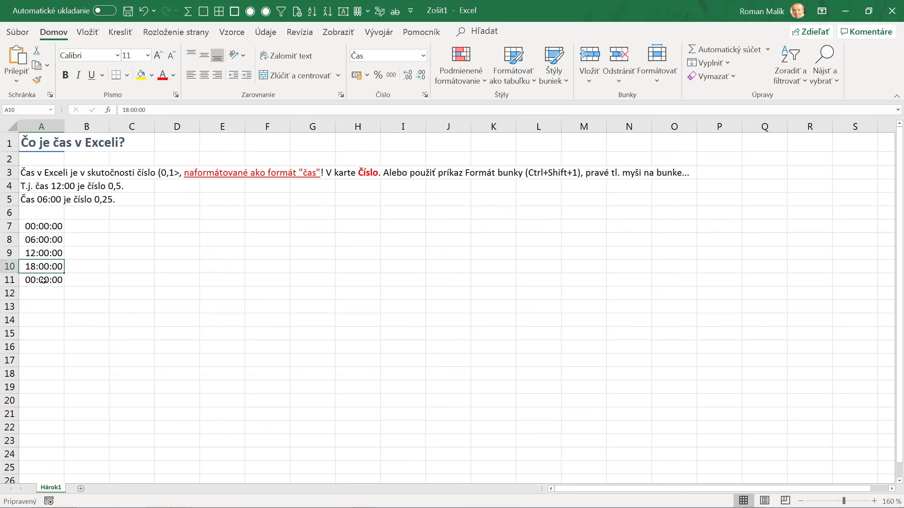
- Enter 23:59:59 in A11 and re-confirm the 18:00:00 in A10
click(43, 281)
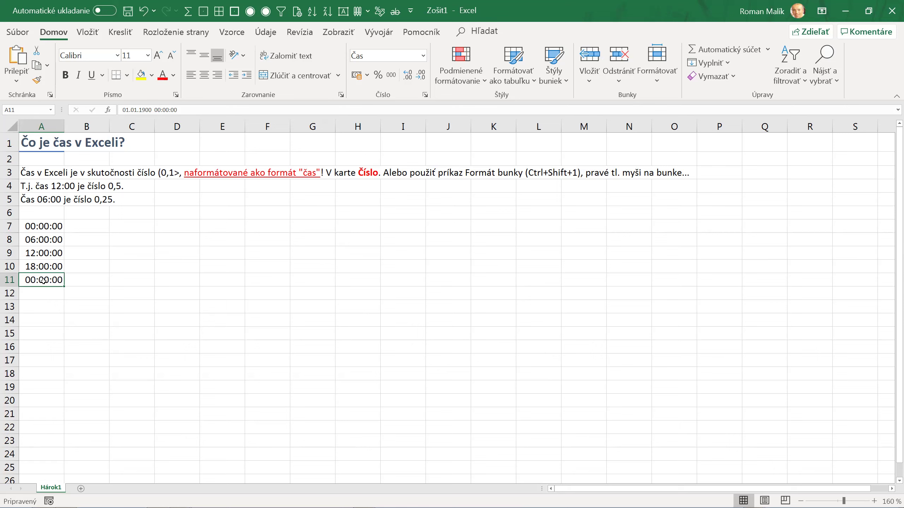
text(23)
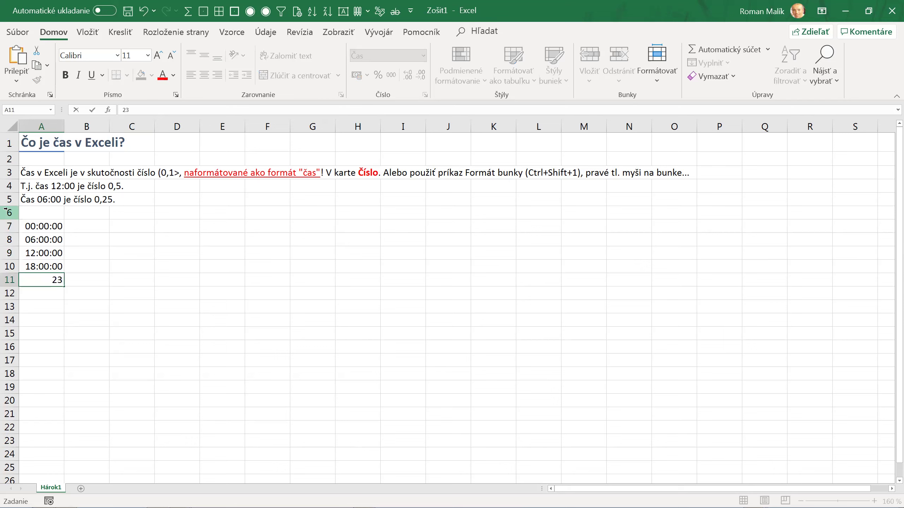
text(:)
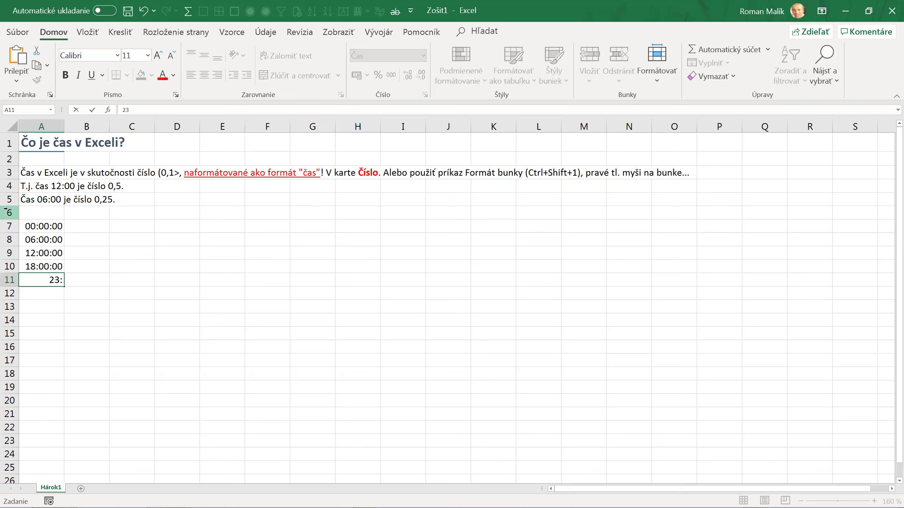
text(59:59)
key(Return)
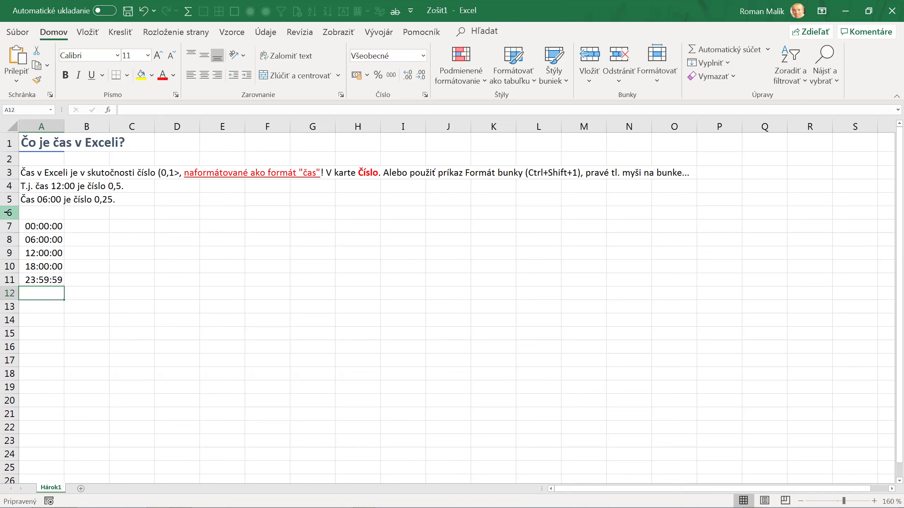
key(Up)
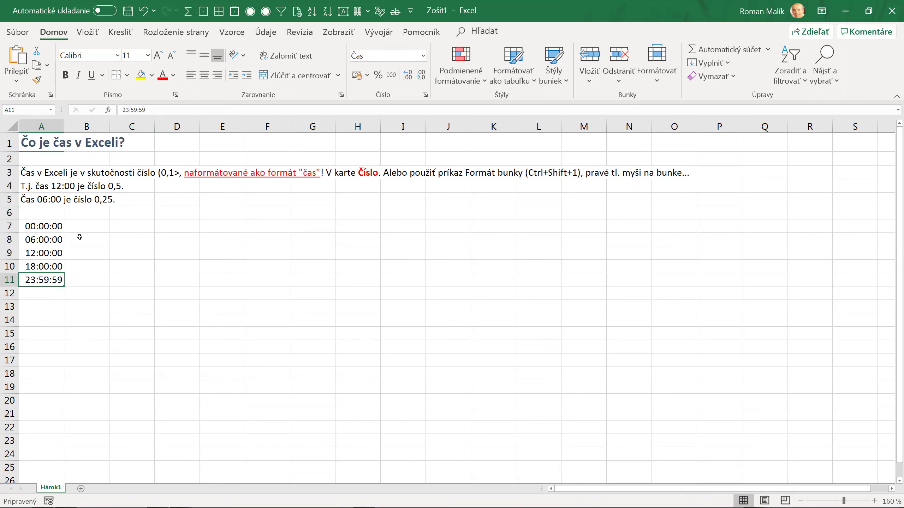
key(Up)
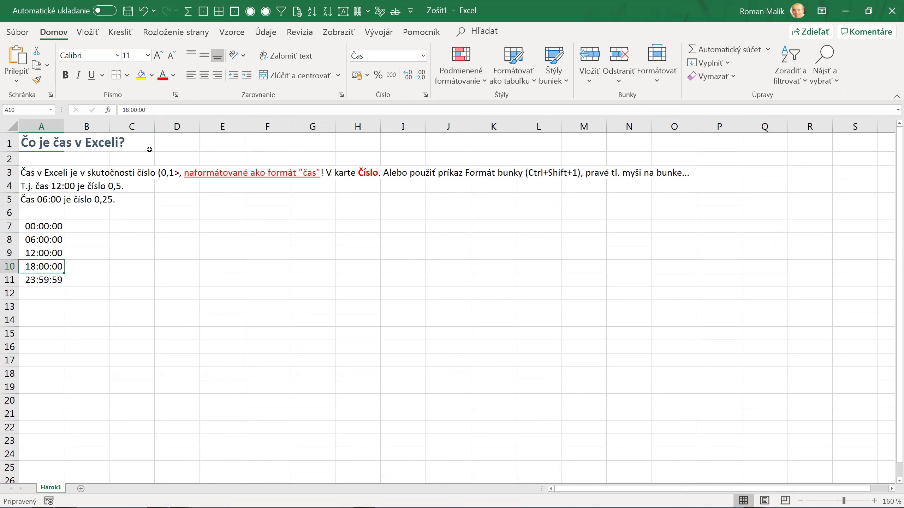
key(Return)
- Check the number format of A10 in the format list without changing it
click(47, 267)
click(424, 56)
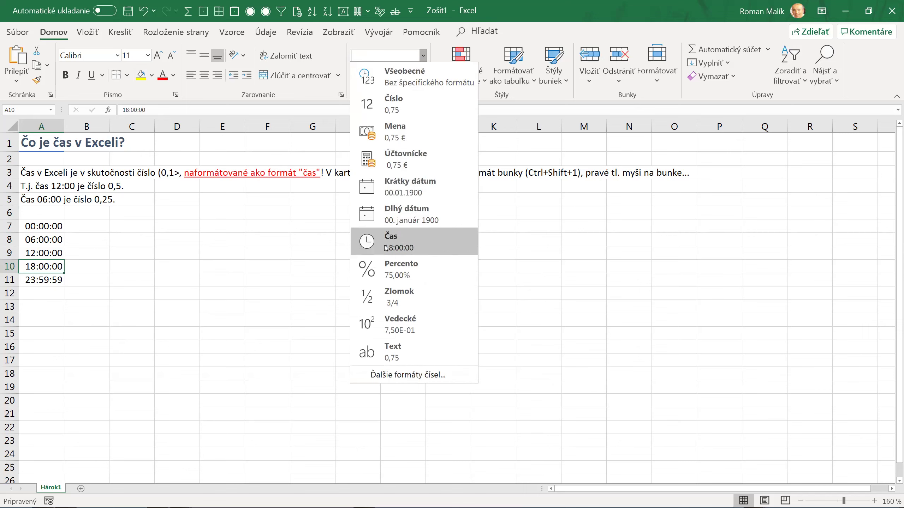
click(386, 248)
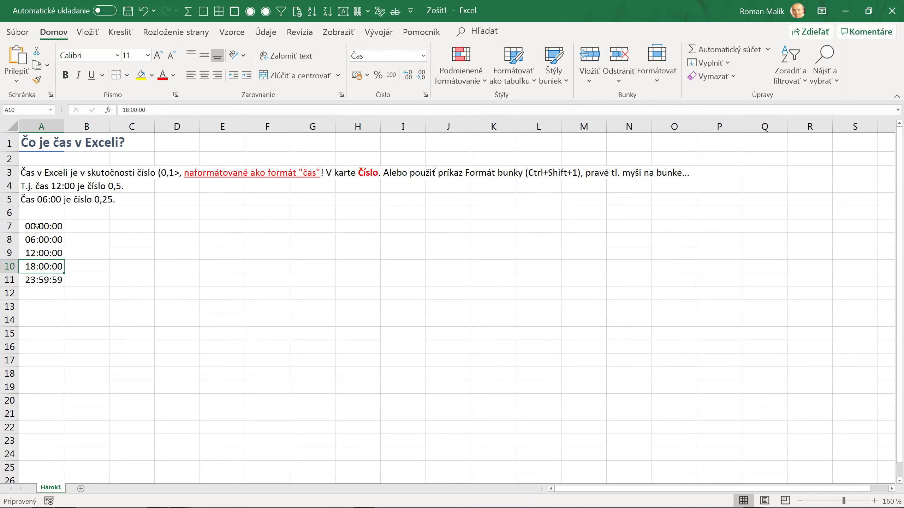
- Open Formát buniek for A7:A11 and preview the 13:30 type under Čas
drag(37, 226, 40, 274)
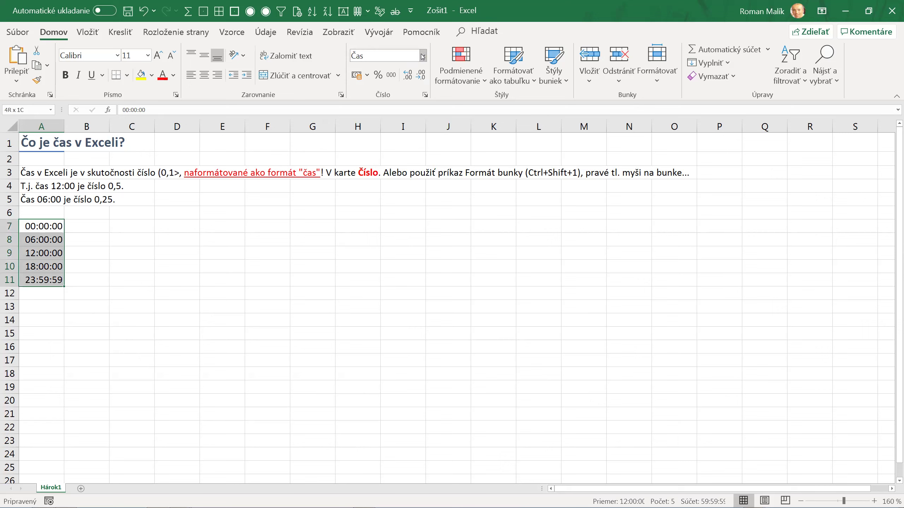
right_click(35, 231)
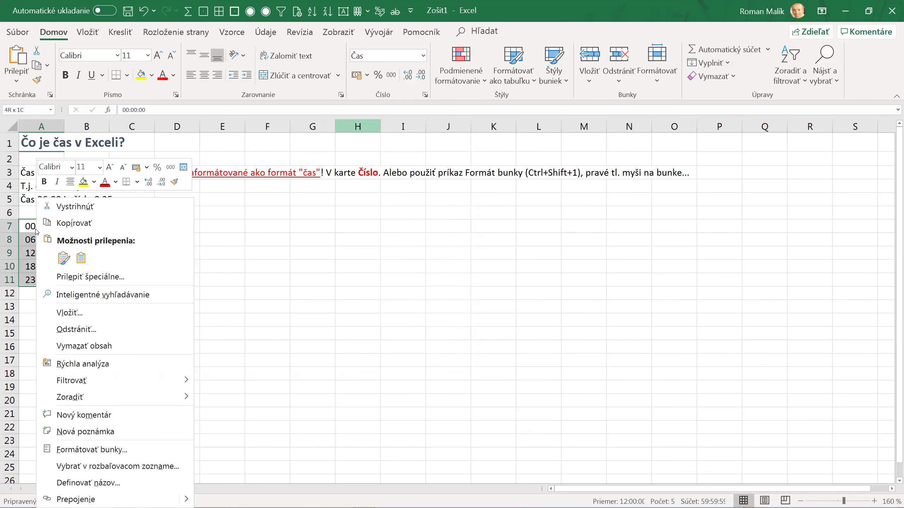
click(95, 451)
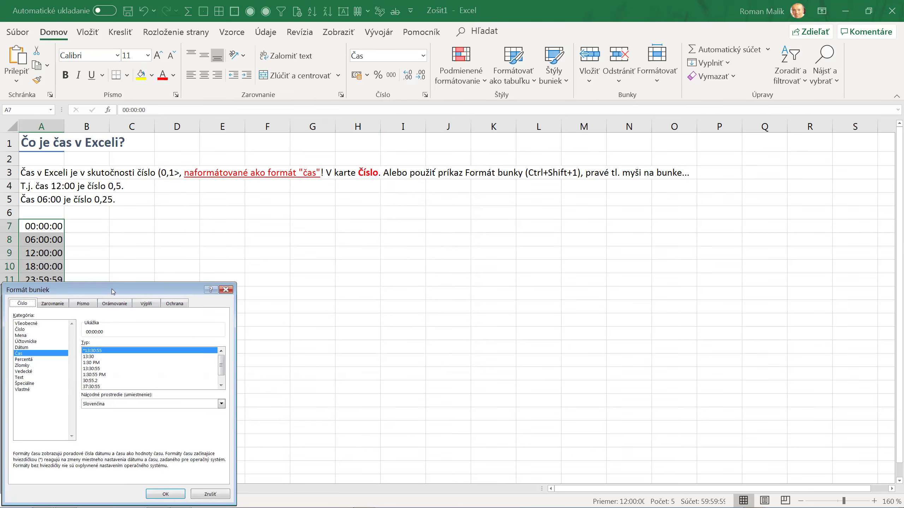
drag(112, 291, 326, 67)
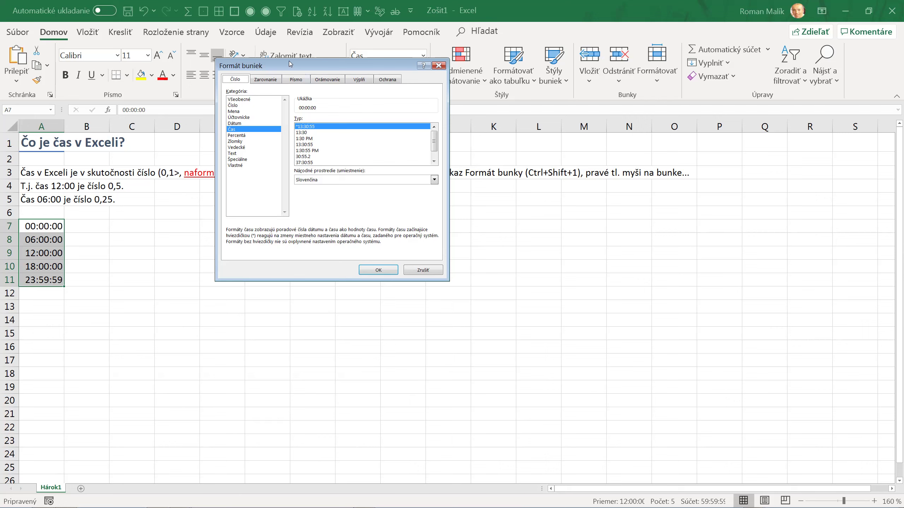
drag(289, 61, 296, 80)
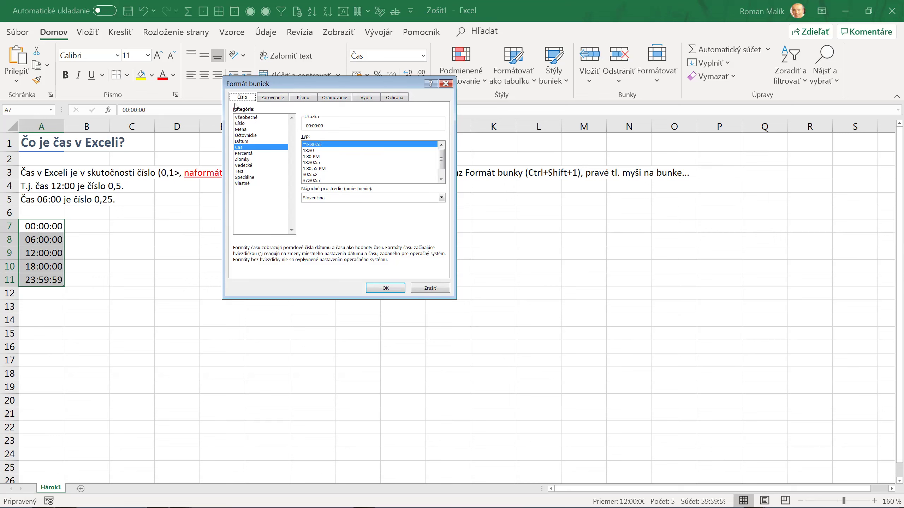
click(268, 147)
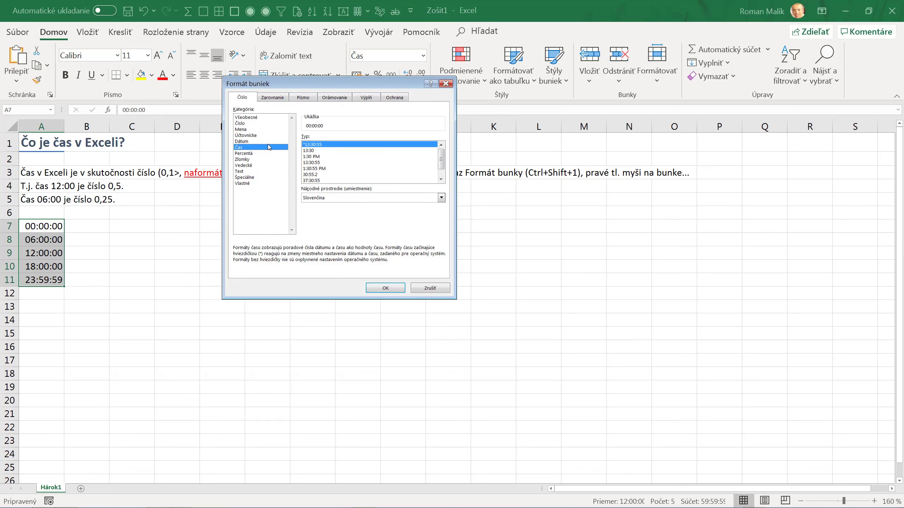
click(311, 151)
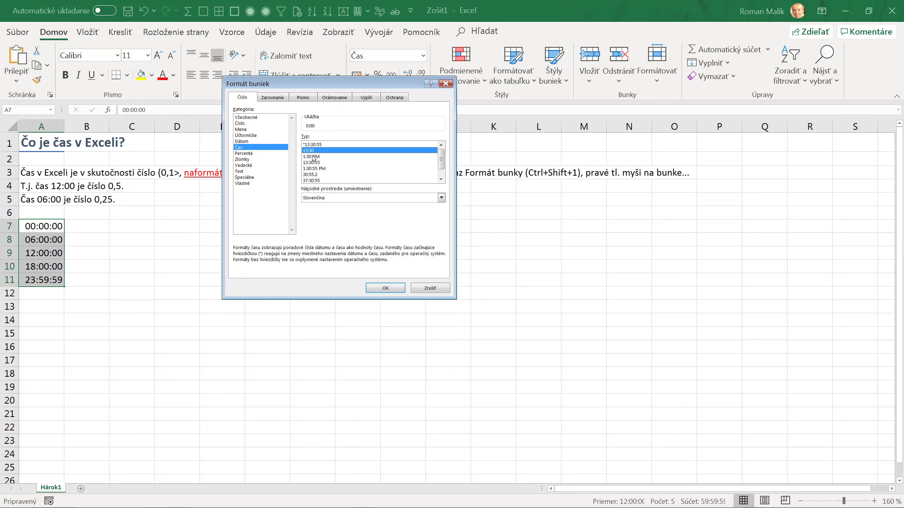
click(313, 158)
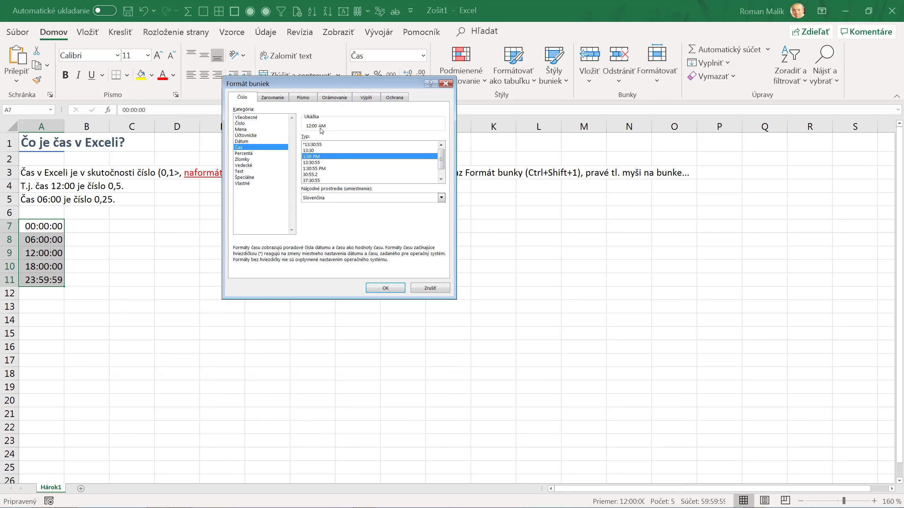
click(317, 169)
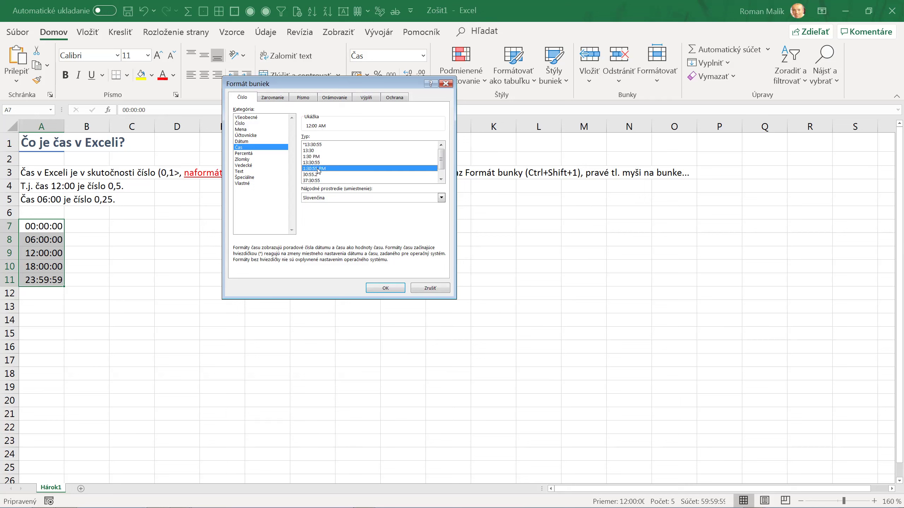
click(314, 175)
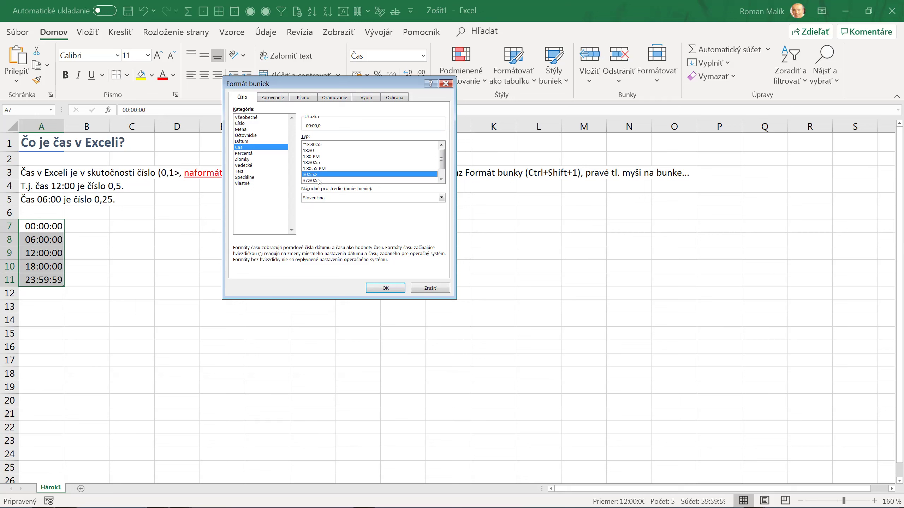
click(319, 180)
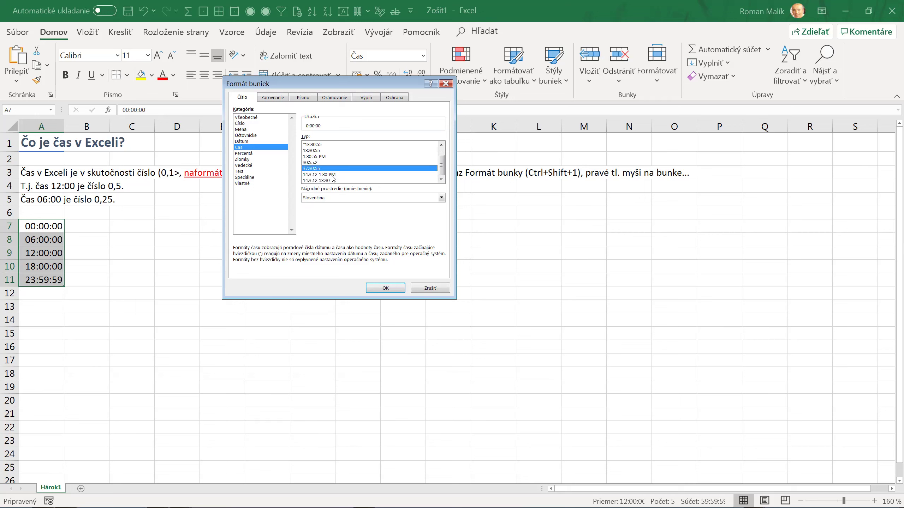
scroll(317, 171, down, 1)
click(308, 163)
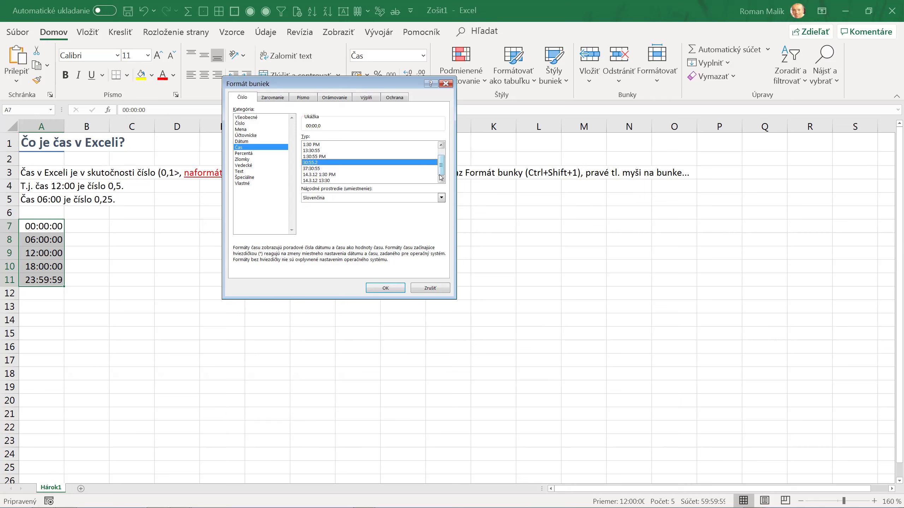
click(328, 180)
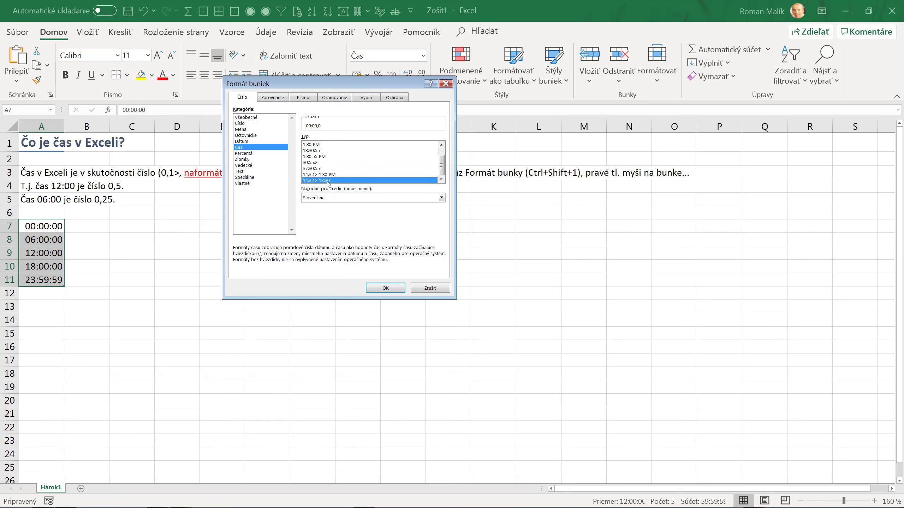
- Apply the 13:30 time format to A7:A11, so they read 0:00 through 23:59
click(330, 183)
scroll(334, 168, up, 1)
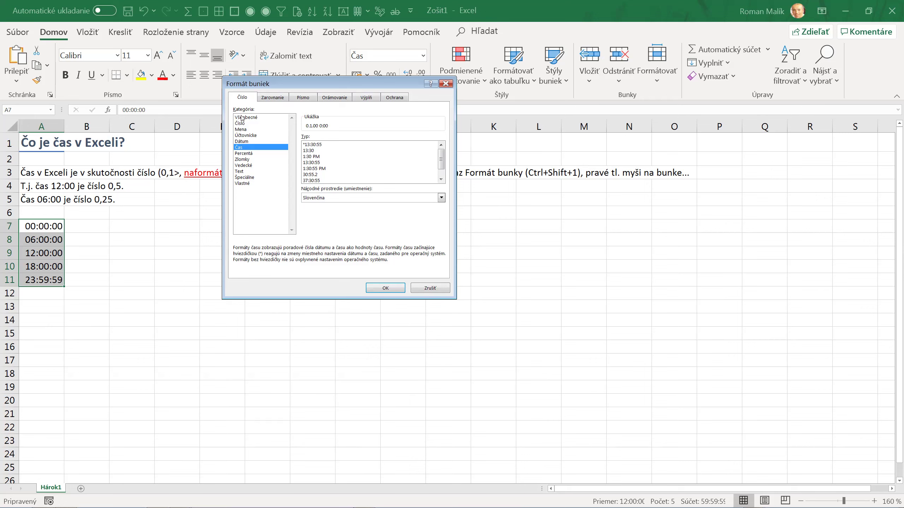
click(310, 151)
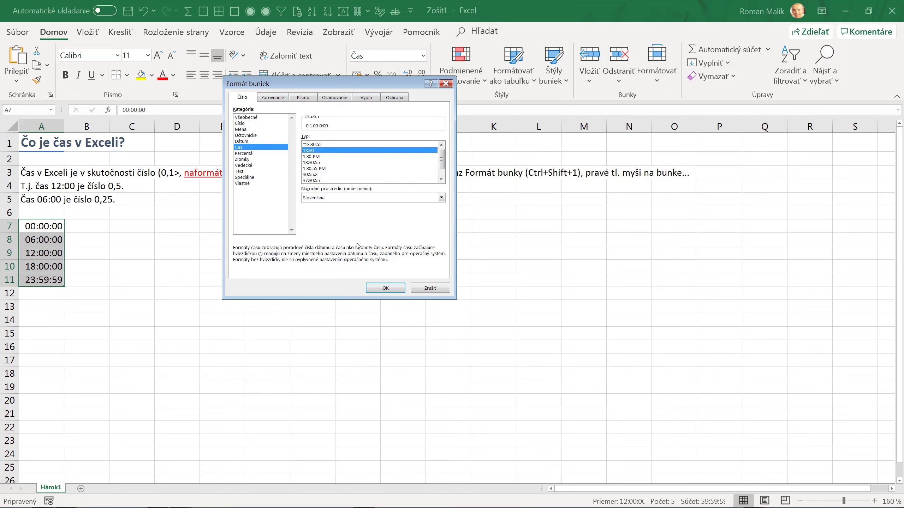
click(385, 288)
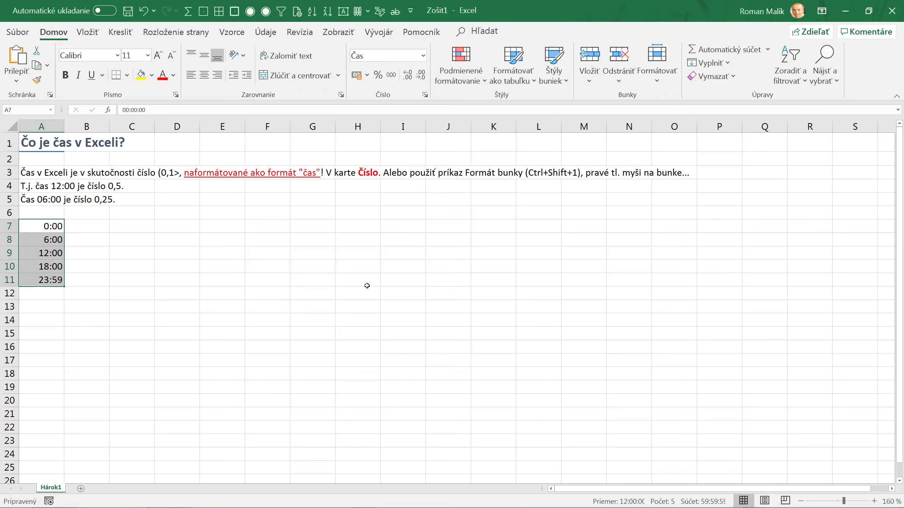
- Reopen Formát buniek for A7:A11 to reveal their h:mm;@ format code
click(52, 242)
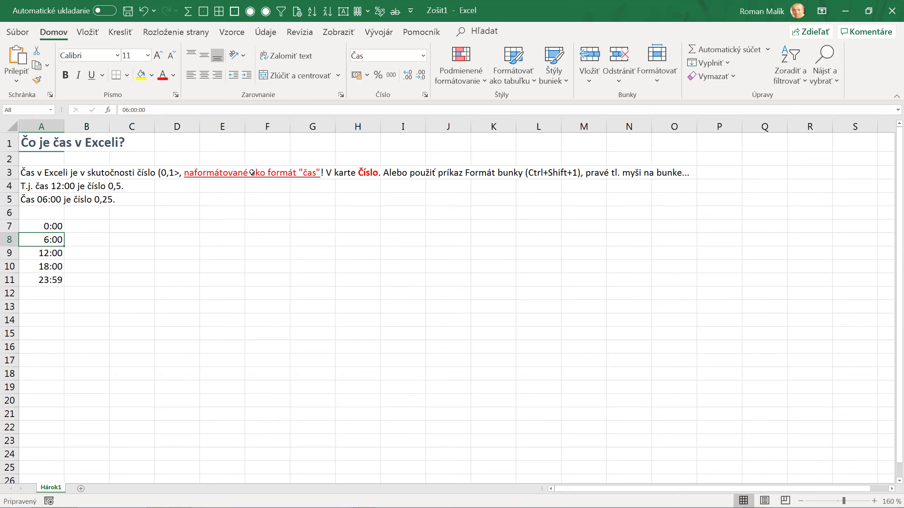
drag(38, 227, 36, 278)
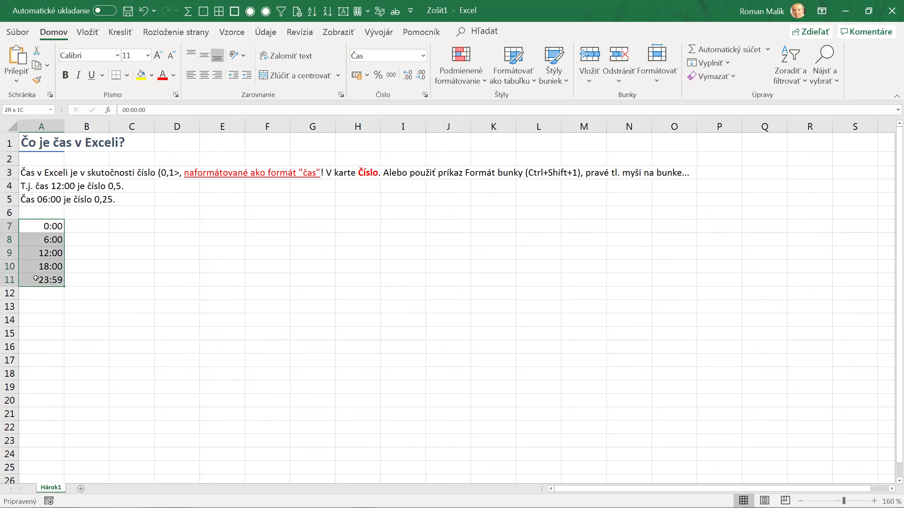
right_click(45, 227)
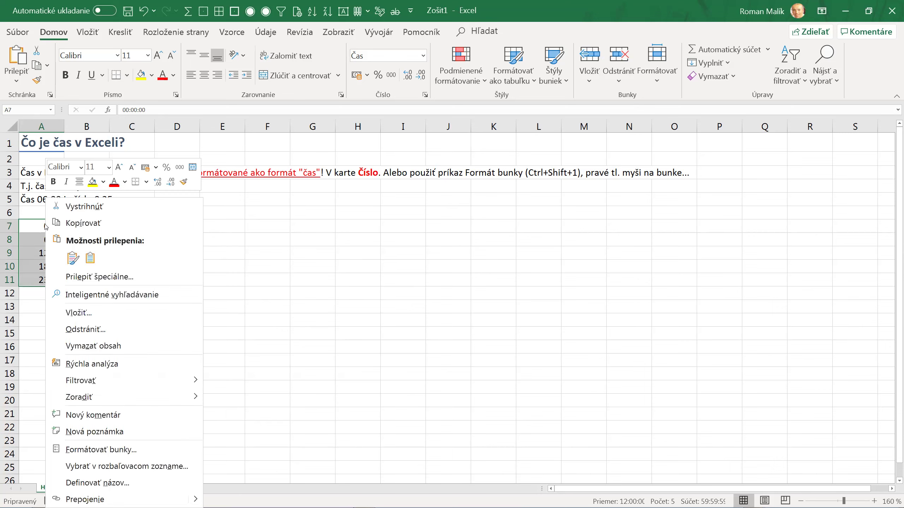
click(101, 450)
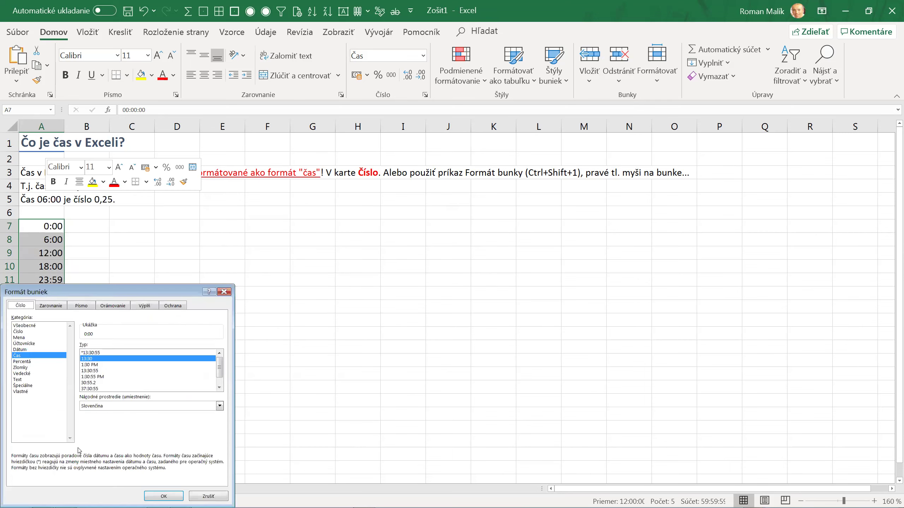
drag(121, 294, 363, 112)
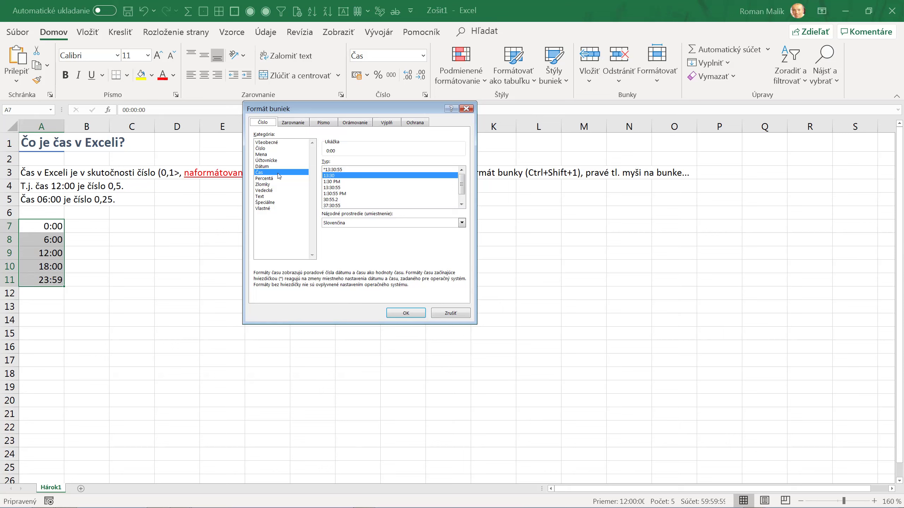
scroll(457, 189, down, 1)
scroll(457, 178, up, 1)
- Replace the custom code h:mm;@ with hh:mm for two-digit hours like 06:00
click(268, 209)
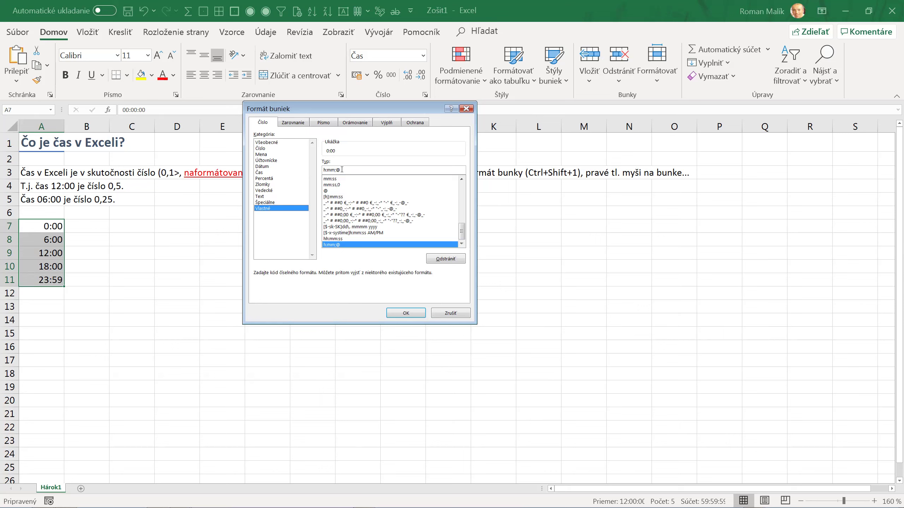
double_click(342, 170)
text(hh:)
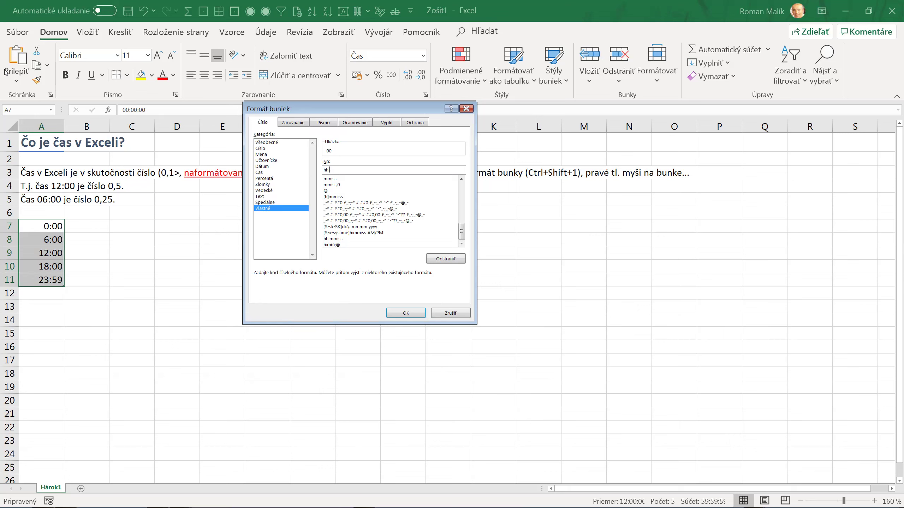
text(mm)
key(Return)
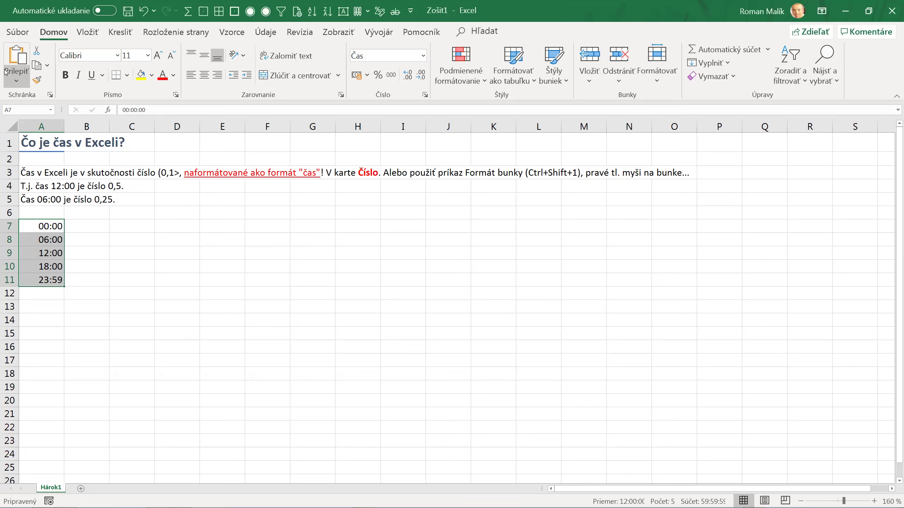
- Enter the formula =PI() in D8, displaying 3,14159
click(142, 223)
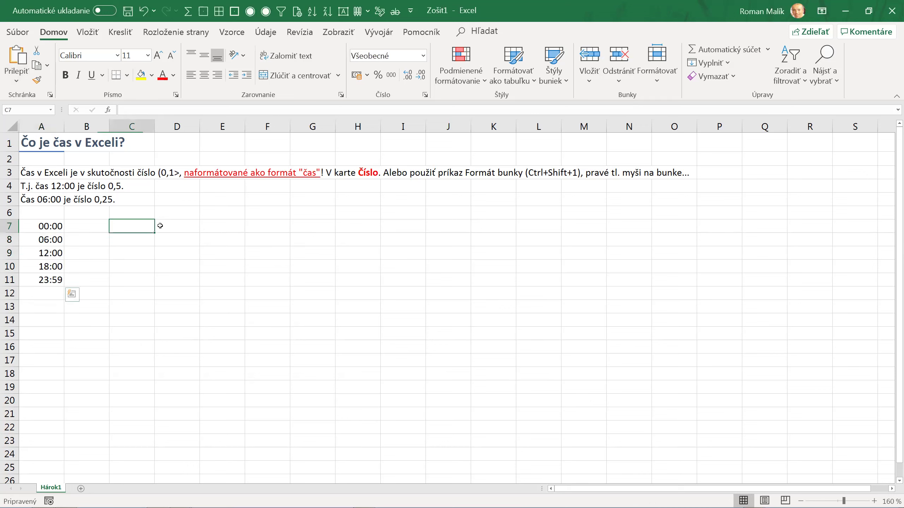
drag(133, 225, 181, 242)
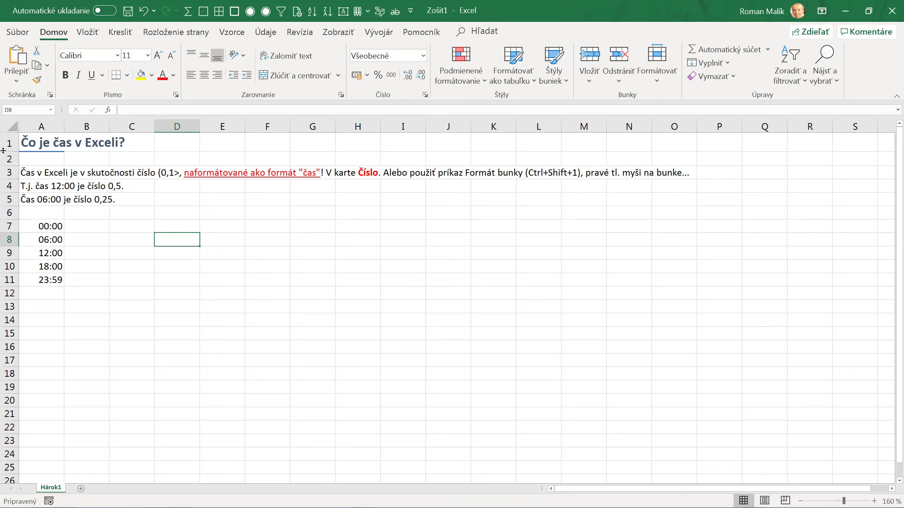
text(=pi())
key(ctrl+Return)
- Open Formát buniek for D8 on the Čas category's format types
right_click(183, 241)
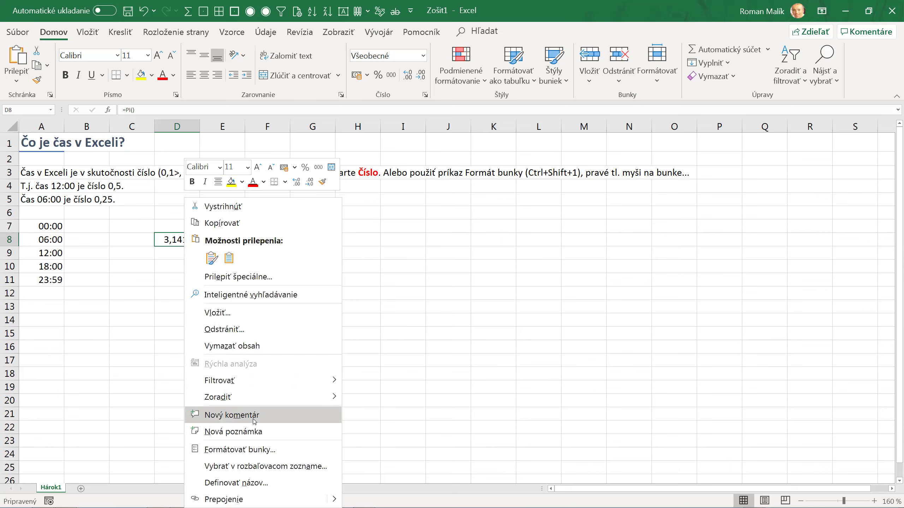
click(259, 450)
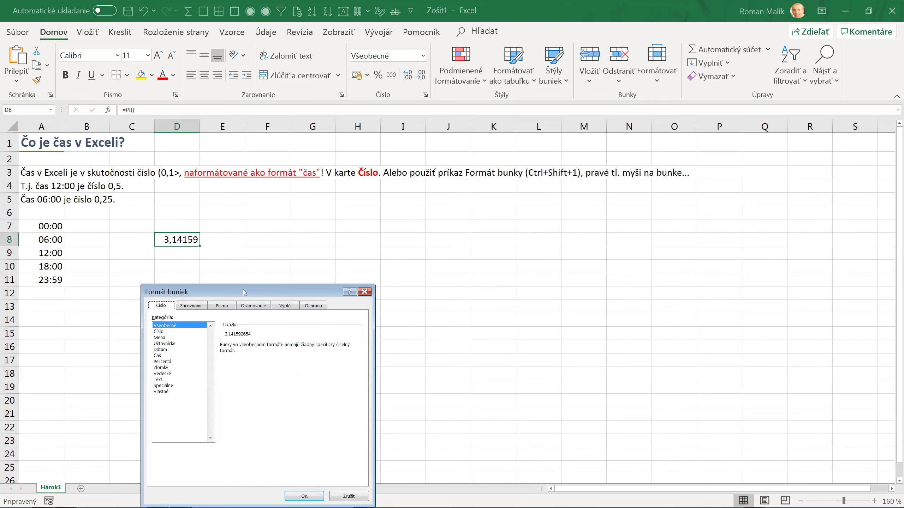
drag(244, 292, 343, 112)
click(260, 176)
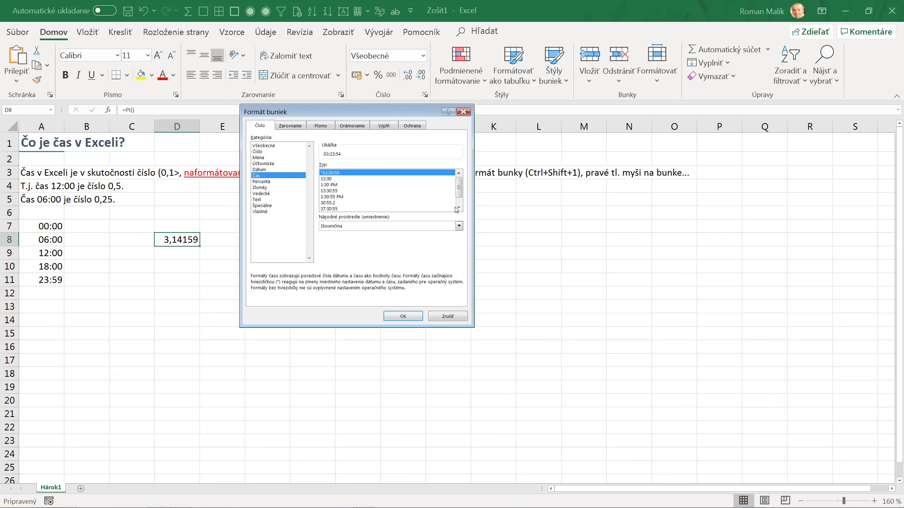
click(459, 208)
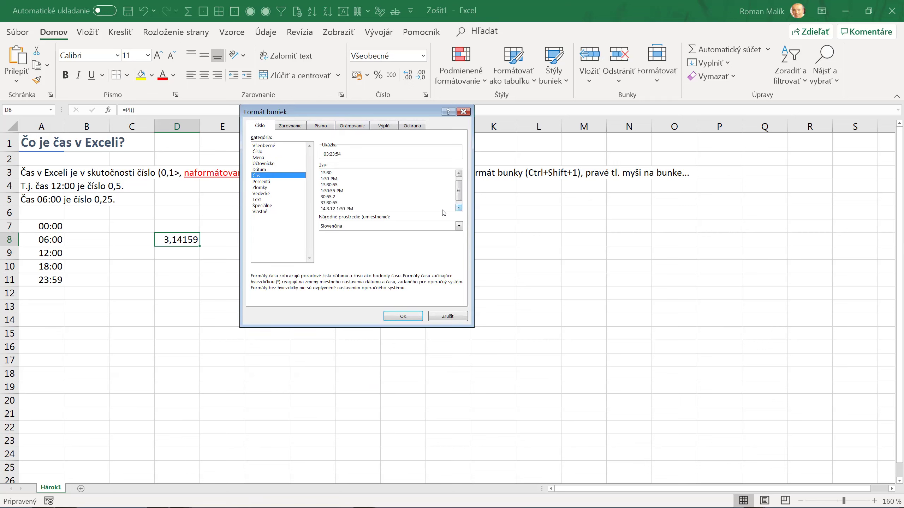
- Compare several time types and apply 14.3.12 13:30, so D8 reads 3.1.00 3:23
click(333, 209)
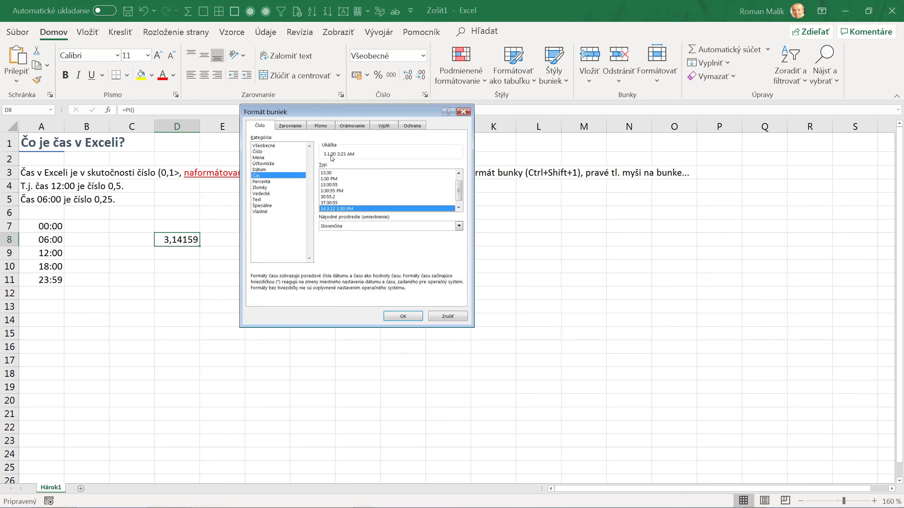
click(330, 203)
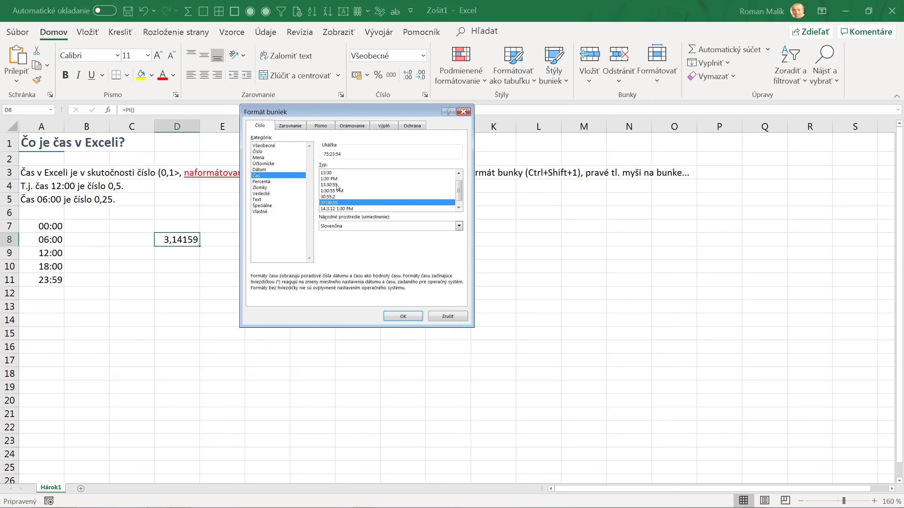
click(333, 198)
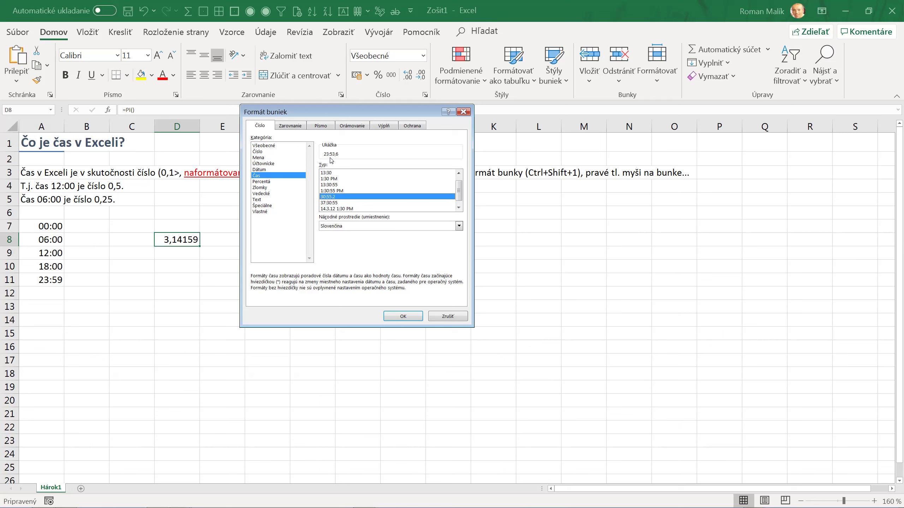
click(331, 203)
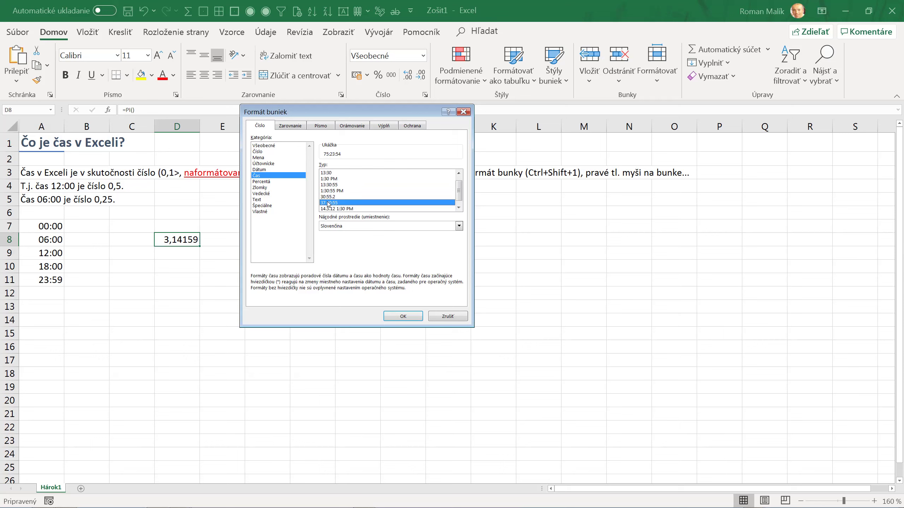
click(335, 209)
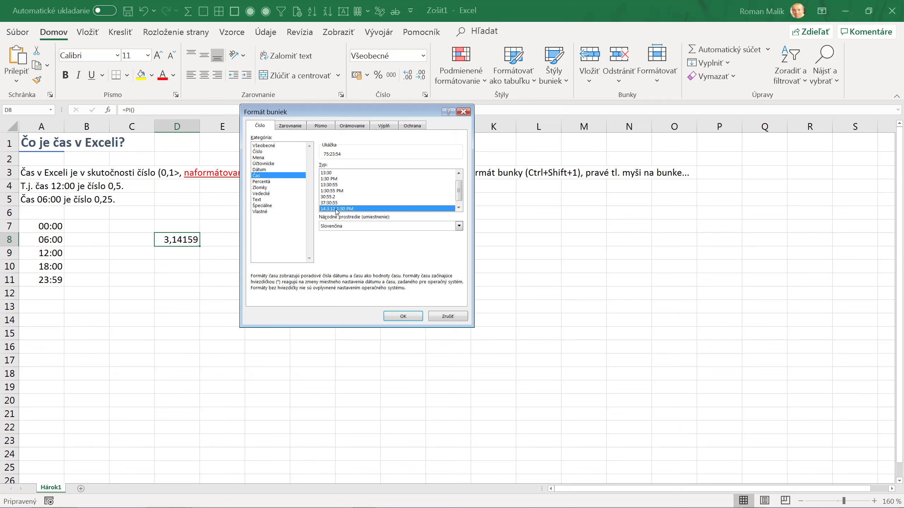
click(342, 209)
click(403, 316)
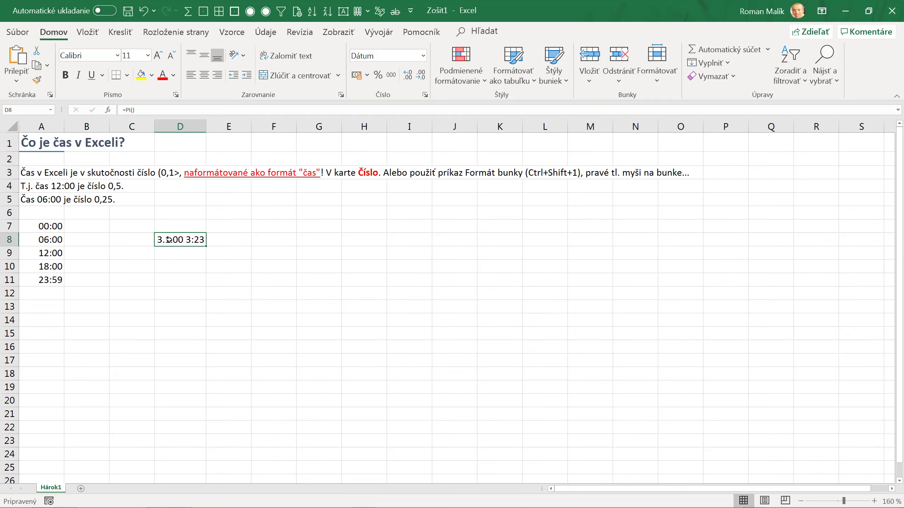
- Give D8 the custom format dd.mm.yyyy hh:mm, reading 03.01.1900 03:23
right_click(169, 240)
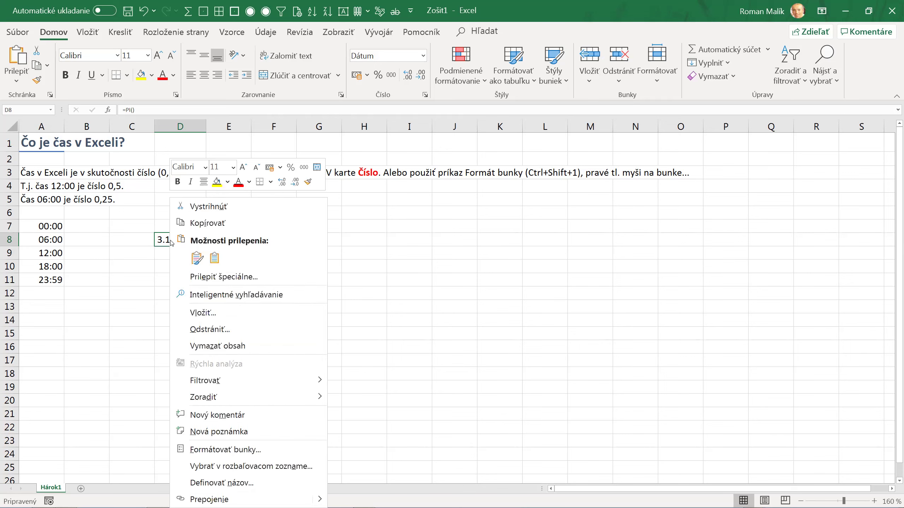
click(205, 445)
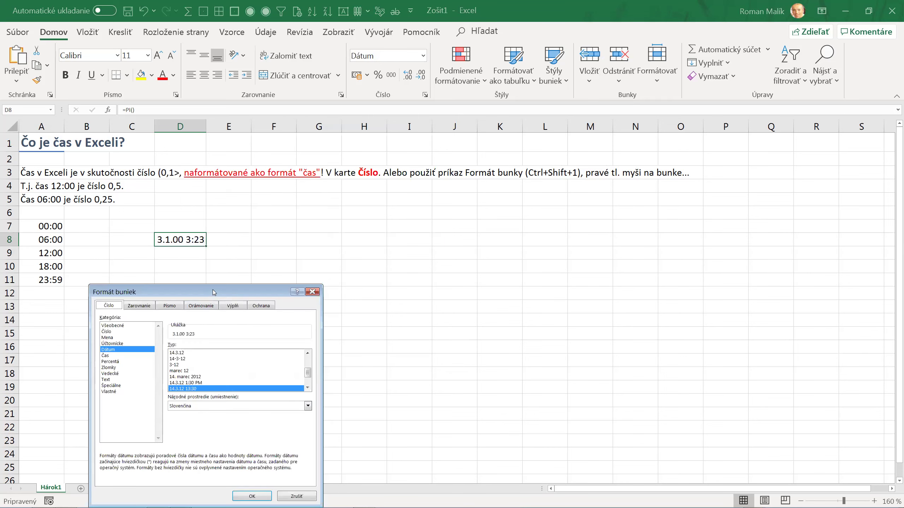
drag(214, 292, 327, 116)
click(224, 215)
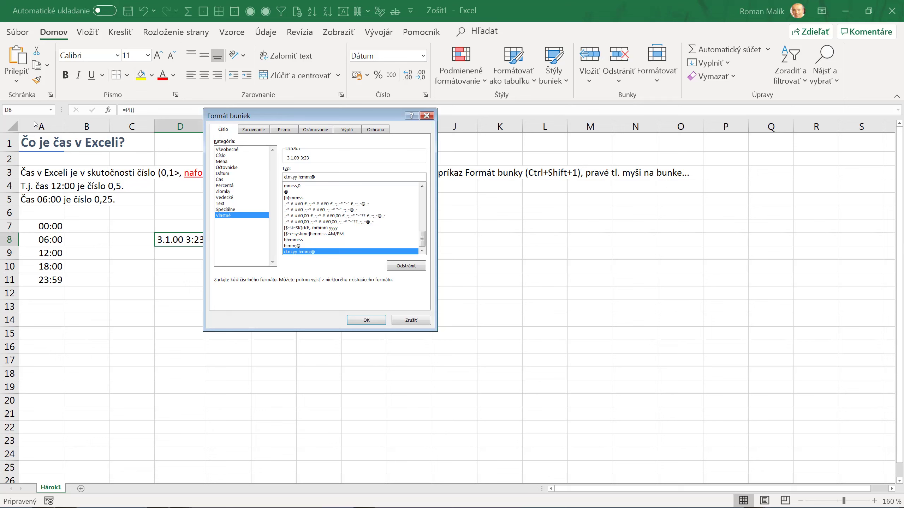
text(yy)
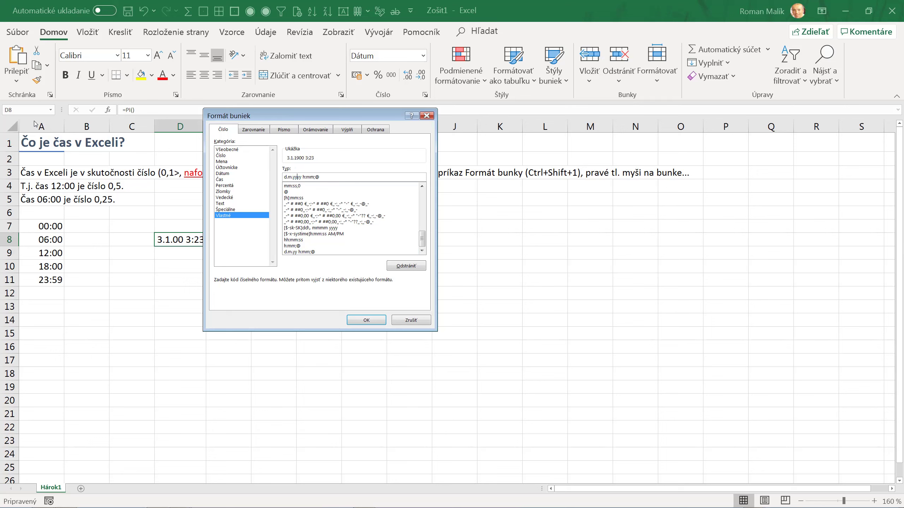
text(d)
text(m)
text(h)
key(End)
key(BackSpace)
key(BackSpace)
key(Return)
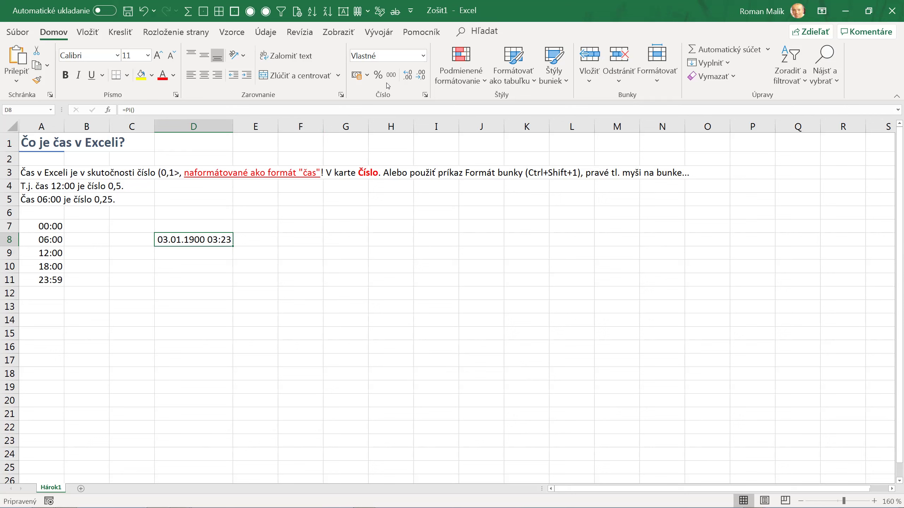
- Switch D8 to the Číslo format (3,14), then to Čas (03:23:54)
click(423, 55)
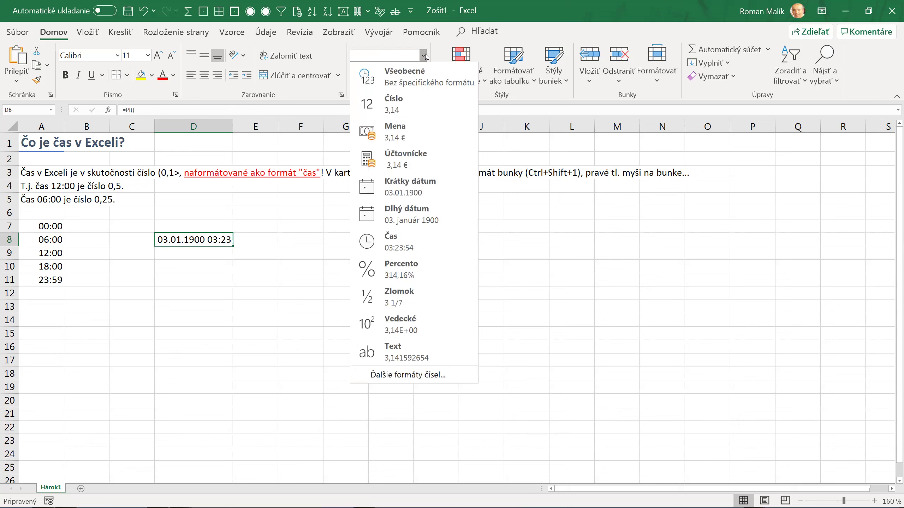
click(394, 113)
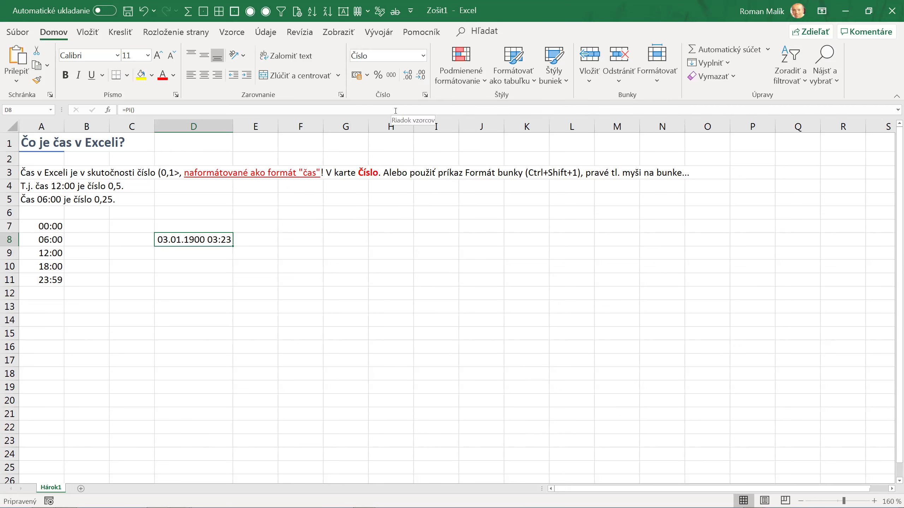
click(423, 56)
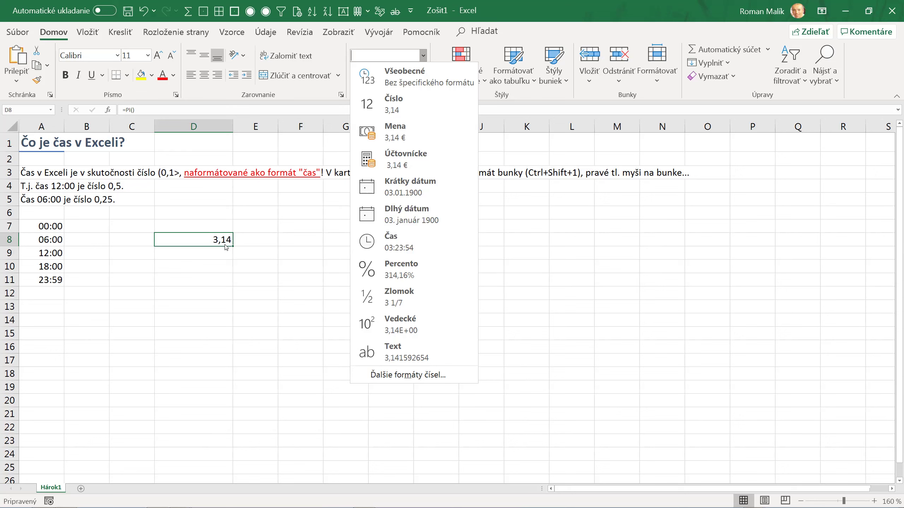
click(391, 242)
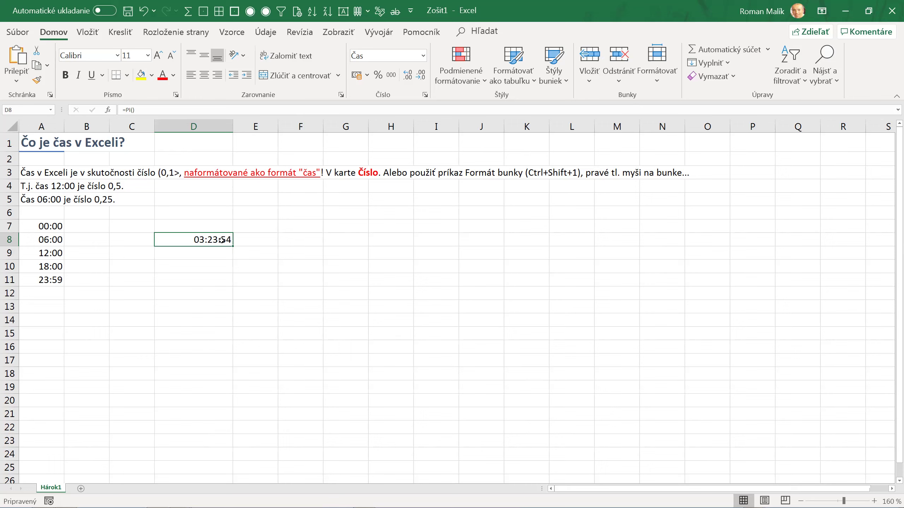
- Apply the Vlastné hh:mm format to D8 so the pi value reads 03:23
right_click(222, 240)
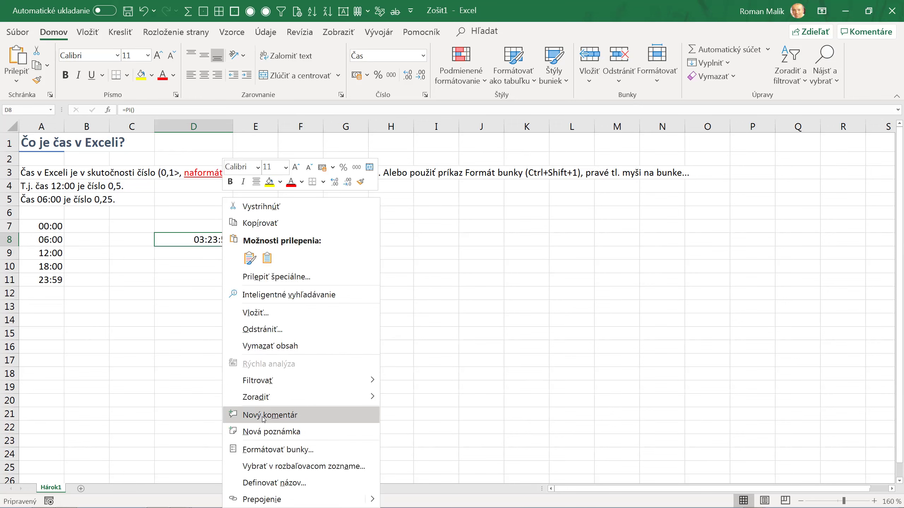
click(274, 450)
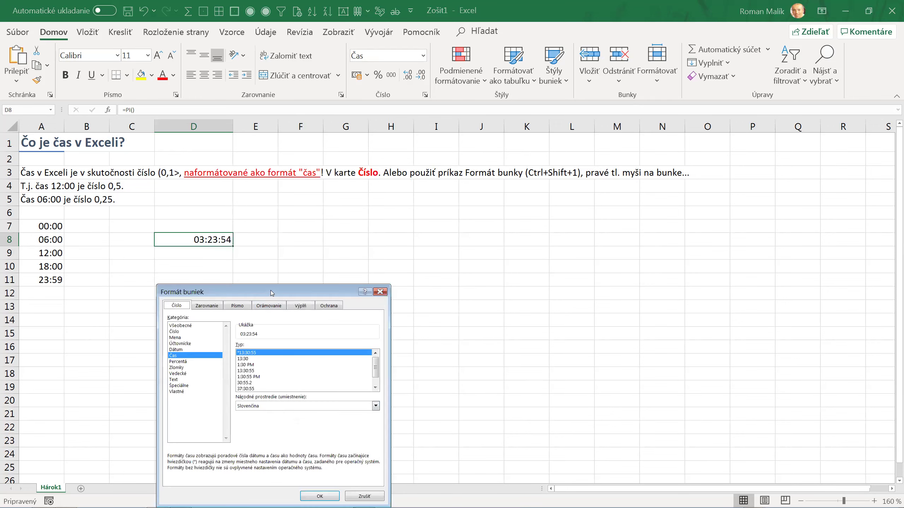
click(252, 200)
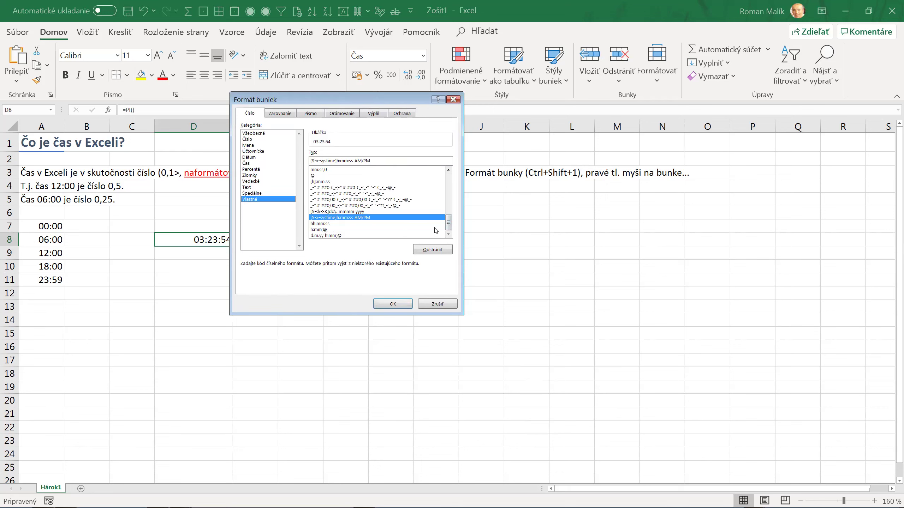
mouse_move(448, 228)
mouse_down()
mouse_move(450, 183)
mouse_move(450, 215)
mouse_up()
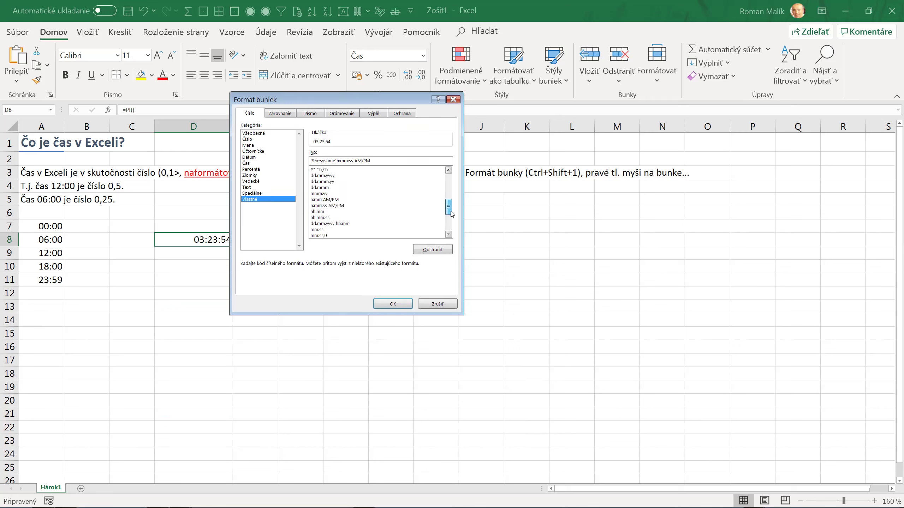
click(318, 212)
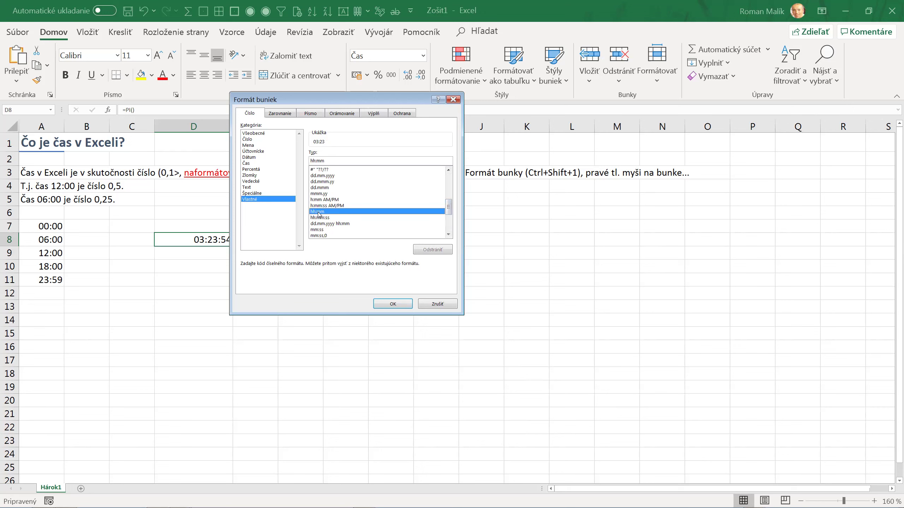
click(390, 304)
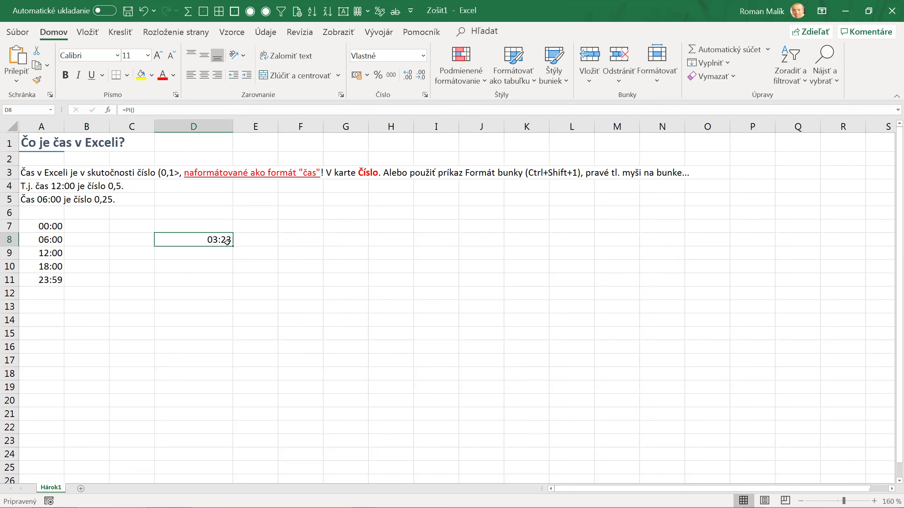
click(269, 240)
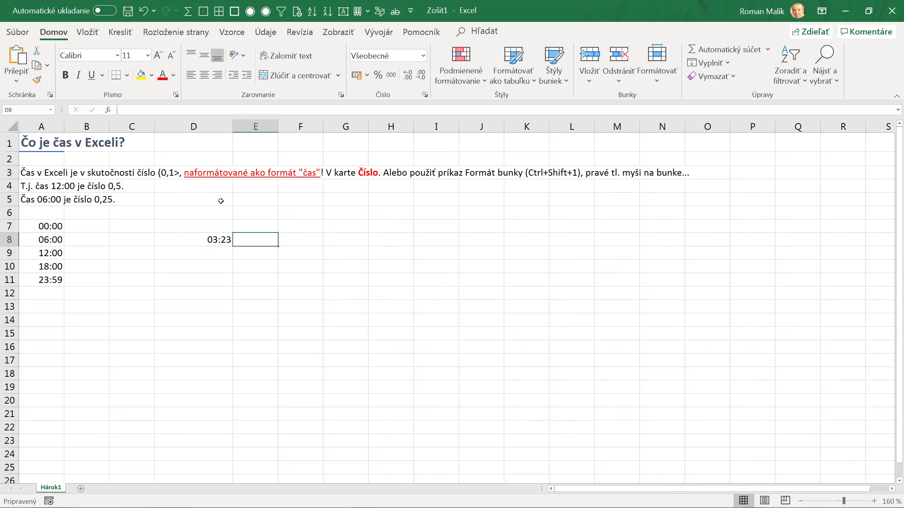
- Enter the formula =(pi()-3)/24 in E8
text(=)
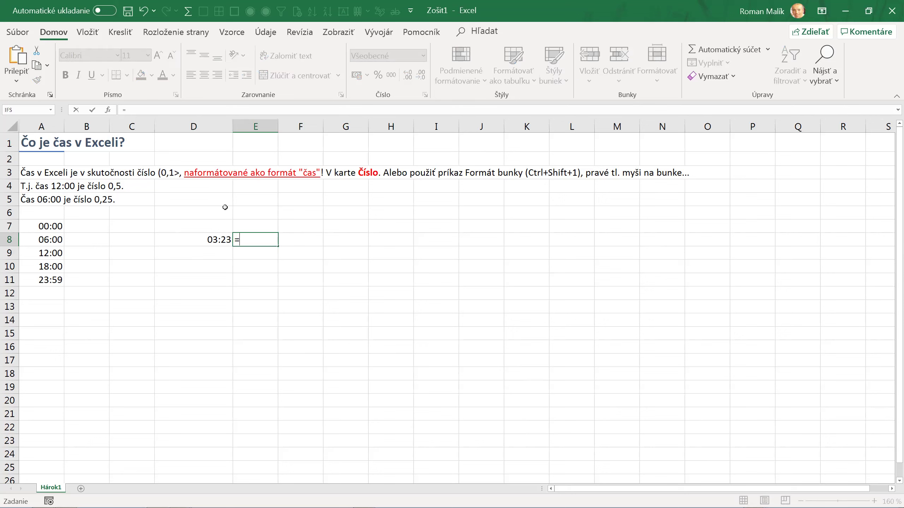
text(=)
key(BackSpace)
text(pi()-3)
text())
click(239, 240)
text(()
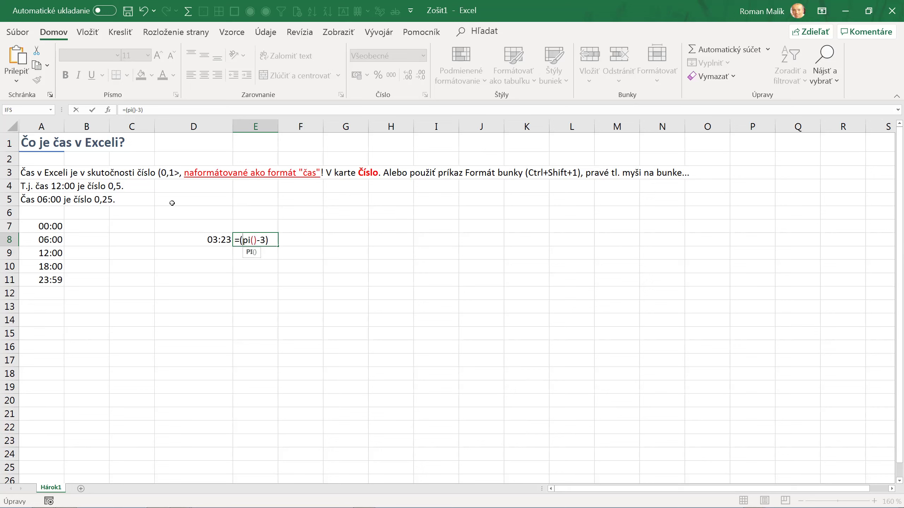
key(Right)
key(Right)
key(Right)
key(Right)
key(Right)
text(/)
text(24)
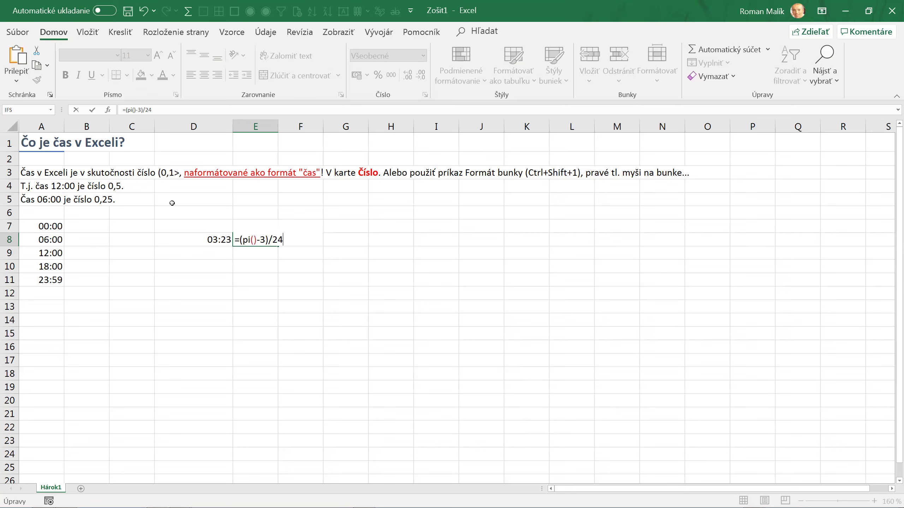
key(Return)
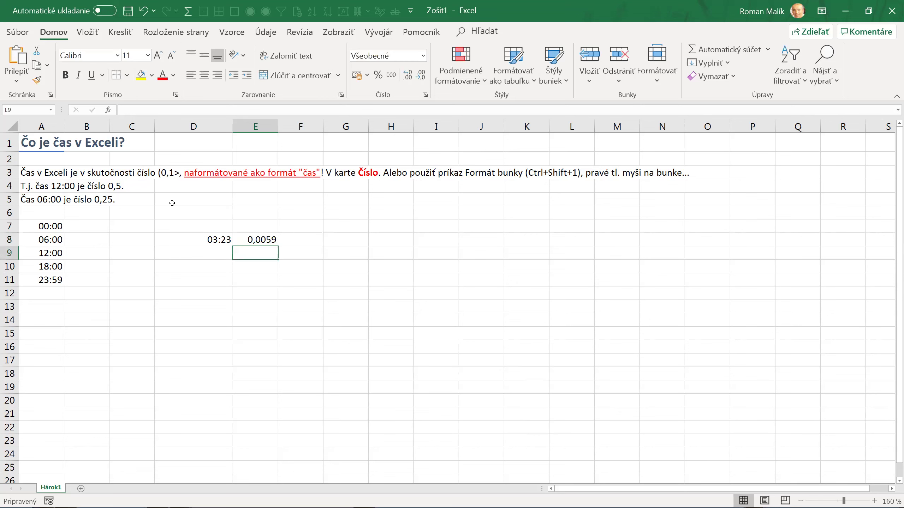
- Change E8's formula to =(PI()-3)*24
key(Up)
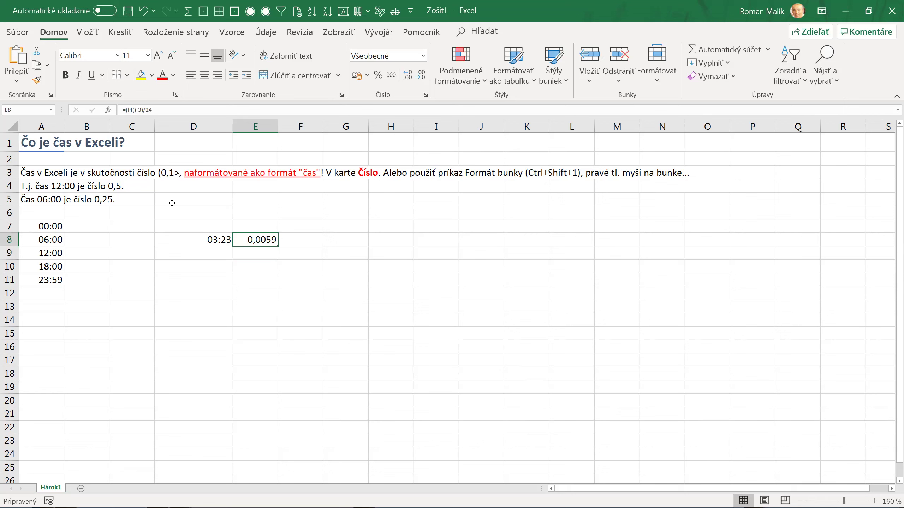
key(F2)
key(BackSpace)
key(BackSpace)
key(BackSpace)
text(*24)
key(Return)
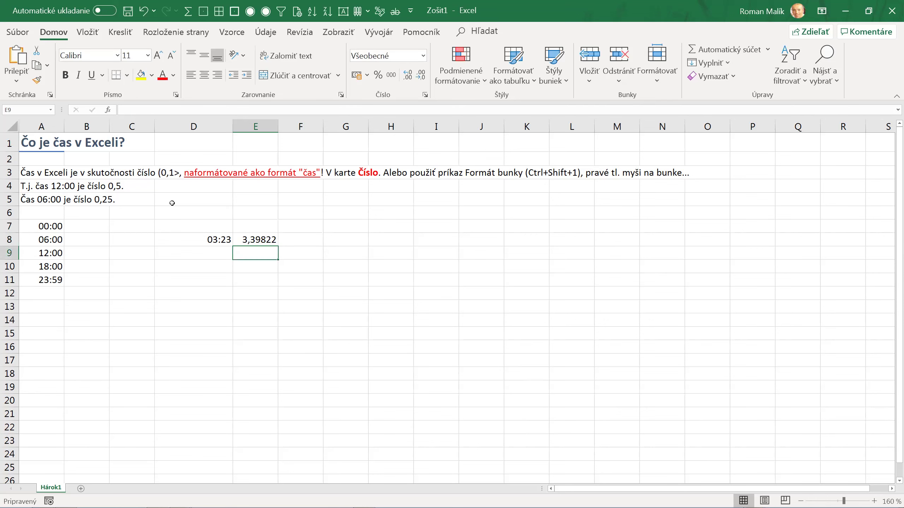
- Clear the pi example from cells D8 and E8
key(Up)
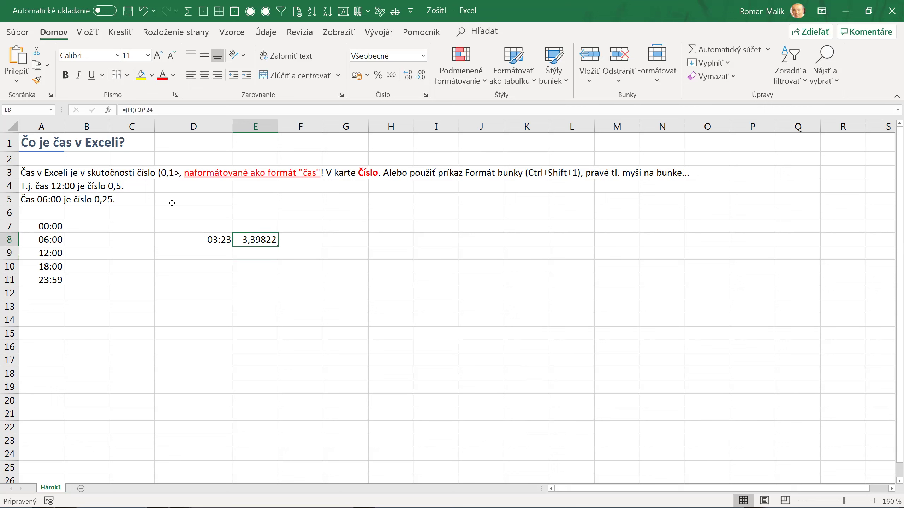
key(Left)
key(Right)
key(Left)
key(Right)
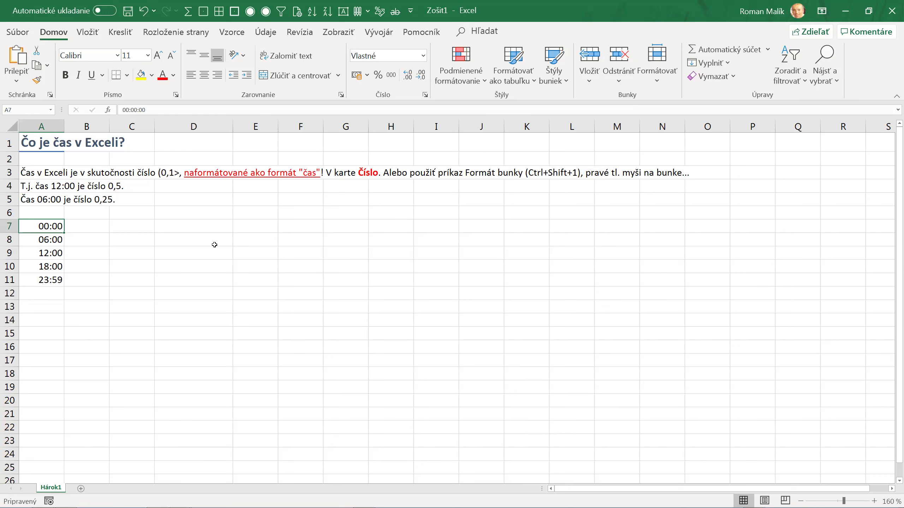
- Type the note 'Čas sa zapisuje pomocou znaku dvojbodka!' into A6
click(265, 230)
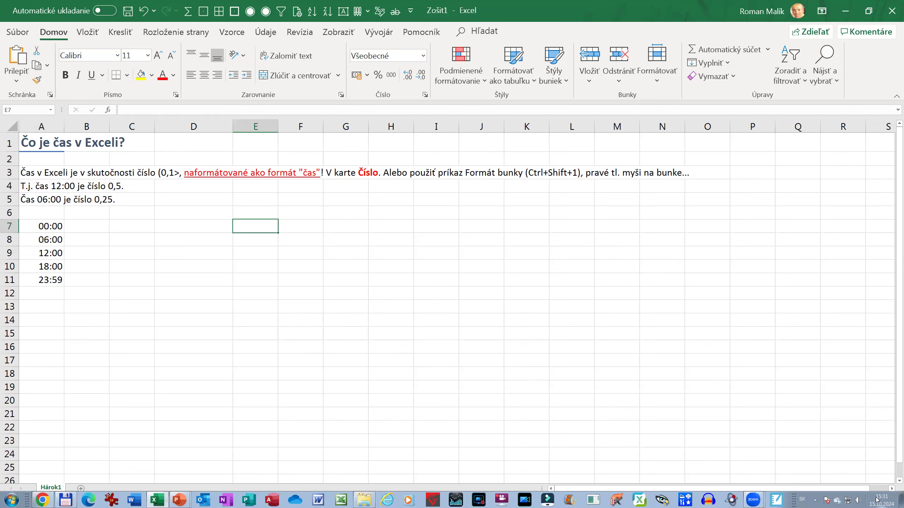
click(33, 215)
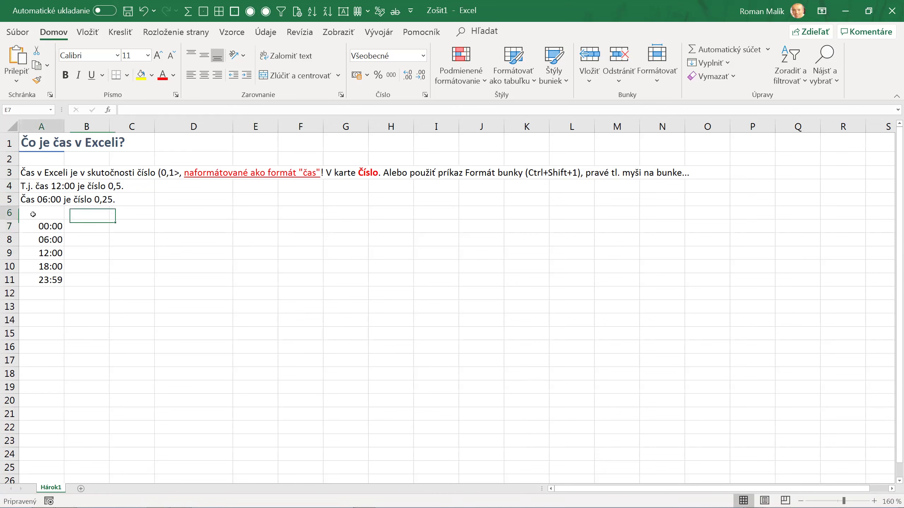
text(Č)
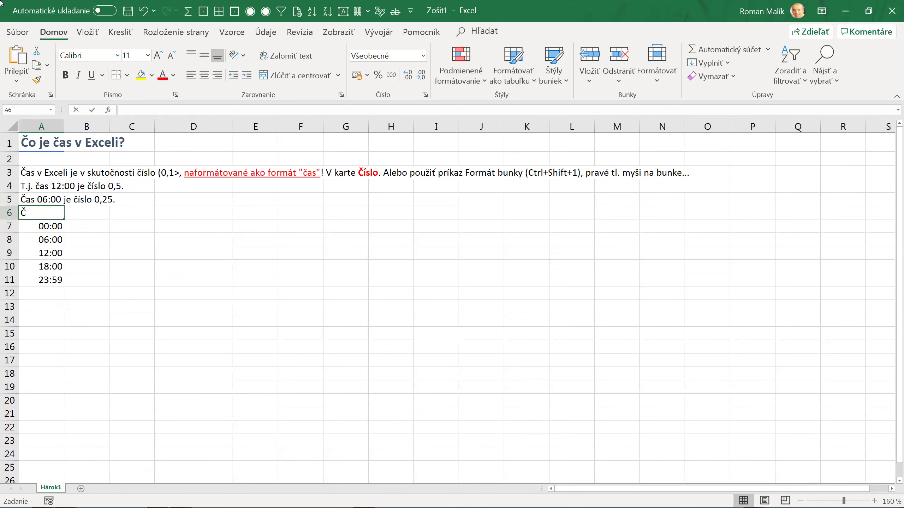
text(as sa zapisuje pomocu)
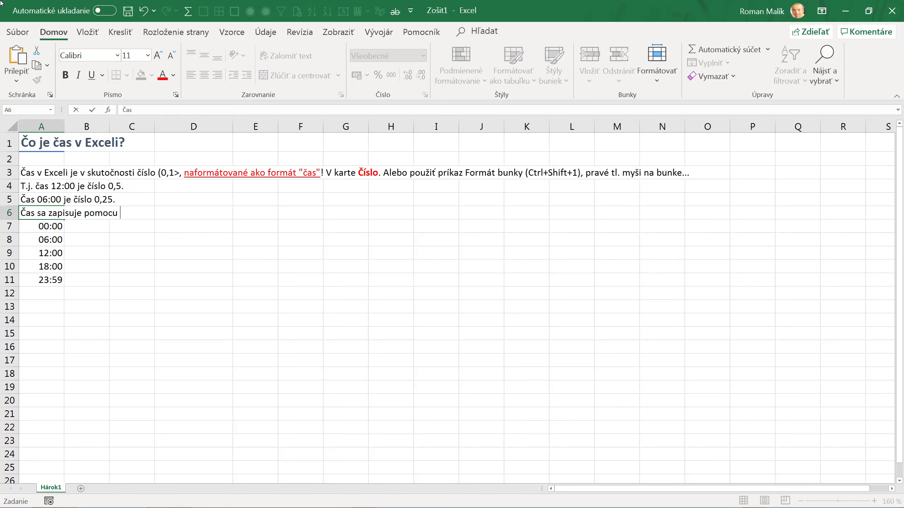
key(BackSpace)
text(ou znaku dvojbodka!)
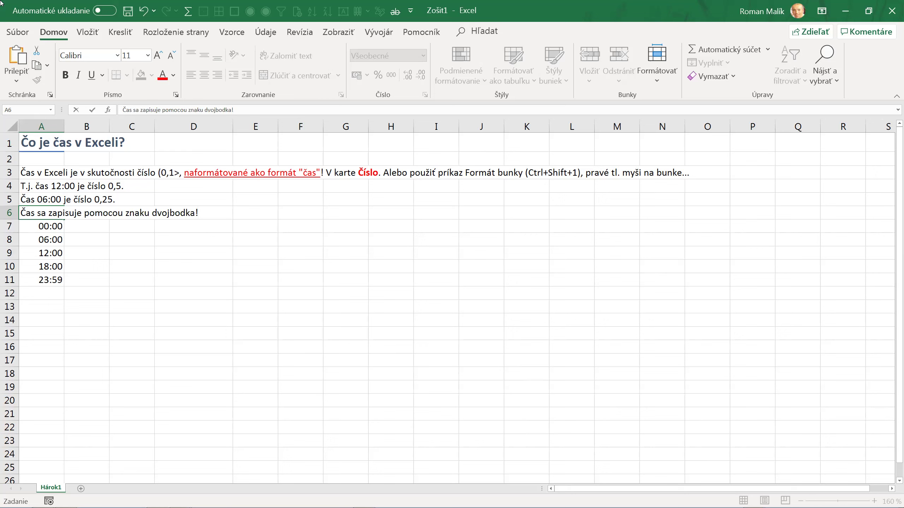
key(Return)
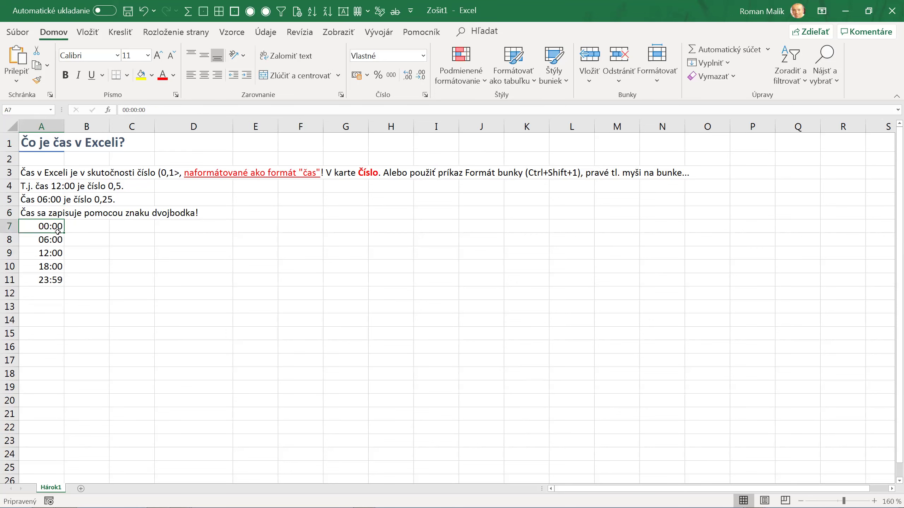
- Move the sample times from A7:A11 down to A13:A17 and enter 15:31 in A7
drag(57, 232, 55, 280)
drag(65, 246, 56, 322)
click(41, 226)
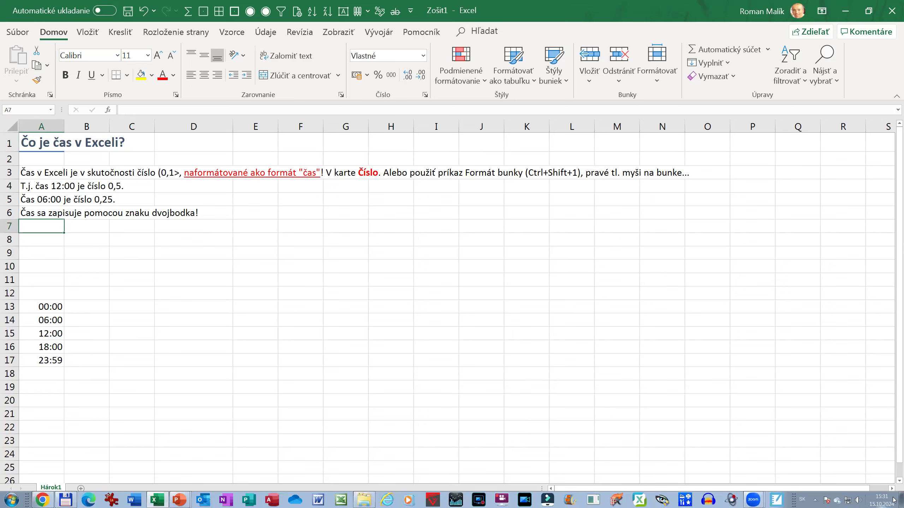
text(15:31)
key(Return)
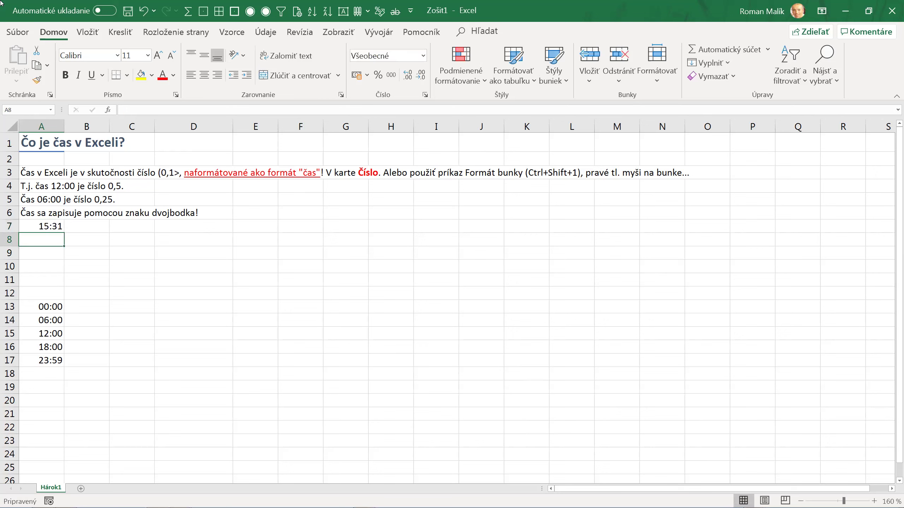
key(Up)
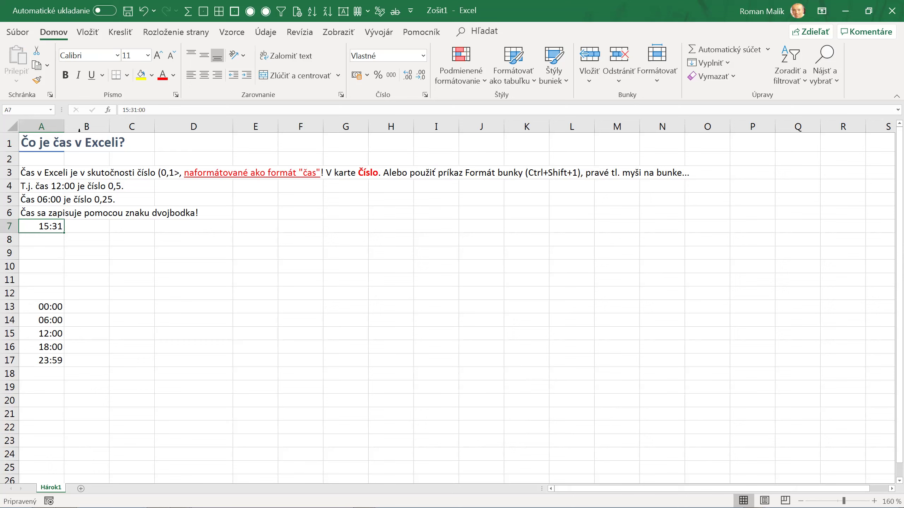
- Give A7 a custom time format with seconds and hundredths (15:31:00,00)
right_click(36, 224)
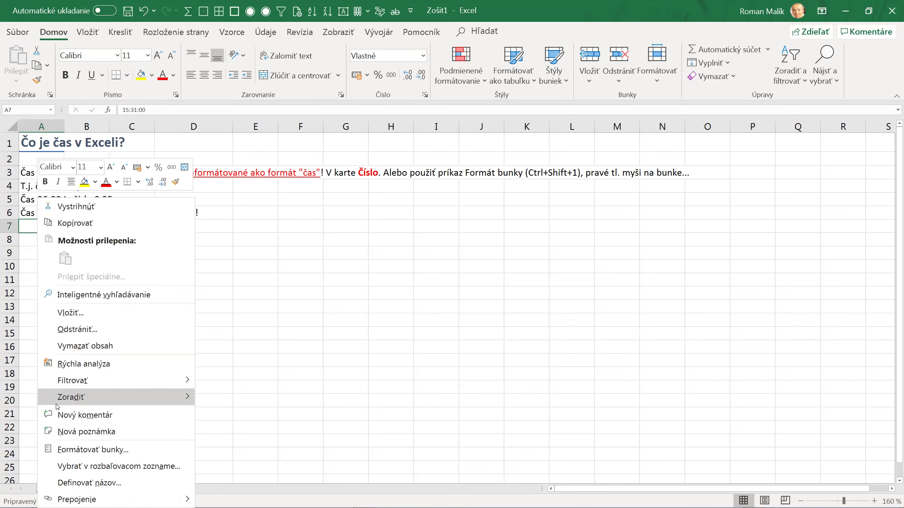
click(70, 440)
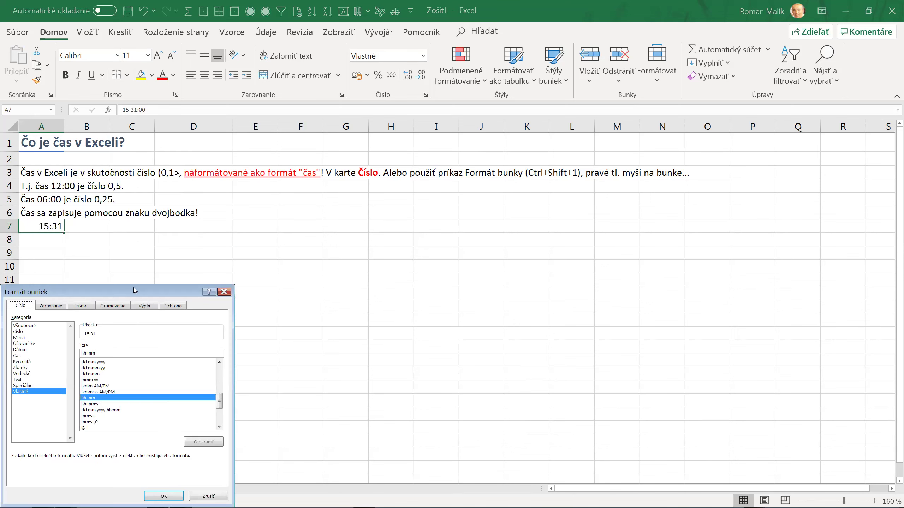
drag(134, 289, 341, 98)
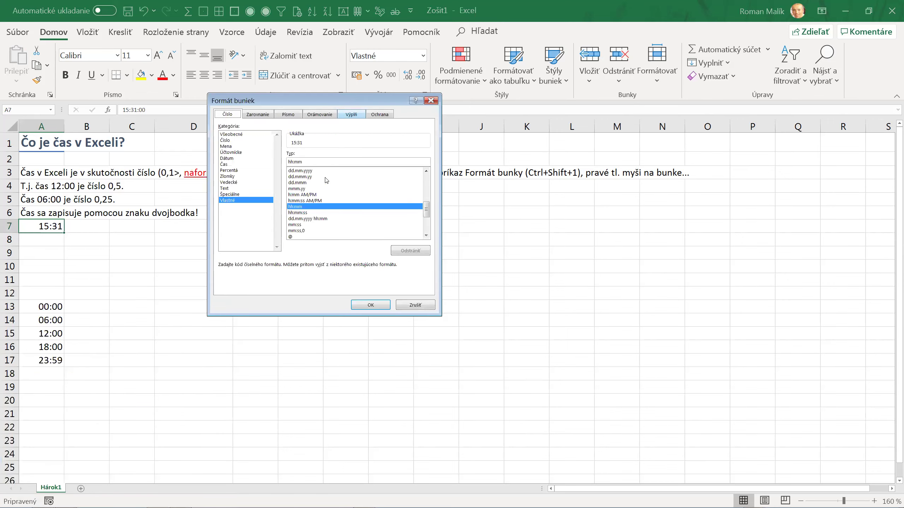
click(303, 162)
text(:ss,00)
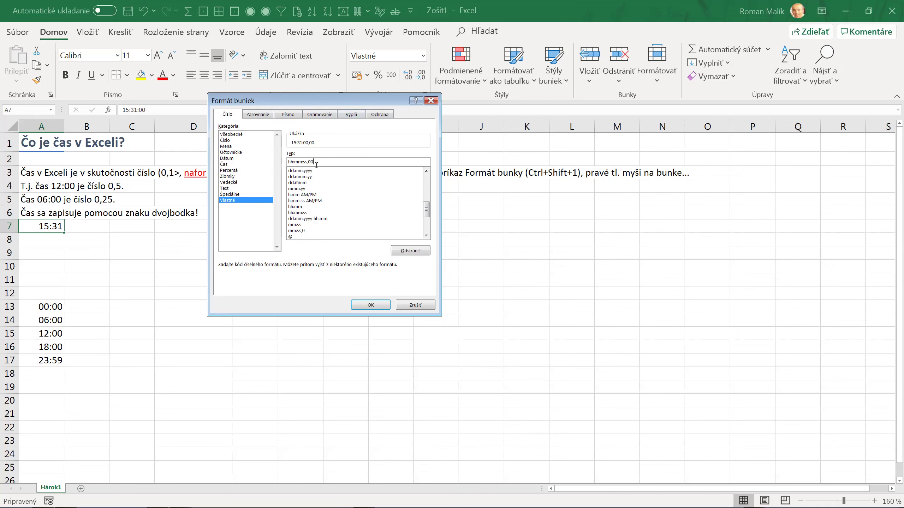
key(Return)
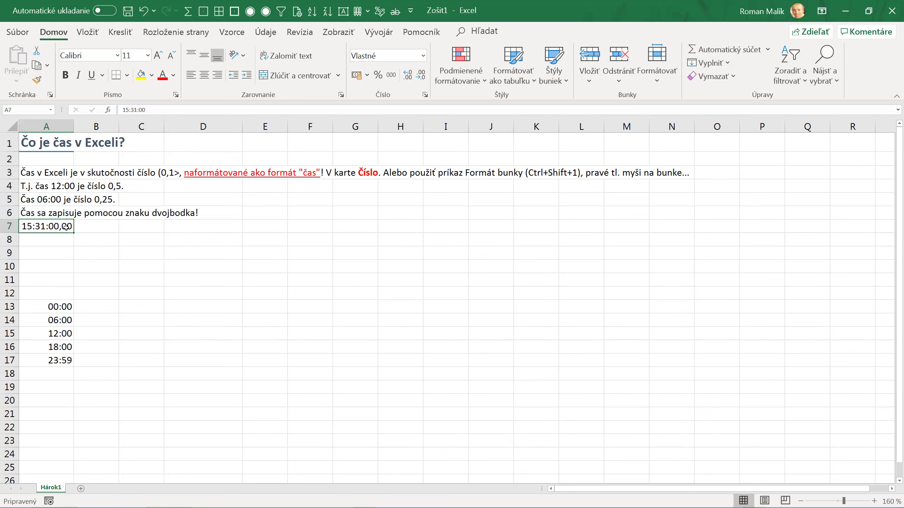
- Trim A7's custom format back to hh:mm so it reads 15:31
right_click(67, 227)
click(96, 451)
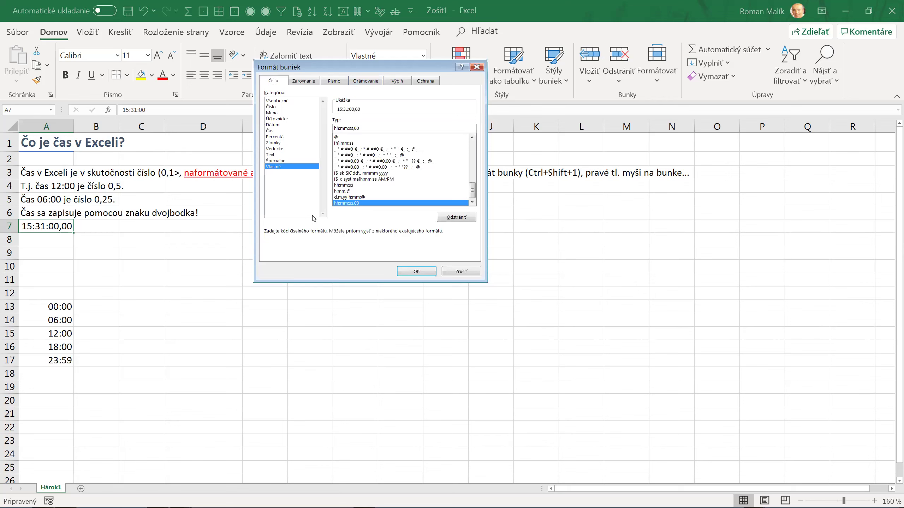
key(BackSpace)
key(BackSpace)
key(BackSpace)
key(BackSpace)
key(BackSpace)
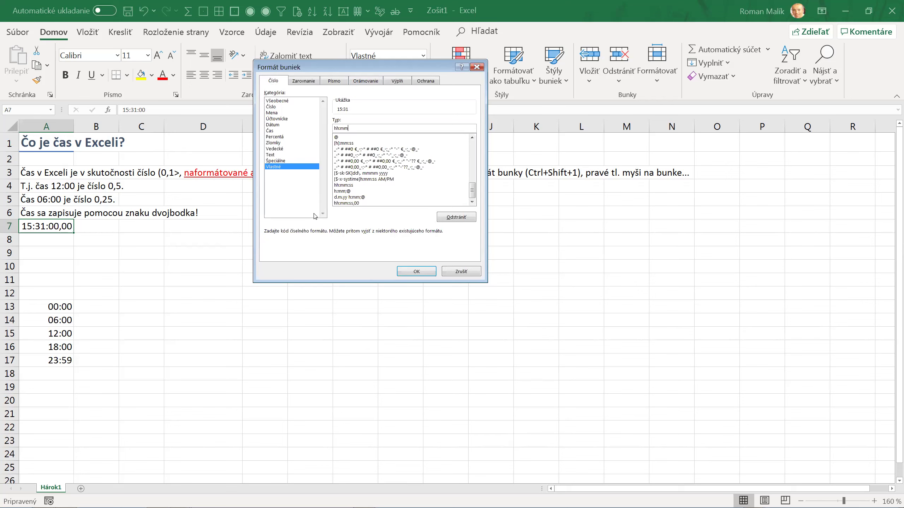
key(Return)
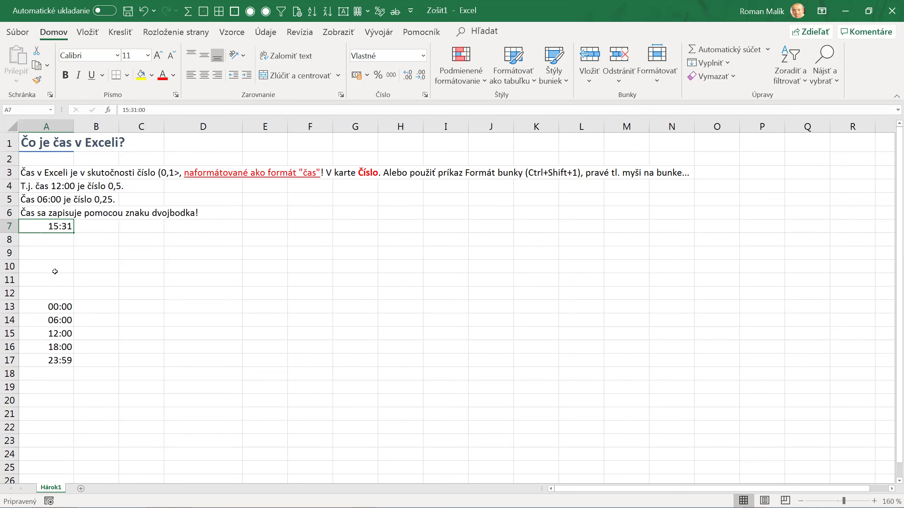
- Give A7 the custom format hh:mm " hod." and pick up that format with Format Painter
right_click(43, 227)
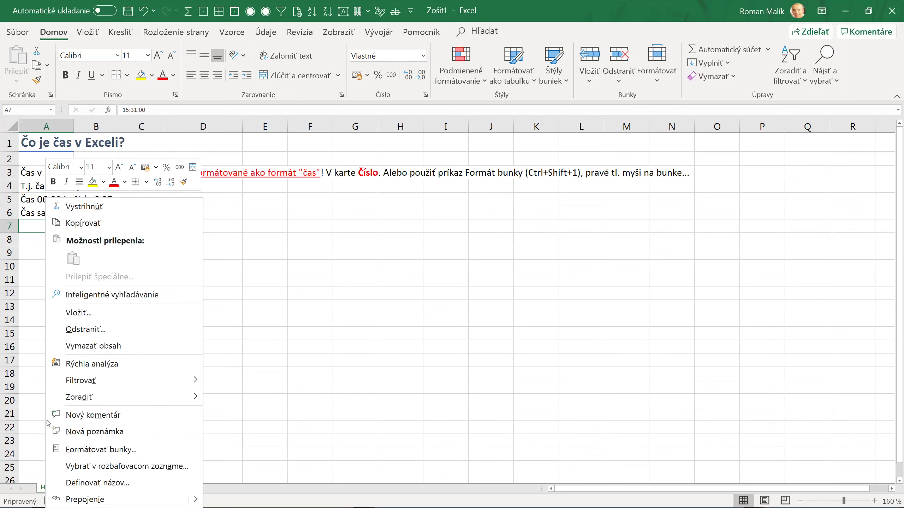
click(66, 450)
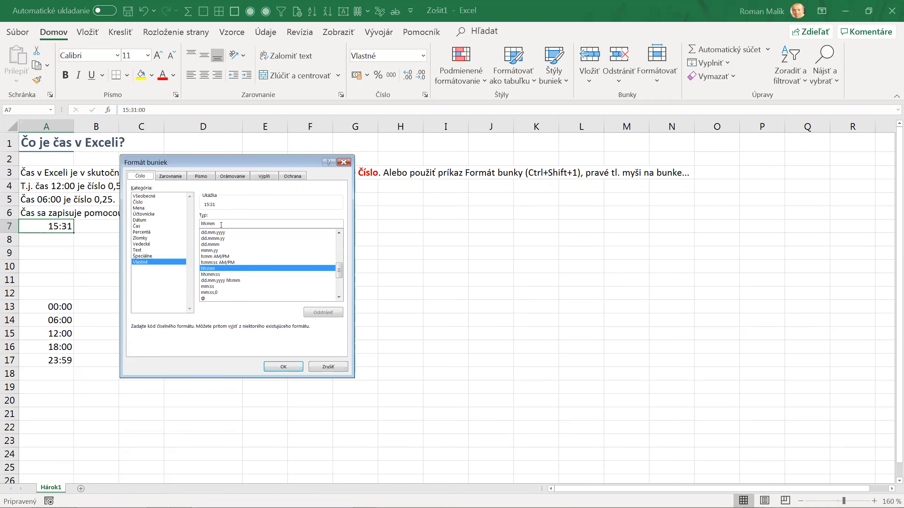
text(")
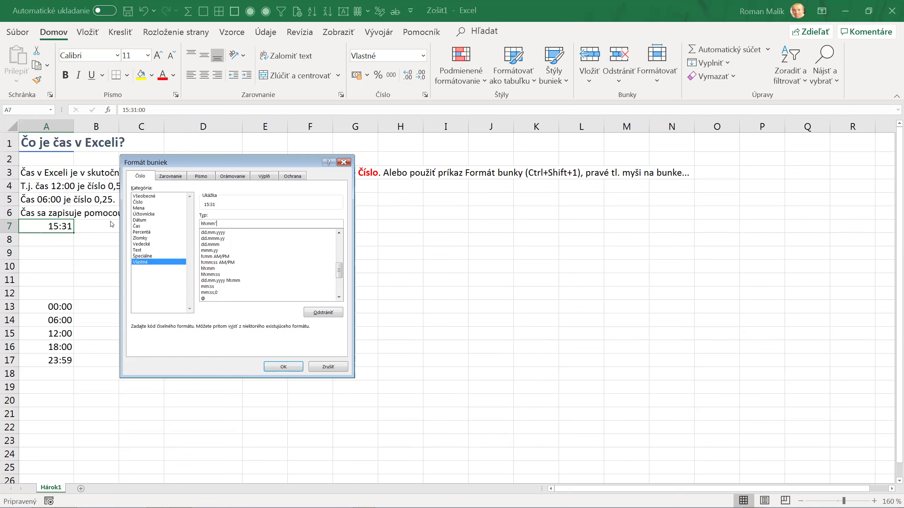
text(h)
text(:m")
key(BackSpace)
key(BackSpace)
key(BackSpace)
text(ho)
key(Return)
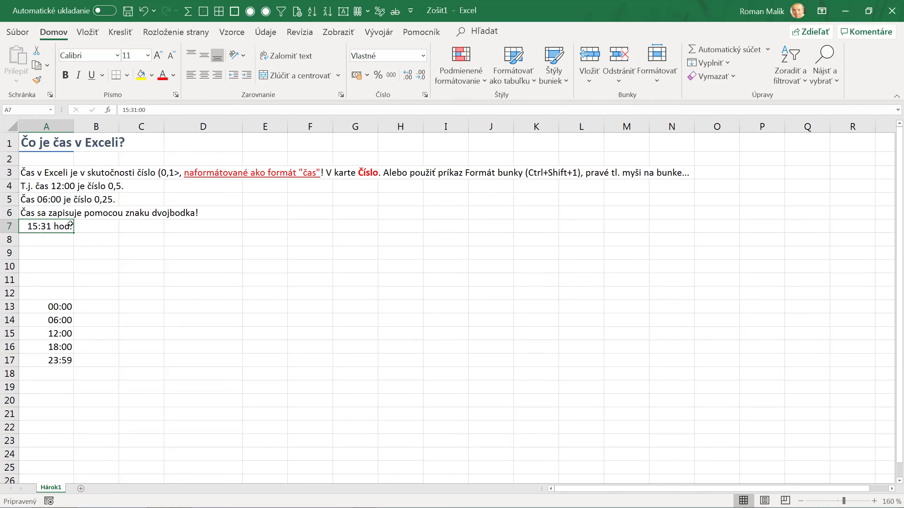
double_click(36, 79)
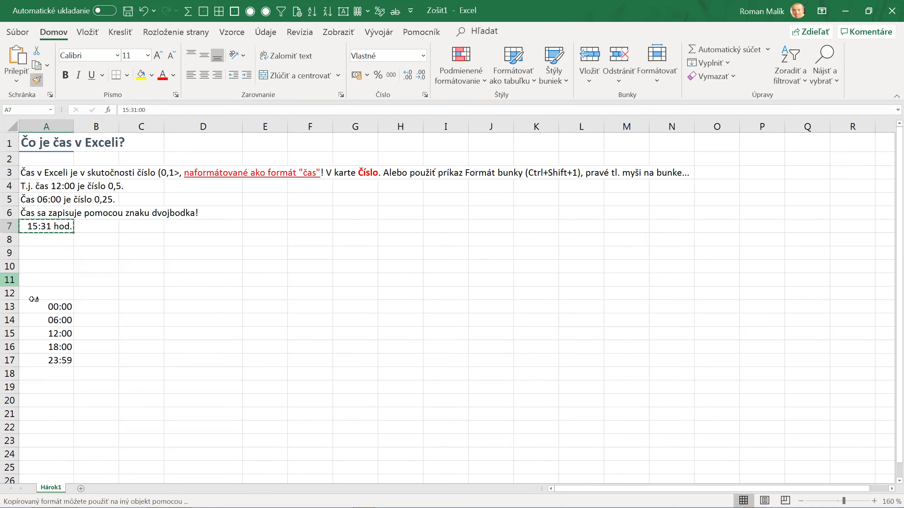
click(50, 307)
- Paint the hod. time format onto A13:A17 and check the stored time values
drag(44, 342, 47, 359)
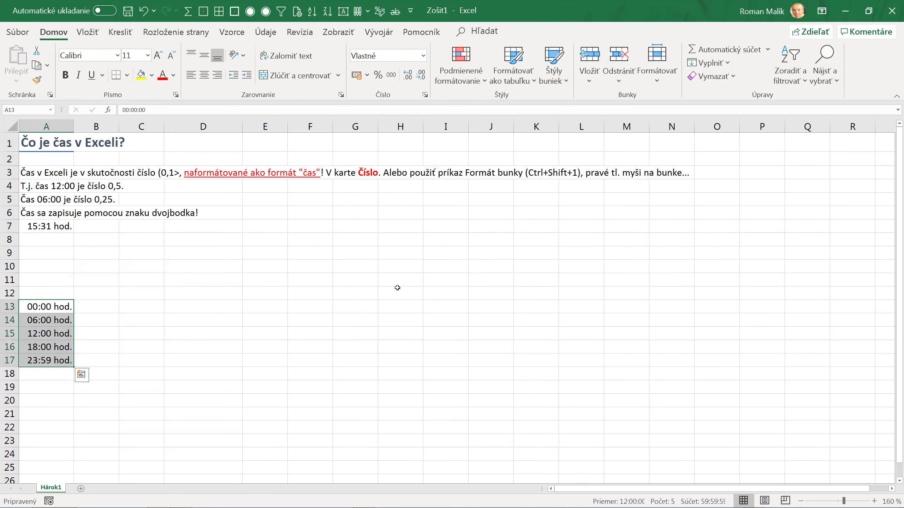
click(39, 324)
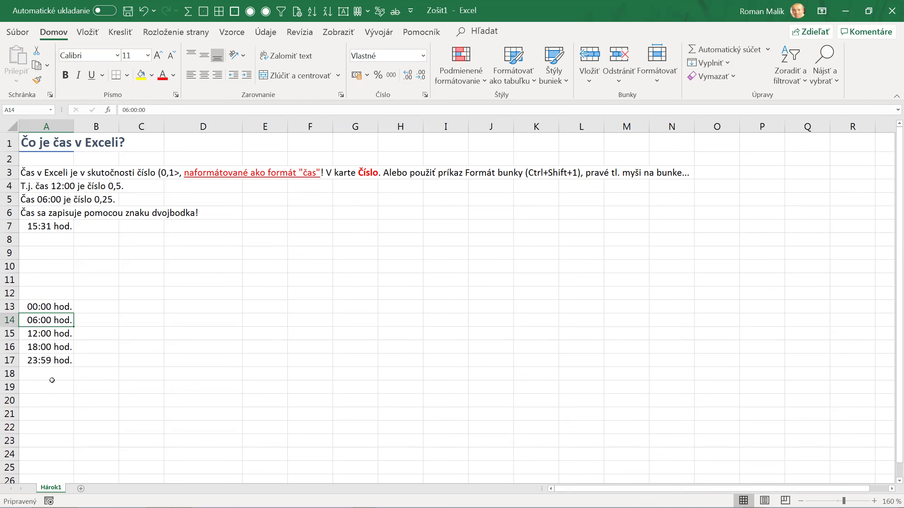
click(50, 226)
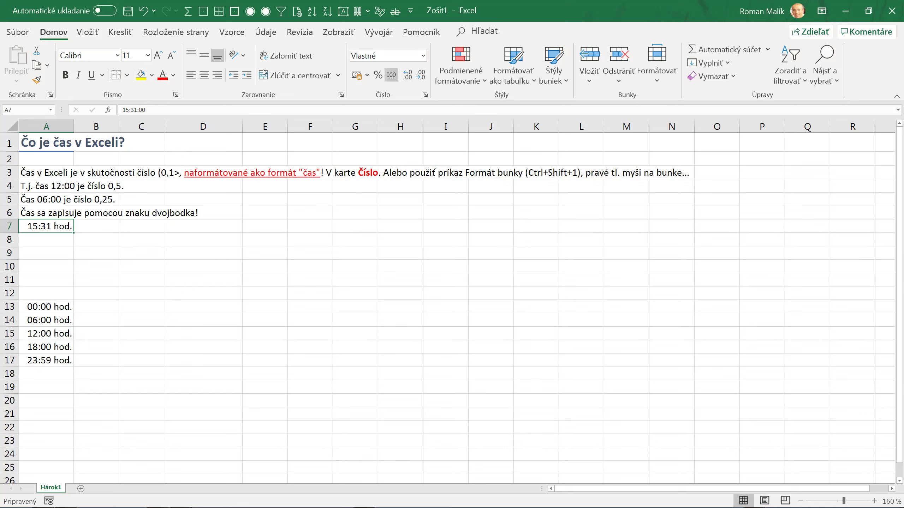
- Replace A7's time with 0,3, which displays as 07:12 hod
key(Delete)
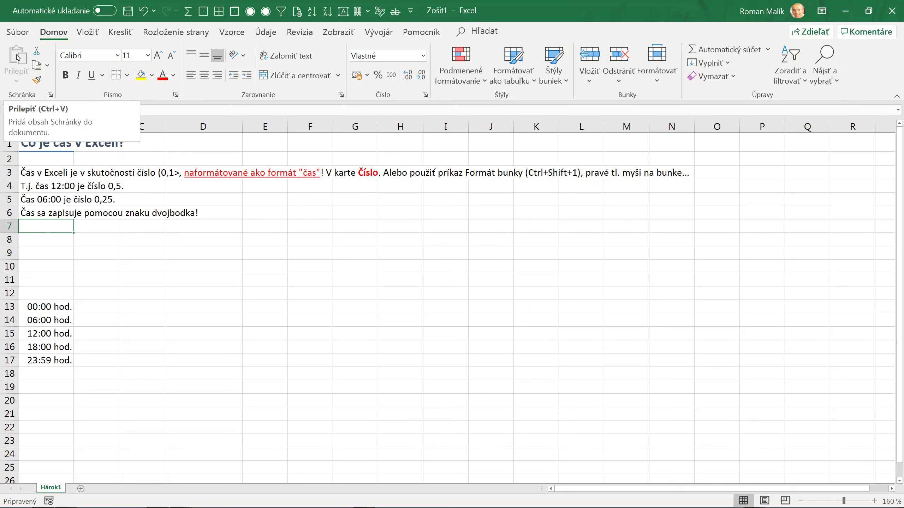
text(0,3)
key(Return)
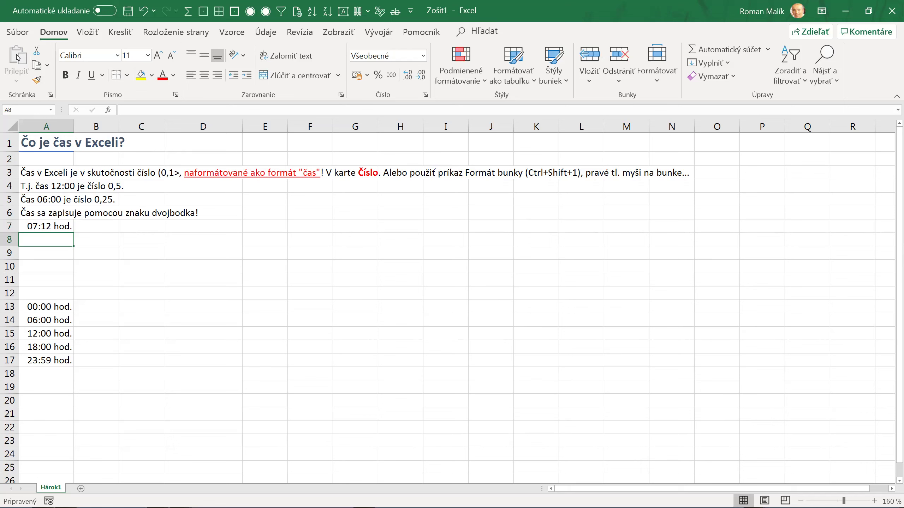
key(Up)
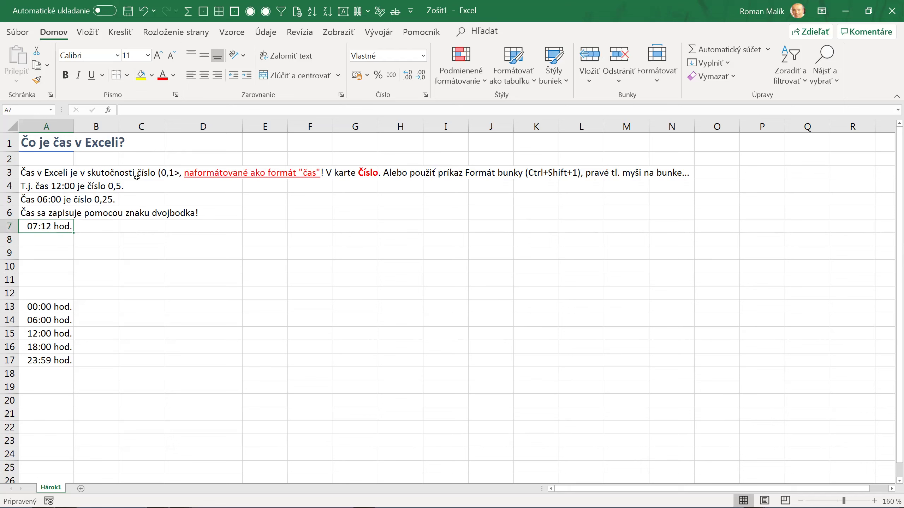
- Switch A7 to the General number format so it shows 0,3
click(422, 55)
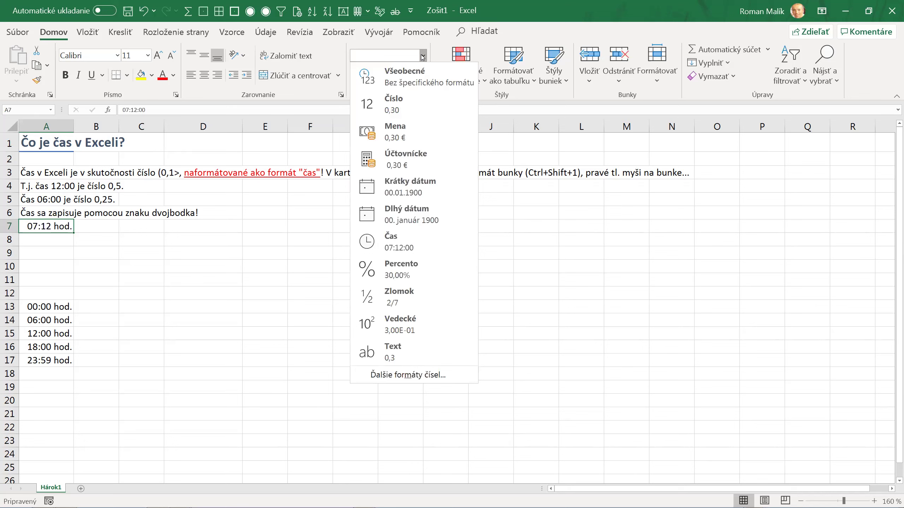
click(408, 77)
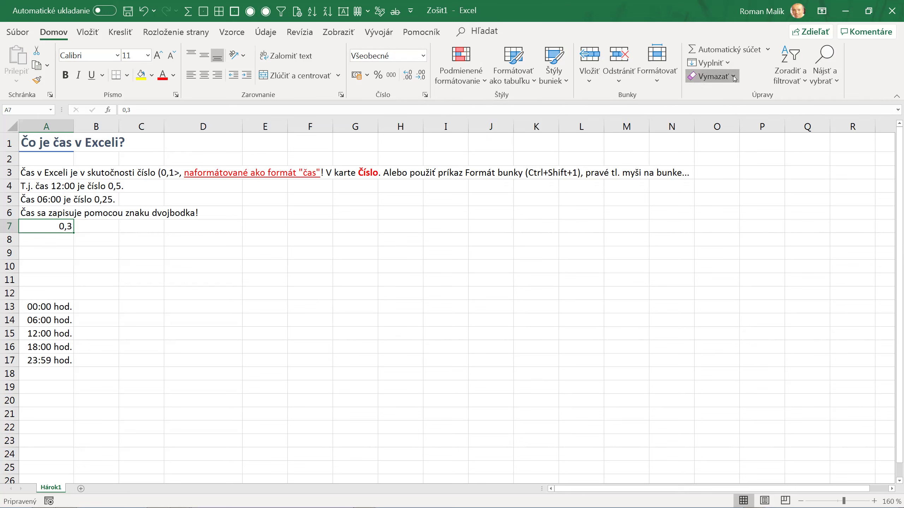
click(711, 76)
- Clear formatting from A7:A17 so the times show as 0, 0,25, 0,5, 0,75, 0,9999884
click(49, 308)
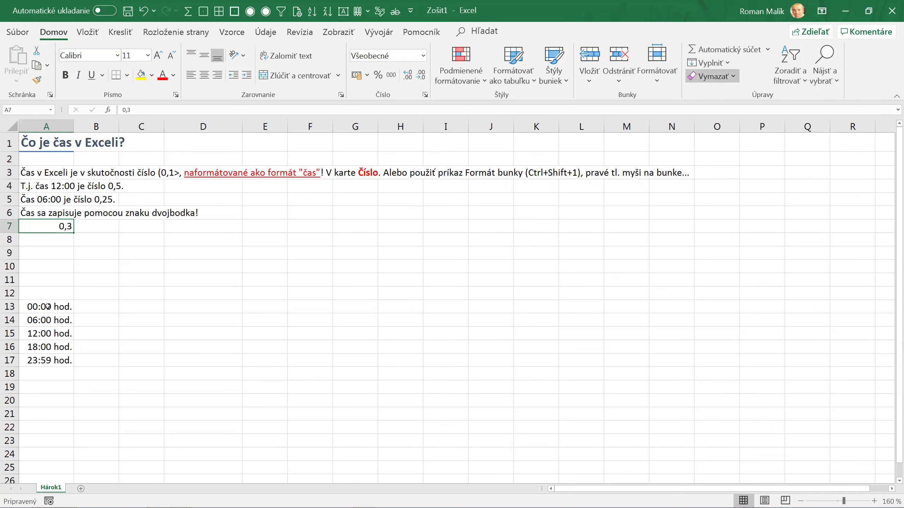
drag(52, 226, 58, 362)
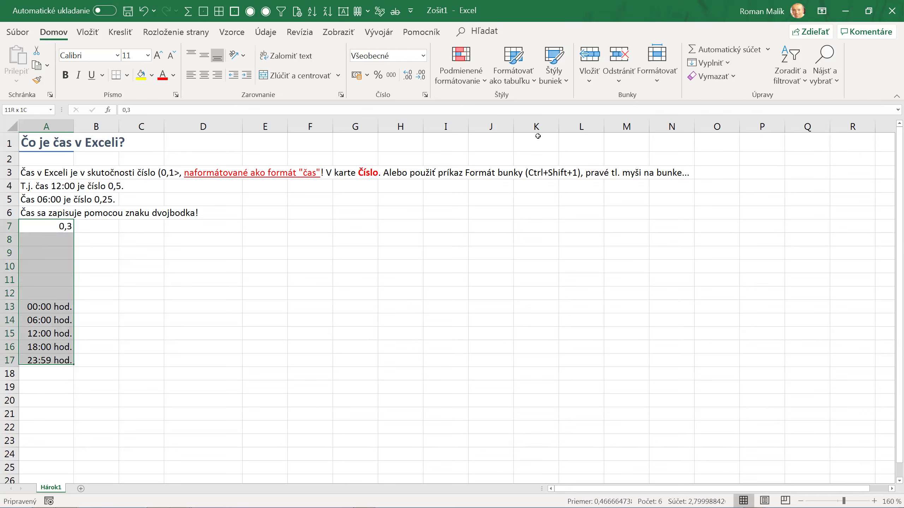
click(698, 76)
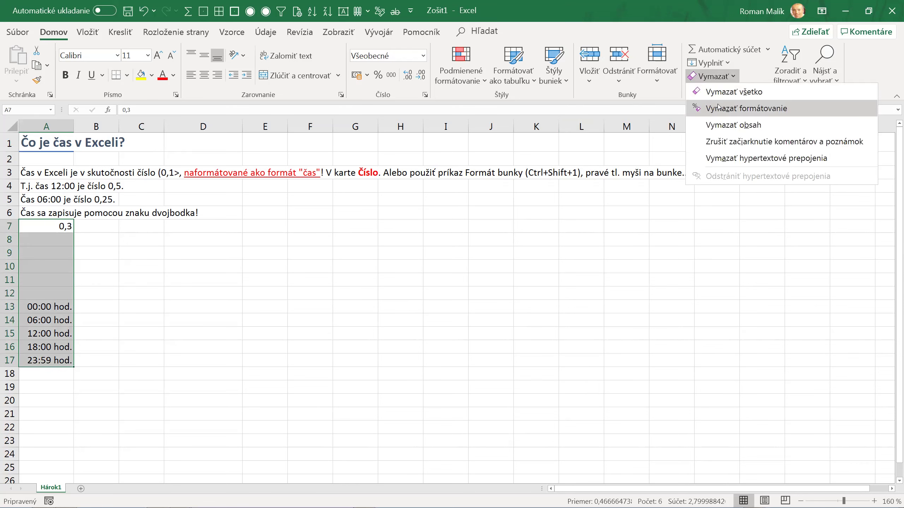
mouse_move(745, 108)
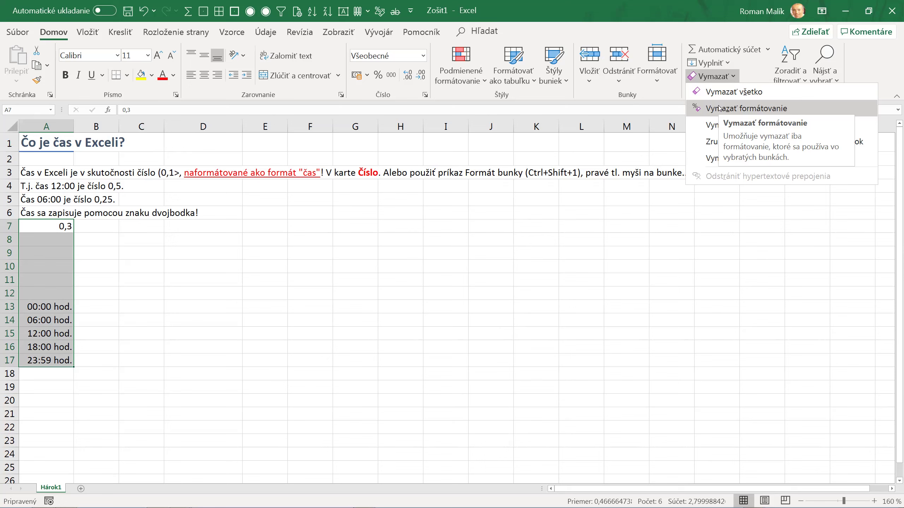
click(758, 112)
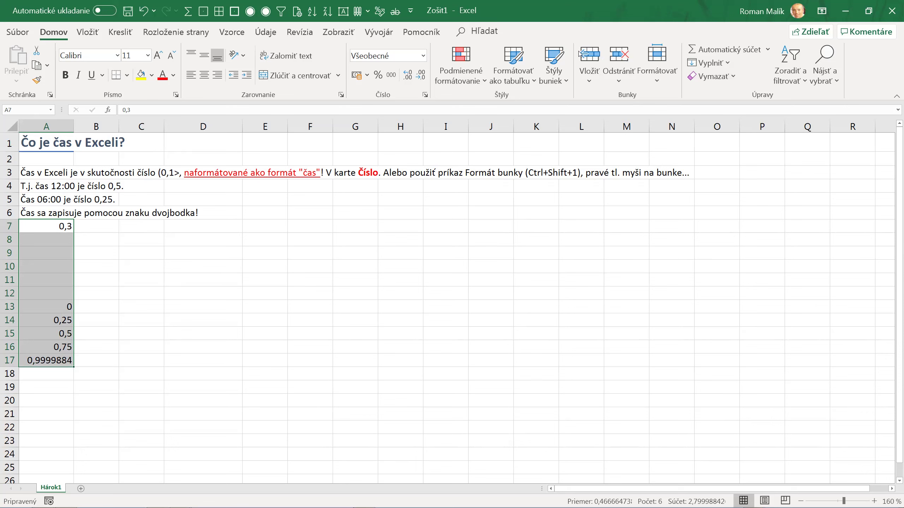
click(718, 76)
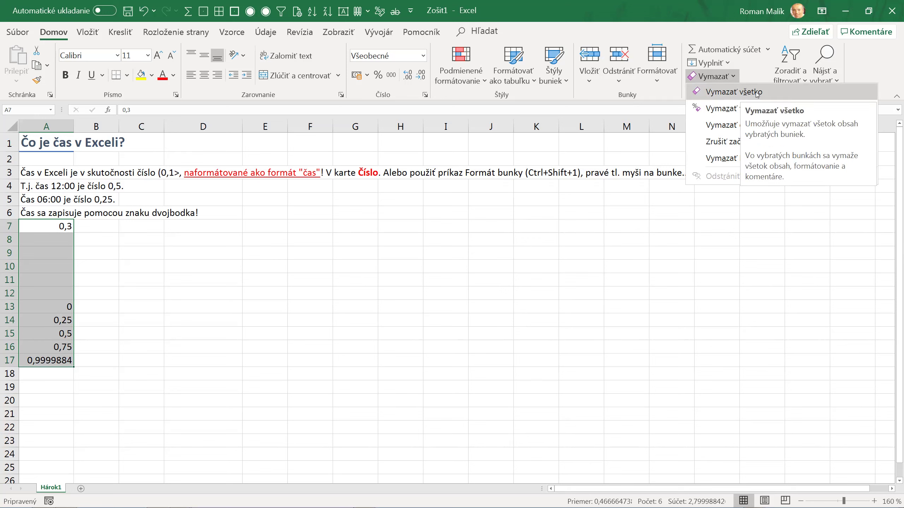
- Clear everything from A7:A17 and rename the sheet 'Čo je to čas v Exceli'
click(721, 93)
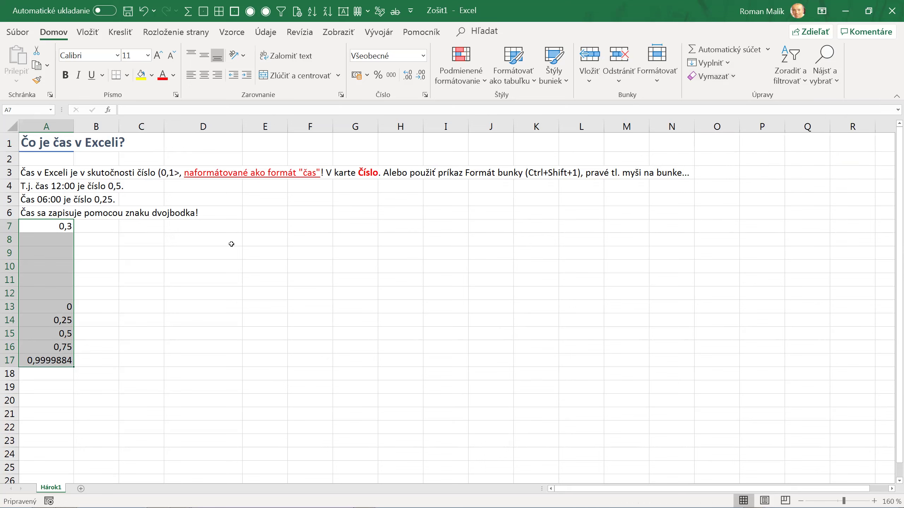
click(56, 285)
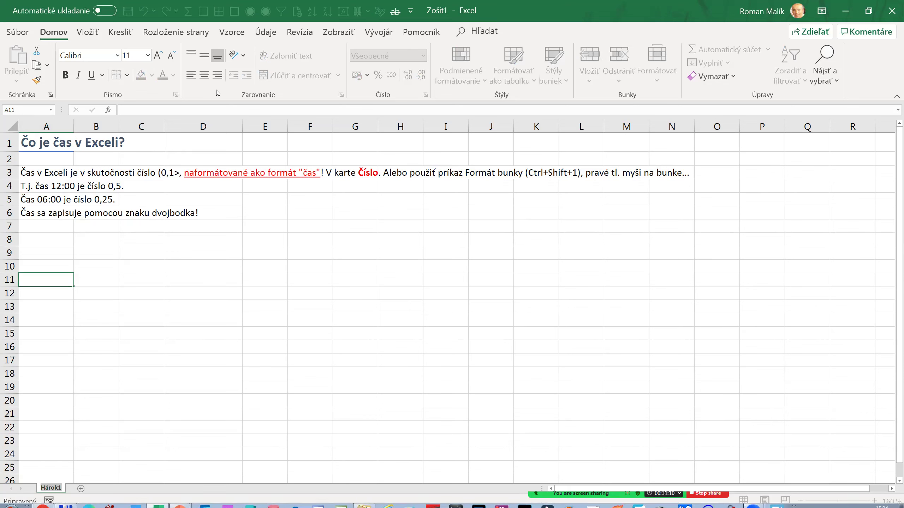
text(Čo je to čas v Excelik)
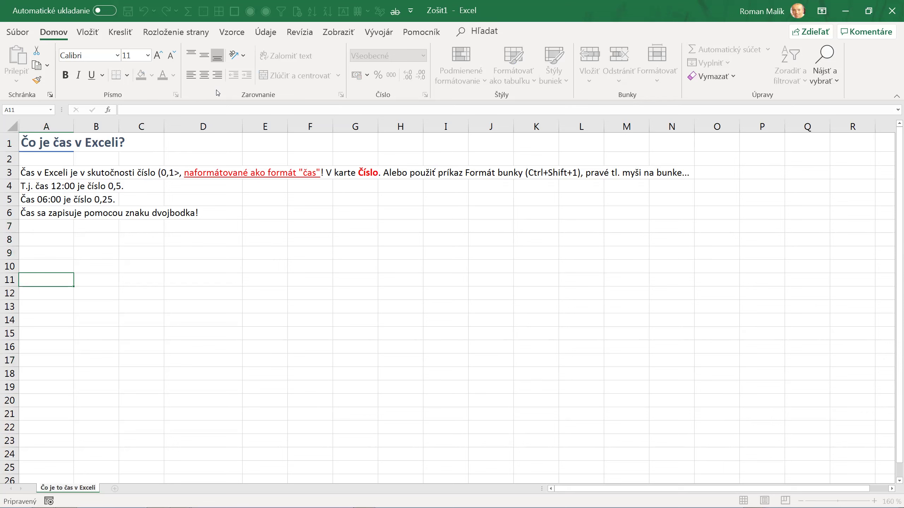
key(Return)
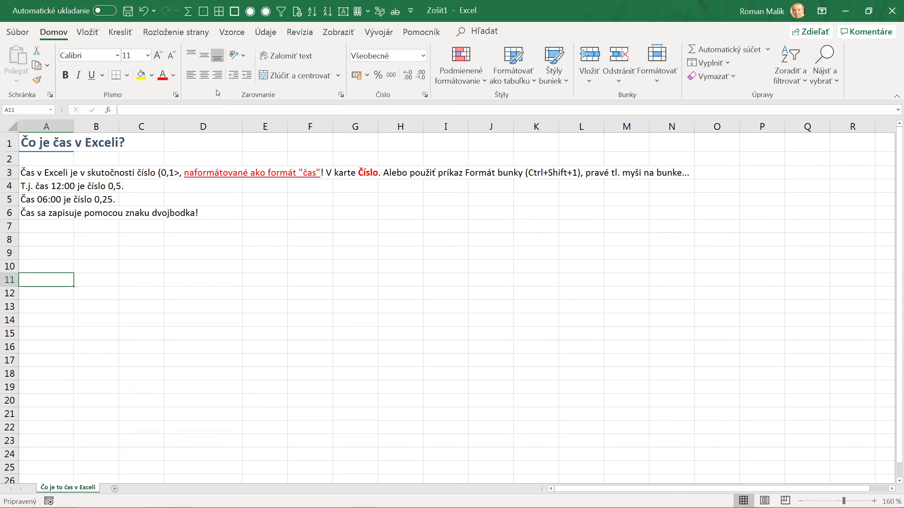
- Add a new sheet named 'Príklad na čas' and zoom it to 160%
click(113, 488)
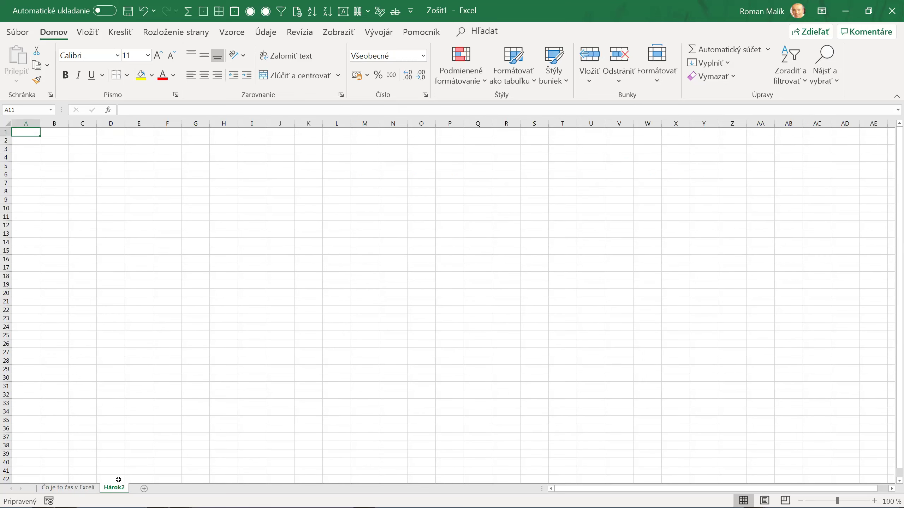
double_click(115, 488)
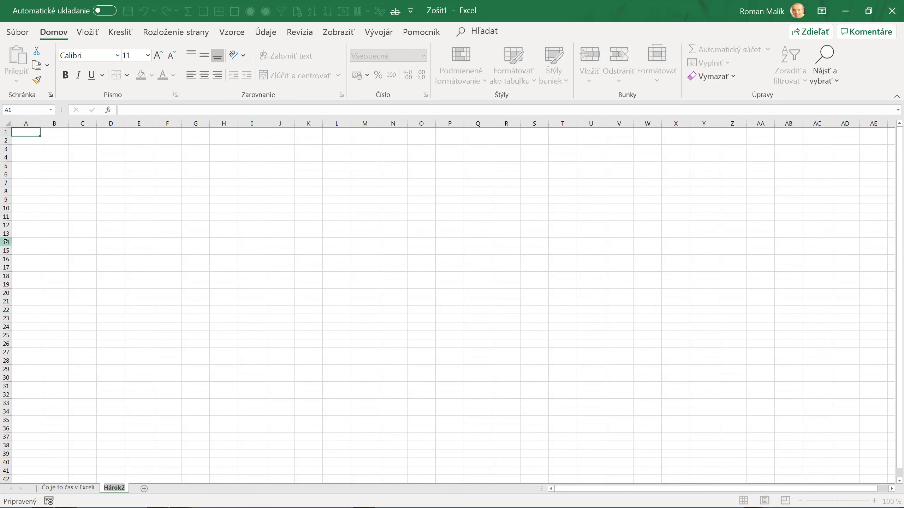
text(Príklad na čas)
key(Return)
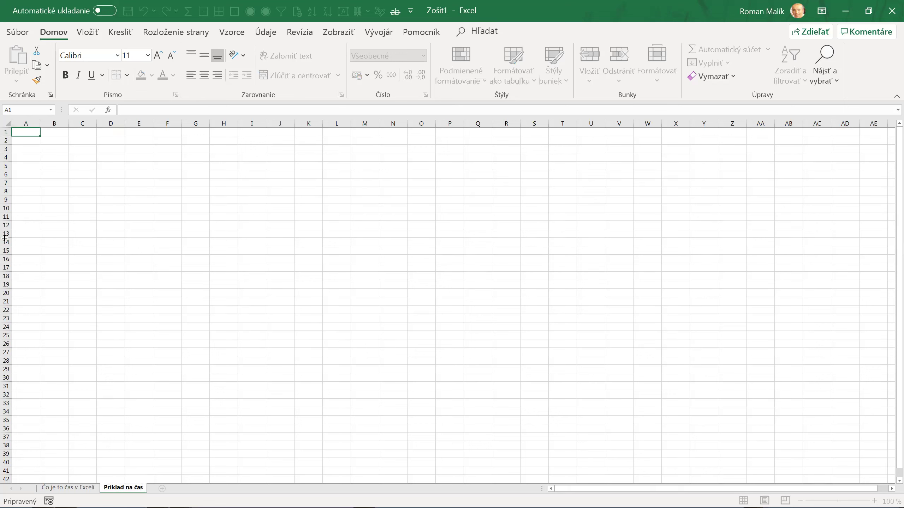
click(135, 217)
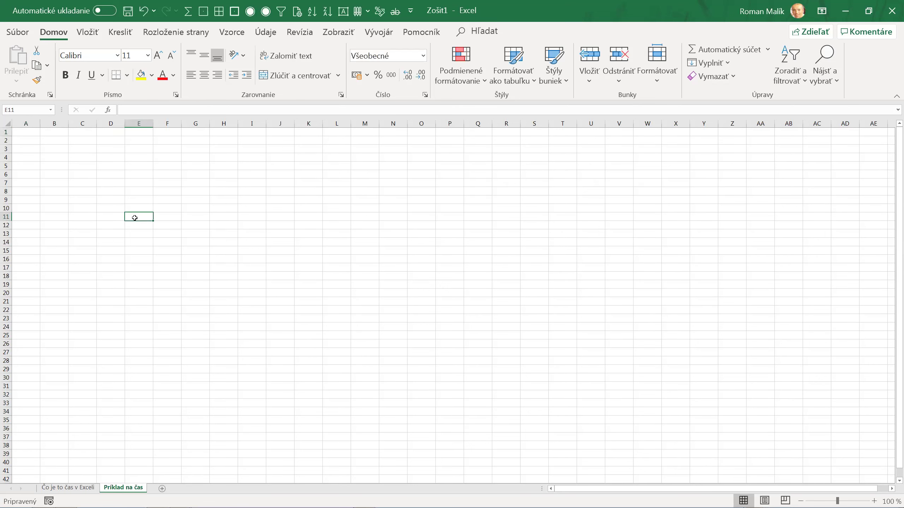
ctrl+scroll(121, 228, up, 2)
ctrl+scroll(121, 228, up, 2)
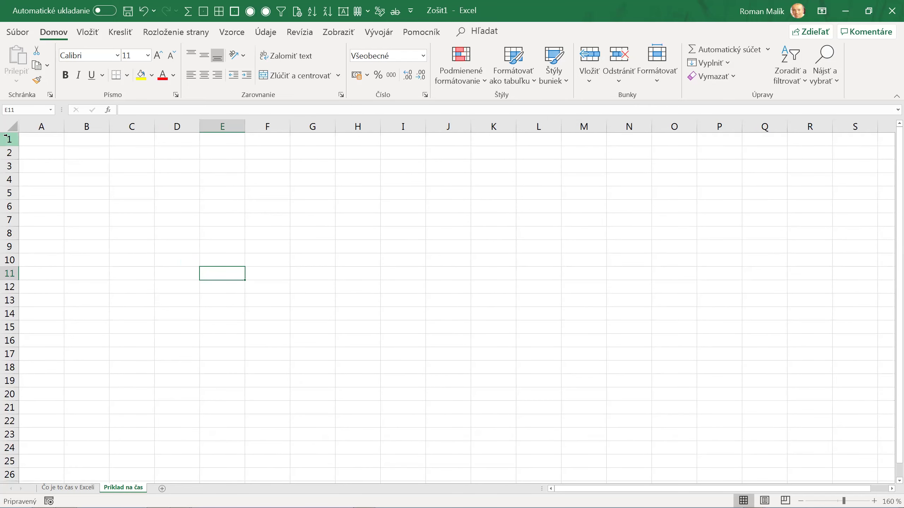
key(alt+Tab)
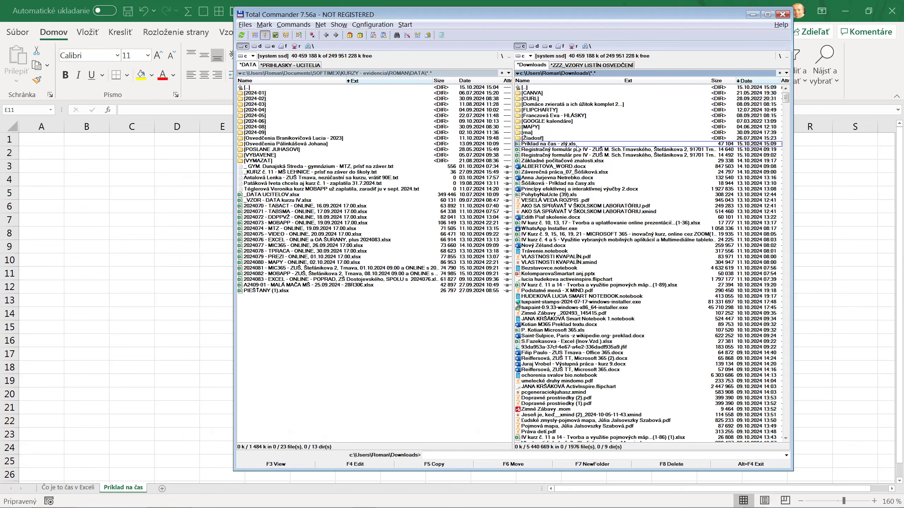
- Open 'Príklad na čas - zlý.xls' from the Downloads folder in Total Commander
double_click(573, 144)
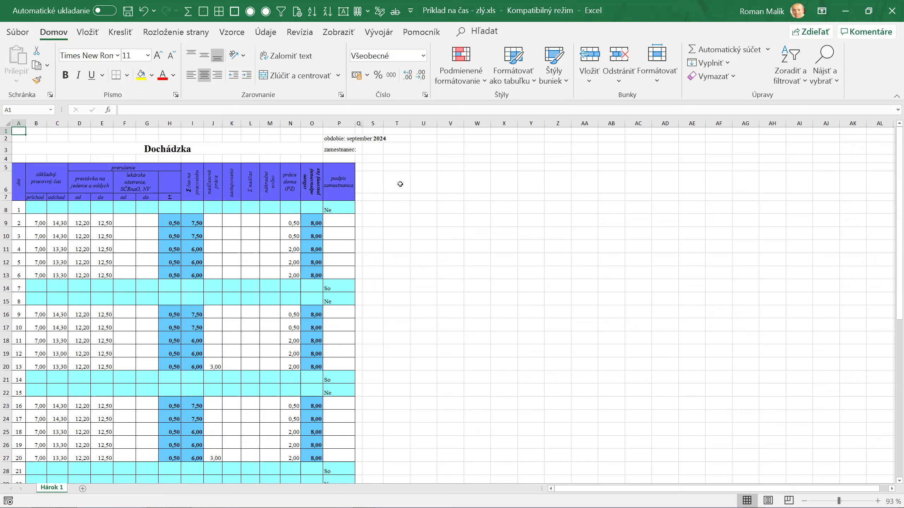
- Enter the note 'F12 = uložiť ako!' in cell W6 beside the table
click(483, 184)
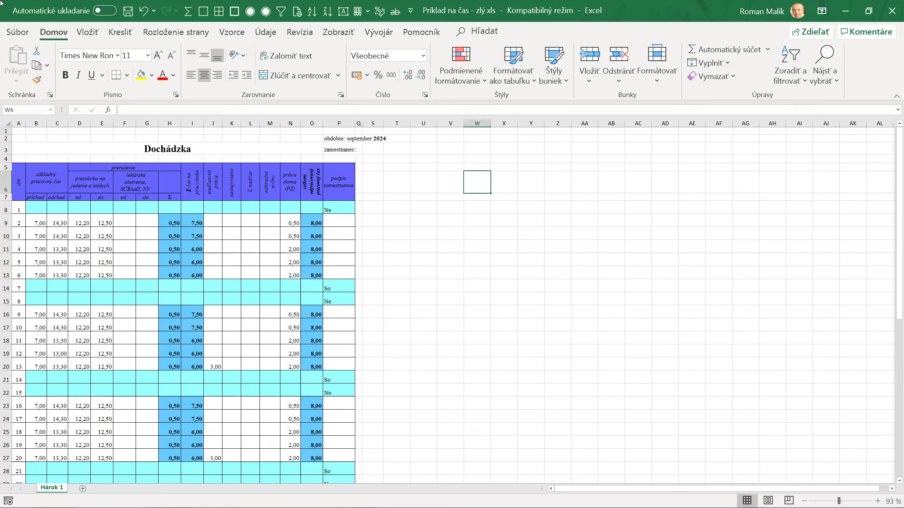
text(F12 = uložiť ako!)
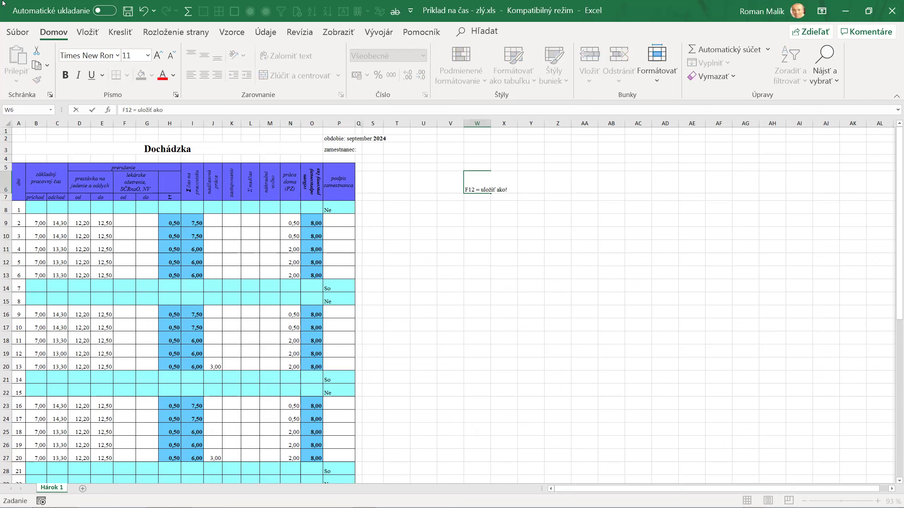
key(ctrl+Return)
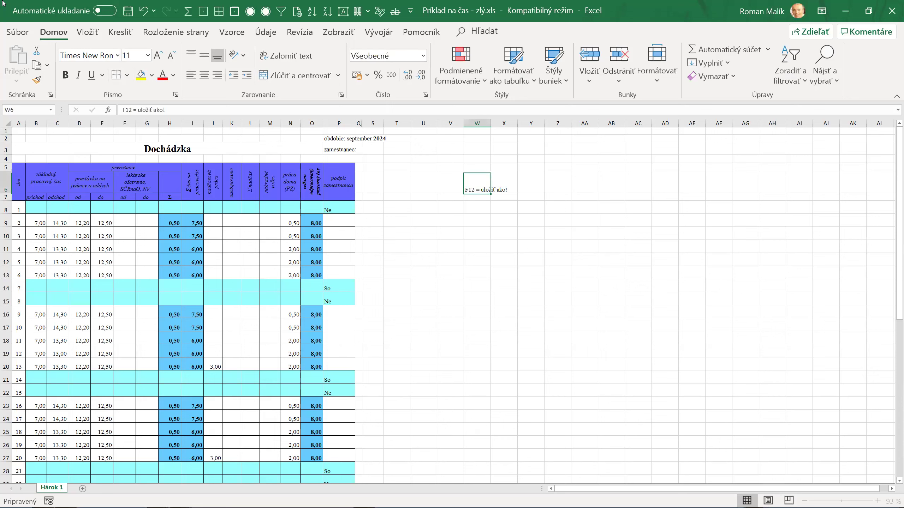
- Give the note the green Dobrá cell style and then the Nadpis 1 heading style
click(552, 84)
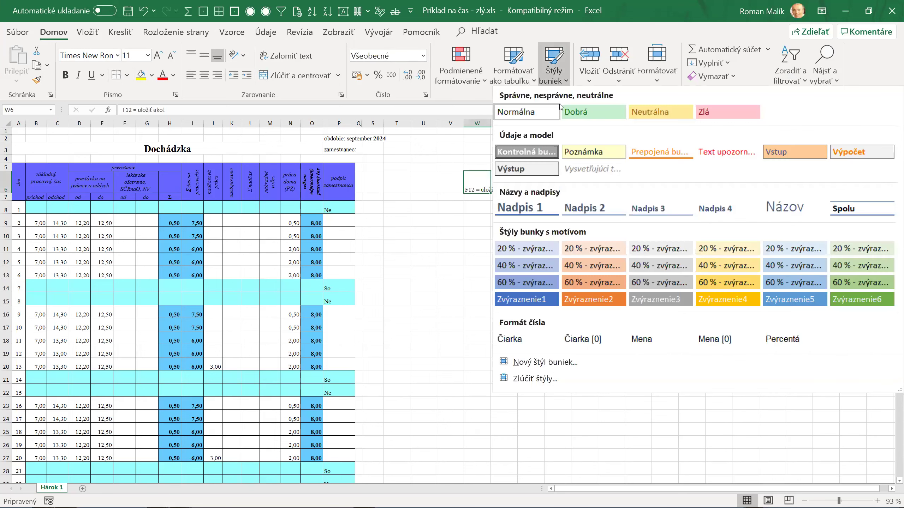
click(612, 113)
click(568, 73)
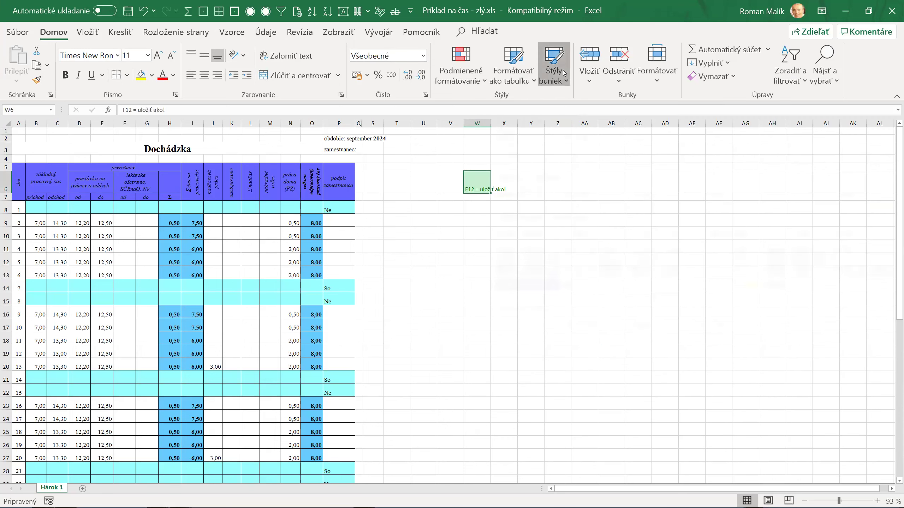
click(522, 213)
click(493, 219)
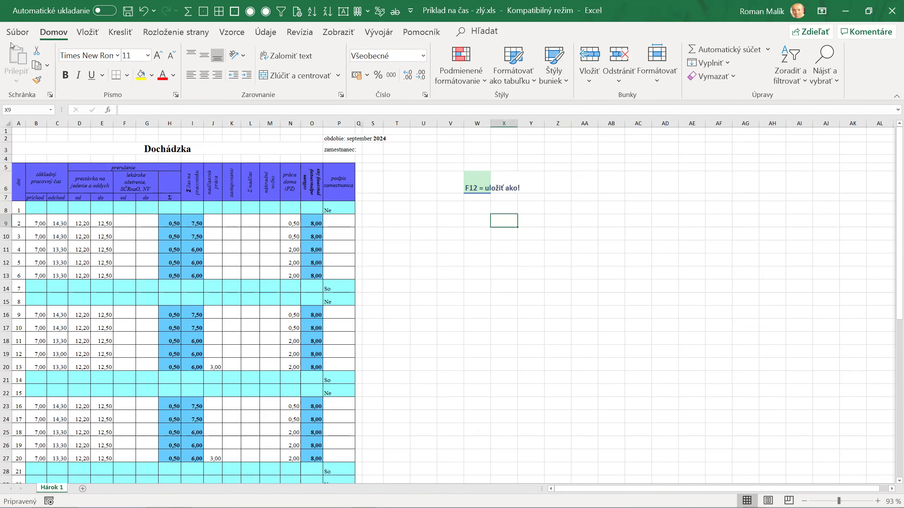
click(16, 33)
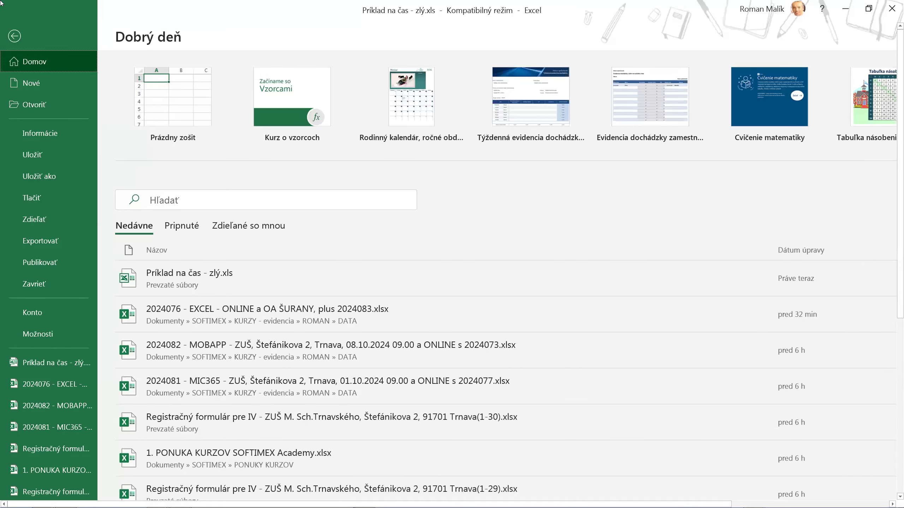
- Save the workbook as an Excel Workbook (*.xlsx) named 'Príklad na čas - zlý.xlsx'
key(Escape)
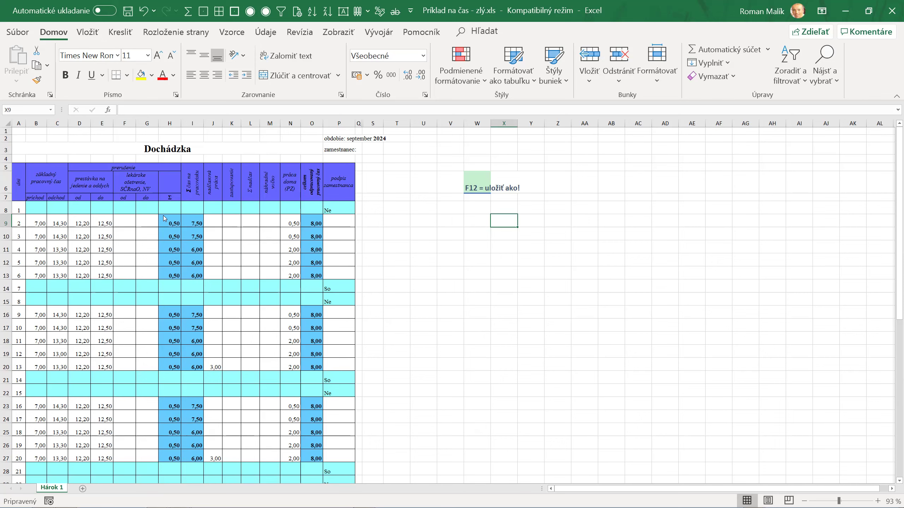
key(F12)
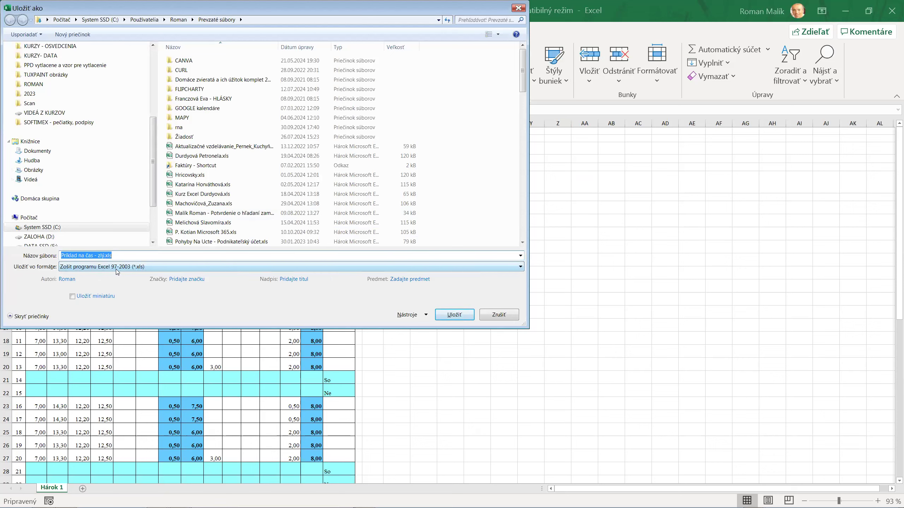
click(131, 270)
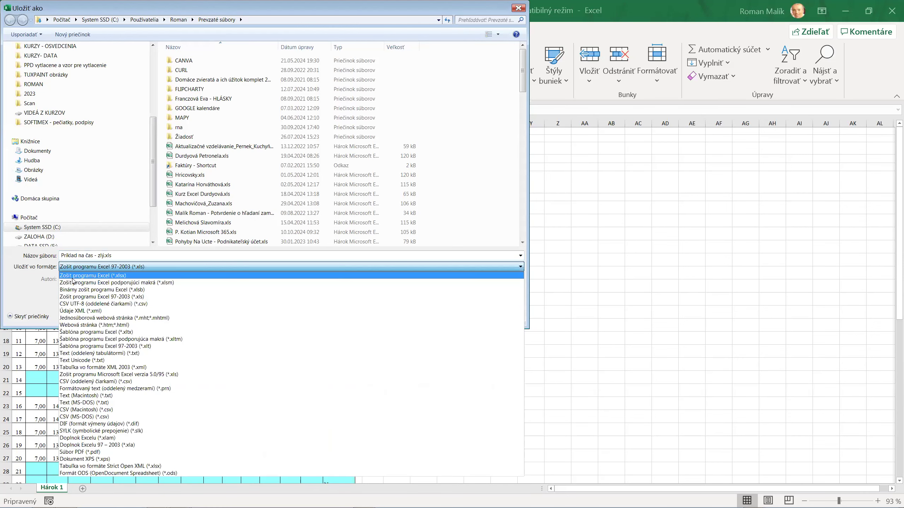
click(123, 276)
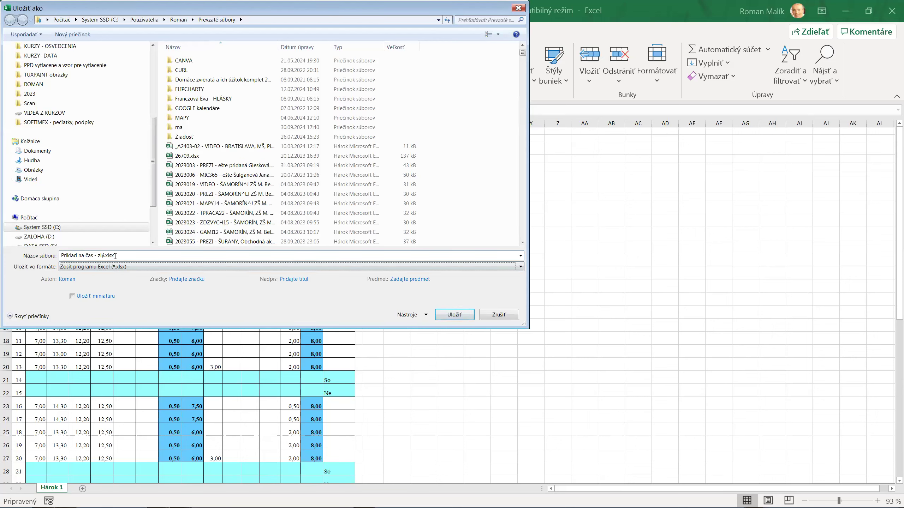
click(457, 314)
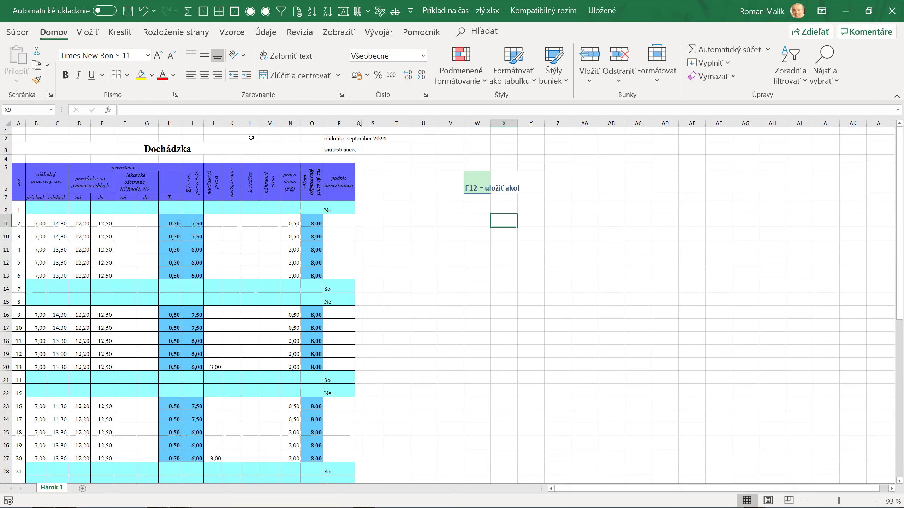
key(Home)
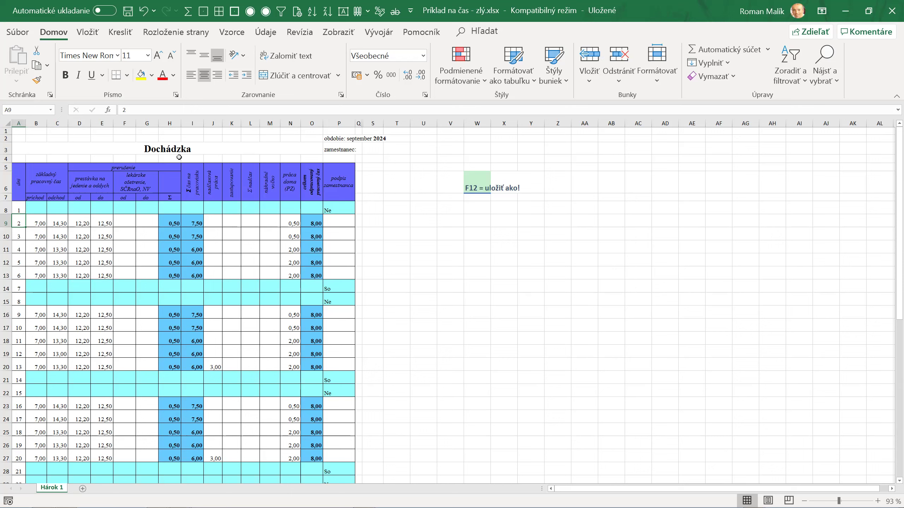
click(171, 148)
click(334, 138)
click(333, 149)
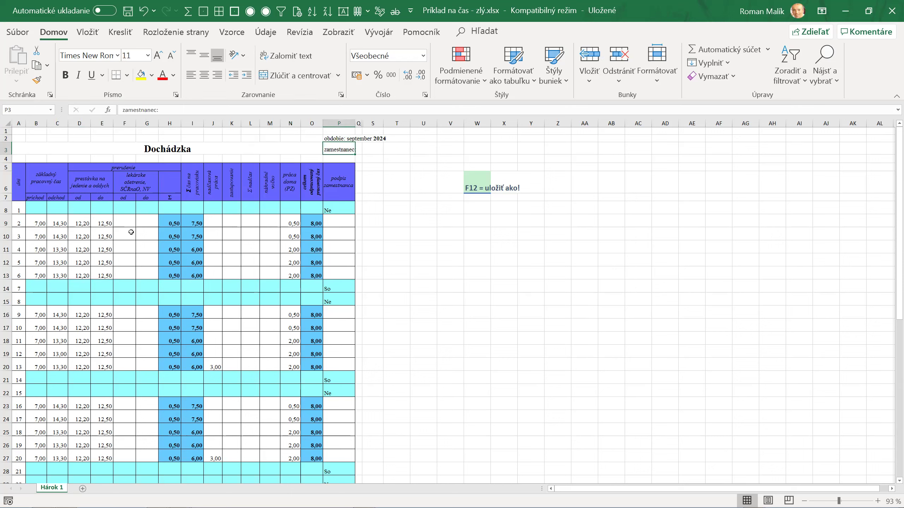
scroll(81, 236, down, 1)
scroll(81, 236, down, 5)
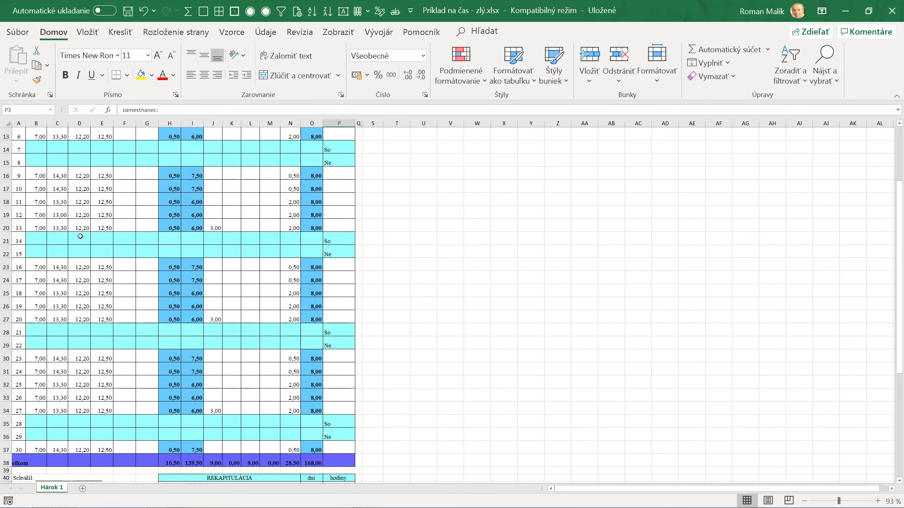
scroll(81, 236, up, 3)
scroll(85, 223, up, 3)
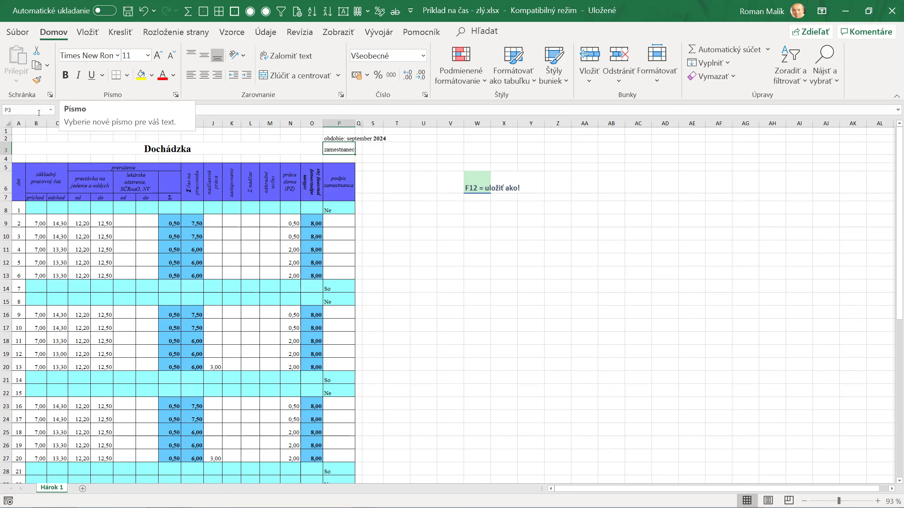
- Change the entire sheet's font from Times New Roman to Calibri Light
click(6, 124)
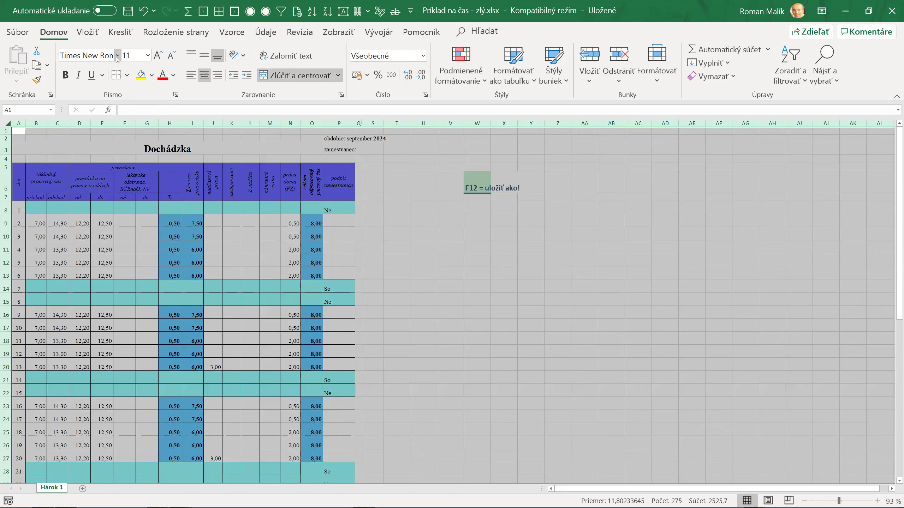
click(117, 56)
text(ca)
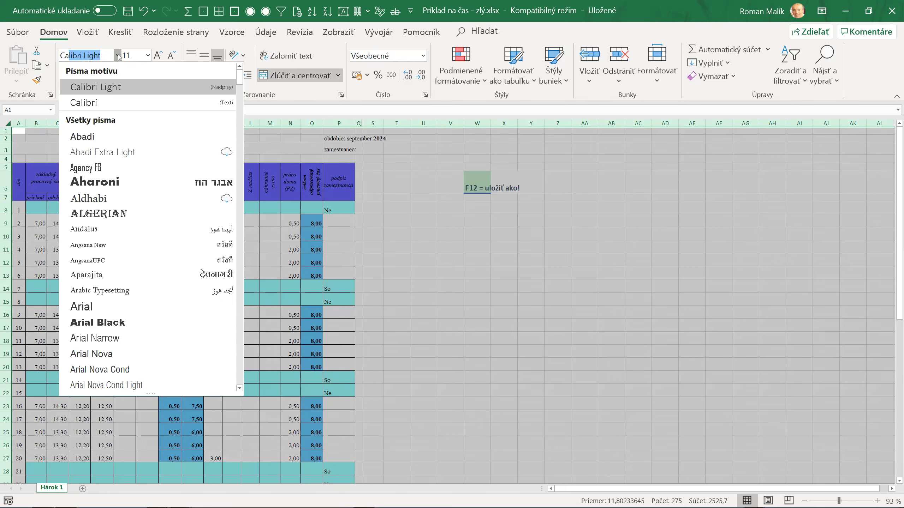
click(94, 103)
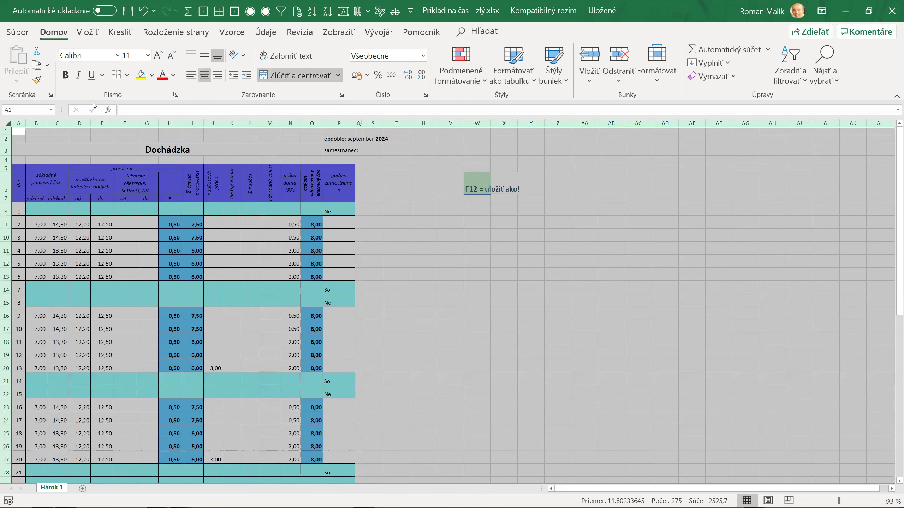
click(117, 55)
click(110, 86)
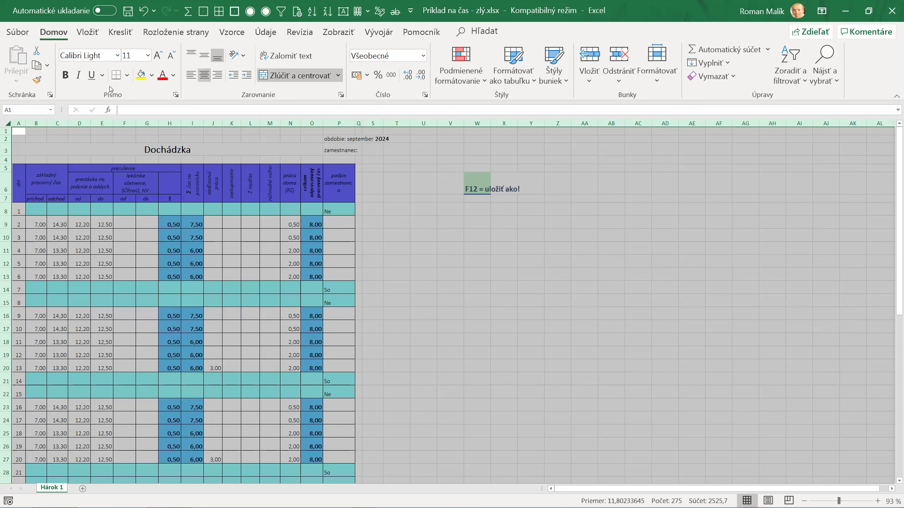
- Make the header block in columns B–P white text at size 11
click(103, 224)
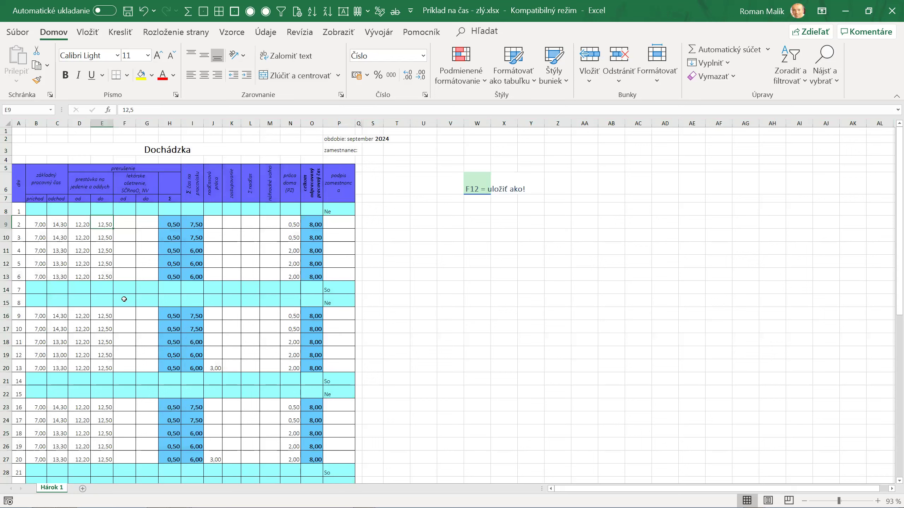
drag(337, 186, 20, 182)
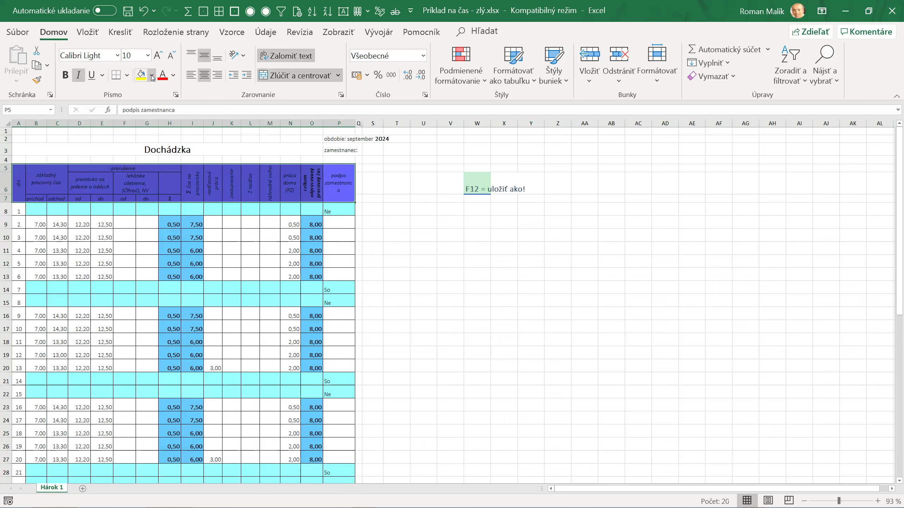
click(173, 75)
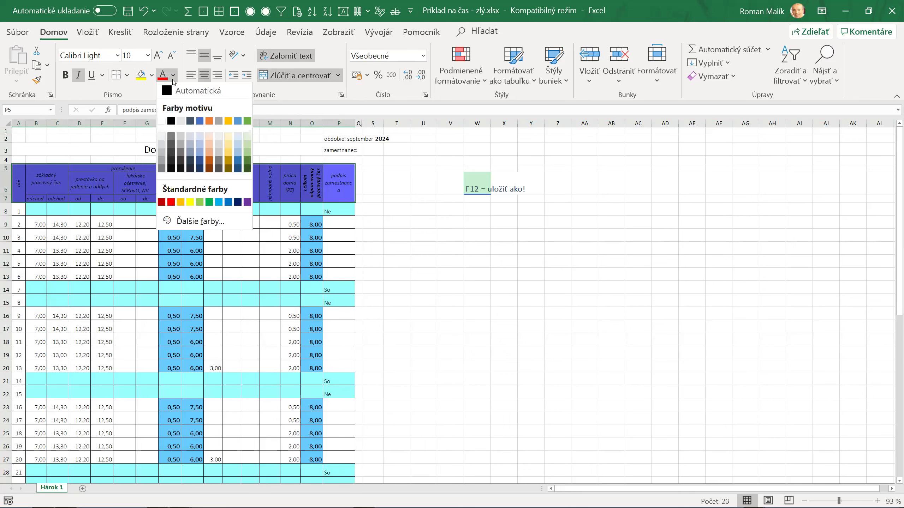
click(161, 121)
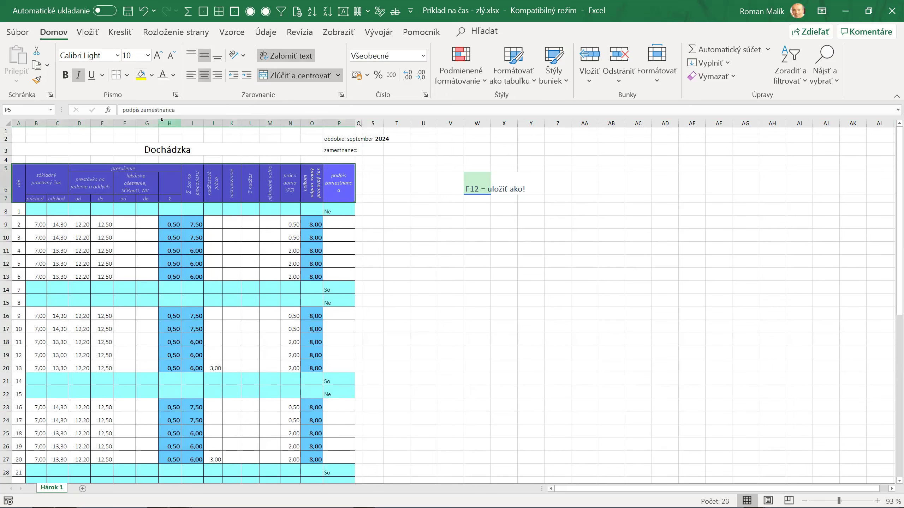
click(158, 56)
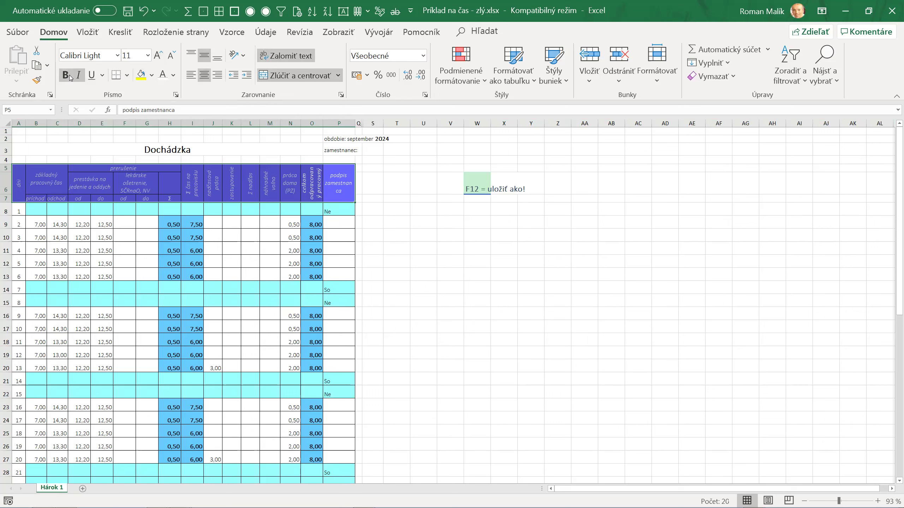
click(419, 287)
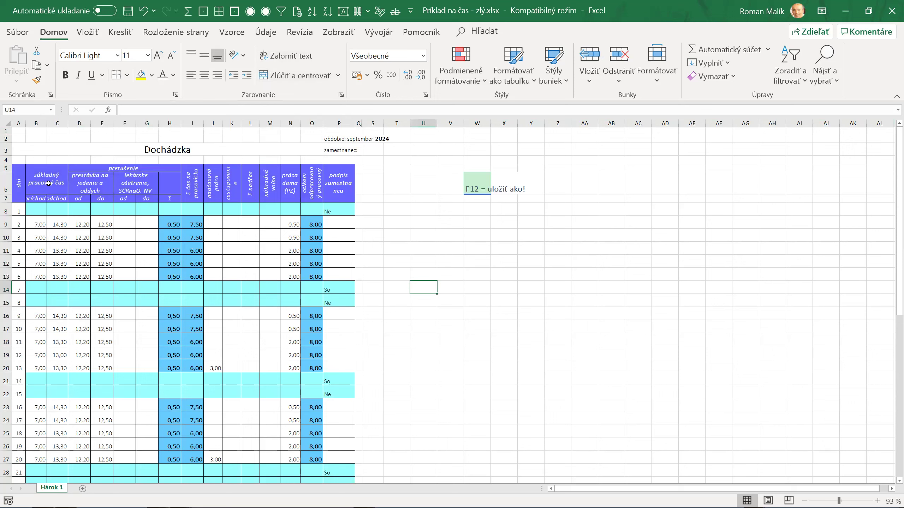
- Inspect the header cells and make row 6 taller so the headers fit
click(51, 123)
drag(50, 123, 52, 124)
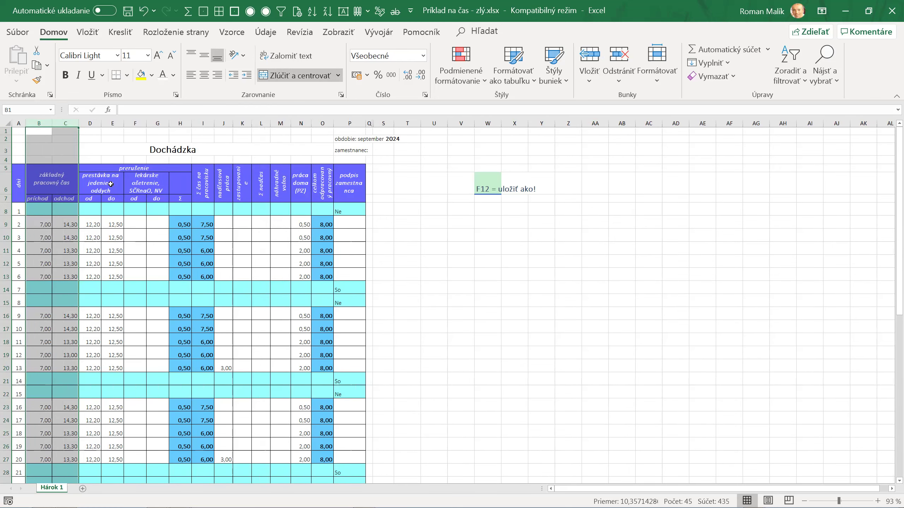
click(111, 183)
click(137, 182)
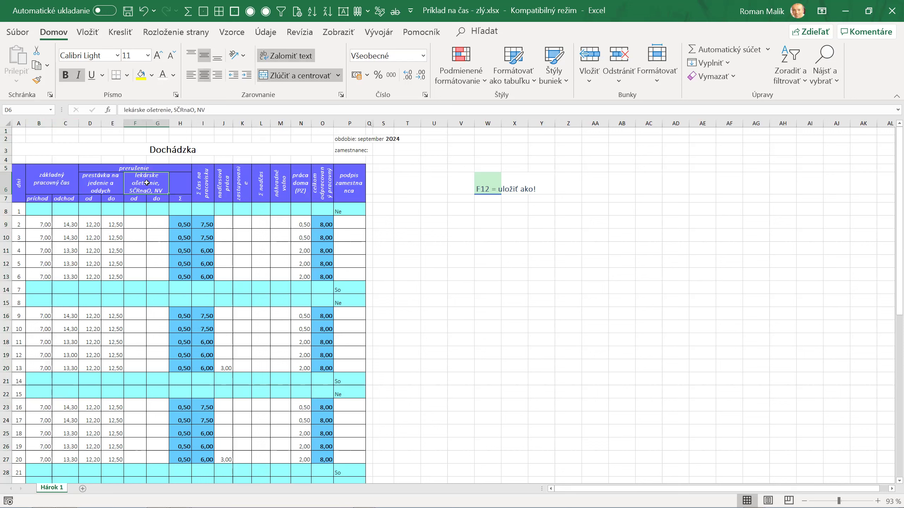
click(243, 192)
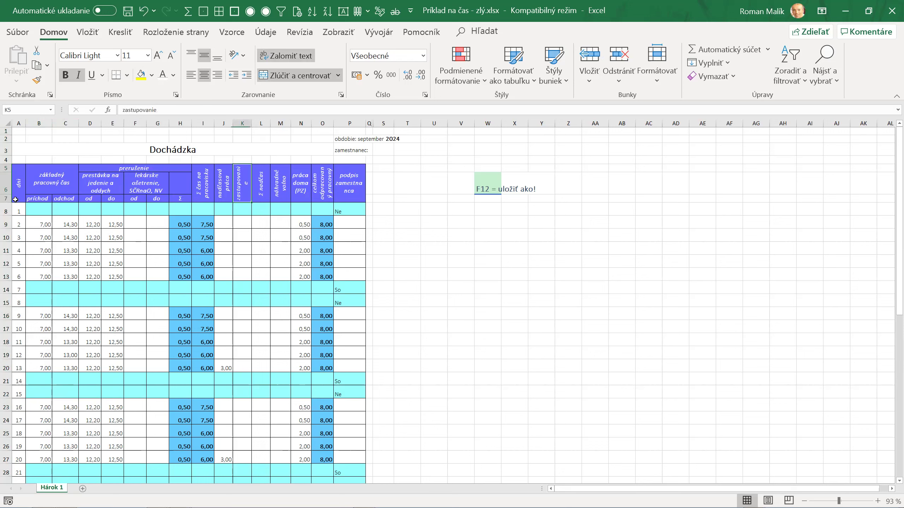
drag(8, 194, 9, 197)
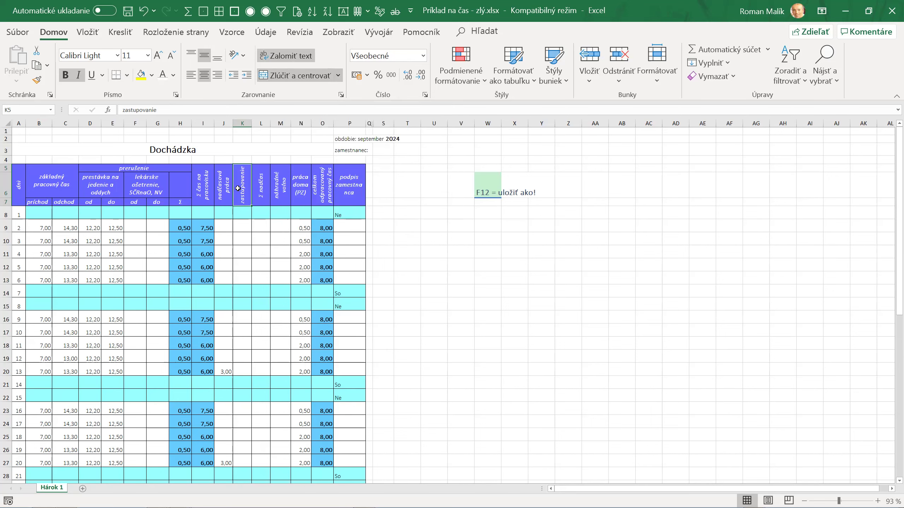
click(257, 193)
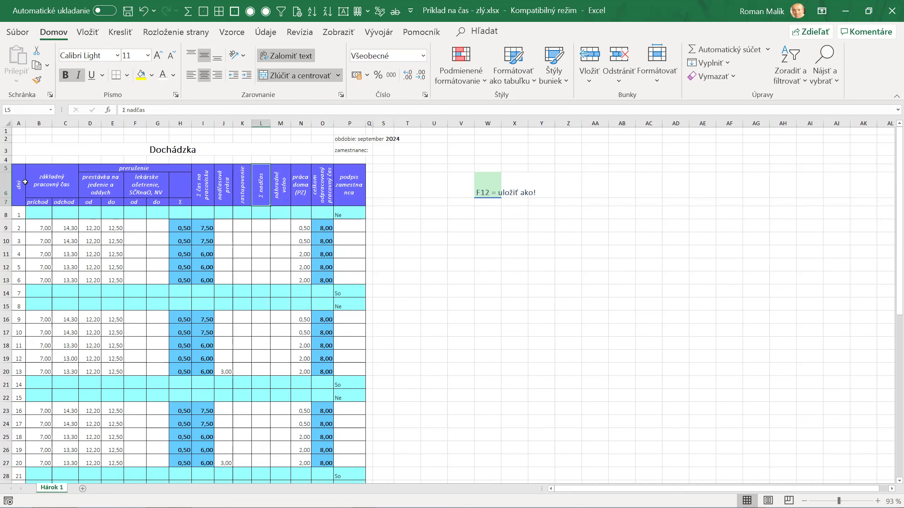
- Remove italics from the header rows and widen column P to fit 'podpis zamestnanca'
drag(6, 168, 9, 203)
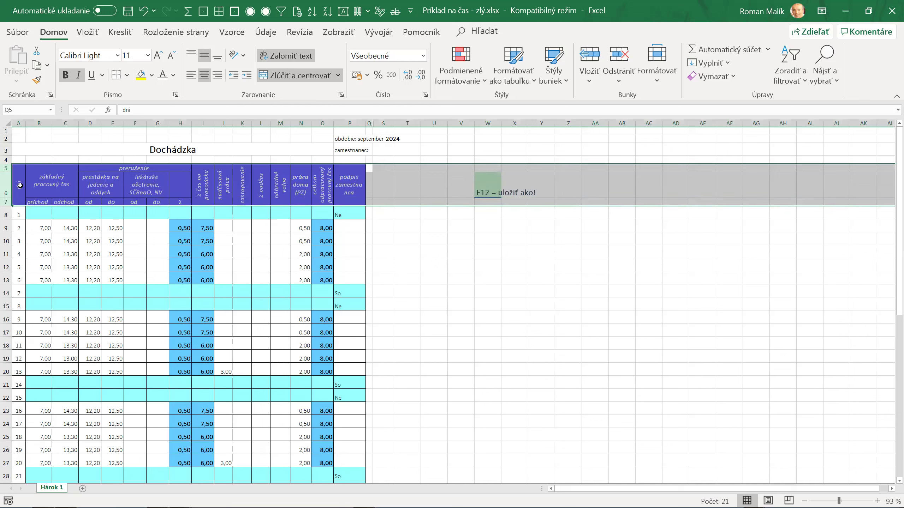
click(83, 77)
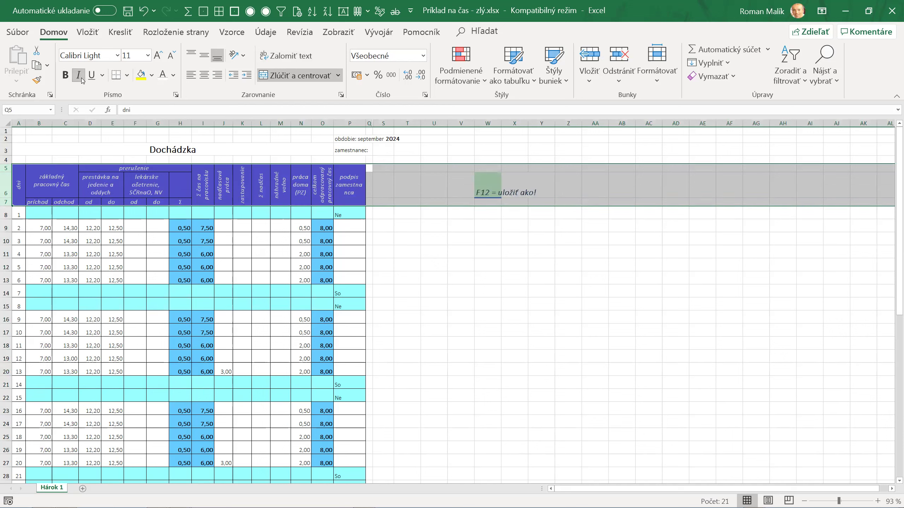
click(83, 78)
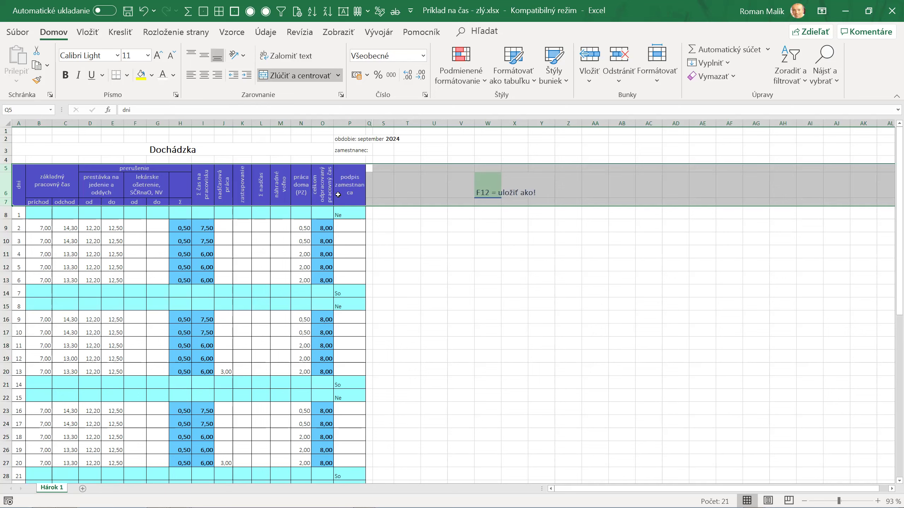
click(356, 188)
drag(365, 125, 377, 125)
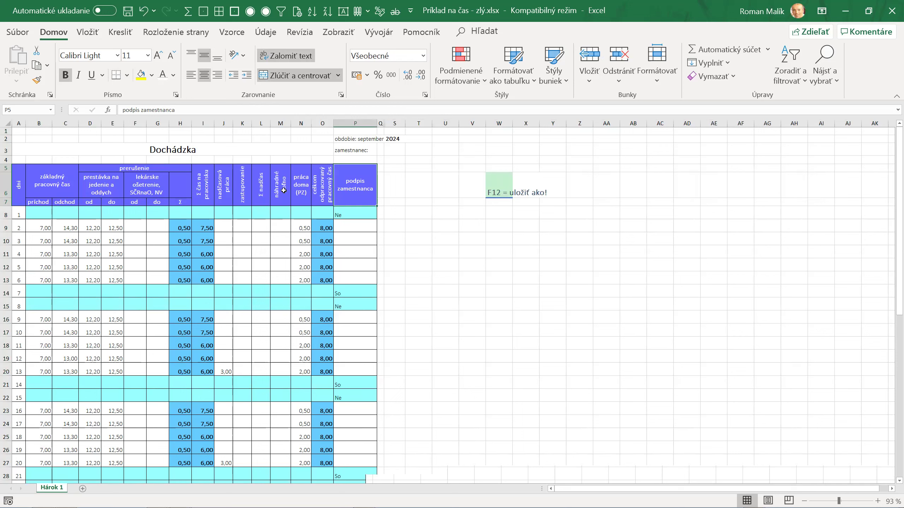
click(243, 188)
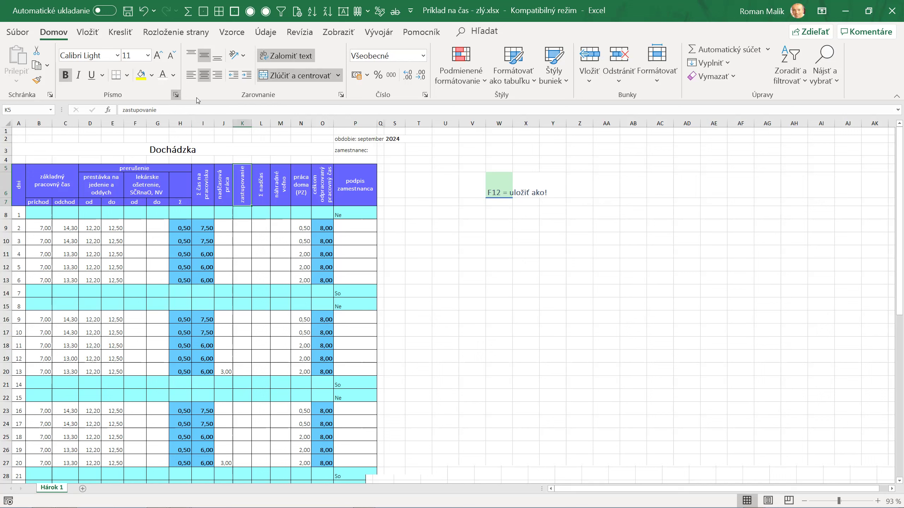
- Keep header text vertical at 90° and re-merge the 'celkom odpracovaný pracovný čas' header in column O
click(340, 95)
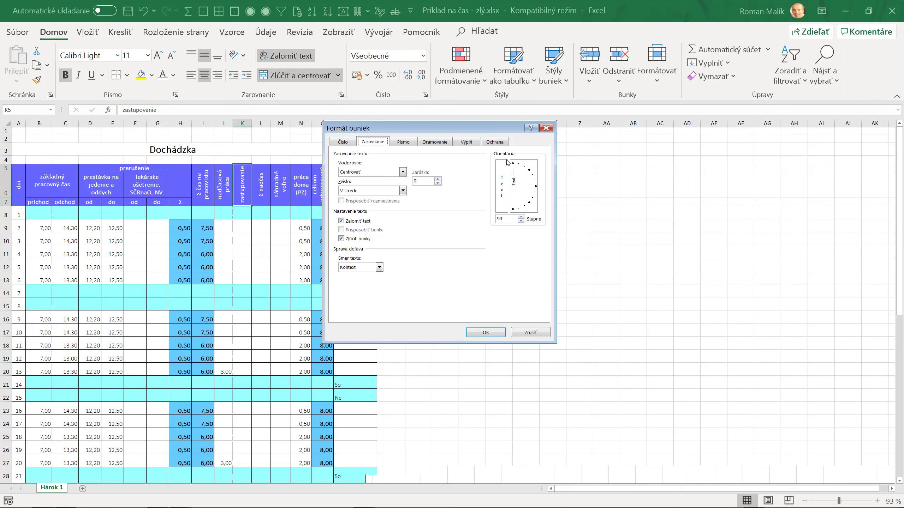
click(536, 187)
click(514, 165)
click(530, 333)
click(319, 175)
click(305, 79)
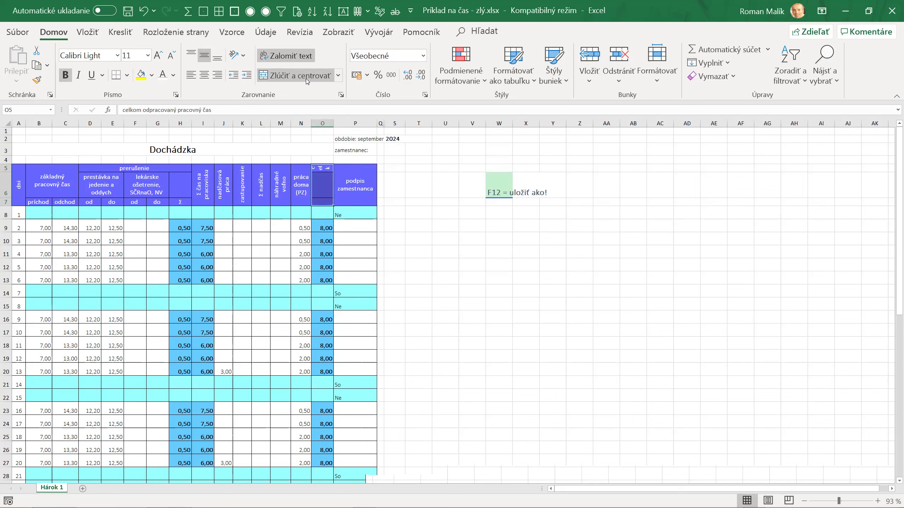
click(306, 78)
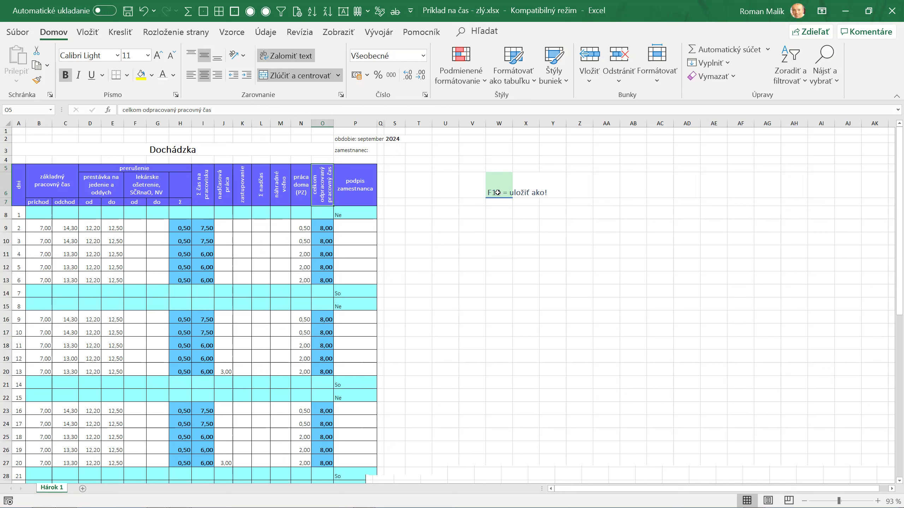
- Merge and centre the F12 save note across W6:Y6
drag(496, 190, 545, 187)
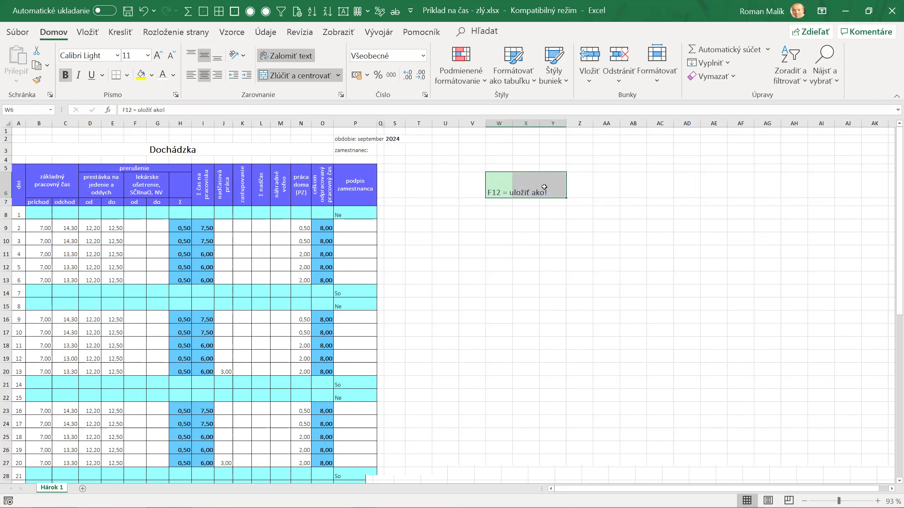
click(300, 75)
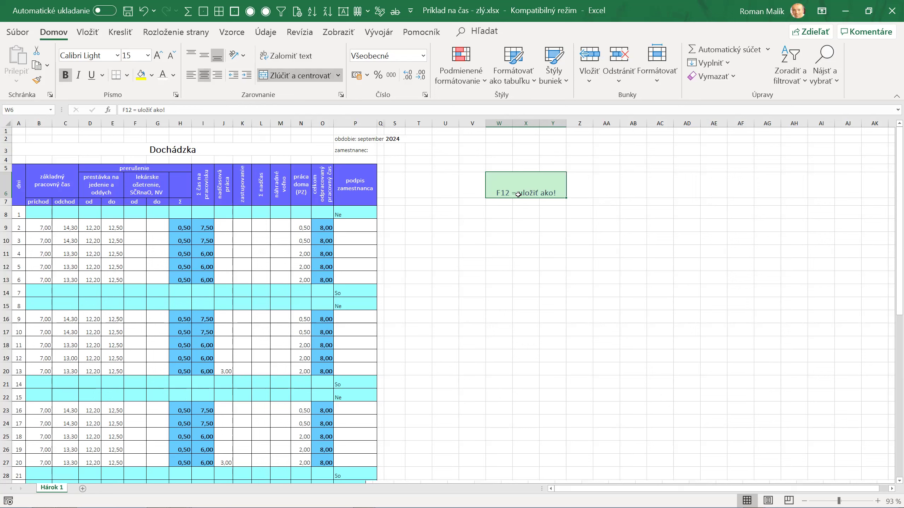
click(547, 255)
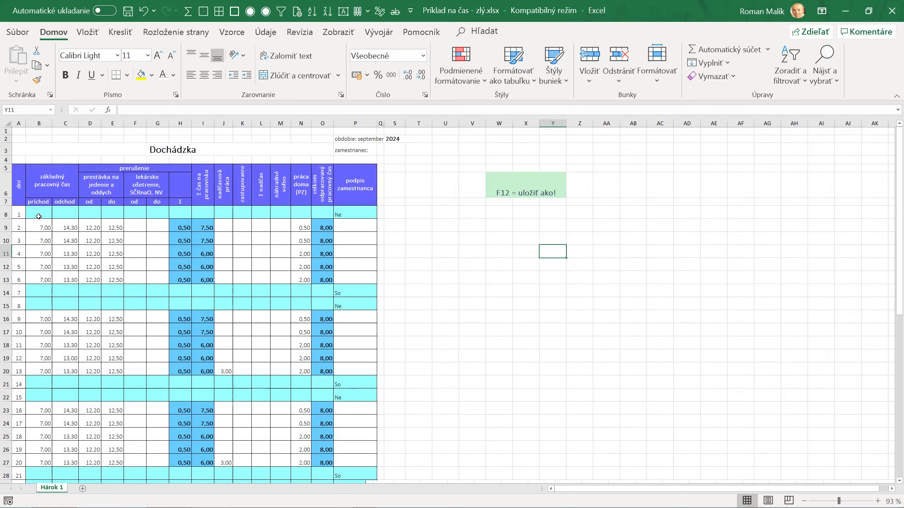
scroll(45, 221, down, 2)
scroll(45, 220, down, 2)
scroll(46, 221, up, 1)
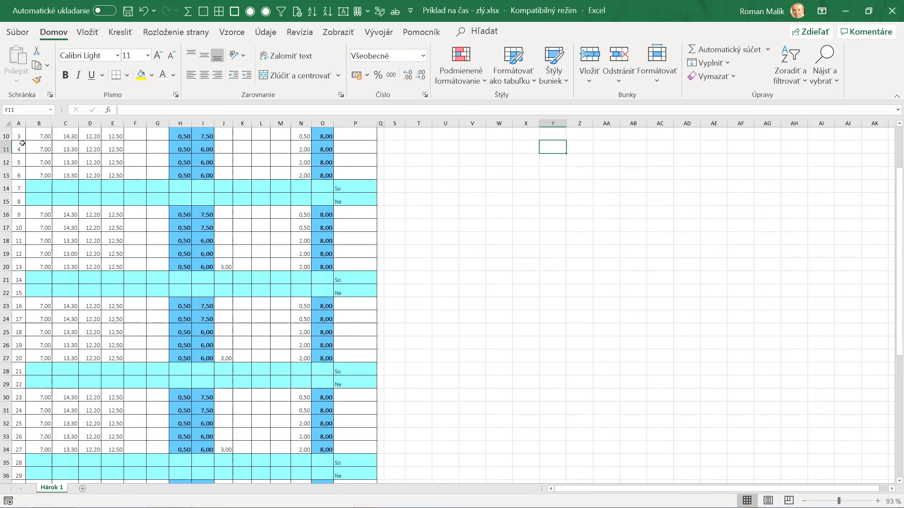
scroll(42, 153, up, 2)
- Bold the column A day numbers and the 'obdobie: september 2024' line, then zoom to 130%
mouse_move(20, 186)
mouse_down()
mouse_move(9, 499)
mouse_move(14, 463)
mouse_up()
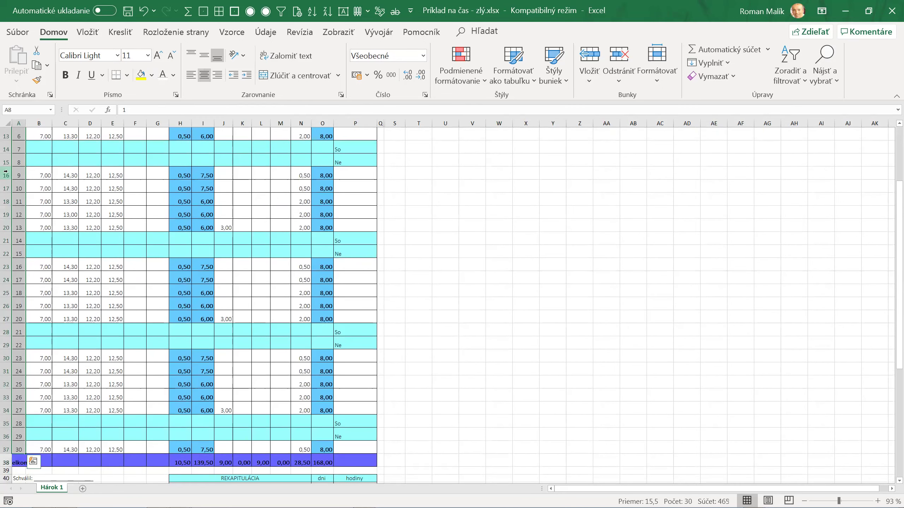
scroll(102, 216, up, 4)
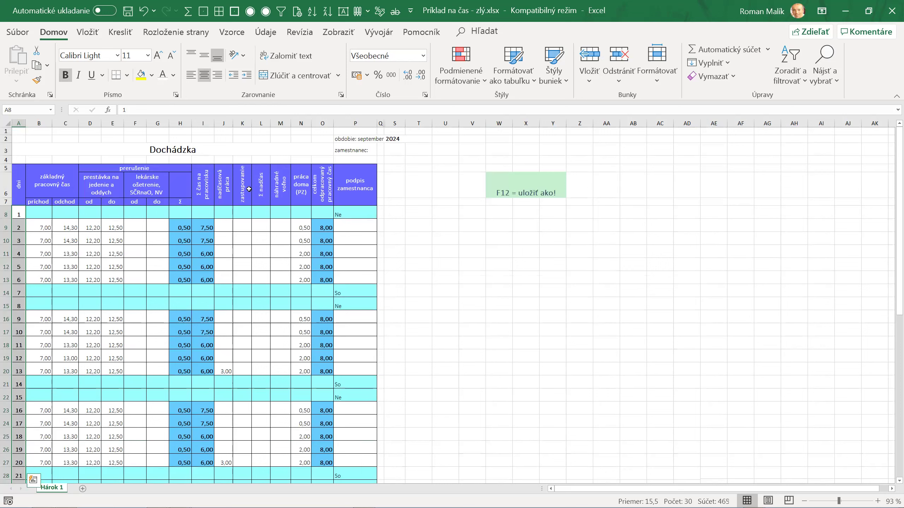
click(360, 141)
key(ctrl+b)
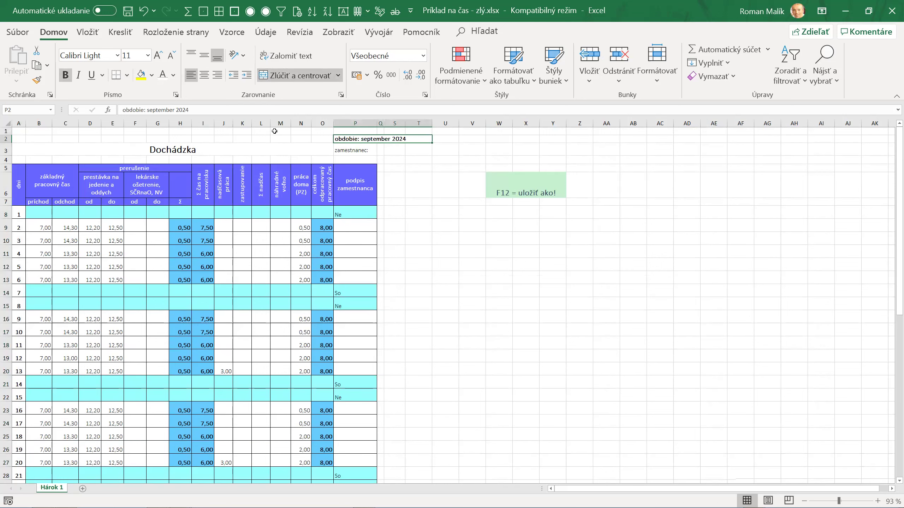
scroll(48, 254, down, 6)
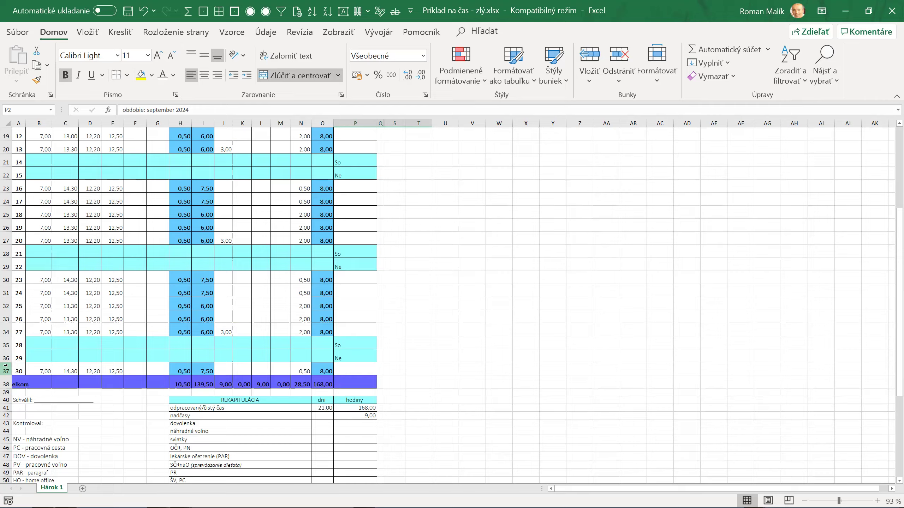
scroll(74, 305, up, 4)
scroll(73, 305, up, 2)
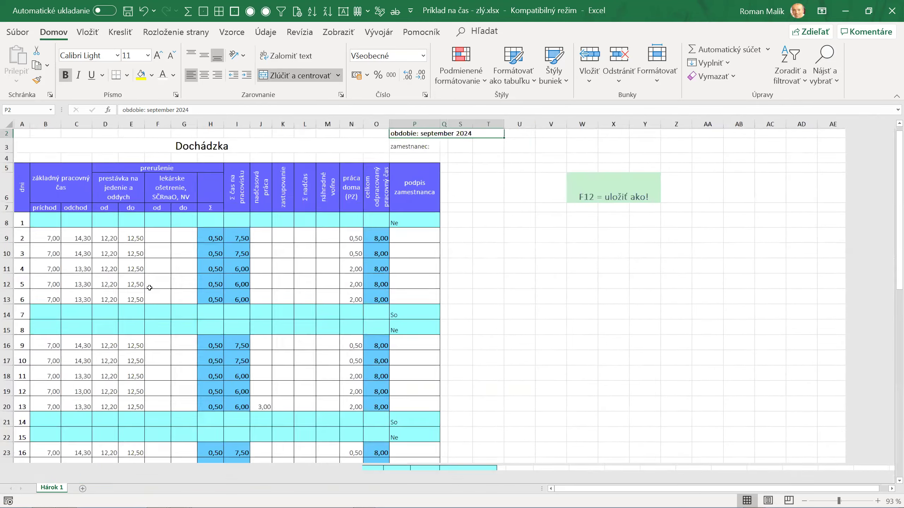
ctrl+scroll(150, 288, up, 2)
ctrl+scroll(168, 304, up, 1)
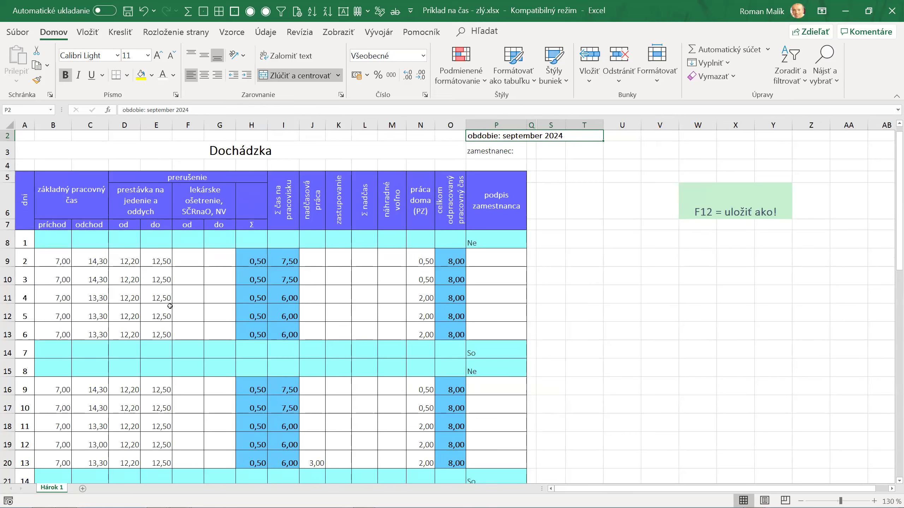
- Check the header cells from 'základný pracovný čas' to the blank cell above Σ
click(92, 192)
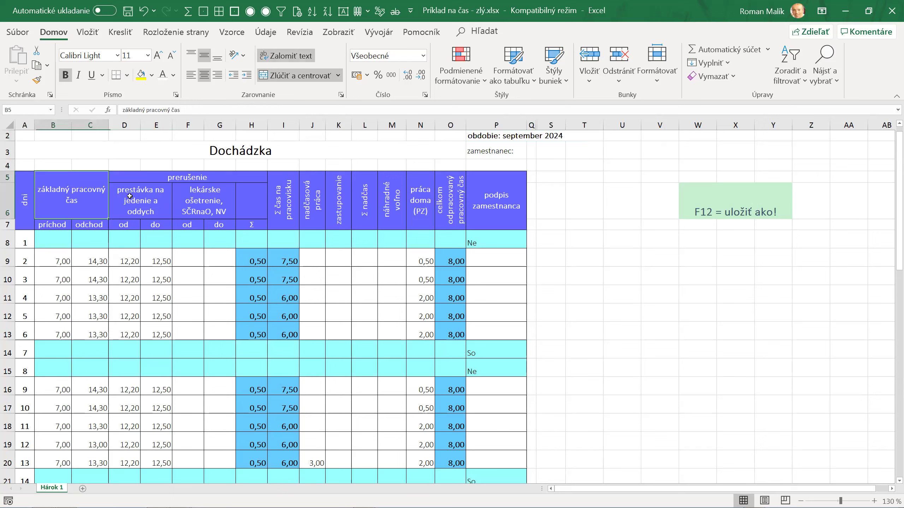
click(172, 181)
click(154, 187)
click(208, 200)
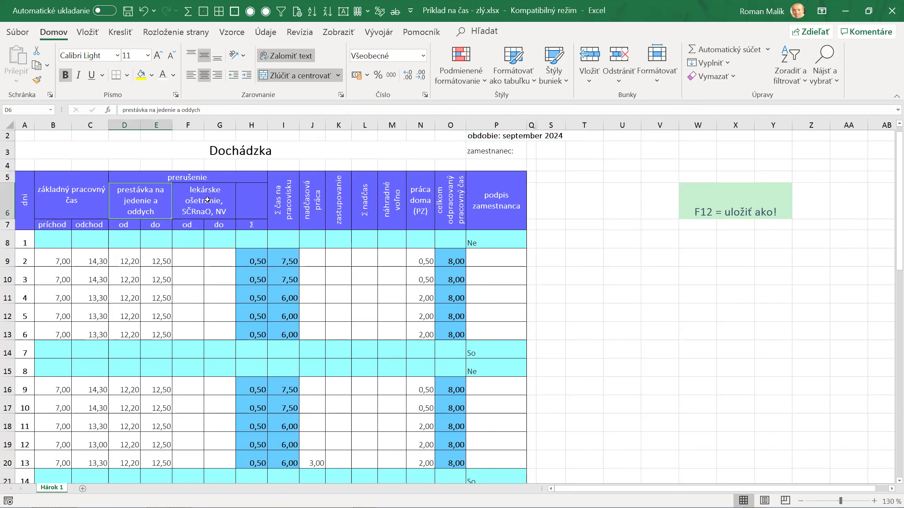
click(253, 213)
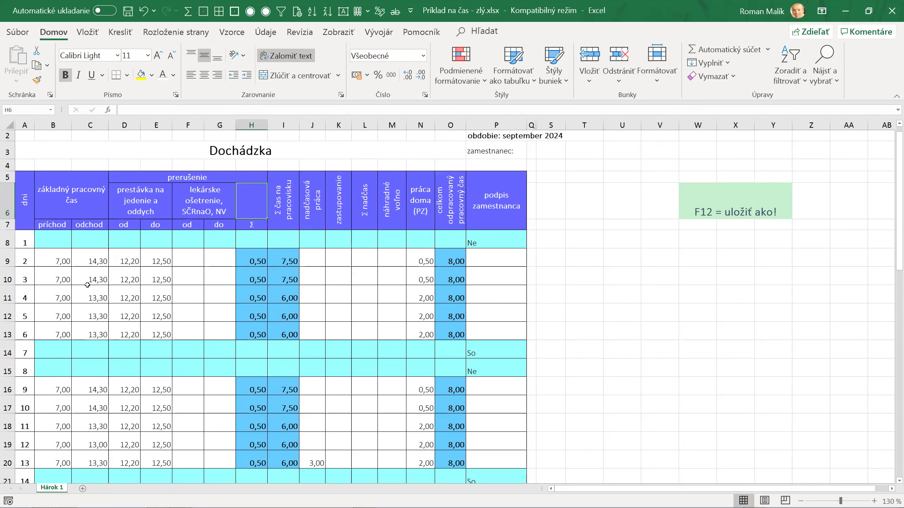
- Select the first week's arrival times B9:B13 and enter 7:00 in B9
click(64, 263)
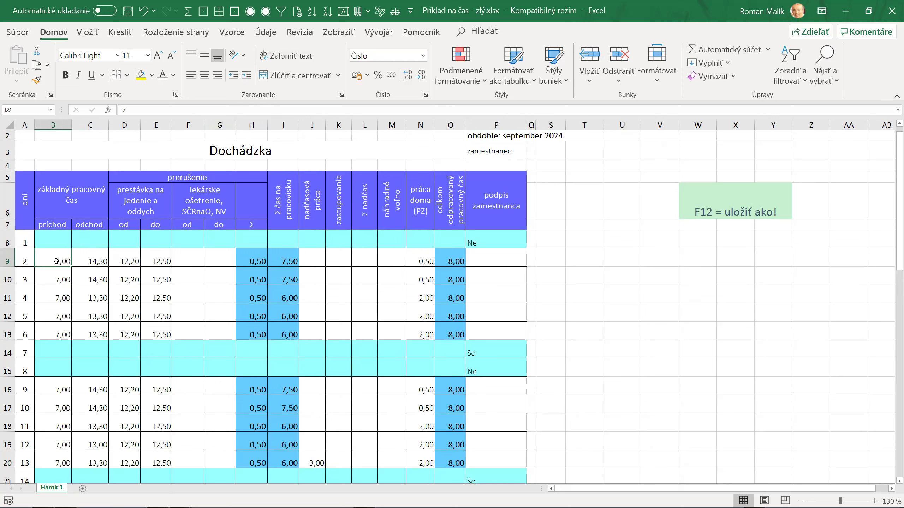
drag(56, 261, 53, 333)
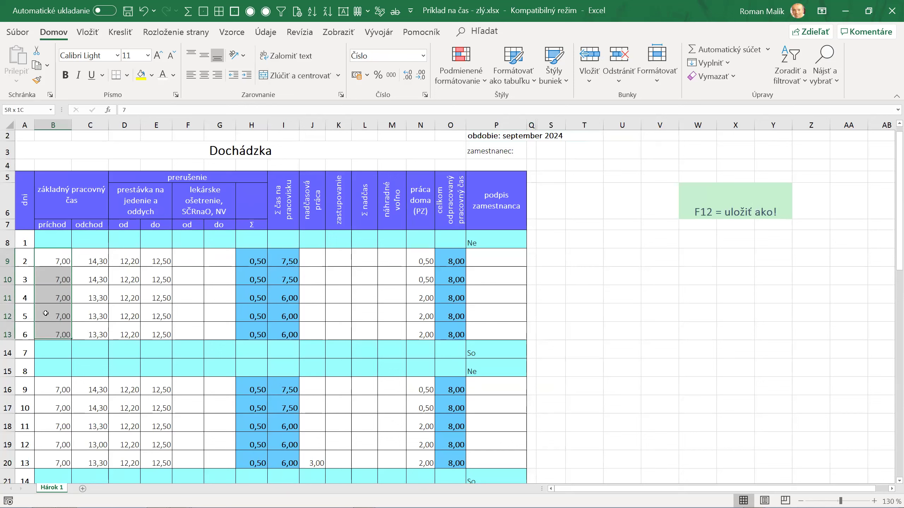
text(7:00)
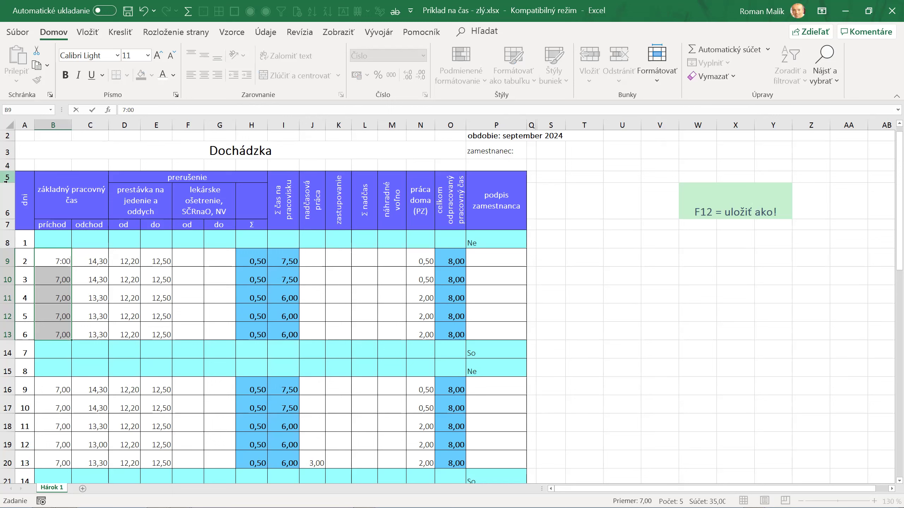
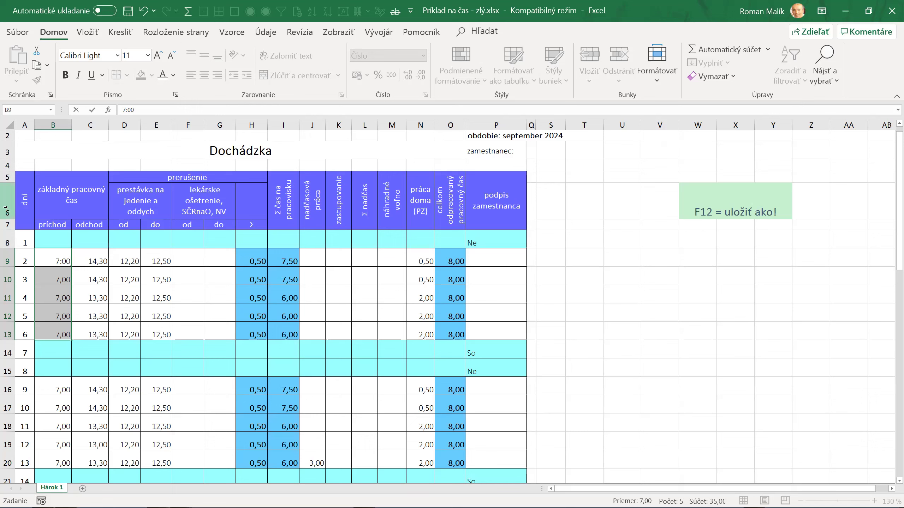
- Fill 7:00 into arrival cells B9:B13 and apply the Time (Čas) number format
key(ctrl+Return)
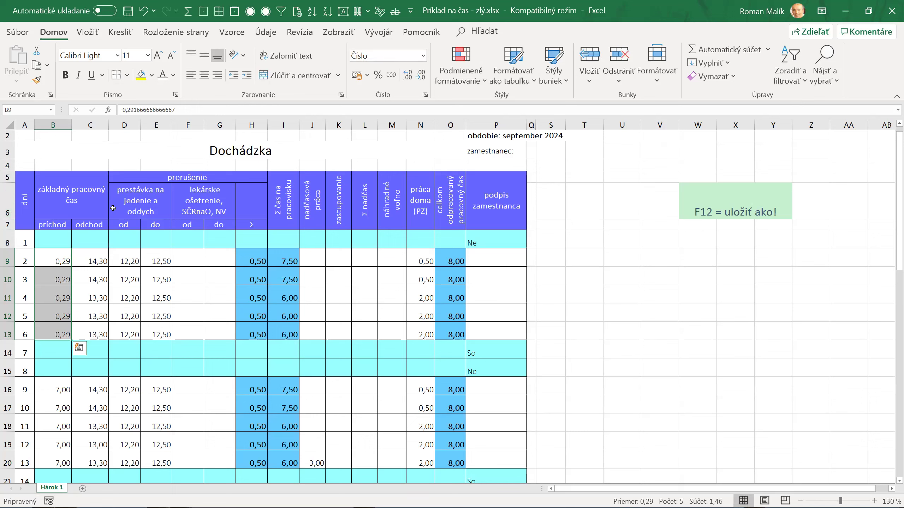
click(423, 55)
click(403, 245)
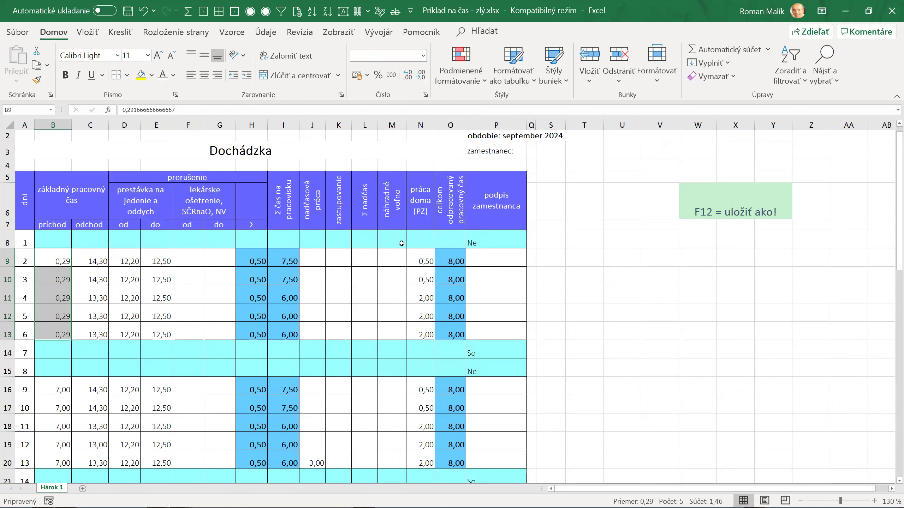
- Give B9:B13 the custom number format hh:mm so they show 07:00
right_click(51, 261)
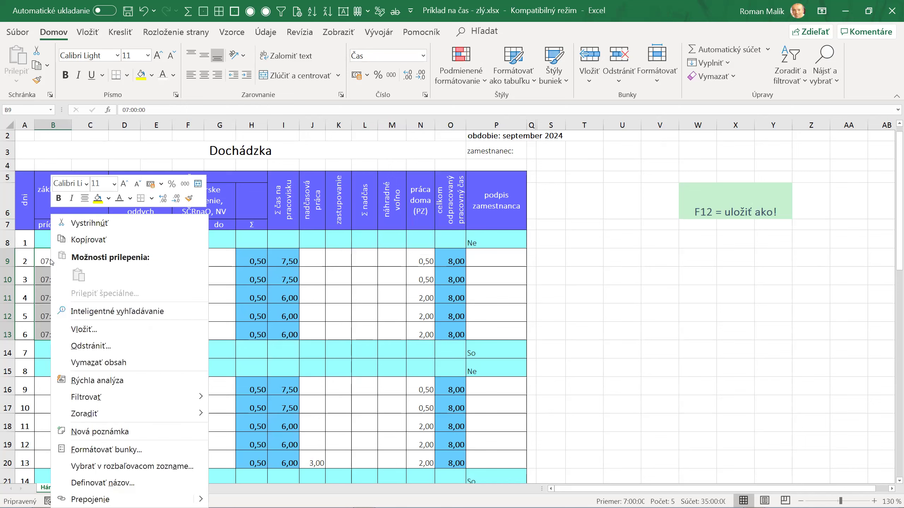
click(96, 450)
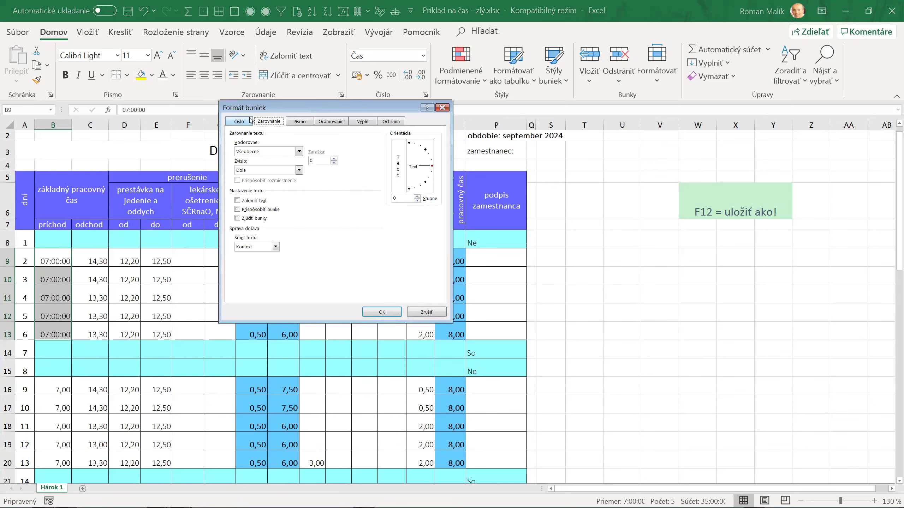
click(239, 122)
click(238, 207)
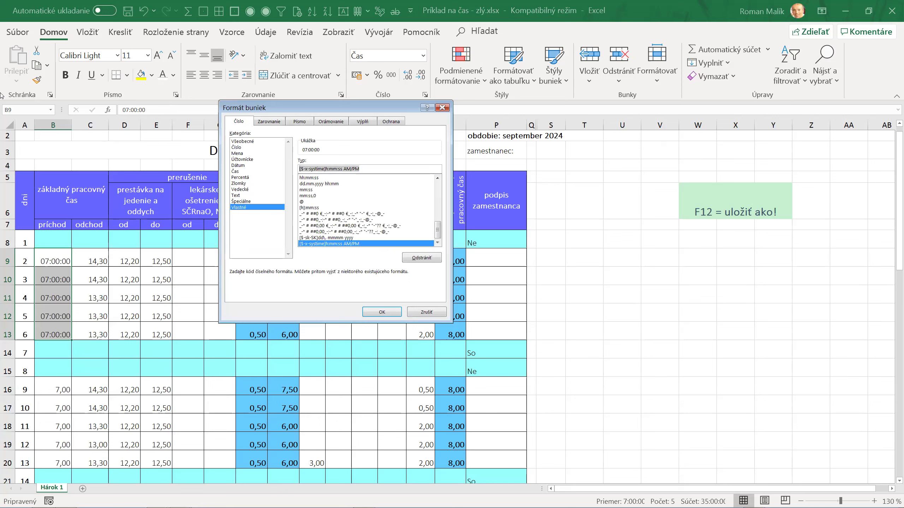
text(hh:mm)
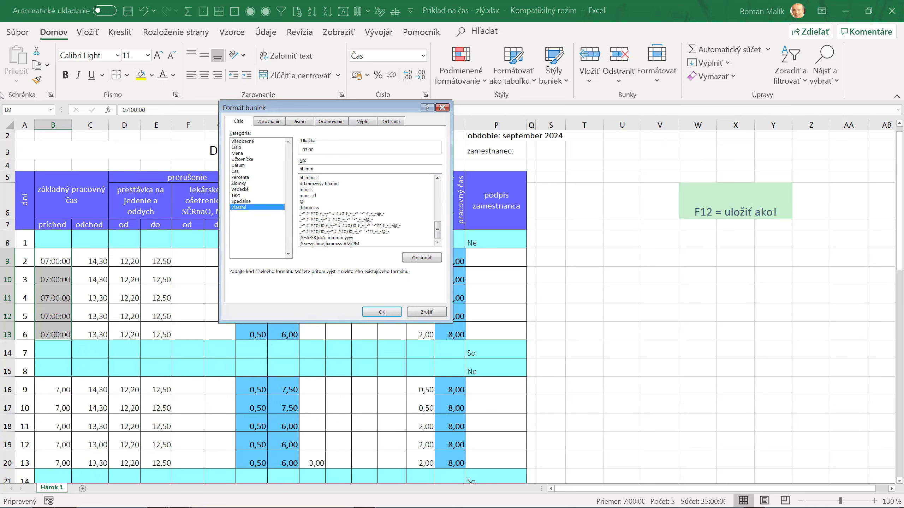
key(Return)
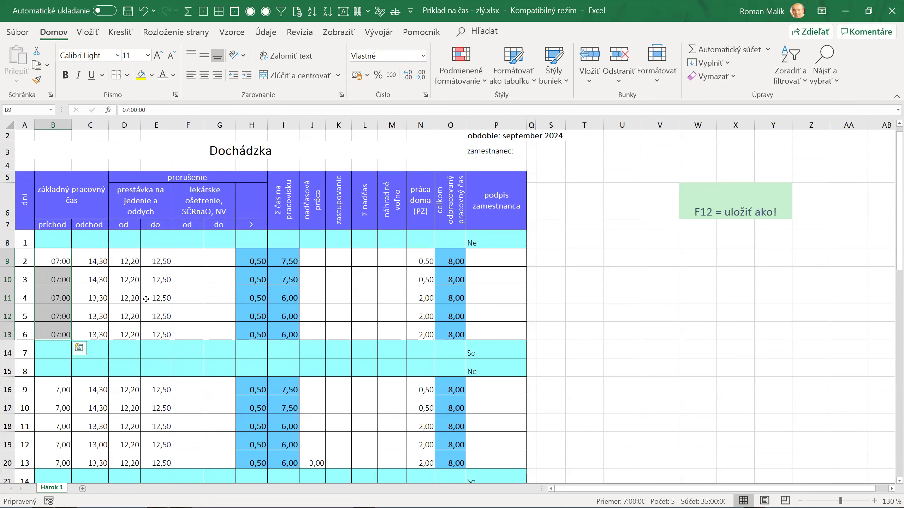
- Select rows 8 to 38 and center-align their contents
scroll(200, 298, down, 3)
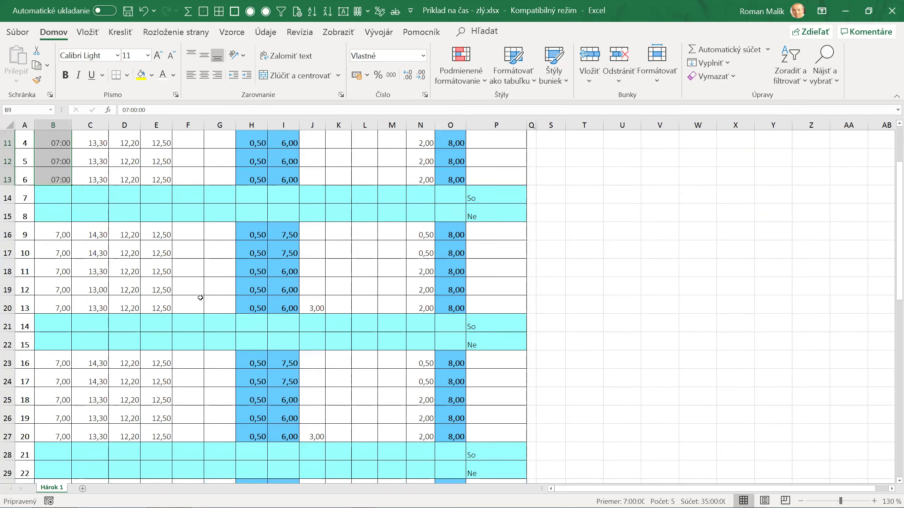
scroll(200, 297, up, 4)
scroll(216, 234, down, 1)
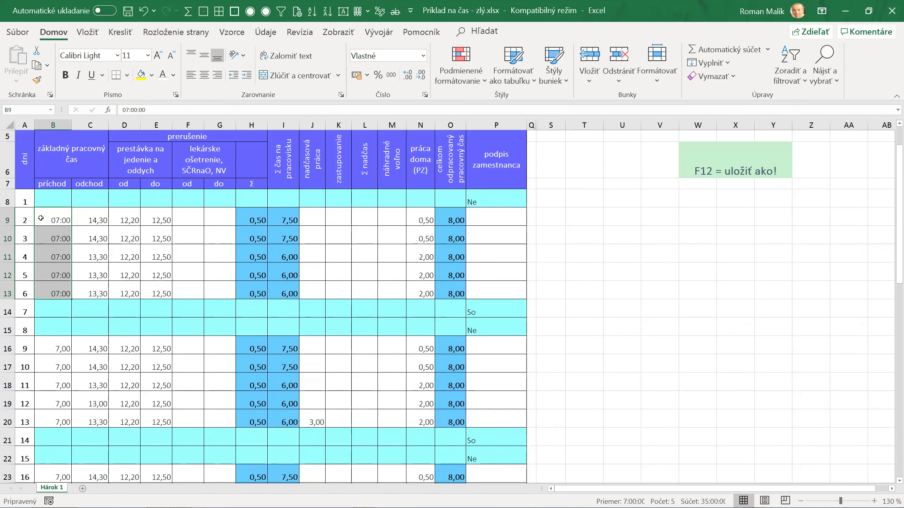
click(6, 200)
drag(7, 199, 31, 432)
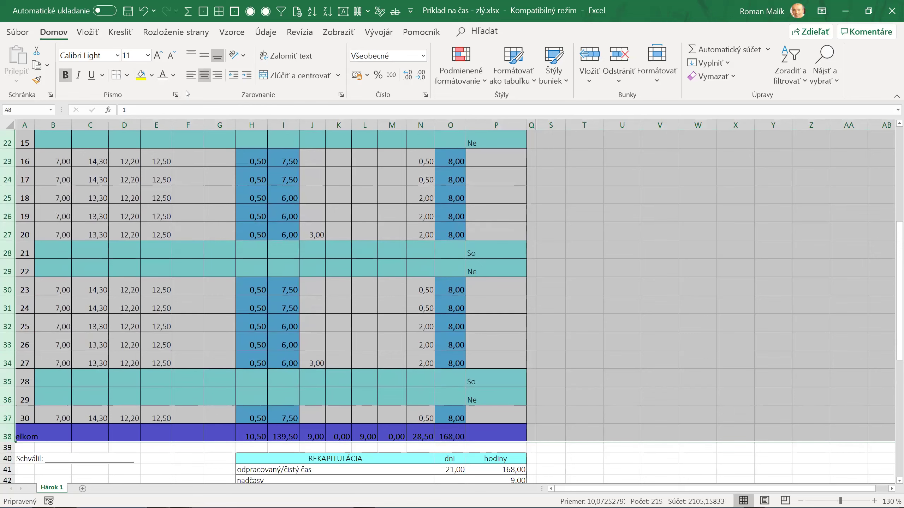
click(204, 76)
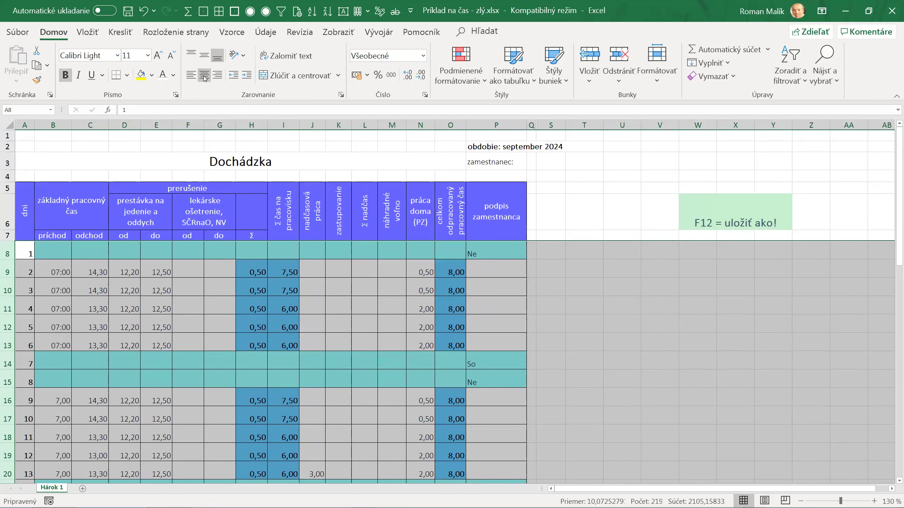
click(204, 75)
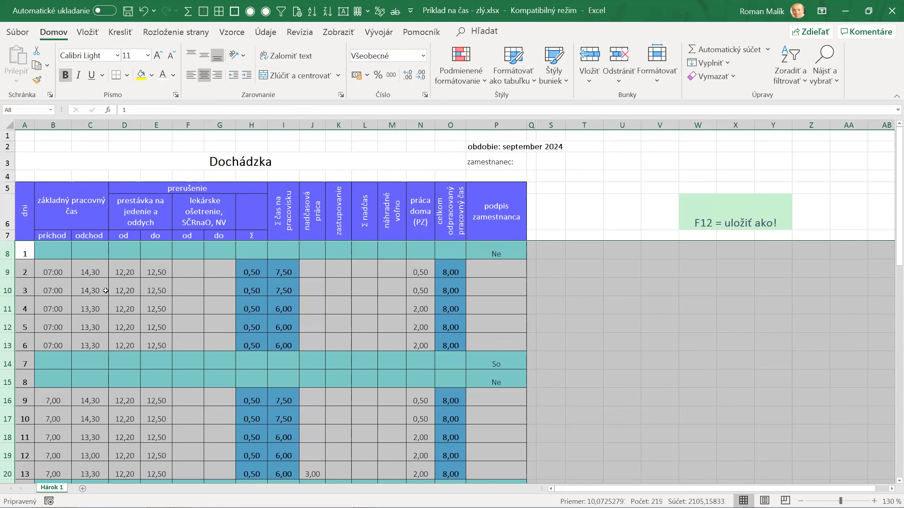
click(106, 290)
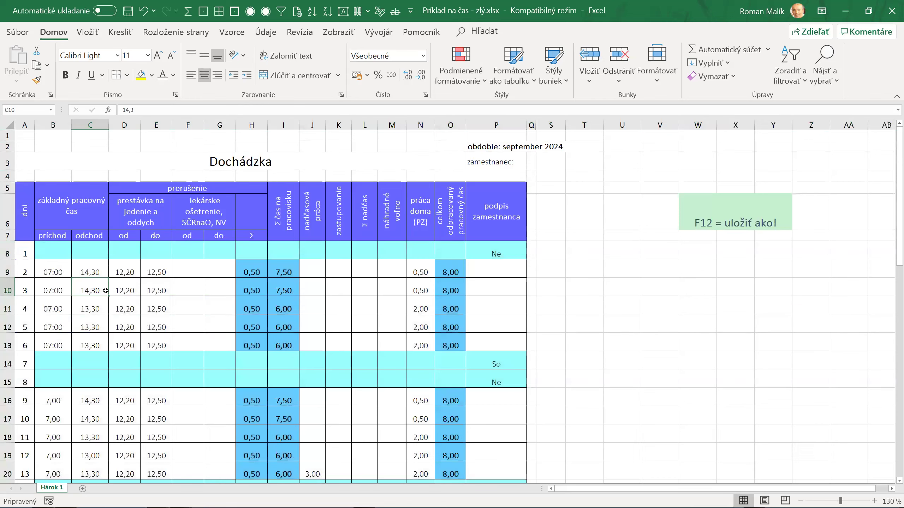
- Enter 14:30 in C9 and copy B9's hh:mm format onto it with Format Painter
click(89, 269)
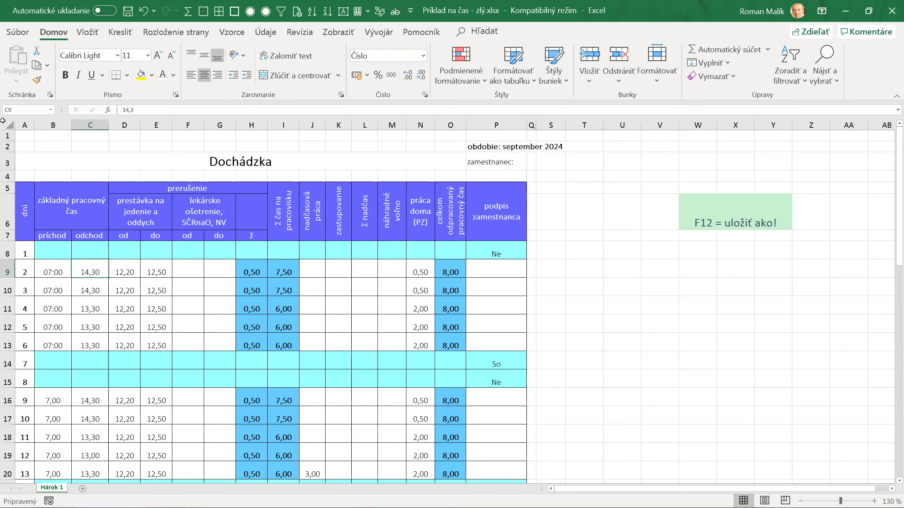
text(14)
text(:30)
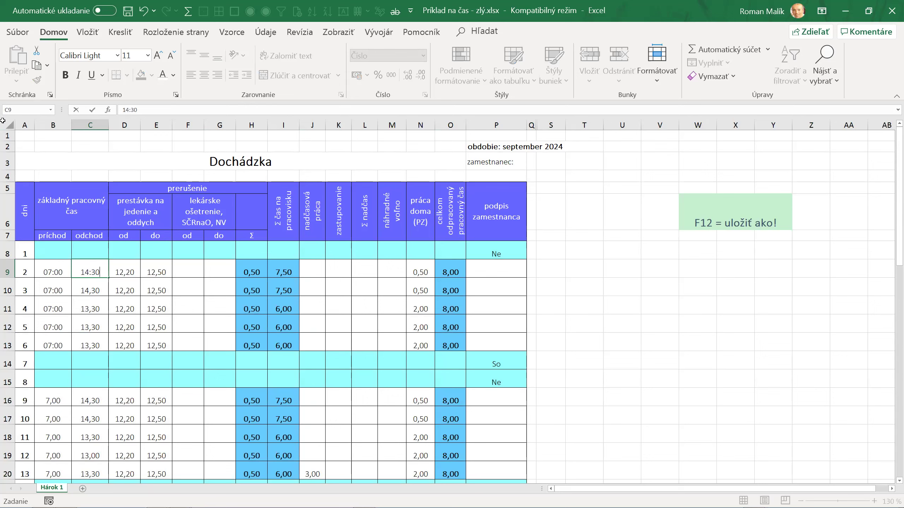
key(Return)
key(Up)
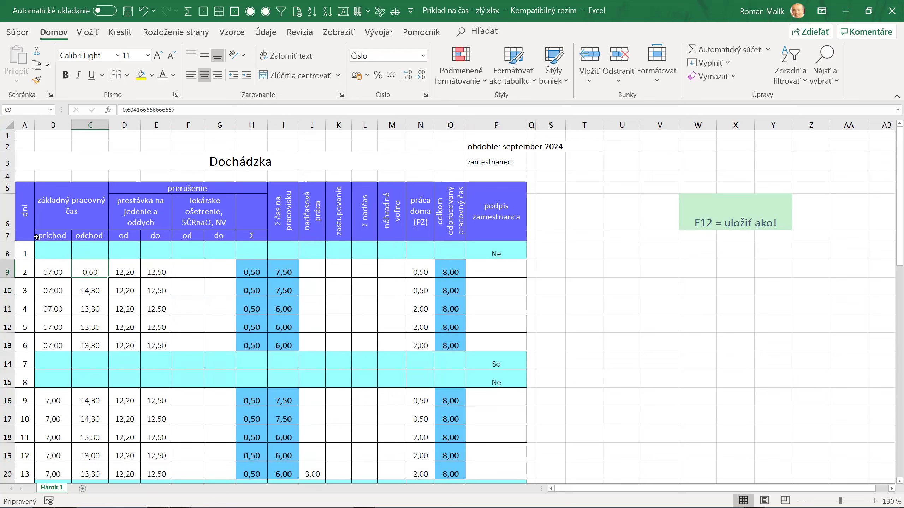
click(48, 270)
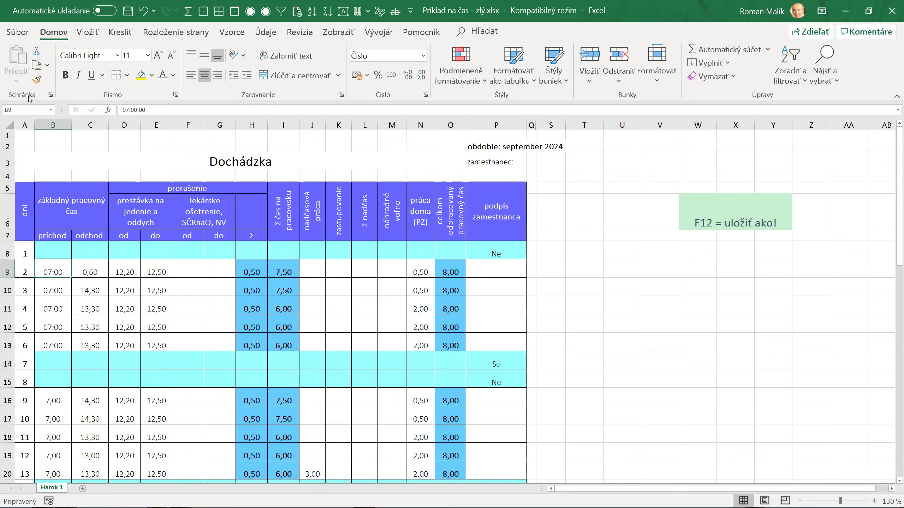
click(37, 79)
click(84, 271)
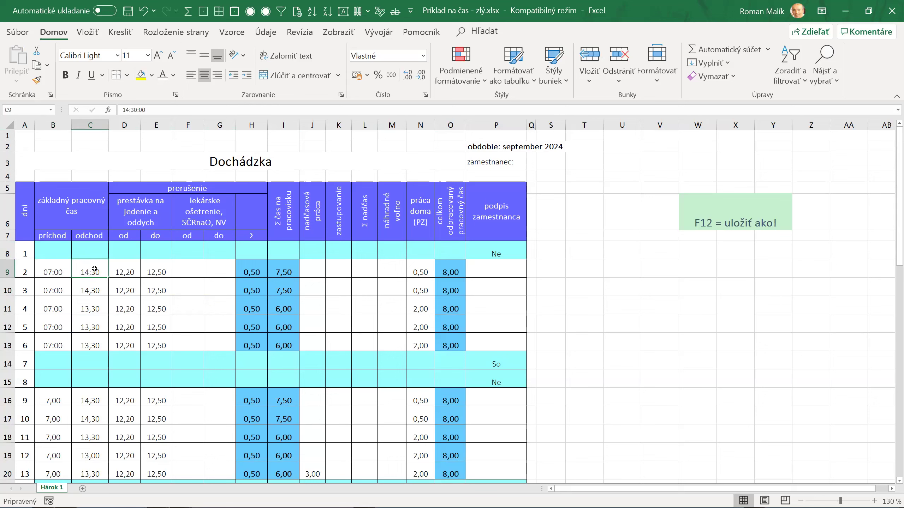
- Copy the 14:30 time from C9 into the other weeks' departure cells
click(37, 66)
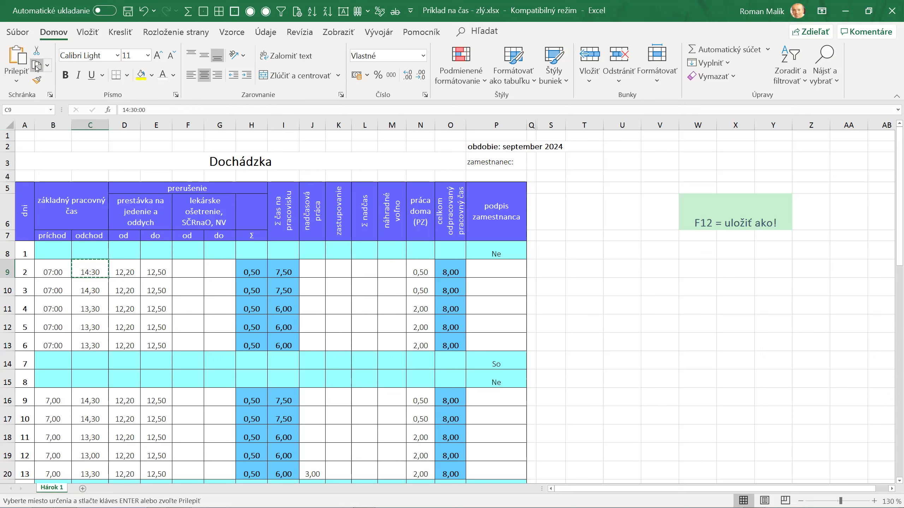
key(Down)
key(ctrl+v)
key(Down)
key(Down)
key(Down)
key(Down)
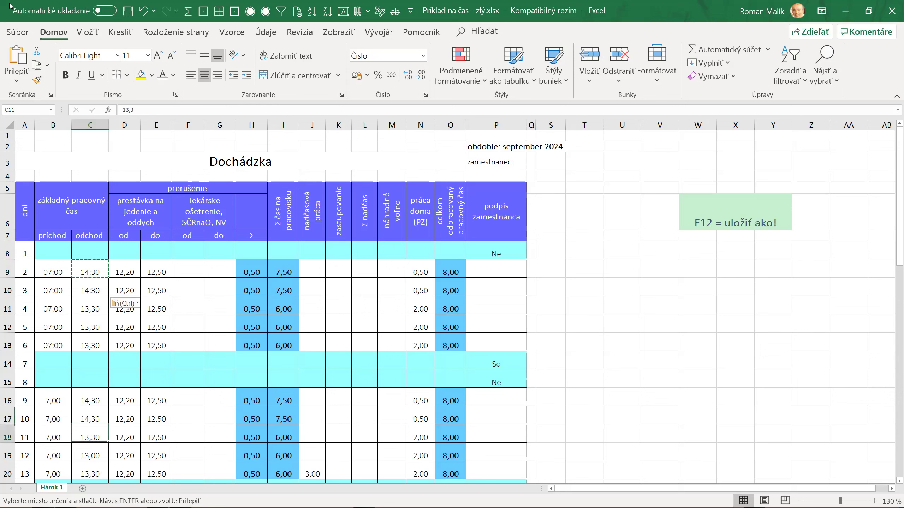
key(ctrl+v)
key(Down)
key(ctrl+v)
key(Down)
key(Down)
key(Down)
key(Down)
key(Down)
key(Down)
key(Down)
key(Down)
key(Down)
key(Up)
key(Up)
key(Up)
key(ctrl+v)
key(Down)
key(ctrl+v)
key(Down)
key(Down)
key(Down)
key(Down)
key(Down)
key(Down)
key(ctrl+v)
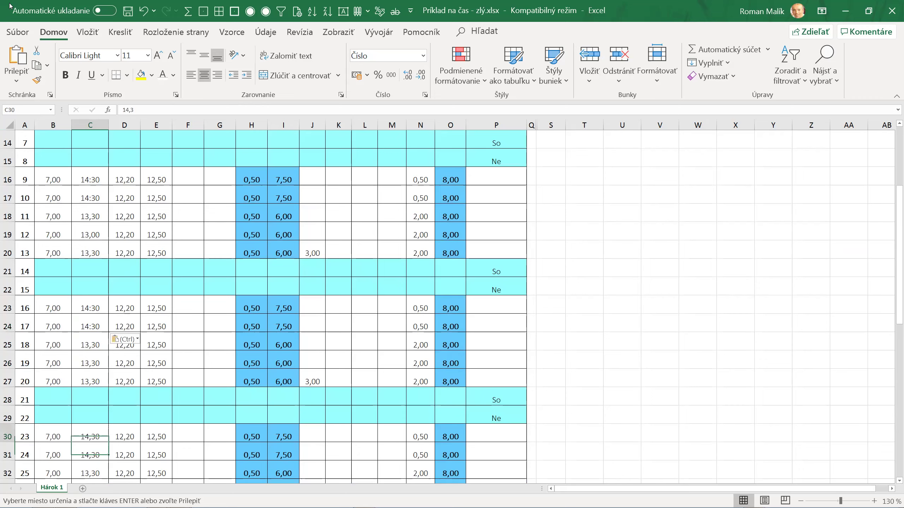
key(Down)
key(ctrl+v)
key(Down)
key(Down)
key(Down)
key(Down)
key(Down)
key(Down)
key(Up)
key(Up)
key(Up)
key(Up)
key(Down)
key(Down)
key(Down)
key(ctrl+v)
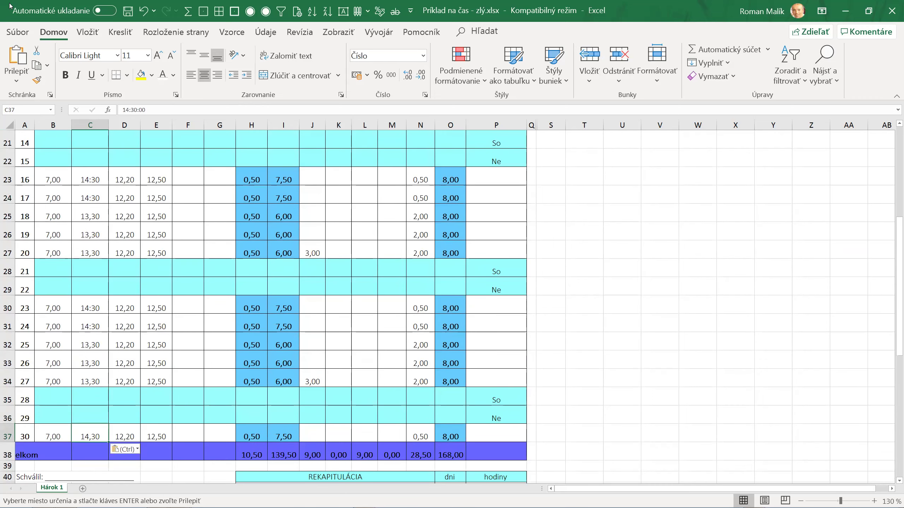
key(Up)
key(Up)
key(Up)
key(Up)
key(Up)
key(Up)
key(Up)
key(Up)
key(Up)
key(Down)
key(Down)
key(Down)
key(Down)
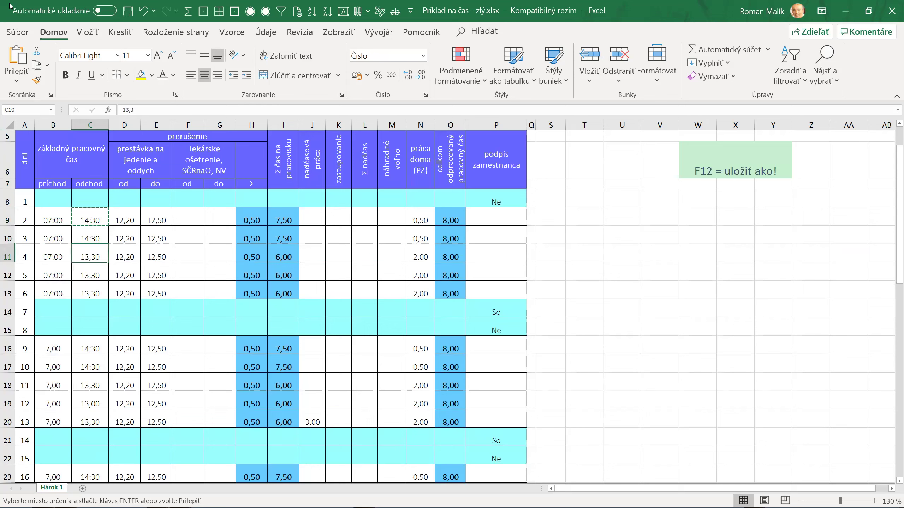
- Set the departure times in C11:C13 to 13:30
key(Up)
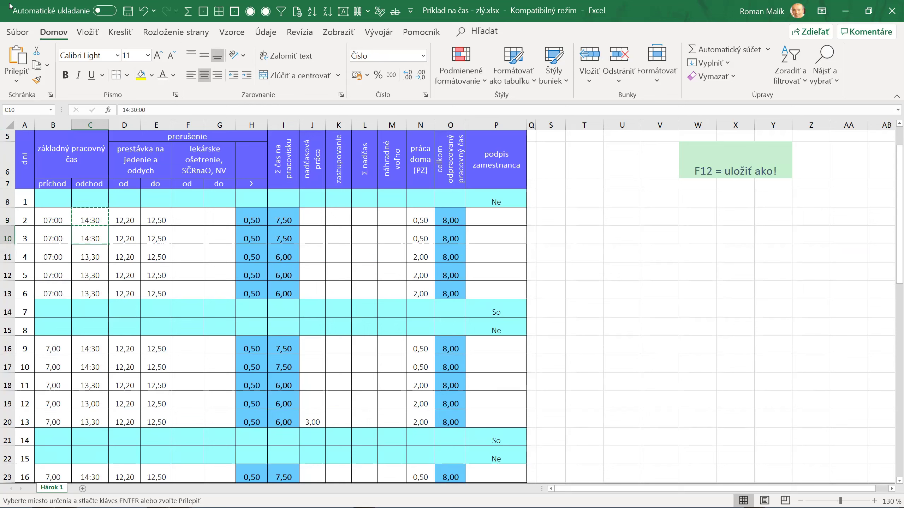
key(Down)
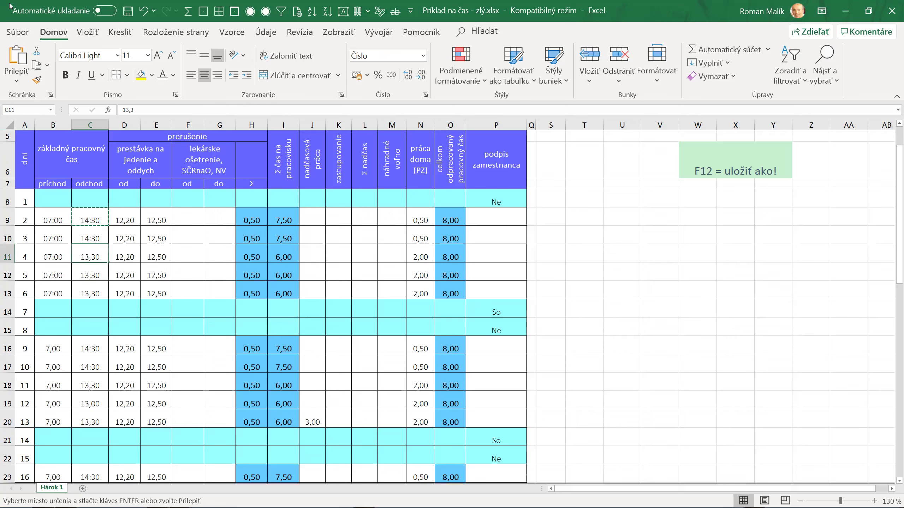
key(shift+Down)
key(shift+Down)
key(ctrl+v)
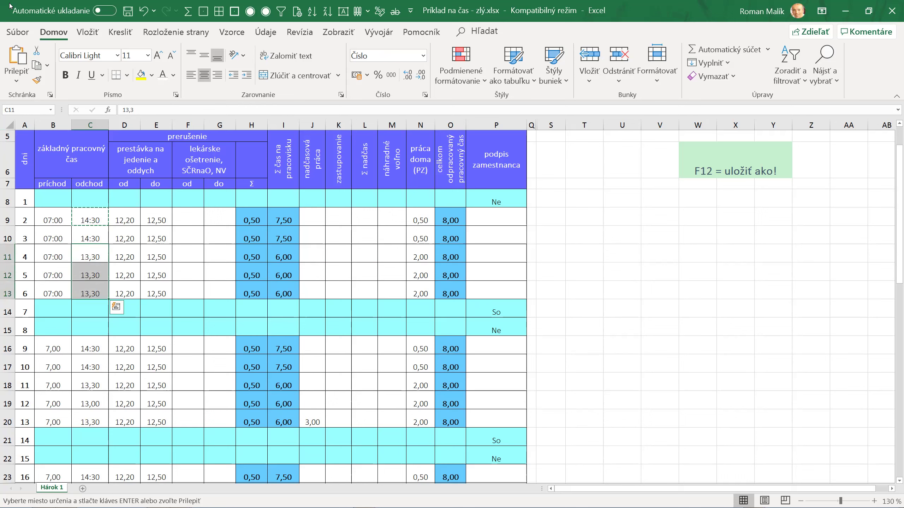
key(ctrl+v)
key(ctrl+q)
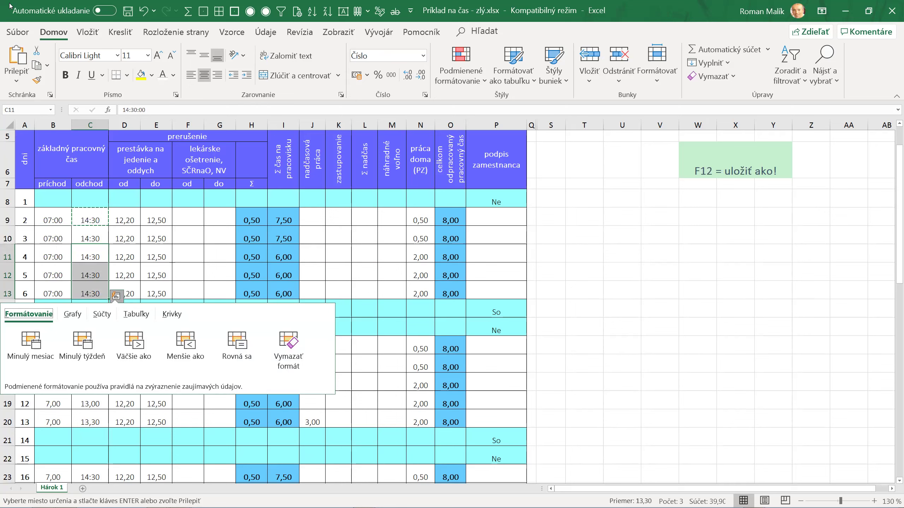
key(Escape)
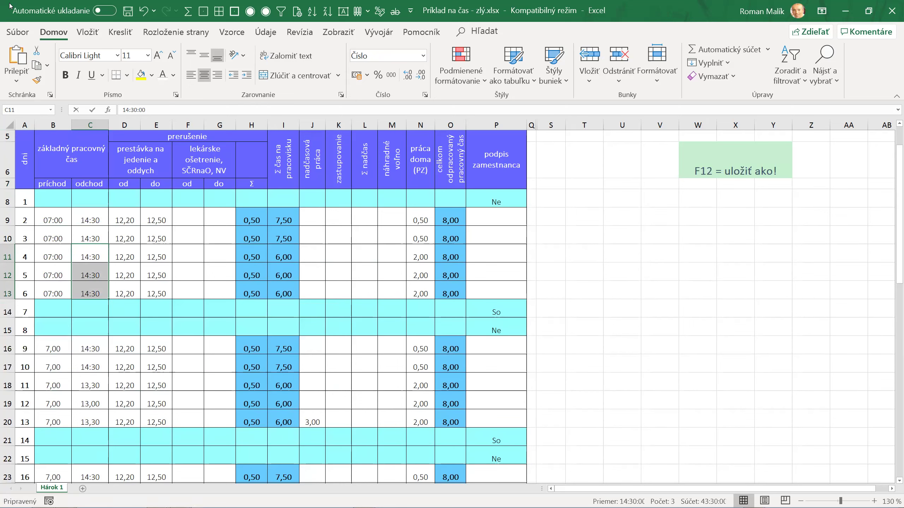
text(13:)
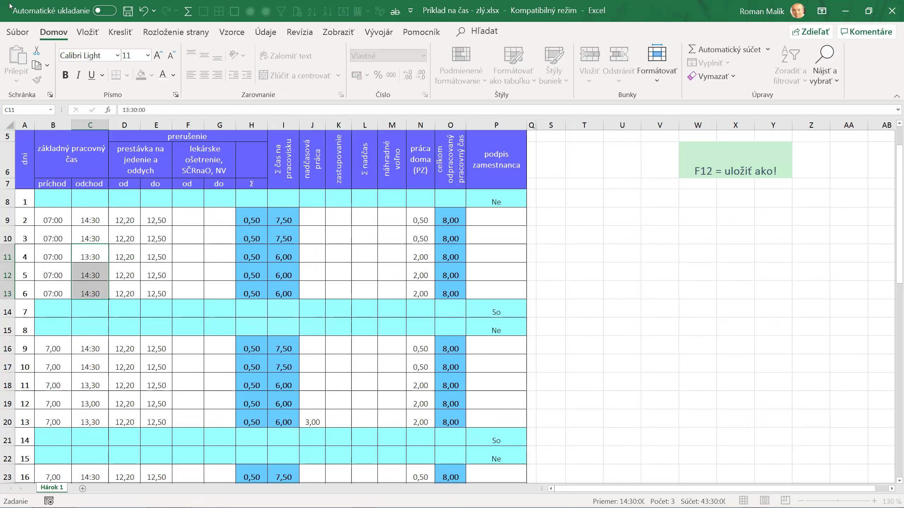
key(ctrl+Return)
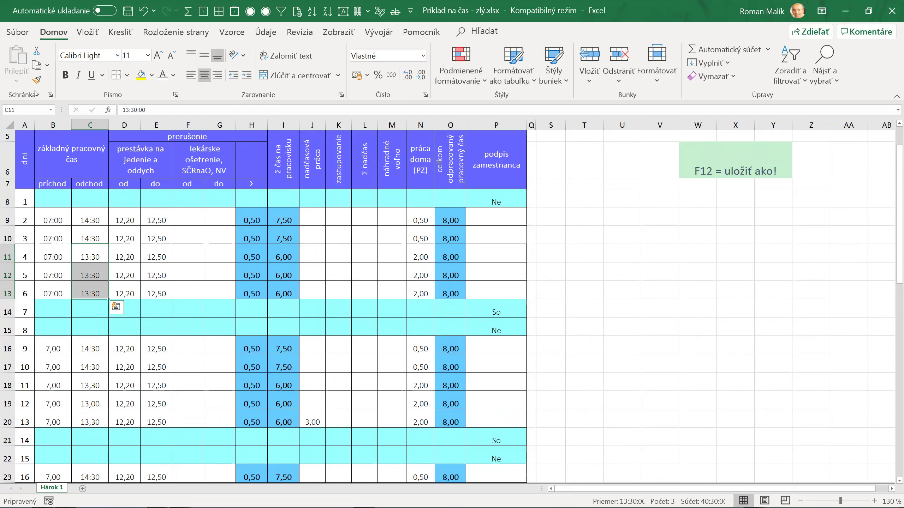
- Paste the 13:30 times from C11:C13 into C18:C20, C25:C27 and C32:C34
click(37, 65)
click(96, 384)
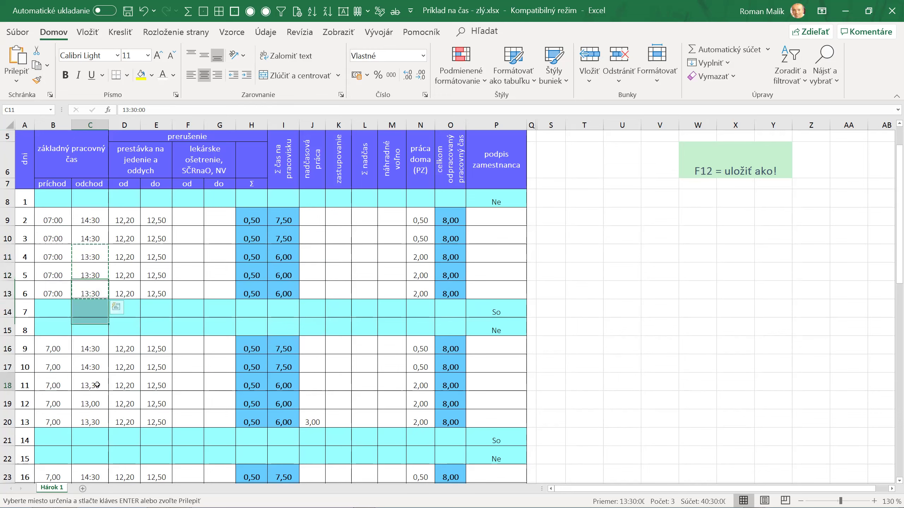
key(ctrl+v)
key(Down)
key(Down)
key(Down)
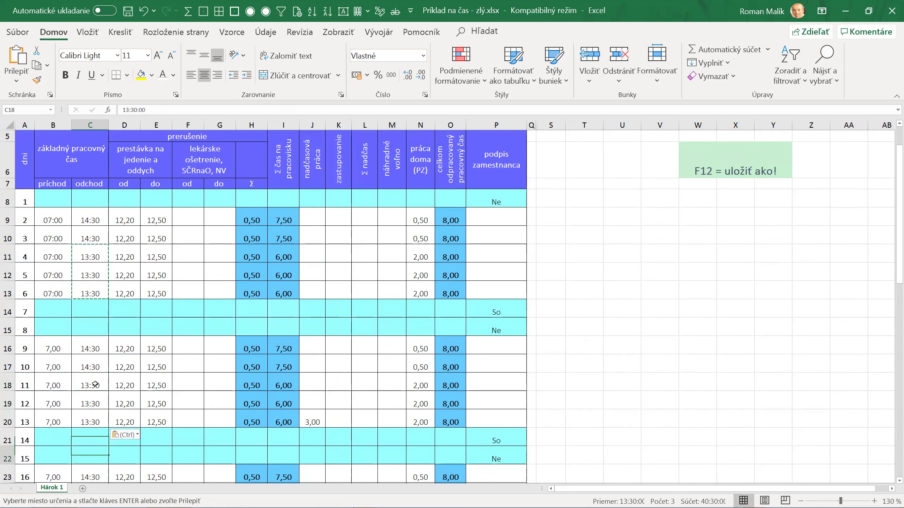
key(Down)
key(Down)
key(Down)
key(Up)
key(Up)
key(Up)
key(Up)
key(Up)
key(ctrl+v)
key(Down)
key(Down)
key(Down)
key(Down)
key(ctrl+v)
key(ctrl)
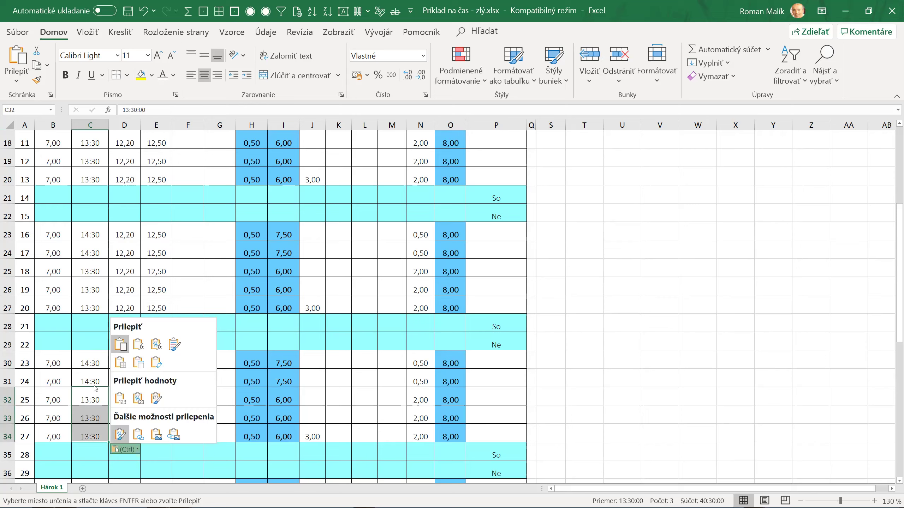
key(Escape)
key(Escape)
key(Down)
key(Down)
key(Down)
key(Down)
key(Down)
key(Down)
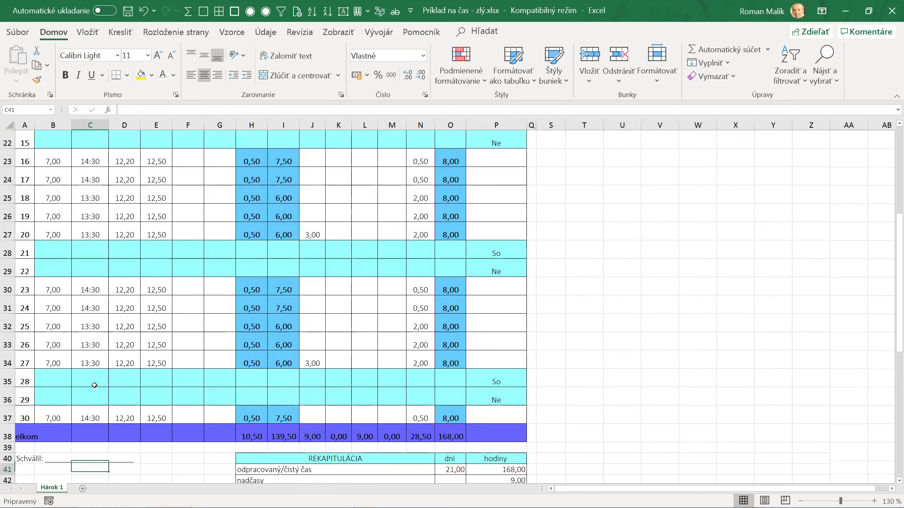
key(Up)
key(Up)
key(Up)
key(Up)
key(Up)
key(Up)
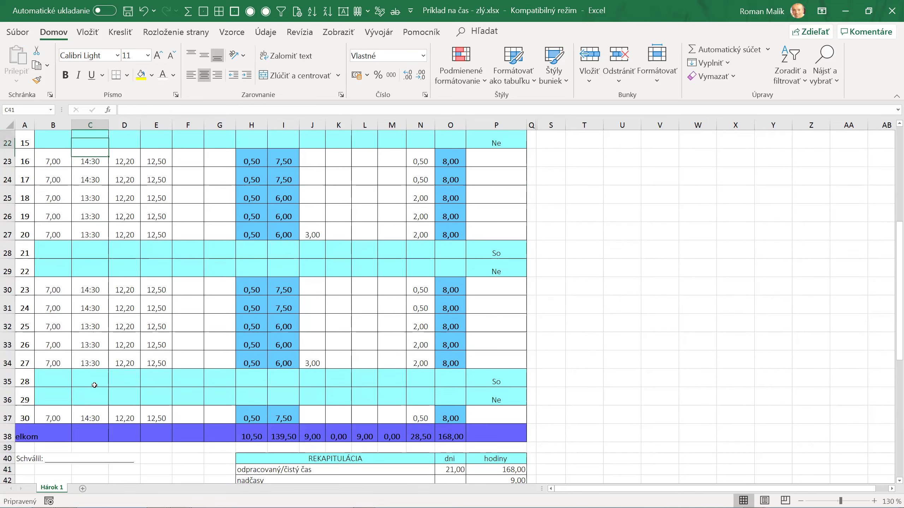
key(Up)
key(Up)
key(Up)
key(Down)
key(Down)
key(Right)
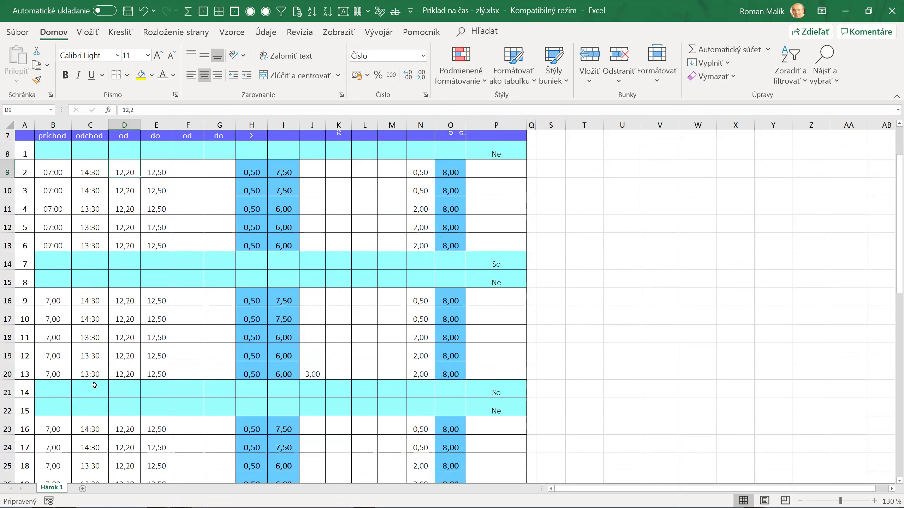
- Enter 12:20 in D9 and give it C9's hh:mm format with Format Painter
text(12)
text(20)
key(Return)
key(Up)
key(Left)
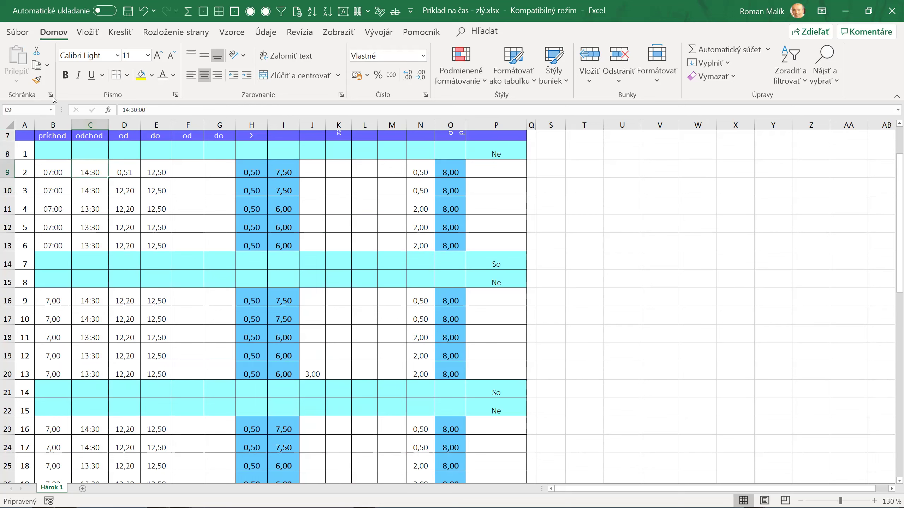
click(37, 80)
click(126, 172)
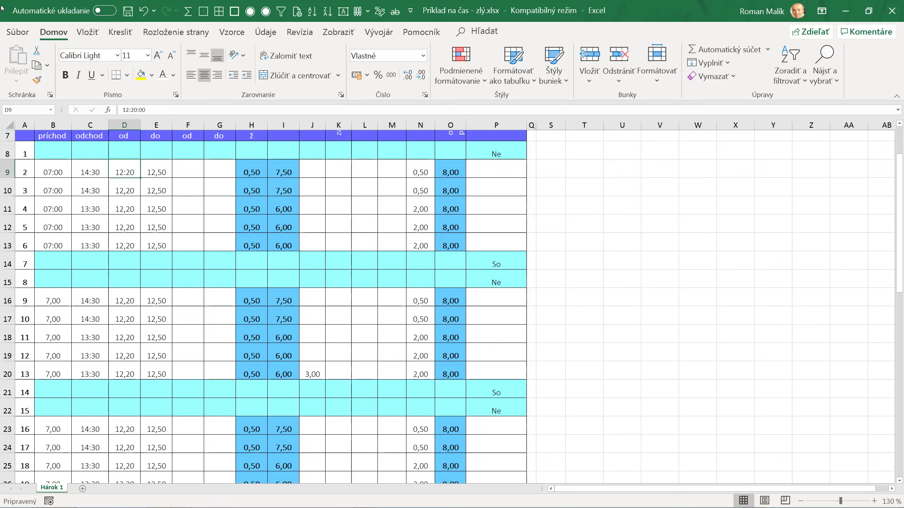
- Paste 12:20 into D10:D13, D16:D20, D23:D27, D30:D34 and D37
key(ctrl+c)
key(shift+Down)
key(shift+Down)
key(shift+Down)
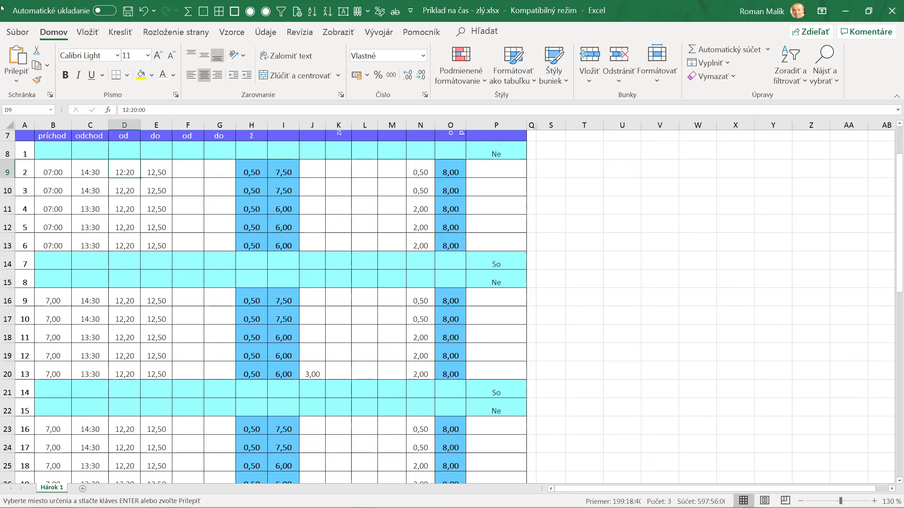
key(ctrl+v)
key(shift+Up)
key(shift+Up)
key(shift+Up)
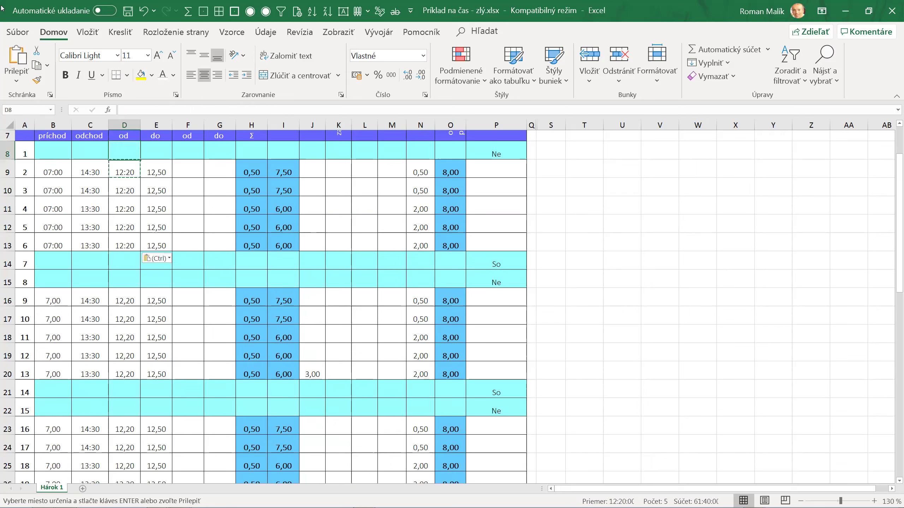
drag(134, 172, 136, 242)
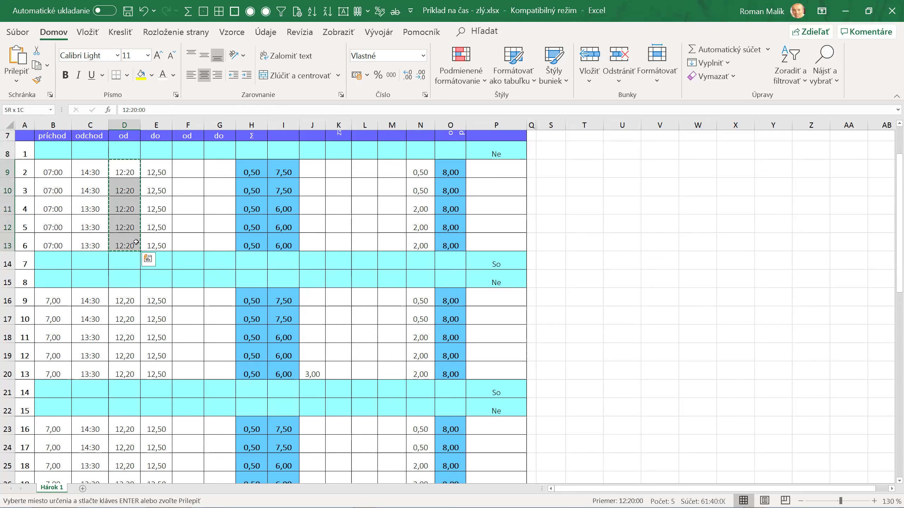
click(123, 295)
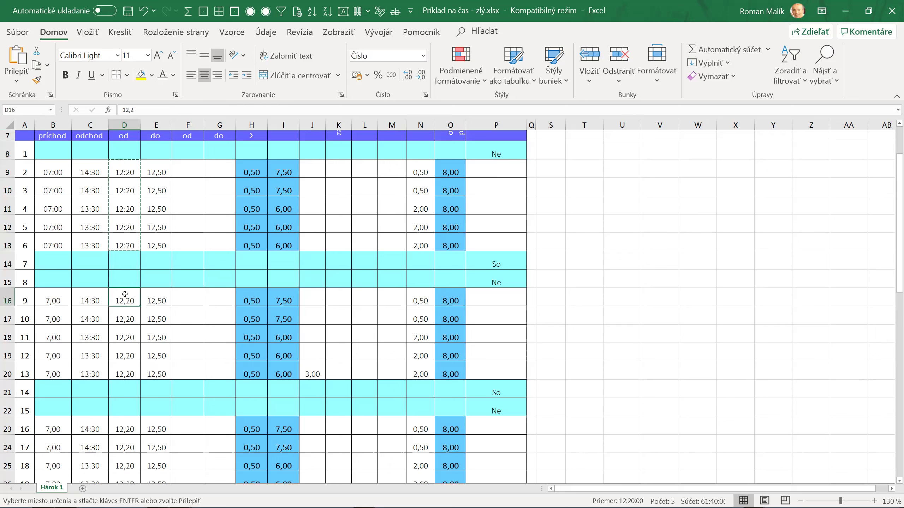
key(ctrl+v)
key(ctrl)
click(126, 425)
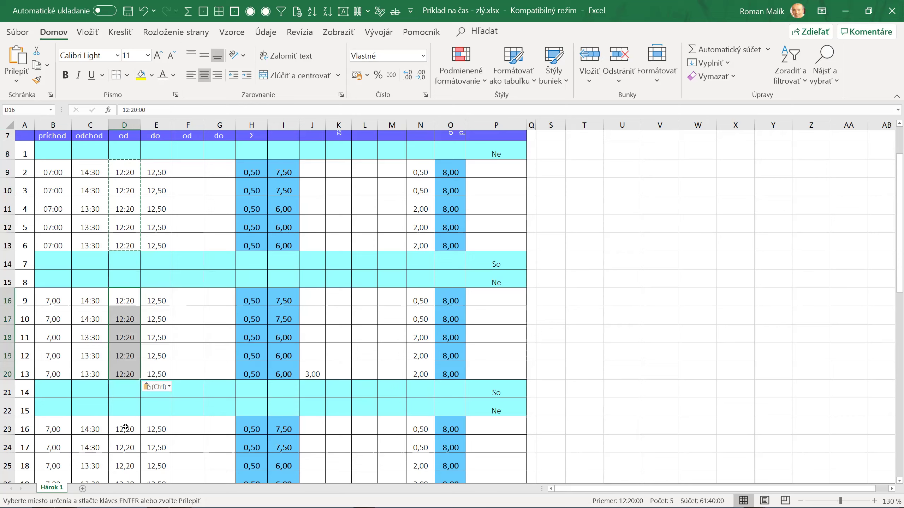
key(ctrl+v)
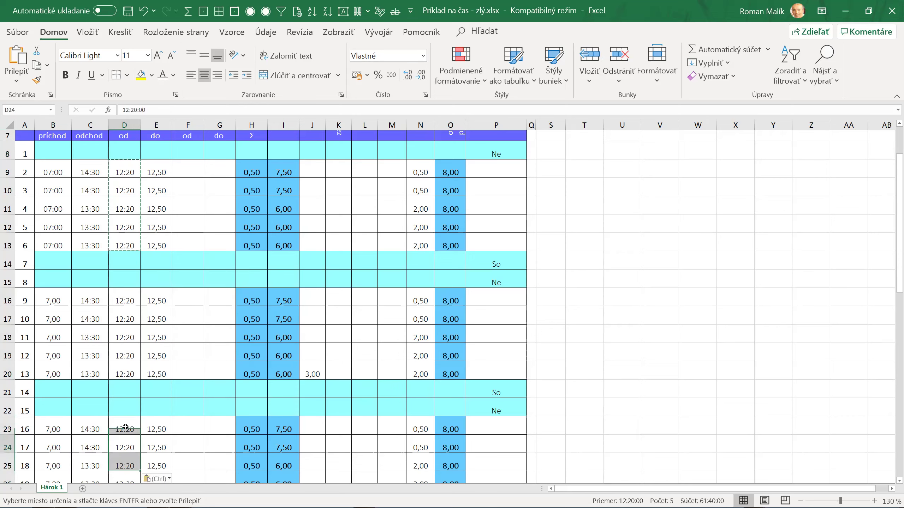
scroll(125, 427, down, 4)
click(124, 455)
click(125, 324)
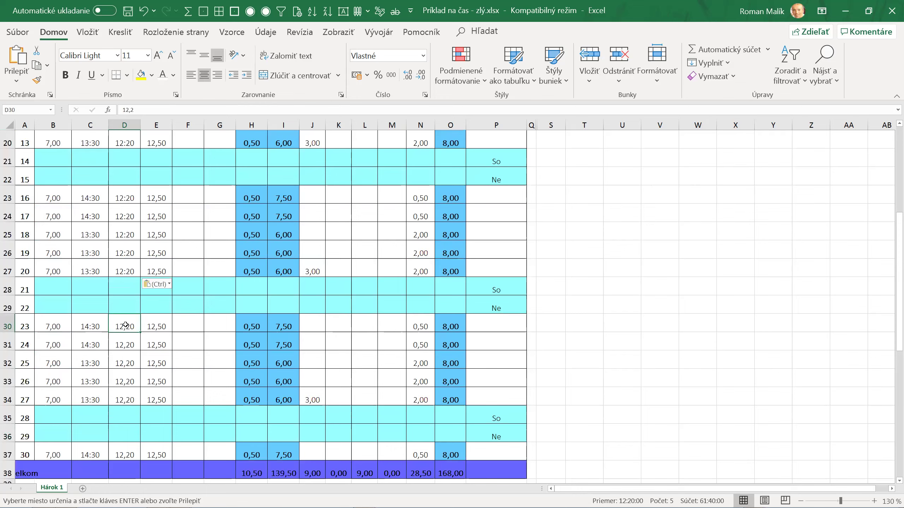
key(ctrl+v)
key(Down)
key(Down)
key(Down)
key(Down)
key(Down)
key(Down)
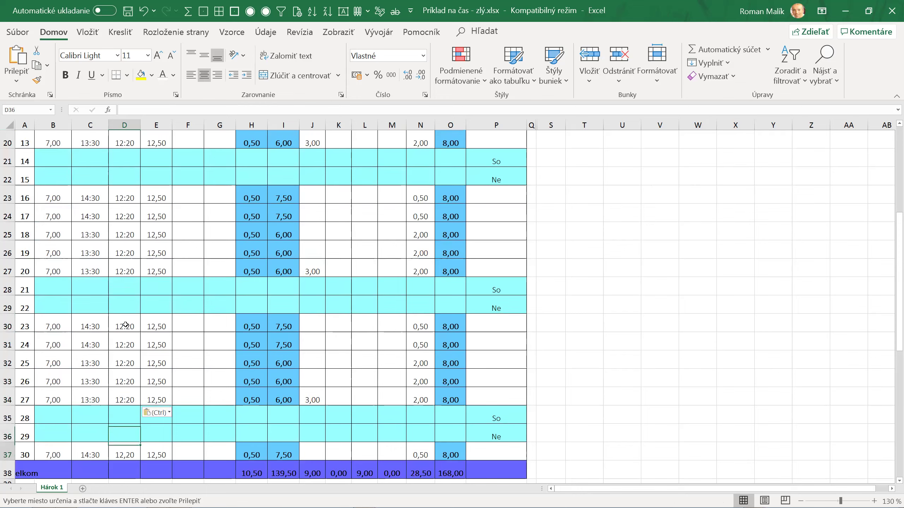
key(Up)
key(Up)
key(Up)
key(ctrl+c)
key(Down)
key(Down)
key(shift+Up)
key(Down)
key(ctrl+v)
key(Up)
key(Up)
key(Up)
key(Up)
- Select the first week's time entries B9:E13
key(Up)
key(Up)
key(Up)
key(Up)
key(Up)
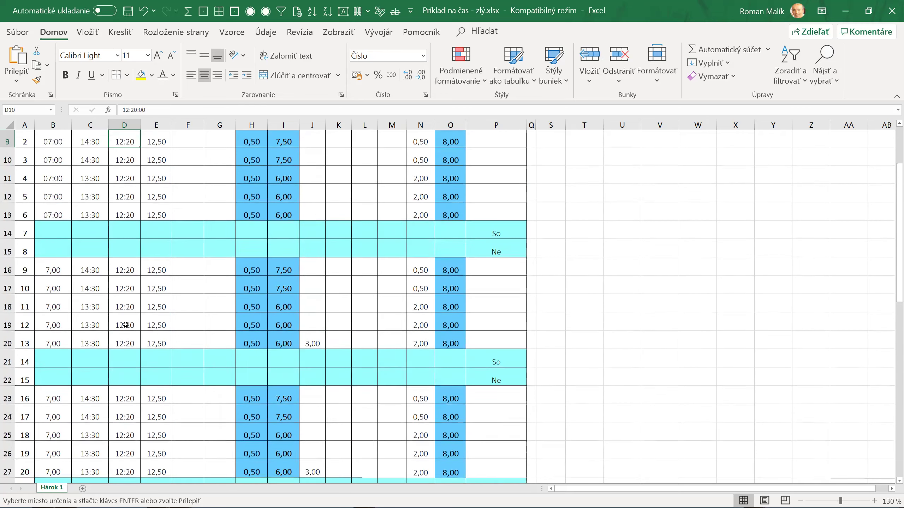
key(Up)
key(Up)
key(Down)
key(Down)
key(Left)
key(Left)
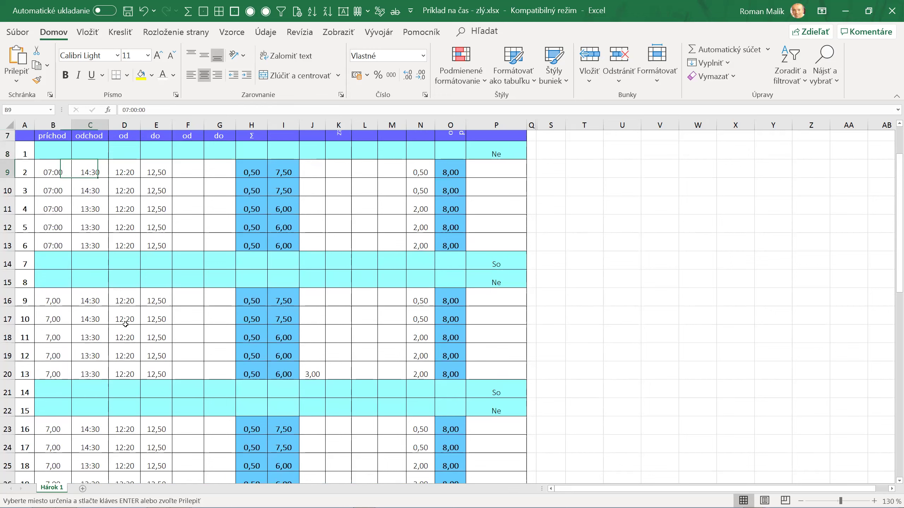
key(Up)
key(Up)
key(Up)
key(Up)
key(Up)
key(Down)
key(Down)
key(Down)
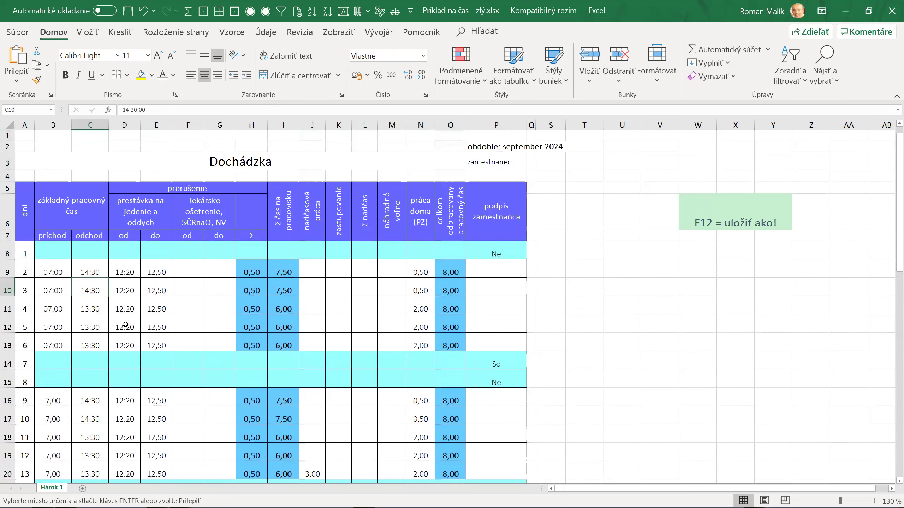
key(Up)
key(Left)
key(shift+Right)
key(shift+Right)
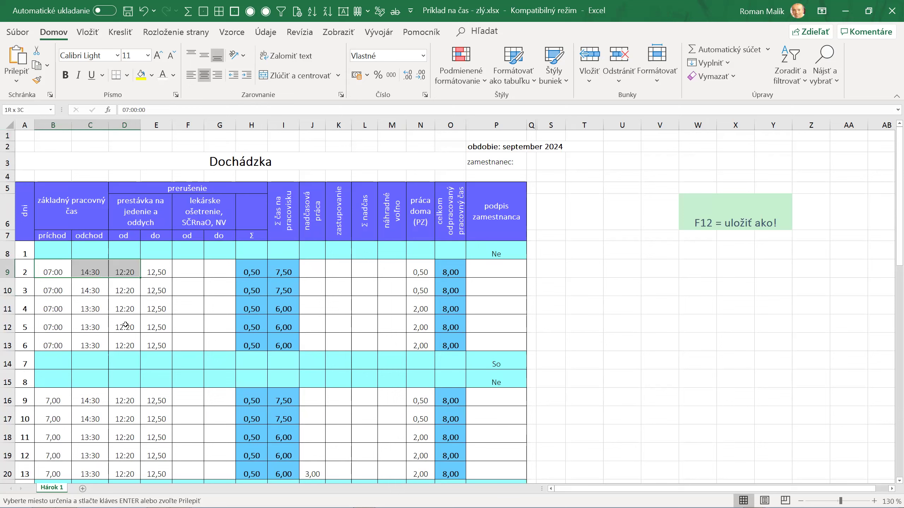
key(shift+Right)
key(shift+Down)
key(shift+Down)
key(shift+Down)
key(shift+Down)
key(ctrl+v)
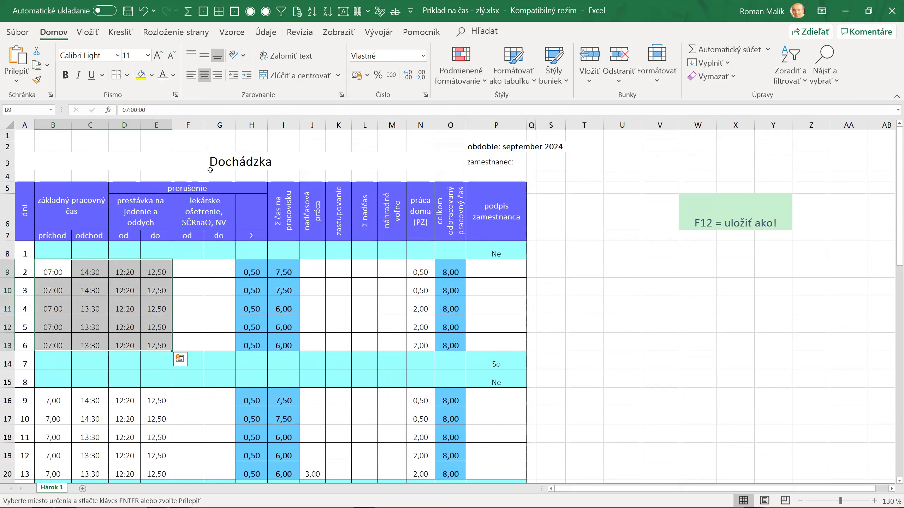
- Color the B9:E13 times green and type 12:50 as the break end in E9
click(173, 75)
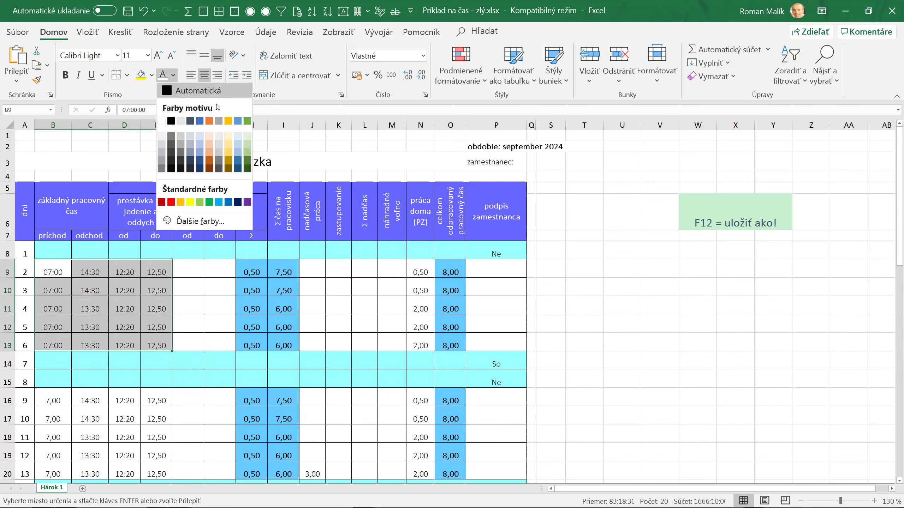
click(247, 121)
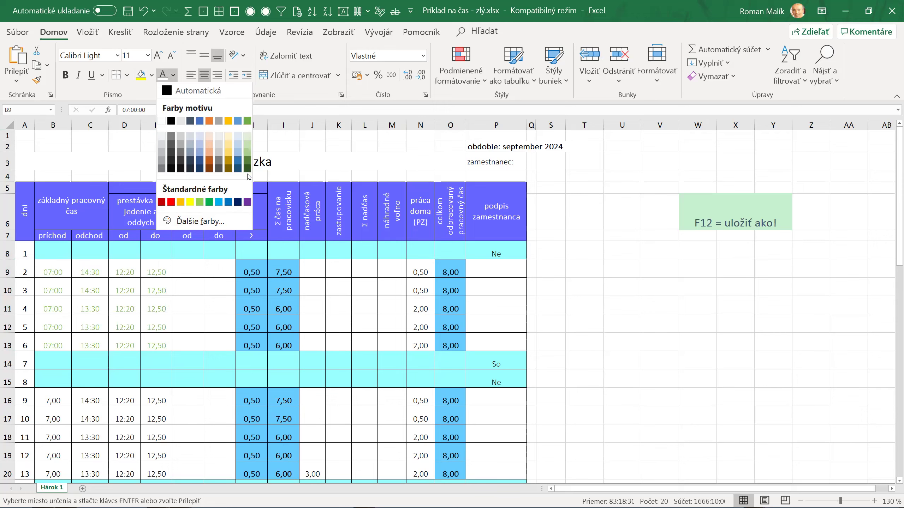
click(247, 122)
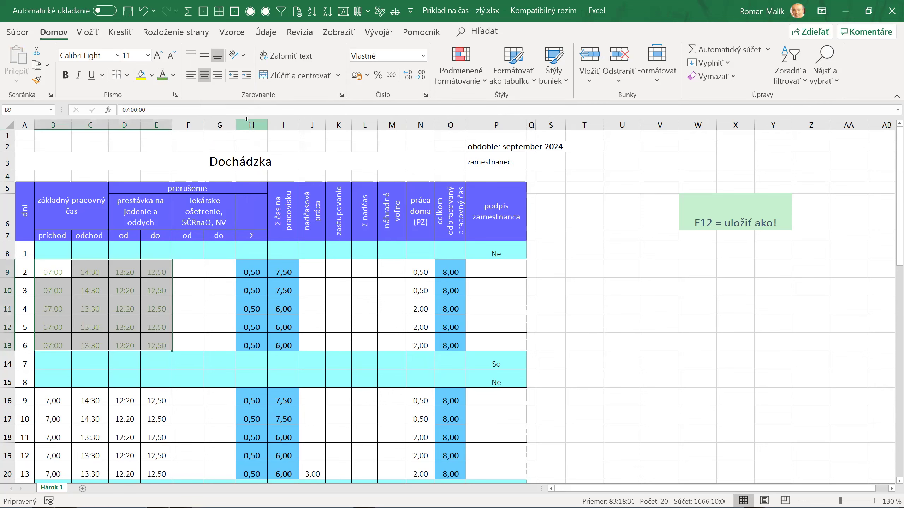
click(166, 270)
text(12)
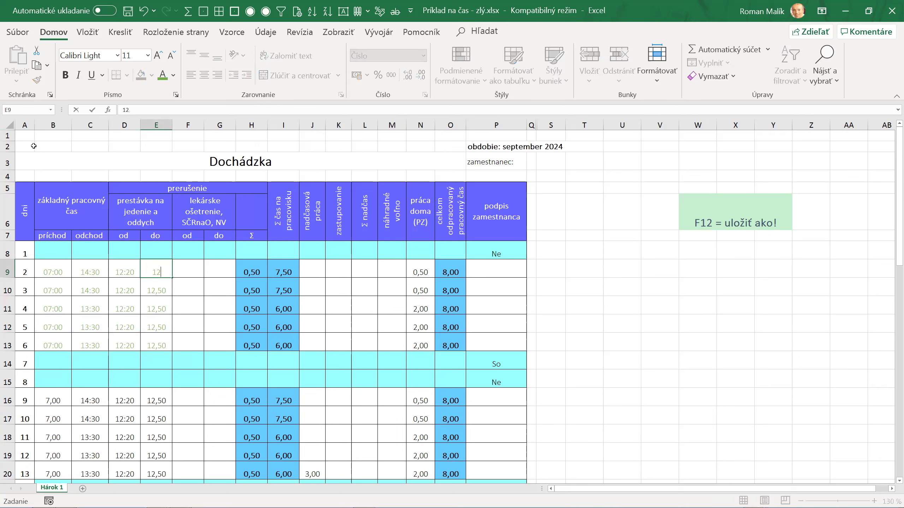
text(:50)
- Confirm 12:50 in E9:E13, apply D9's hh:mm format to E9, and select E9:E13
key(ctrl+Return)
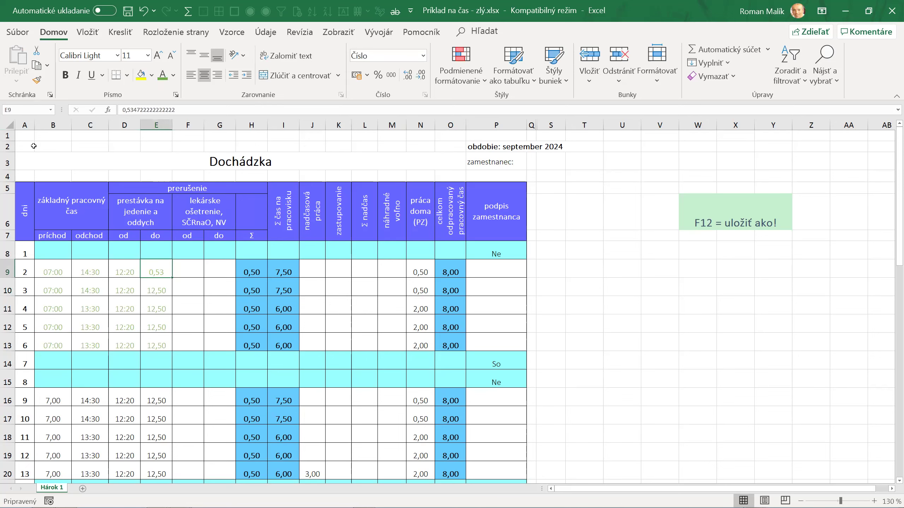
click(129, 268)
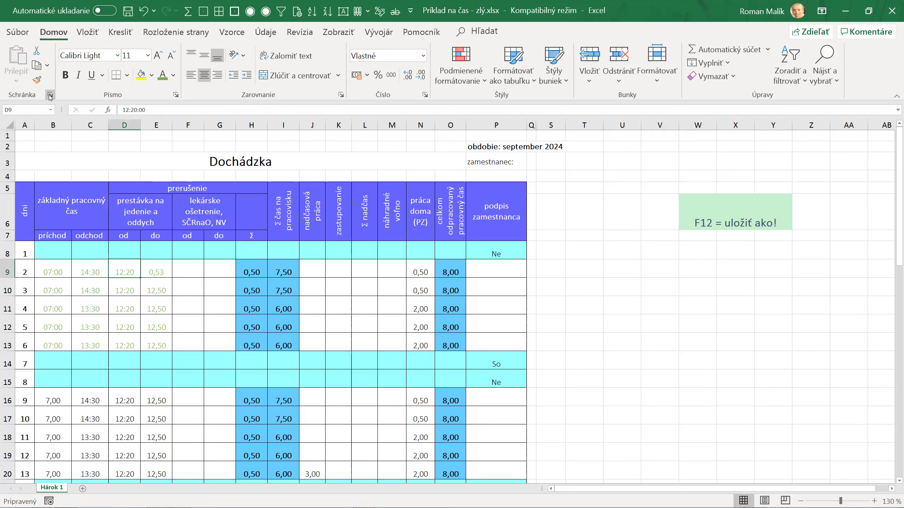
click(37, 82)
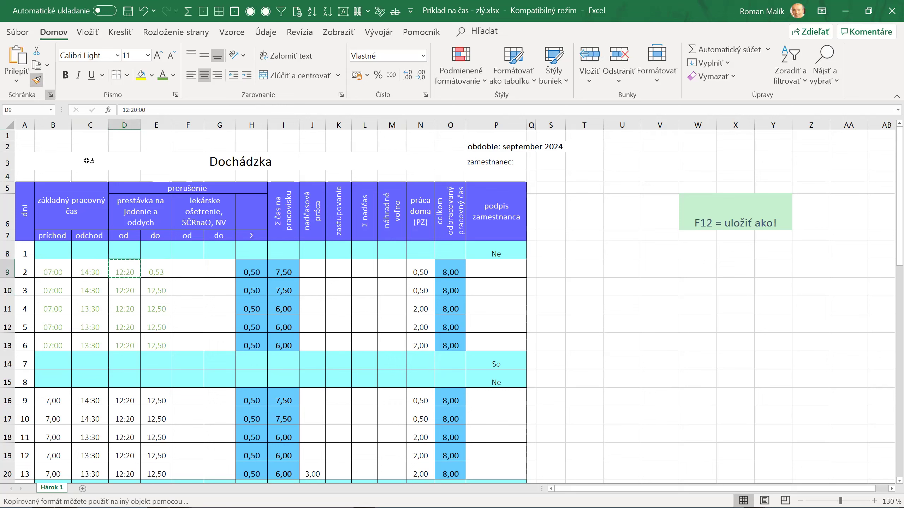
click(156, 267)
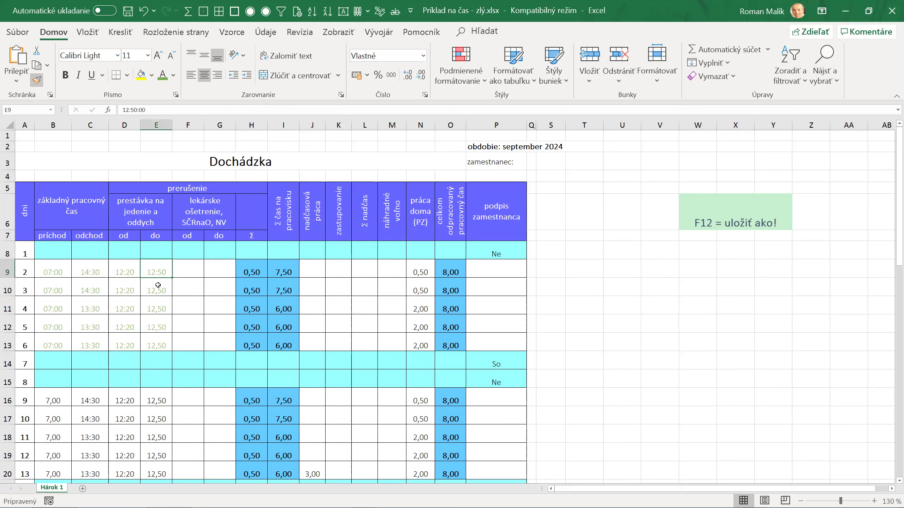
drag(157, 274, 154, 338)
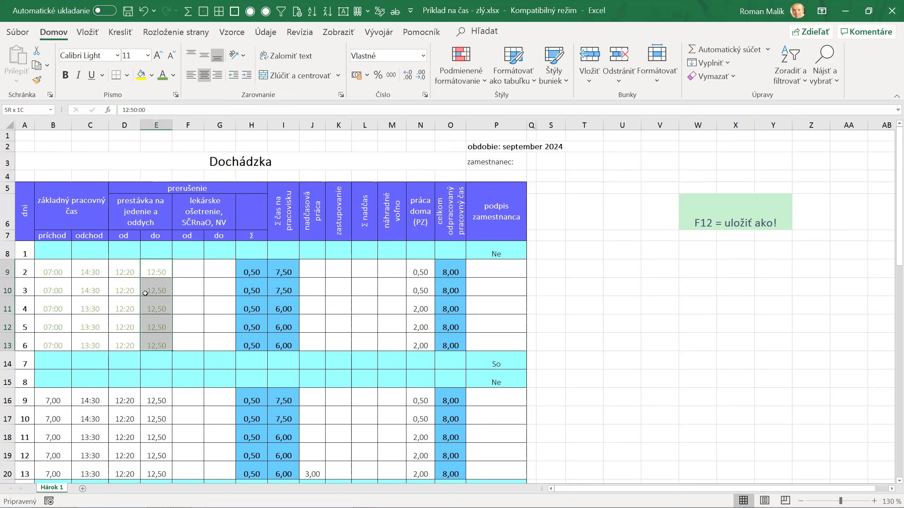
drag(145, 293, 150, 263)
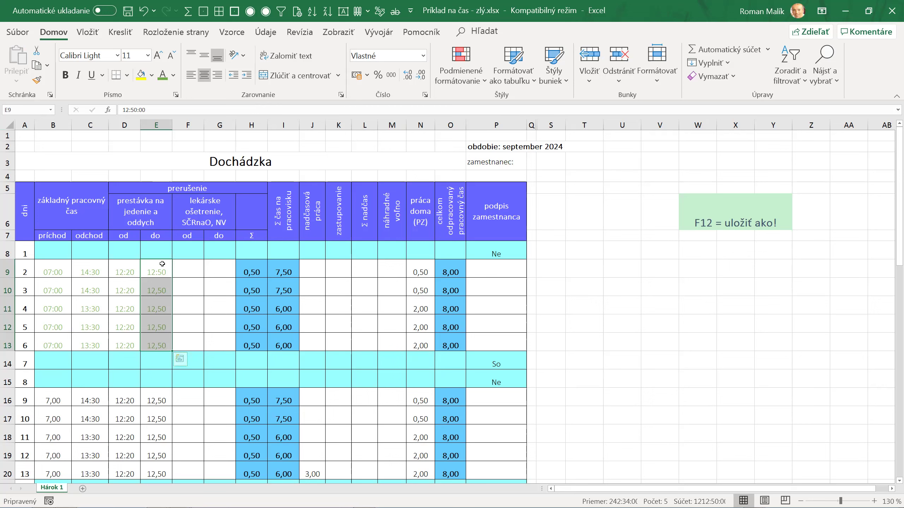
click(709, 62)
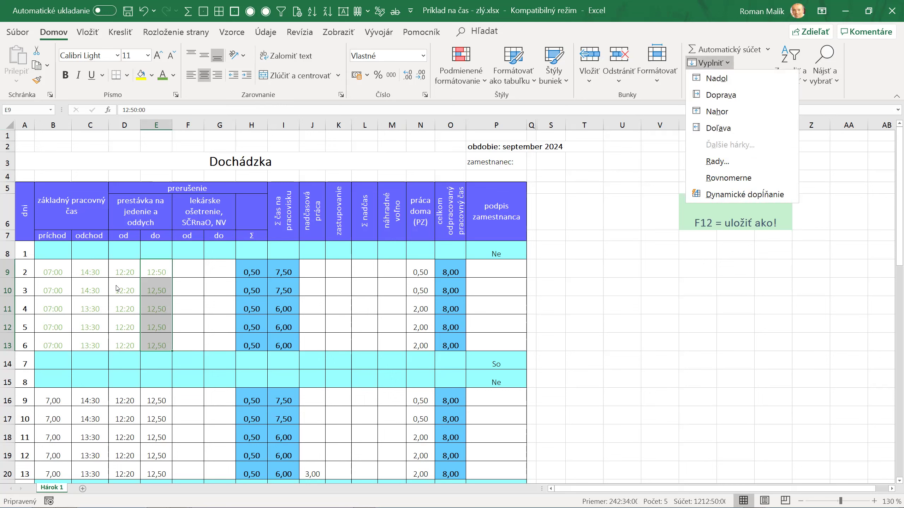
click(157, 269)
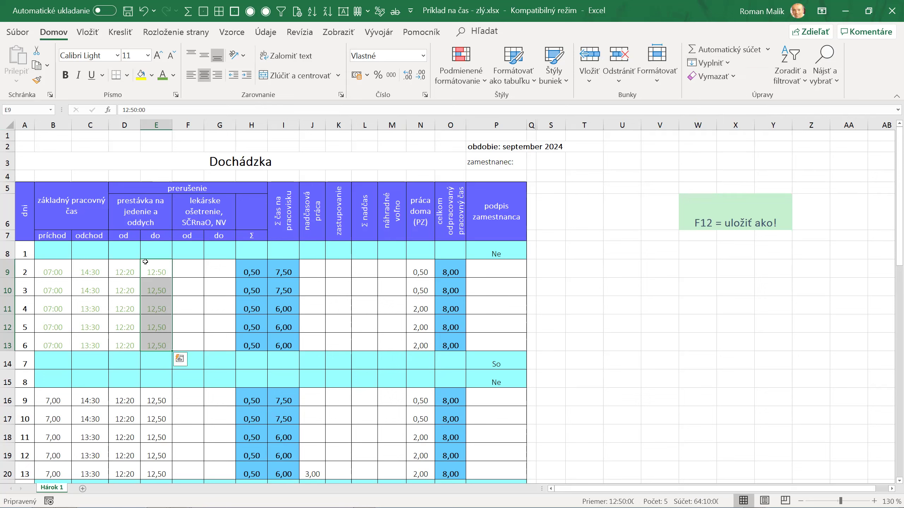
- Paste the 12:50 break ends into E16:E20, E23:E27, E30:E34 and E37
key(ctrl+c)
key(Down)
key(Down)
key(Down)
key(Down)
key(Down)
key(ctrl+v)
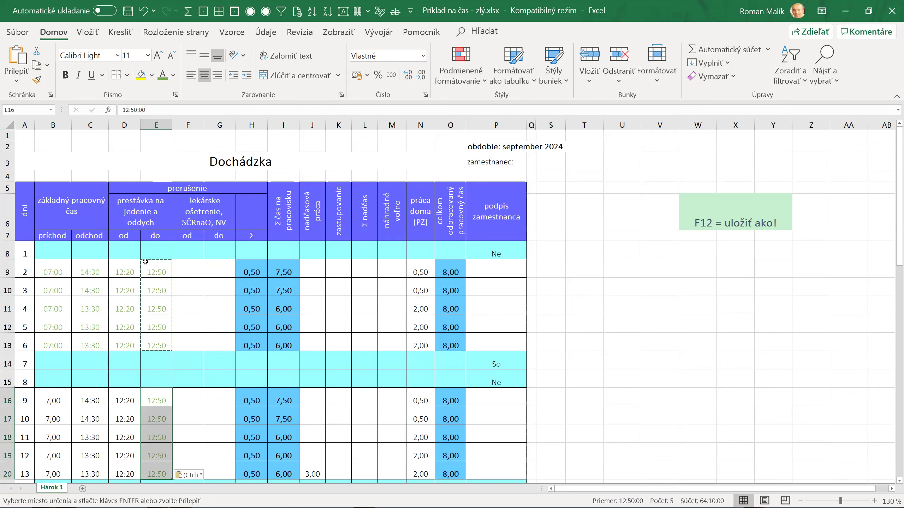
key(Down)
key(Down)
key(Down)
key(Down)
key(Down)
key(Down)
key(Up)
key(Up)
key(Up)
key(Up)
key(Up)
key(ctrl+v)
key(Down)
key(Down)
key(Down)
key(Down)
key(Down)
key(Down)
key(ctrl+v)
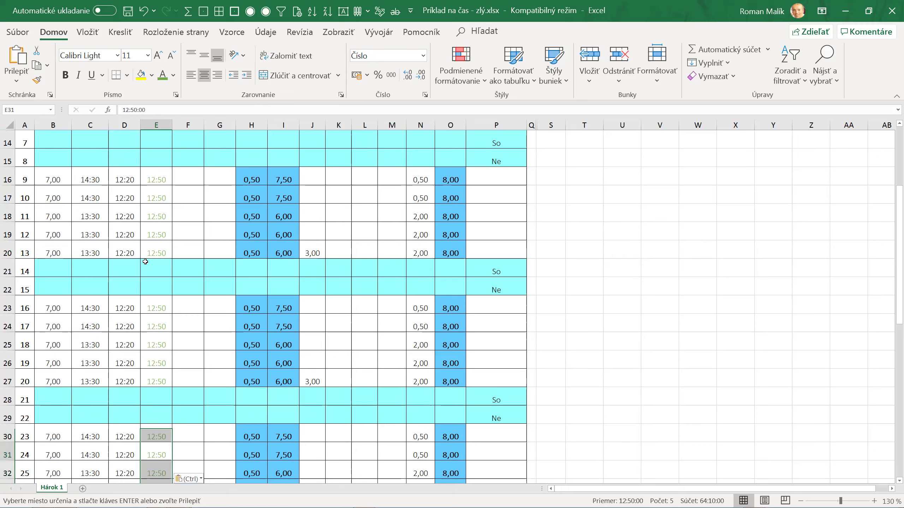
key(Down)
key(Down)
key(Down)
key(Up)
key(Up)
key(Up)
key(Up)
key(ctrl+c)
key(Down)
key(ctrl+v)
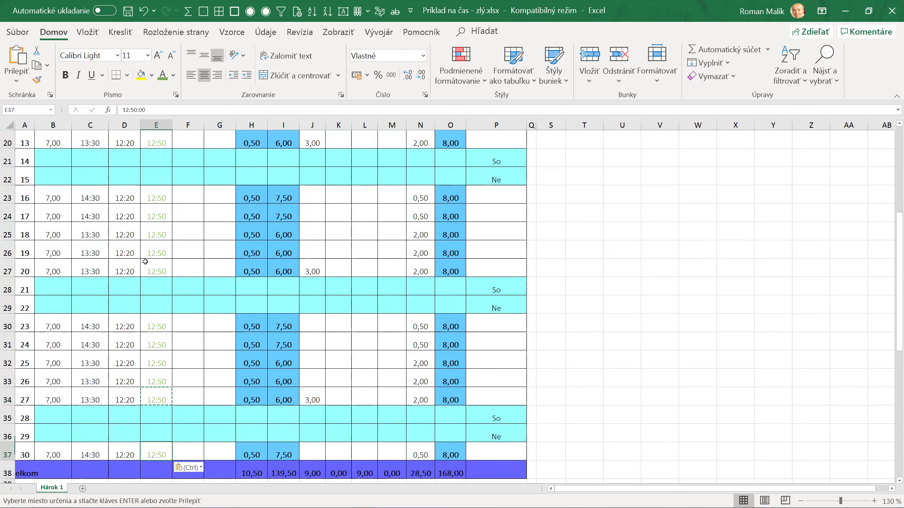
- Colour the times in B37:D37, B30:D34, B23:D27 and B16:D20 green, repeating with F4
click(131, 455)
drag(131, 456, 53, 455)
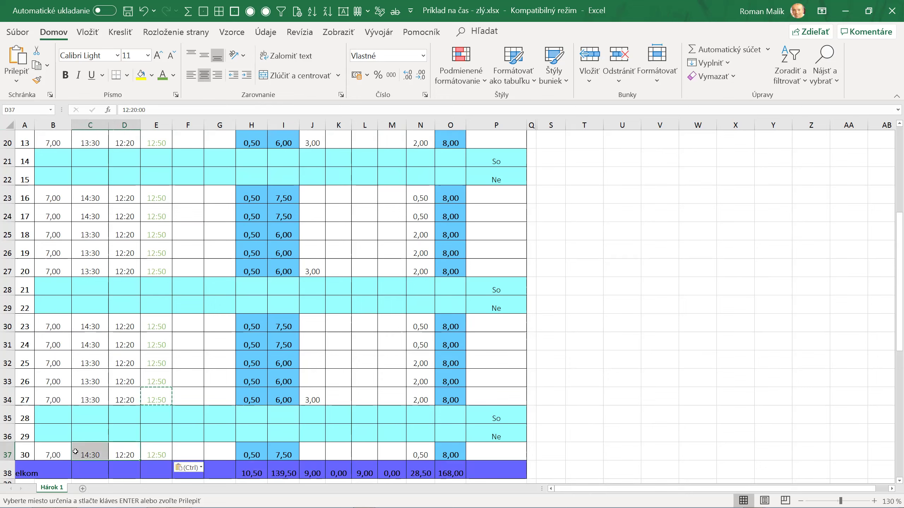
click(162, 74)
drag(51, 326, 117, 395)
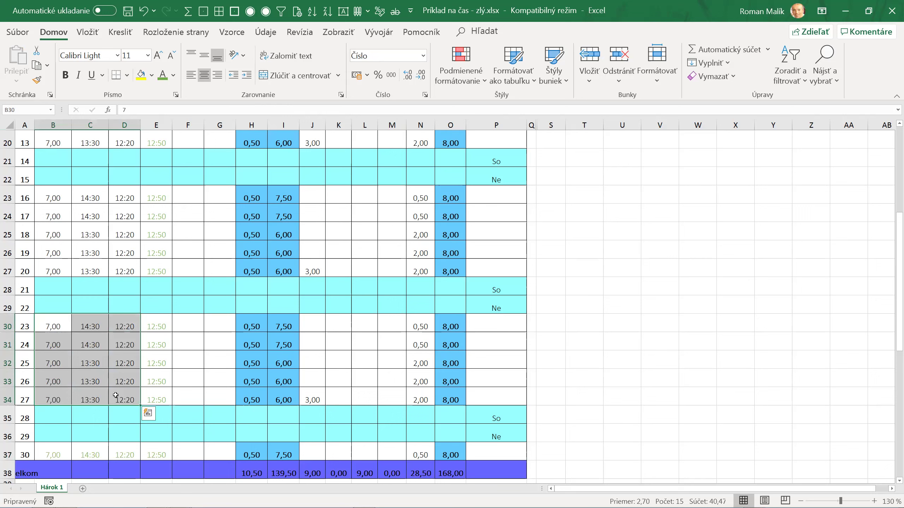
key(F4)
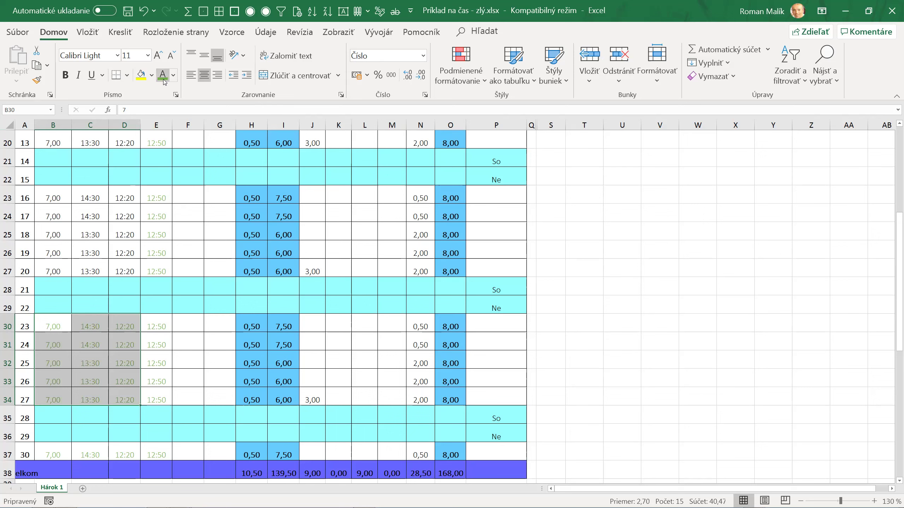
drag(52, 199, 116, 265)
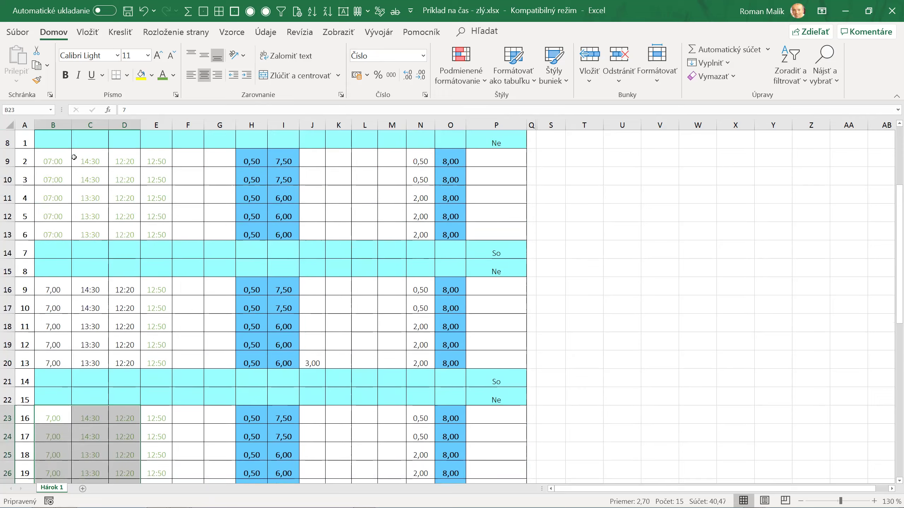
scroll(73, 155, up, 4)
drag(43, 288, 127, 358)
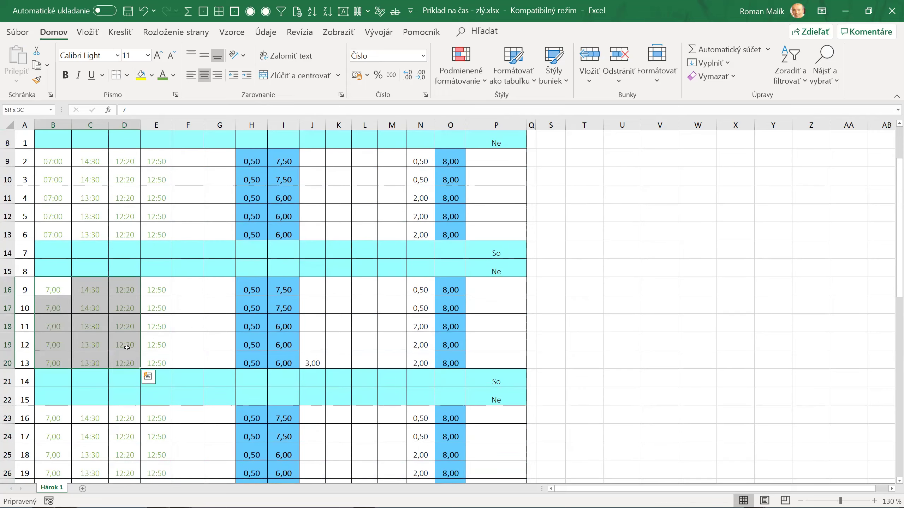
key(Home)
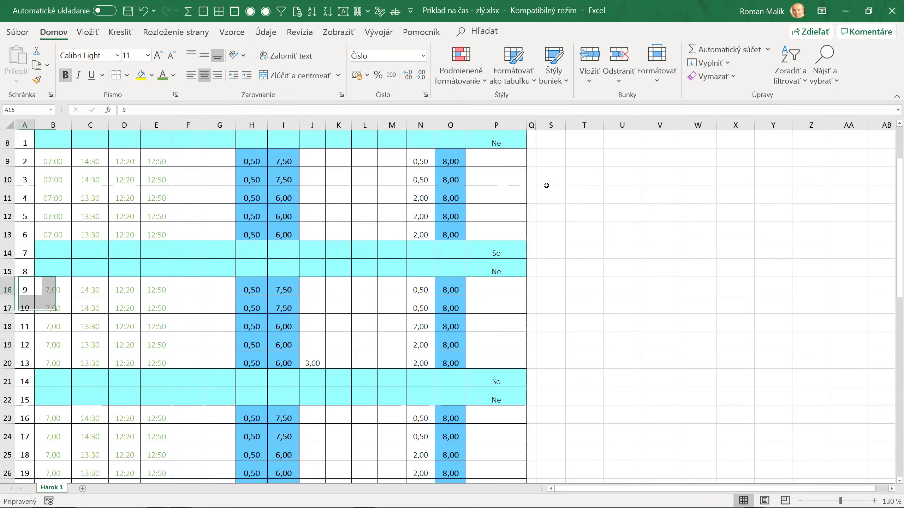
key(ctrl+Home)
click(692, 223)
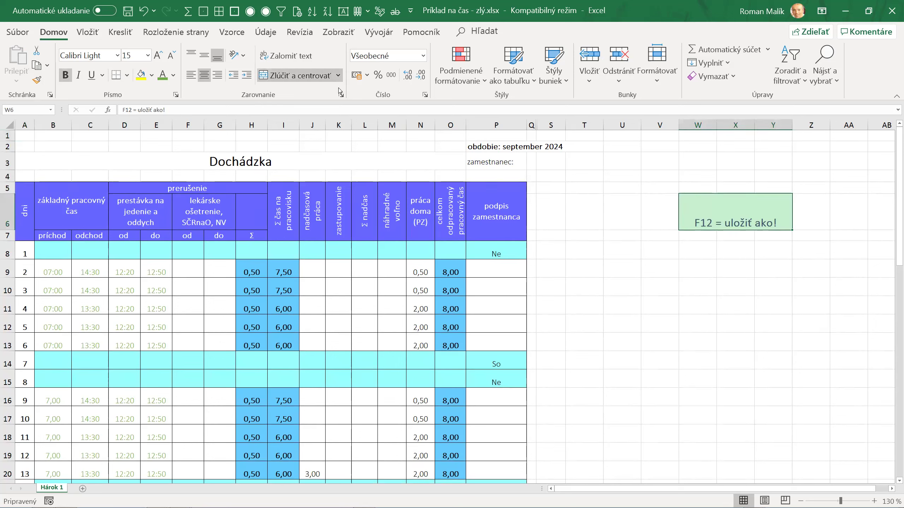
- Copy the 'F12 = uložiť ako!' note from W6 into W8
click(36, 66)
click(693, 253)
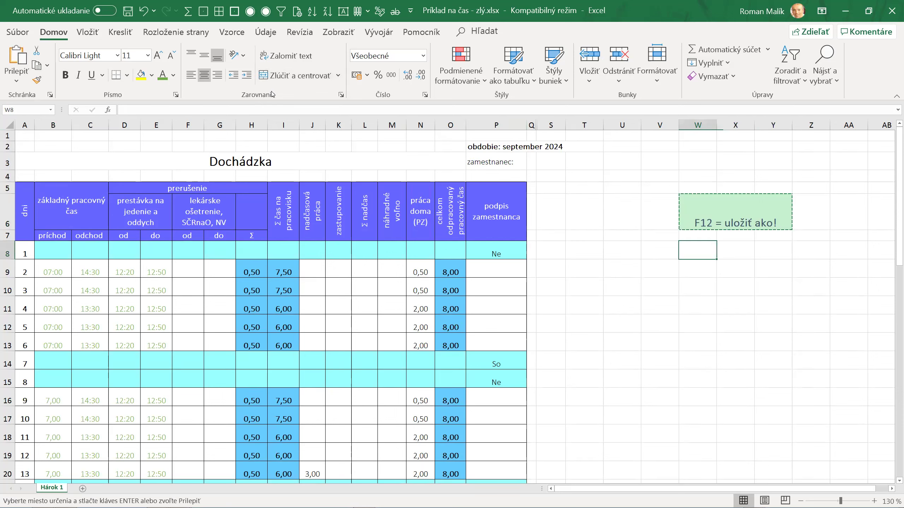
key(ctrl+v)
key(Up)
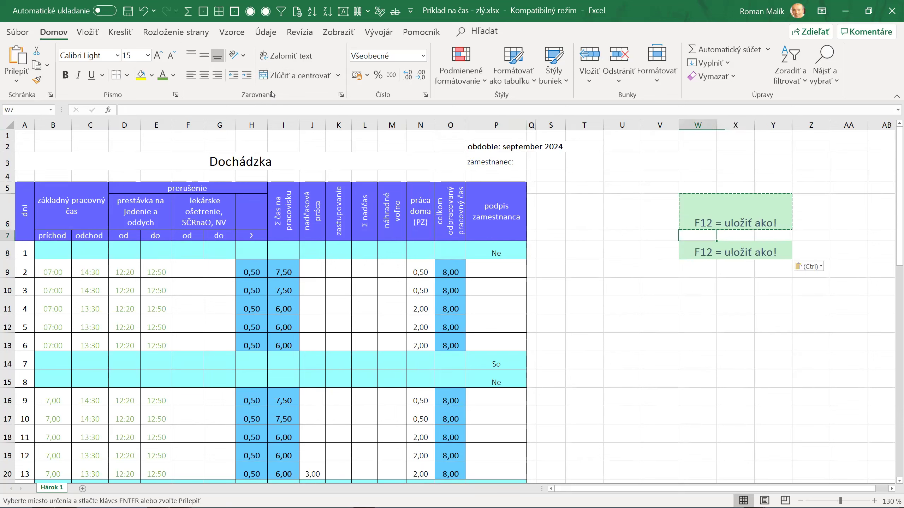
key(Up)
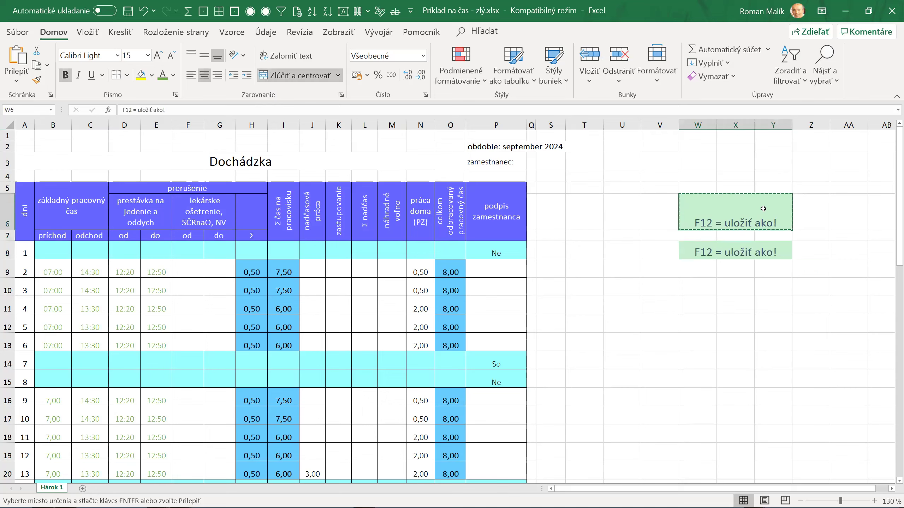
- Delete the original W6 note, shifting cells left, and begin typing the 'F4 =' note
right_click(763, 196)
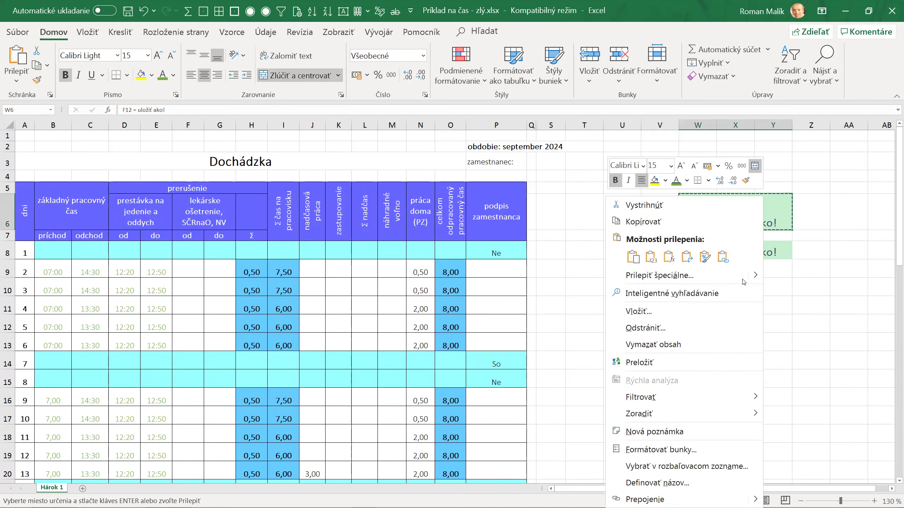
click(645, 328)
click(648, 315)
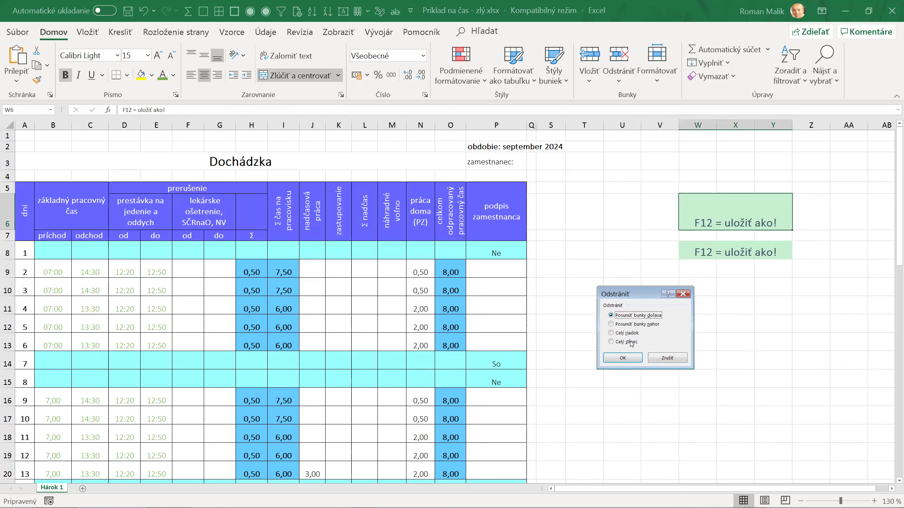
click(623, 358)
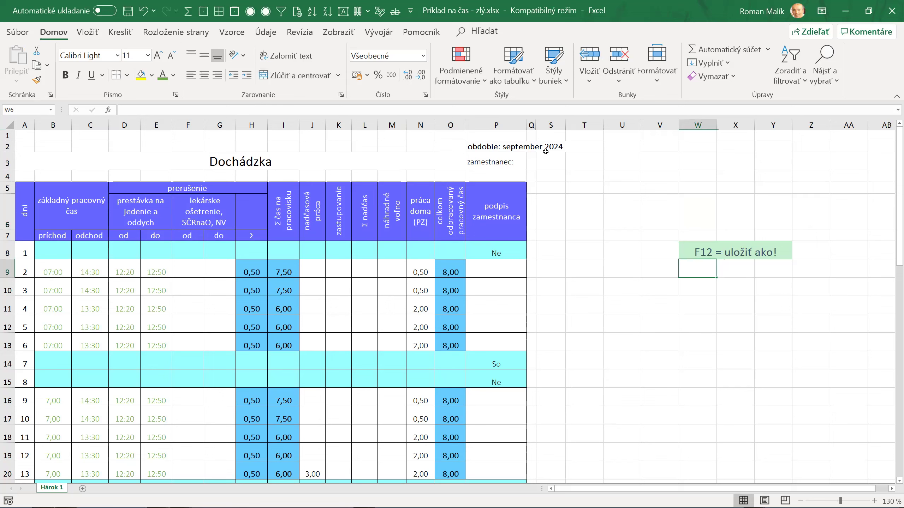
text(F4 = ko)
key(BackSpace)
key(BackSpace)
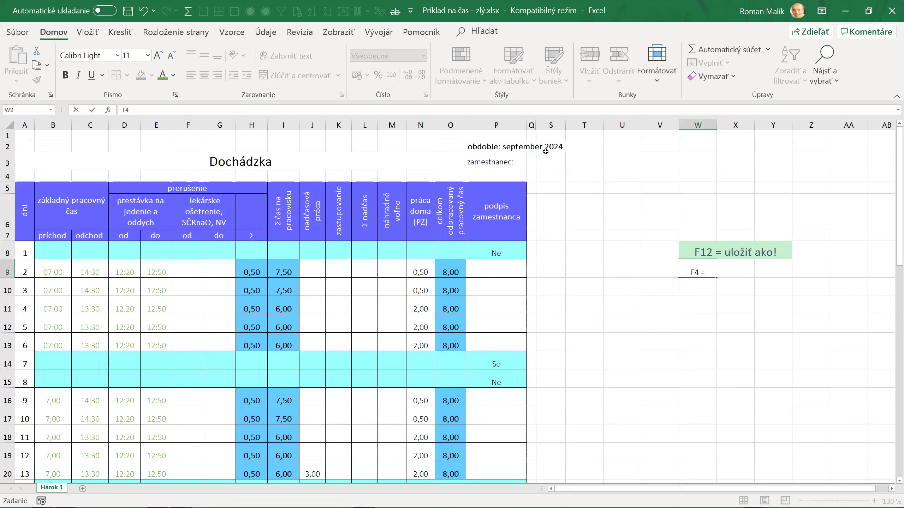
- Finish the W9 note as 'F4 = vykonať poslednú akciu znovu', correcting typos along the way
text(vykonať posladn)
key(BackSpace)
key(BackSpace)
key(BackSpace)
text(e)
text(dú aa)
key(BackSpace)
text(lcoi znovu)
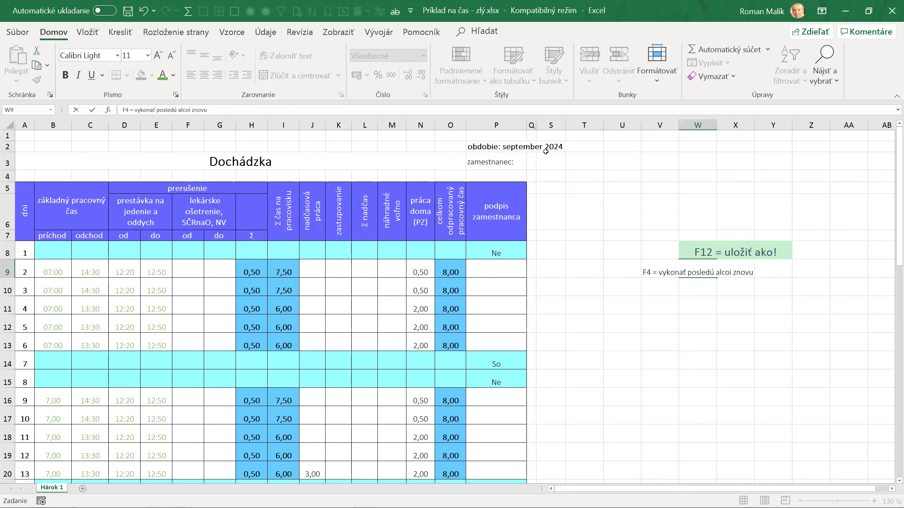
key(BackSpace)
key(BackSpace)
key(BackSpace)
key(BackSpace)
key(BackSpace)
key(BackSpace)
key(BackSpace)
key(BackSpace)
key(BackSpace)
key(BackSpace)
text(kciu znovu)
key(Return)
key(Up)
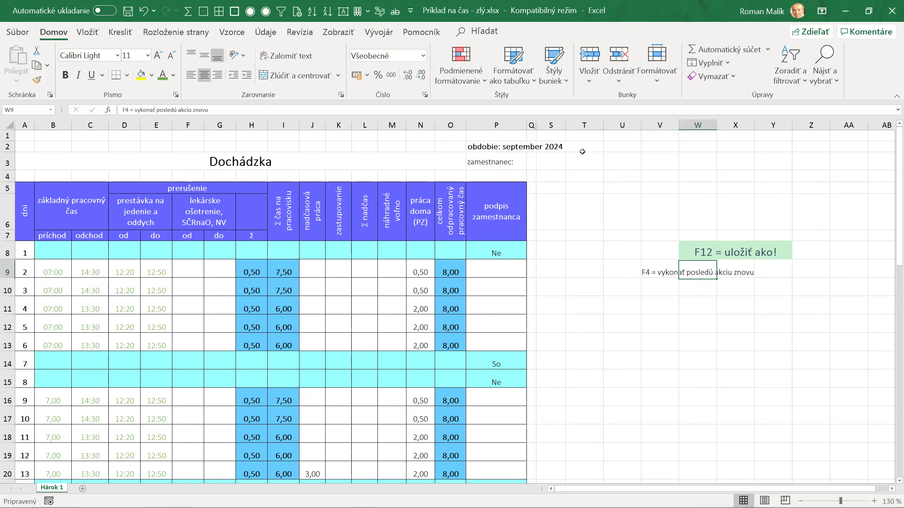
click(699, 248)
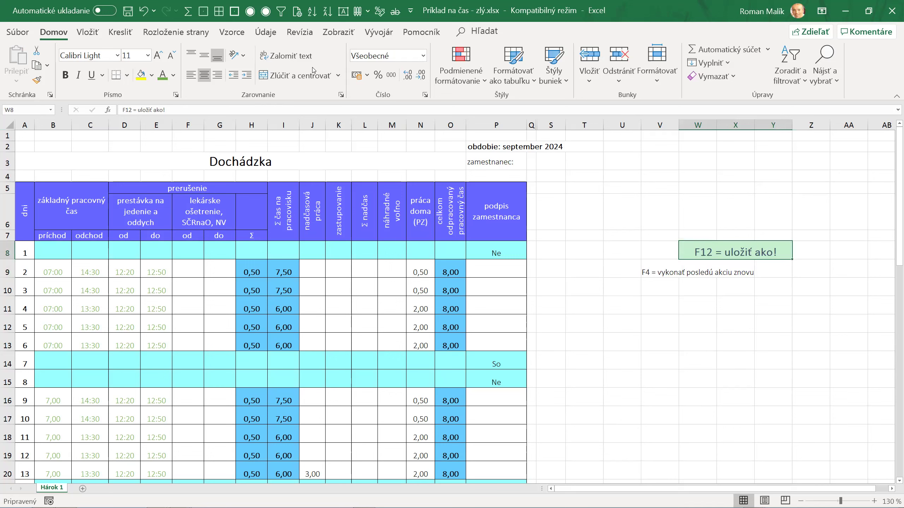
- Unmerge the F12 note's cells and widen column W to fit the notes
click(283, 79)
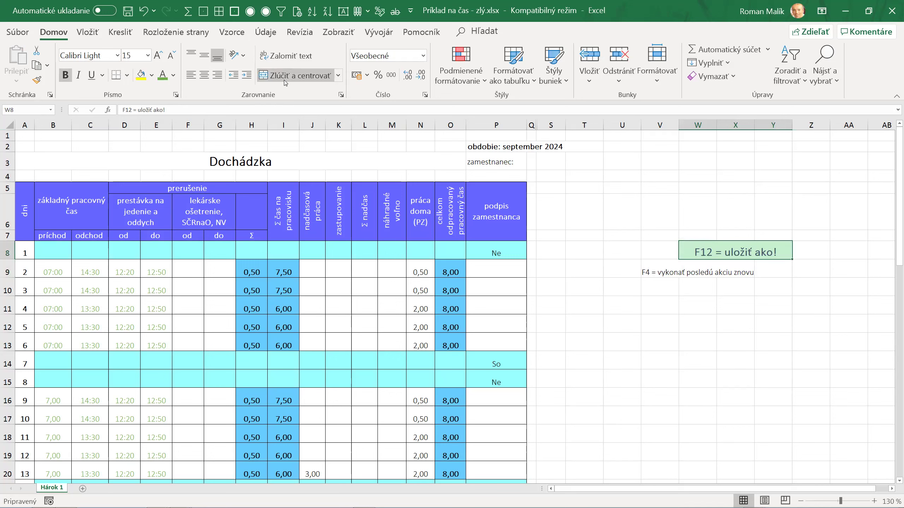
click(576, 176)
drag(717, 125, 809, 125)
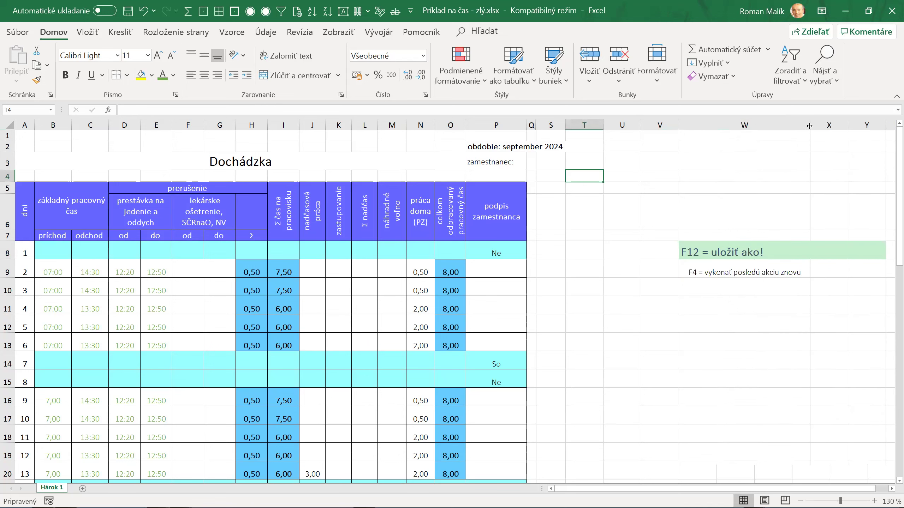
click(730, 258)
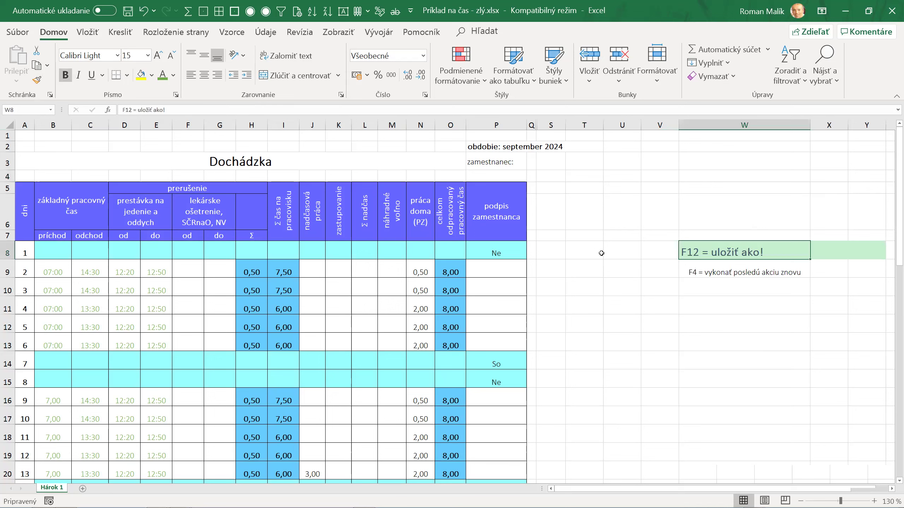
click(691, 270)
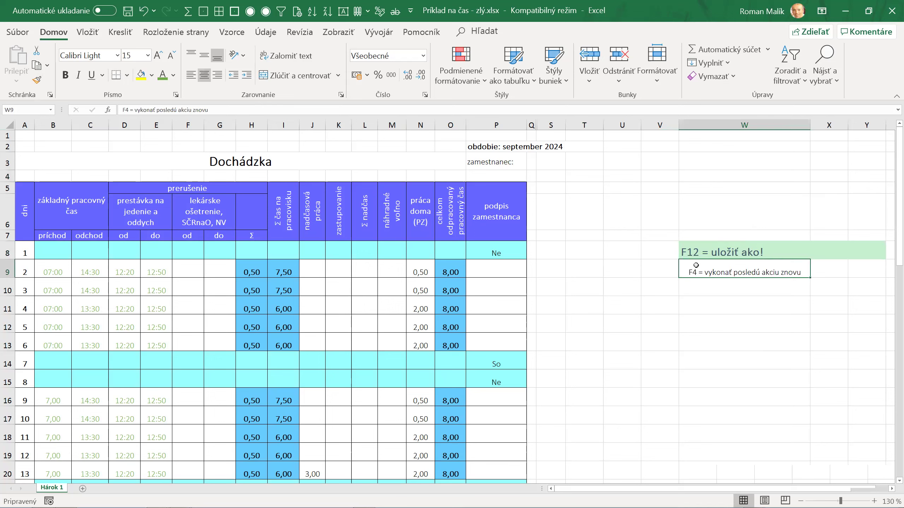
- Format-paint the F12 note's larger green styling onto the F4 note in W9
click(699, 254)
click(36, 81)
click(731, 270)
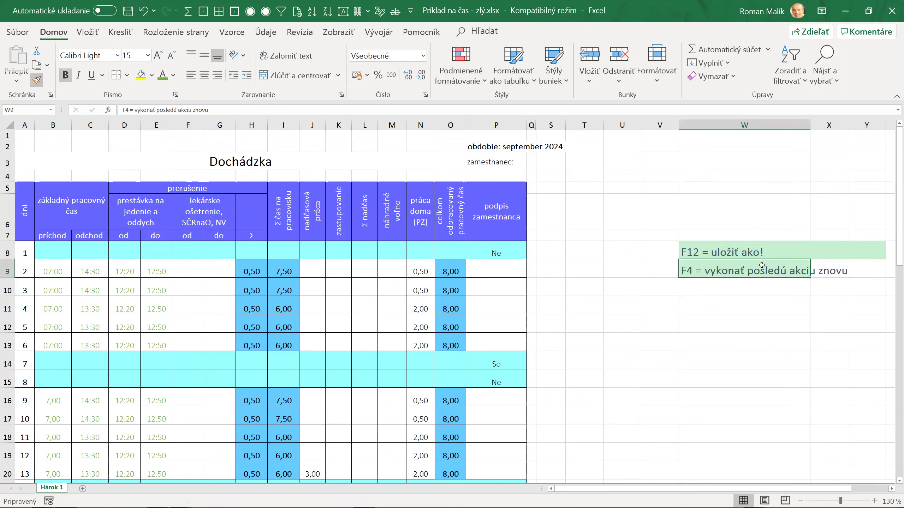
drag(835, 251, 747, 250)
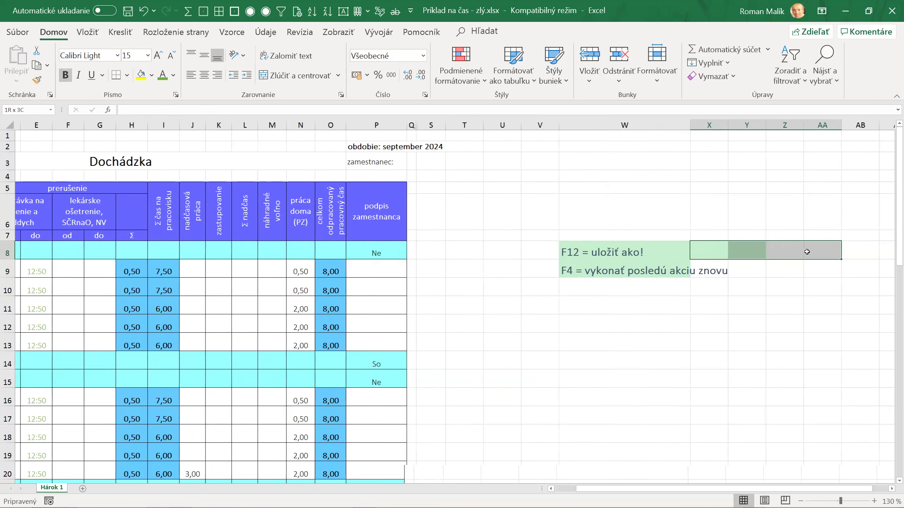
right_click(746, 250)
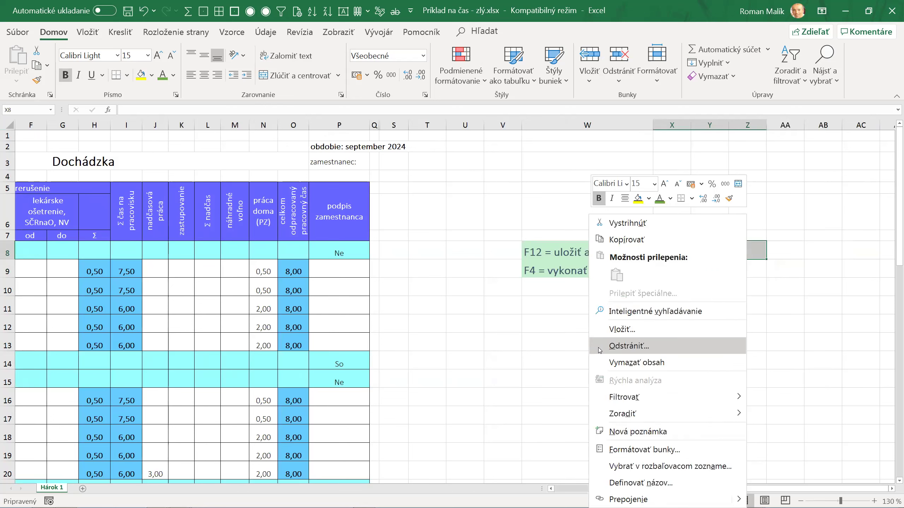
- Delete the empty cells beside the notes, shifting left, and autofit the notes column
click(612, 347)
key(Return)
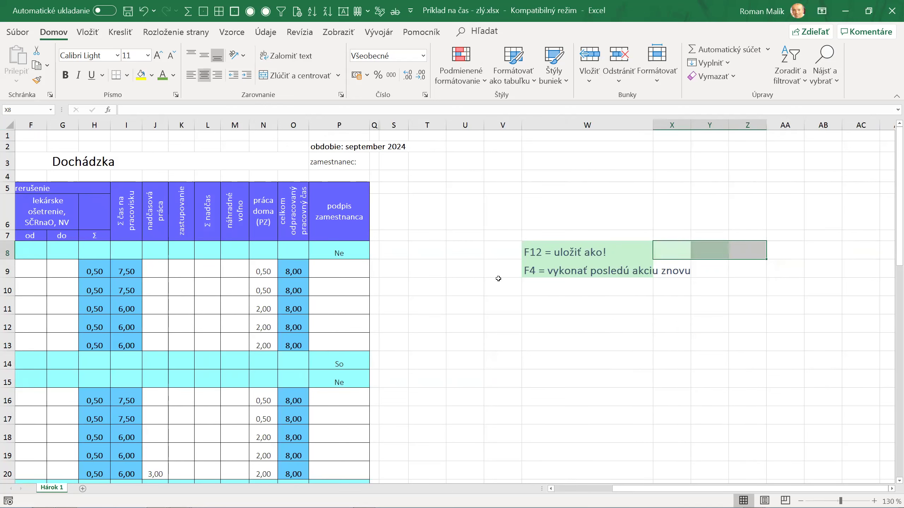
double_click(650, 124)
- Delete empty columns T through V so both notes sit in column T
drag(496, 126, 434, 123)
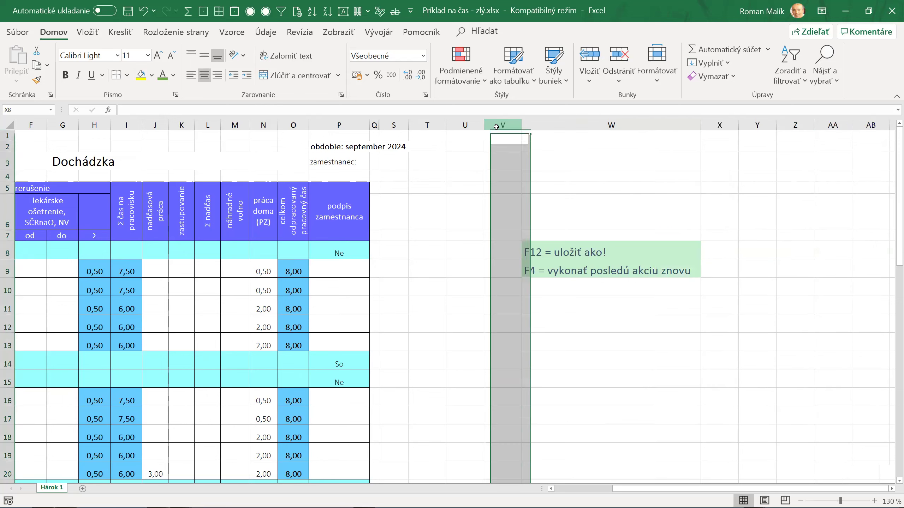
right_click(434, 123)
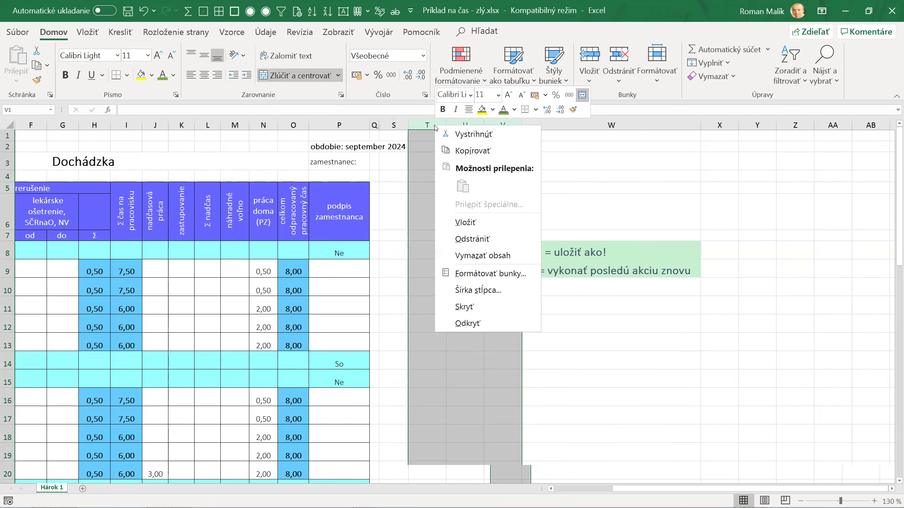
click(472, 239)
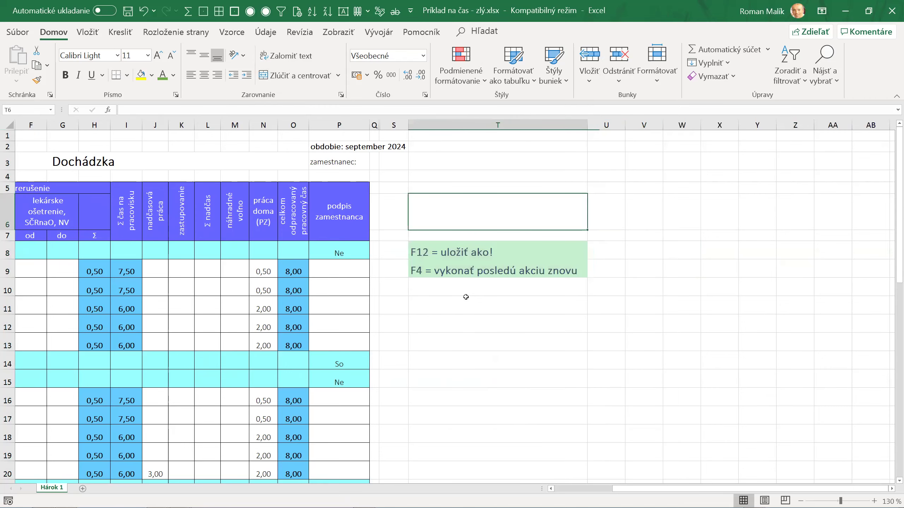
click(484, 309)
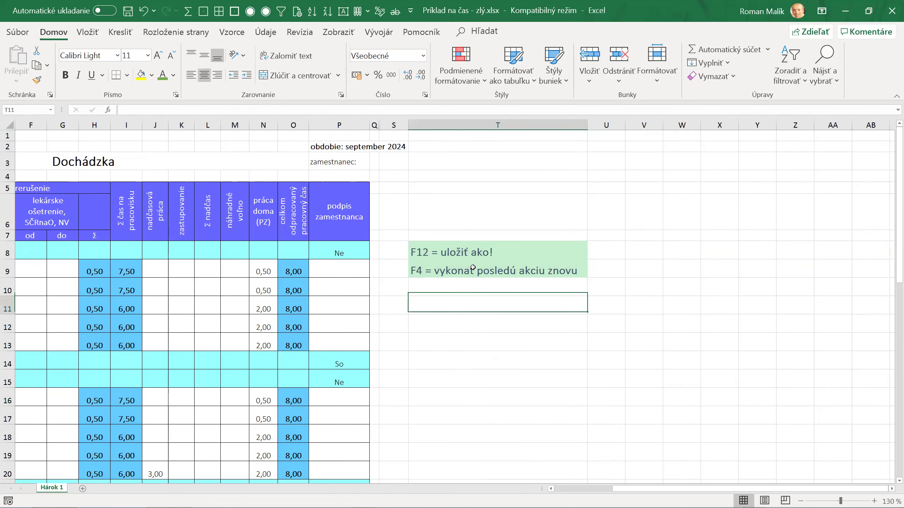
click(472, 271)
key(Home)
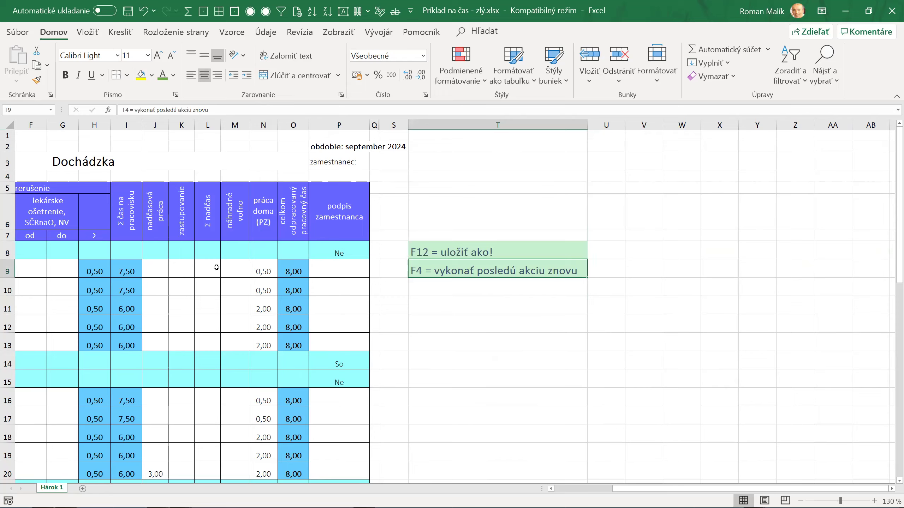
- Copy E9's time formatting onto the doctor-visit cells F9:G13
scroll(245, 281, down, 1)
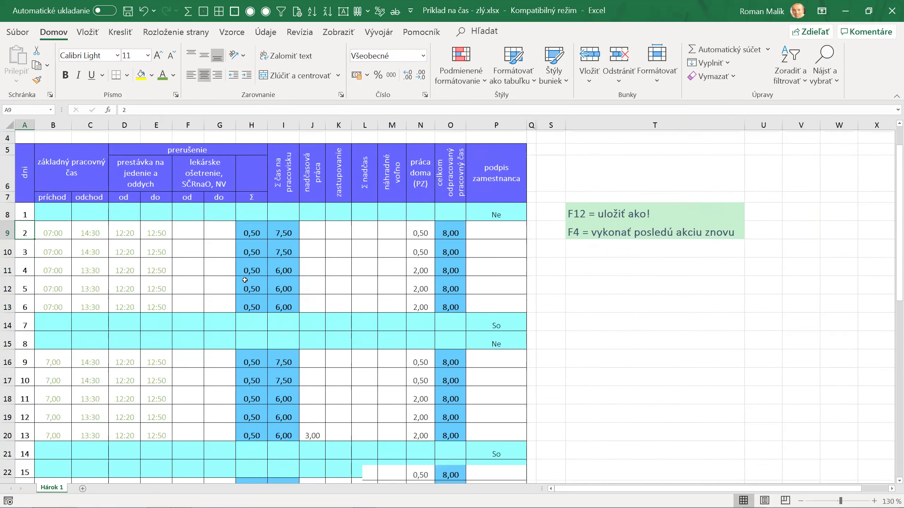
key(ctrl+b)
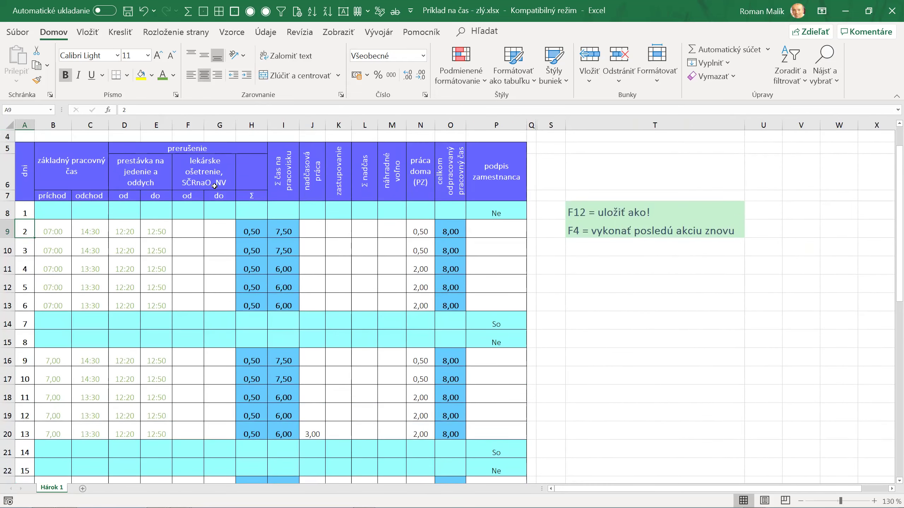
click(166, 231)
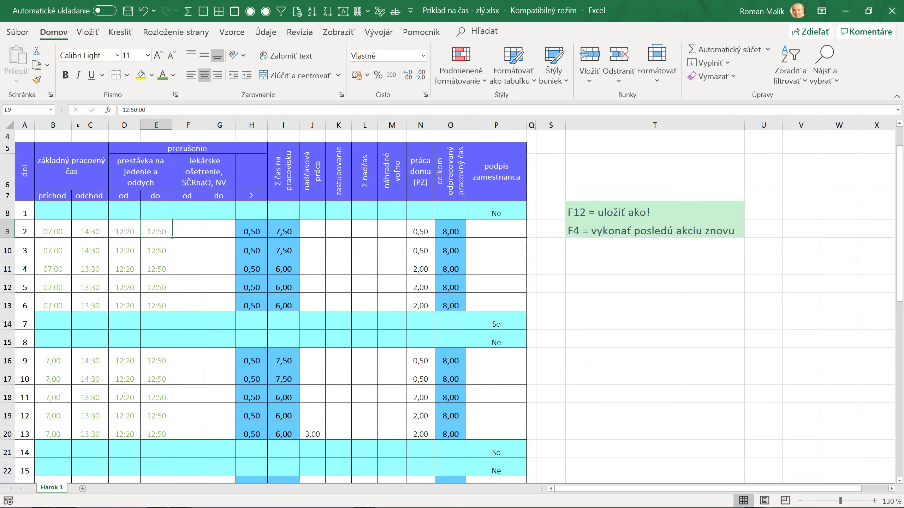
click(37, 80)
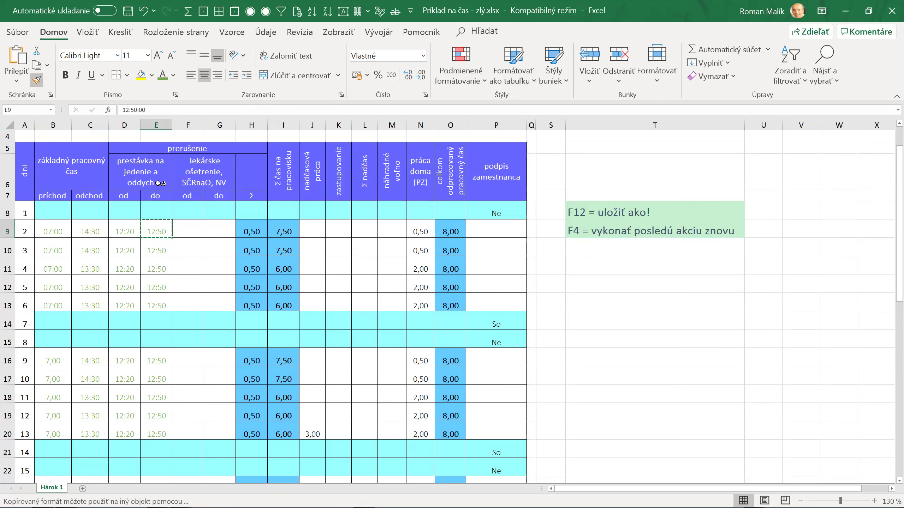
drag(192, 228, 205, 307)
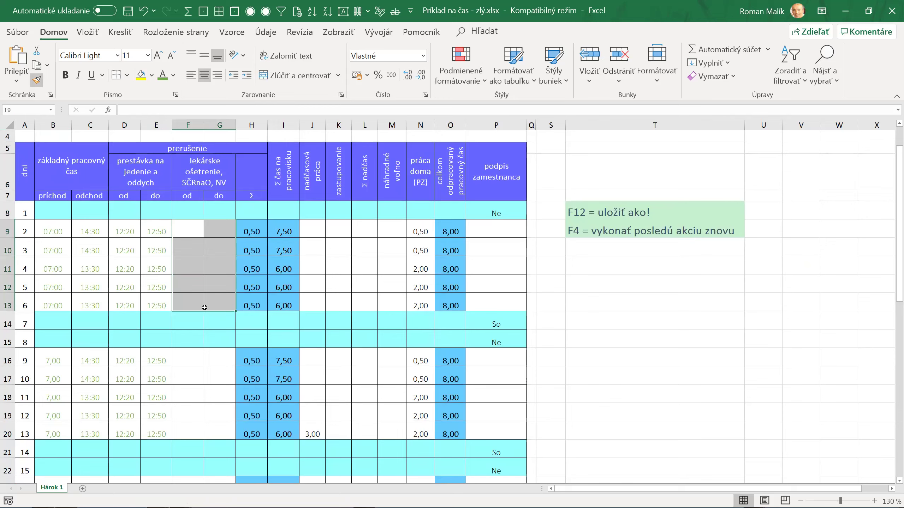
- Paint the F10:G13 formatting onto F16:G20, F23:G27 and F30:G34
scroll(199, 320, down, 3)
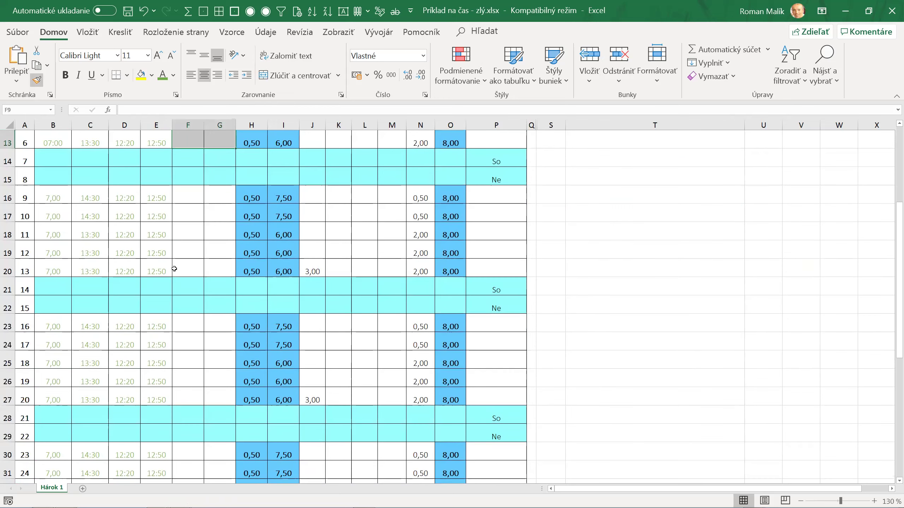
drag(174, 269, 32, 93)
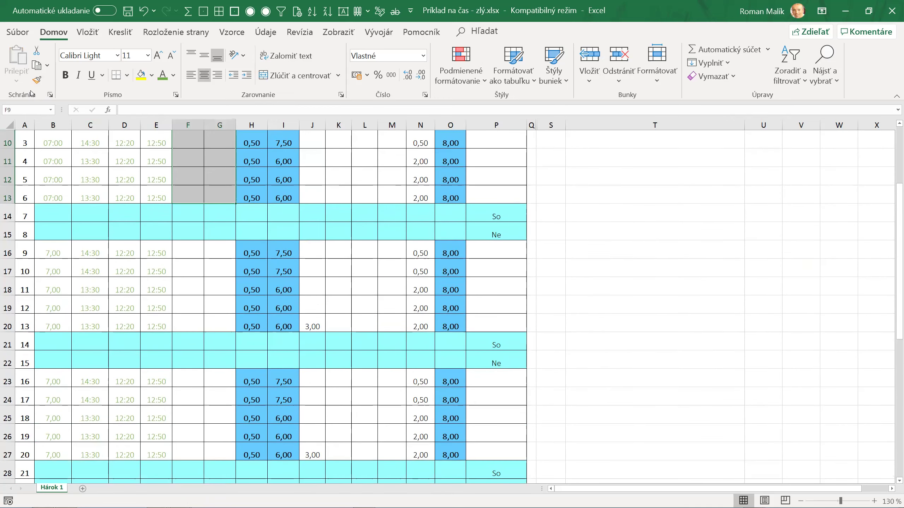
click(37, 80)
click(38, 80)
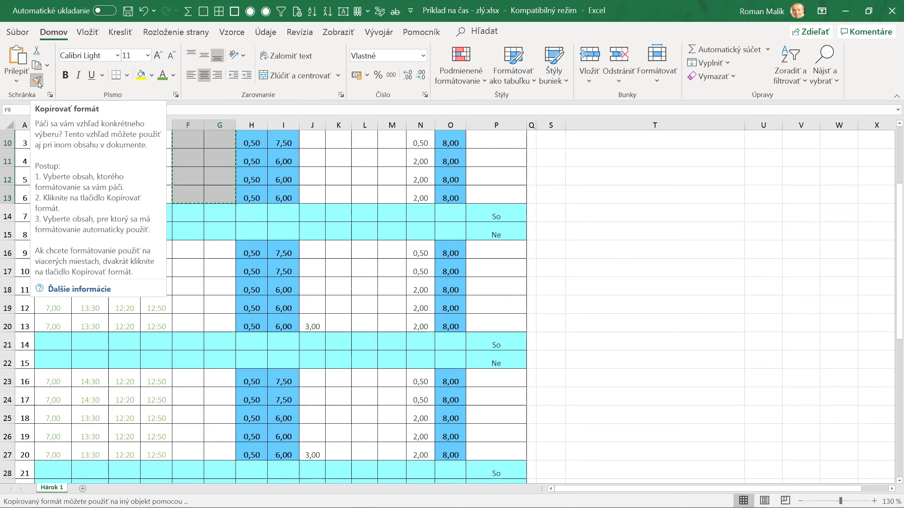
click(185, 251)
click(187, 380)
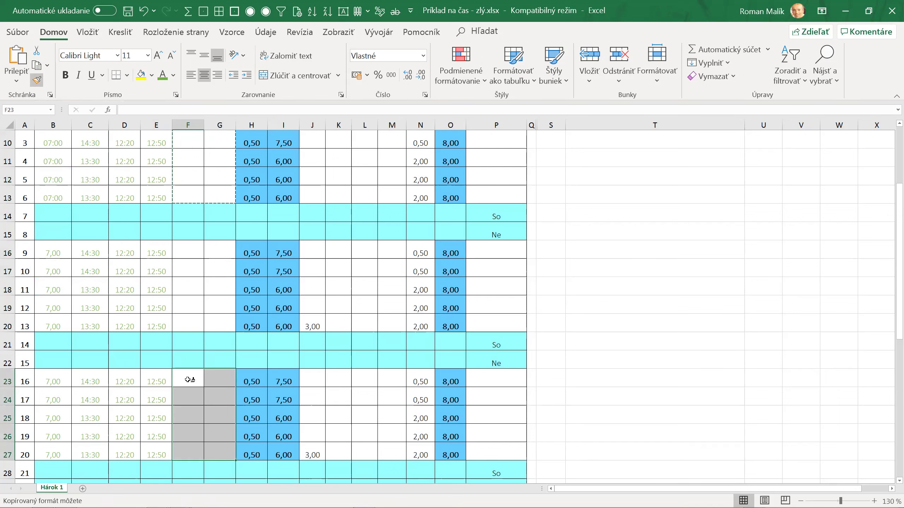
scroll(188, 380, down, 2)
scroll(188, 380, down, 3)
click(189, 232)
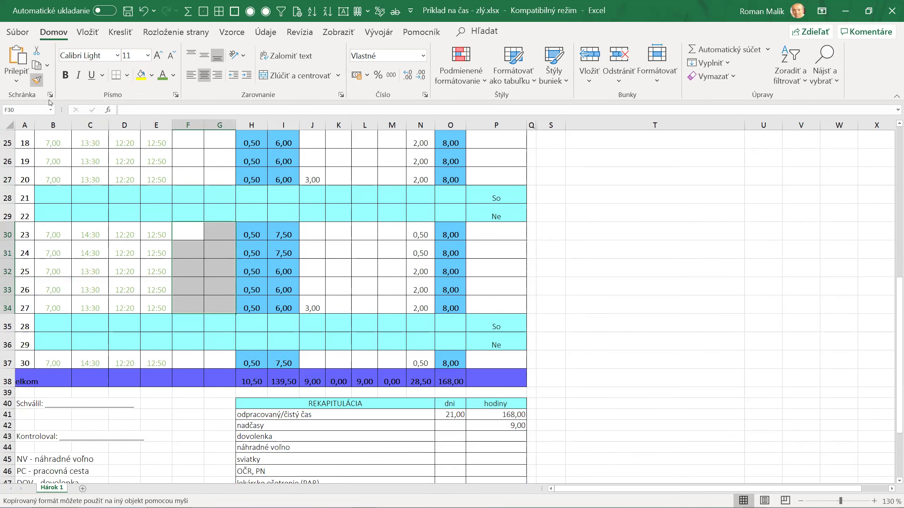
click(37, 79)
- Copy F34:G34's formatting onto day 30's doctor-visit cells F37:G37
click(189, 306)
drag(189, 306, 217, 306)
click(36, 79)
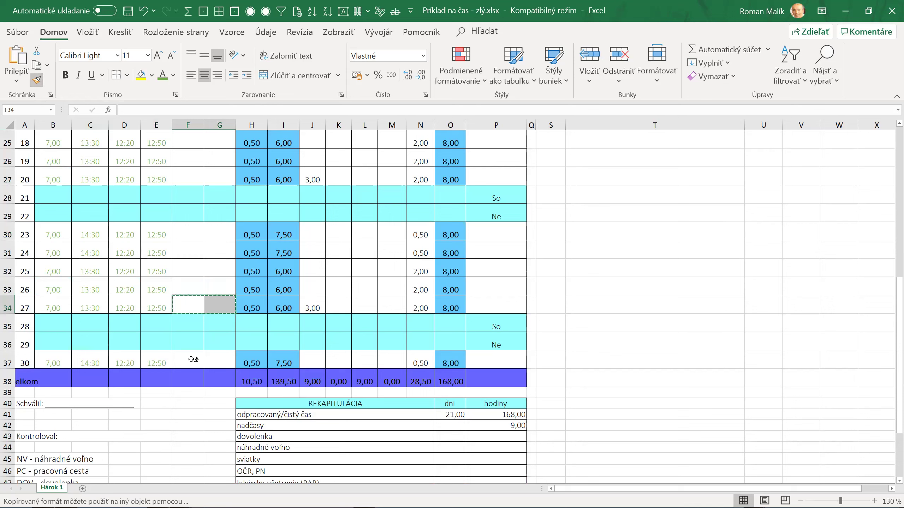
click(192, 359)
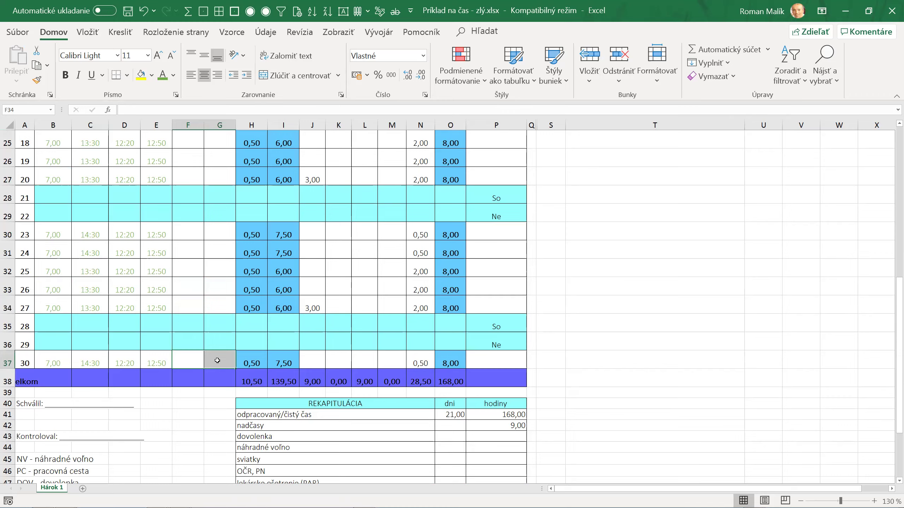
scroll(216, 355, up, 5)
scroll(210, 249, up, 3)
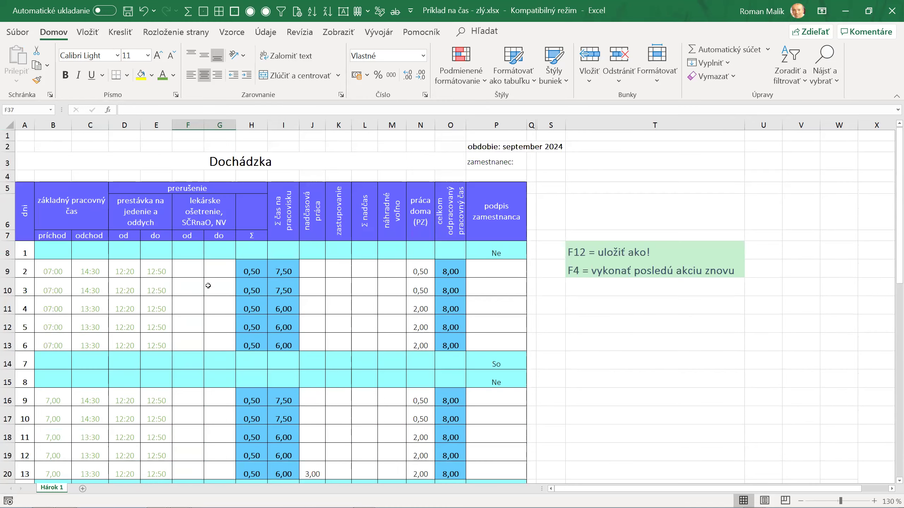
- Enter 10:00 in F9 and 11:00 in G9 as day 2's doctor visit
click(187, 270)
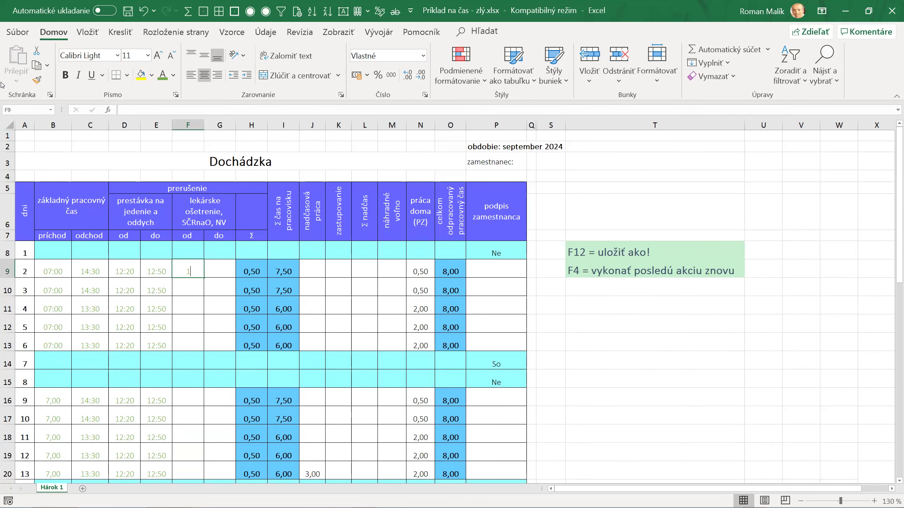
text(0)
key(Tab)
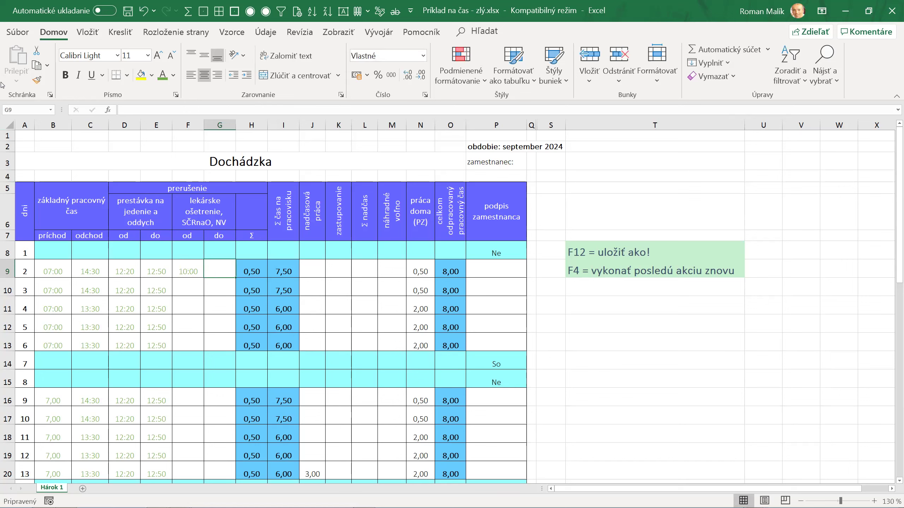
text(11:00)
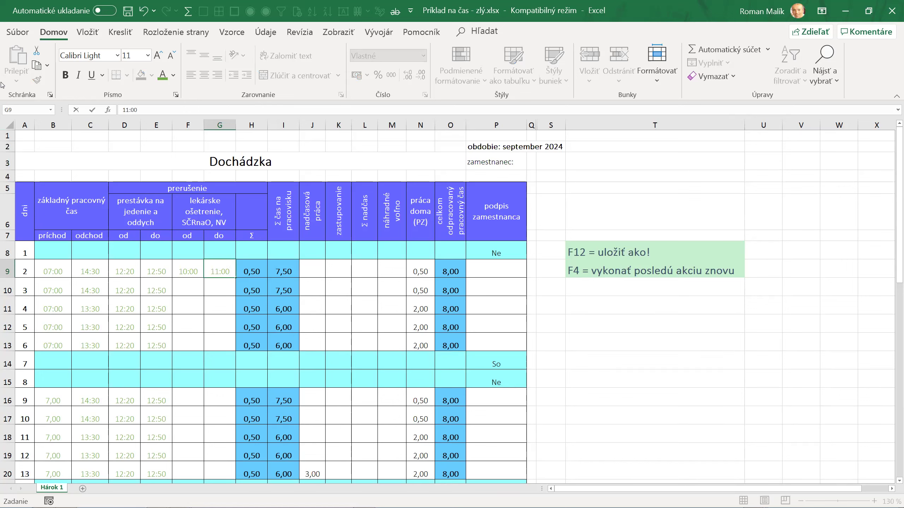
key(Return)
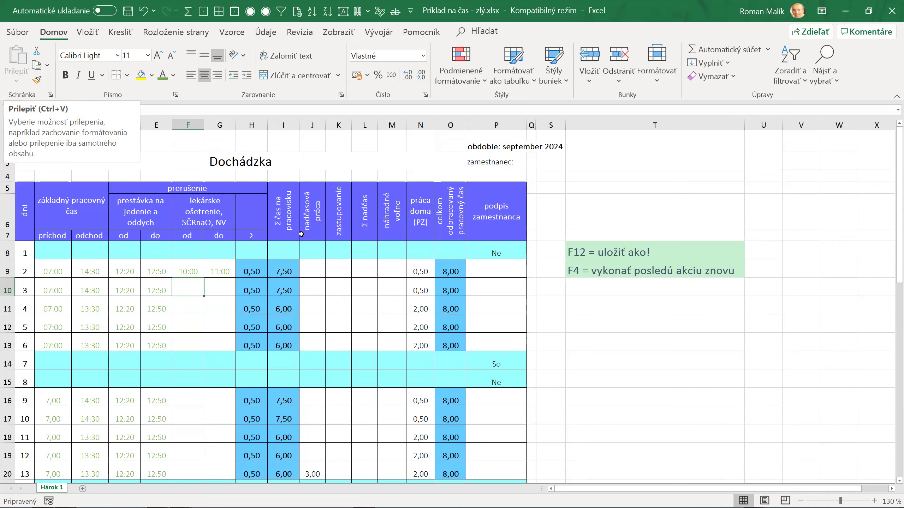
- Paste the copied contents into H9:I13 and check the Σ headers of columns H and I
drag(253, 274, 289, 332)
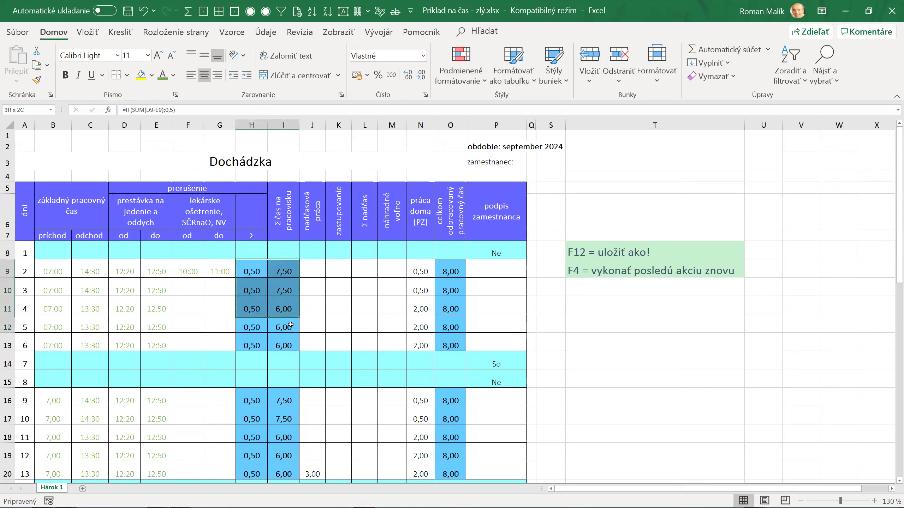
key(ctrl+v)
click(254, 236)
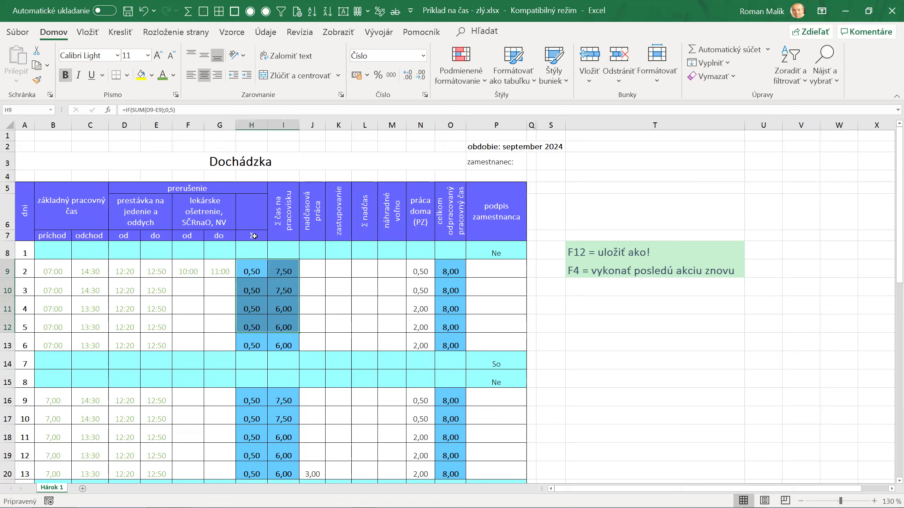
click(201, 188)
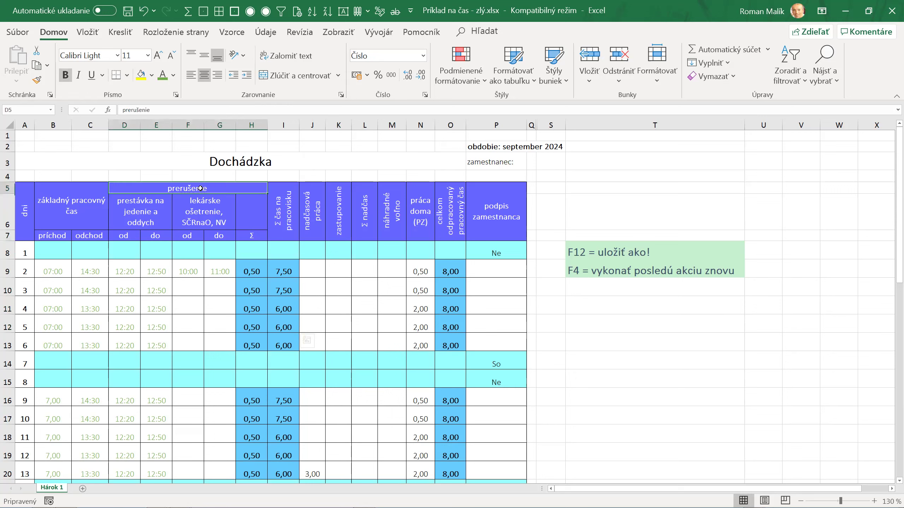
click(256, 218)
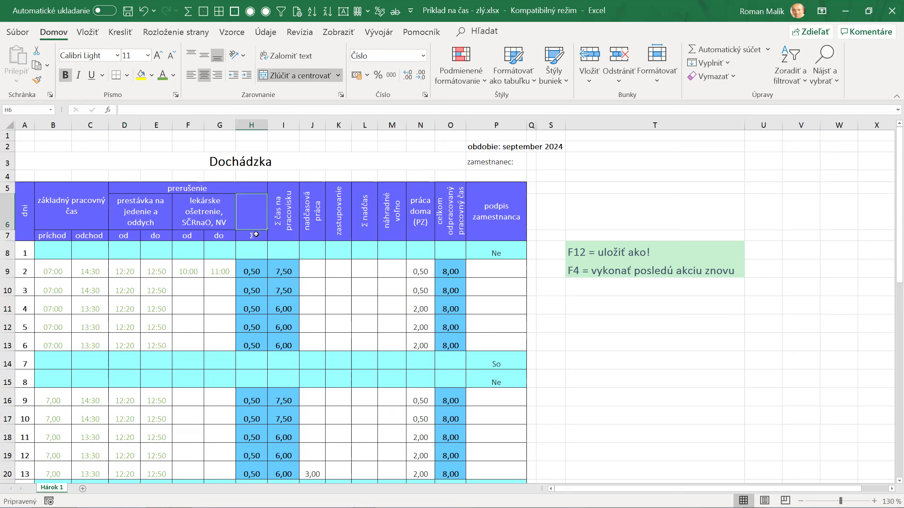
click(256, 236)
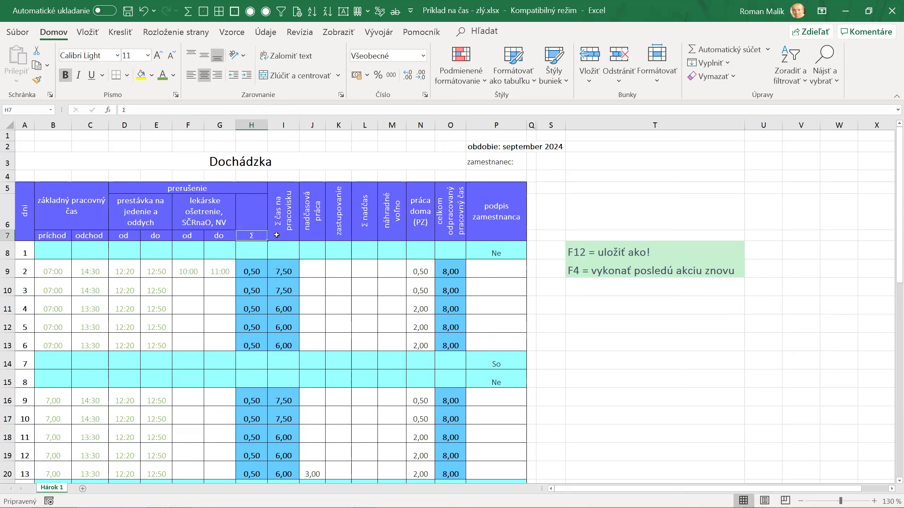
click(276, 235)
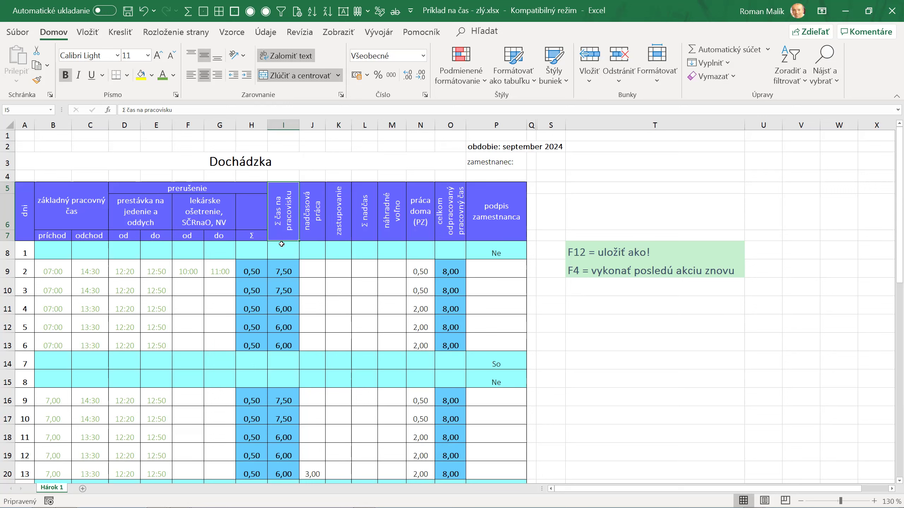
- Inspect the row 9 break and workplace-time formulas, then select columns H–I from row 9 down
click(281, 272)
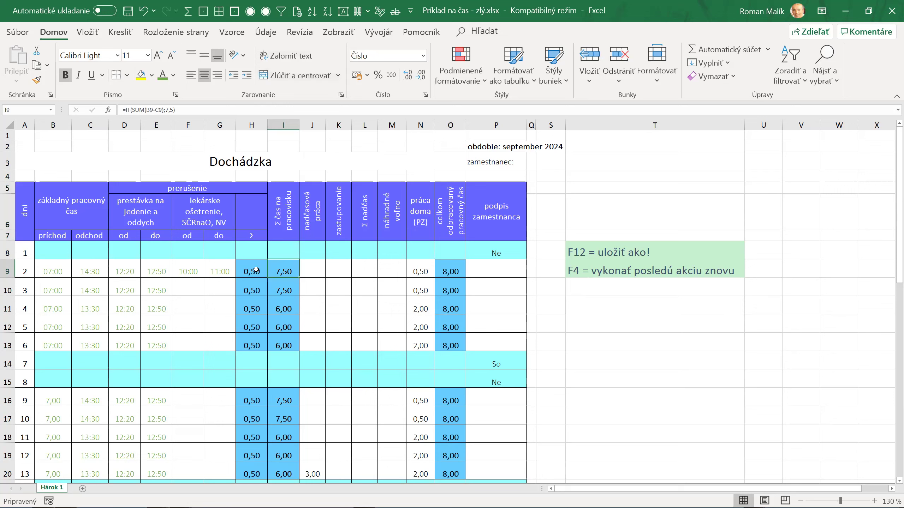
mouse_move(286, 272)
mouse_down()
mouse_move(265, 272)
mouse_move(284, 272)
mouse_up()
click(253, 272)
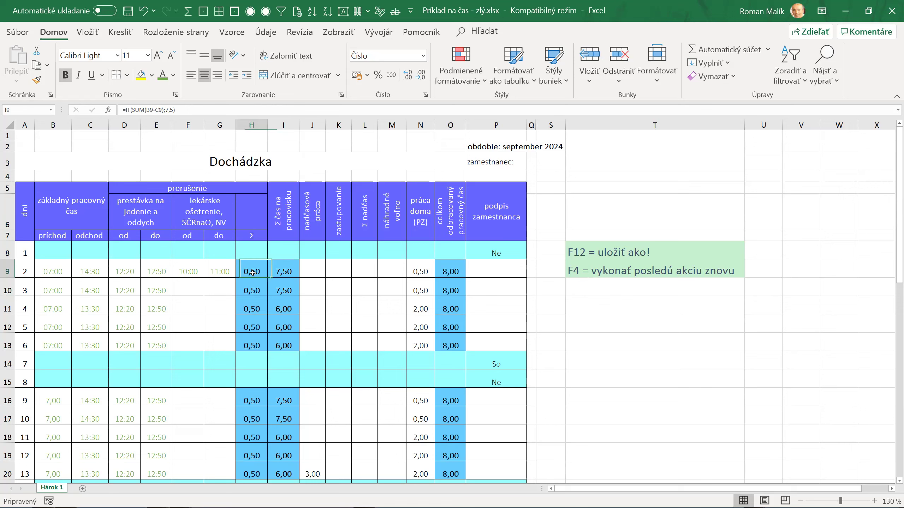
click(279, 271)
click(260, 267)
mouse_move(264, 278)
mouse_down()
mouse_move(282, 338)
mouse_move(263, 493)
mouse_up()
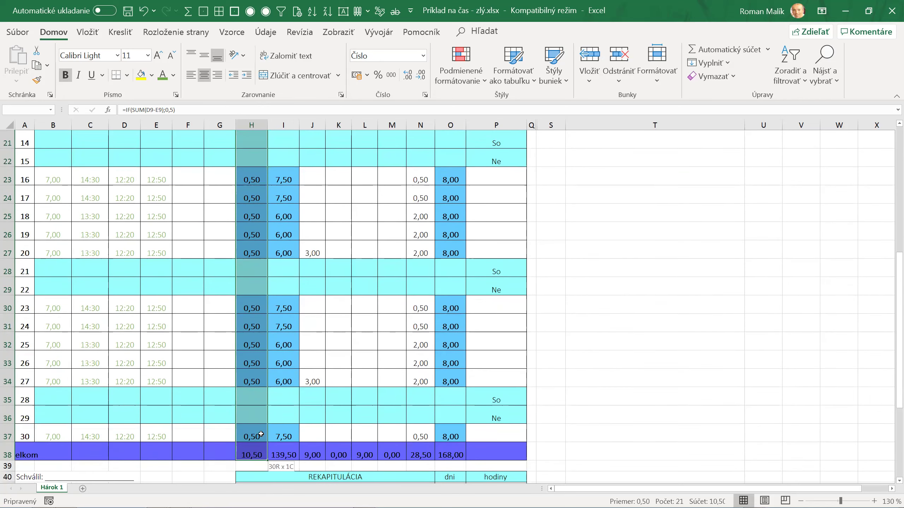
- Clear the values in H9:I37 and the =SUM(I9+N9) formulas in O9:O37
drag(263, 493, 270, 436)
key(Delete)
scroll(270, 436, up, 7)
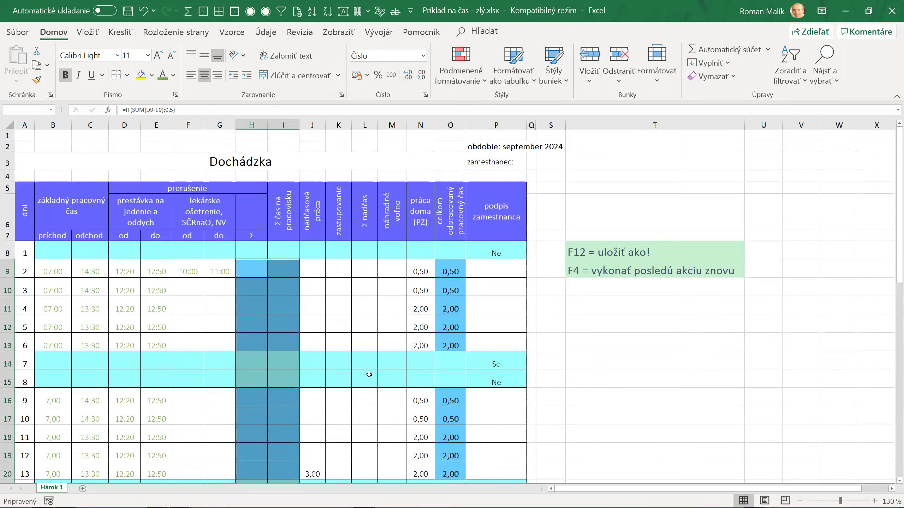
click(450, 271)
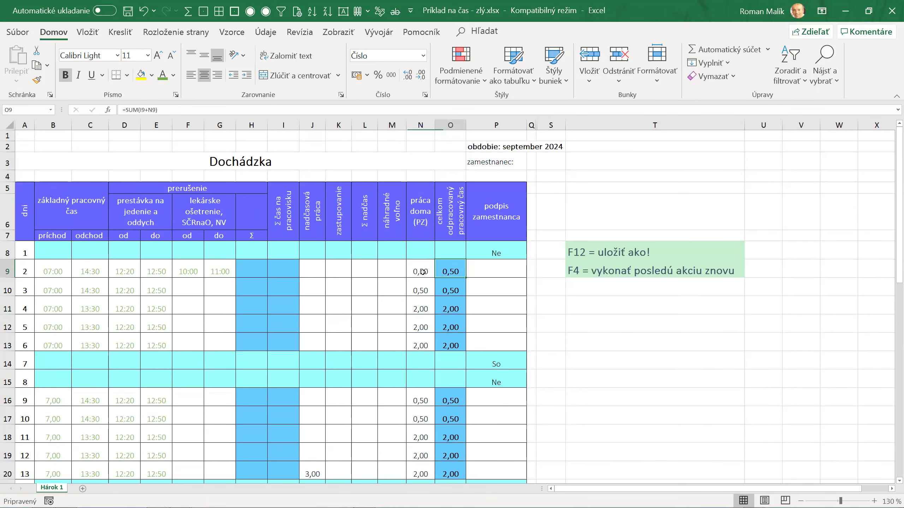
drag(452, 281, 454, 458)
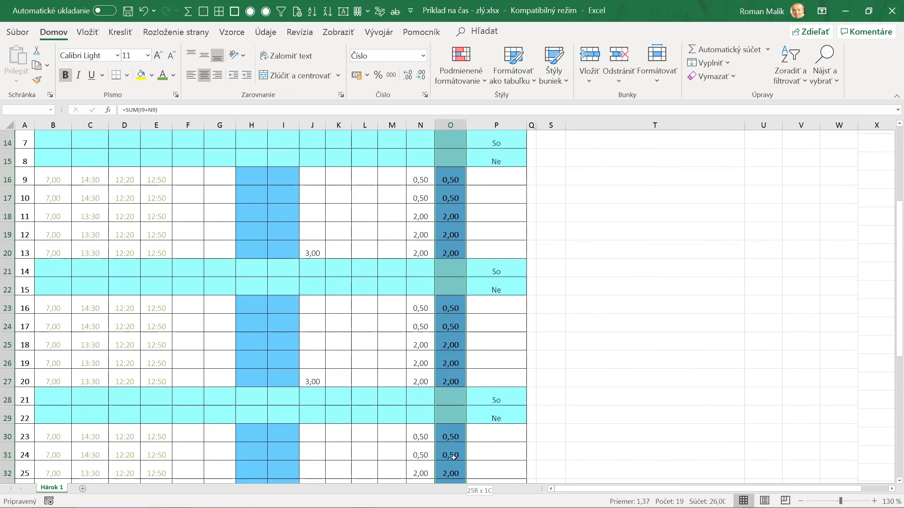
drag(454, 457, 457, 425)
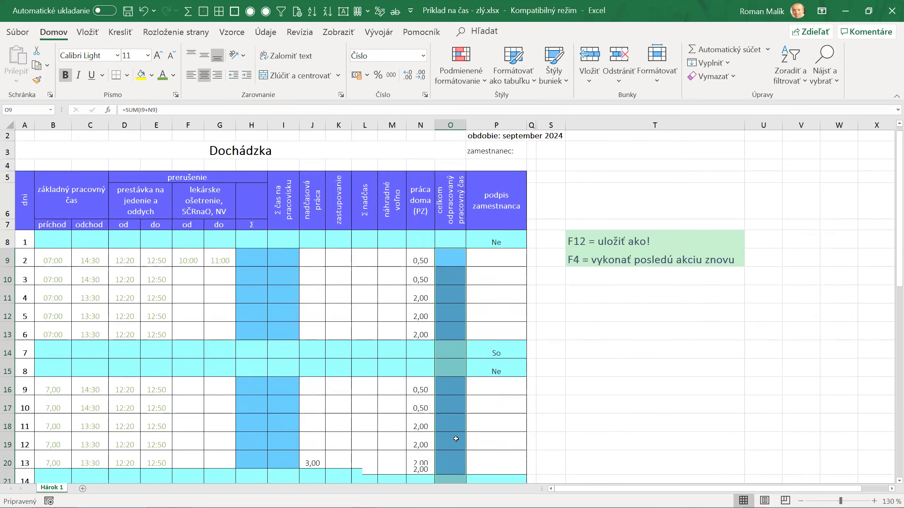
scroll(456, 430, up, 7)
key(Delete)
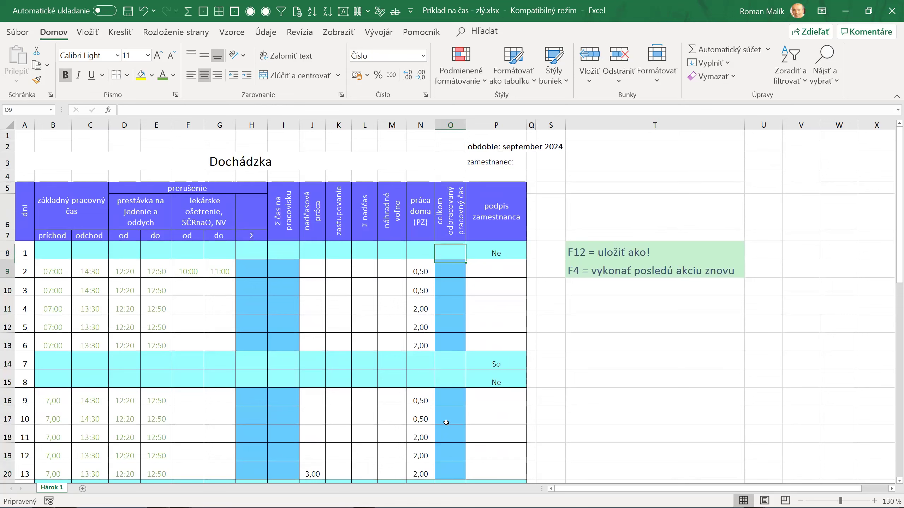
key(Left)
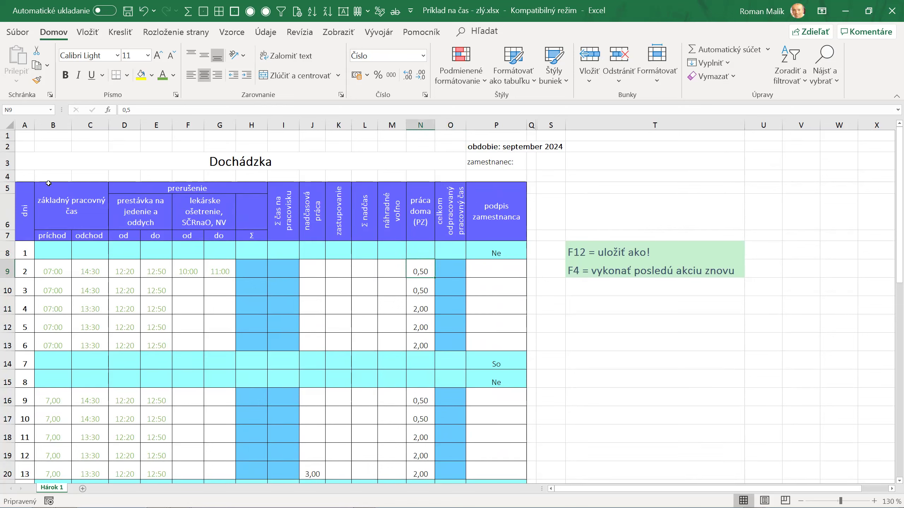
- Enter 00:50 in N9 and give it G9's hh:mm format with Format Painter
text(00:50)
key(Return)
key(Up)
click(221, 270)
click(36, 80)
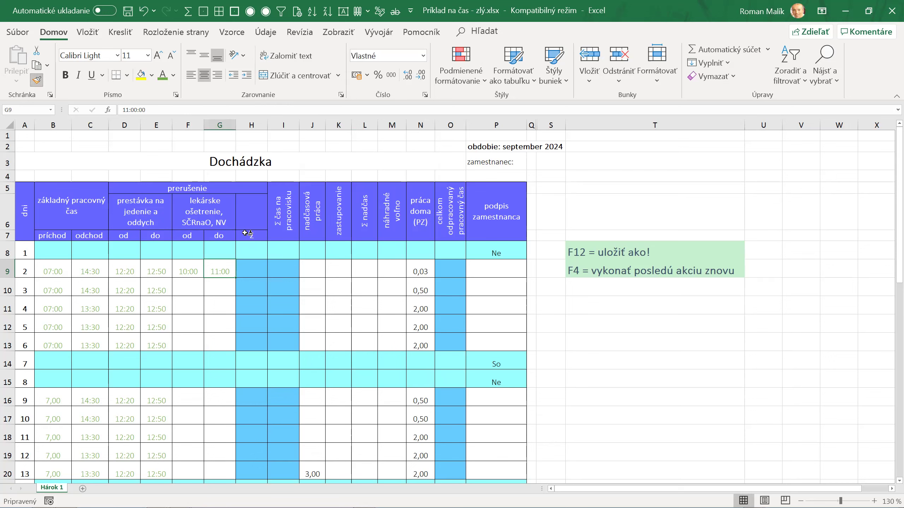
click(419, 271)
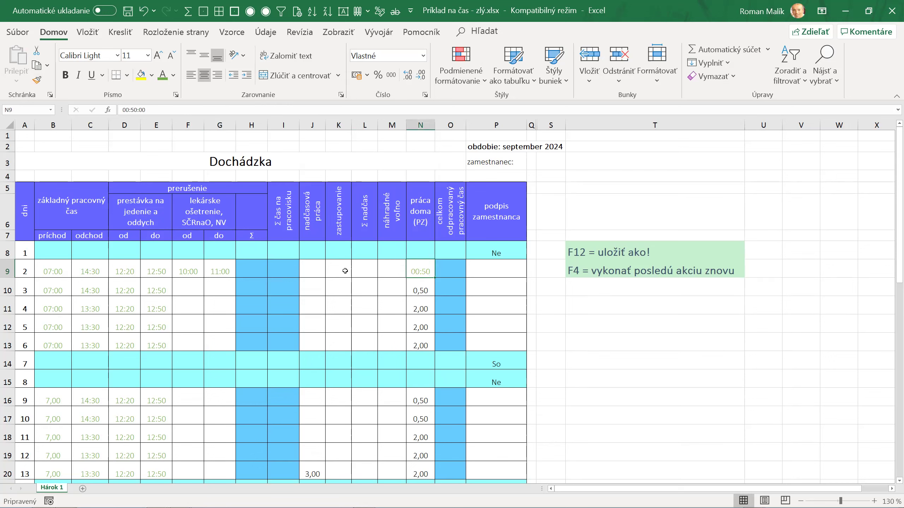
- Copy the 00:50 entry from N9 into N10
key(Return)
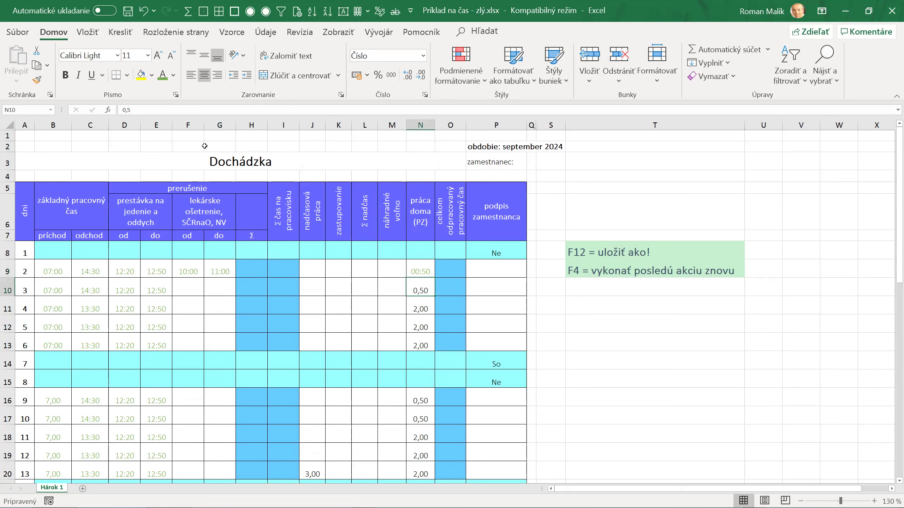
key(Up)
key(ctrl+c)
key(Down)
key(ctrl+v)
key(Down)
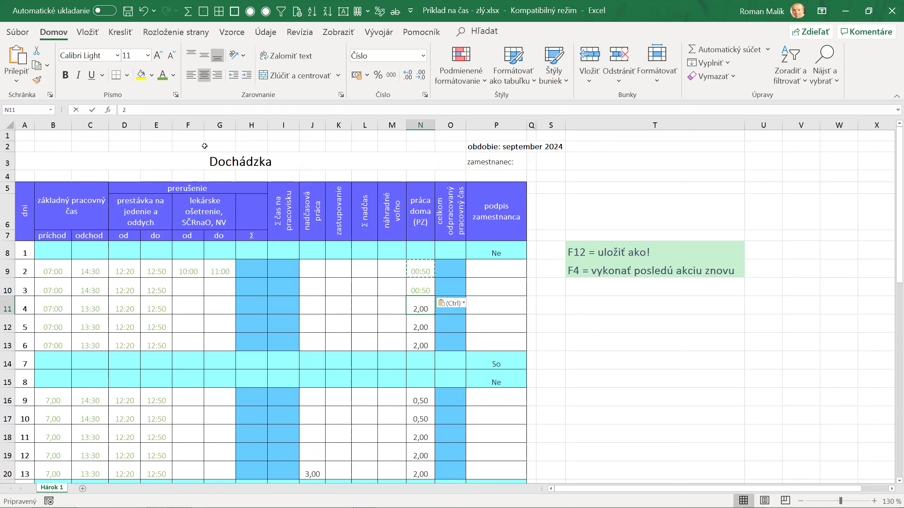
- Enter 2: in N11, apply the hh:mm format to N11:N13 and fill it down to N13
text(2:)
key(Return)
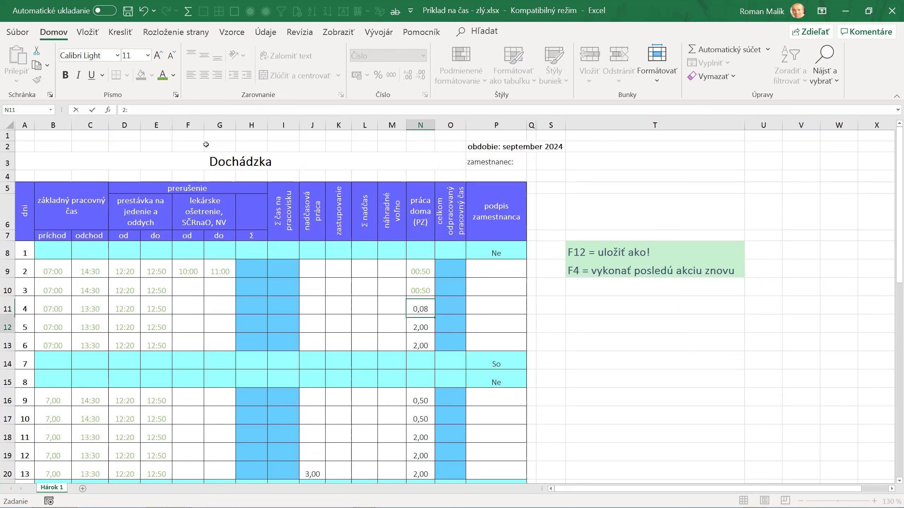
key(Up)
key(Up)
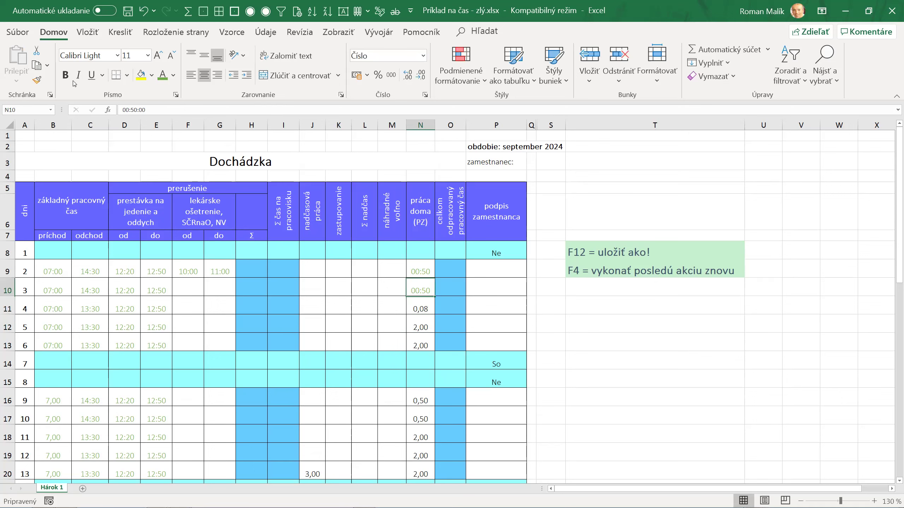
click(36, 79)
drag(421, 308, 421, 345)
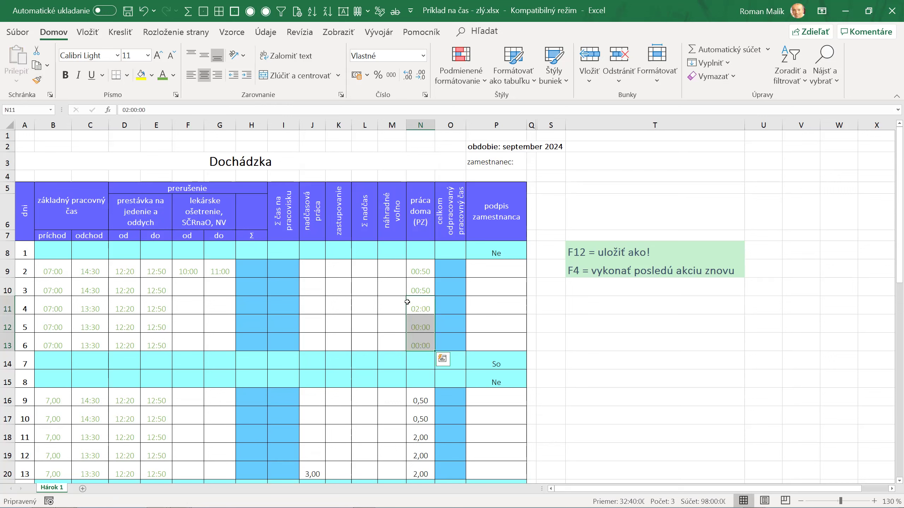
click(420, 305)
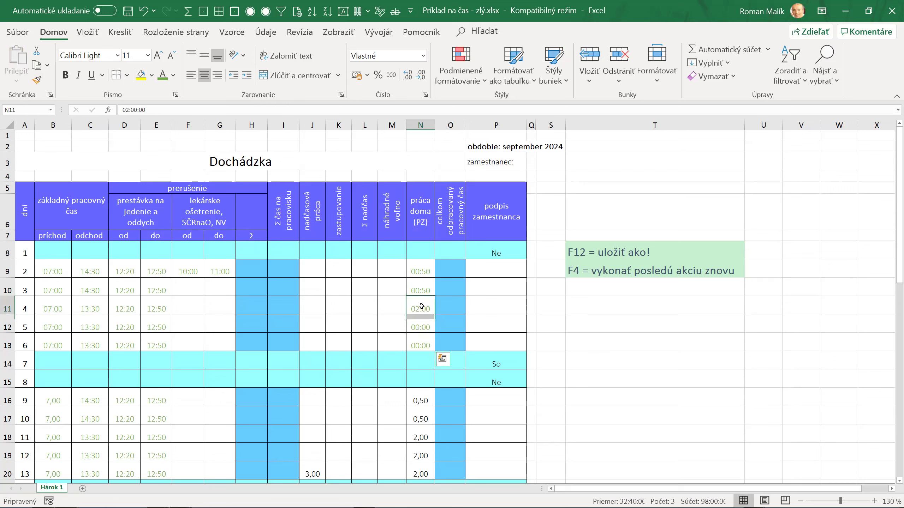
drag(435, 314, 435, 346)
scroll(424, 398, down, 3)
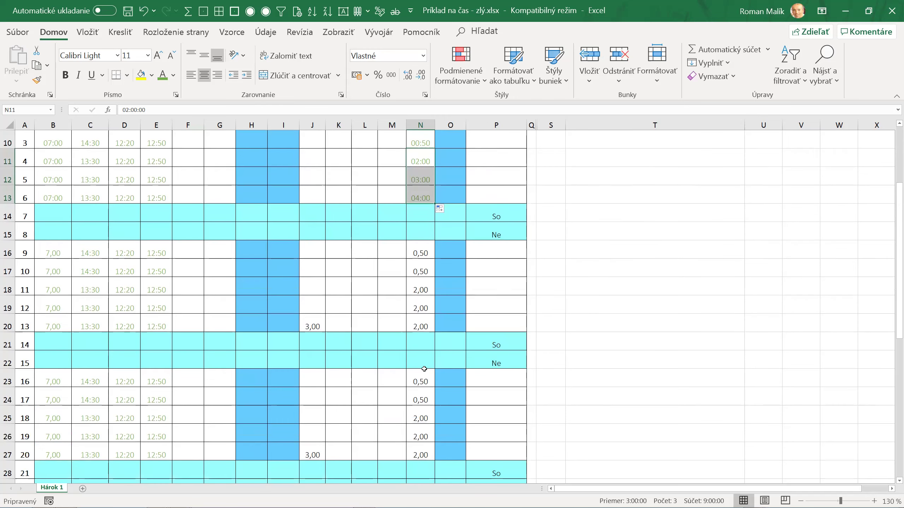
scroll(424, 369, up, 3)
click(423, 272)
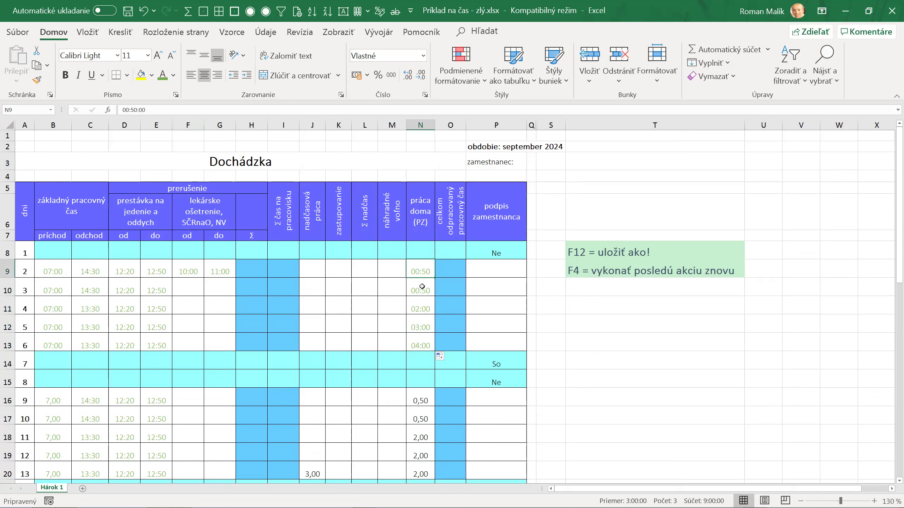
drag(422, 287, 422, 340)
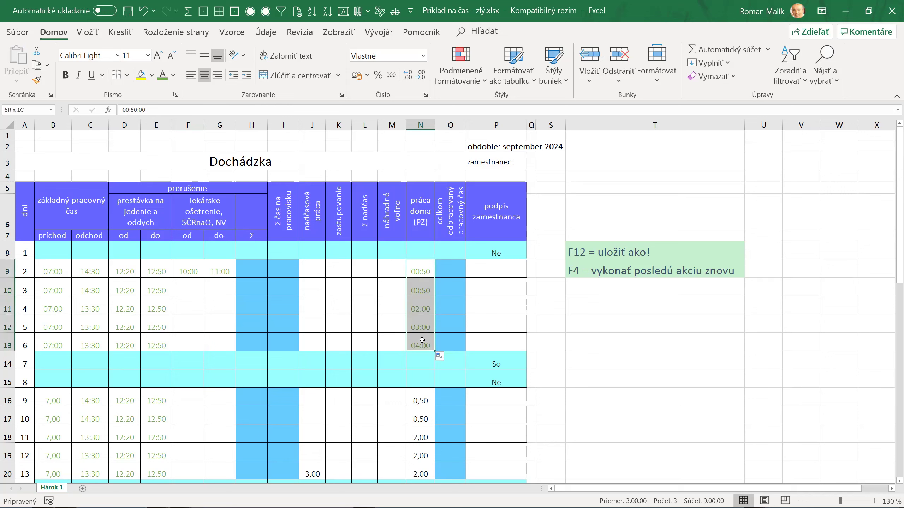
- Correct N12 to 02:00 and copy it into N13
click(414, 324)
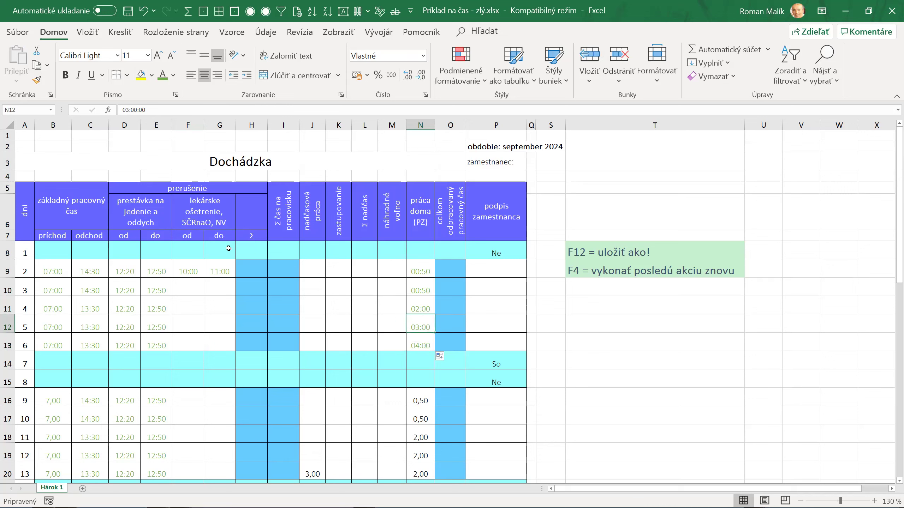
text(2)
key(ctrl+Return)
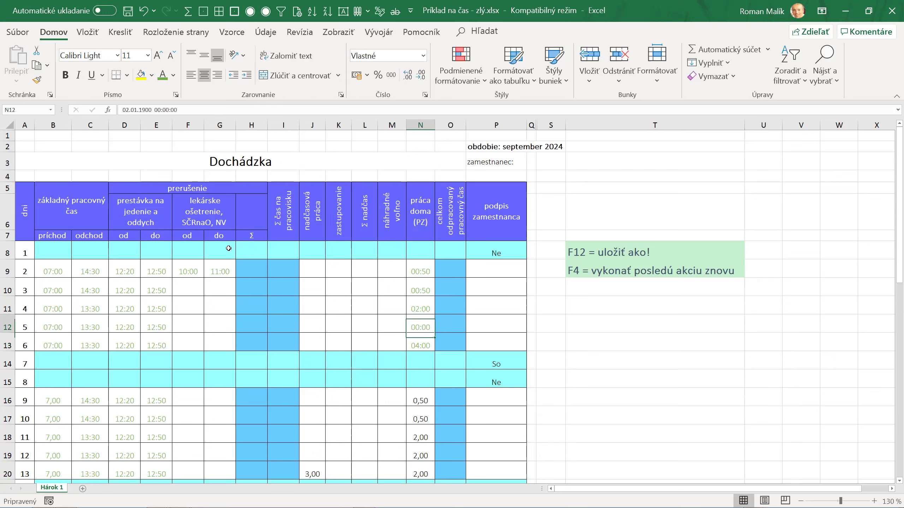
text(2:0)
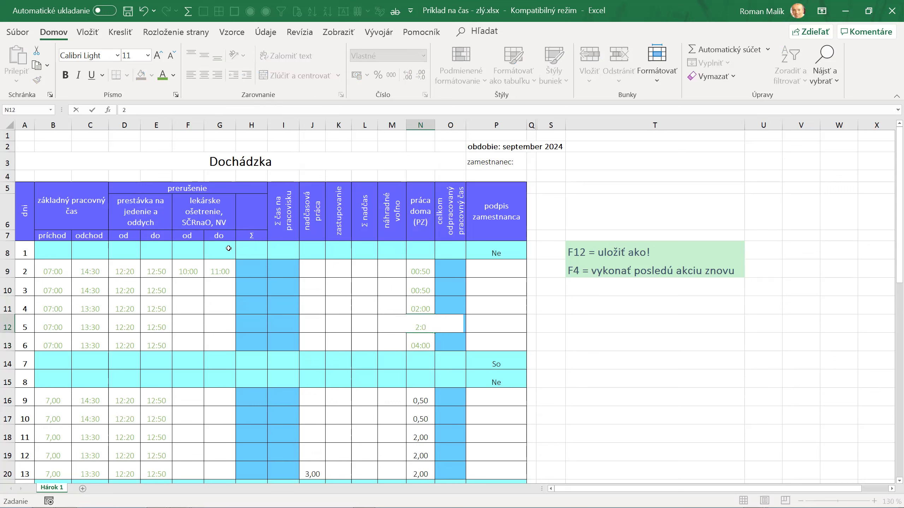
text(0)
key(ctrl+Return)
key(ctrl+c)
key(Down)
key(ctrl+v)
- Copy the week's times N9:N13 into N16:N20, N23:N27 and N30:N34, and 00:50 into N37
key(Up)
key(Up)
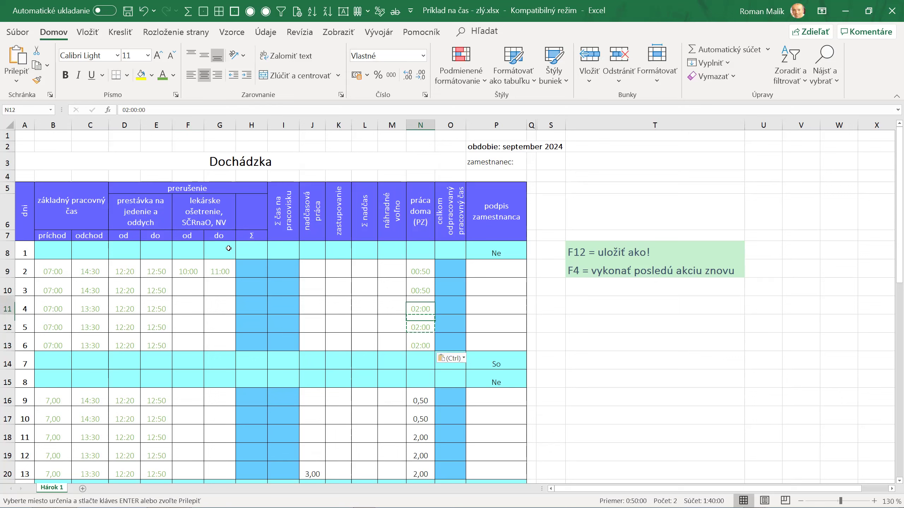
key(Up)
key(Up)
key(shift+Down)
key(shift+Down)
key(shift+Down)
key(shift+Down)
key(ctrl+c)
key(Down)
key(Down)
key(Down)
key(Down)
key(Down)
key(Down)
key(Down)
key(ctrl+v)
key(Down)
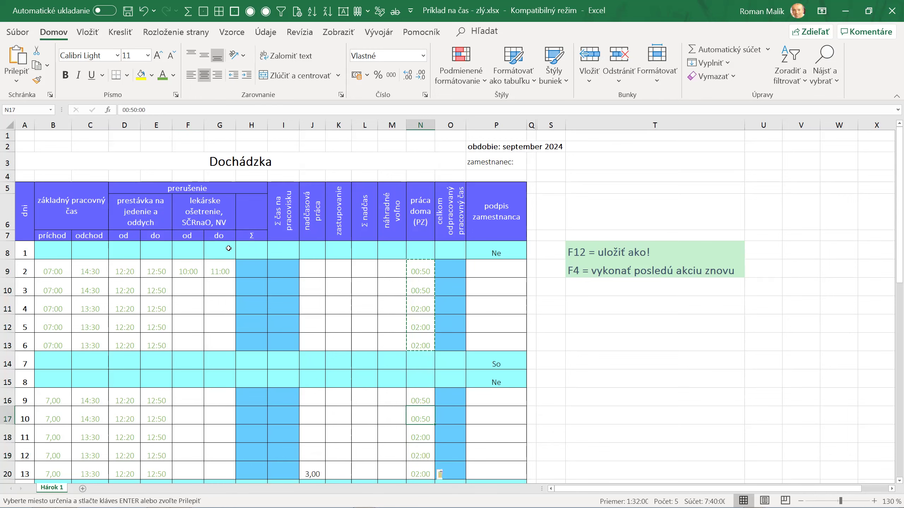
key(Down)
key(Down)
key(Down)
key(Down)
key(Down)
key(ctrl+v)
key(Down)
key(Down)
key(Down)
key(Down)
key(Down)
key(Down)
key(Down)
key(Down)
key(Down)
key(Up)
key(Up)
key(Up)
key(Right)
key(Right)
key(Right)
key(ctrl+v)
key(Down)
key(Down)
key(Down)
key(Up)
key(Up)
key(ctrl+c)
key(Down)
key(Down)
key(Down)
key(Down)
key(Down)
key(Down)
key(ctrl+v)
key(Down)
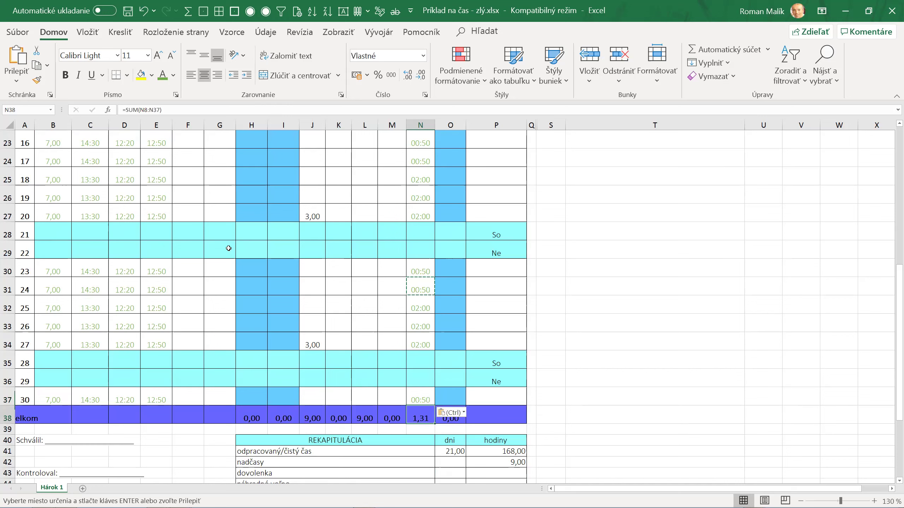
key(Left)
key(Left)
key(Left)
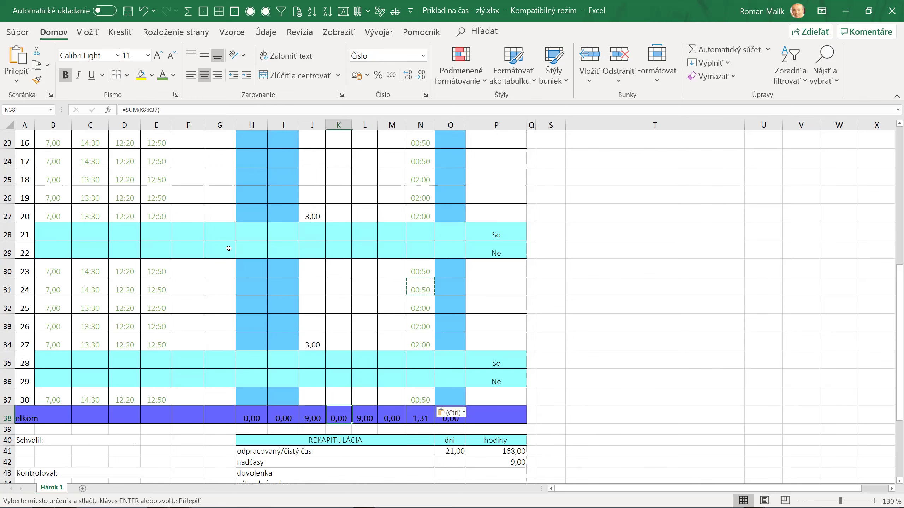
key(Up)
key(Left)
key(Left)
key(Left)
key(ctrl+Up)
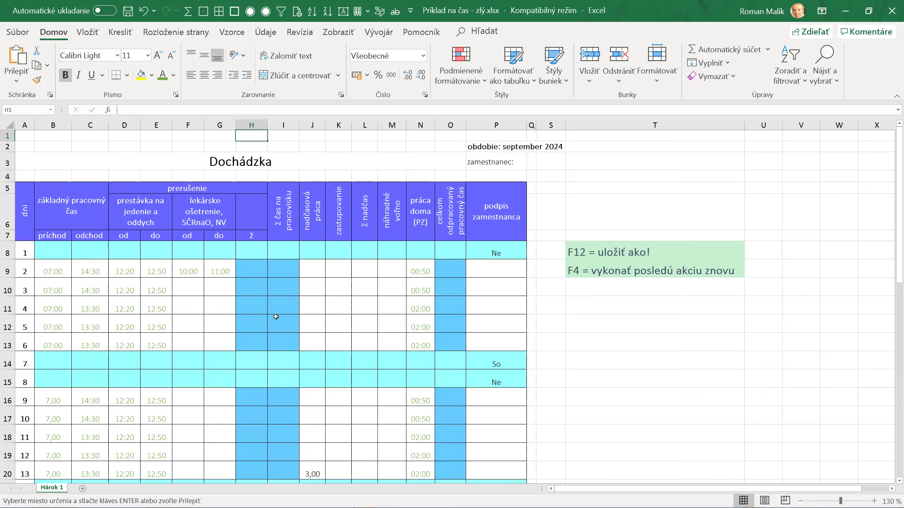
- Retype the D5 break header as PRERUŠENIE in 14-point text
click(256, 237)
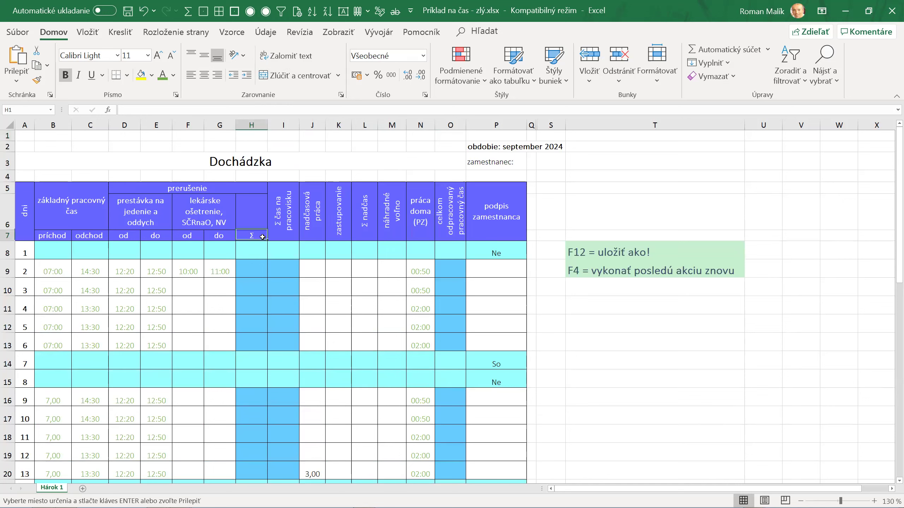
click(191, 187)
click(159, 55)
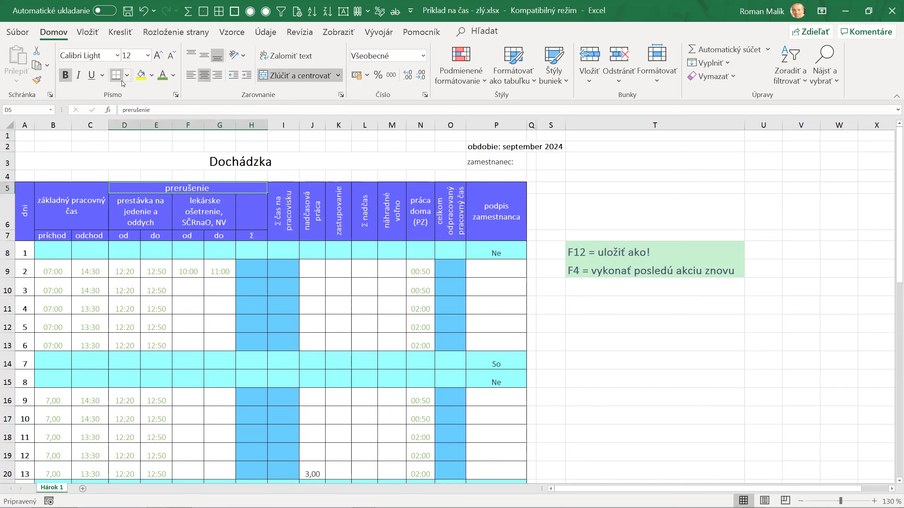
click(175, 94)
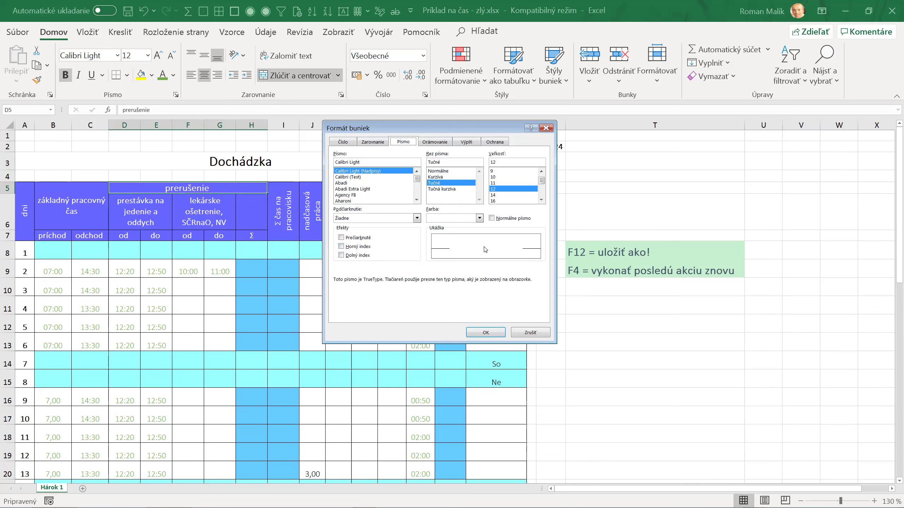
click(528, 333)
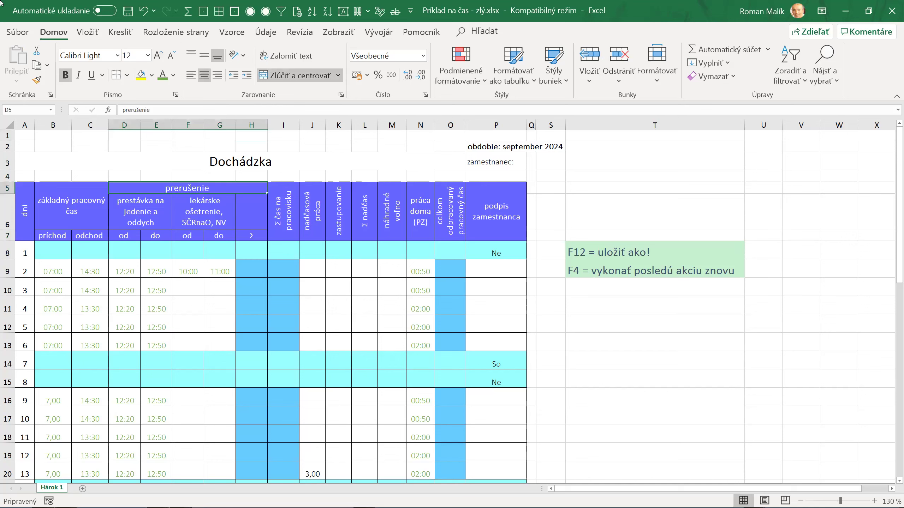
text(PRERUŠENIE)
key(ctrl+Return)
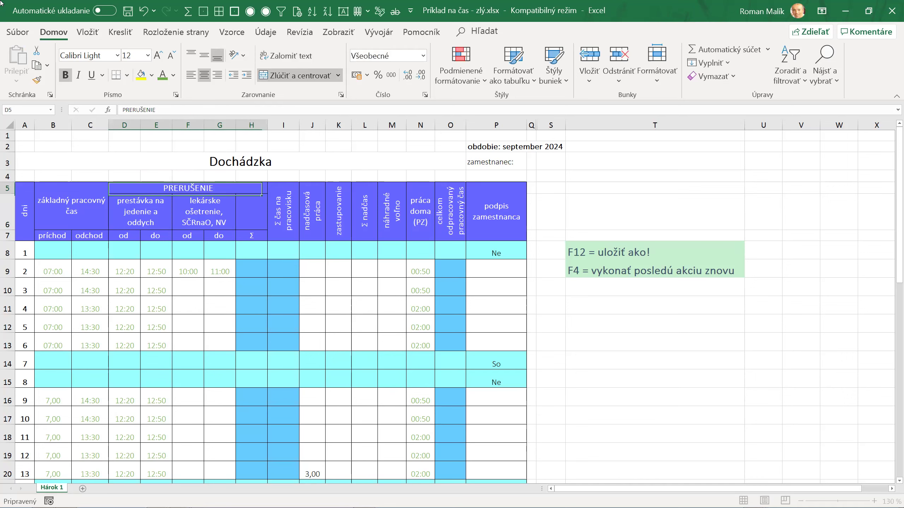
click(157, 54)
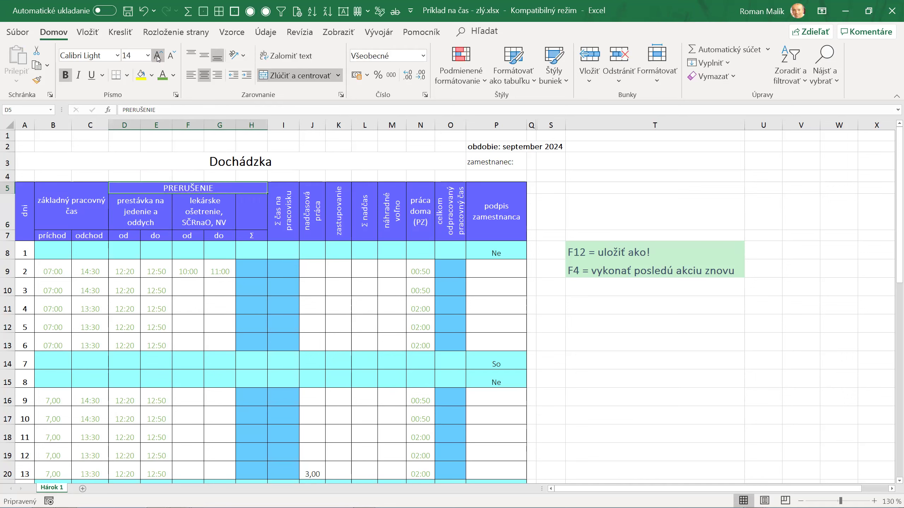
- Make row 5 slightly taller and select the break header block D5:H7
click(8, 187)
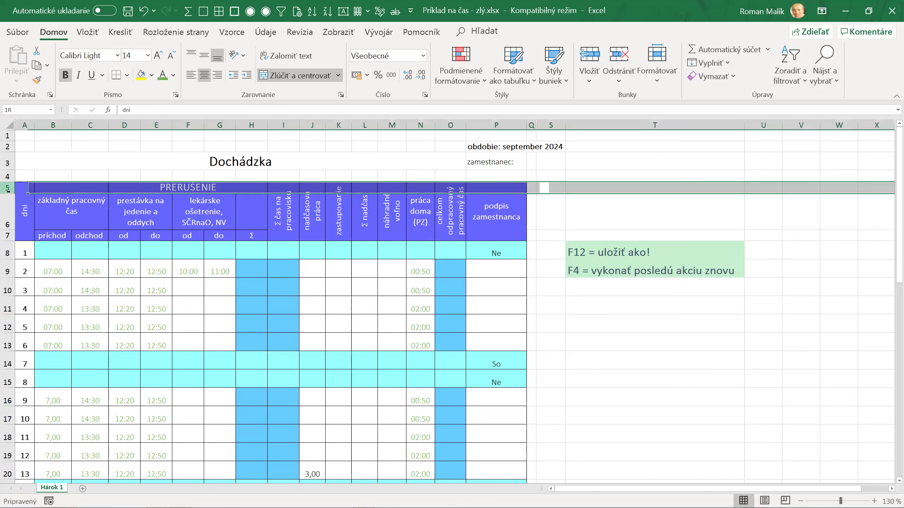
drag(9, 194, 7, 196)
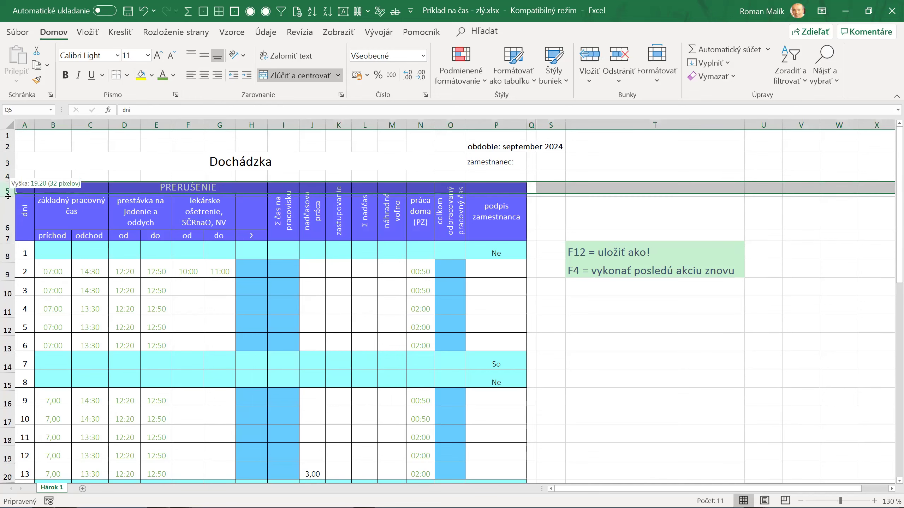
click(204, 213)
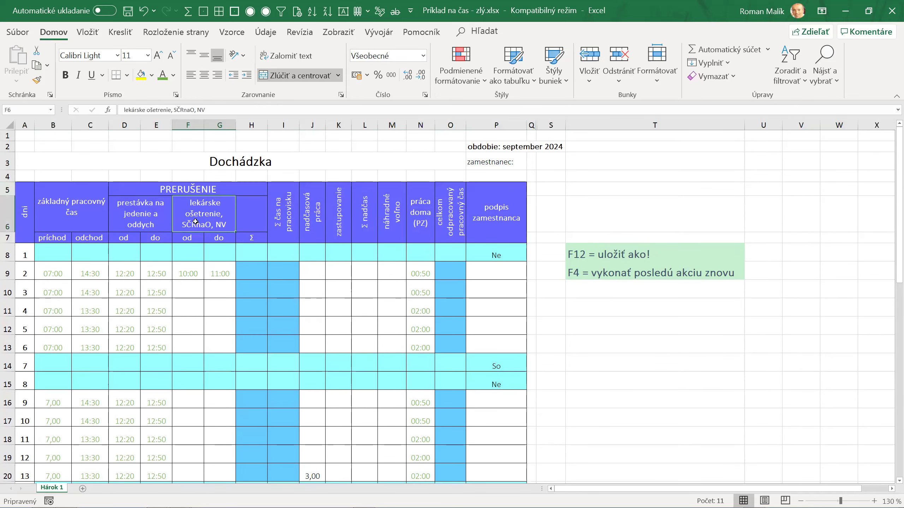
drag(128, 192, 192, 238)
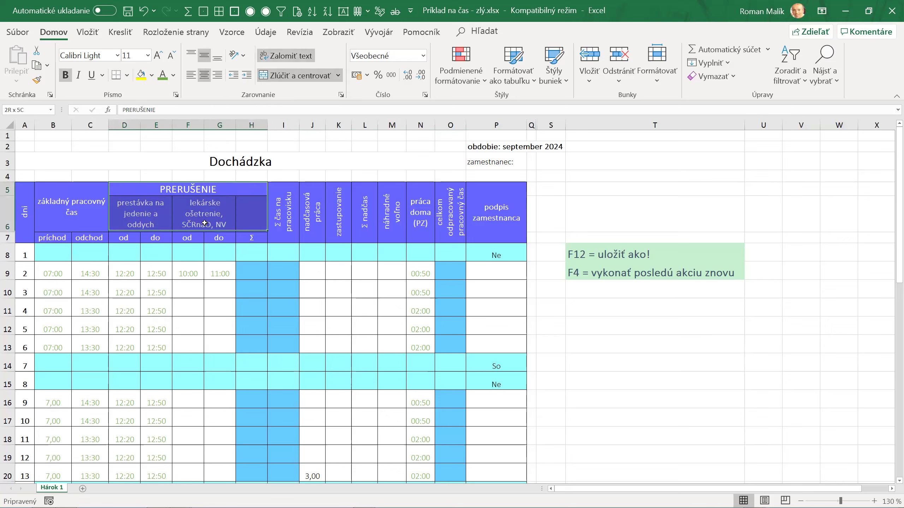
- Put a thick outside border around the D5:H7 break header
click(127, 75)
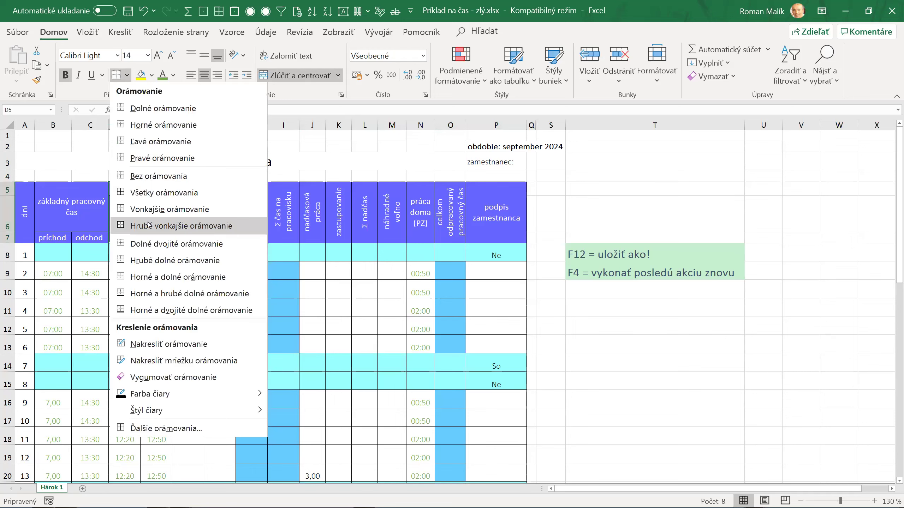
click(181, 226)
click(169, 216)
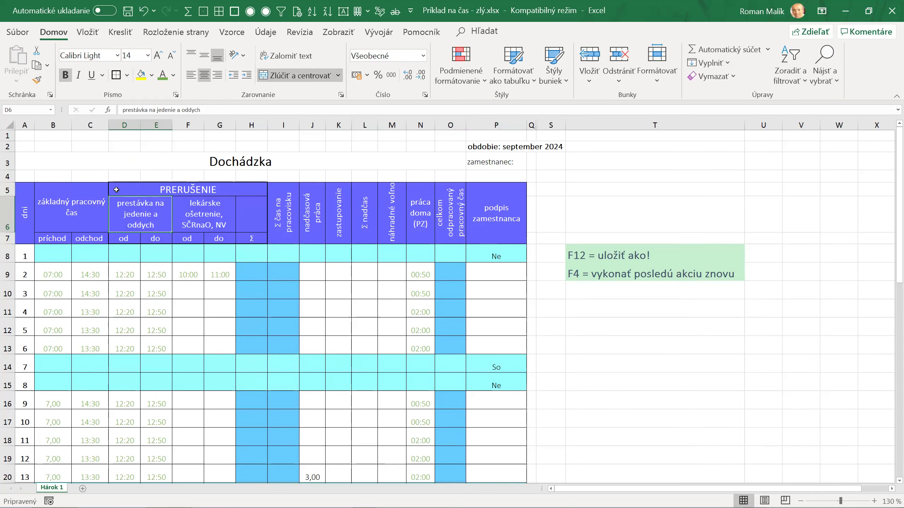
- Select the základný pracovný čas header B5:C7, then the title cell A3, then H9
drag(71, 206, 72, 235)
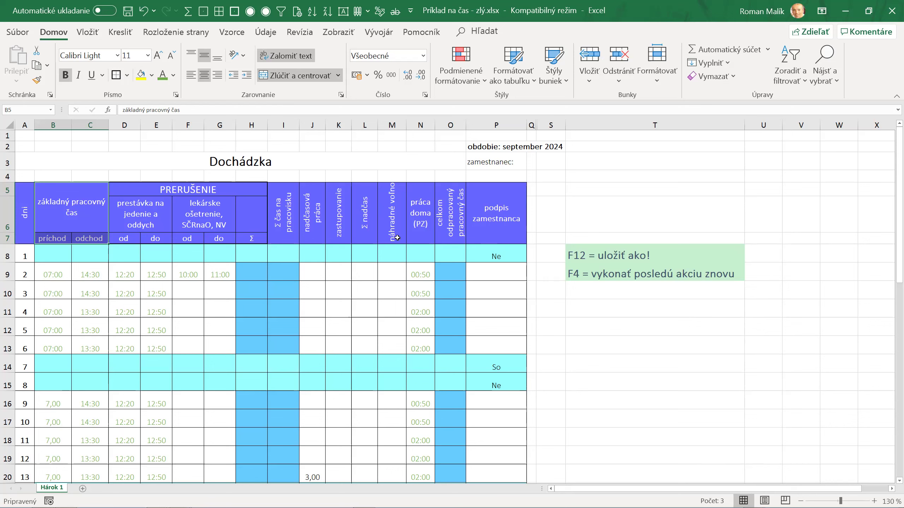
click(185, 153)
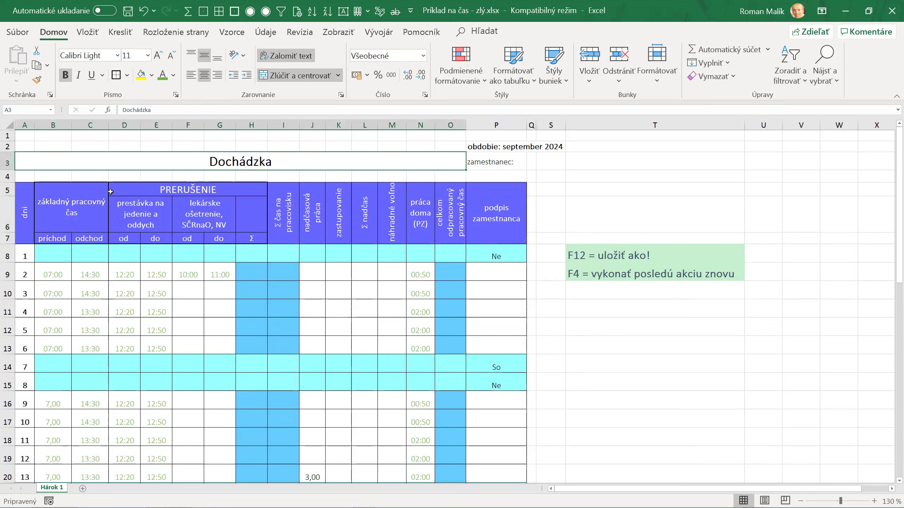
scroll(174, 280, down, 1)
scroll(185, 222, up, 1)
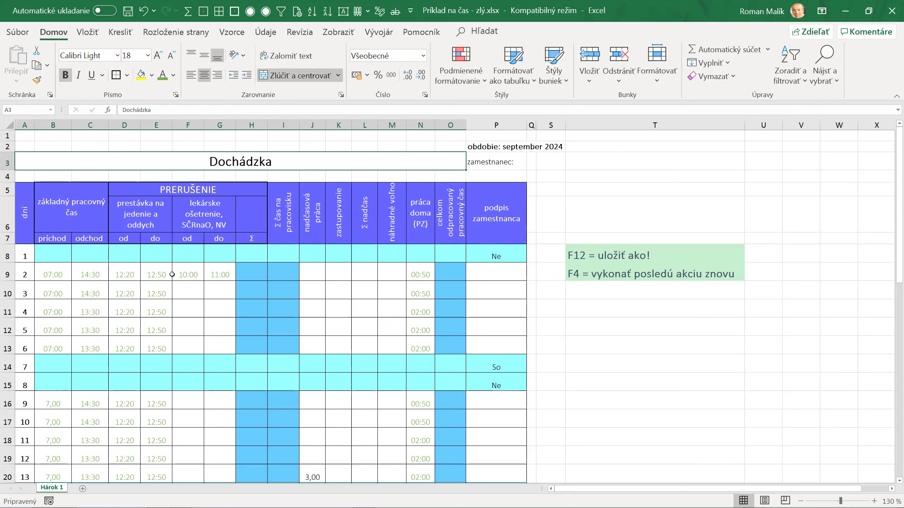
click(246, 274)
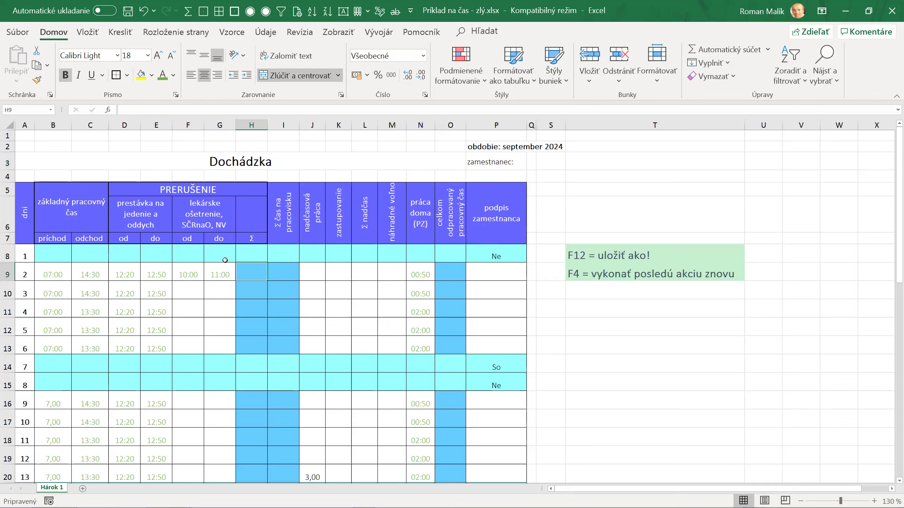
- Enter =E9-D9+G9-F9 in H9 to total the lunch and doctor-visit breaks
scroll(221, 256, up, 3)
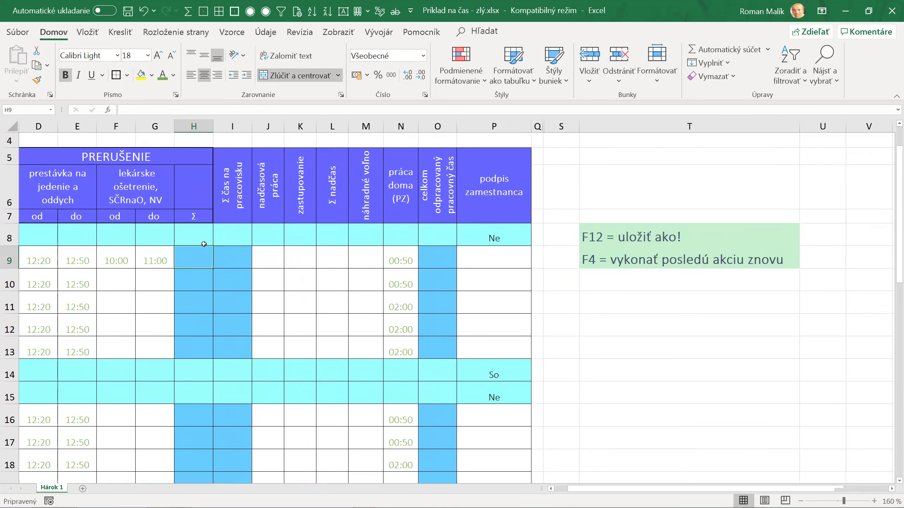
click(308, 262)
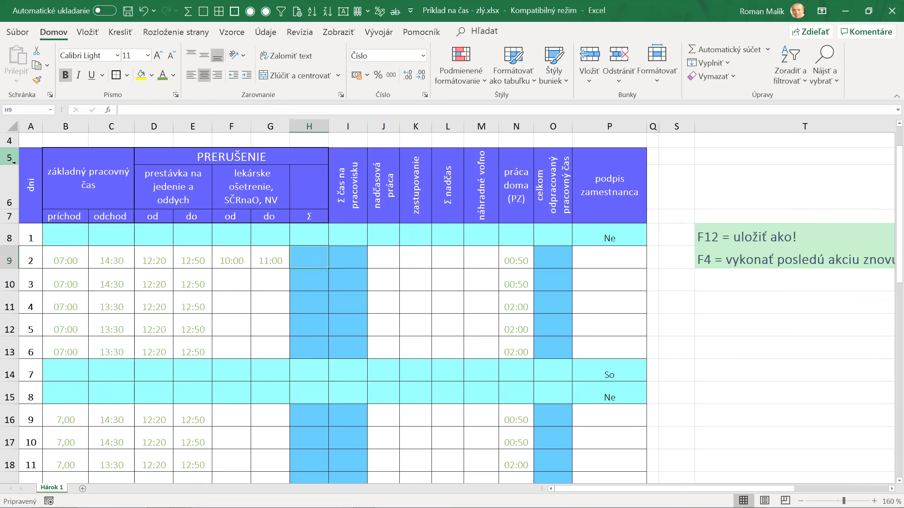
text(=)
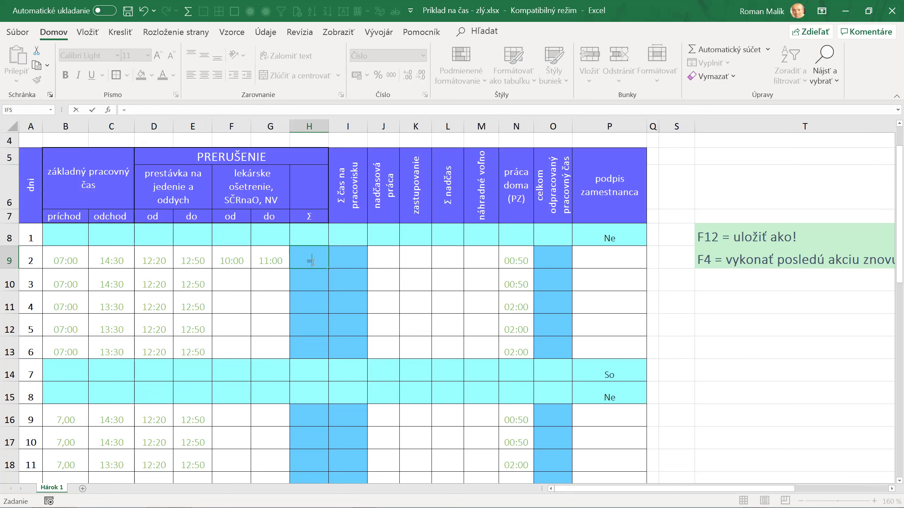
click(196, 259)
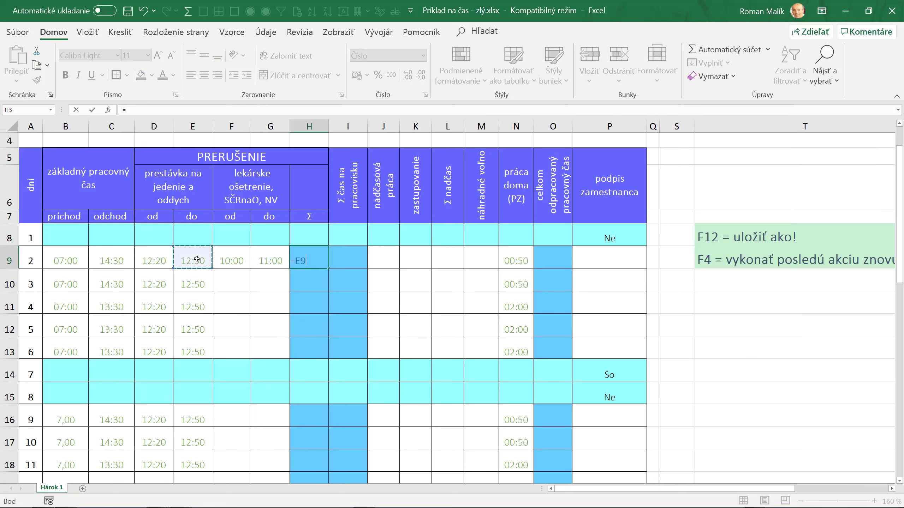
text(-)
click(159, 257)
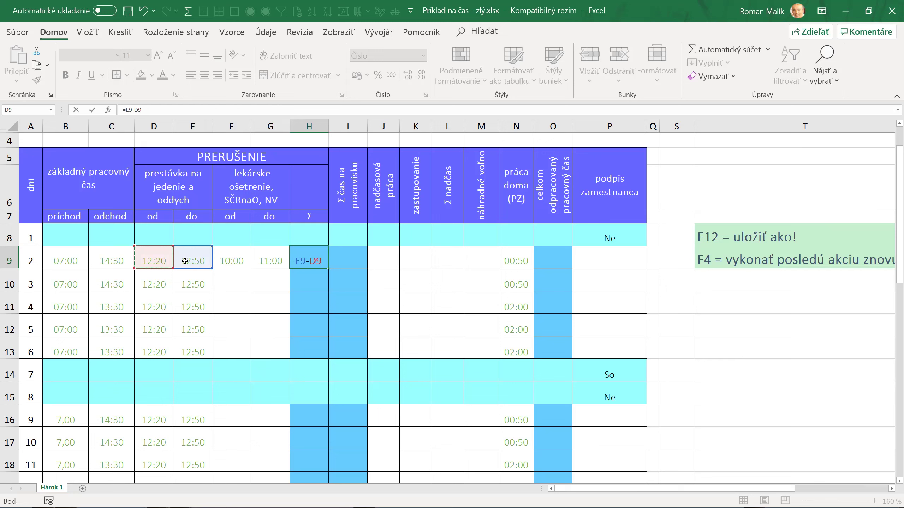
text(+)
click(270, 260)
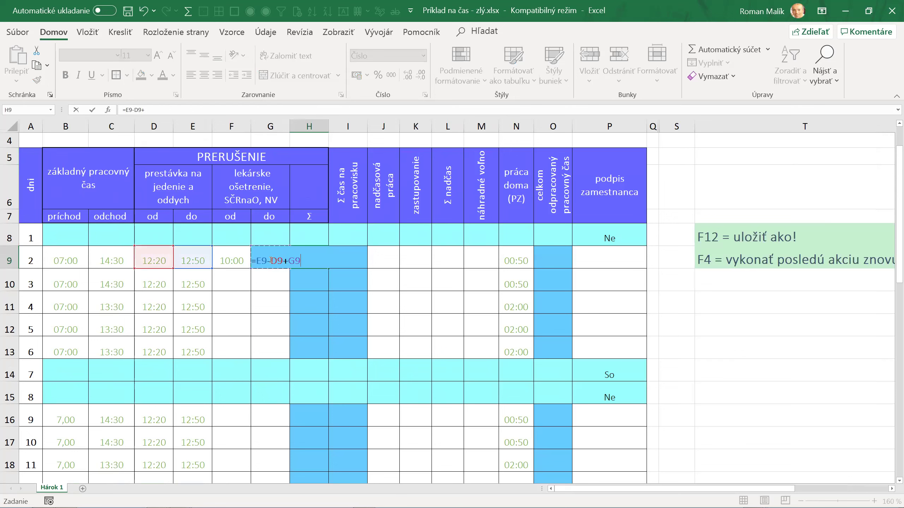
text(-)
click(237, 258)
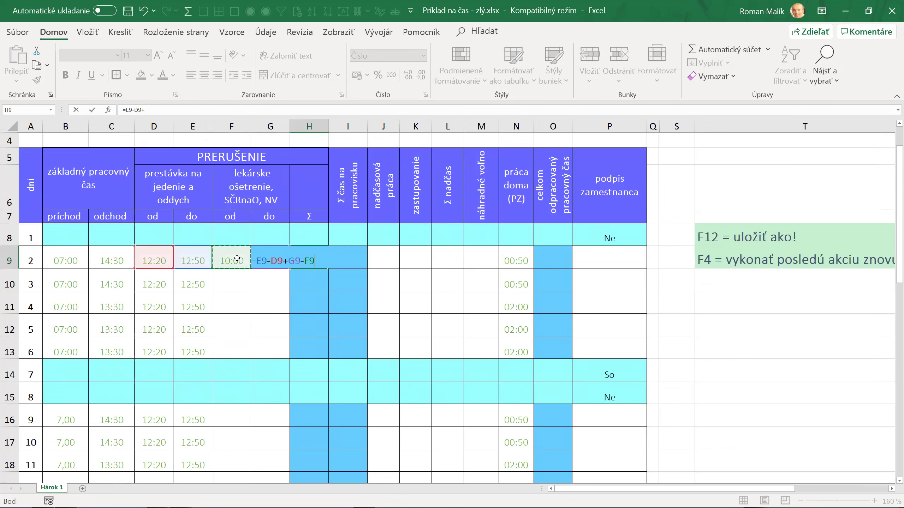
key(Return)
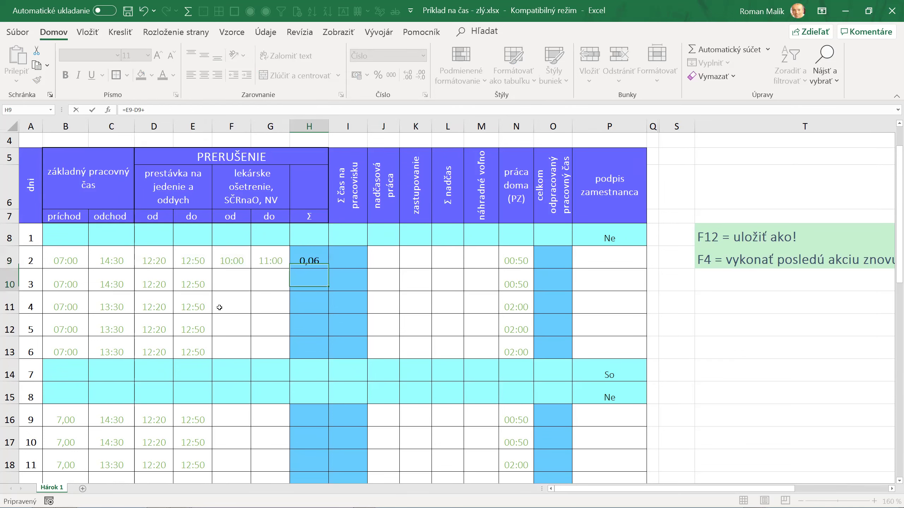
click(303, 260)
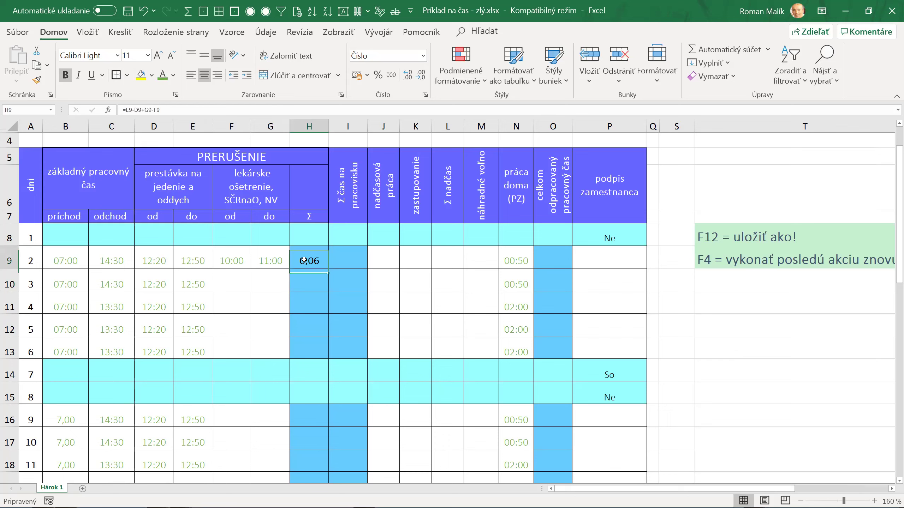
right_click(303, 260)
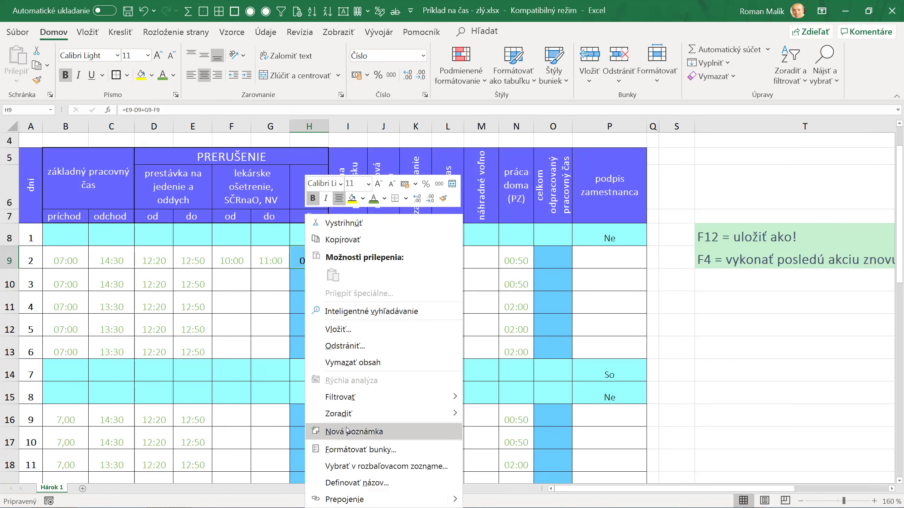
click(349, 450)
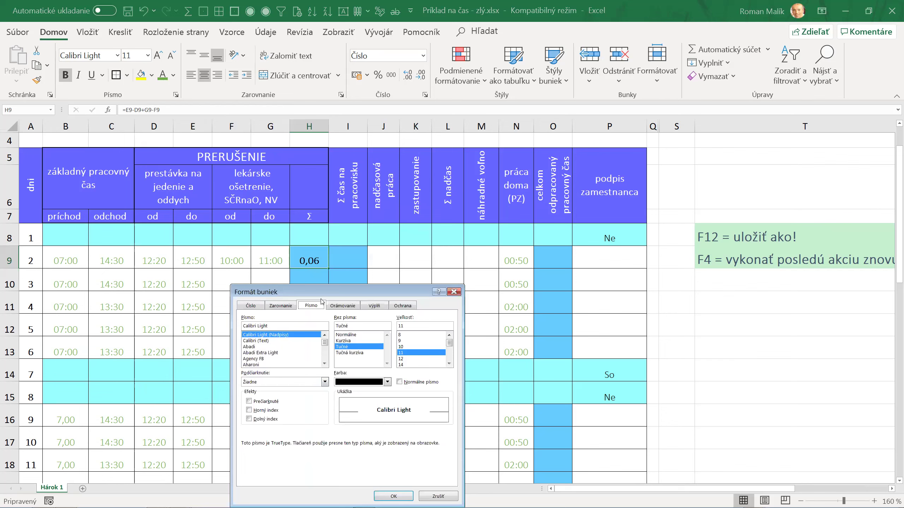
drag(323, 290, 290, 109)
click(291, 118)
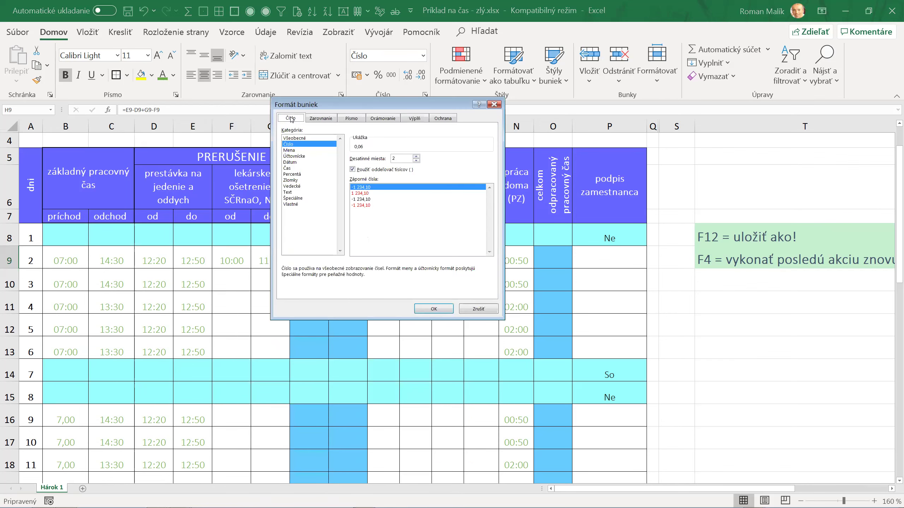
click(291, 204)
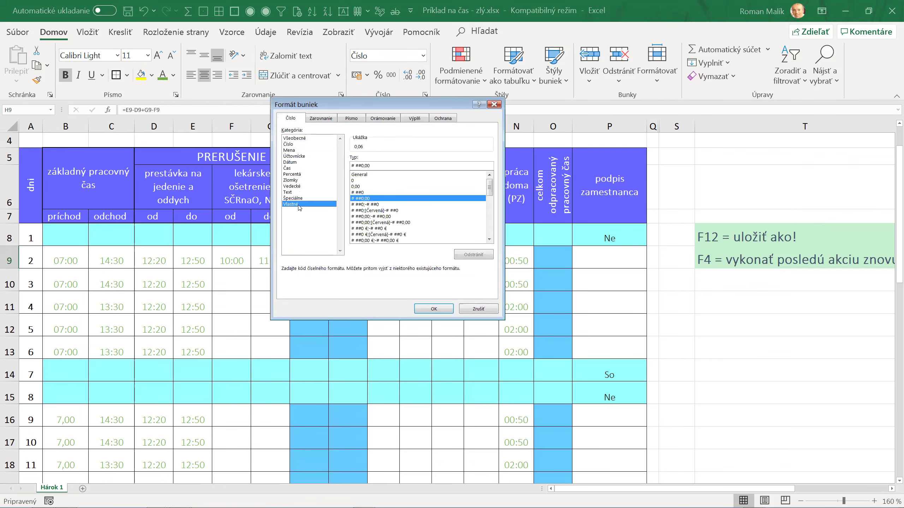
drag(490, 186, 489, 219)
click(370, 216)
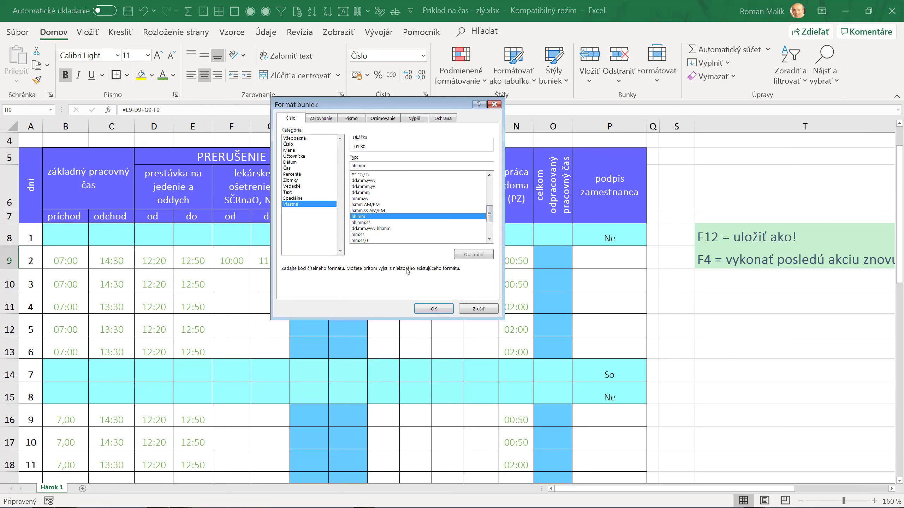
click(433, 309)
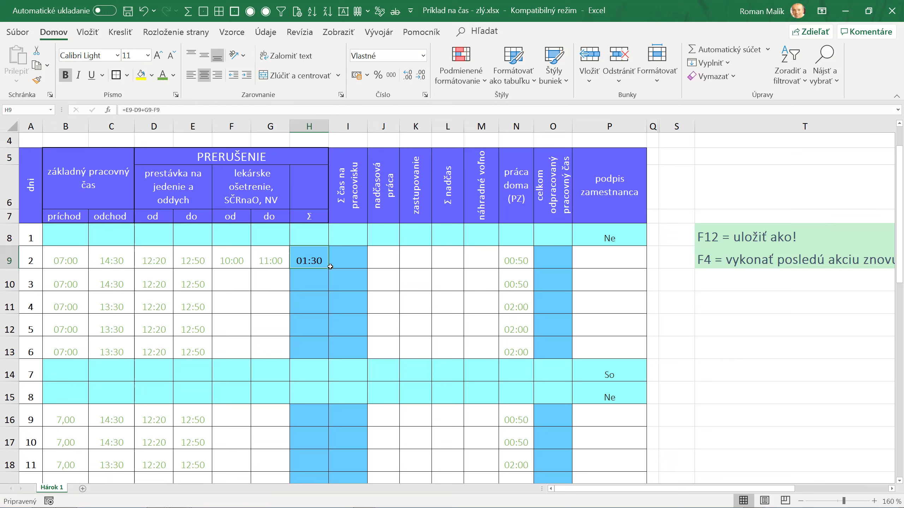
drag(329, 269, 335, 350)
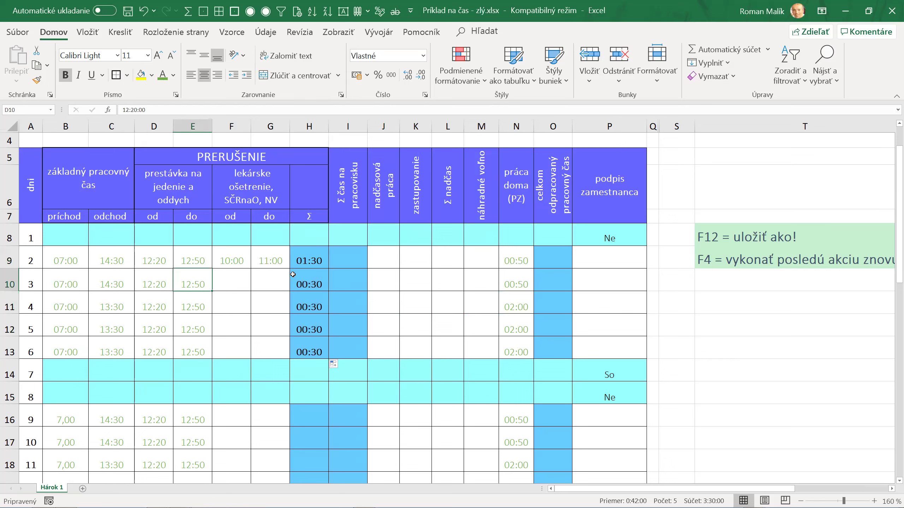
drag(306, 262, 309, 350)
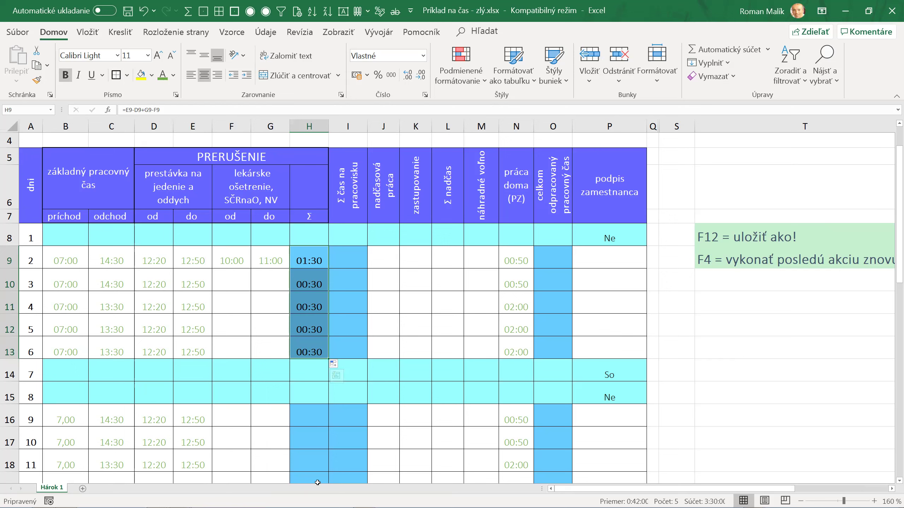
drag(308, 261, 343, 345)
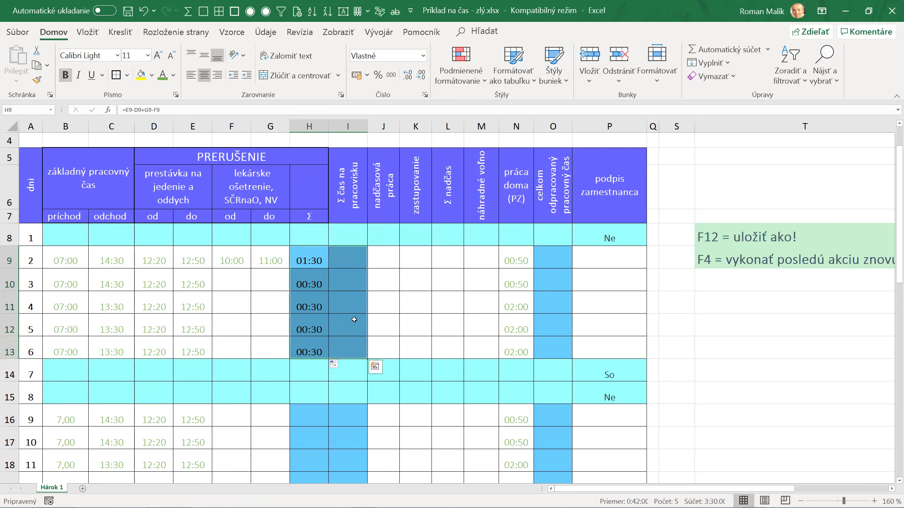
click(347, 256)
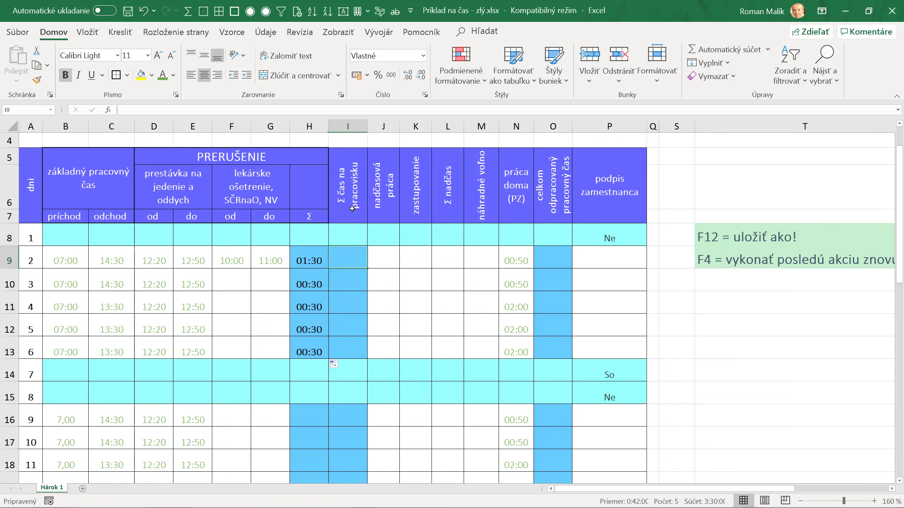
- Enter =C9-B9-H9 in I9: departure minus arrival minus the break total
text(=)
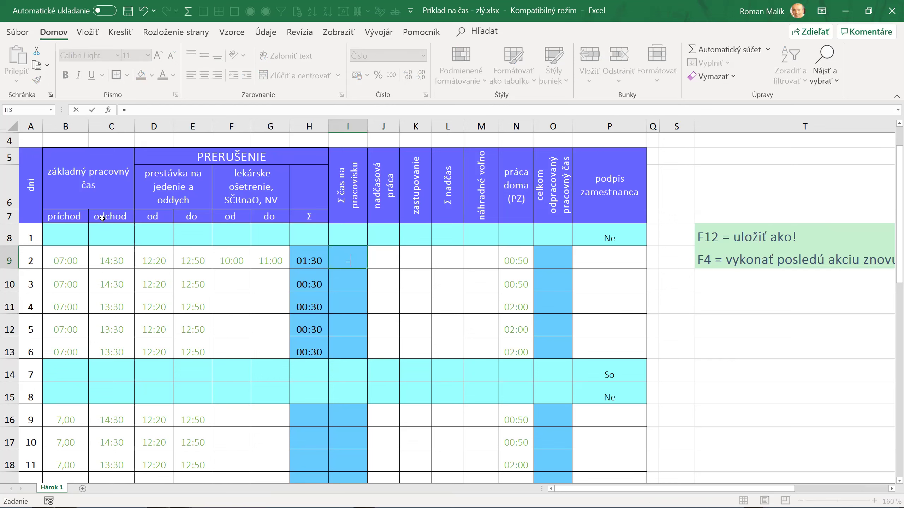
click(117, 259)
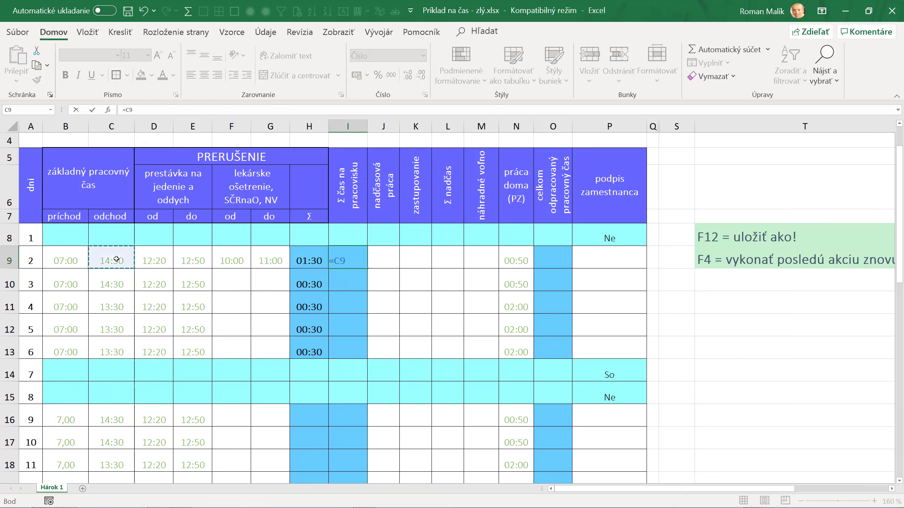
text(-)
click(64, 260)
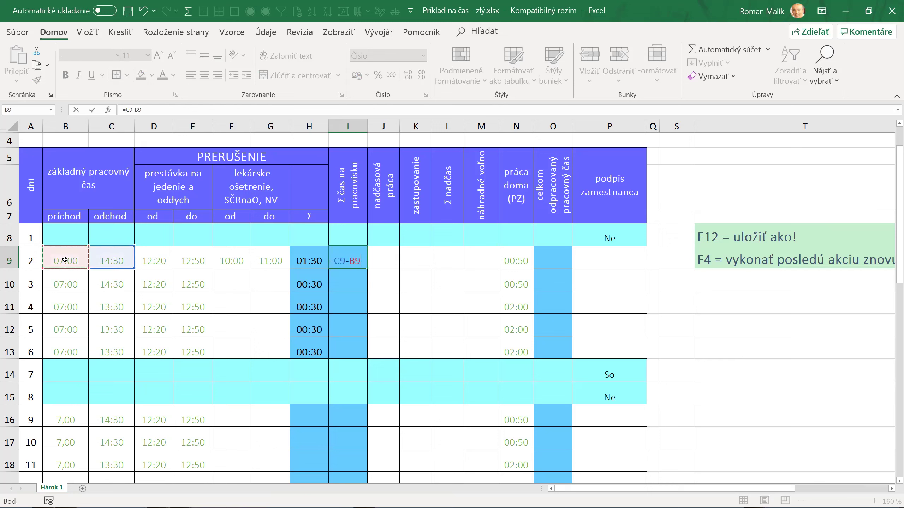
text(-)
click(313, 261)
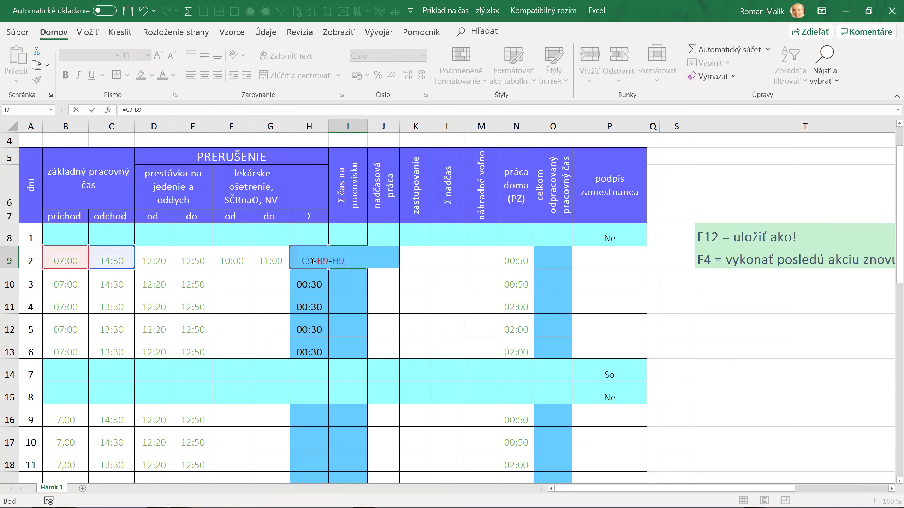
key(Return)
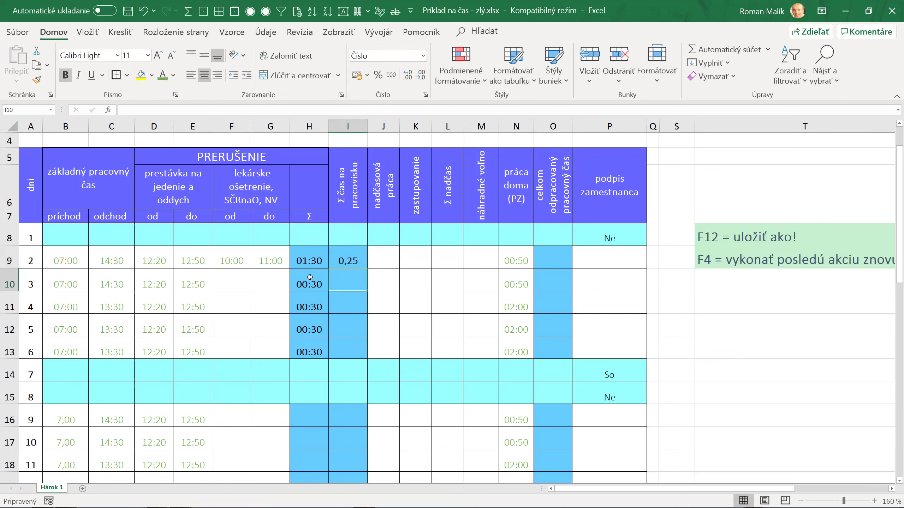
click(348, 260)
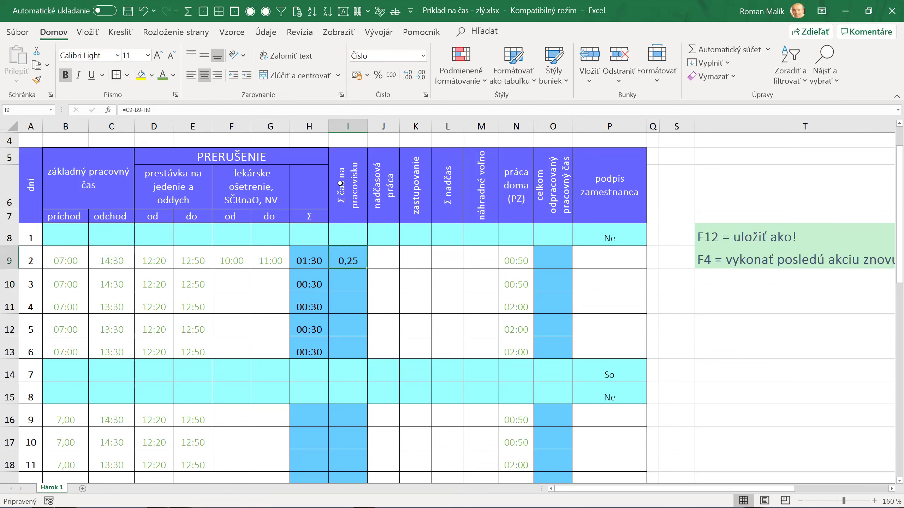
- Copy H9's hh:mm format onto I9 and fill its formula down to I13
right_click(345, 253)
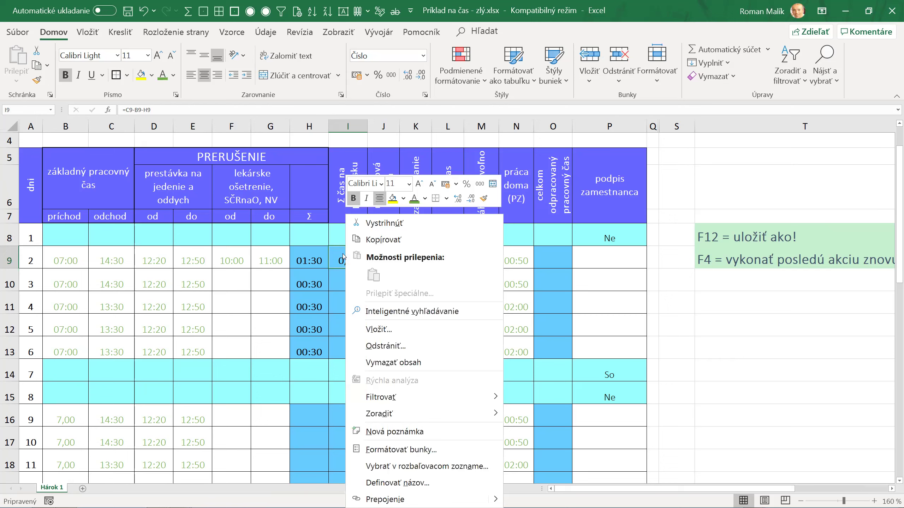
click(308, 258)
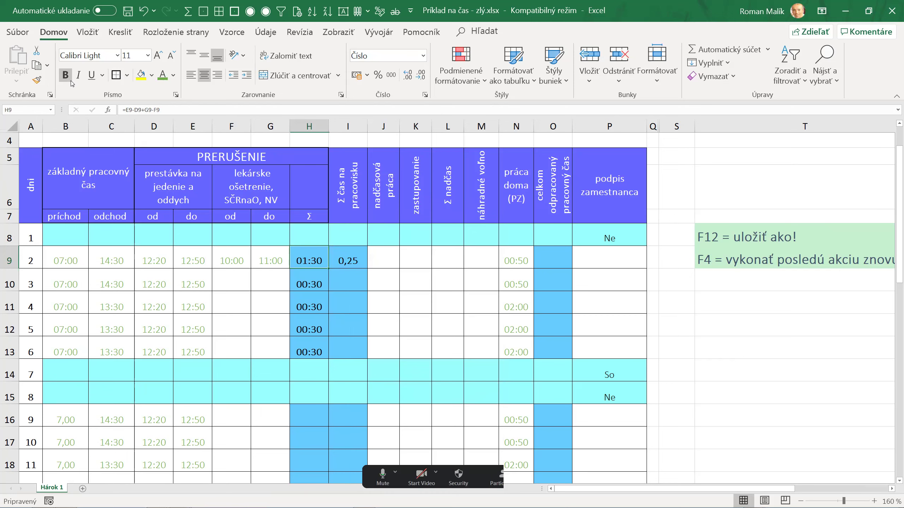
click(37, 80)
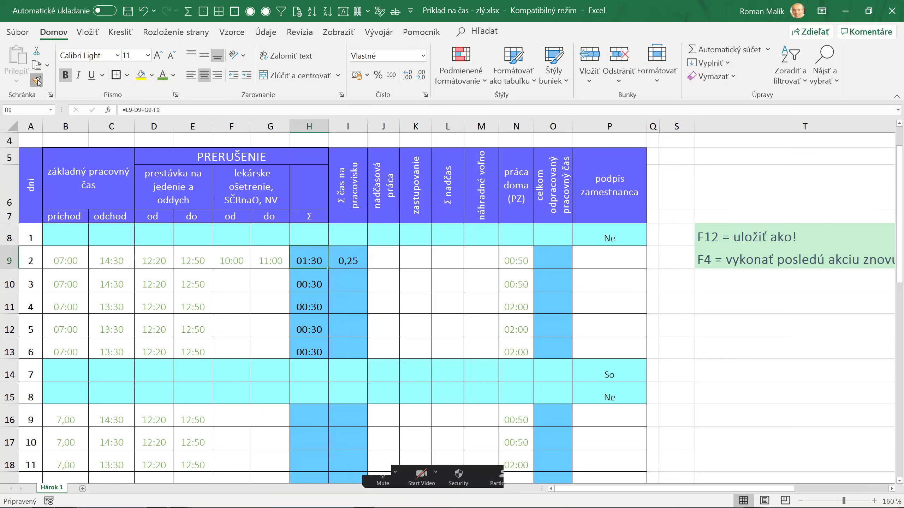
click(349, 264)
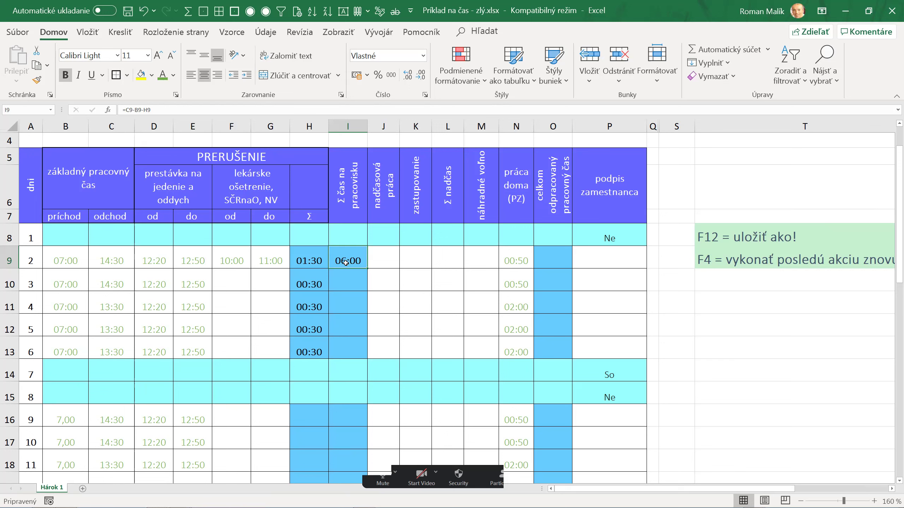
drag(367, 268, 363, 356)
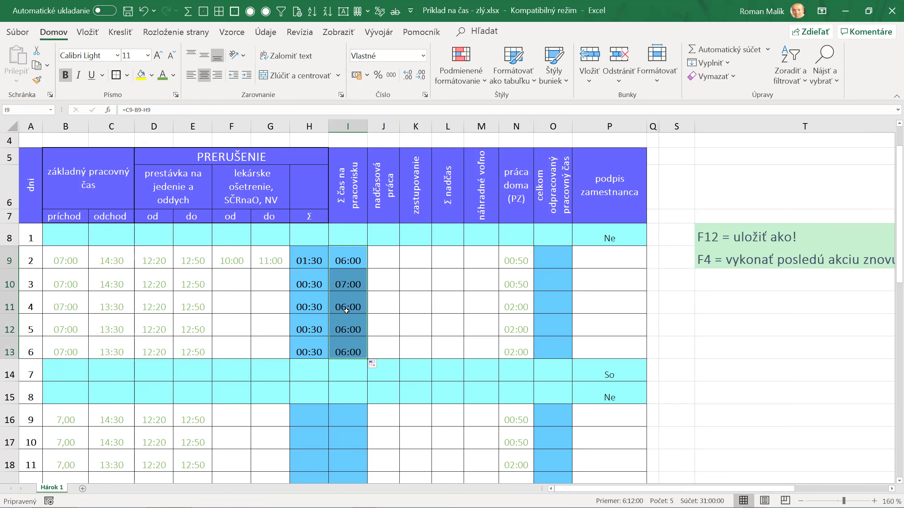
click(352, 284)
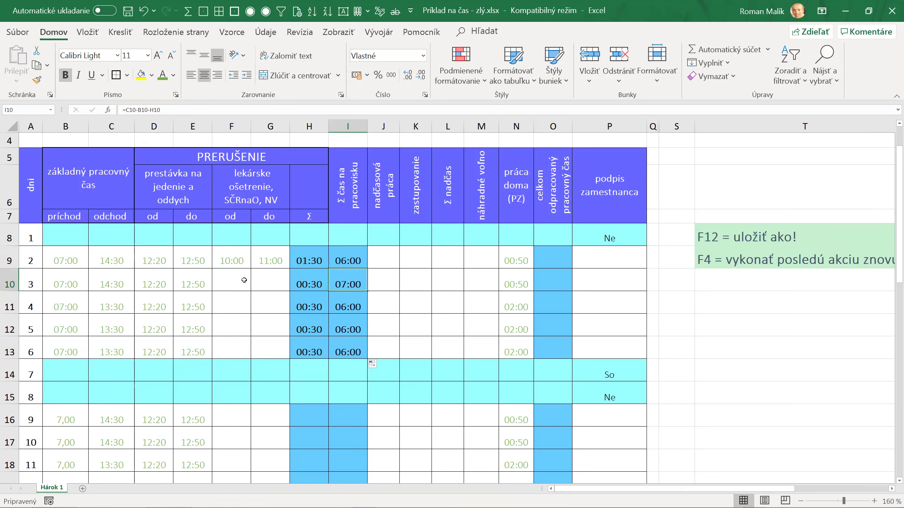
- Check the workplace-time formulas in I11 and I12 and look over cells J9:N9
key(Down)
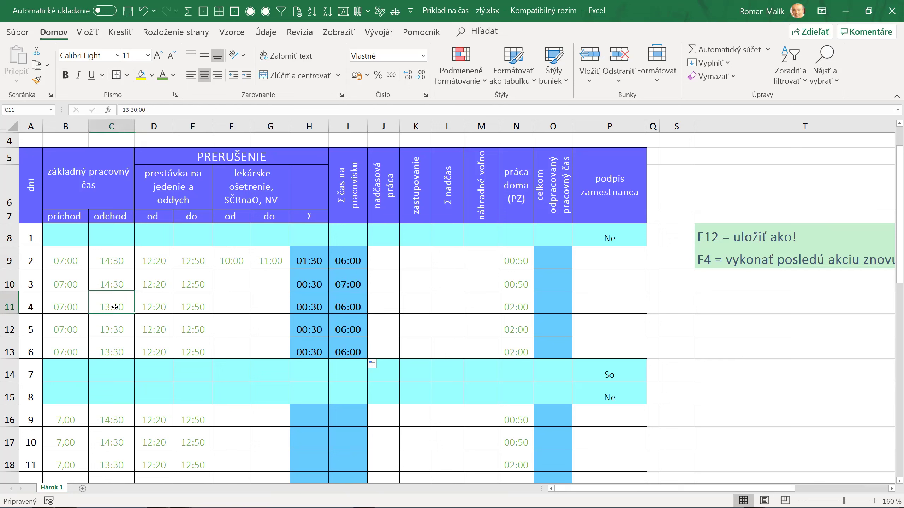
key(Down)
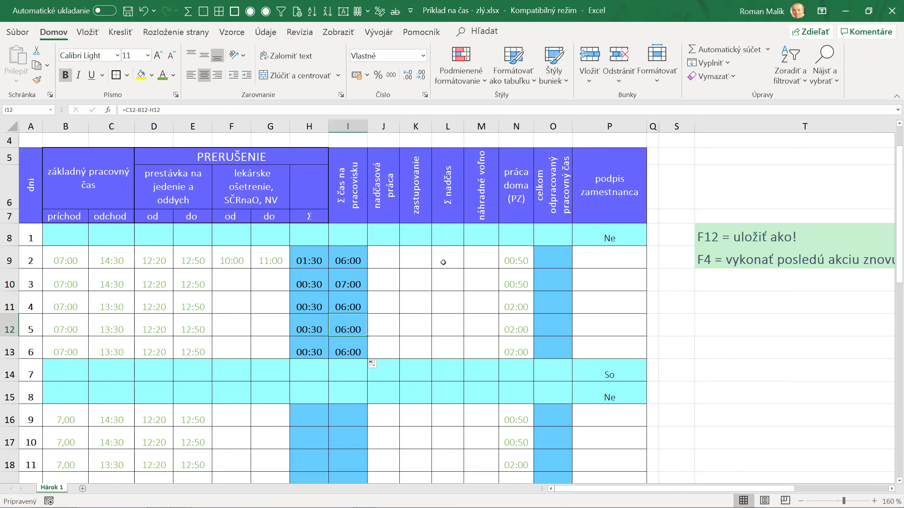
click(549, 253)
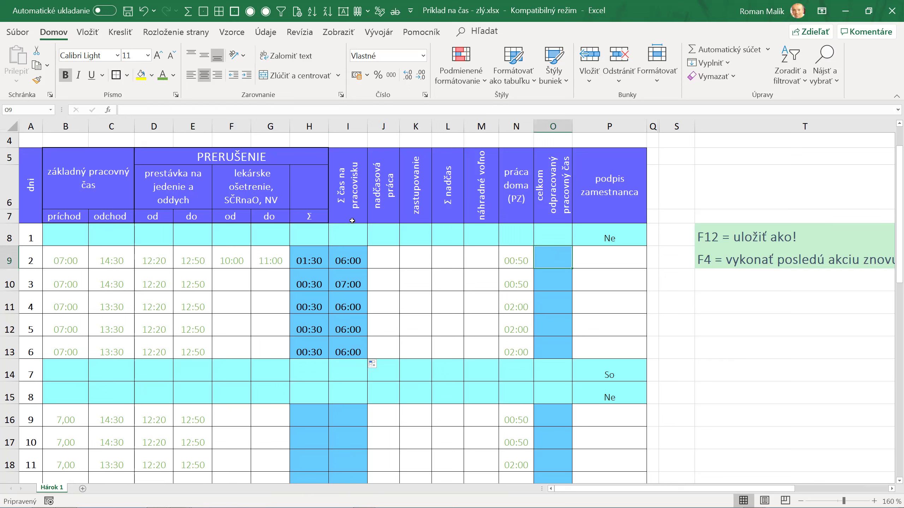
click(350, 256)
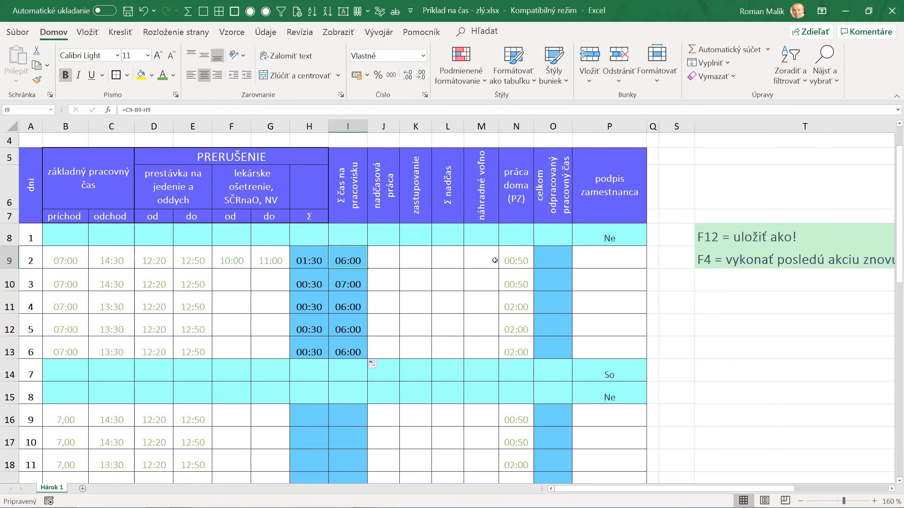
click(541, 261)
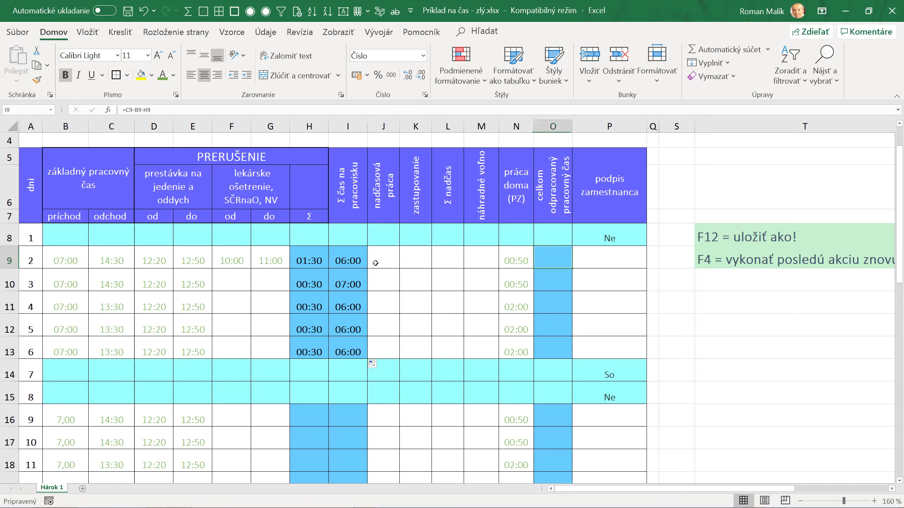
click(351, 260)
drag(392, 259, 513, 258)
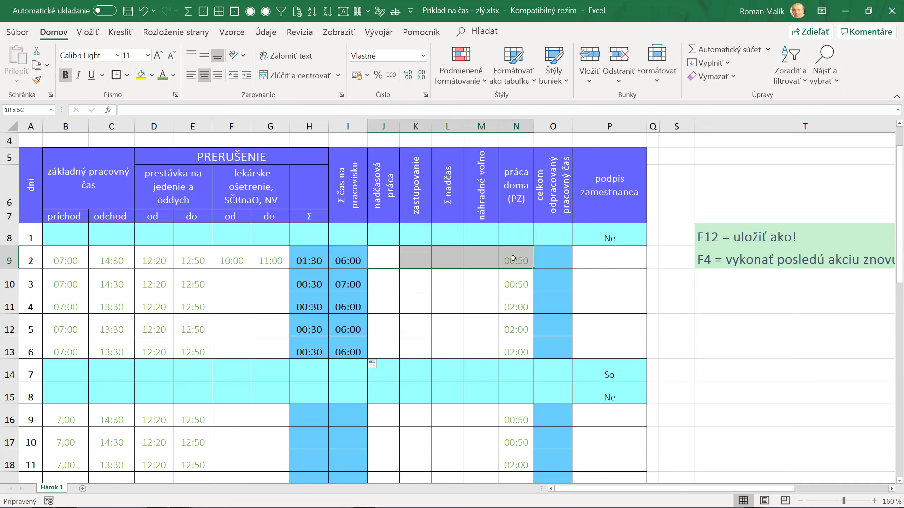
click(485, 284)
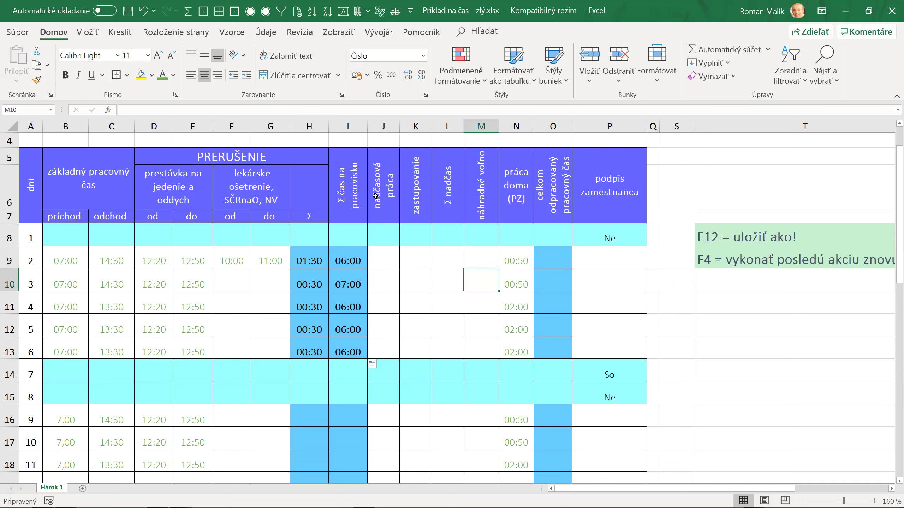
- Apply borders to header I5, the header cells J5:N7 and header O5
click(348, 187)
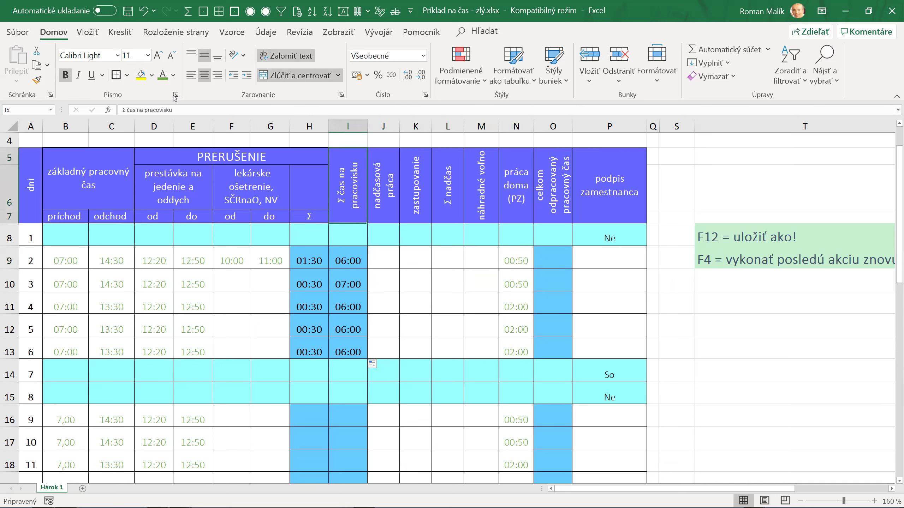
click(117, 76)
drag(386, 185, 509, 188)
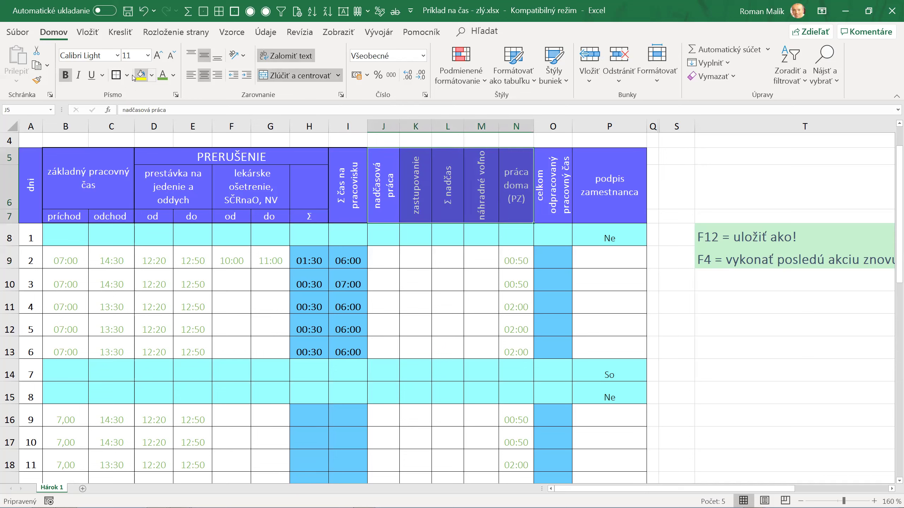
click(547, 207)
click(116, 75)
key(Right)
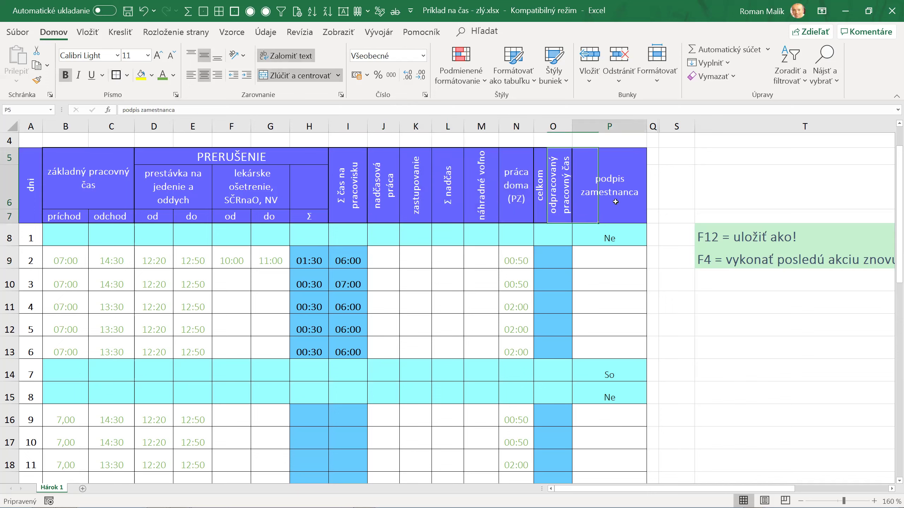
click(502, 298)
click(555, 256)
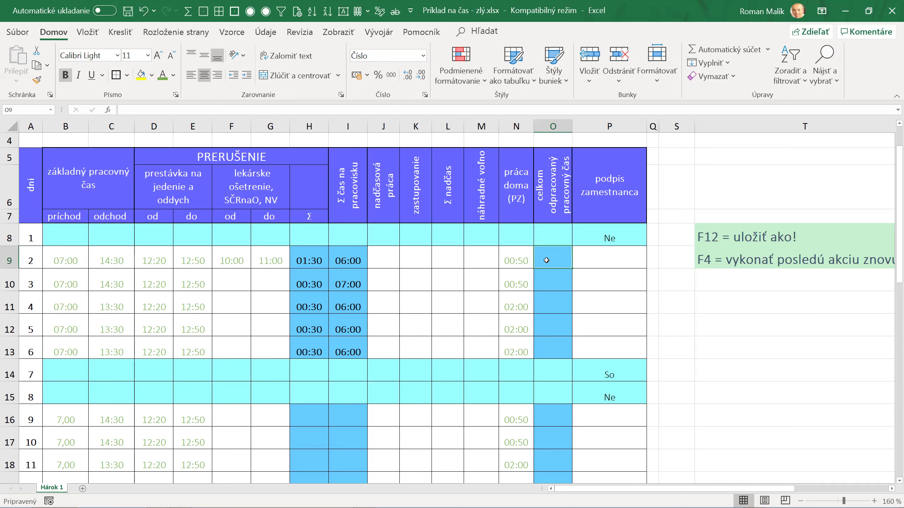
- Enter =I9+SUM(J9:N9) in O9 for the day's total worked time
text(=)
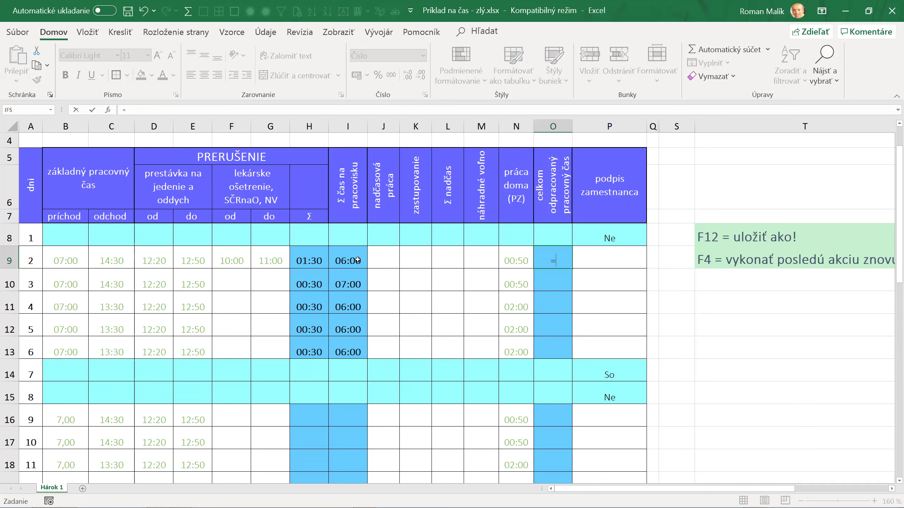
click(351, 259)
text(+SUM)
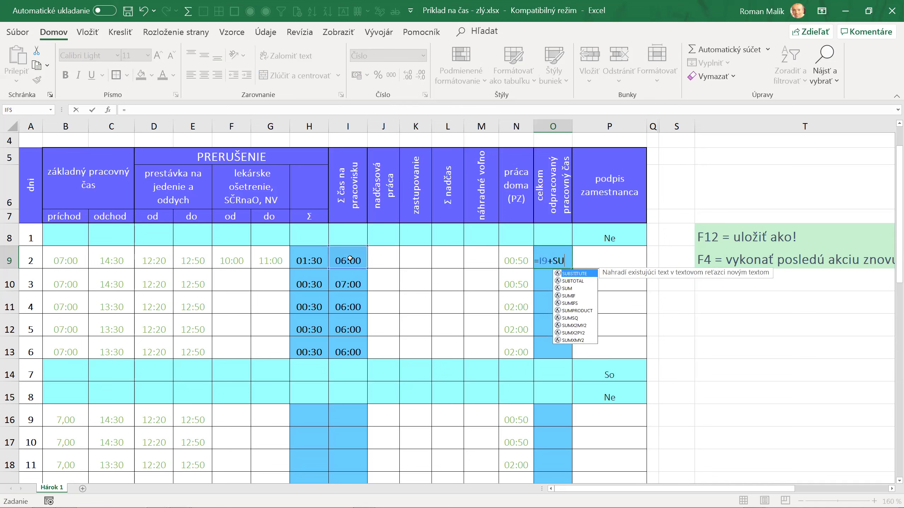
text(()
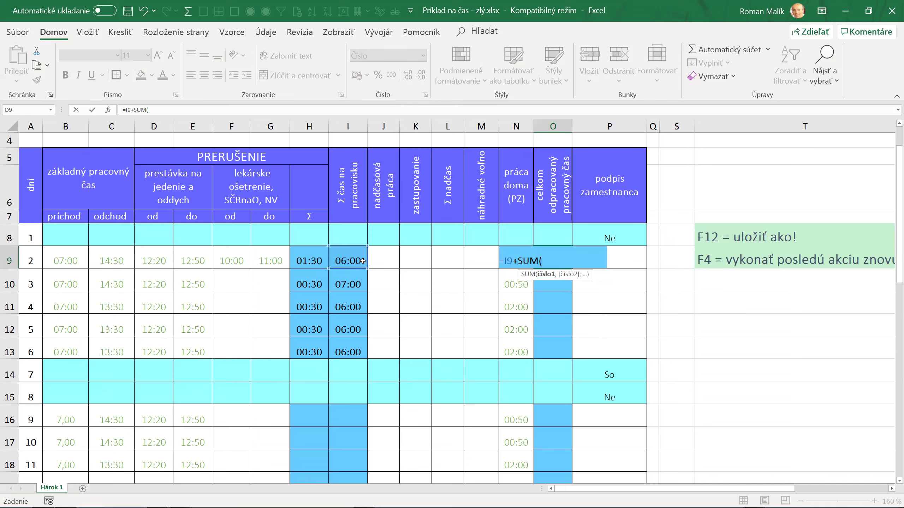
drag(395, 257, 511, 256)
text())
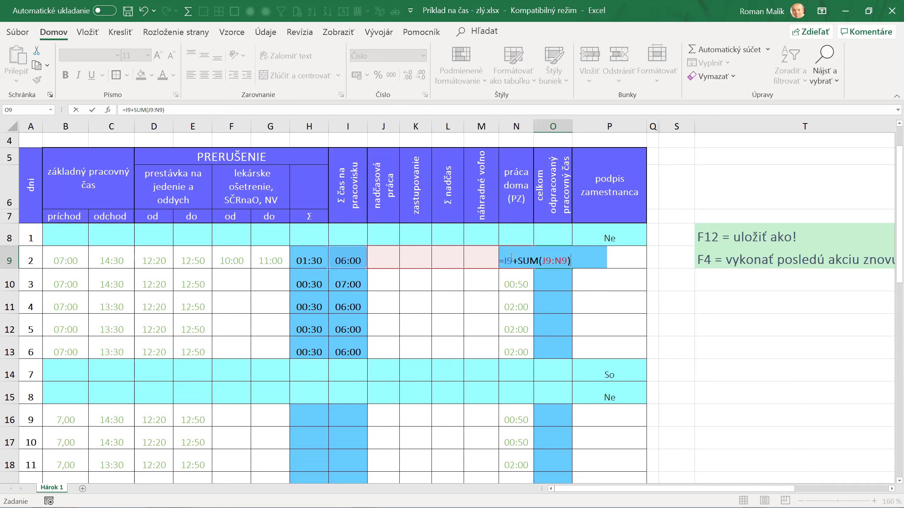
key(ctrl+Return)
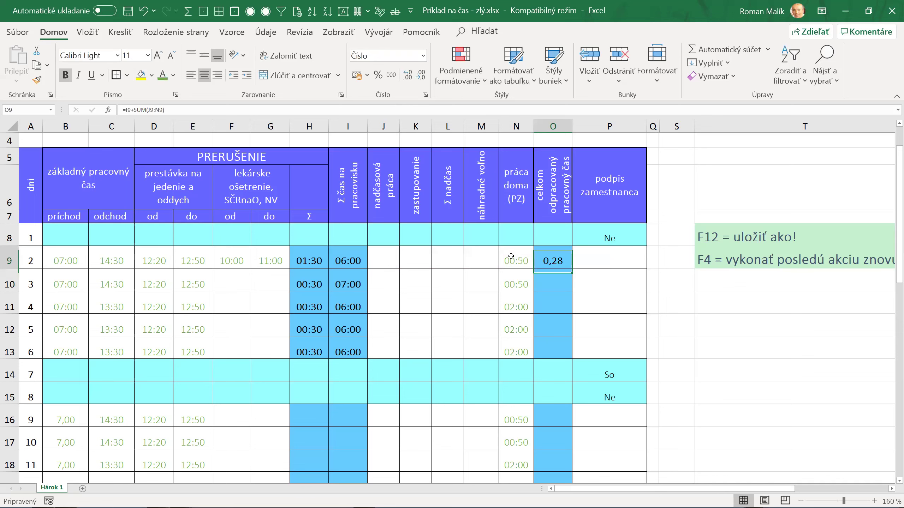
- Give O9 the custom hh:mm number format so it shows 06:50
right_click(557, 258)
click(616, 451)
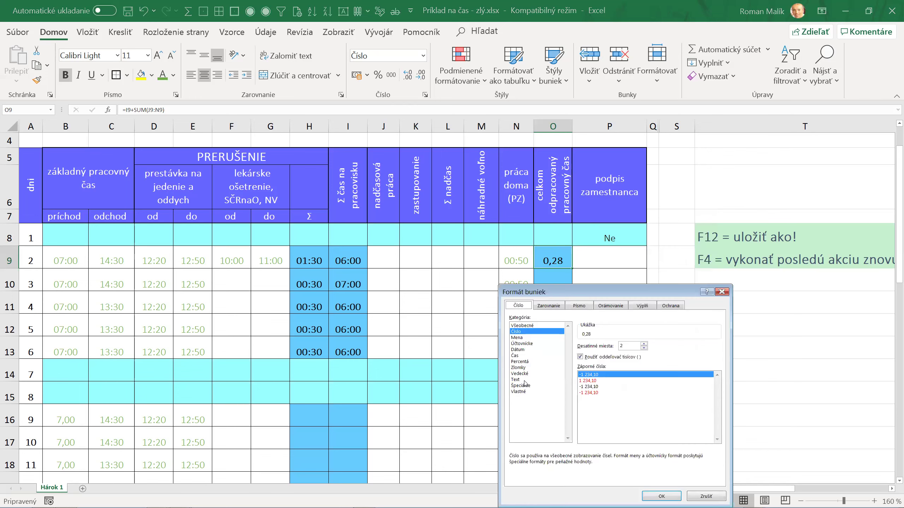
click(523, 392)
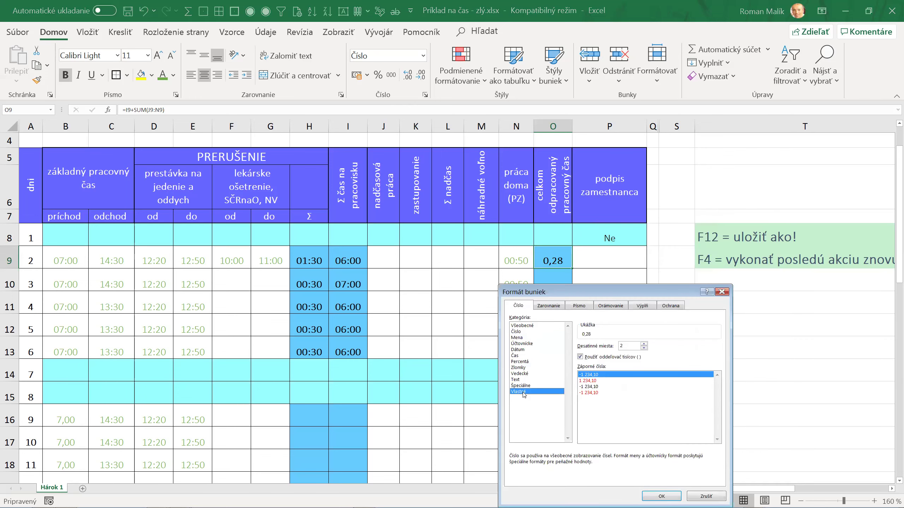
drag(594, 294, 486, 138)
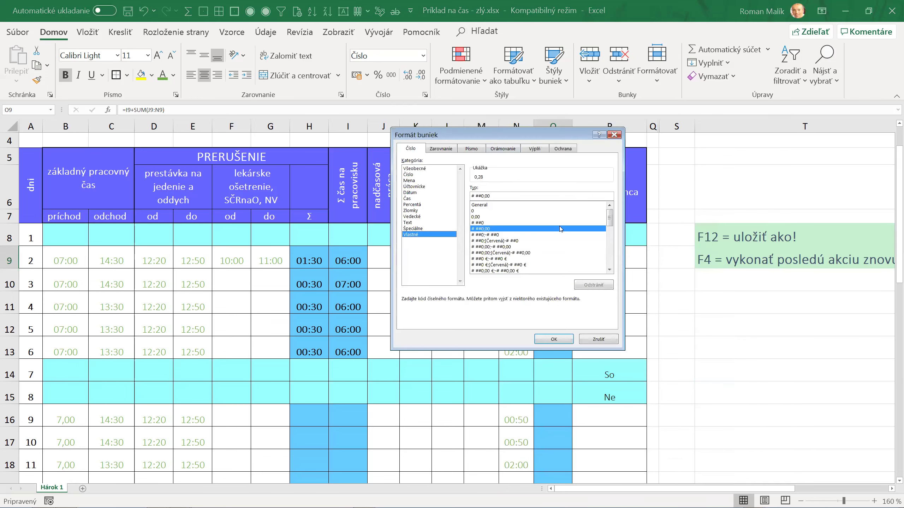
drag(609, 221, 612, 247)
click(484, 259)
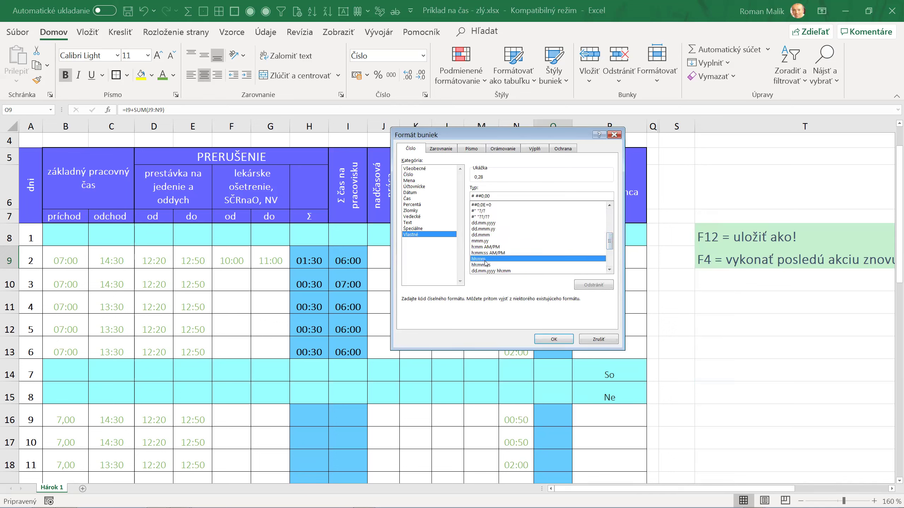
click(539, 338)
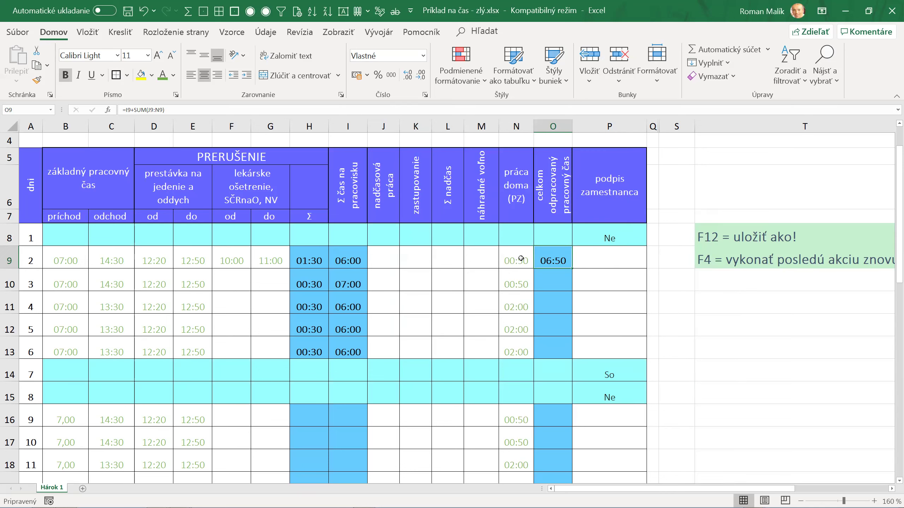
- Enter =1:30 of overtime in J9
click(383, 258)
text(=)
text(1:)
text(30)
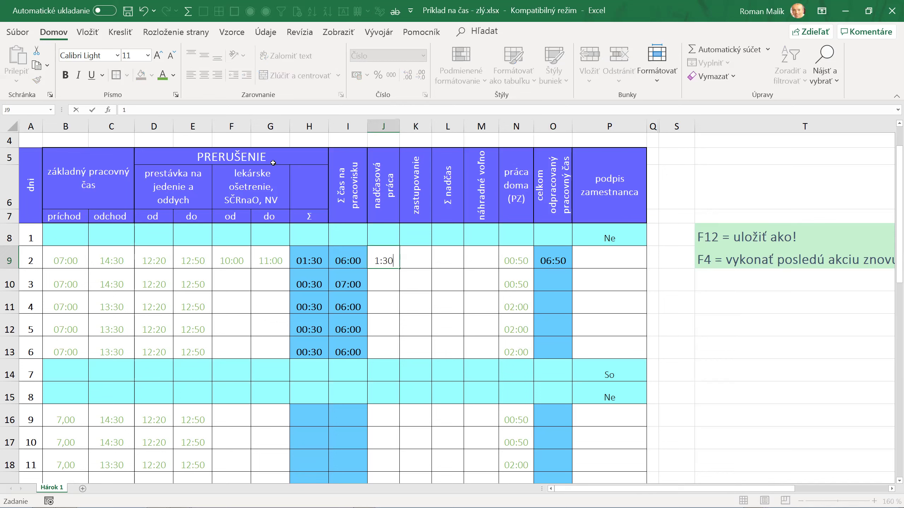
key(Return)
key(Up)
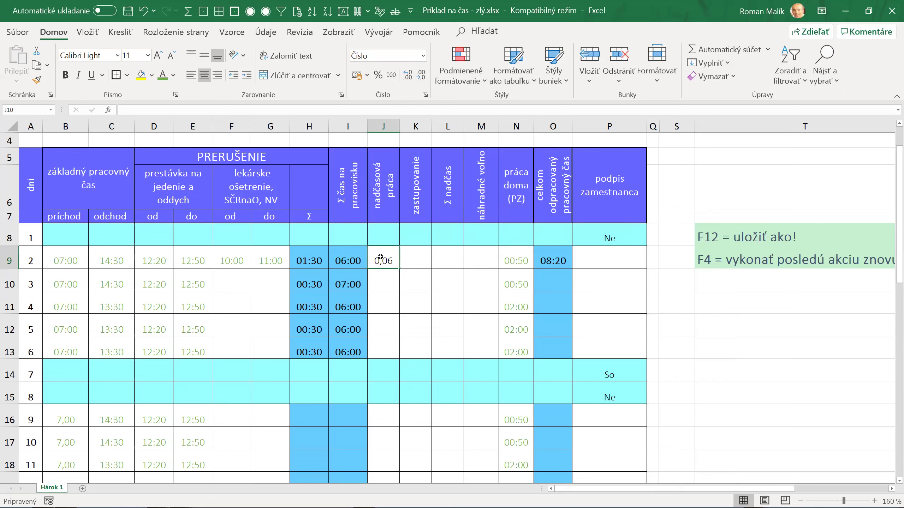
- Copy N9's hh:mm time format onto J9:M13 with Format Painter
drag(380, 257, 468, 347)
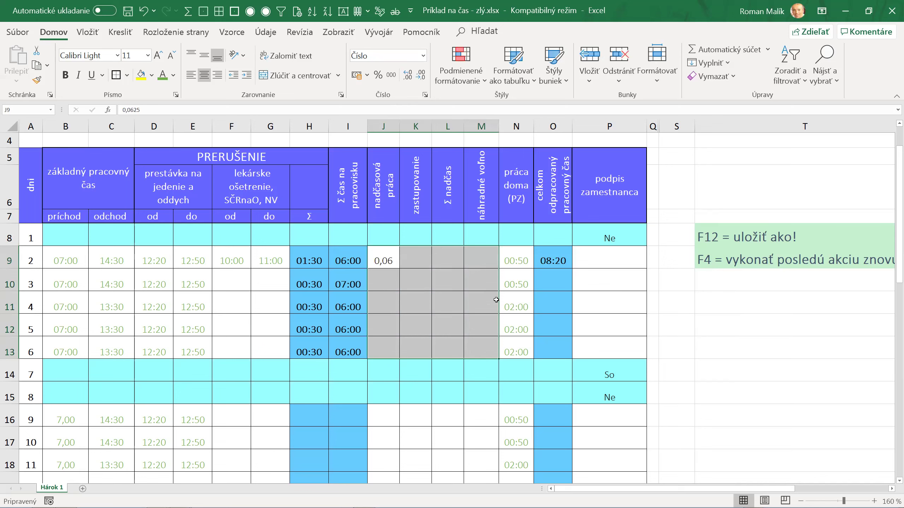
click(516, 262)
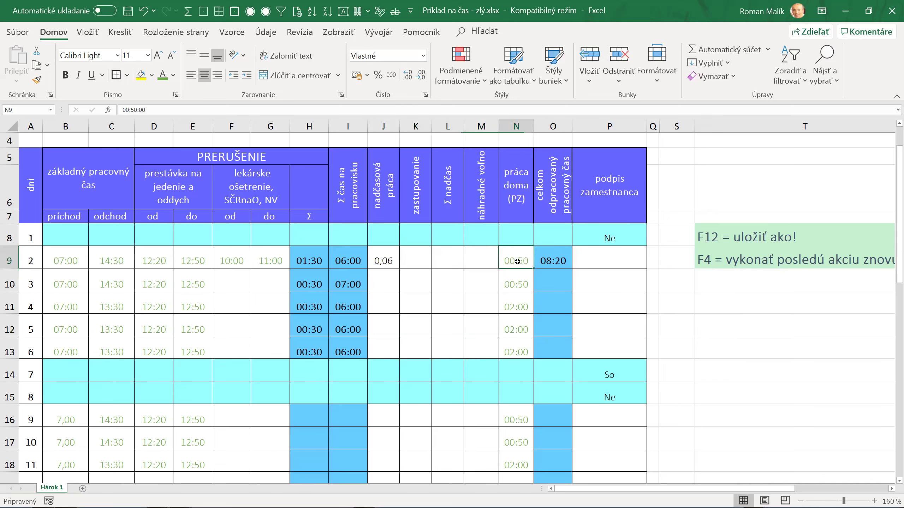
mouse_move(517, 262)
mouse_down()
mouse_move(522, 273)
mouse_move(522, 263)
mouse_up()
click(36, 80)
drag(375, 254, 471, 347)
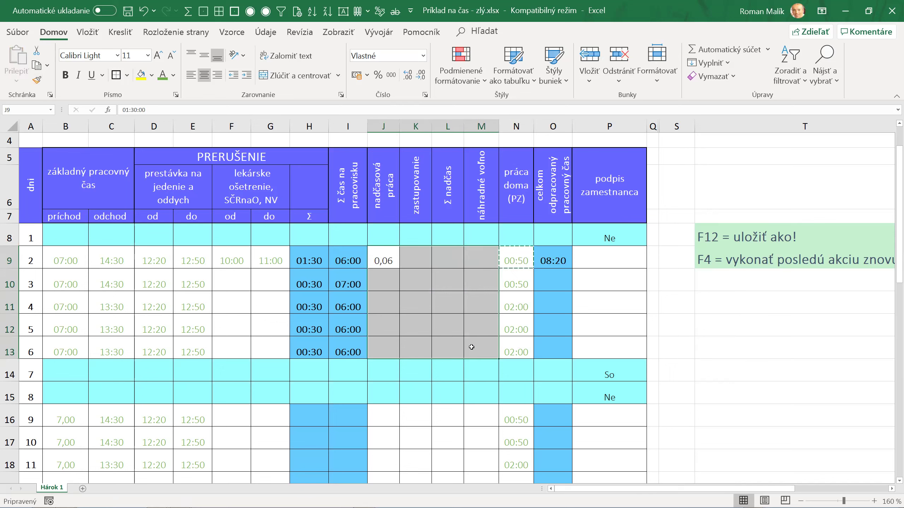
click(552, 256)
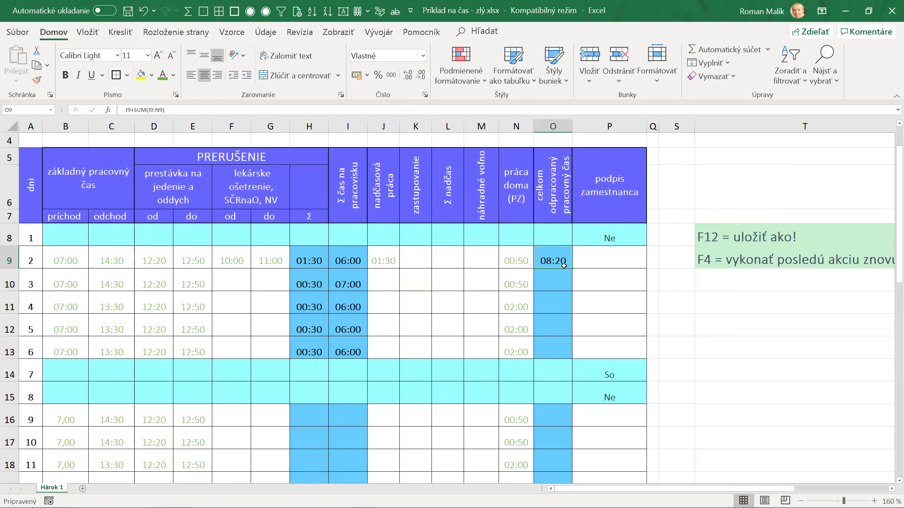
- Fill O9's total-hours formula down to O13, then select H9:I13 together with O9:O13
drag(571, 269, 574, 355)
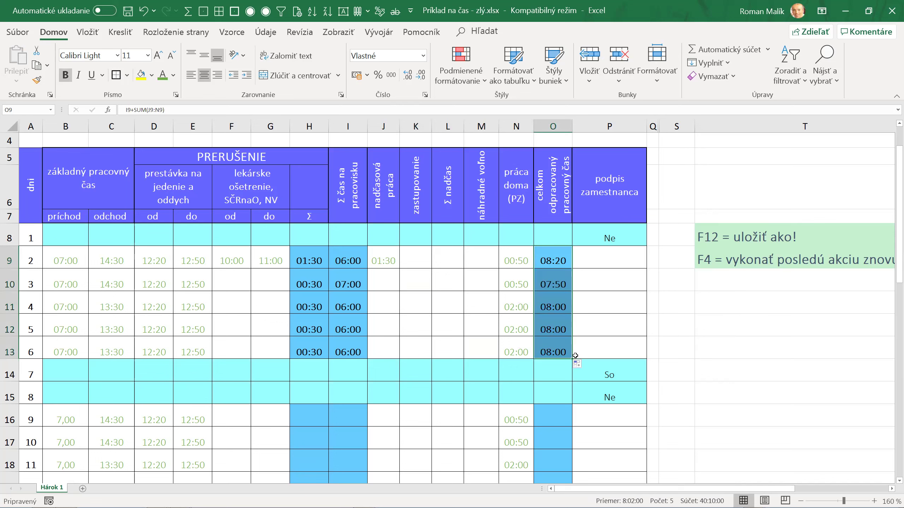
mouse_move(307, 255)
mouse_down()
mouse_move(361, 341)
mouse_move(353, 340)
mouse_up()
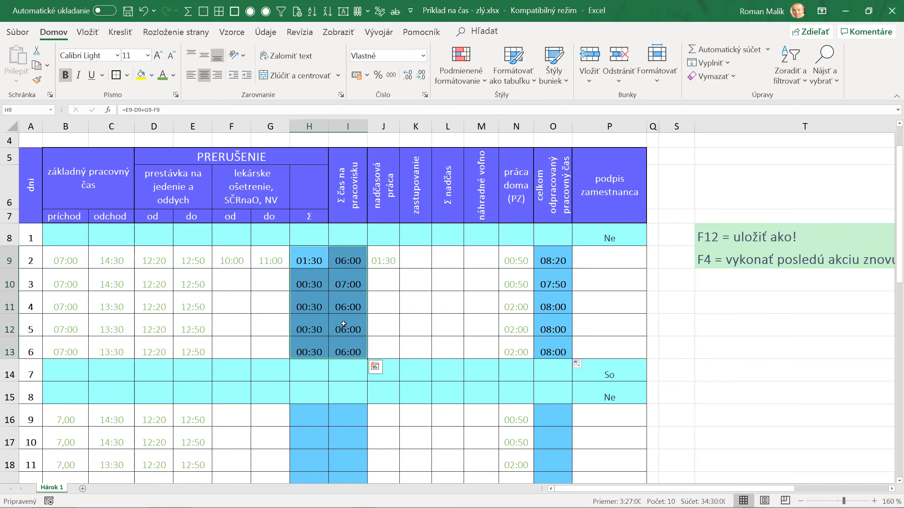
ctrl+drag(551, 258, 552, 344)
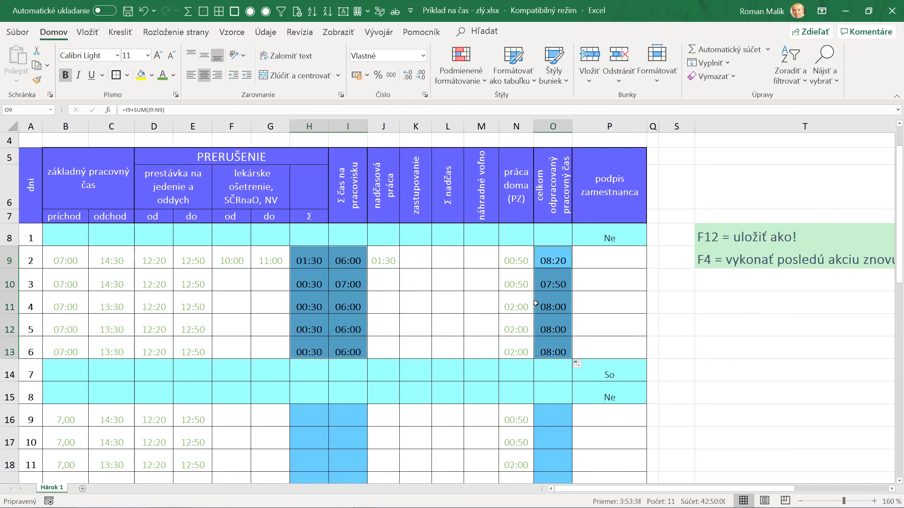
scroll(530, 302, down, 3)
scroll(523, 299, up, 1)
scroll(522, 298, up, 1)
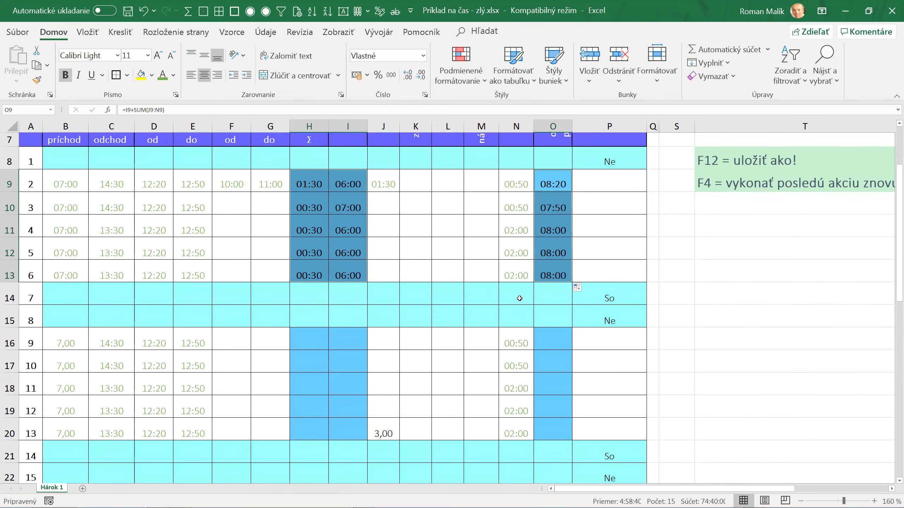
- Copy the selected times and totals to H16, then undo the misplaced paste
key(ctrl+c)
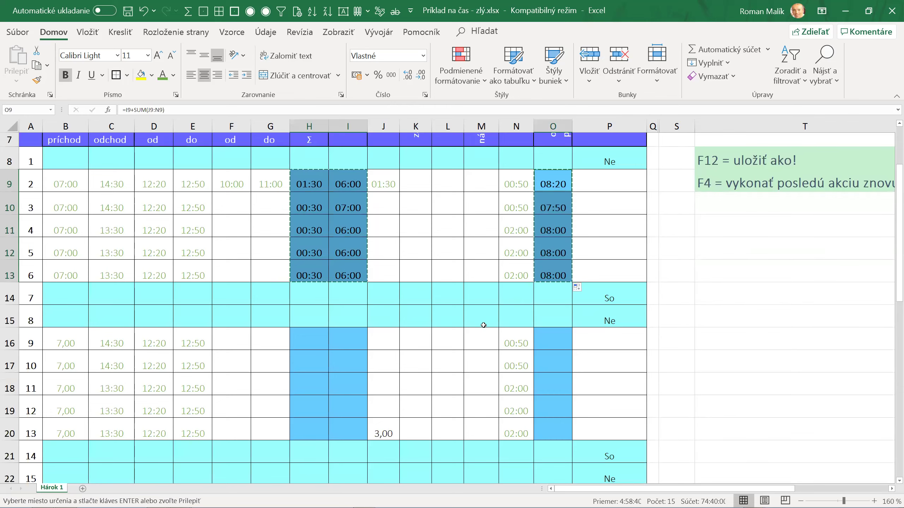
click(316, 334)
key(ctrl+v)
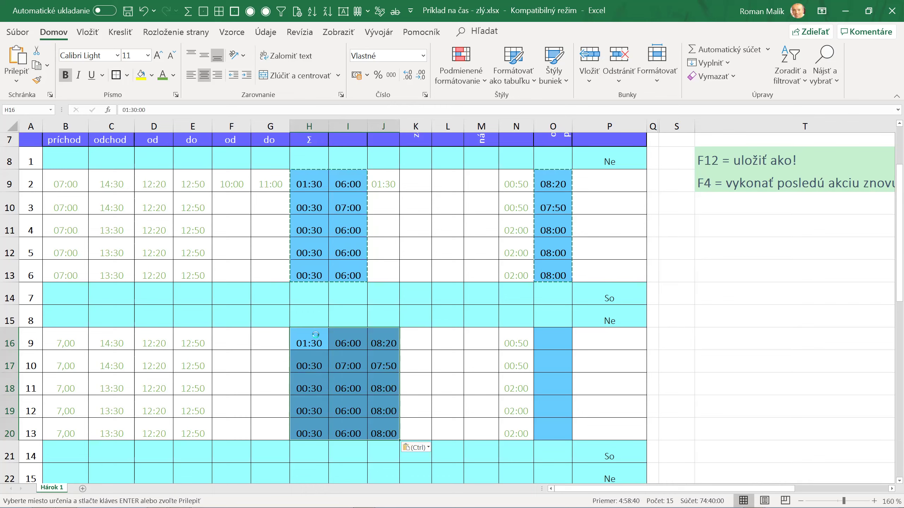
key(ctrl+shift+1)
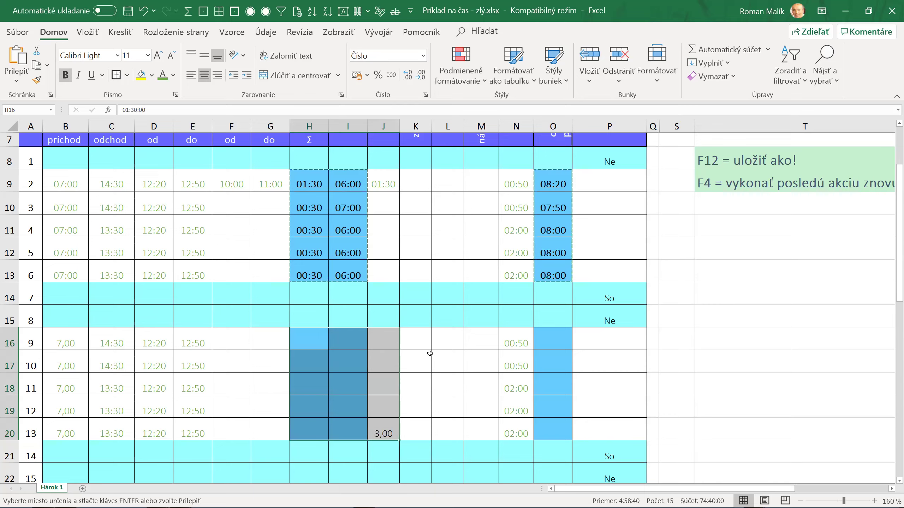
click(429, 353)
scroll(386, 379, down, 4)
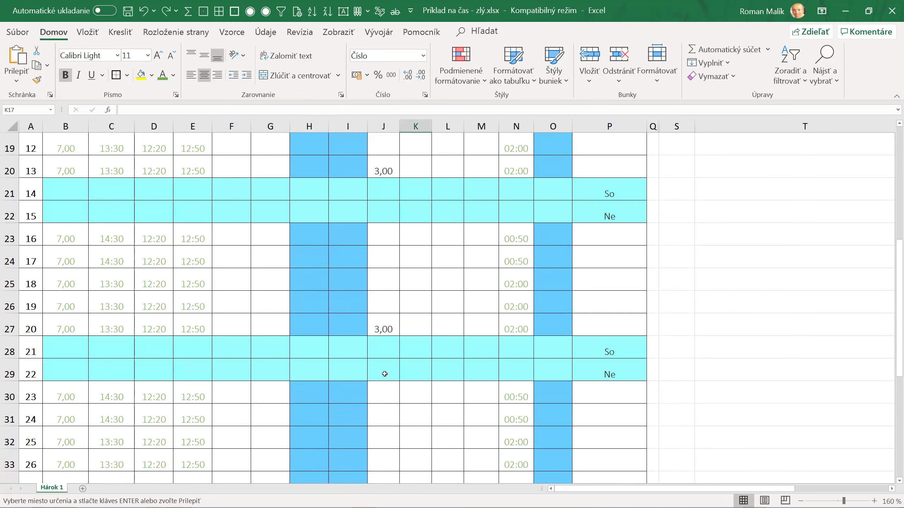
scroll(388, 360, up, 3)
scroll(386, 321, up, 1)
scroll(385, 374, down, 2)
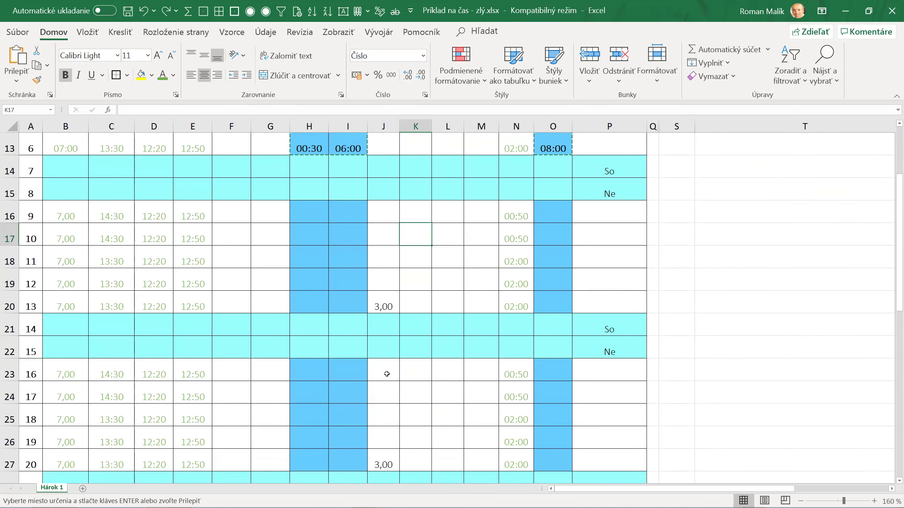
- Re-enter J20's overtime as a three-hour value, now shown as 0,13
click(383, 305)
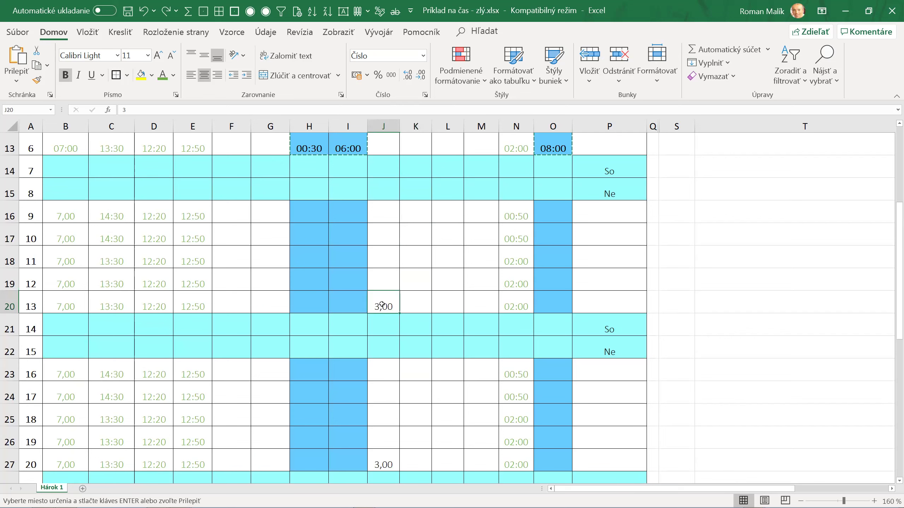
key(Escape)
text(3)
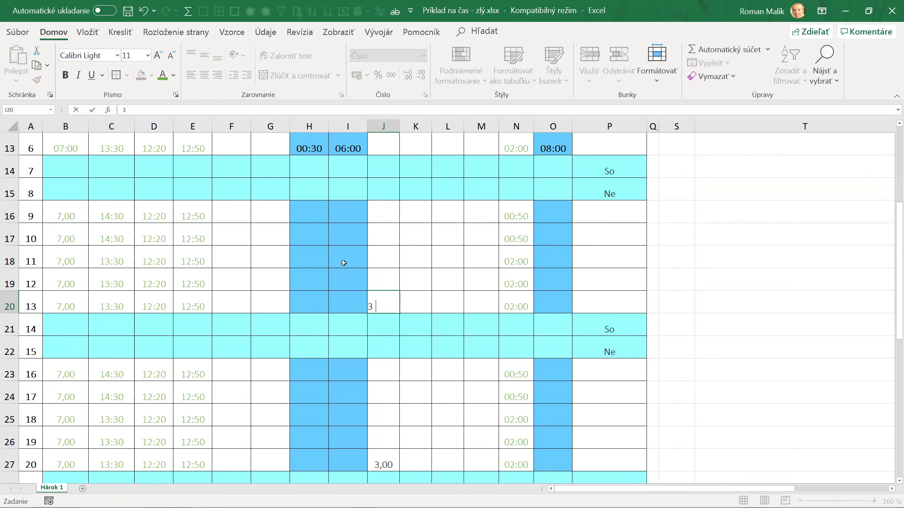
key(Return)
key(Up)
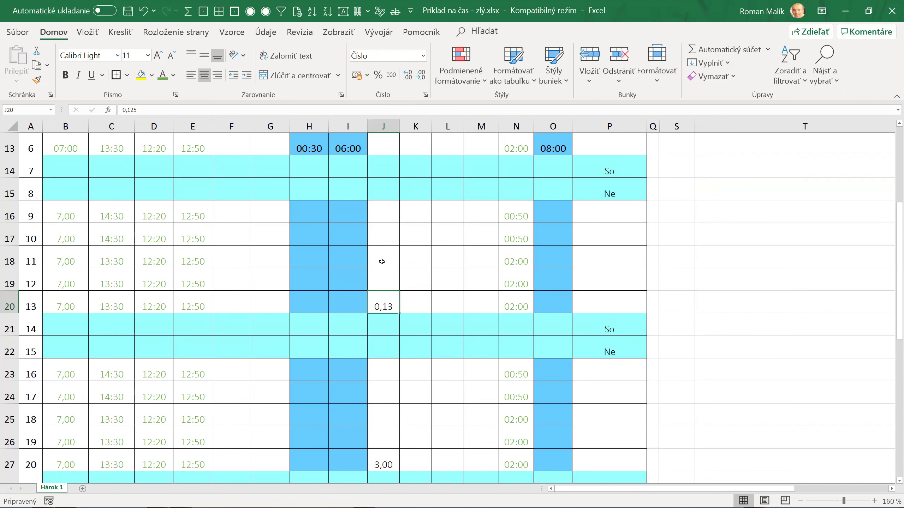
scroll(520, 290, up, 3)
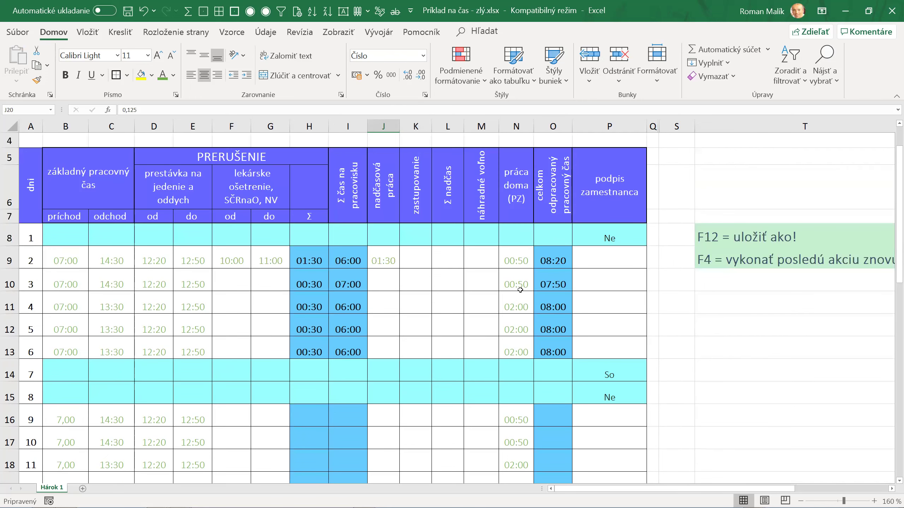
scroll(521, 345, down, 1)
- Copy N16's hh:mm time format onto J16:M20 with Format Painter
click(520, 343)
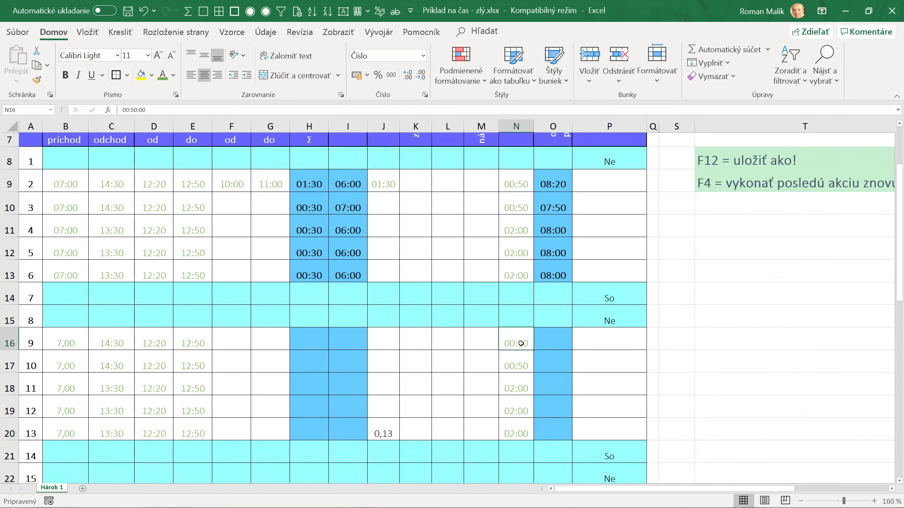
click(36, 80)
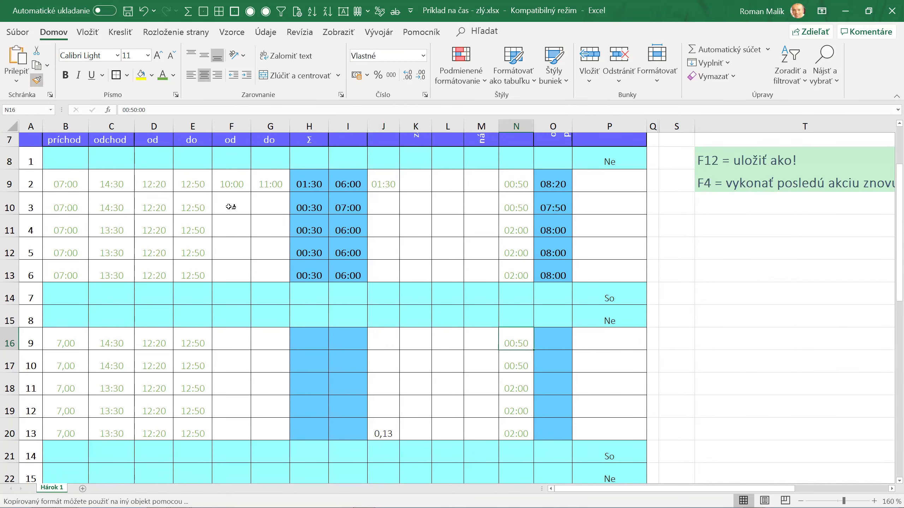
click(389, 343)
mouse_move(413, 362)
mouse_down()
mouse_move(475, 427)
mouse_move(469, 417)
mouse_up()
scroll(470, 417, down, 5)
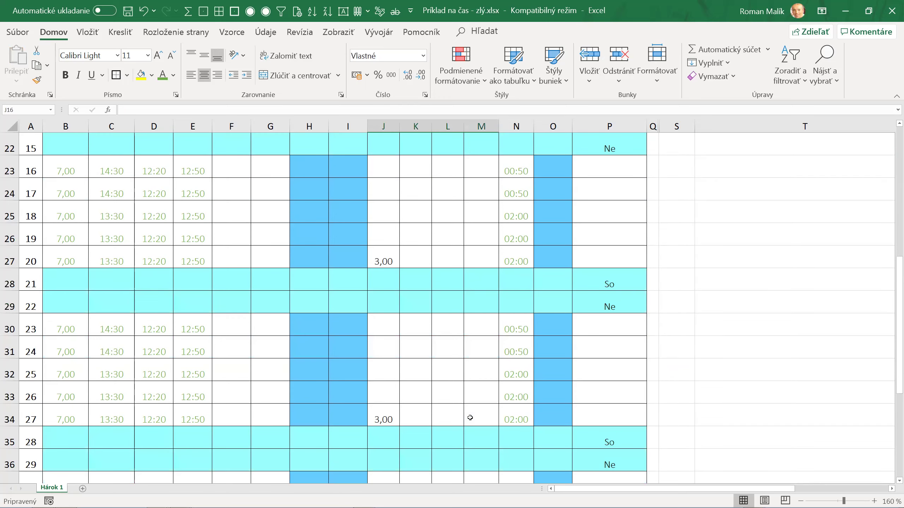
- Paint N30's time format onto J30:M34 and enter 3 hours of overtime in J34
click(512, 329)
click(36, 80)
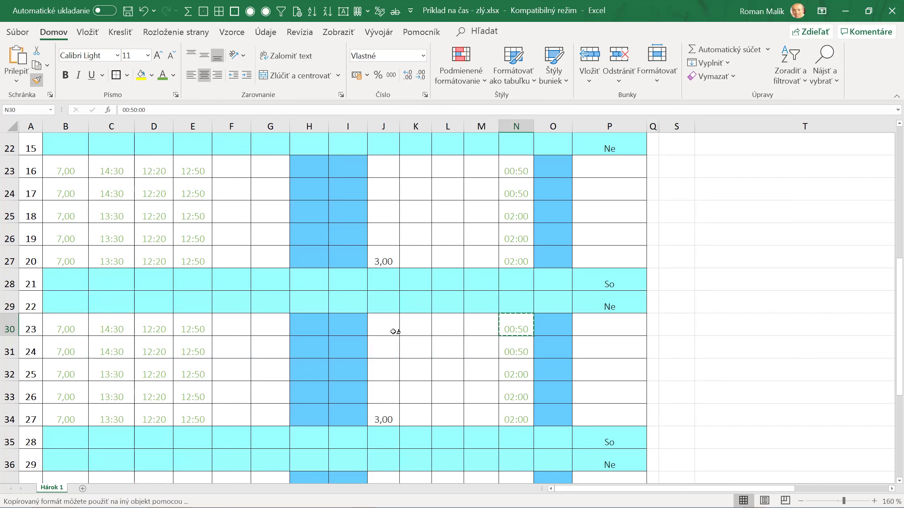
mouse_move(383, 325)
mouse_down()
mouse_move(478, 420)
mouse_move(466, 421)
mouse_up()
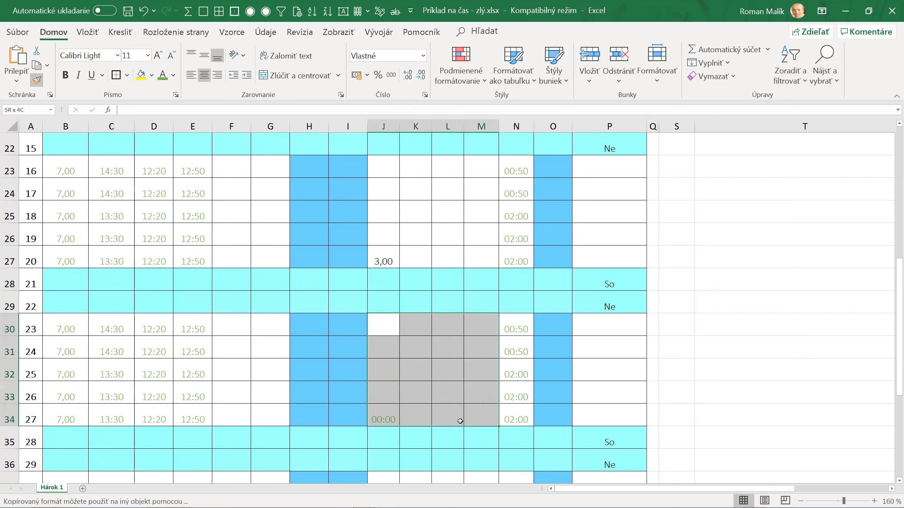
click(389, 420)
text(3:)
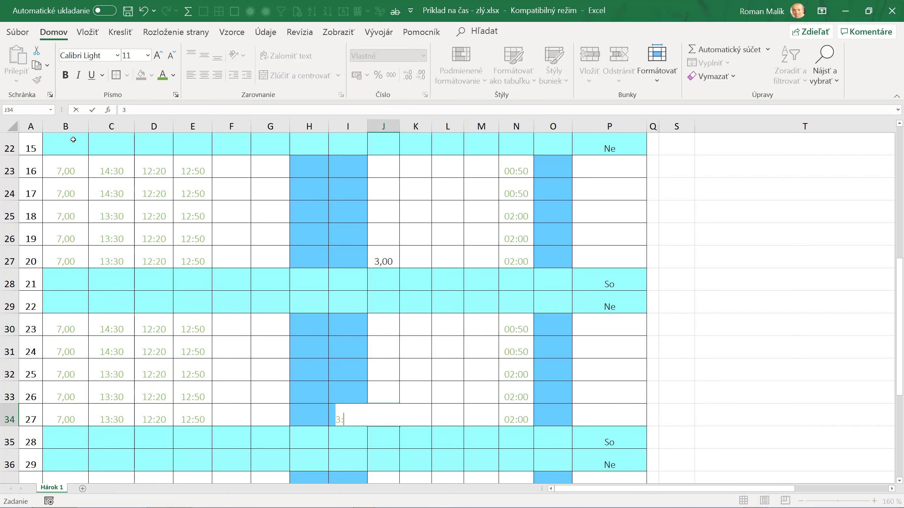
key(Return)
- Select N37, then J37:M37 on the last day's row
scroll(404, 296, down, 1)
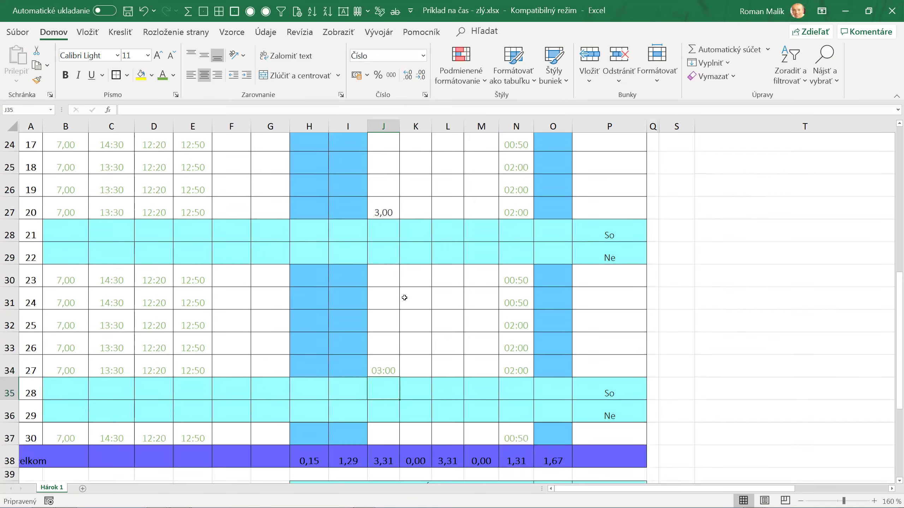
scroll(404, 296, down, 4)
scroll(405, 296, up, 2)
click(522, 279)
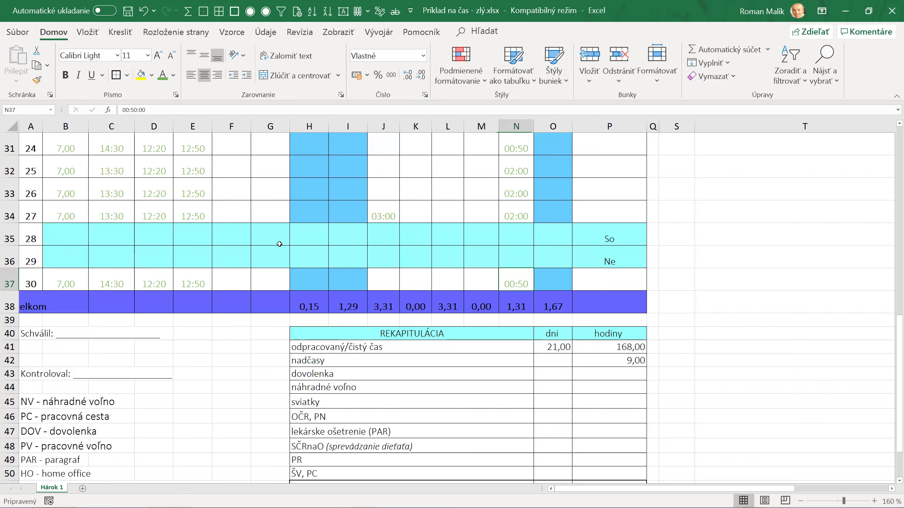
drag(380, 275, 472, 274)
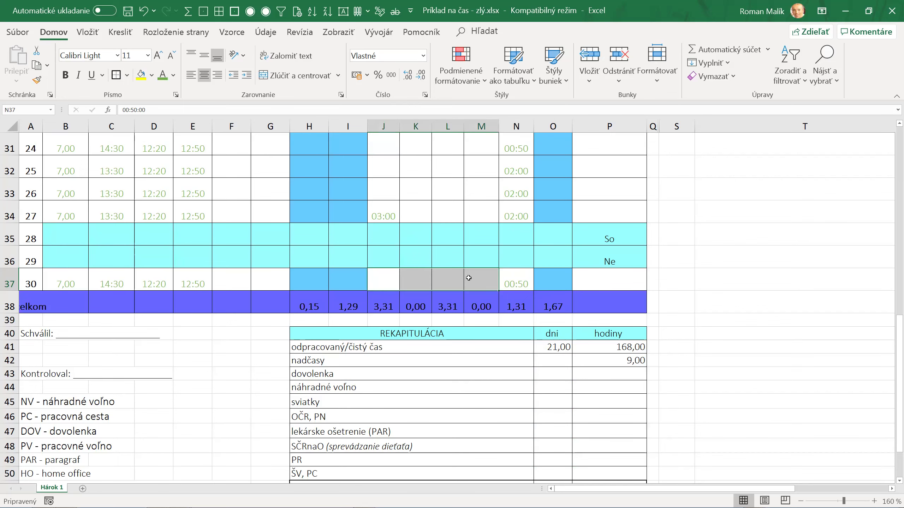
scroll(472, 275, up, 5)
scroll(442, 274, up, 3)
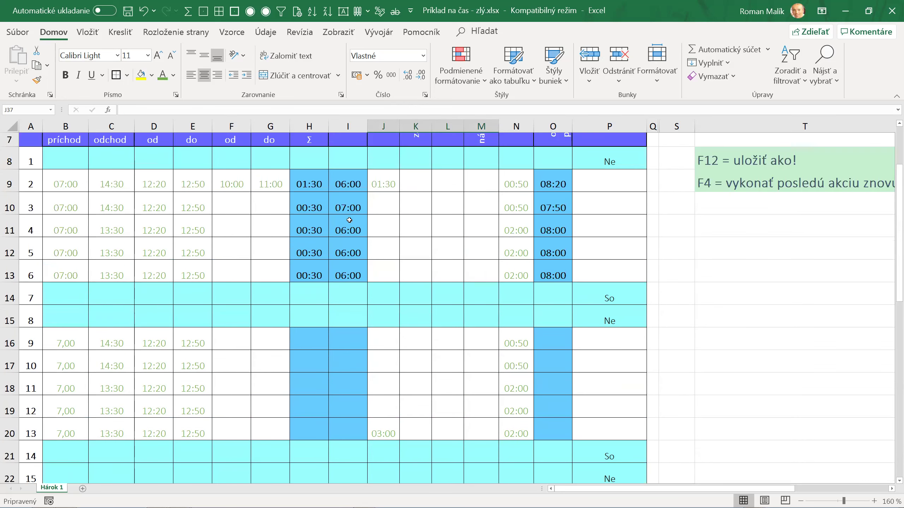
- Copy the break and workplace-time formulas from H9:I13 into H16:I20
drag(309, 179, 338, 261)
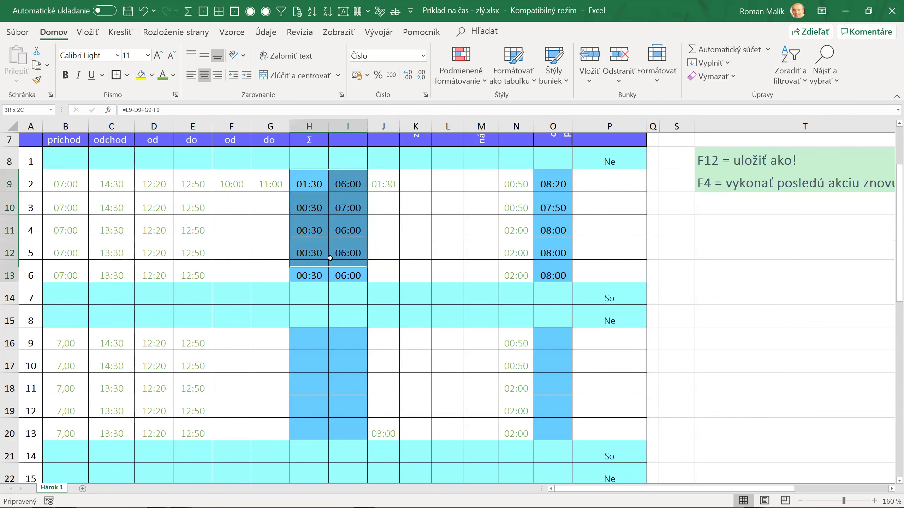
key(shift+Down)
key(ctrl+c)
key(Down)
key(Down)
key(Down)
key(Down)
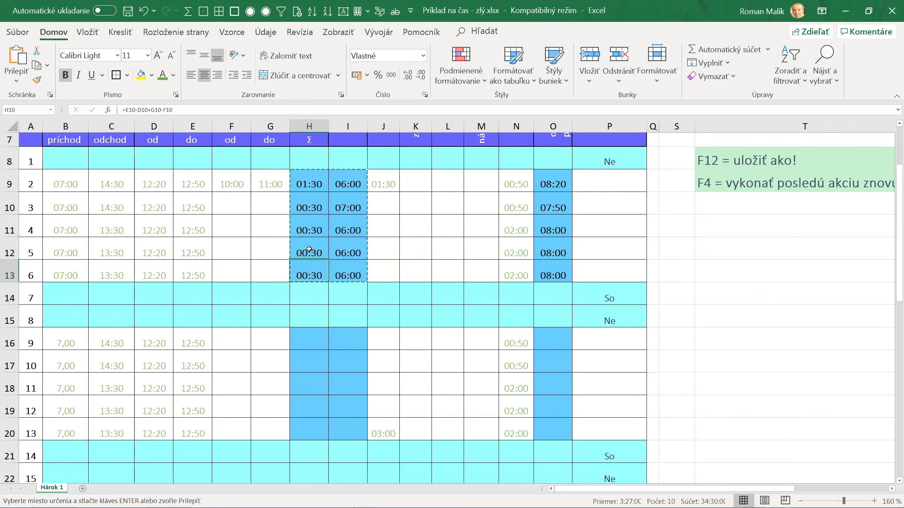
key(Down)
key(Down)
key(Down)
key(Down)
key(ctrl+v)
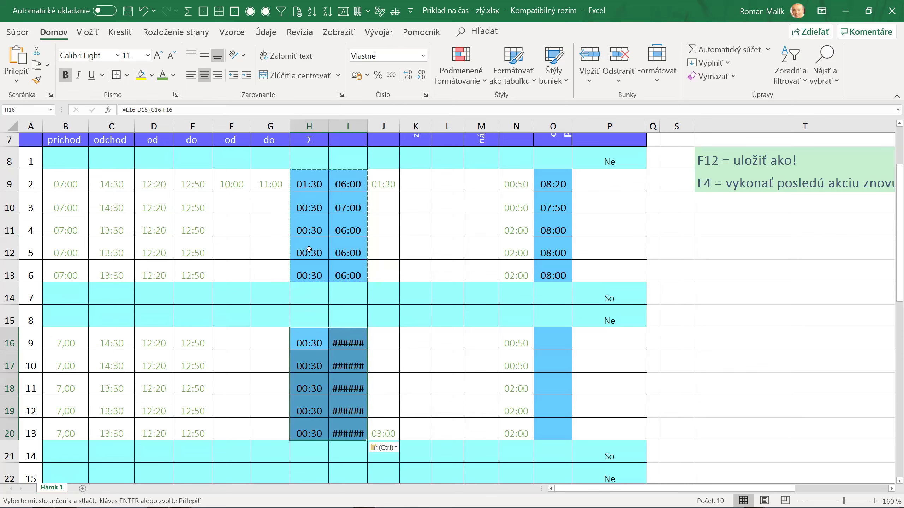
key(Down)
- Move to I16 and widen column I substantially to reveal its values
key(Up)
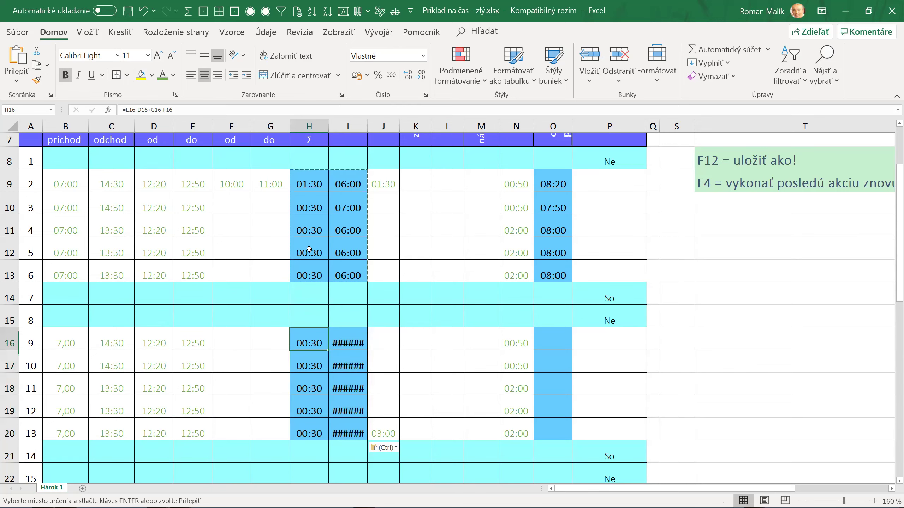
key(Right)
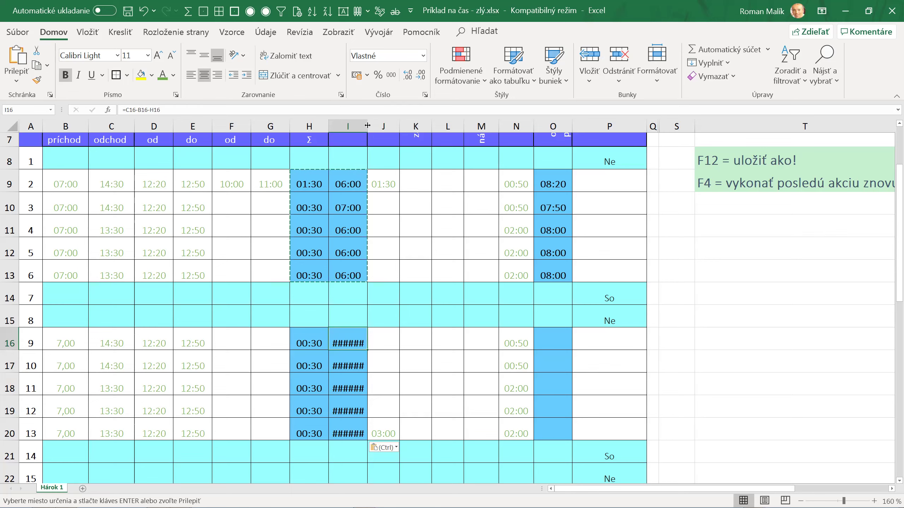
drag(367, 125, 394, 125)
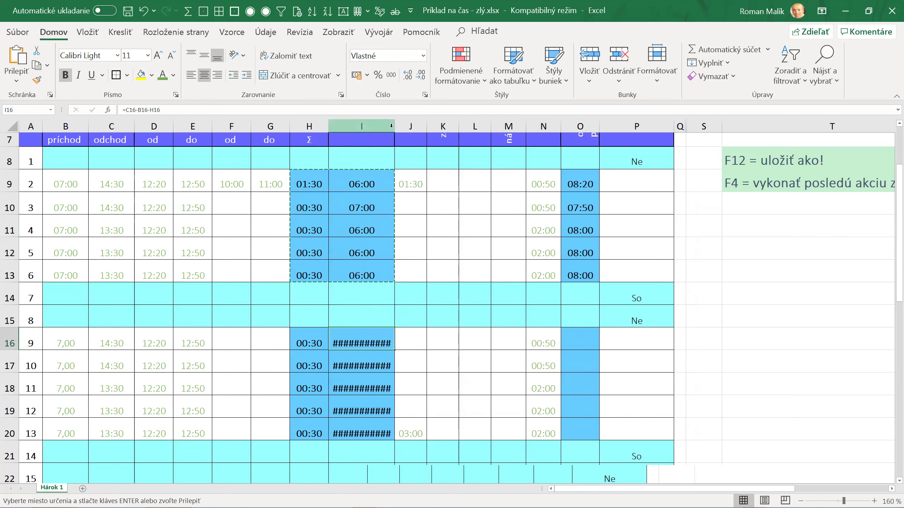
drag(393, 125, 487, 131)
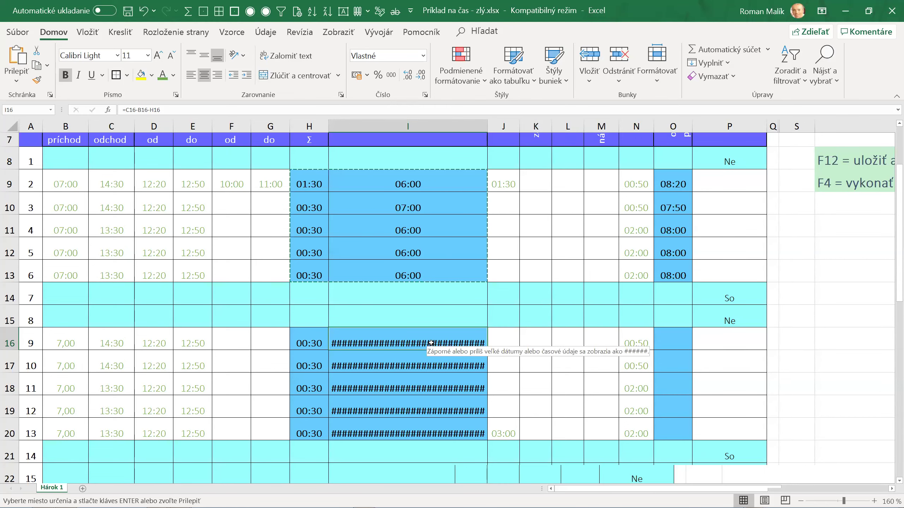
- Copy the first week's 07:00 arrival times B9:B13 into B16:B20
click(78, 344)
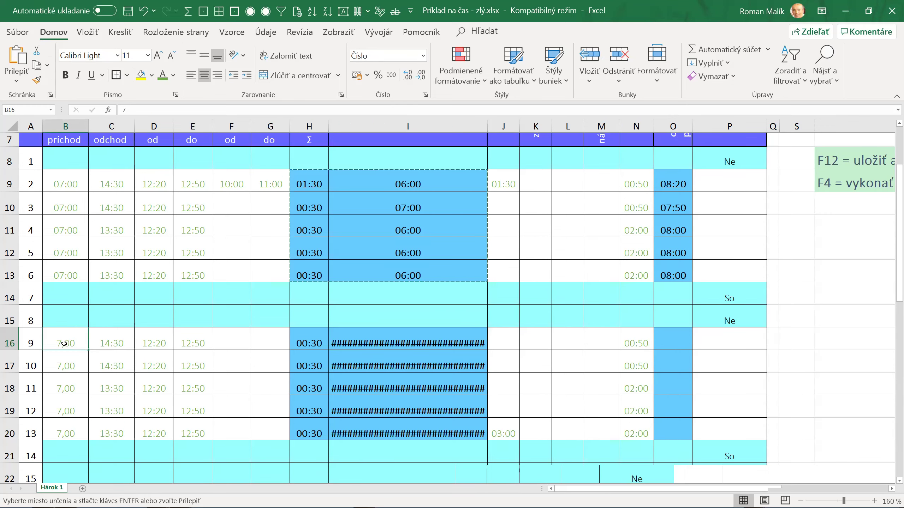
drag(73, 185, 77, 271)
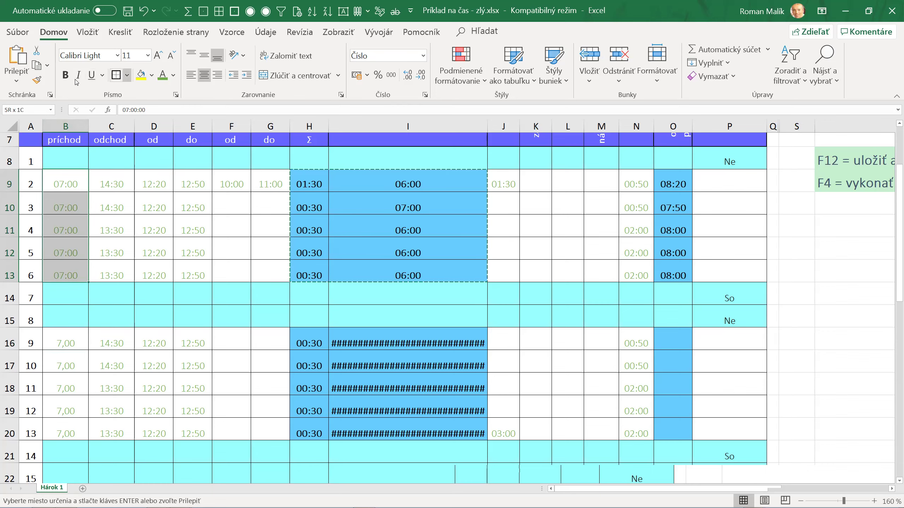
click(36, 66)
click(64, 342)
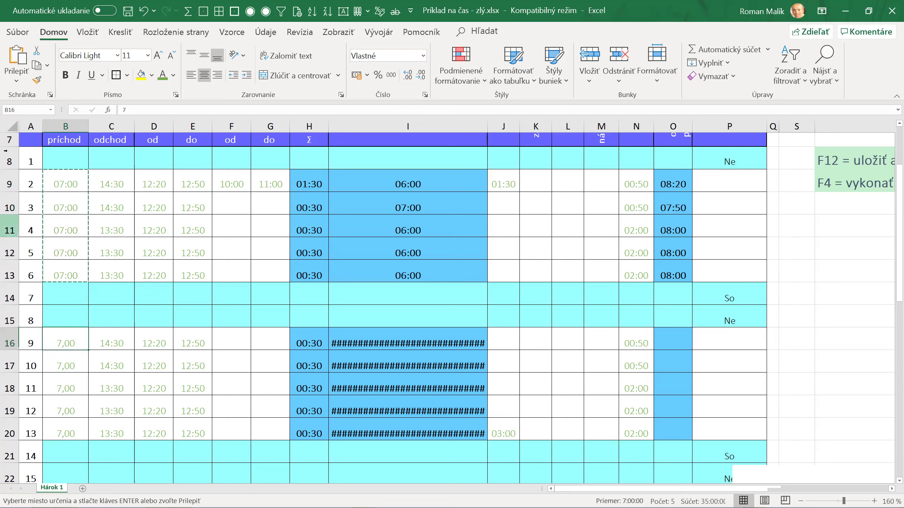
key(ctrl+v)
- Paste the 07:00 arrivals into B23:B27, B30:B34 and B37, then return to the sheet top
key(Down)
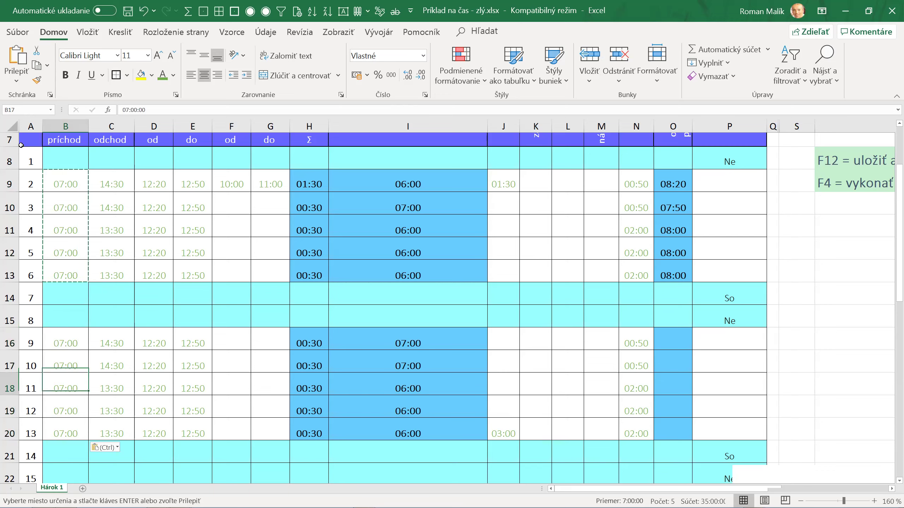
scroll(21, 144, down, 5)
key(Down)
key(Down)
key(Down)
key(ctrl+v)
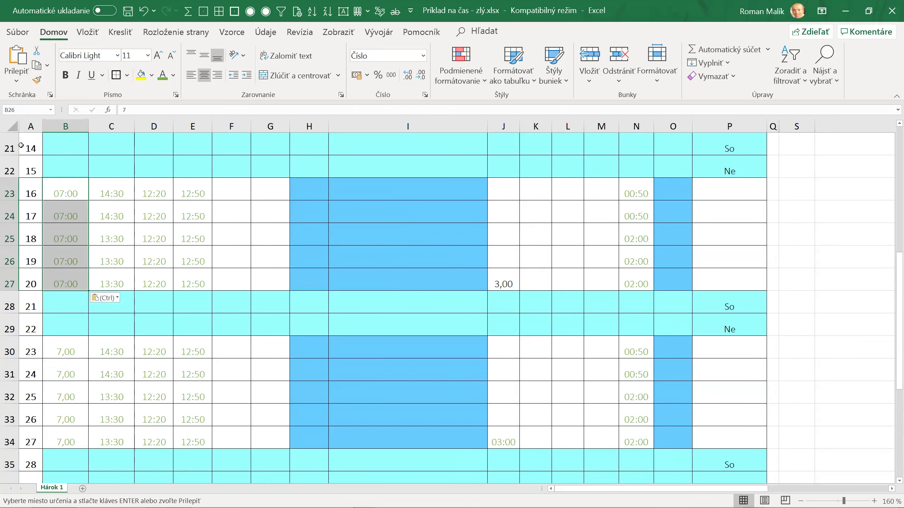
key(Down)
key(Down)
key(Down)
key(ctrl+v)
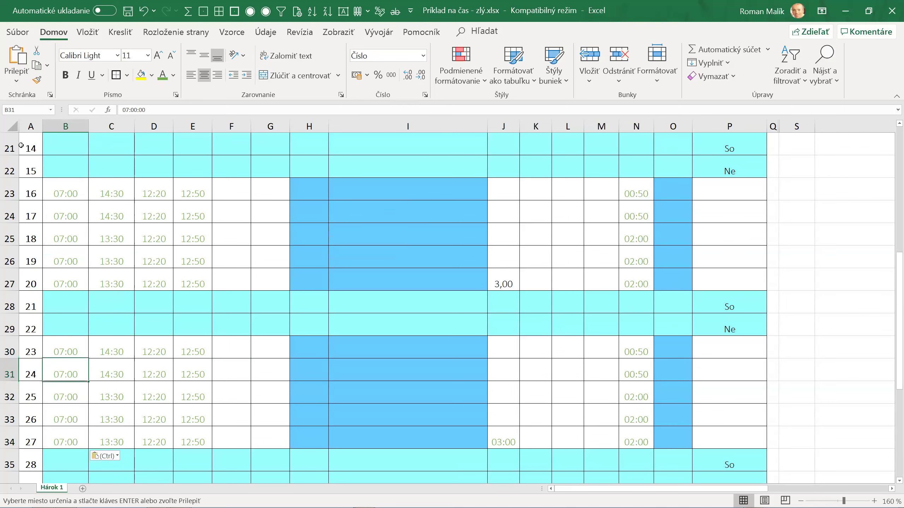
key(Down)
key(Down)
key(Down)
key(Down)
key(Down)
key(Up)
key(Up)
key(Up)
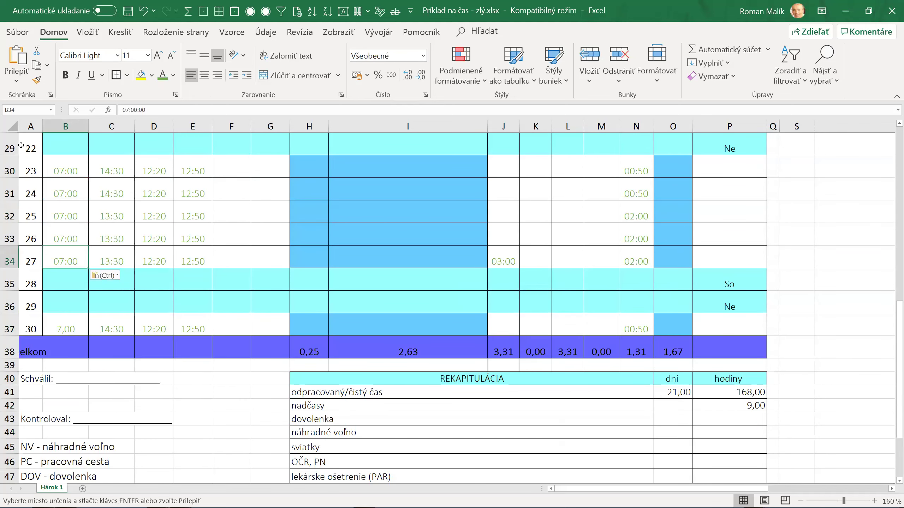
key(ctrl+c)
key(Down)
key(Down)
key(Down)
key(ctrl+v)
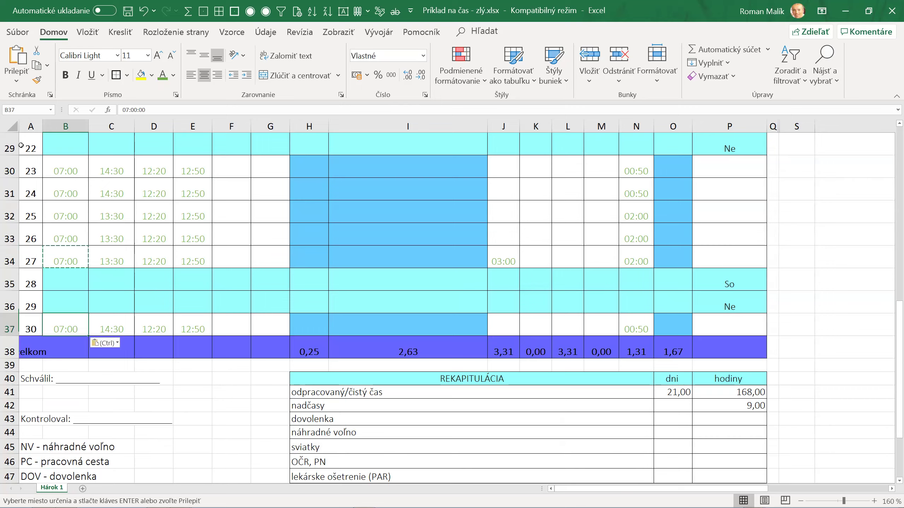
key(ctrl+Home)
- Narrow column I back to about 68 pixels
drag(487, 126, 455, 126)
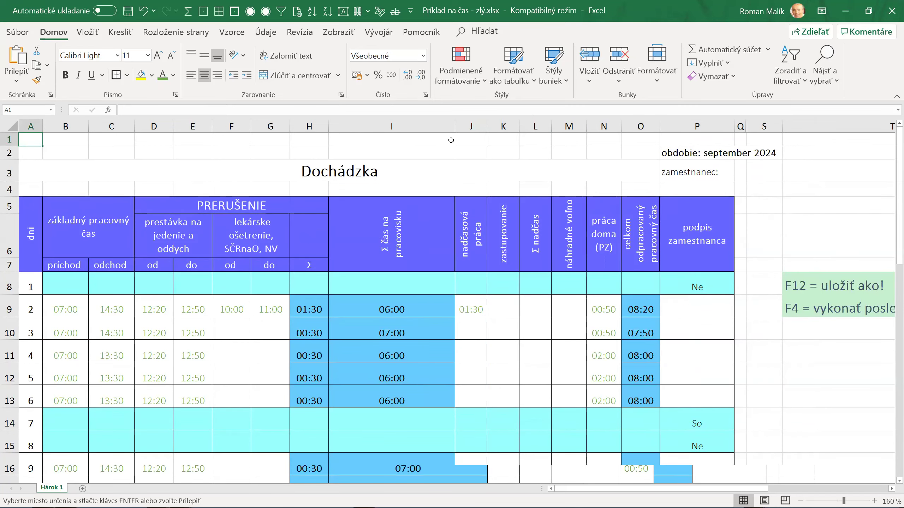
drag(454, 126, 382, 126)
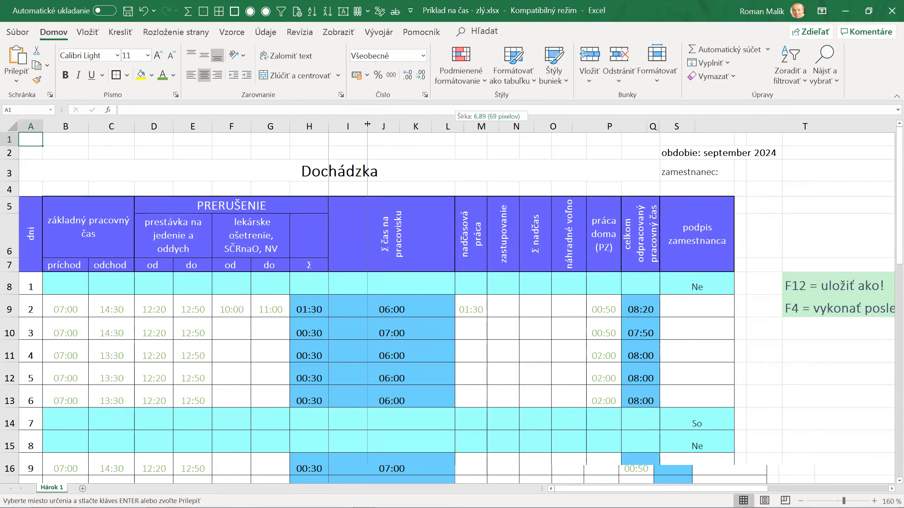
drag(382, 126, 367, 126)
- Select the merged Dochádzka title cell A3 and open the Cell Styles gallery
scroll(386, 154, down, 3)
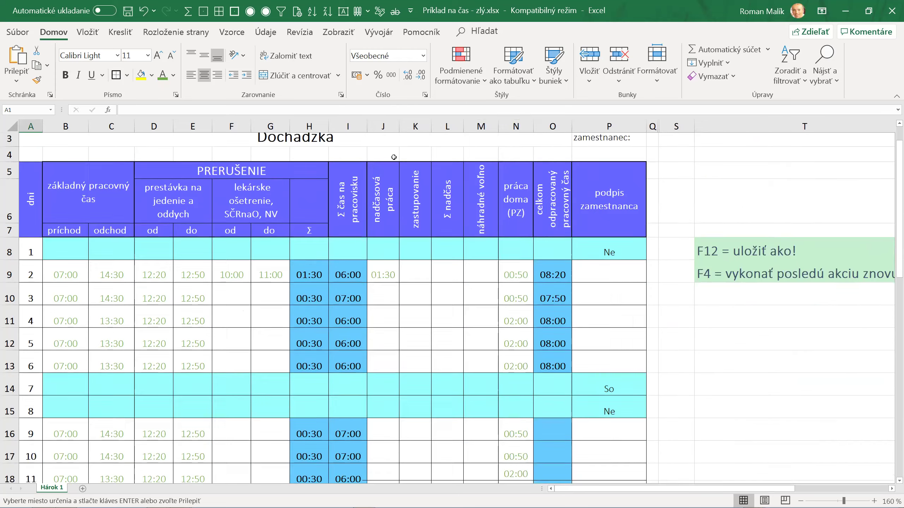
scroll(397, 155, up, 3)
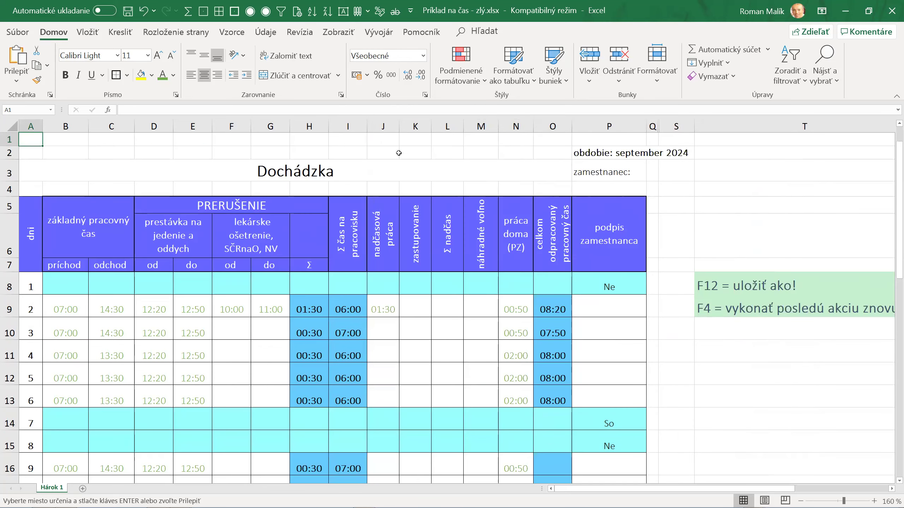
click(298, 168)
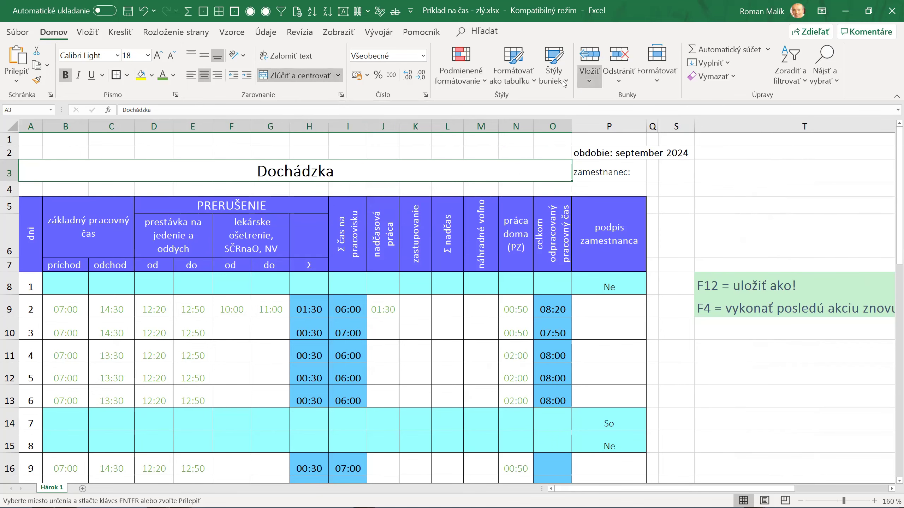
click(550, 79)
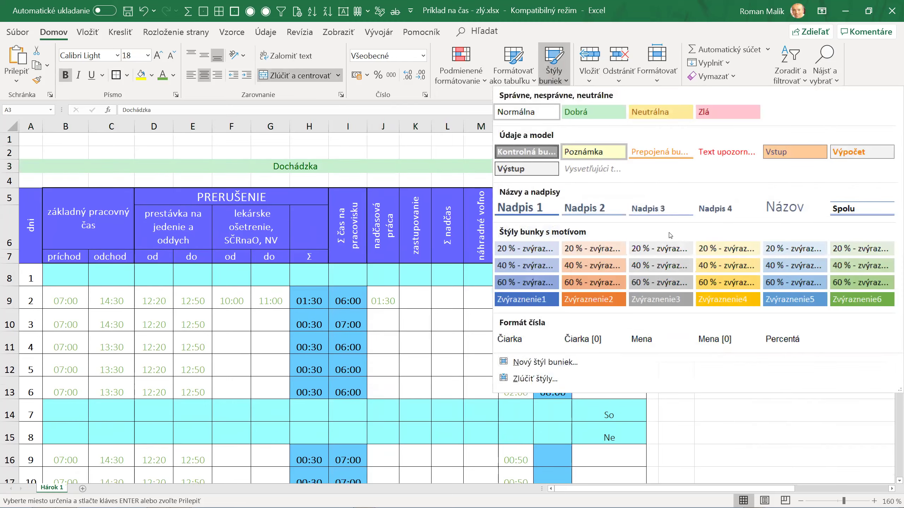
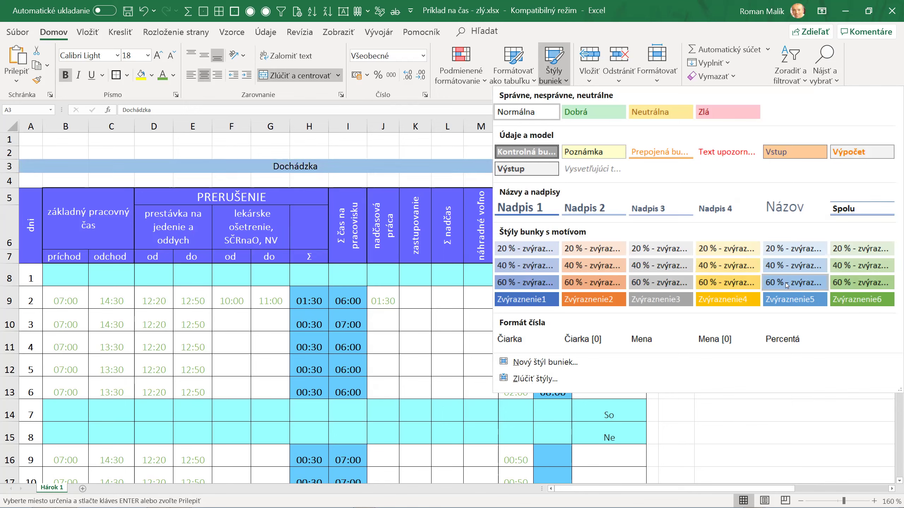
- Apply the light-blue 40 % accent style to the Dochádzka title in A3 and set it to 18 pt
click(788, 265)
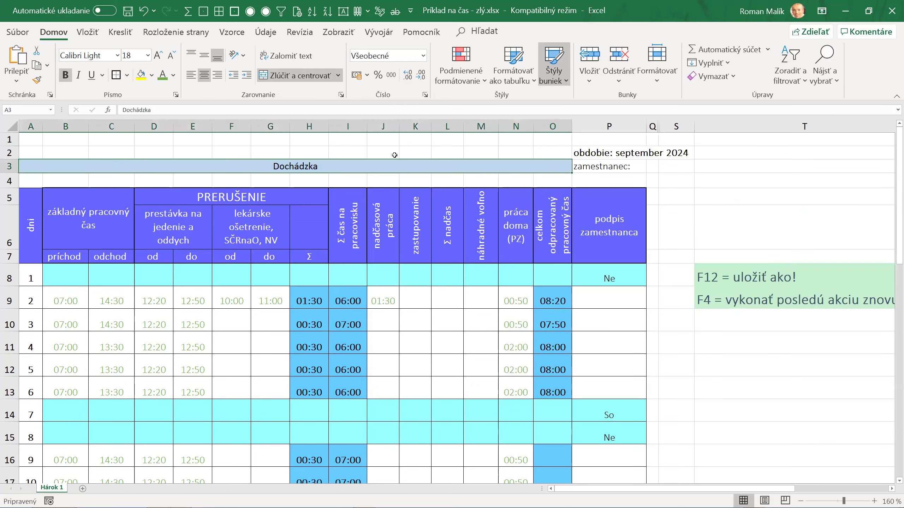
double_click(157, 56)
click(158, 57)
click(158, 56)
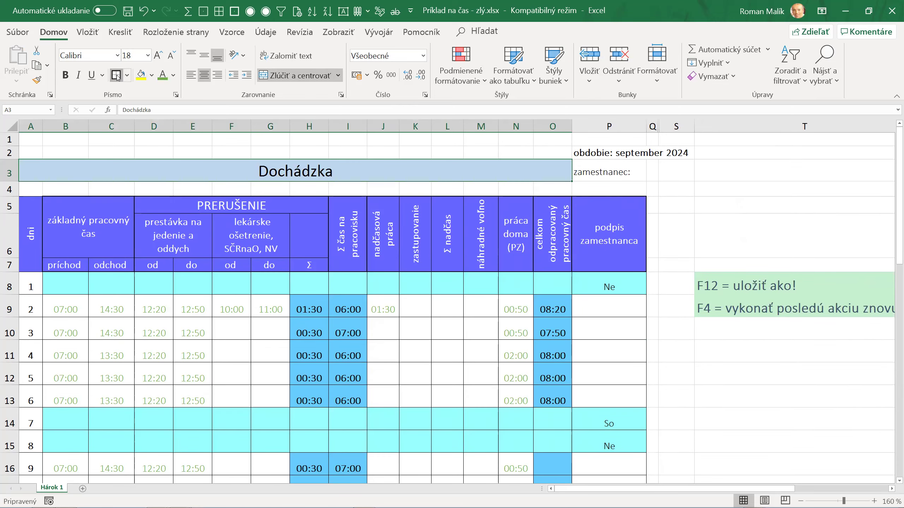
click(197, 152)
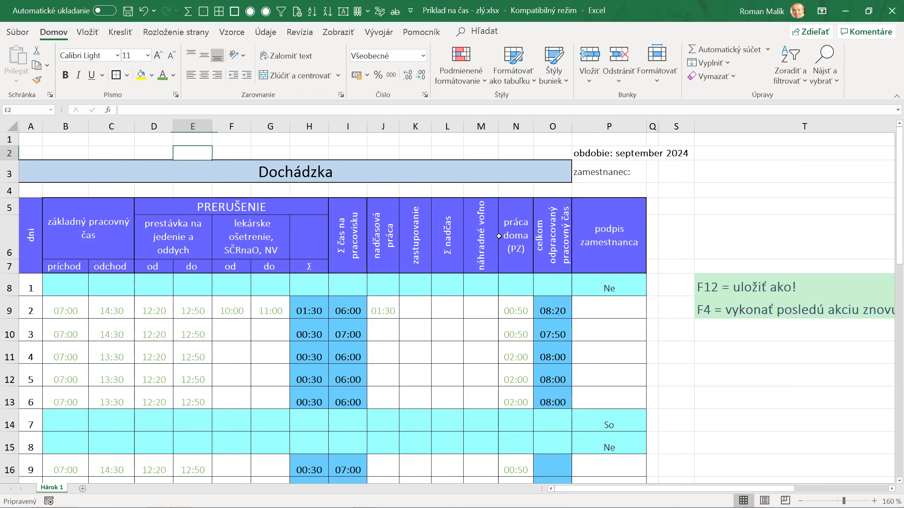
- Copy the break and time-at-work formulas from H16:I20 into H23:I27, H30:I34 and day 30's row 37
scroll(453, 284, down, 4)
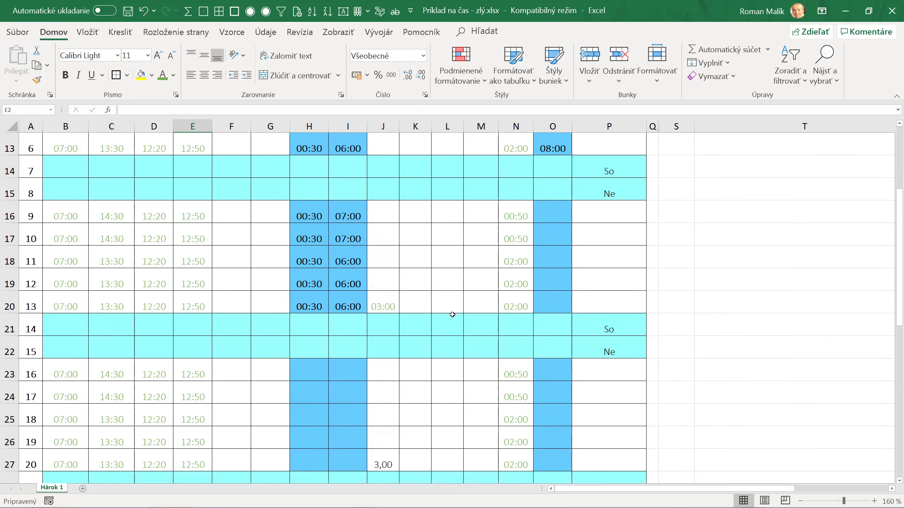
scroll(452, 258, down, 1)
scroll(318, 220, up, 1)
drag(318, 219, 359, 303)
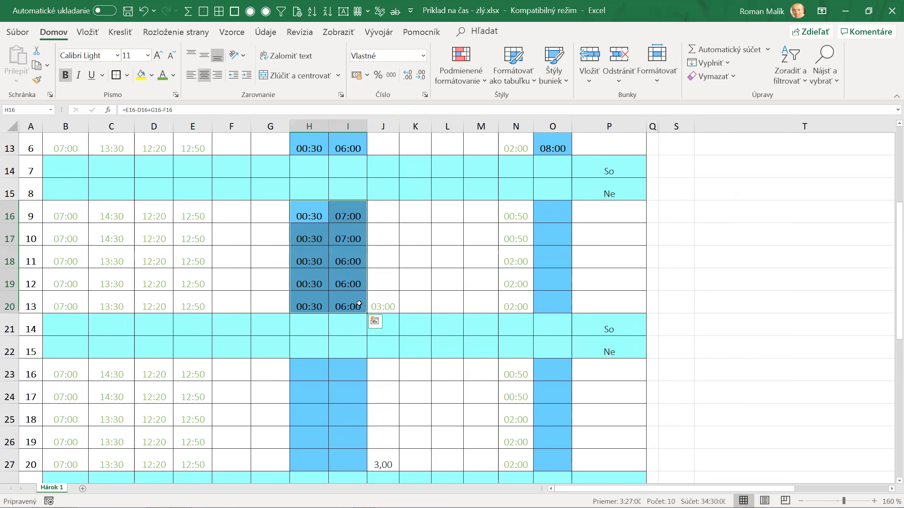
key(ctrl+c)
key(Down)
key(Down)
key(Down)
key(Down)
key(Down)
key(Down)
key(Down)
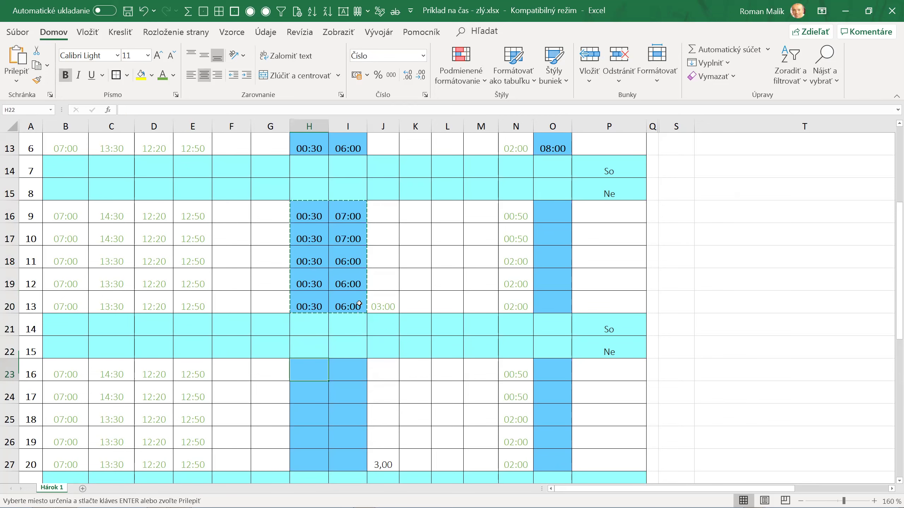
key(ctrl+v)
key(Down)
key(Down)
key(Down)
key(Down)
key(Down)
key(Down)
key(Up)
key(Up)
key(Up)
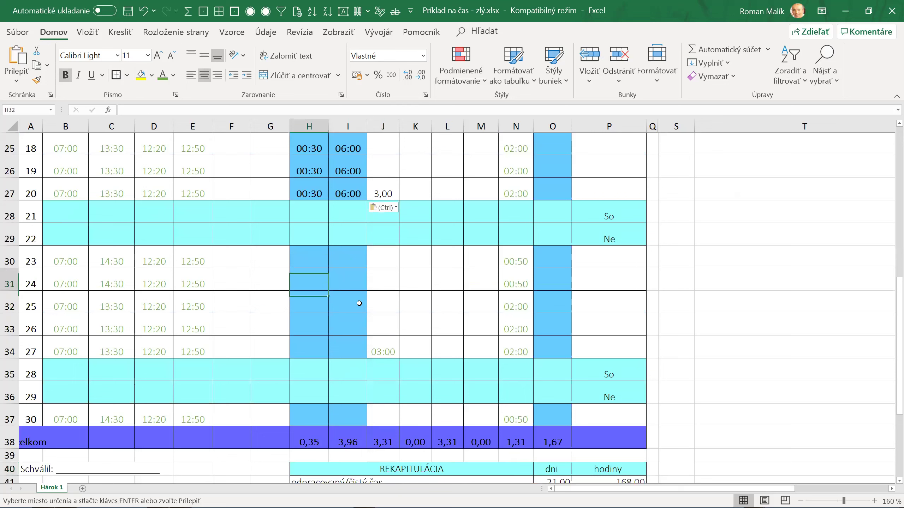
key(ctrl+v)
key(Down)
key(Down)
key(Down)
key(Down)
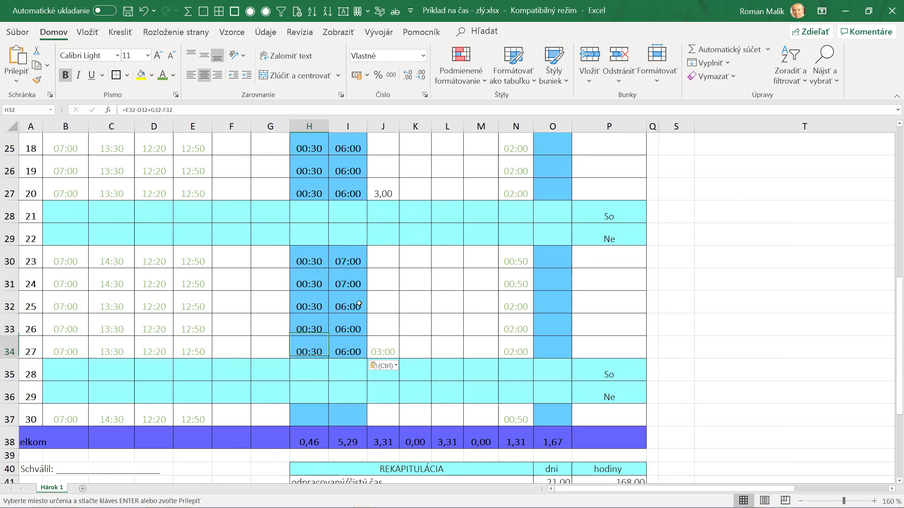
key(shift+Right)
key(ctrl+c)
key(Down)
key(Down)
key(Down)
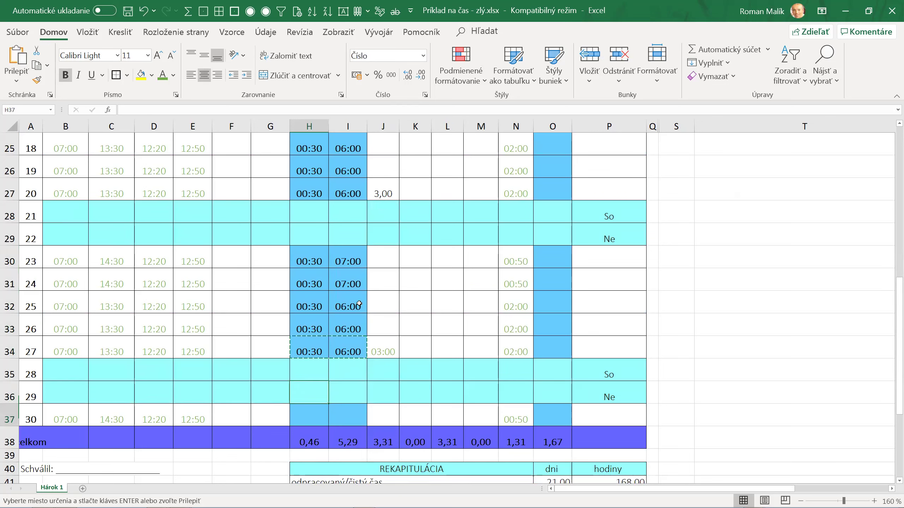
key(ctrl+v)
- Fill the total-worked-time formula down O9:O13 for the first week
key(Right)
key(Right)
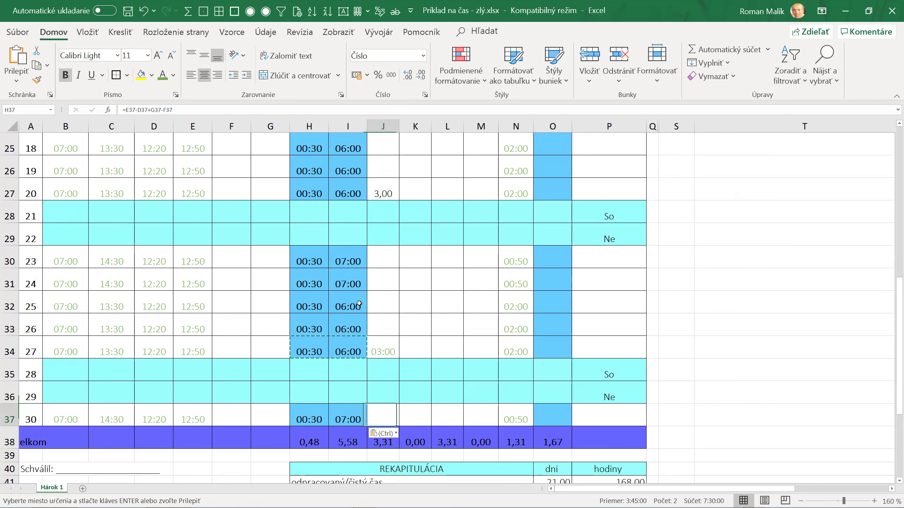
key(Right)
key(Right)
key(Right)
key(Right)
key(Right)
key(Up)
key(Up)
key(Up)
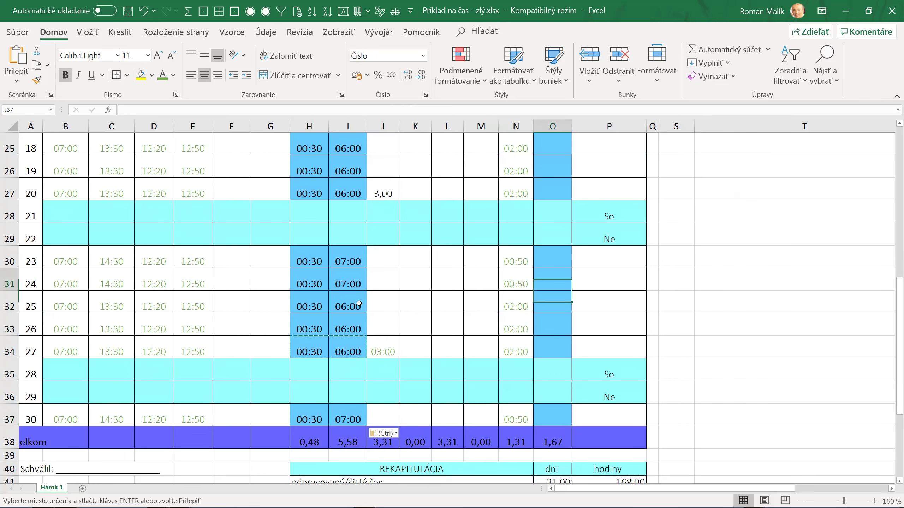
key(Up)
key(Up)
key(Up)
key(Up)
key(Up)
key(Up)
key(Up)
key(Up)
key(Up)
key(Down)
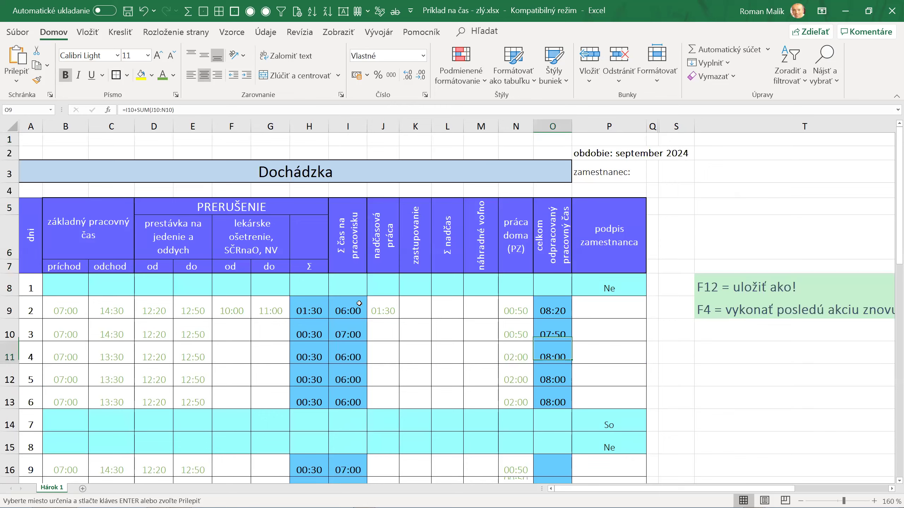
key(Up)
key(ctrl+shift+Down)
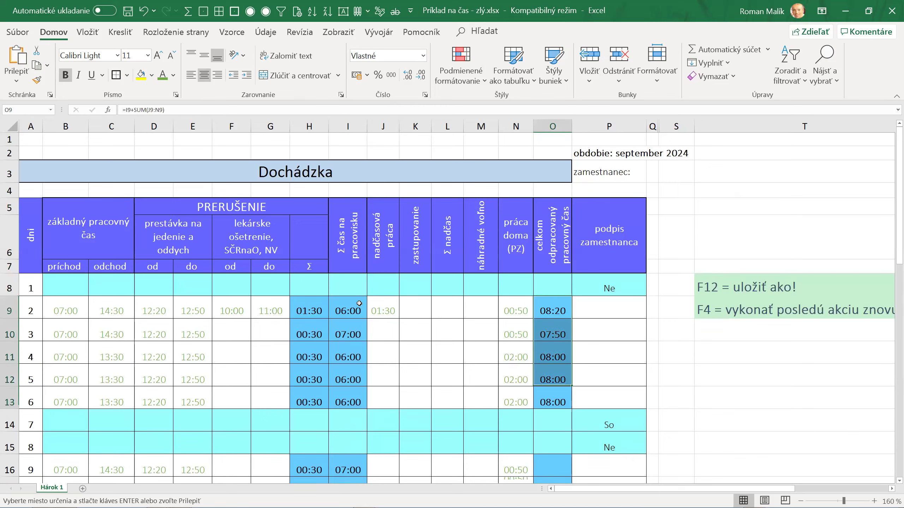
key(ctrl+v)
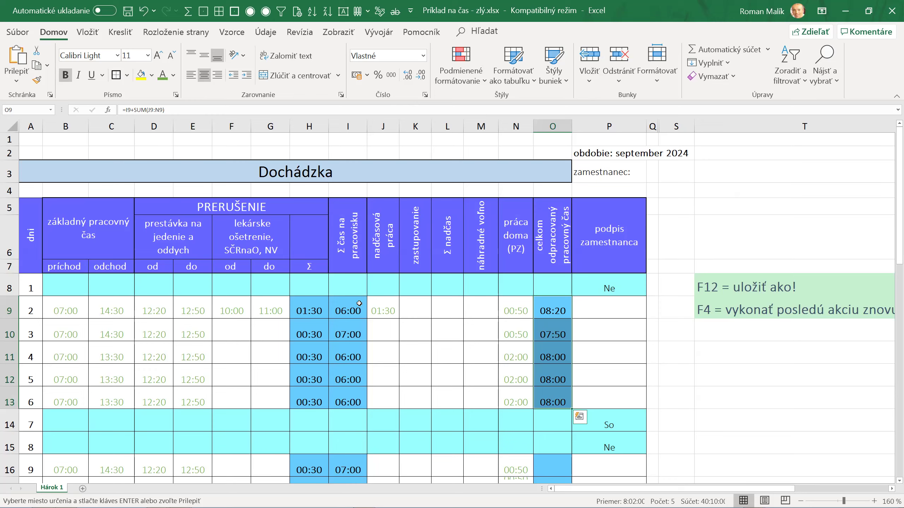
- Paste the column O total formulas into O16:O20, O23:O27, O30:O34 and O37
key(ctrl+c)
key(Down)
key(Down)
key(Down)
key(Down)
key(Down)
key(Down)
key(ctrl+v)
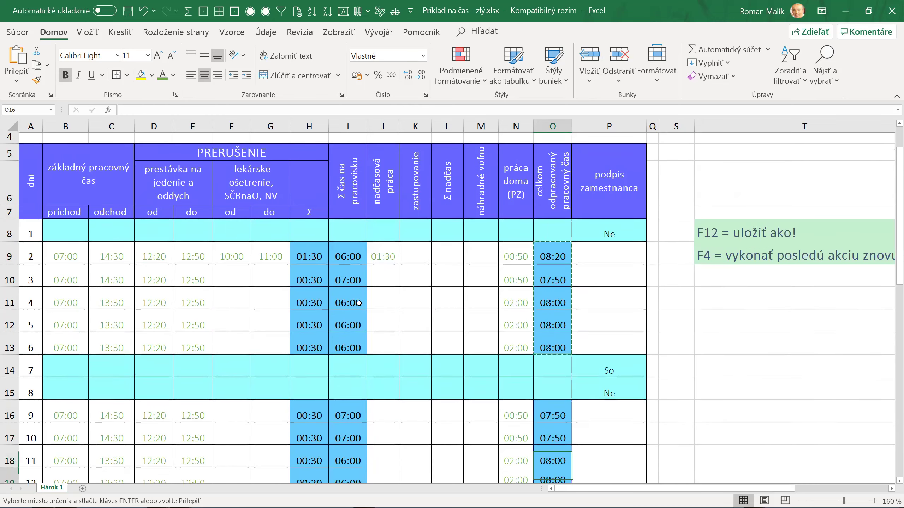
key(Down)
key(Down)
key(Down)
key(Up)
key(Up)
key(ctrl+v)
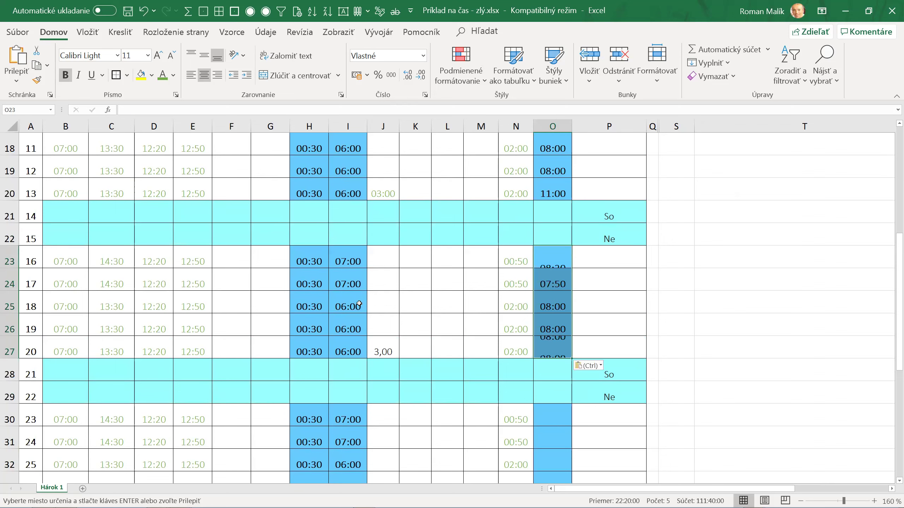
key(Down)
key(Down)
key(Down)
key(Down)
key(Down)
key(ctrl+v)
key(Down)
key(Down)
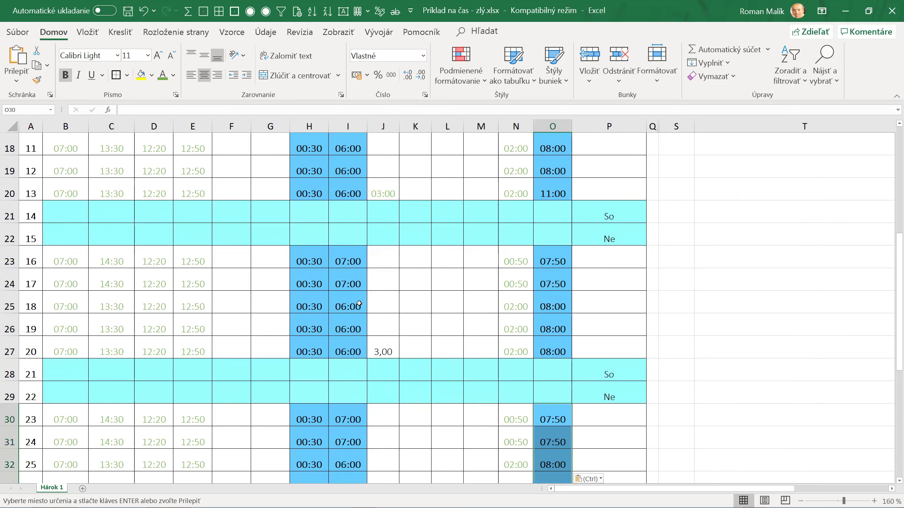
key(Down)
key(Down)
key(Down)
key(Down)
key(Down)
key(Down)
key(Up)
key(Up)
key(Up)
key(Up)
key(Up)
key(Down)
key(Down)
key(Down)
key(ctrl+v)
key(ctrl)
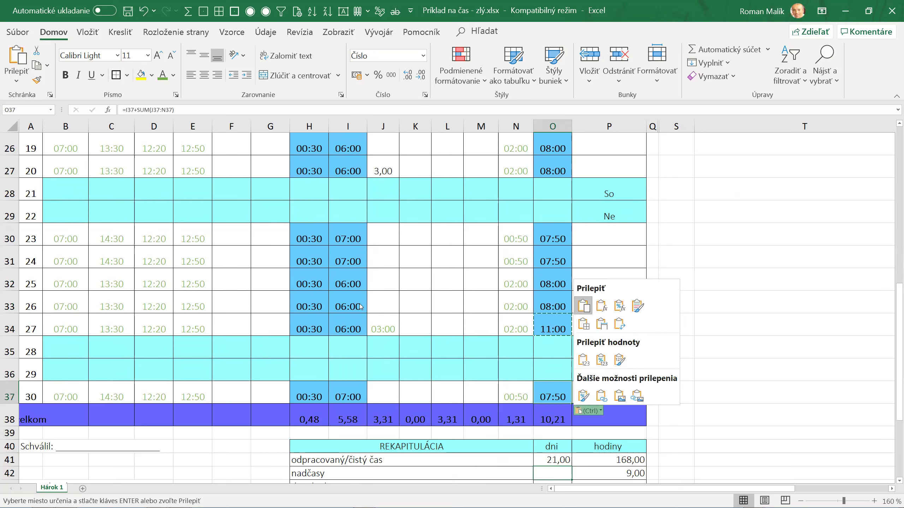
key(Up)
key(Up)
key(Up)
key(Up)
key(Up)
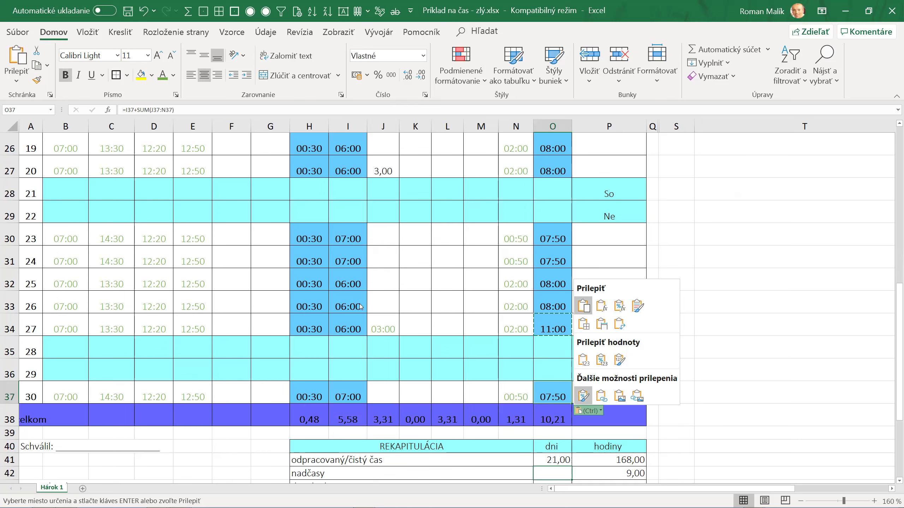
key(Escape)
- Left-align the celkom label in A38
scroll(508, 272, up, 5)
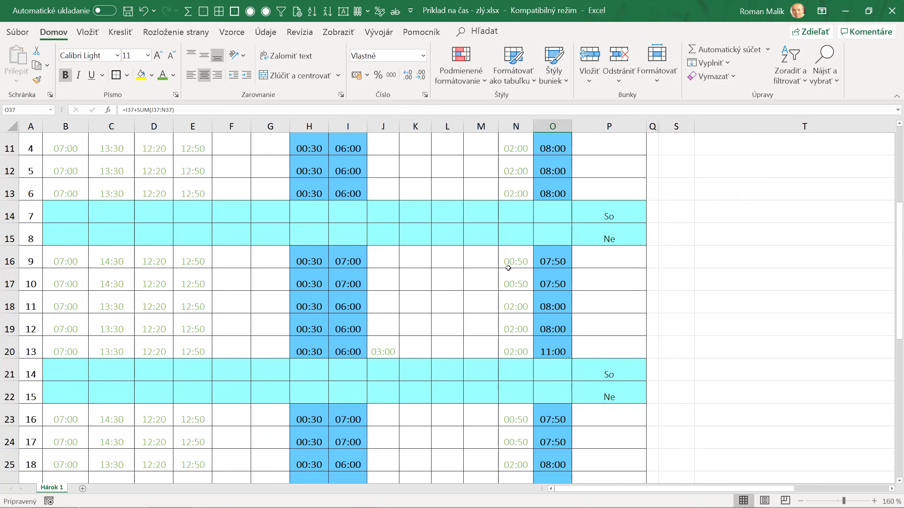
scroll(508, 272, up, 4)
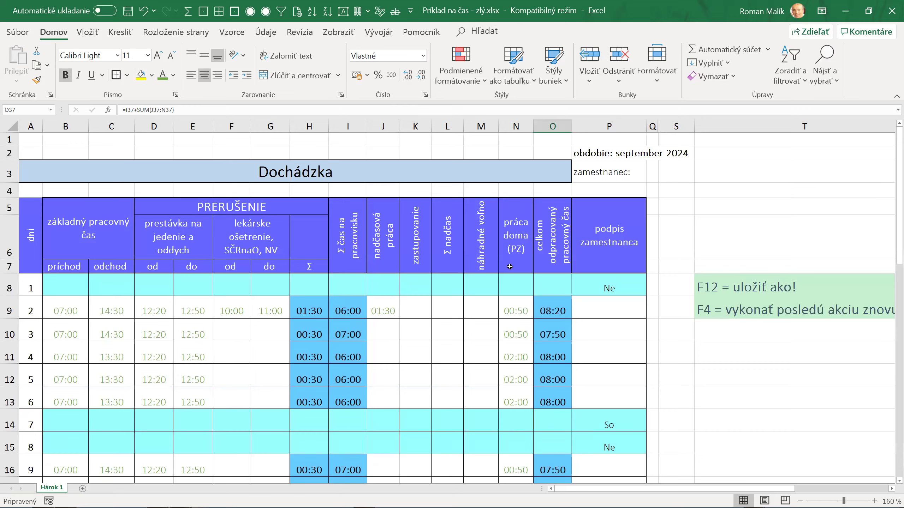
scroll(510, 267, down, 5)
scroll(510, 266, down, 1)
scroll(509, 267, down, 5)
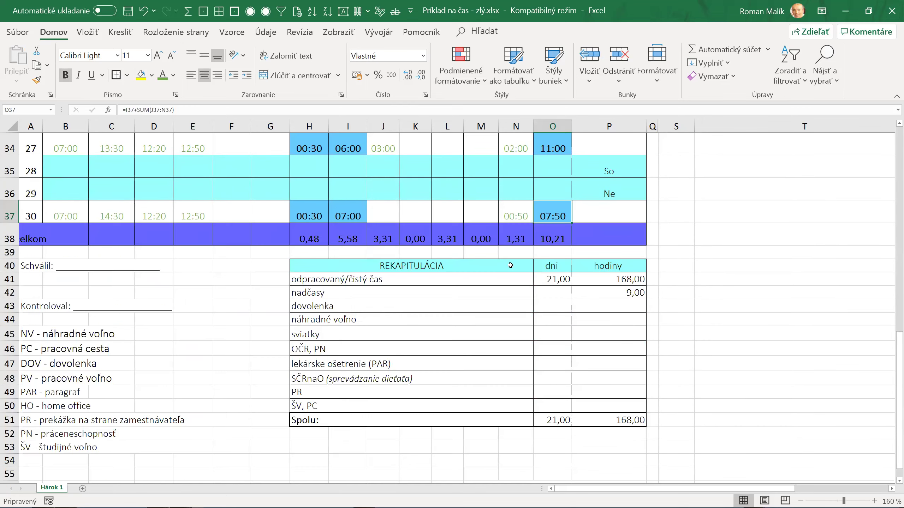
scroll(510, 263, up, 3)
scroll(509, 263, down, 2)
scroll(509, 263, down, 1)
scroll(517, 265, up, 1)
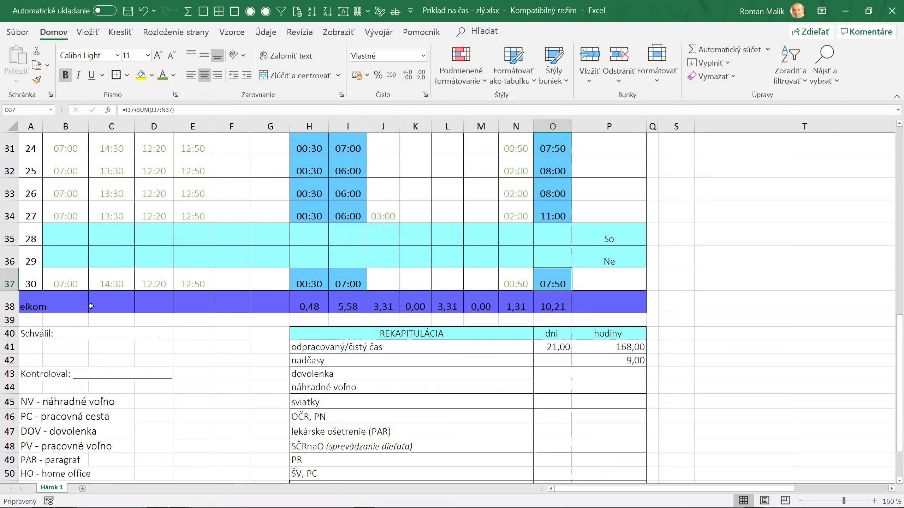
click(24, 307)
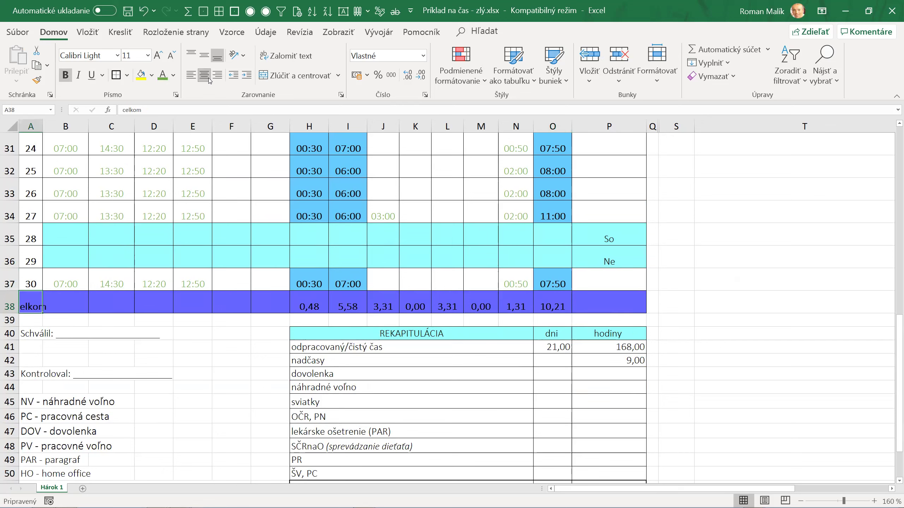
click(192, 76)
- Make all text in the totals row A38:P38 white
drag(31, 300, 597, 303)
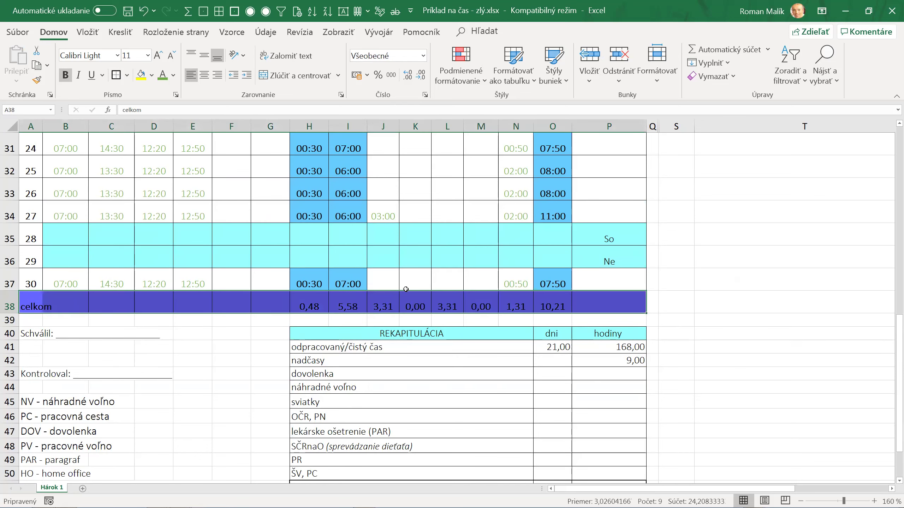
click(174, 75)
click(162, 122)
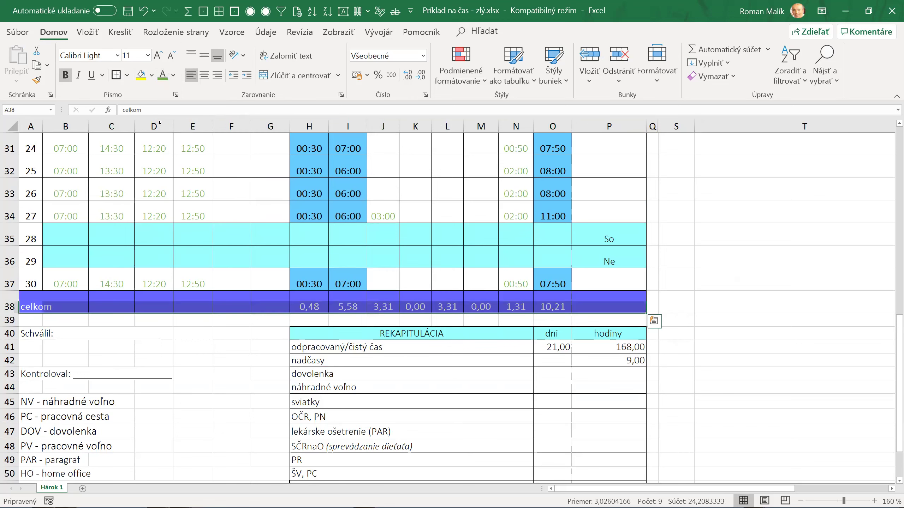
click(295, 307)
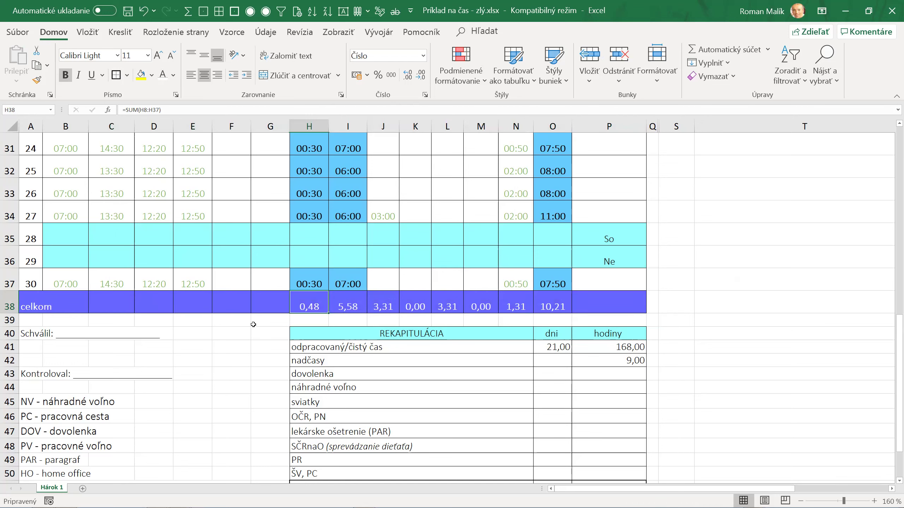
drag(306, 305, 544, 304)
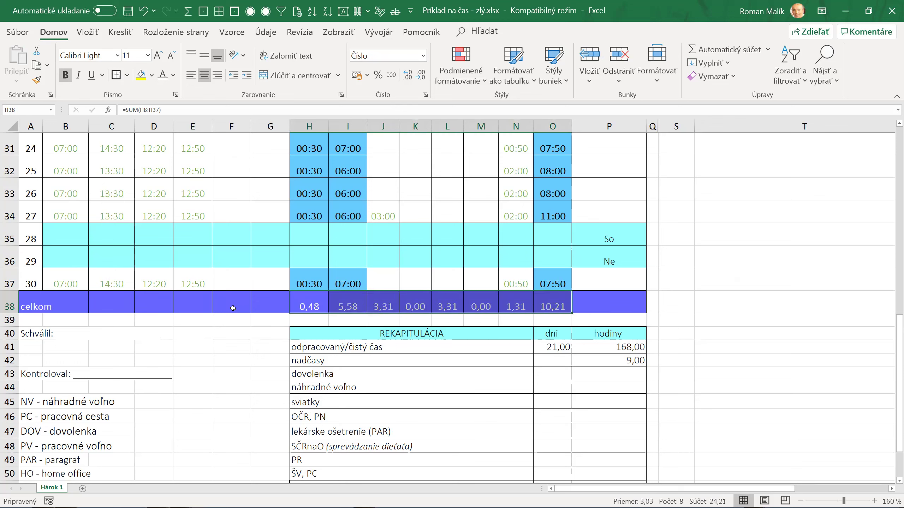
click(110, 292)
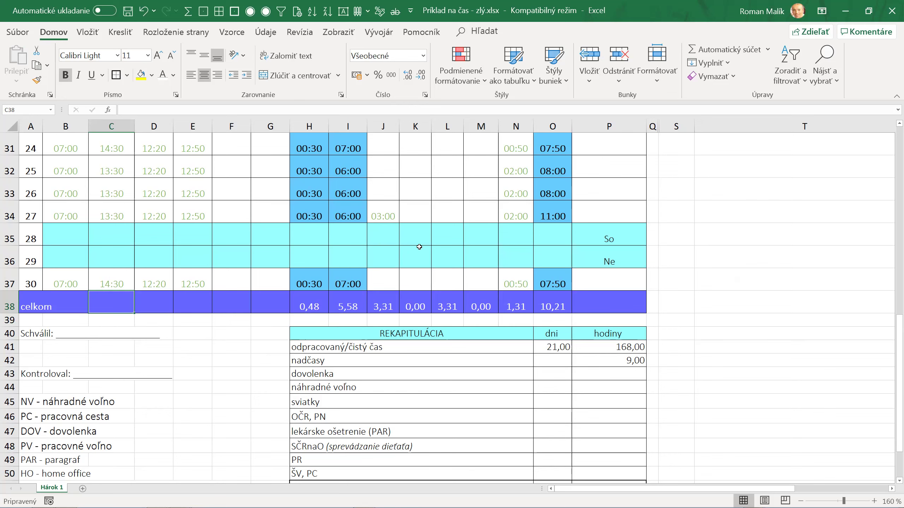
scroll(422, 263, up, 5)
scroll(421, 249, up, 5)
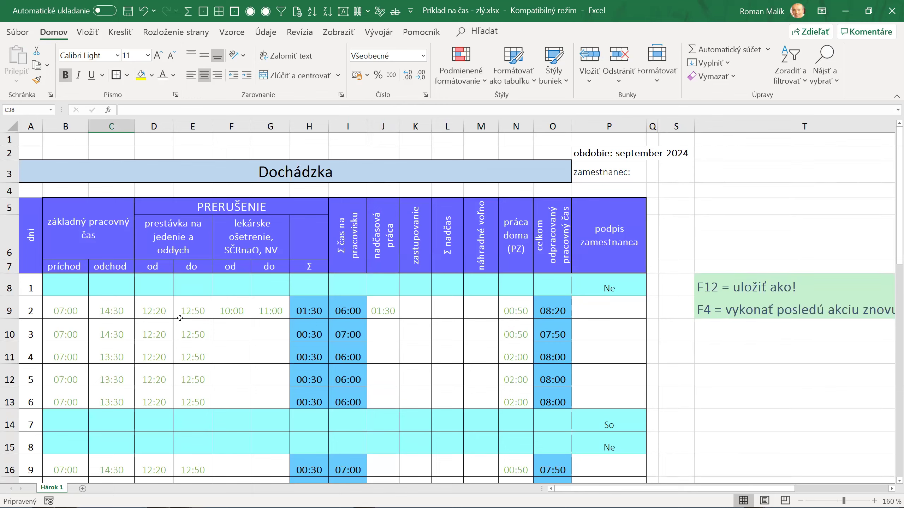
scroll(363, 306, down, 6)
scroll(362, 299, down, 4)
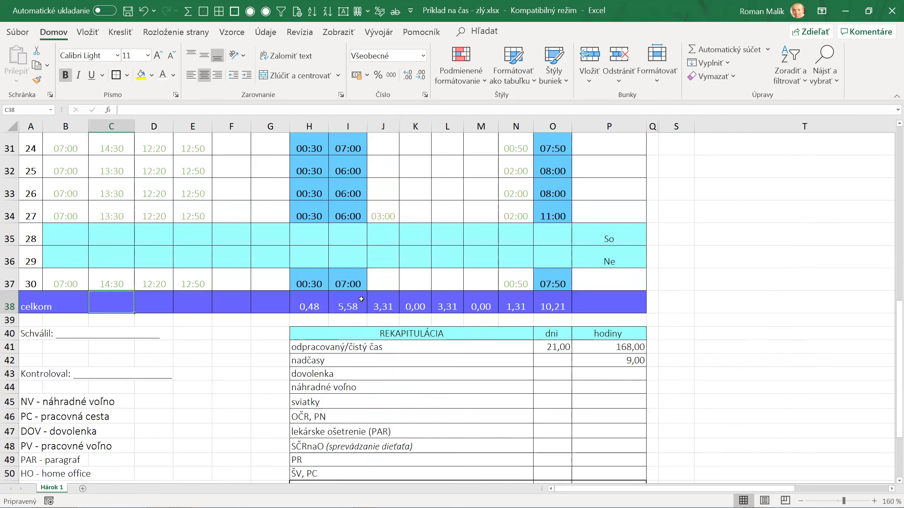
scroll(356, 277, down, 1)
mouse_move(313, 238)
mouse_down()
mouse_move(543, 235)
mouse_move(307, 238)
mouse_up()
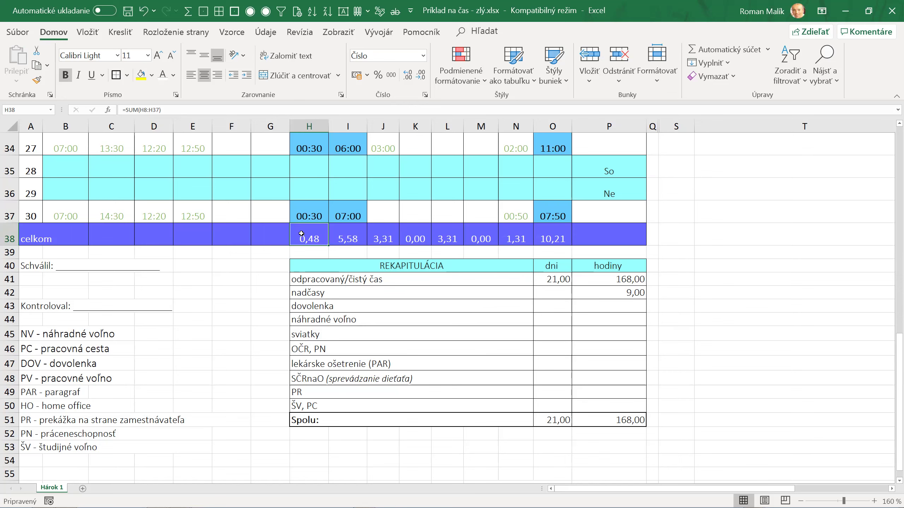
scroll(315, 217, up, 6)
scroll(315, 216, up, 4)
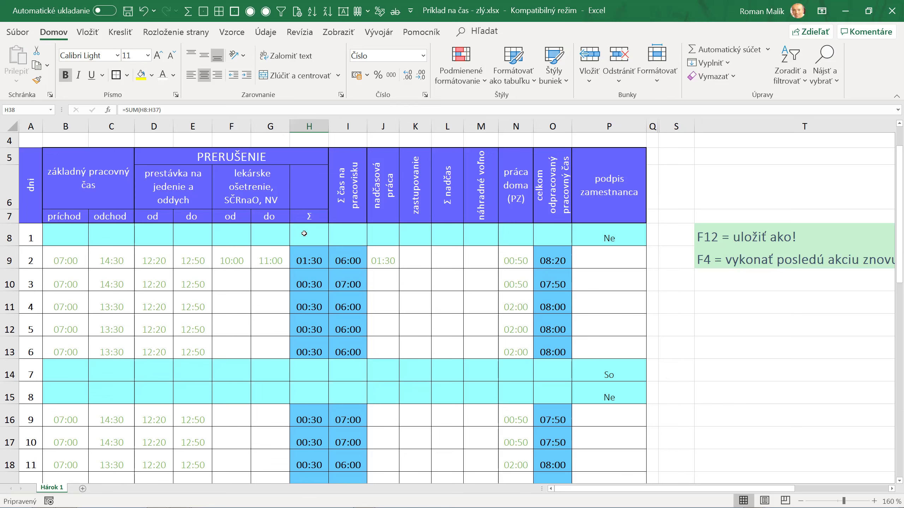
scroll(304, 234, down, 6)
scroll(307, 243, down, 5)
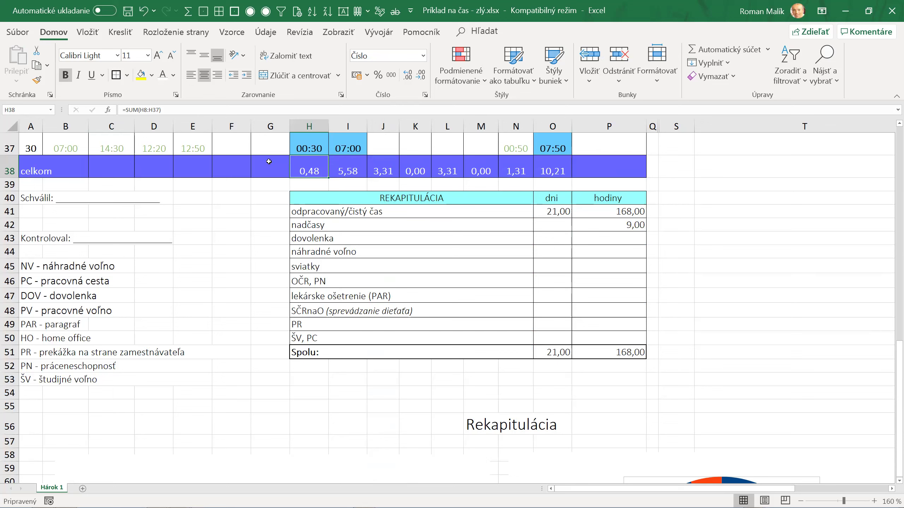
double_click(308, 170)
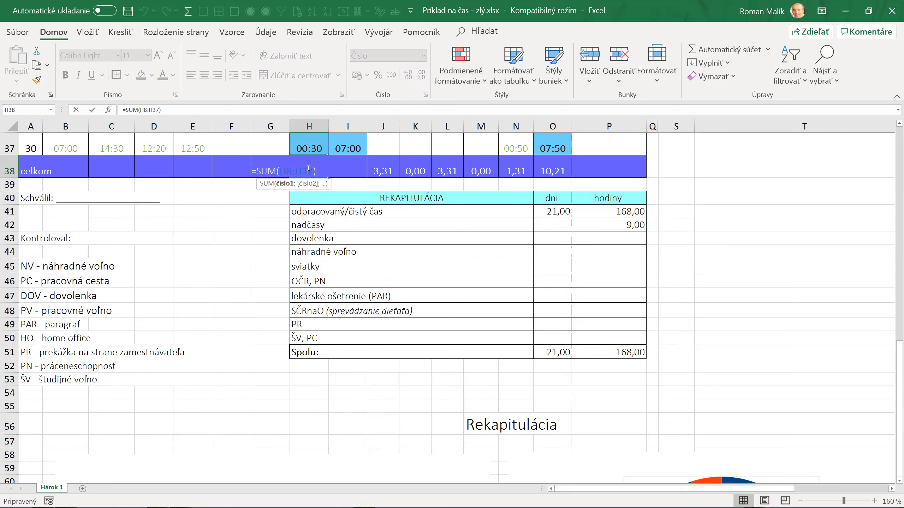
key(Escape)
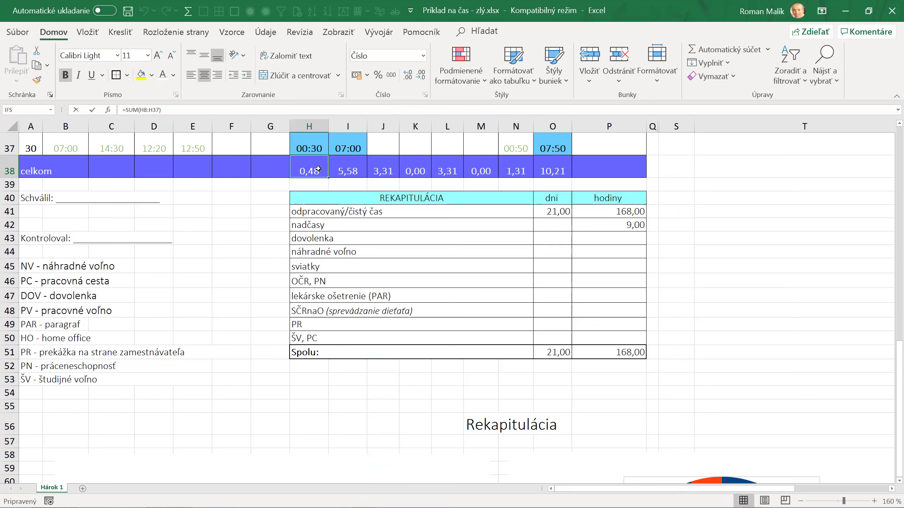
drag(36, 167, 609, 166)
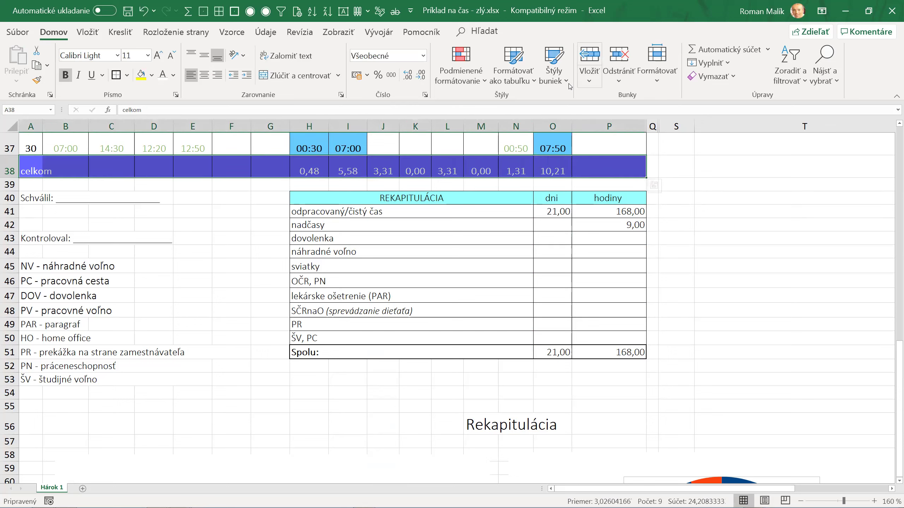
- Try a grey accent cell style on the totals row and set its text size to 12
click(555, 81)
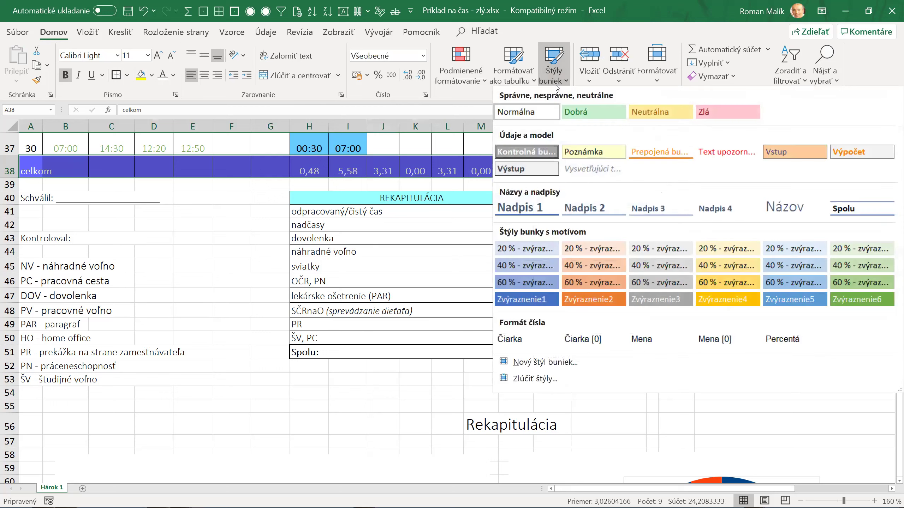
click(660, 252)
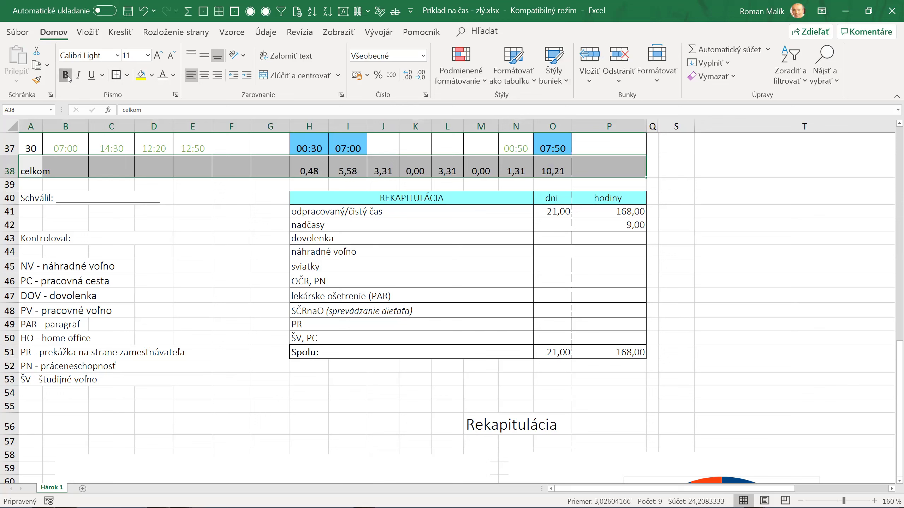
click(160, 58)
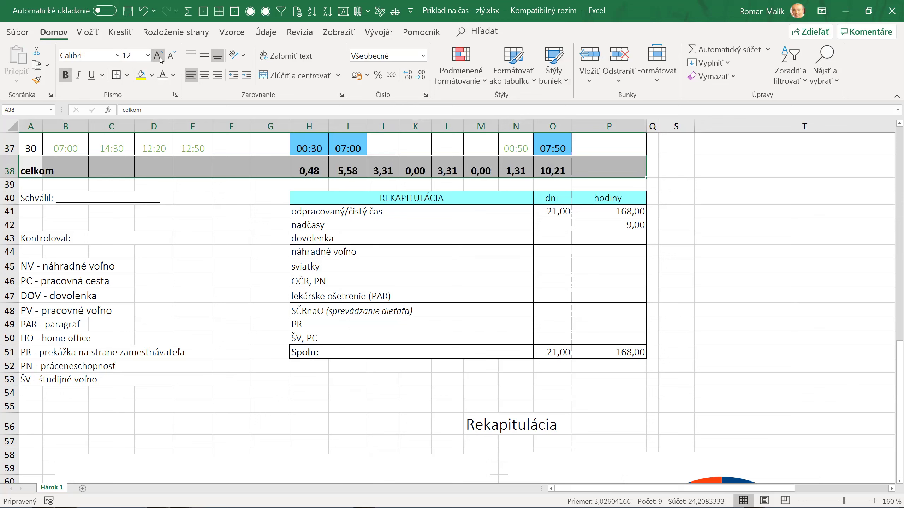
click(159, 57)
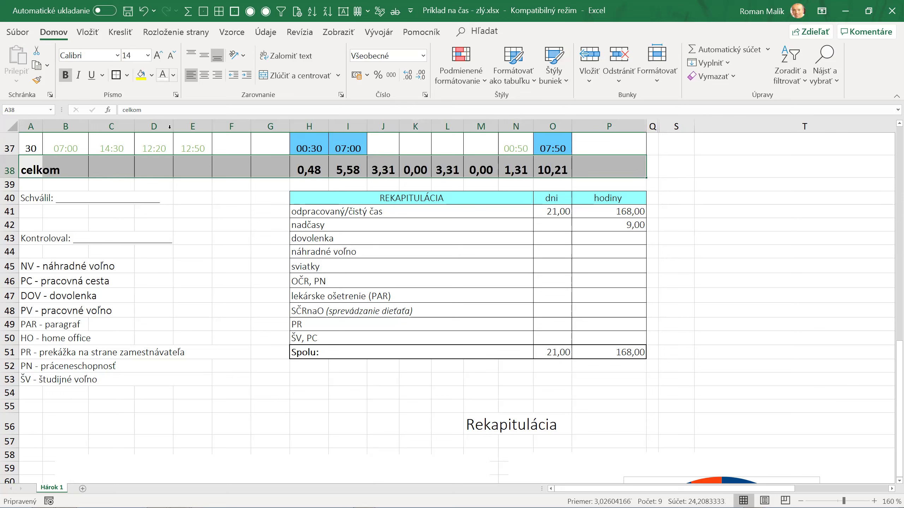
click(172, 55)
click(237, 205)
scroll(237, 204, up, 3)
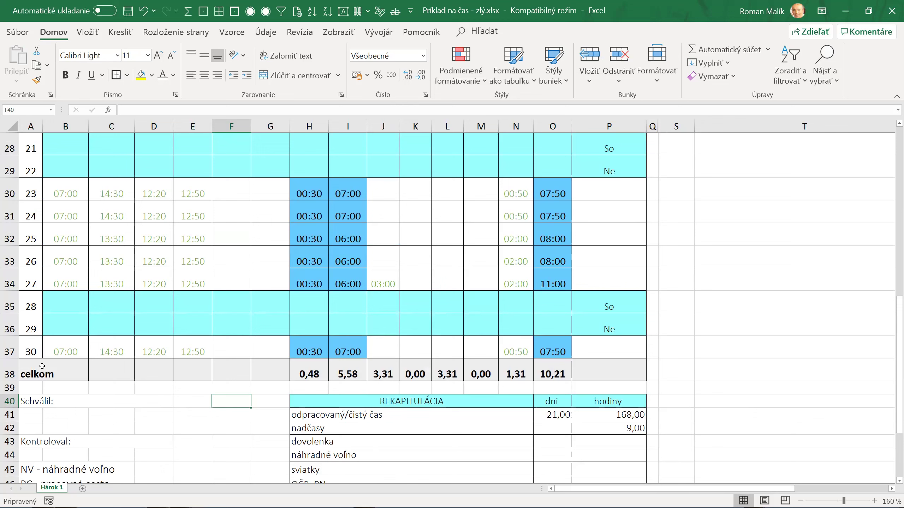
drag(42, 366, 591, 370)
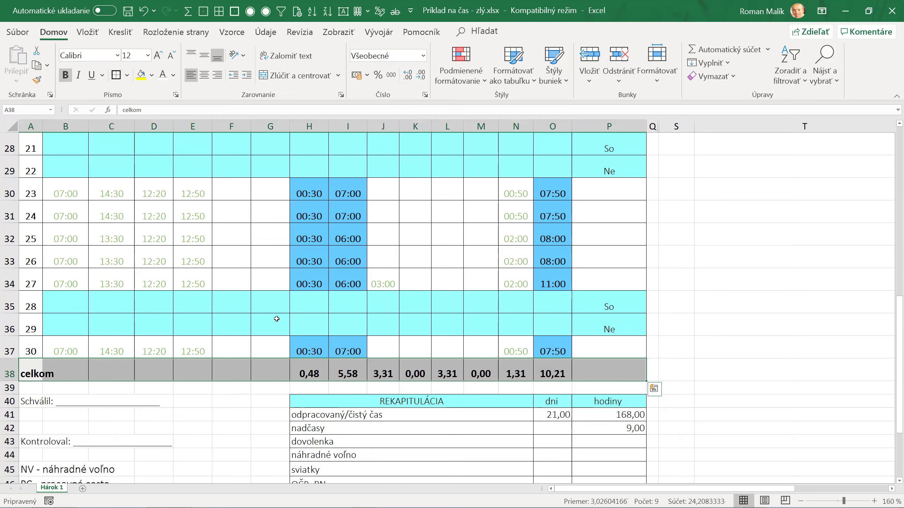
click(321, 329)
scroll(308, 239, down, 2)
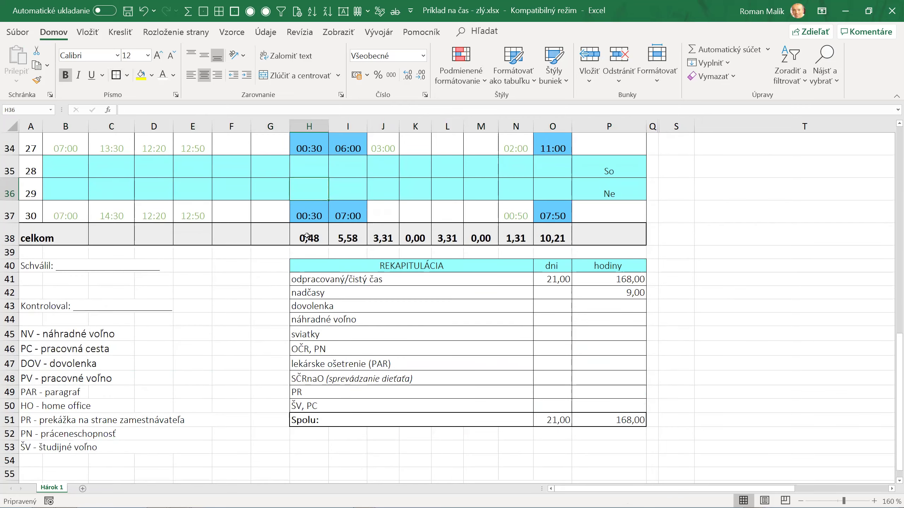
scroll(307, 236, up, 6)
scroll(308, 236, down, 6)
- Apply the orange 40 % - zvýraznenie2 style to A38:P38 and make it bold
drag(598, 237, 2, 238)
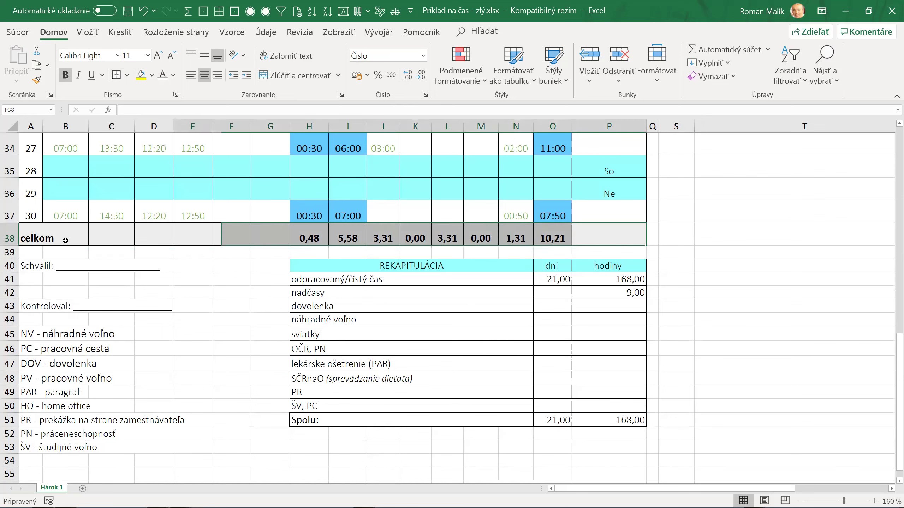
click(554, 65)
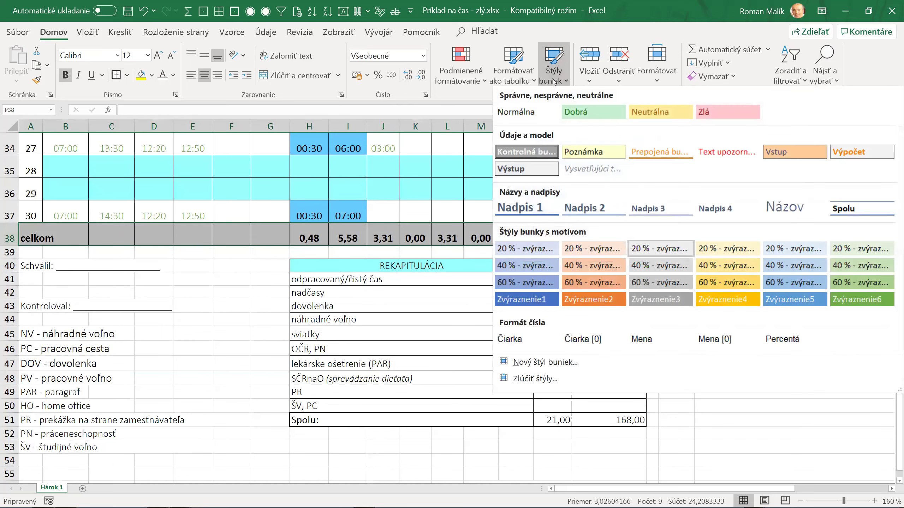
click(608, 272)
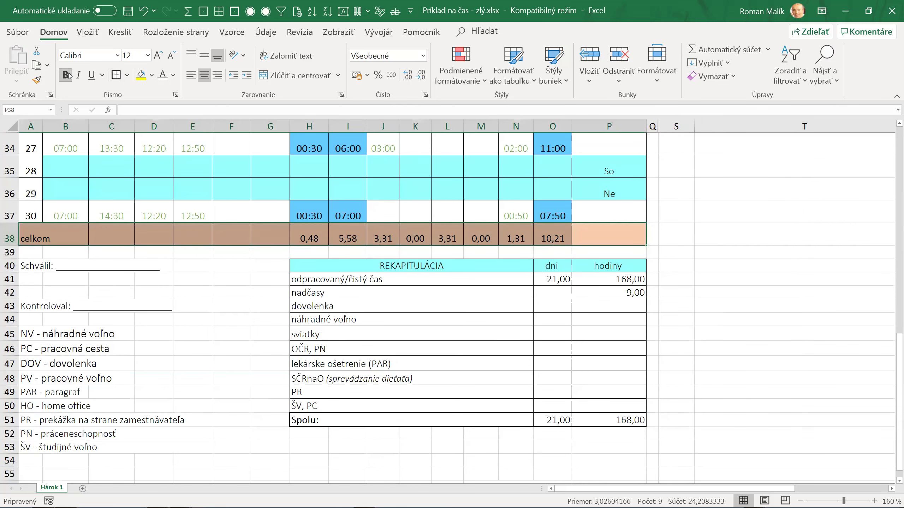
click(66, 75)
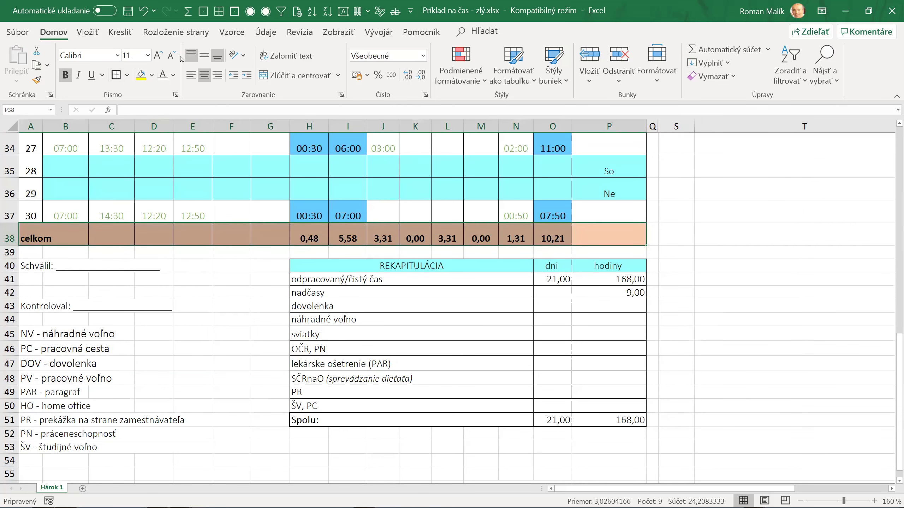
click(231, 265)
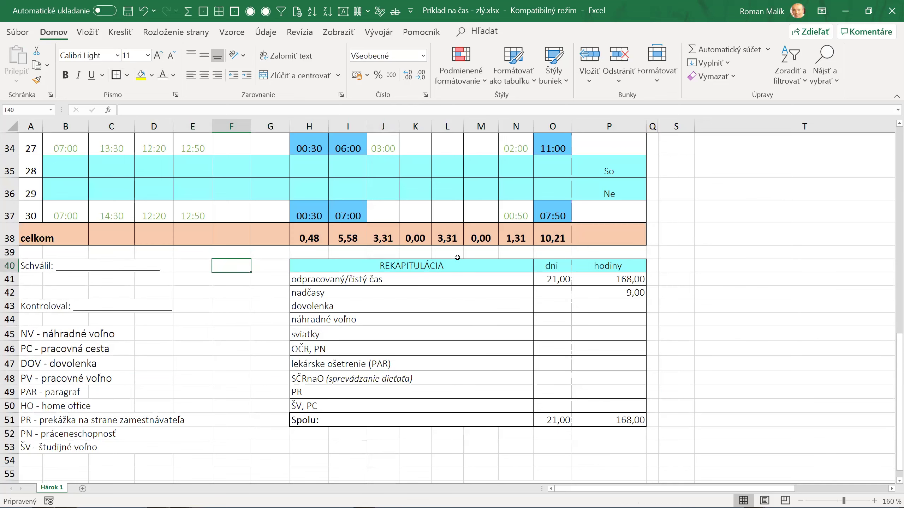
scroll(311, 236, up, 4)
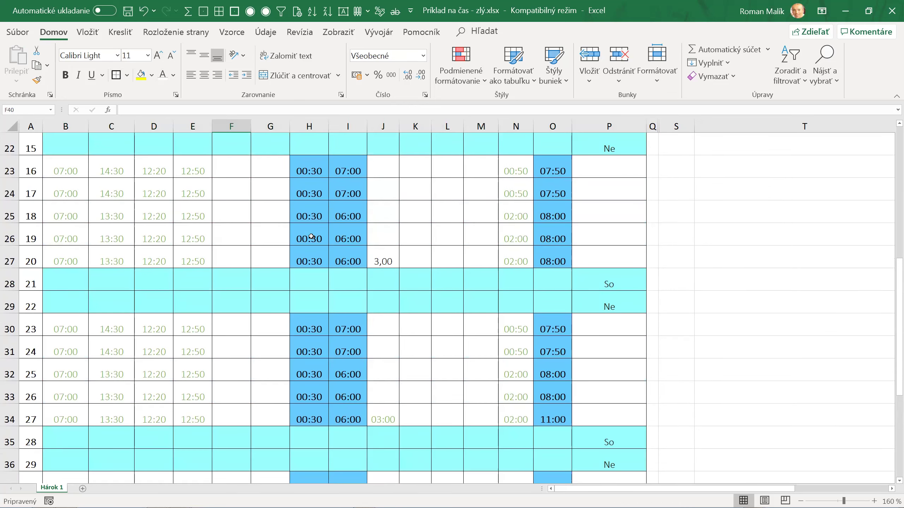
scroll(311, 237, down, 4)
scroll(320, 290, down, 1)
- Give the totals H38:O38 the custom [hh]:mm:ss elapsed-hours number format
click(347, 168)
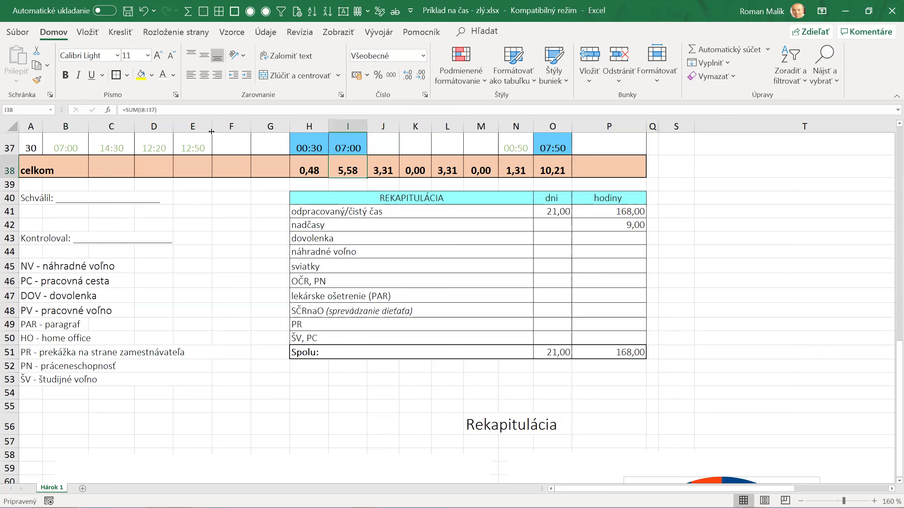
key(Right)
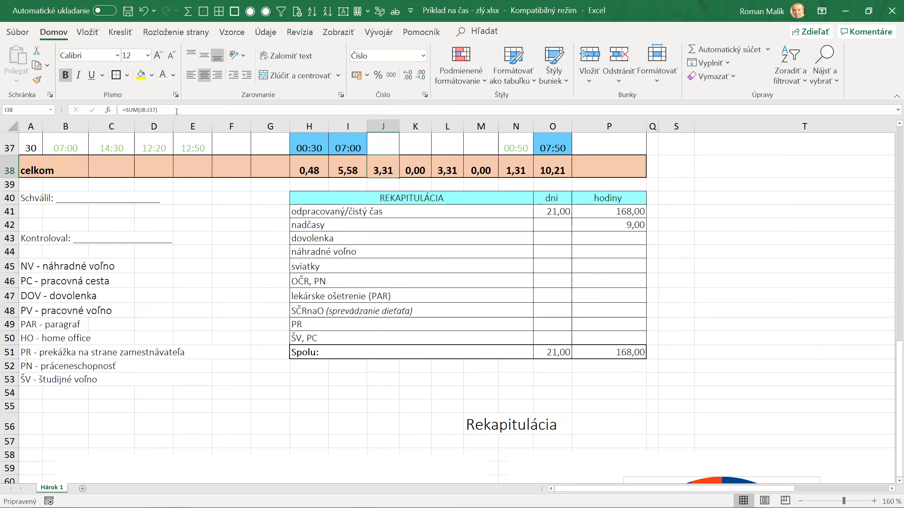
click(309, 169)
key(shift+Right)
key(shift+Right)
key(shift+Right)
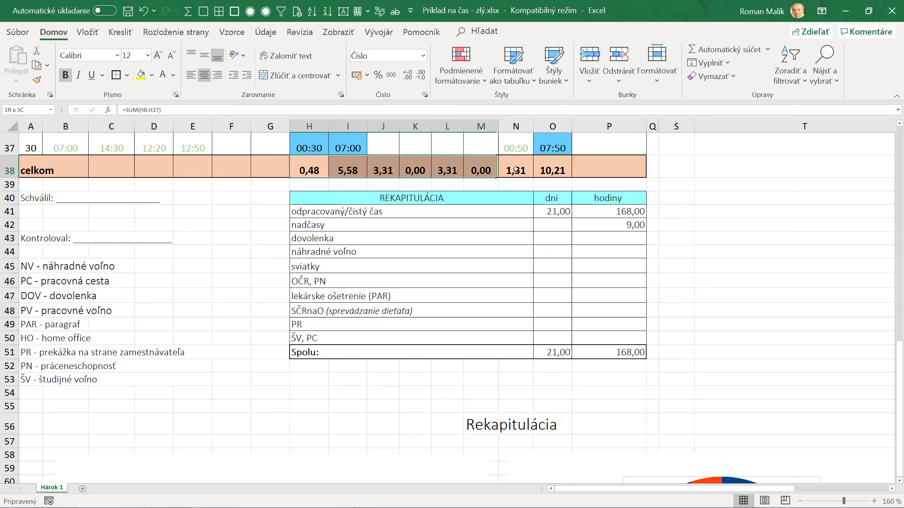
key(shift+Right)
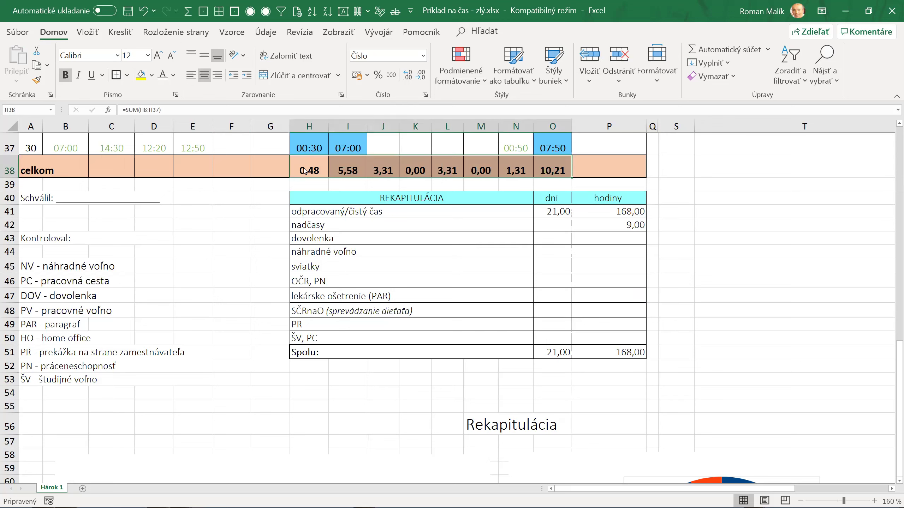
right_click(305, 171)
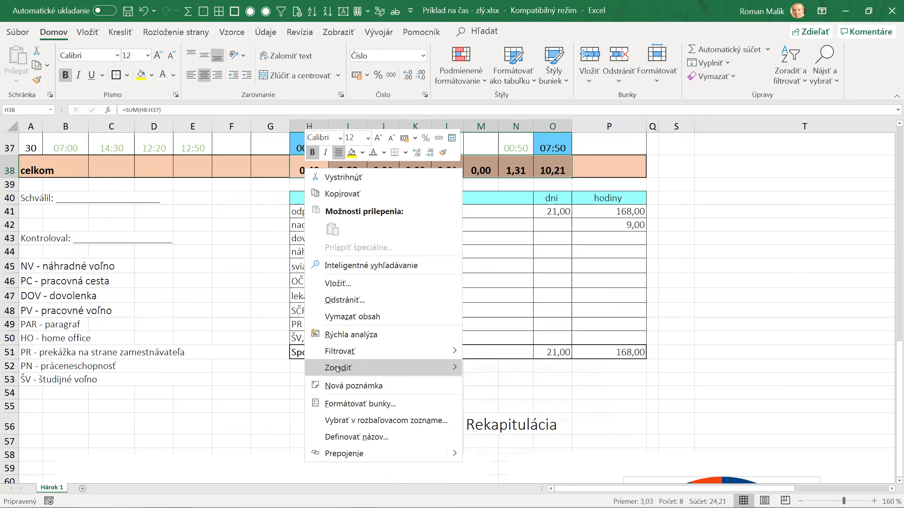
click(336, 404)
drag(308, 294, 312, 95)
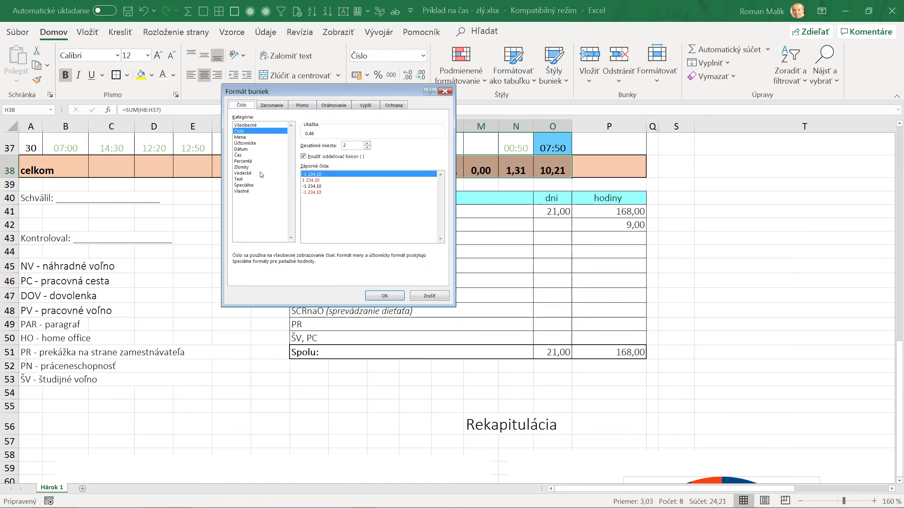
click(243, 156)
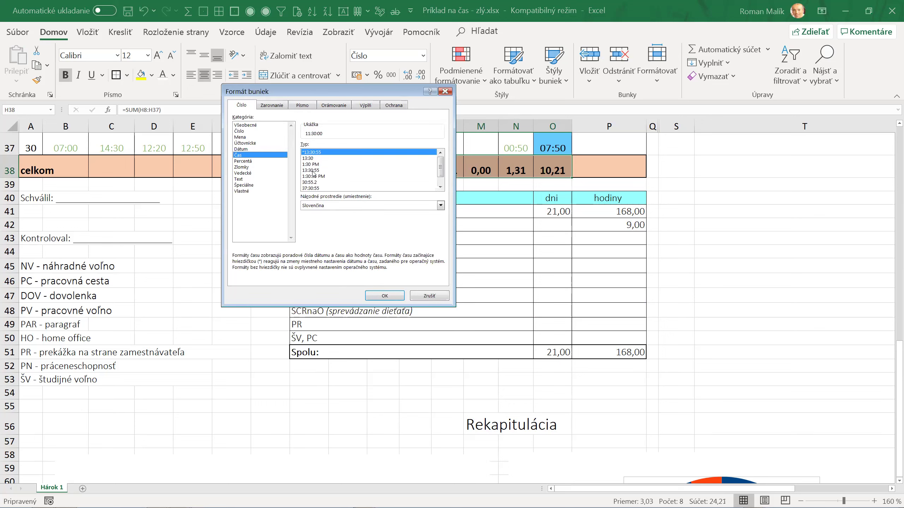
click(314, 189)
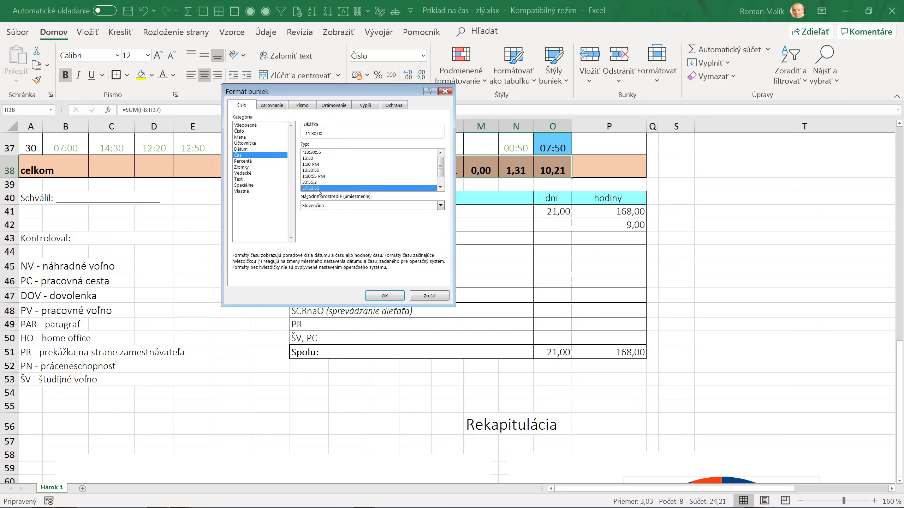
click(242, 192)
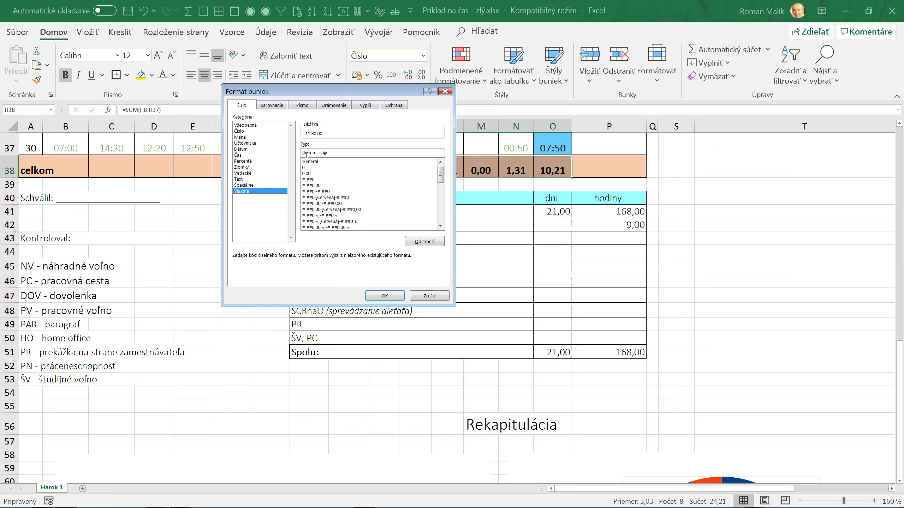
text(H)
key(BackSpace)
text(h)
key(Return)
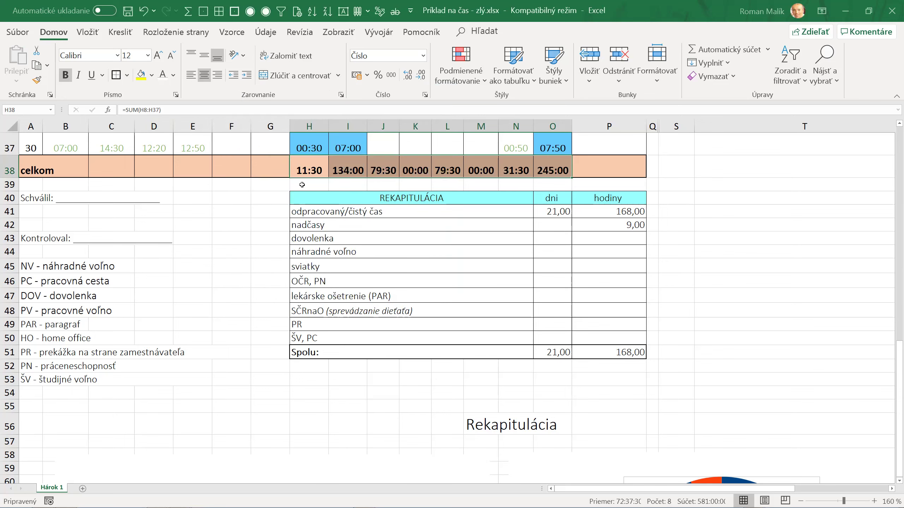
click(306, 171)
scroll(308, 173, up, 5)
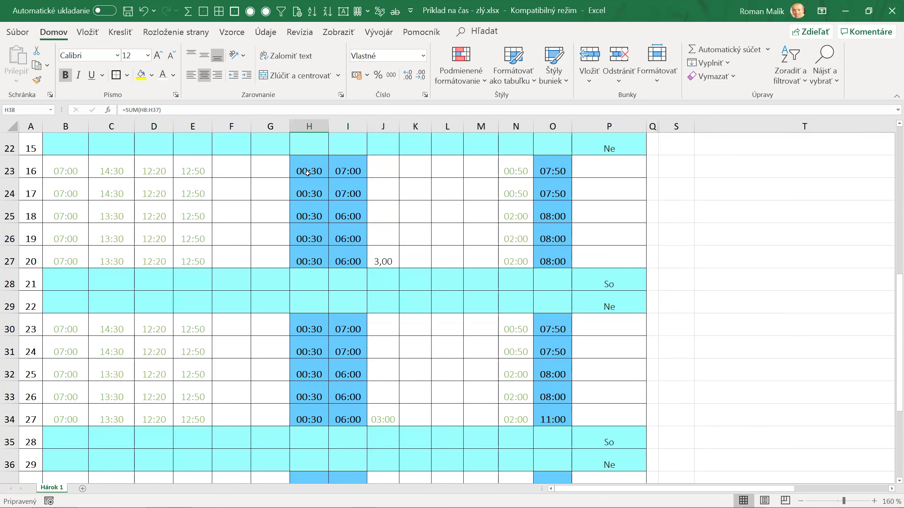
scroll(307, 172, up, 4)
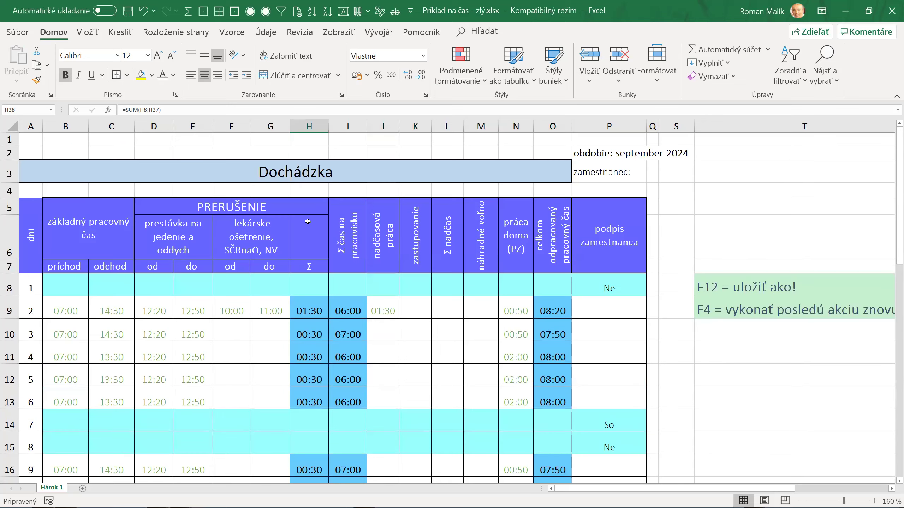
scroll(308, 243, down, 6)
scroll(313, 253, down, 5)
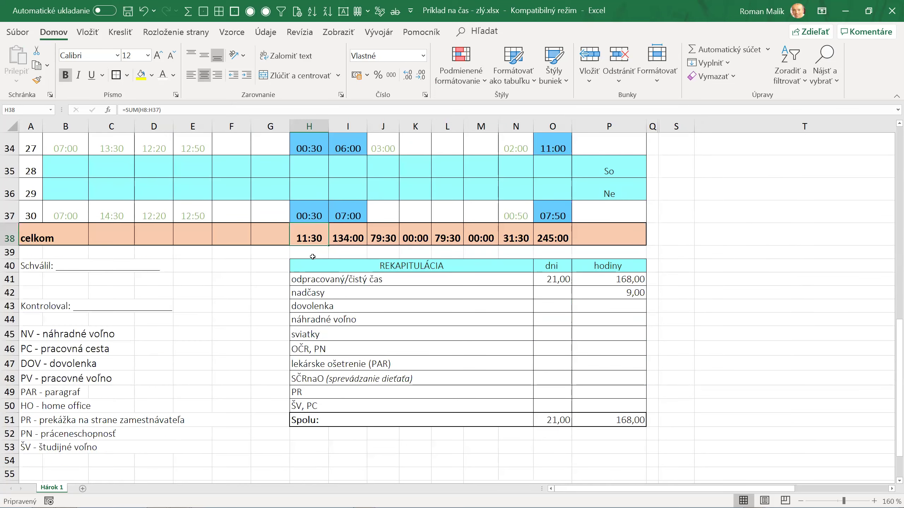
click(341, 238)
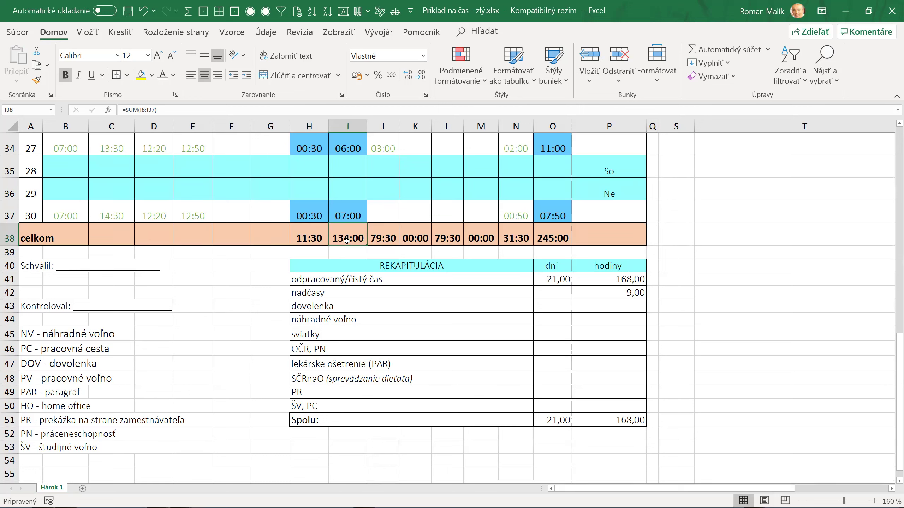
click(382, 238)
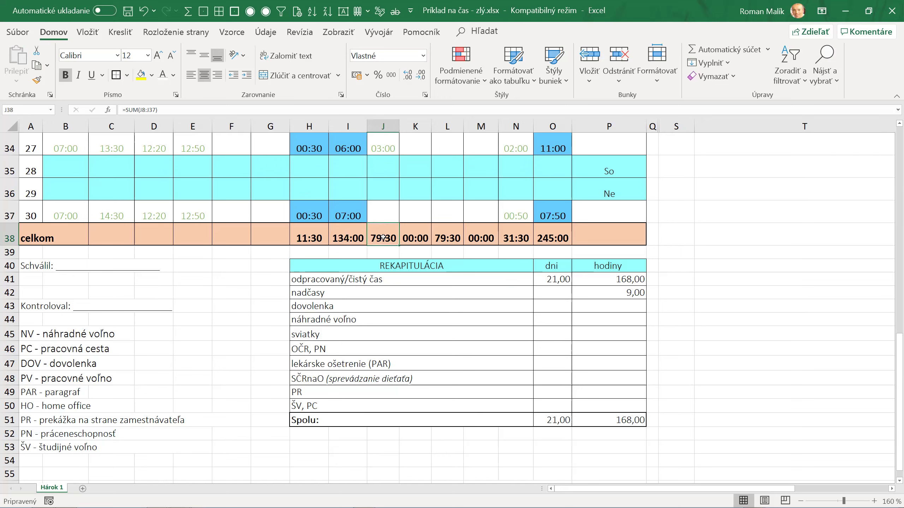
scroll(382, 238, up, 4)
scroll(382, 237, up, 2)
scroll(383, 238, up, 5)
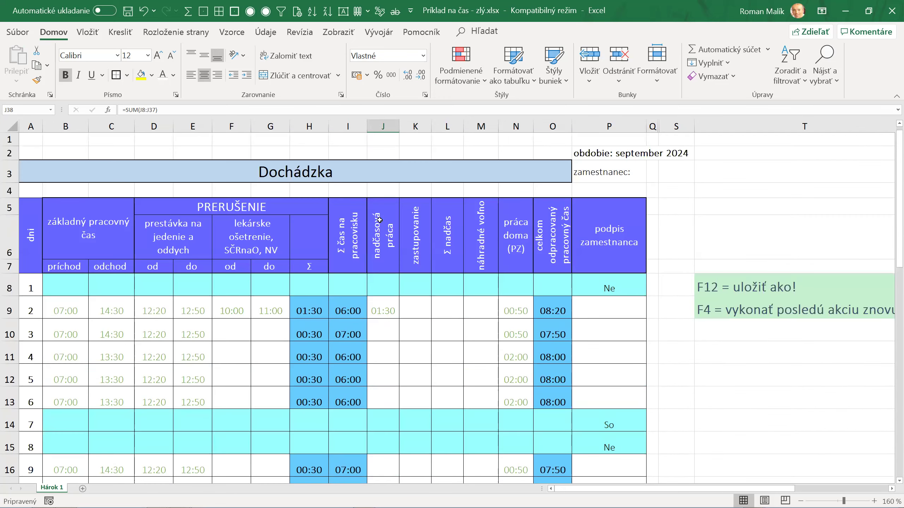
scroll(379, 220, down, 6)
scroll(385, 251, down, 6)
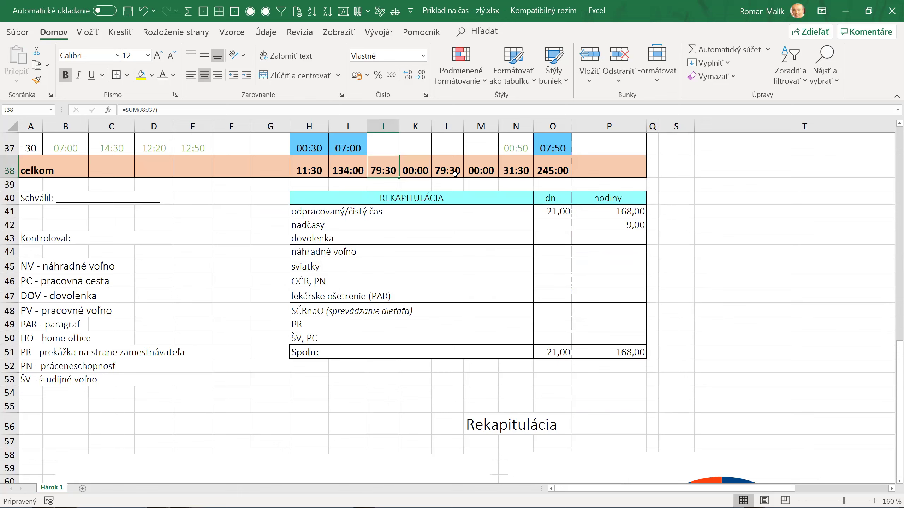
click(553, 172)
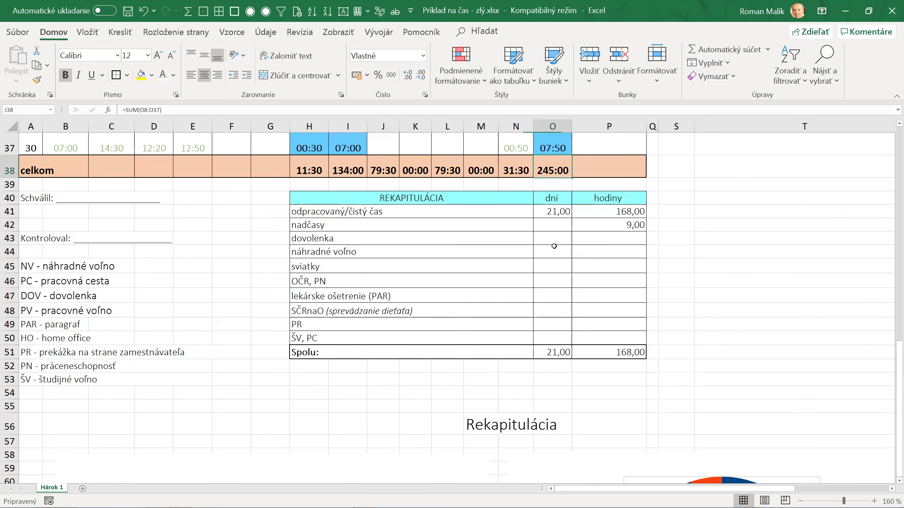
scroll(553, 246, up, 1)
scroll(552, 222, up, 1)
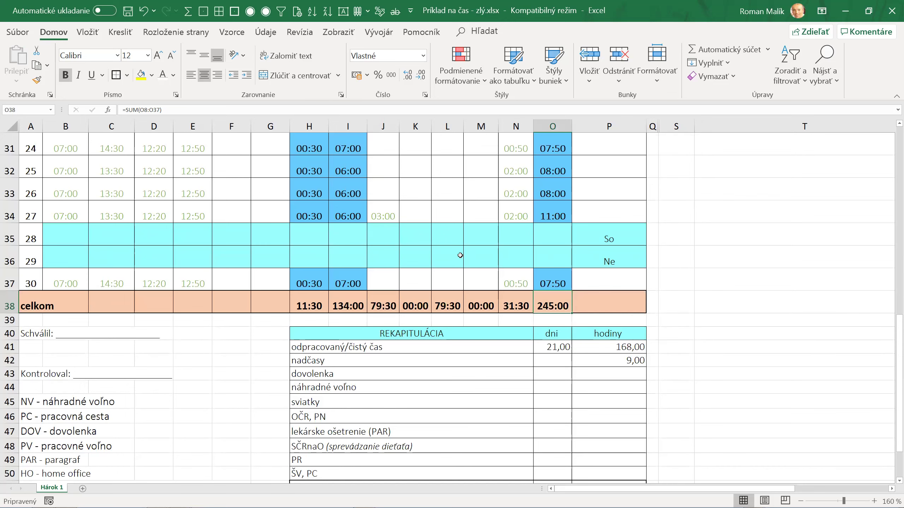
scroll(459, 255, up, 5)
scroll(458, 251, up, 5)
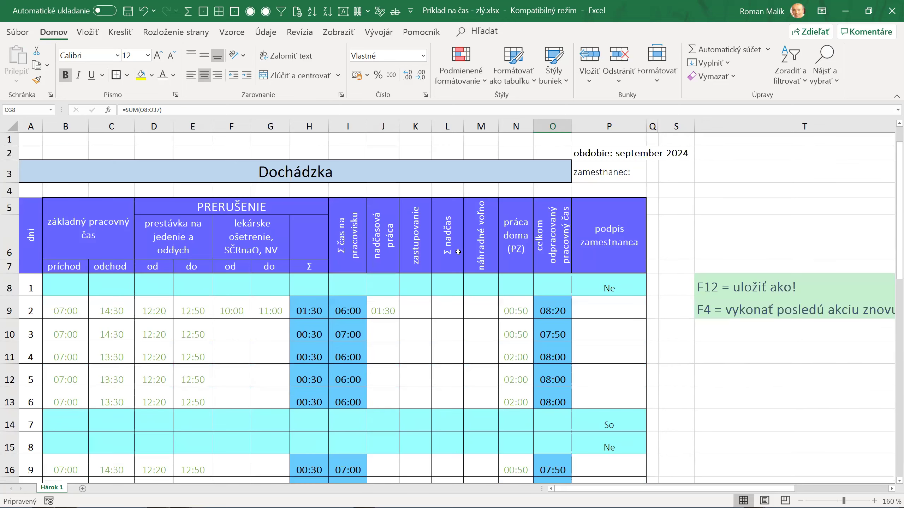
scroll(458, 251, down, 5)
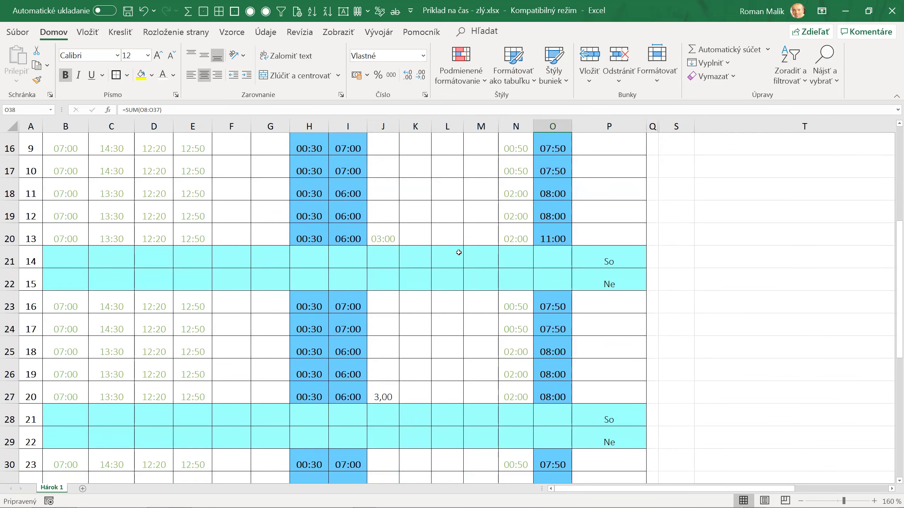
scroll(422, 265, down, 3)
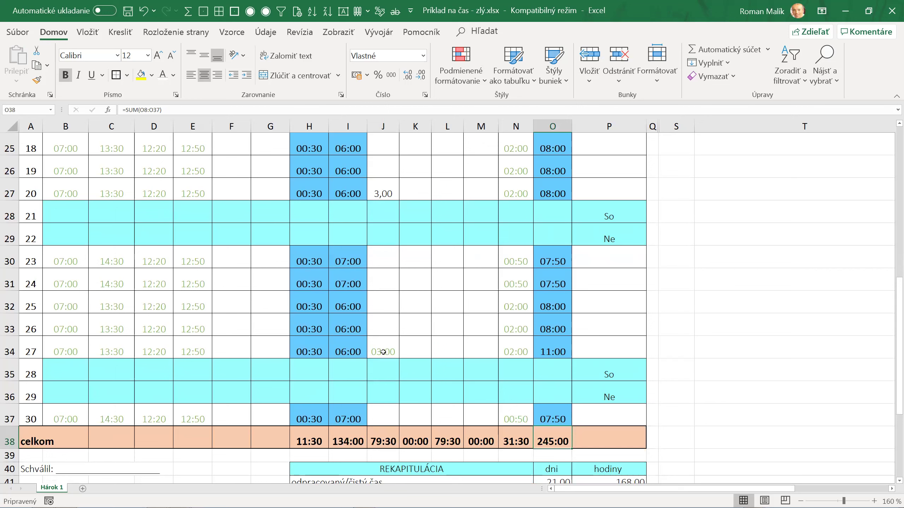
- Copy the 03:00 time from J34 over the 3,00 value in J27
click(383, 352)
key(ctrl+c)
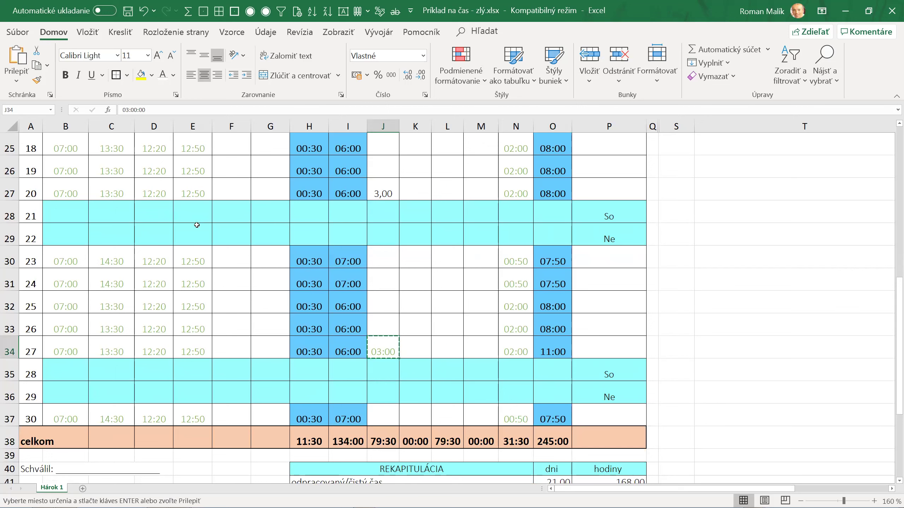
key(ctrl+Up)
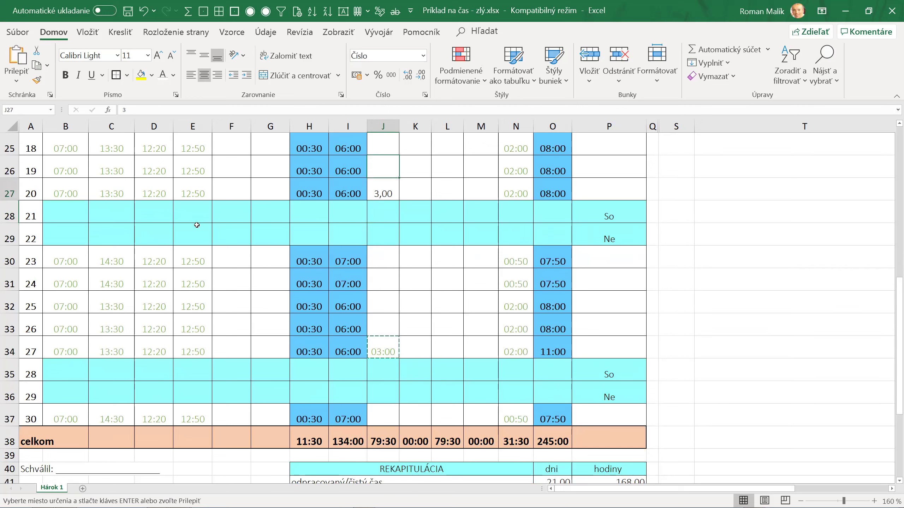
key(ctrl+v)
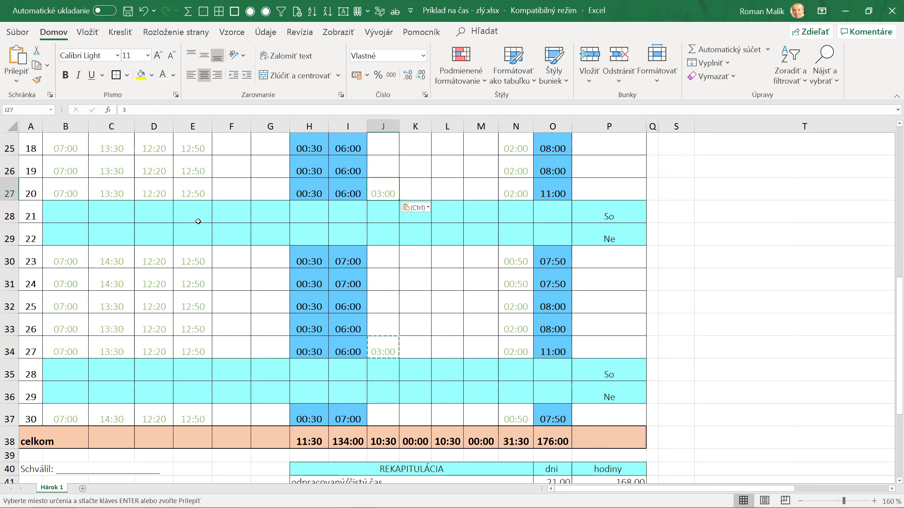
key(Right)
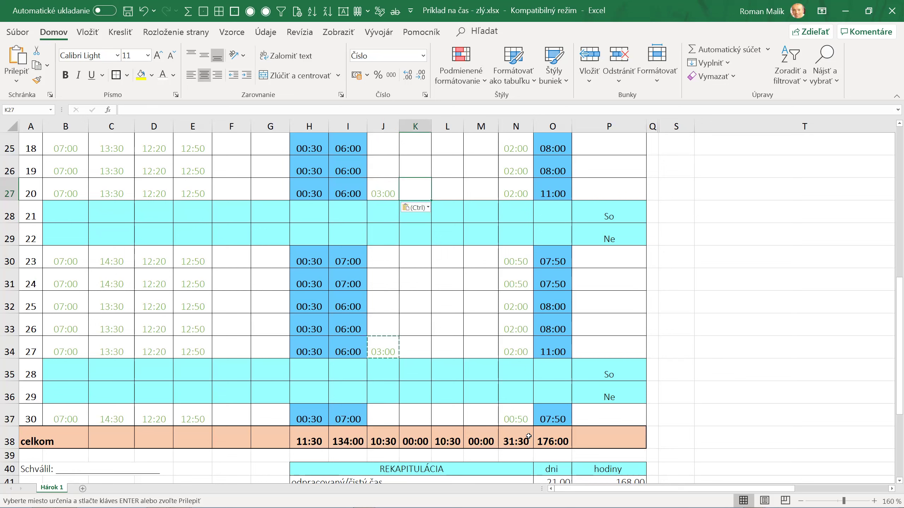
click(552, 441)
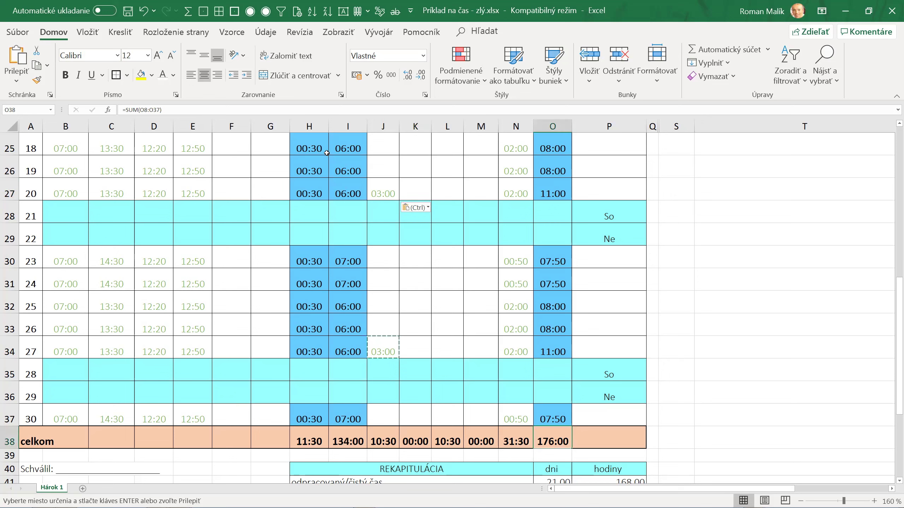
- Make the 176:00 grand total in O38 red at size 14 and widen column O to fit it
click(173, 76)
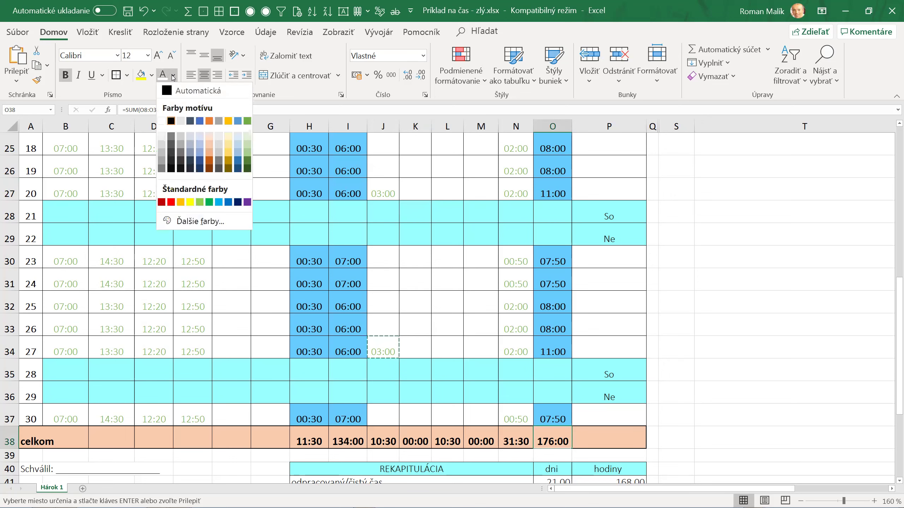
click(171, 204)
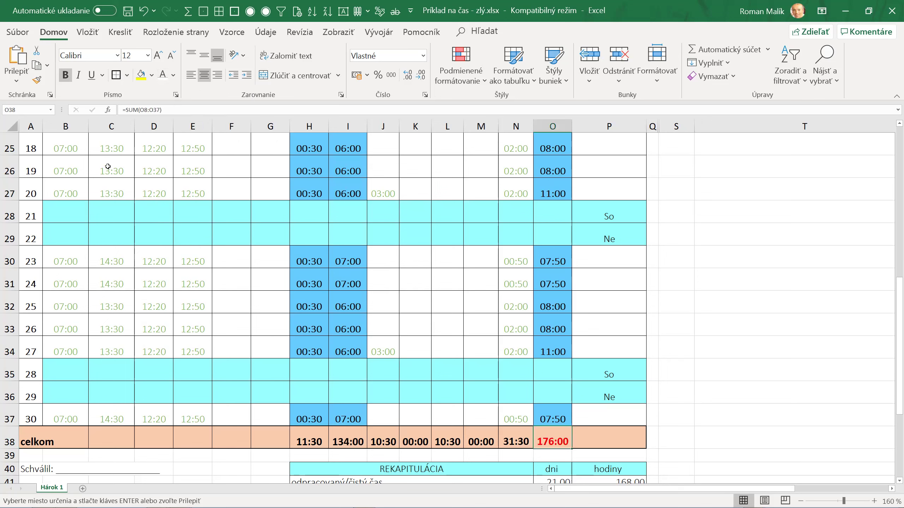
click(156, 55)
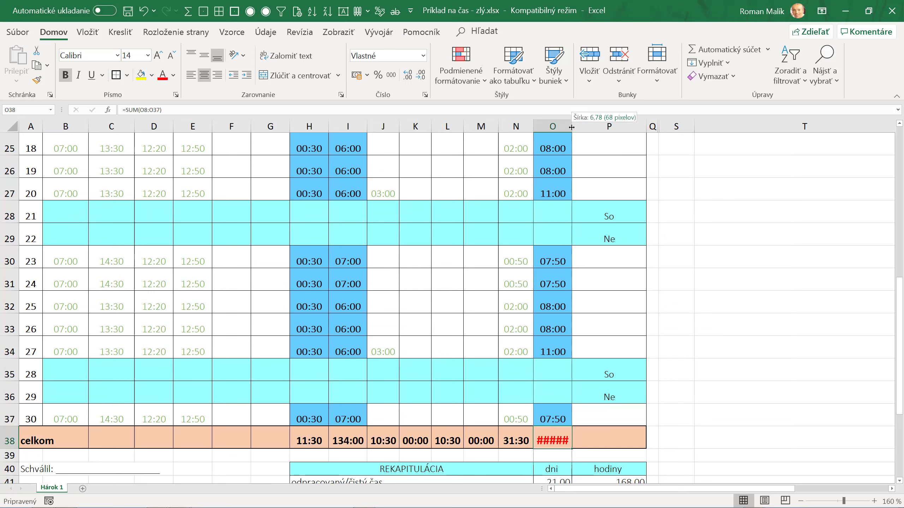
drag(570, 127, 577, 127)
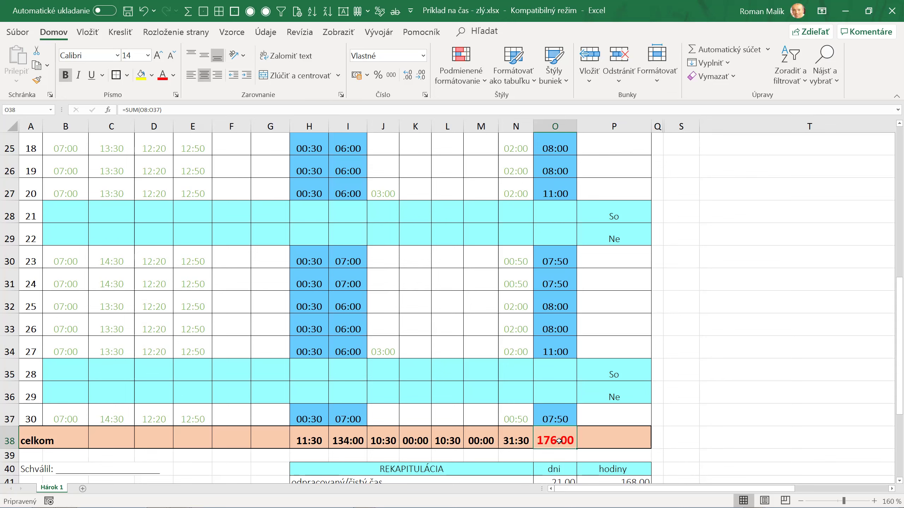
scroll(558, 440, up, 6)
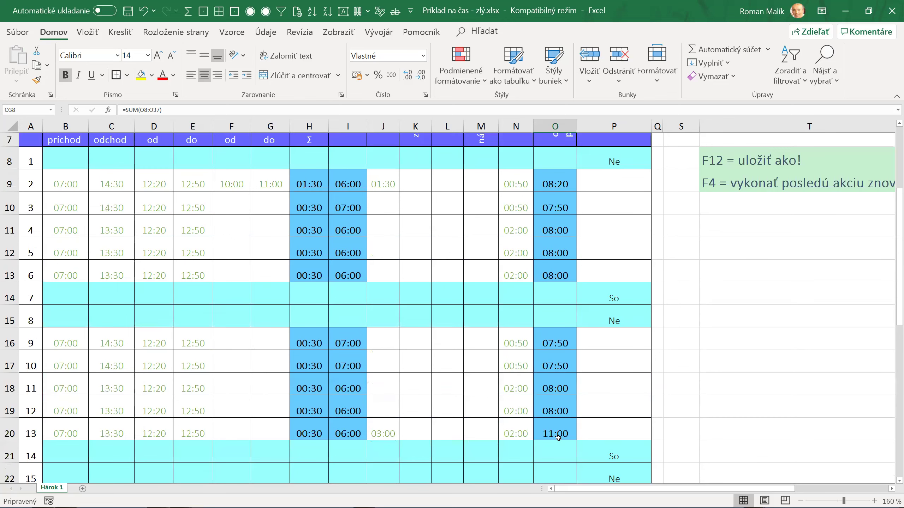
scroll(557, 438, up, 2)
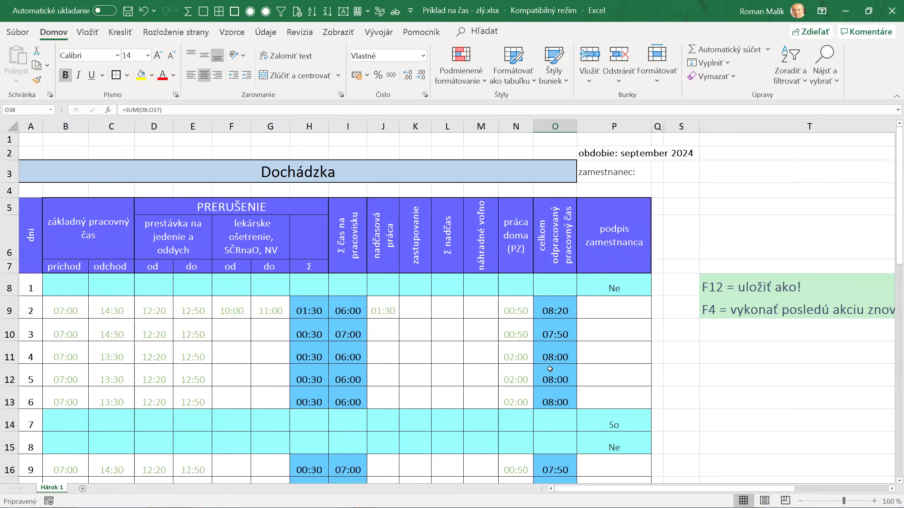
scroll(550, 426, down, 1)
scroll(551, 427, down, 2)
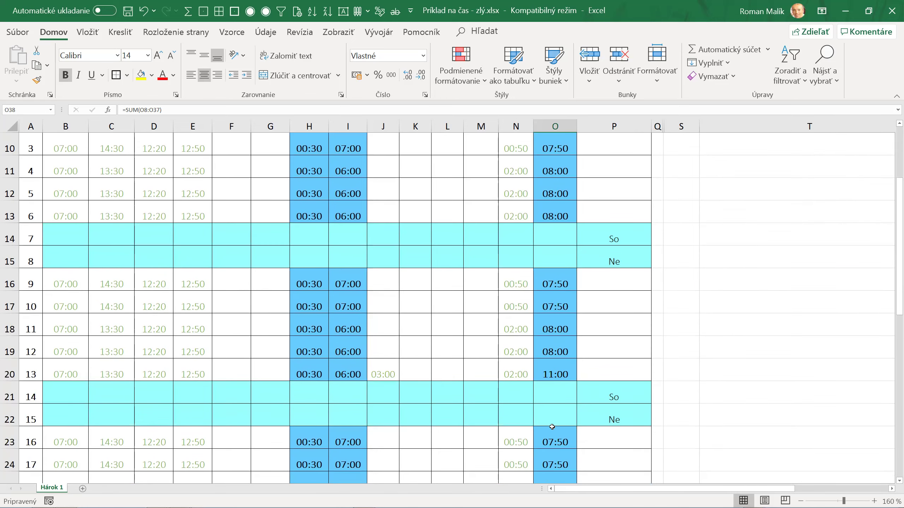
scroll(553, 426, down, 1)
scroll(555, 427, down, 2)
scroll(555, 427, down, 3)
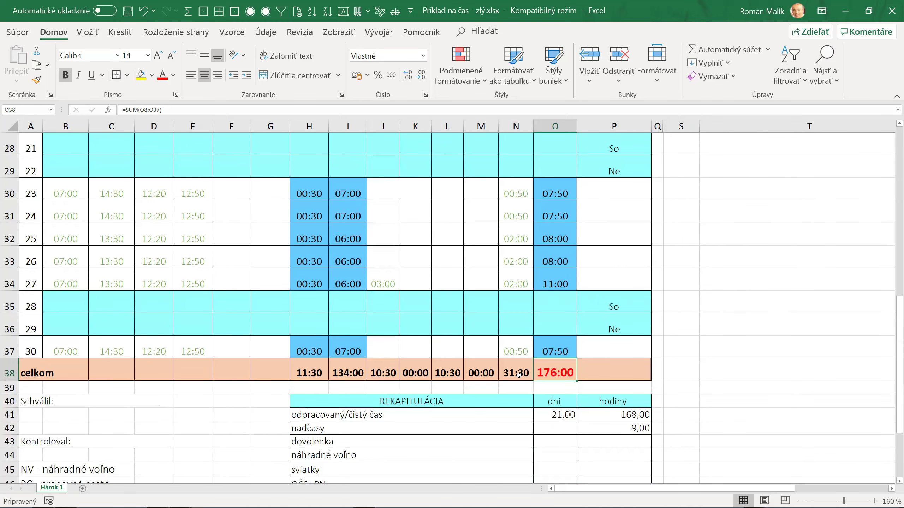
scroll(458, 344, up, 6)
scroll(455, 336, up, 3)
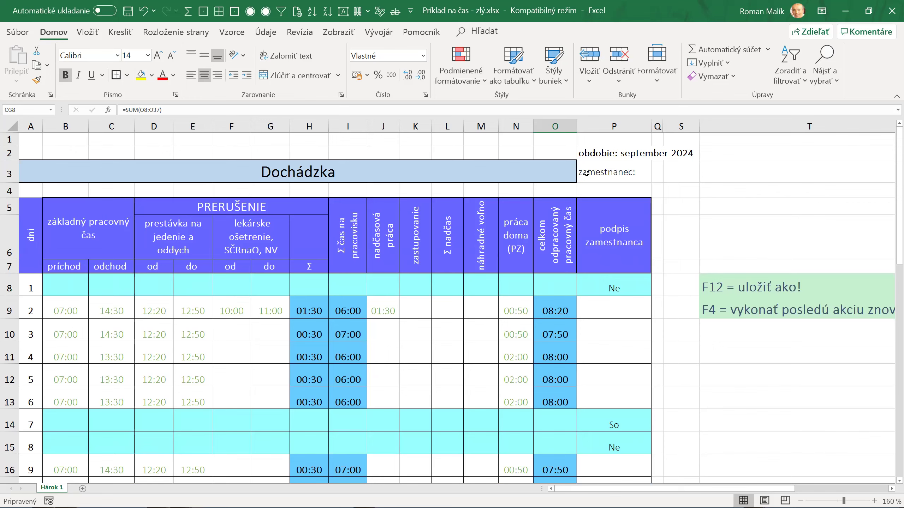
- Move the period note from P2 to A4 and the employee label from P3 to L4
click(595, 154)
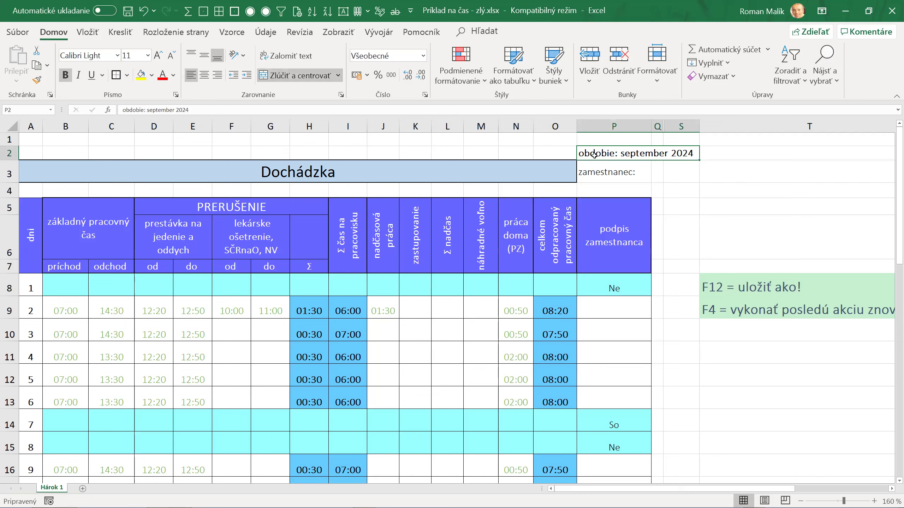
mouse_move(593, 156)
mouse_down()
mouse_move(584, 190)
mouse_move(27, 193)
mouse_up()
click(606, 172)
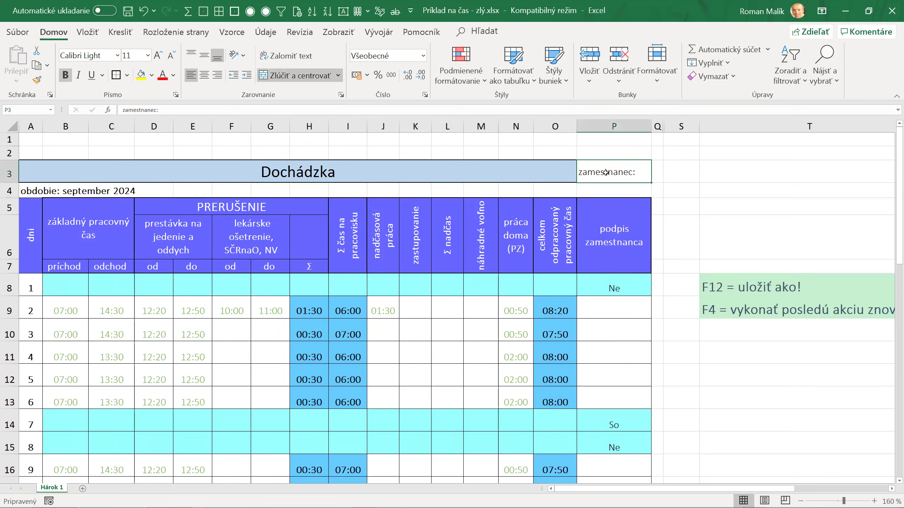
drag(605, 182, 405, 193)
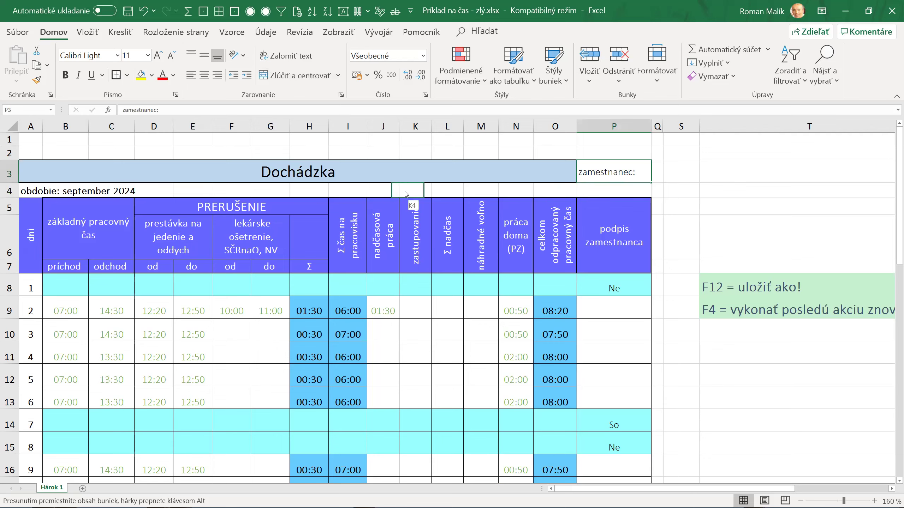
drag(405, 193, 439, 193)
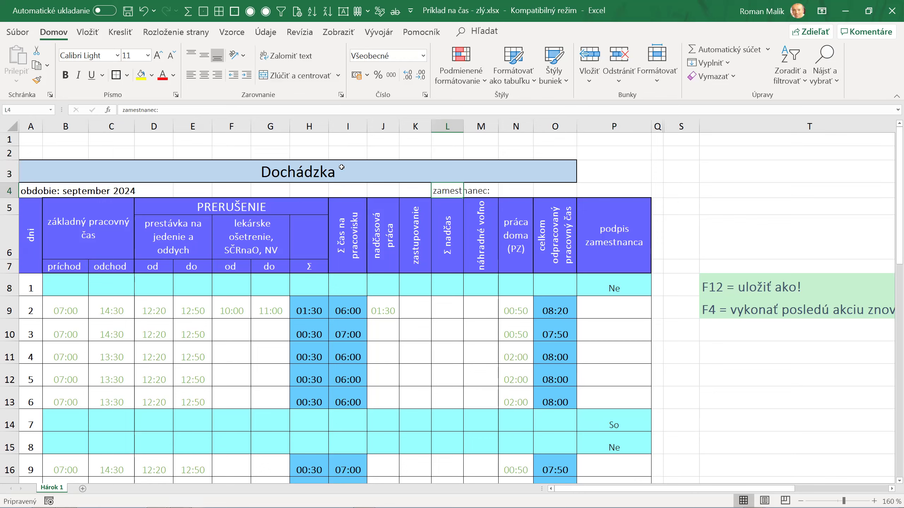
- Re-merge and centre the Dochádzka title across A3:P3
click(351, 167)
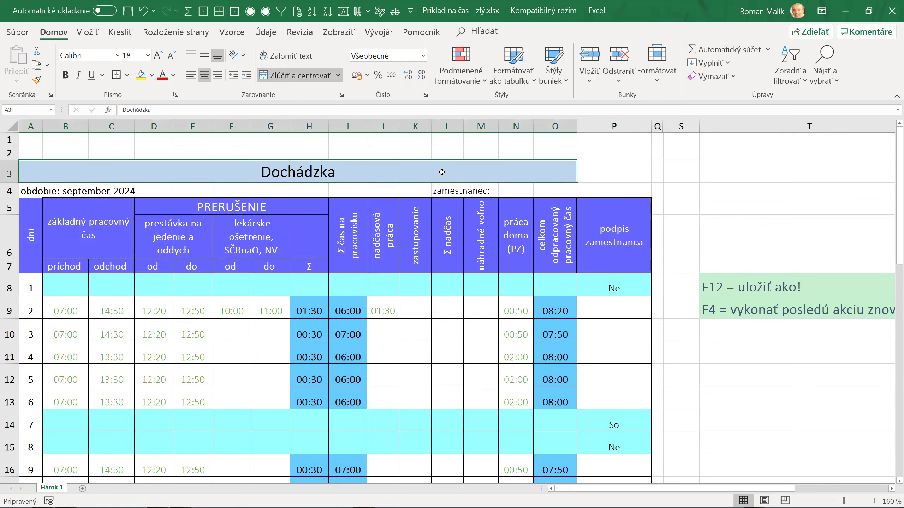
drag(441, 171, 602, 178)
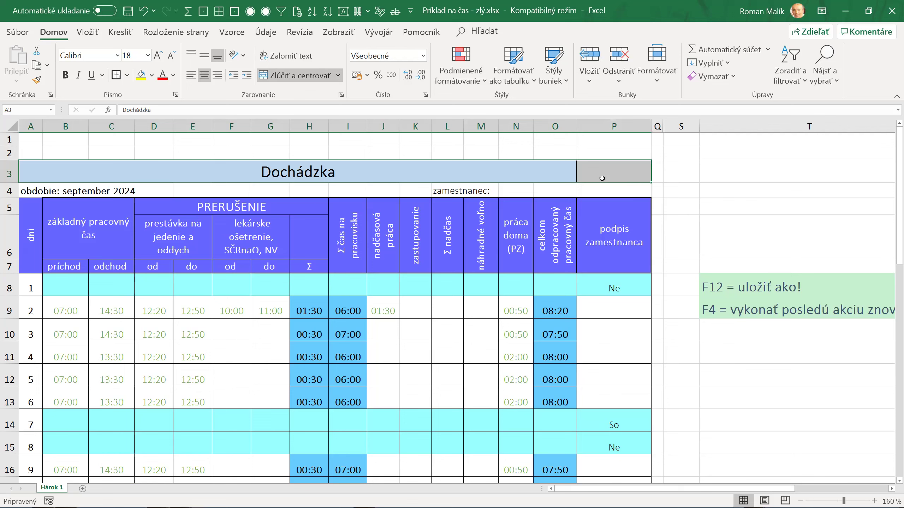
click(294, 76)
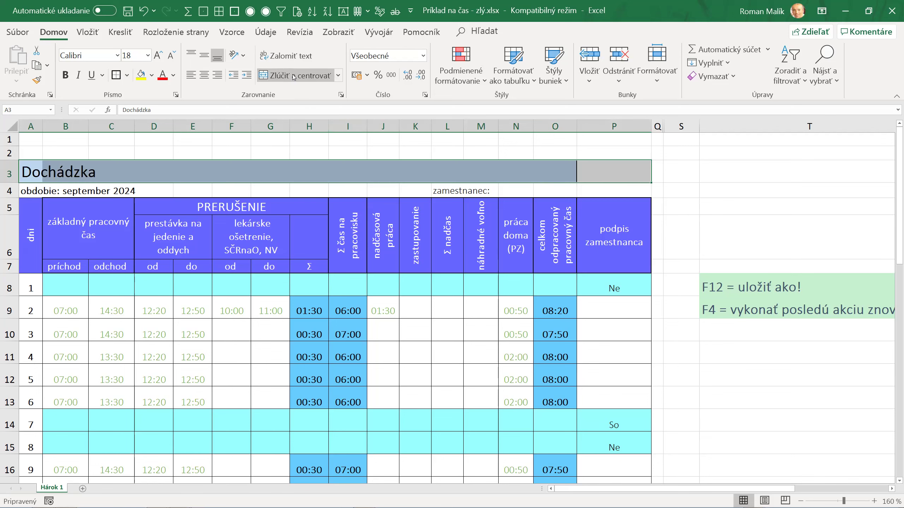
click(294, 77)
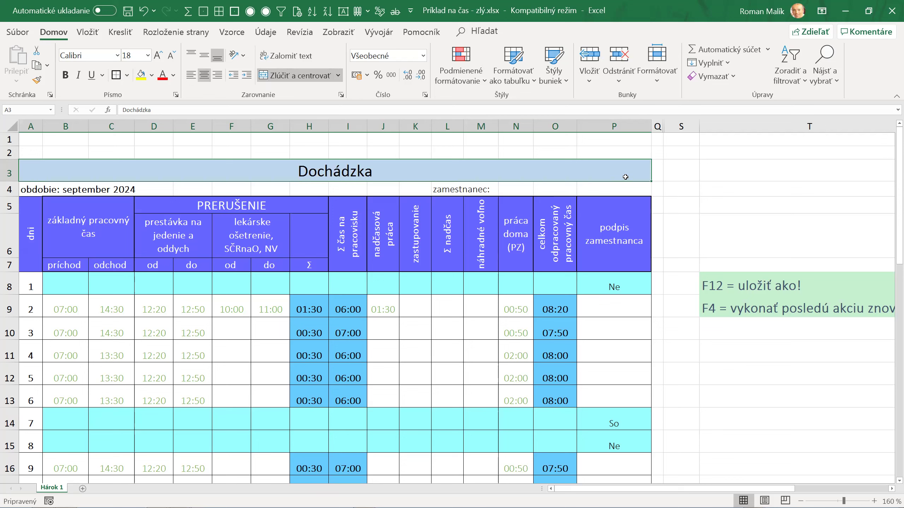
- Delete the empty rows 1–2 at the top of the sheet
click(5, 139)
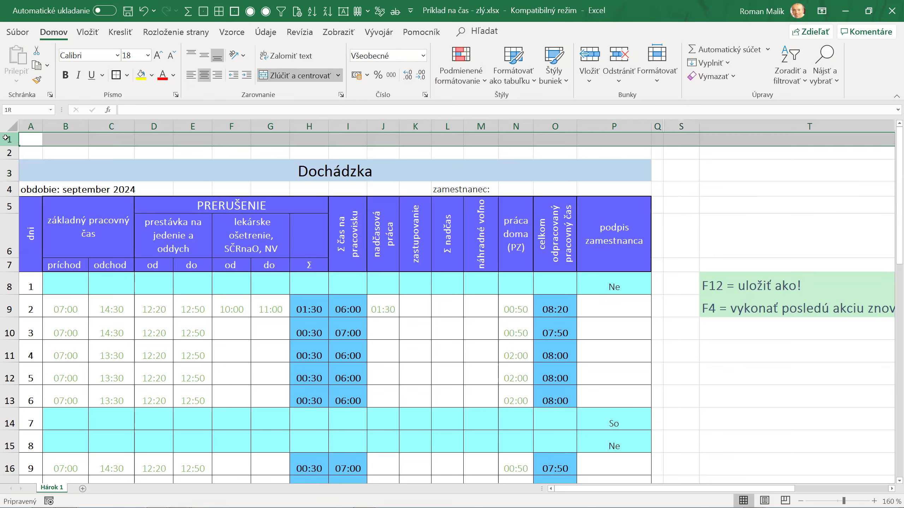
drag(6, 139, 10, 153)
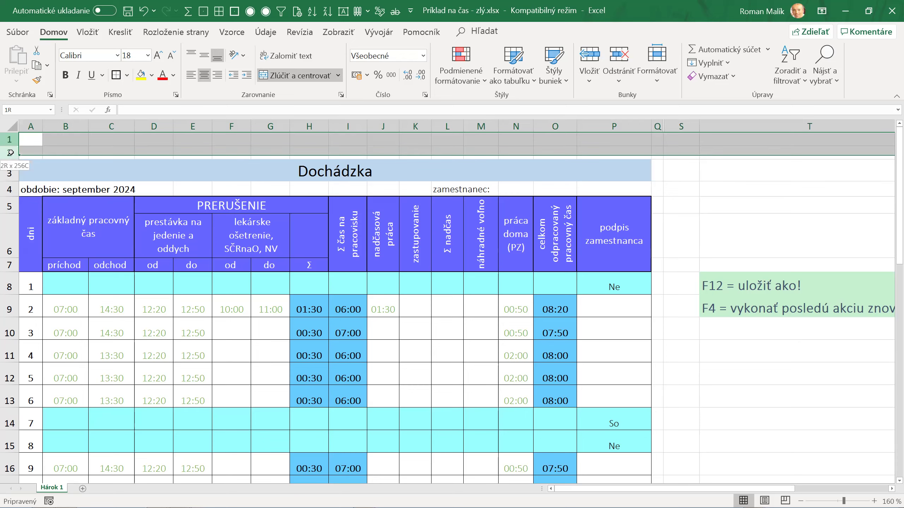
right_click(11, 153)
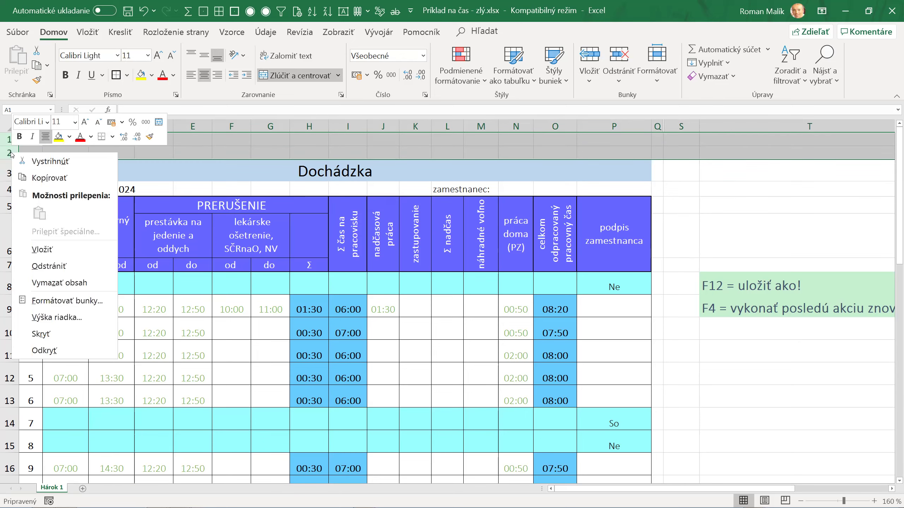
click(45, 269)
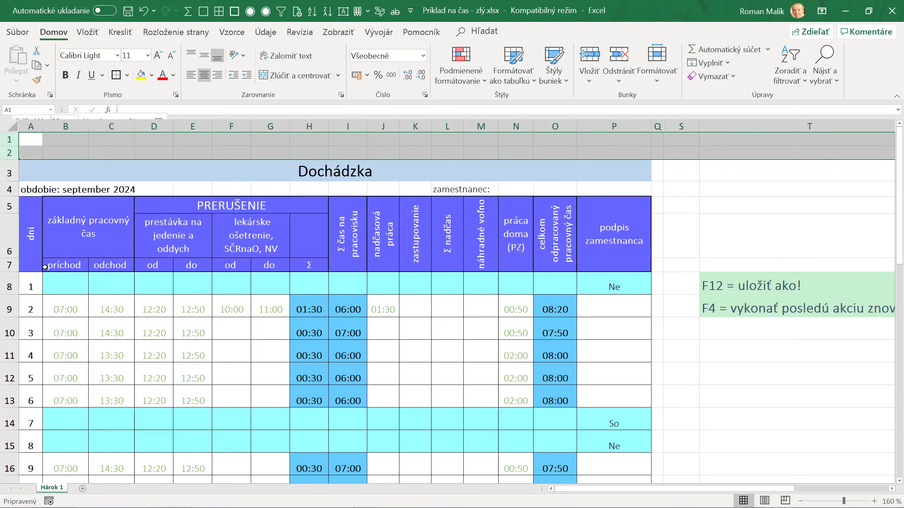
click(111, 267)
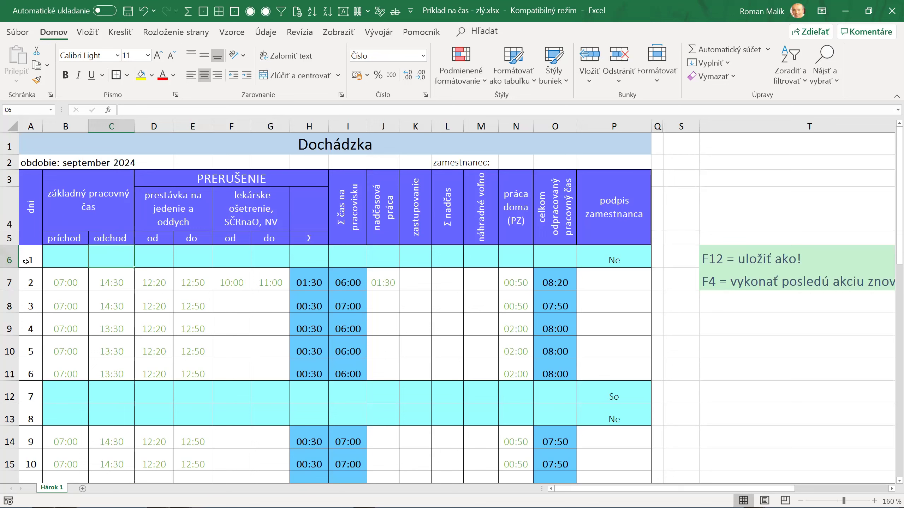
- Freeze panes at B6 so header rows 1–5 and the day column stay visible
click(59, 262)
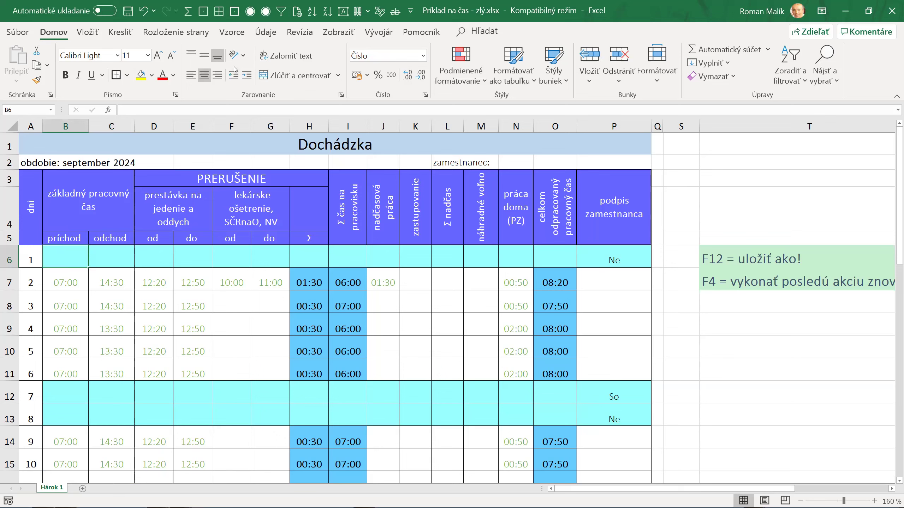
click(258, 35)
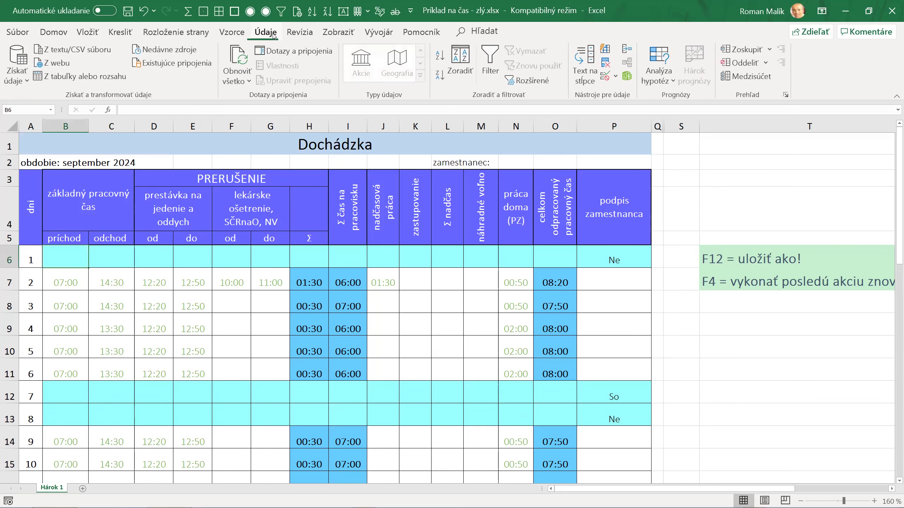
click(234, 34)
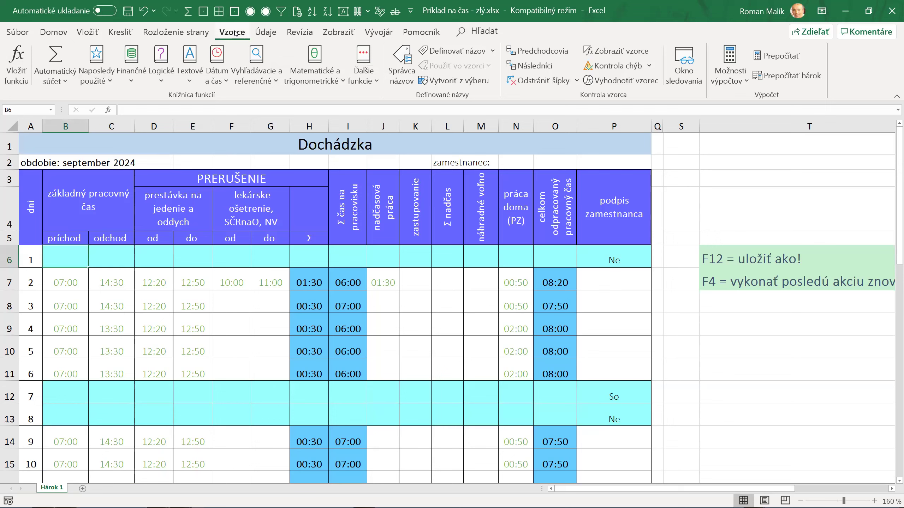
click(338, 35)
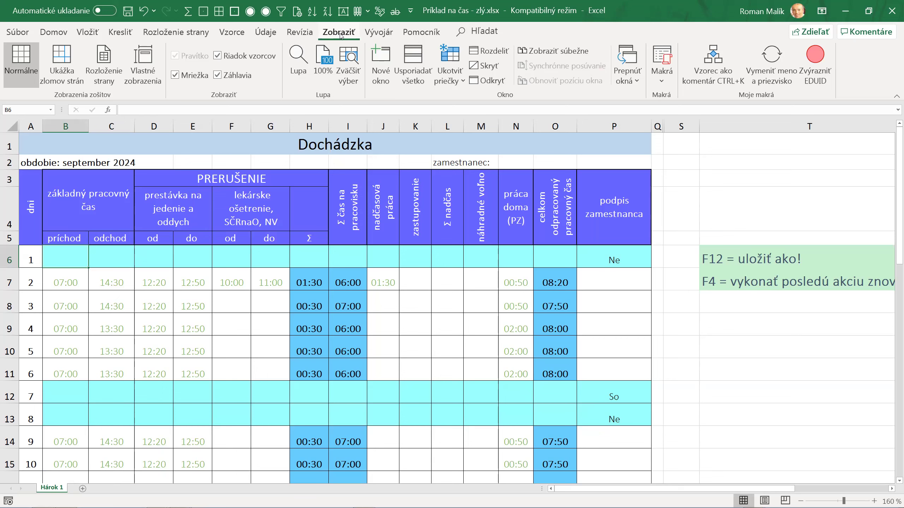
click(450, 73)
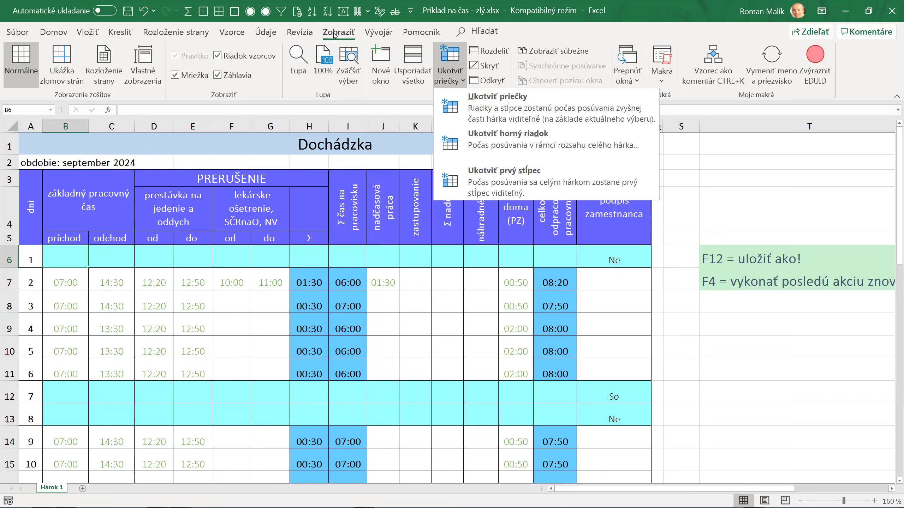
click(500, 104)
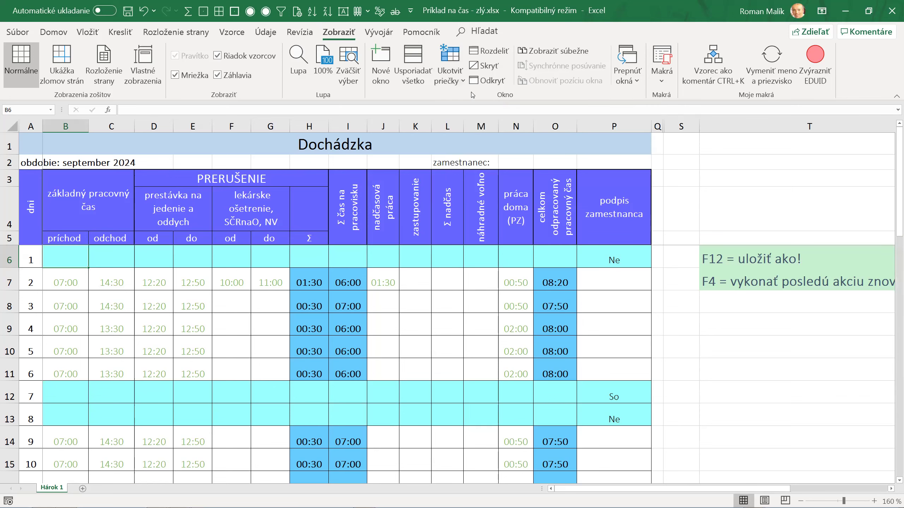
click(220, 288)
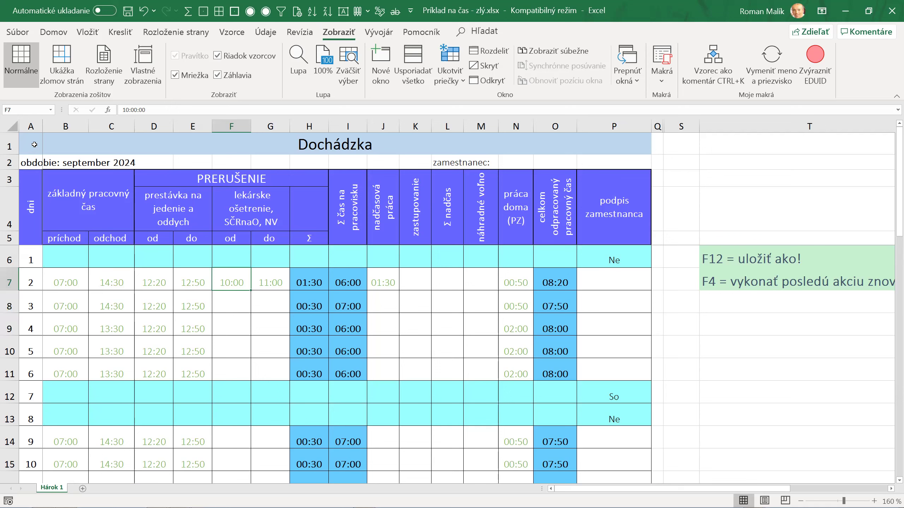
- Scroll down to the 176:00 celkom totals in row 36 and the REKAPITULÁCIA recap with its NV–HO legend
click(69, 145)
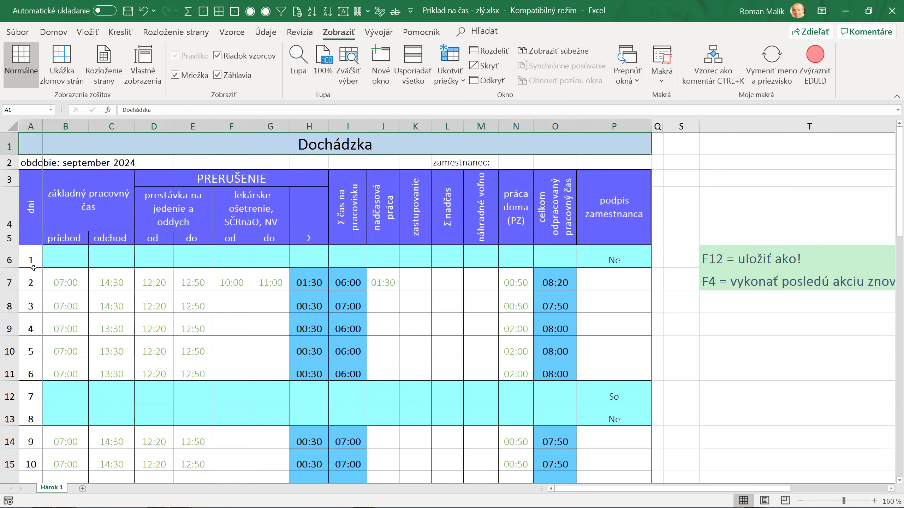
scroll(34, 267, down, 9)
click(31, 459)
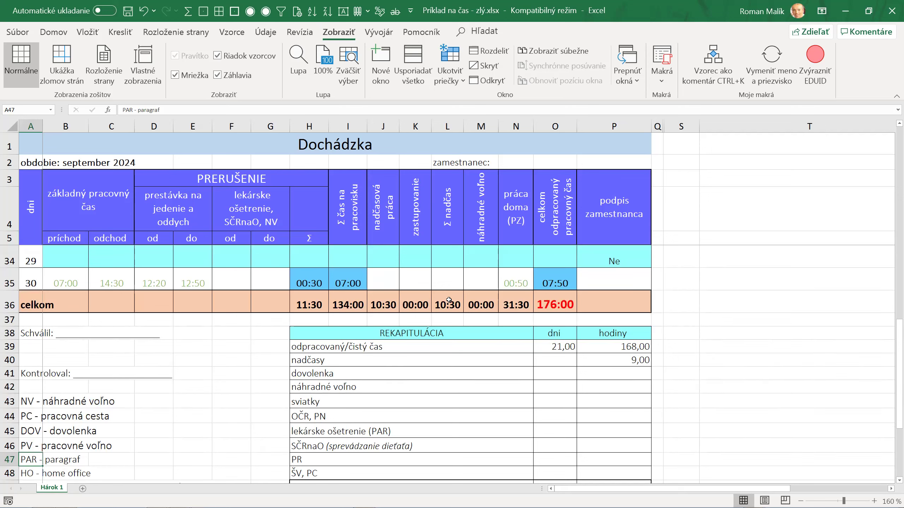
- Copy the =J+K overtime formula down column L (e.g. =J35+K35), bringing the O36 total to 186:30
click(53, 31)
click(448, 283)
key(ctrl+c)
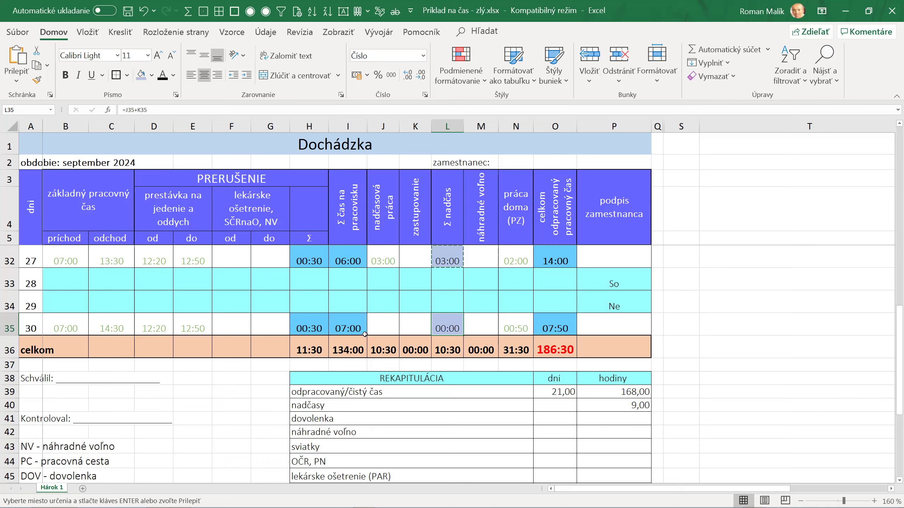
scroll(375, 326, up, 6)
- Rewrite O7 as =I7+L7+M7+N7 so day 2 totals 08:20 instead of 09:50
scroll(375, 326, up, 2)
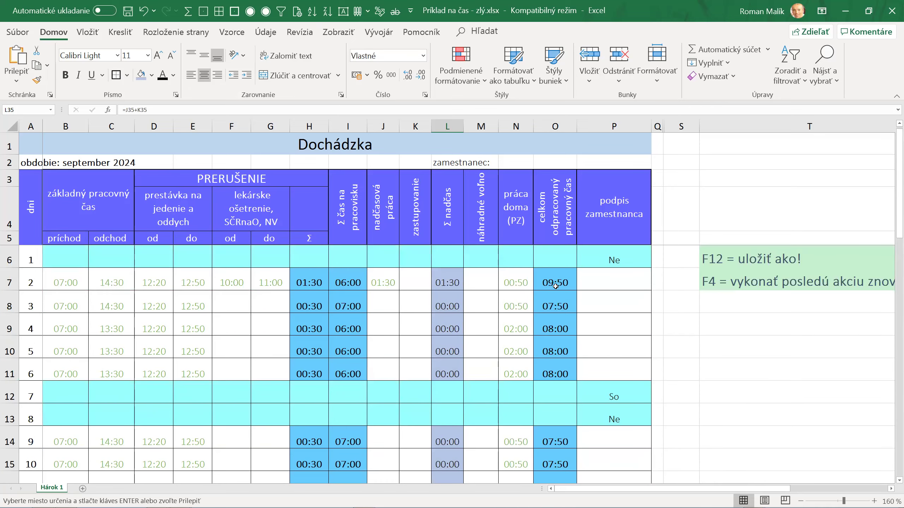
click(545, 288)
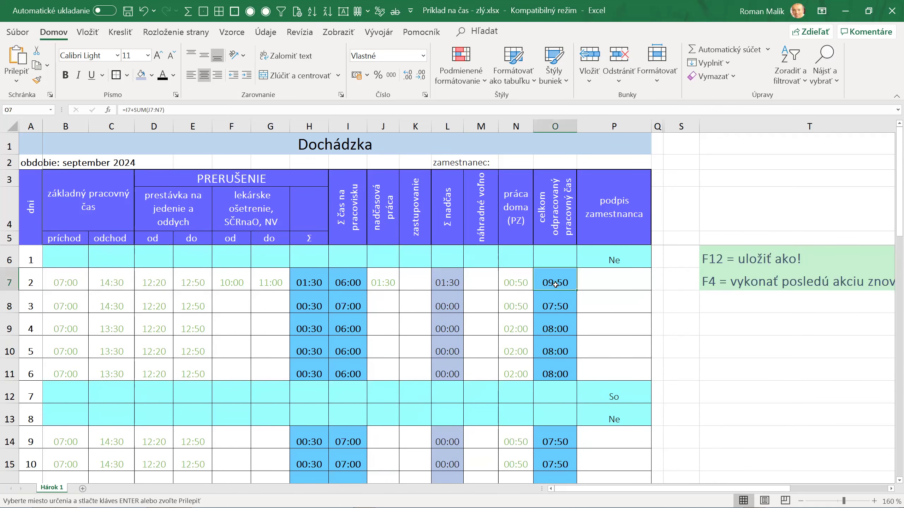
click(480, 278)
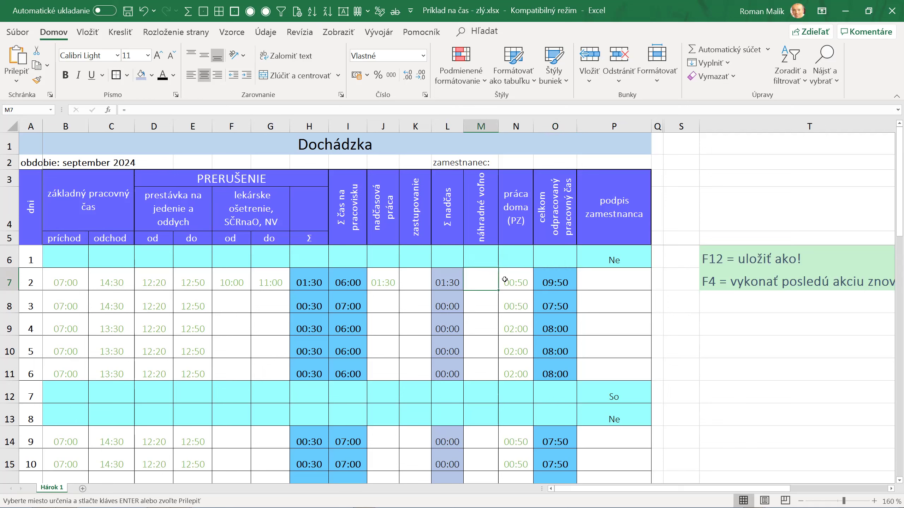
double_click(561, 283)
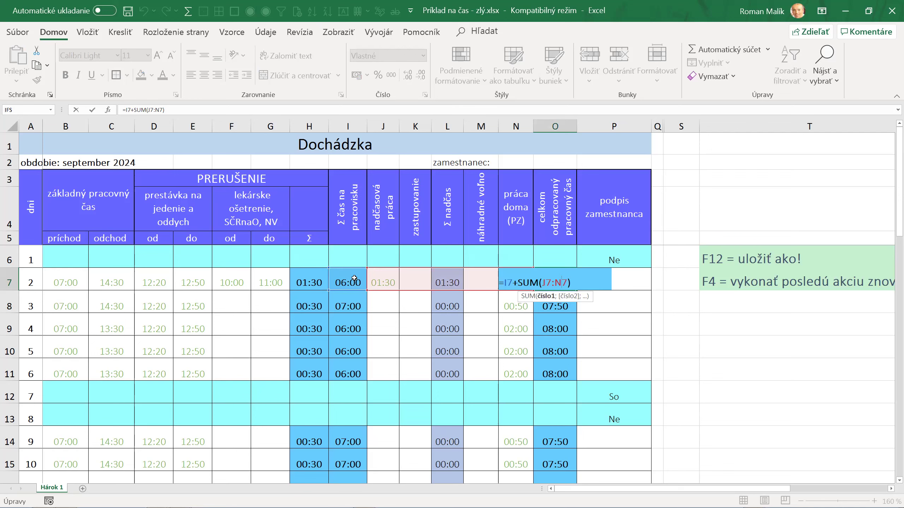
key(BackSpace)
key(BackSpace)
key(BackSpace)
key(BackSpace)
key(BackSpace)
key(BackSpace)
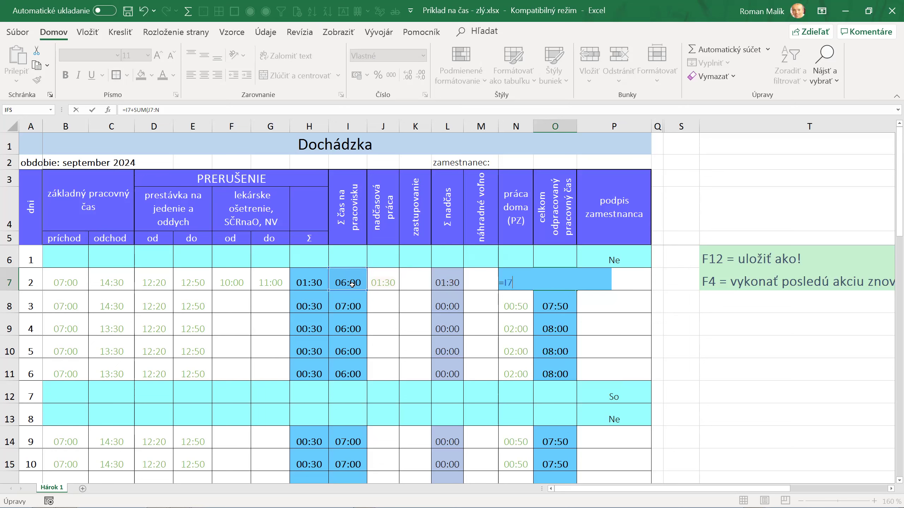
text(+)
click(443, 283)
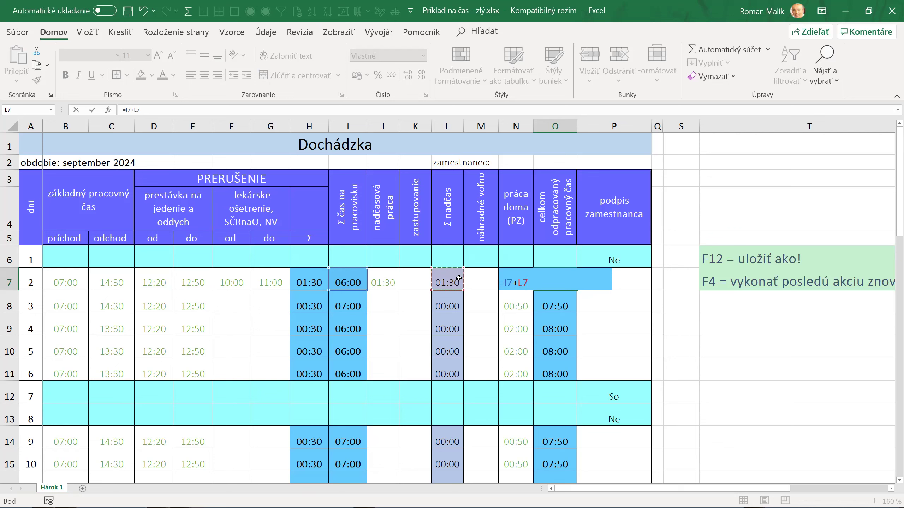
text(+)
click(482, 277)
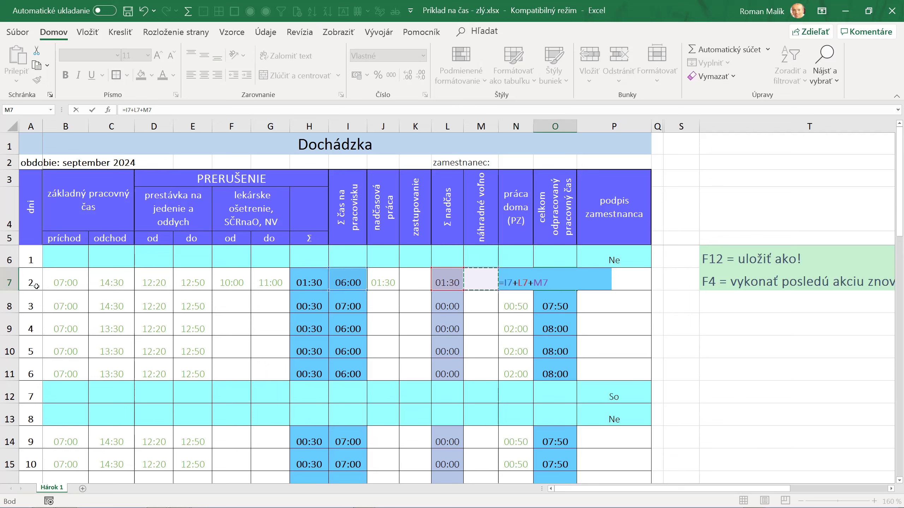
text(+n7)
key(Return)
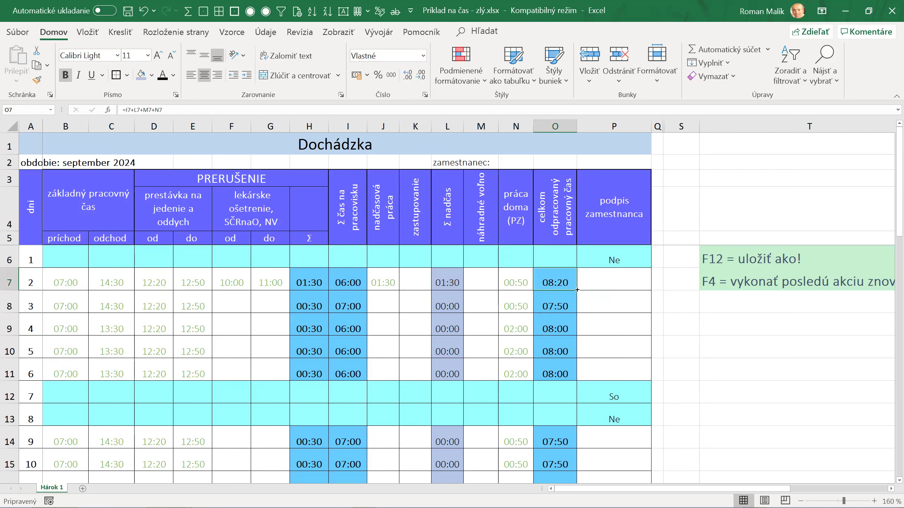
- Fill day 2's I+L+M+N total formula down through day 6 and paste it into the following weeks
drag(577, 289, 575, 365)
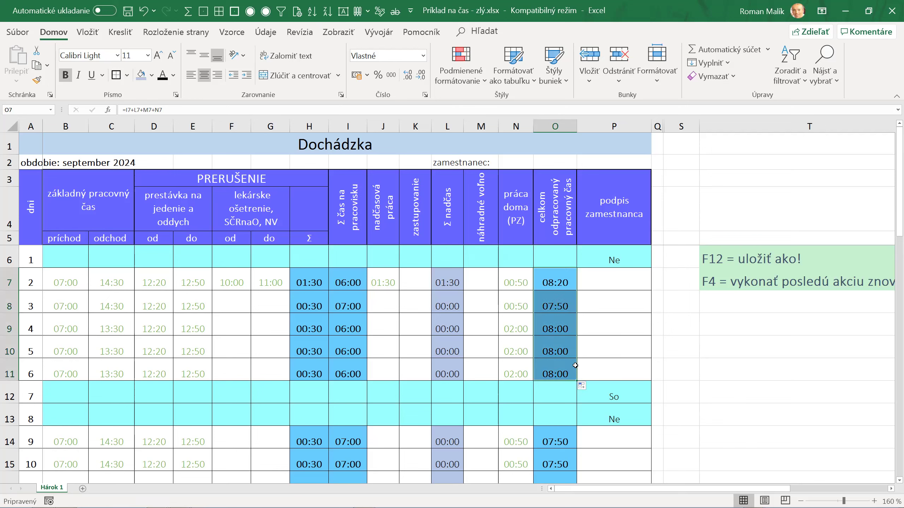
key(ctrl+c)
key(Down)
key(Down)
key(Down)
key(Down)
key(Down)
key(Down)
key(Down)
key(Down)
key(Down)
key(Down)
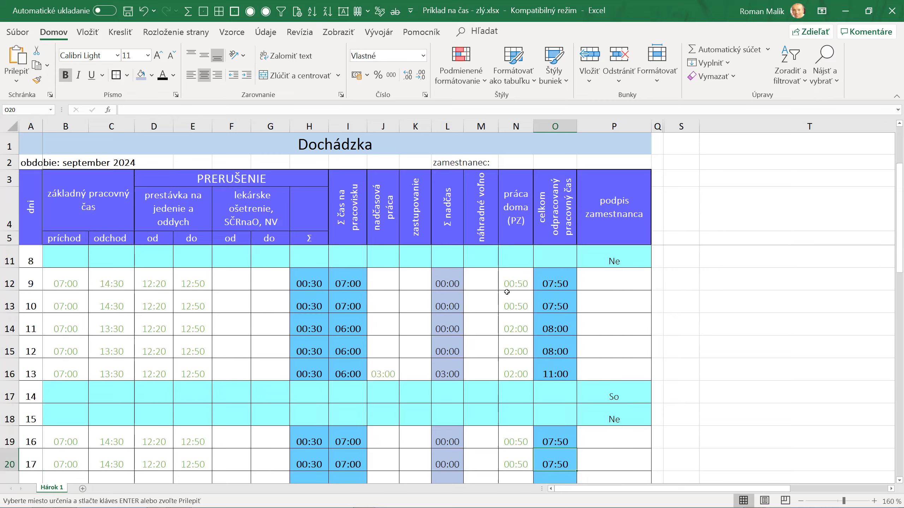
key(Down)
key(Down)
key(Down)
key(Up)
key(Up)
key(Up)
key(ctrl+v)
key(Down)
key(Down)
key(Down)
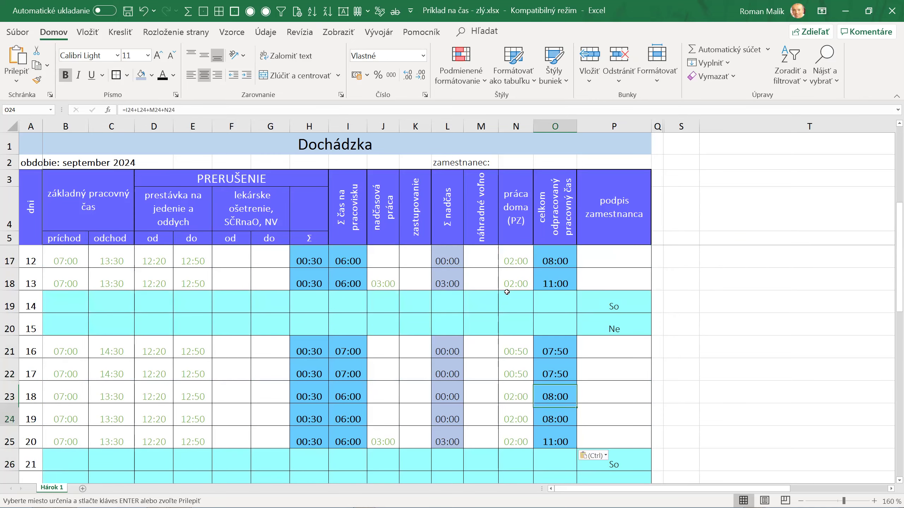
- Paste the total formula over the last day's wrong total, bringing the month to 176:00
key(Down)
key(Down)
key(Down)
key(Up)
key(Up)
key(Up)
key(Up)
key(Up)
key(ctrl+v)
key(Down)
key(Down)
key(Down)
key(ctrl+c)
key(Down)
key(ctrl+v)
key(Down)
key(Down)
key(Down)
key(ctrl+Home)
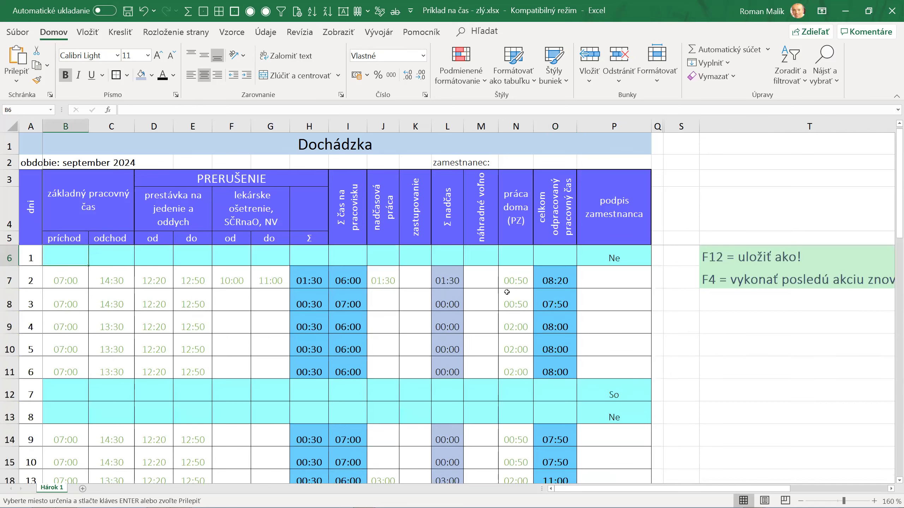
key(Down)
key(Up)
key(Right)
key(Right)
key(Right)
key(Right)
key(Right)
key(Right)
key(Right)
key(Right)
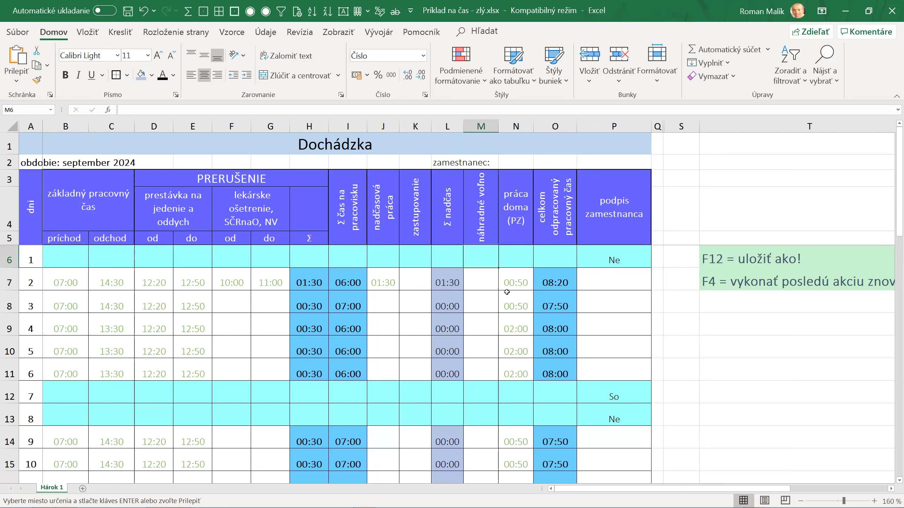
- Change day 2's total formula to =I7+L7-M7+N7 so compensatory leave is subtracted
key(Down)
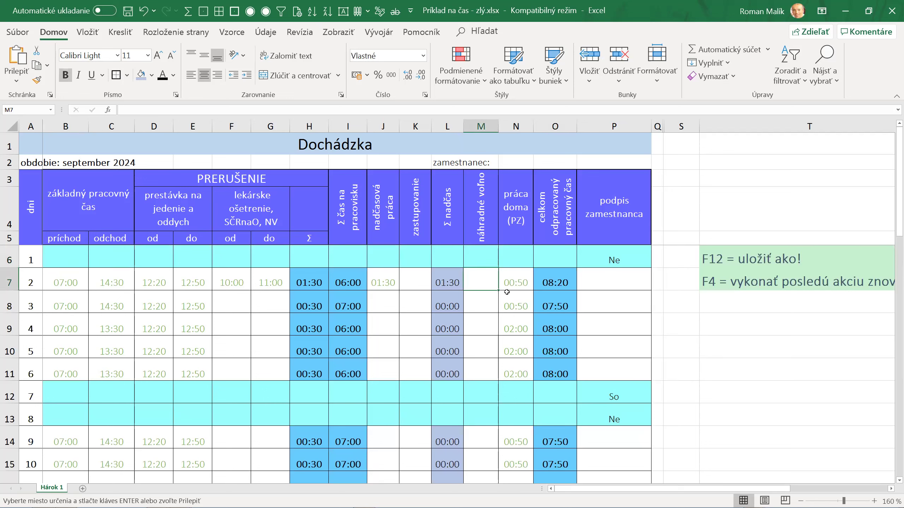
key(Right)
key(Right)
key(F2)
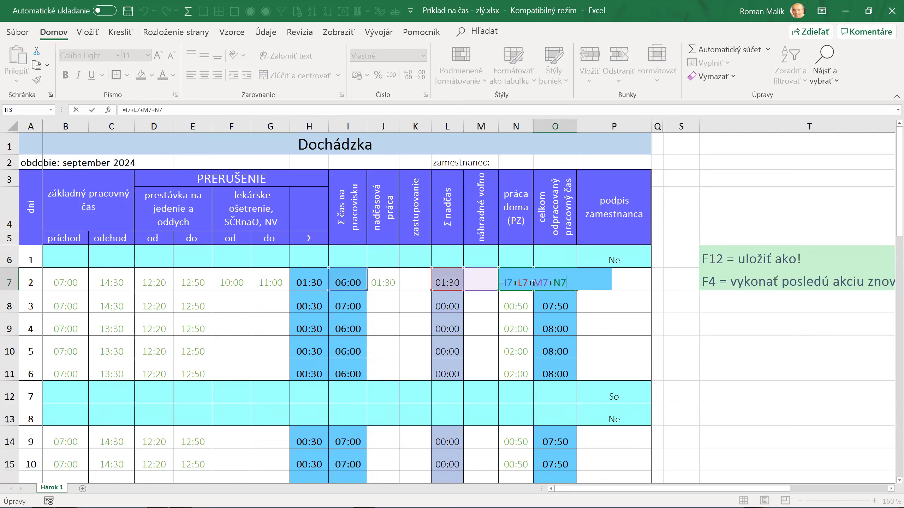
key(BackSpace)
text(-)
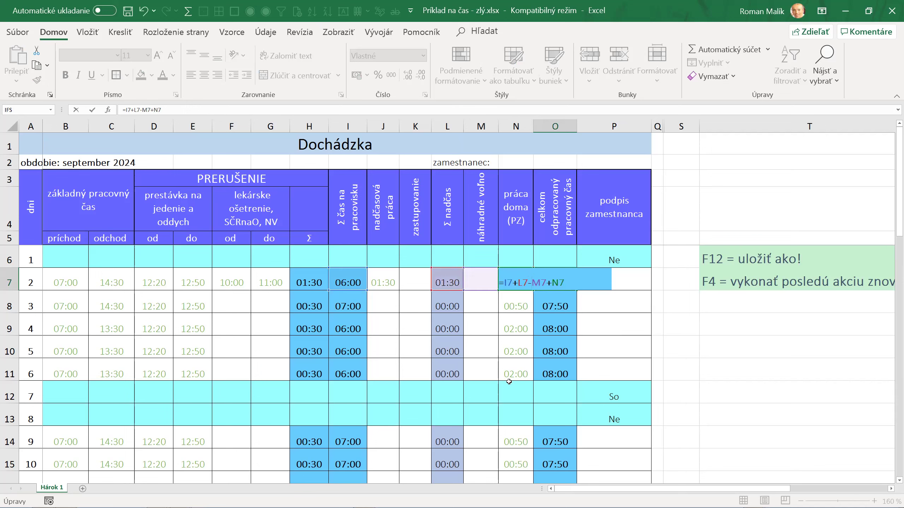
key(Return)
- Enter a test value of 1 in M7 and reselect that cell
key(Up)
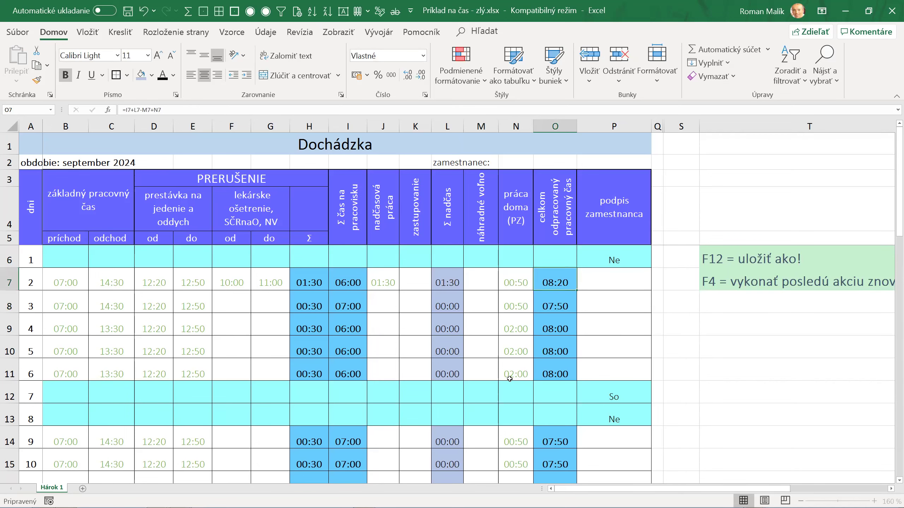
key(Left)
key(Left)
text(1)
key(Return)
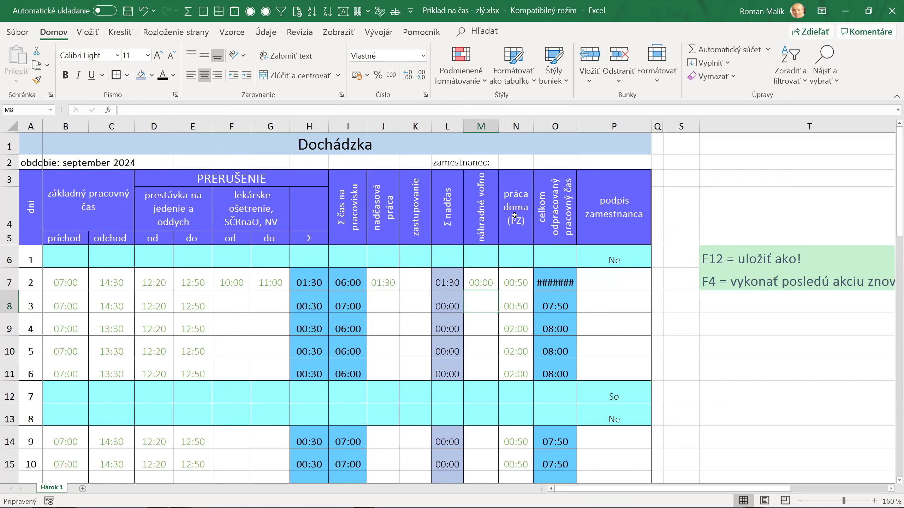
click(482, 282)
- Record 1:00 compensatory leave in M7 and fill O7's total formula down through day 6
text(1)
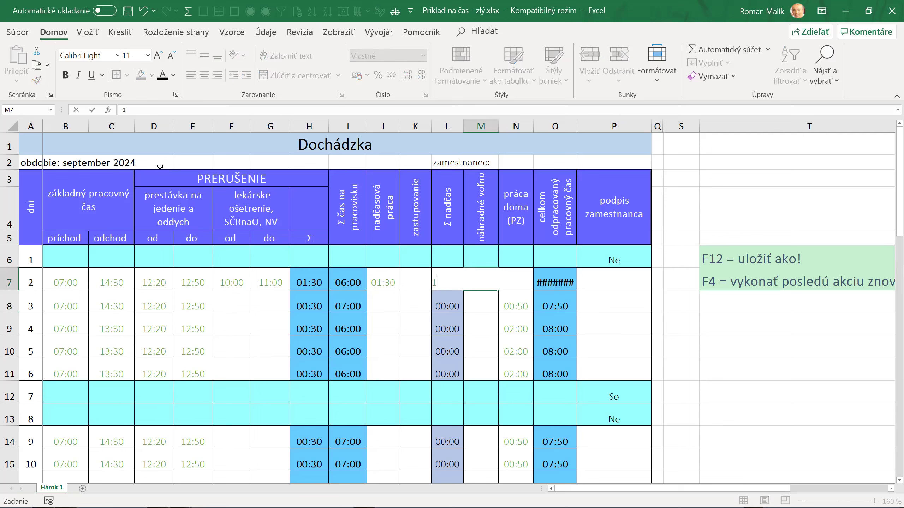
text(:00)
key(Return)
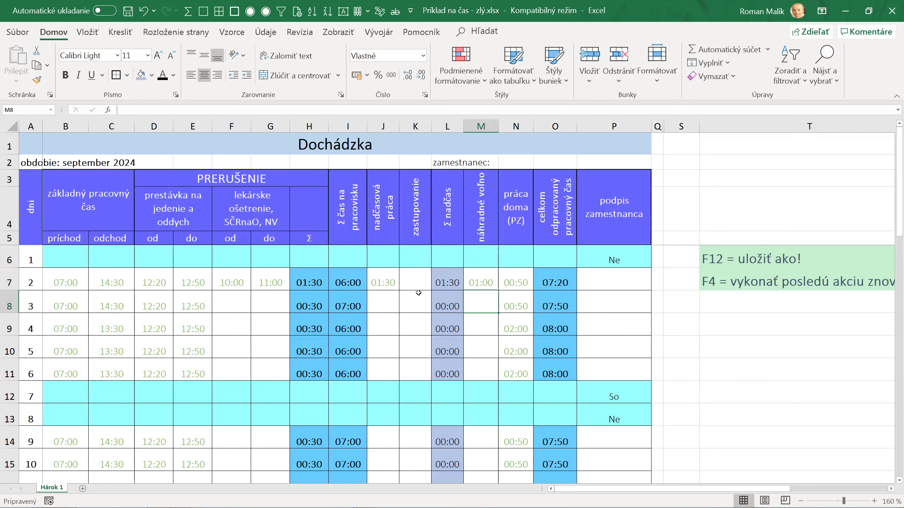
click(559, 283)
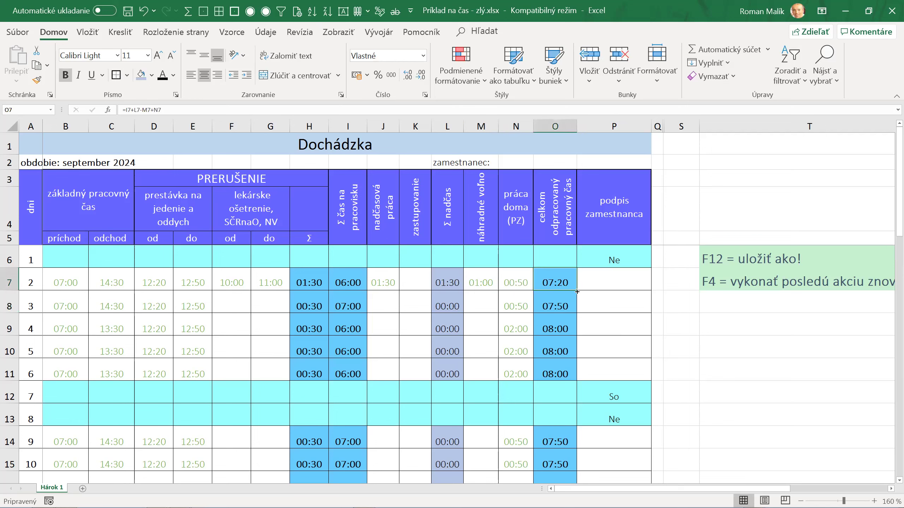
drag(577, 292, 583, 369)
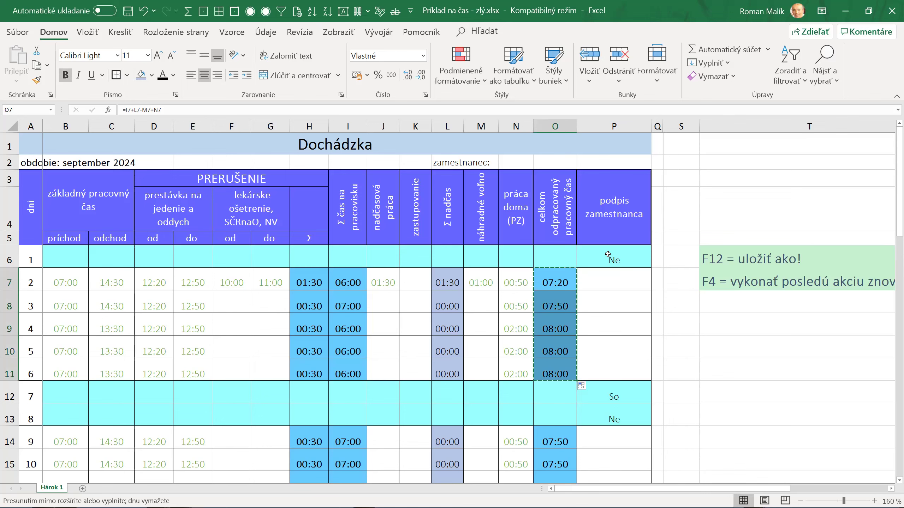
- Paste the total formula into days 23–27 and O35 for day 30, then return to M7
key(Down)
key(Down)
key(Down)
key(Down)
key(Down)
key(Down)
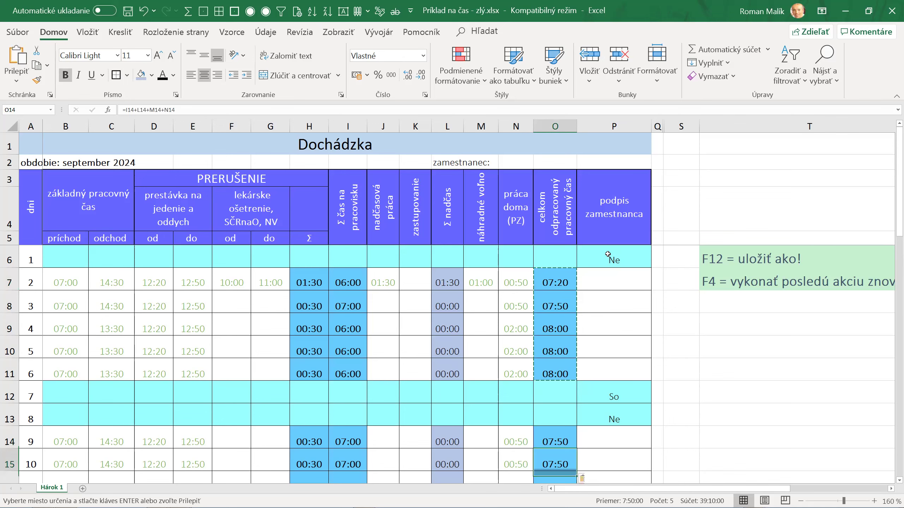
key(Down)
key(Down)
key(Down)
key(Down)
key(Down)
key(Down)
key(Down)
key(Down)
key(Down)
key(Down)
key(Down)
key(Down)
key(Down)
key(Up)
key(Up)
key(Up)
key(shift+Up)
key(shift+Up)
key(shift+Up)
key(shift+Up)
key(ctrl+v)
key(Down)
key(Down)
key(Down)
key(Down)
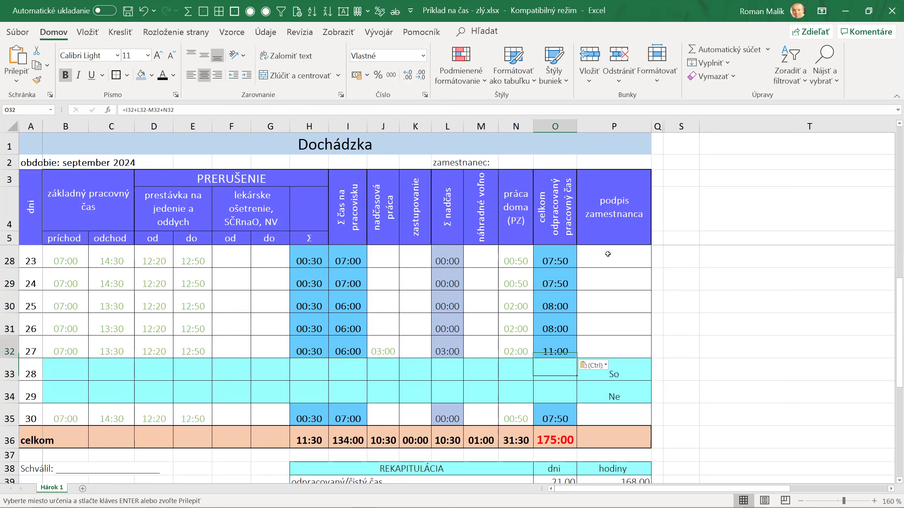
key(Down)
key(Down)
key(Down)
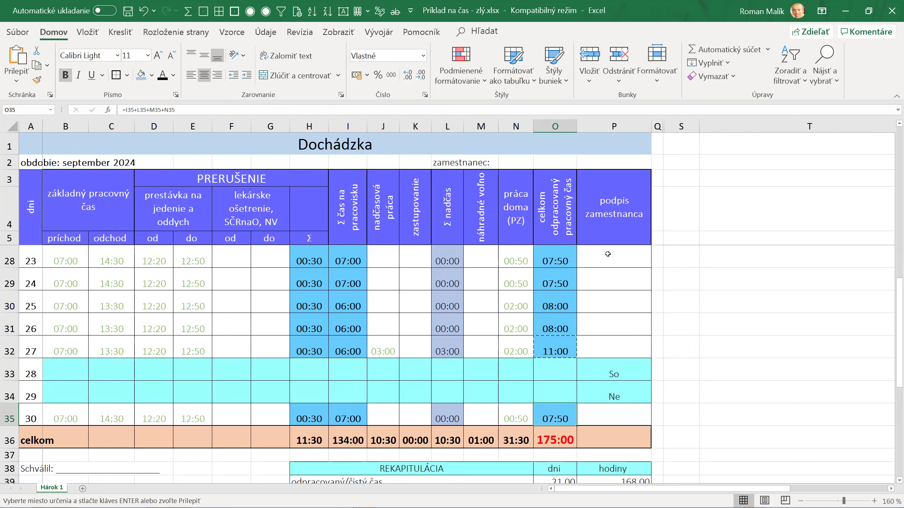
key(ctrl+v)
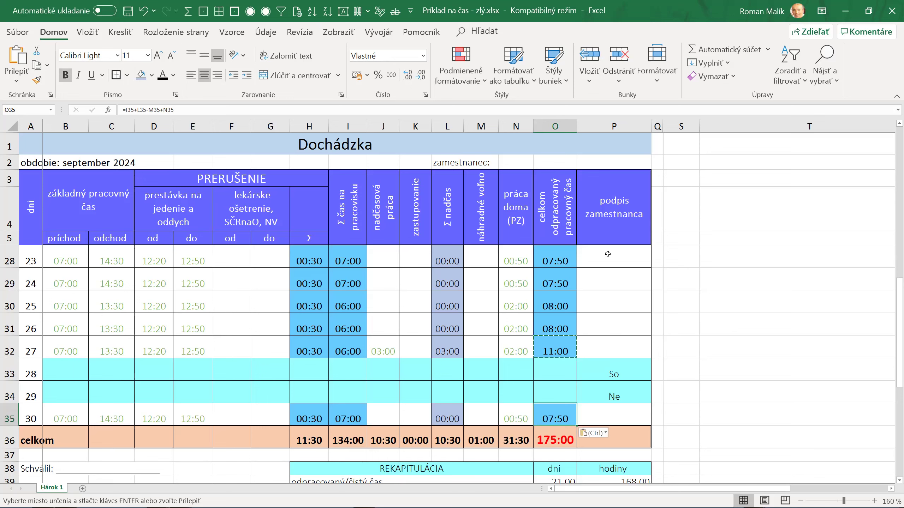
key(ctrl+Up)
key(ctrl+Up)
key(ctrl+Up)
key(ctrl+Up)
key(ctrl+Up)
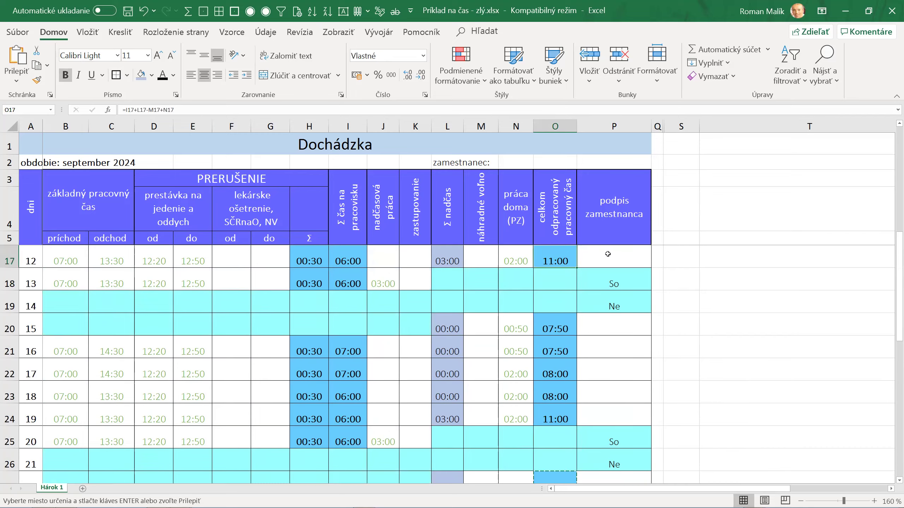
key(ctrl+Up)
key(ctrl+Up)
key(ctrl+Up)
key(Left)
key(Left)
key(Down)
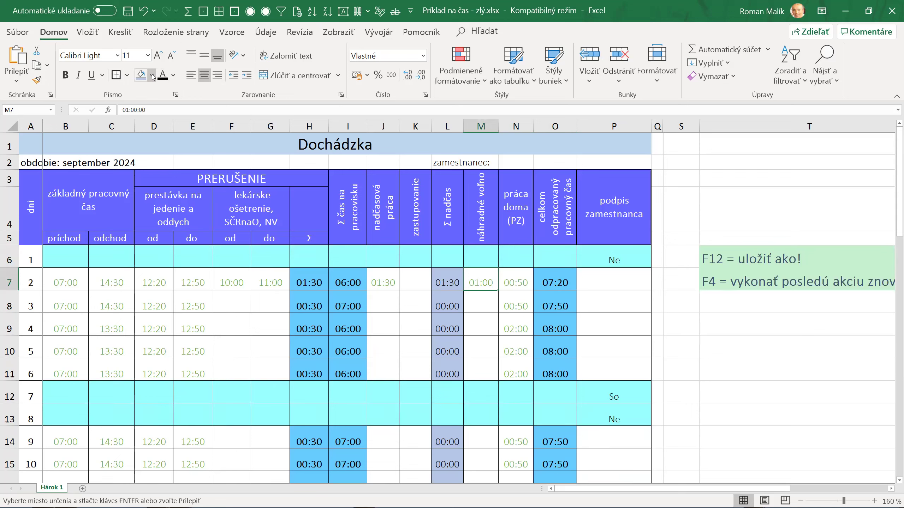
- Colour M7's 01:00 compensatory time orange and save the workbook with Ctrl+S
click(175, 76)
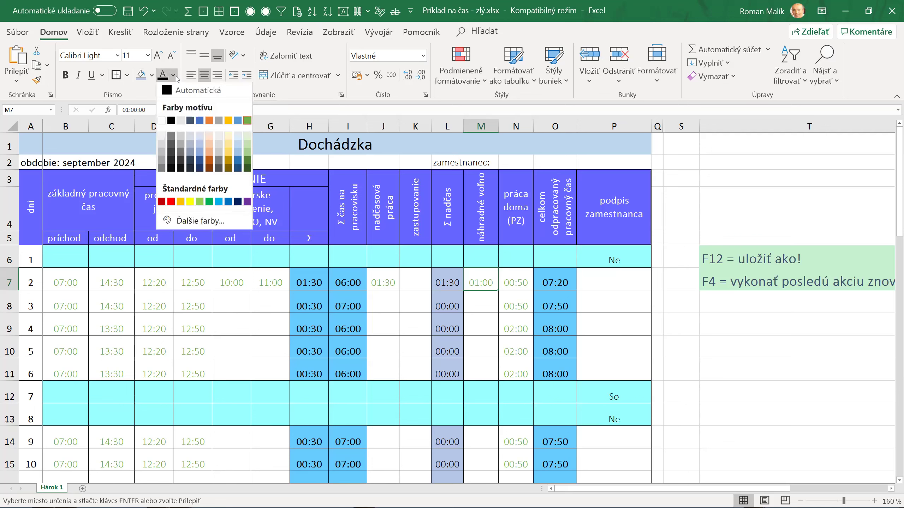
click(209, 121)
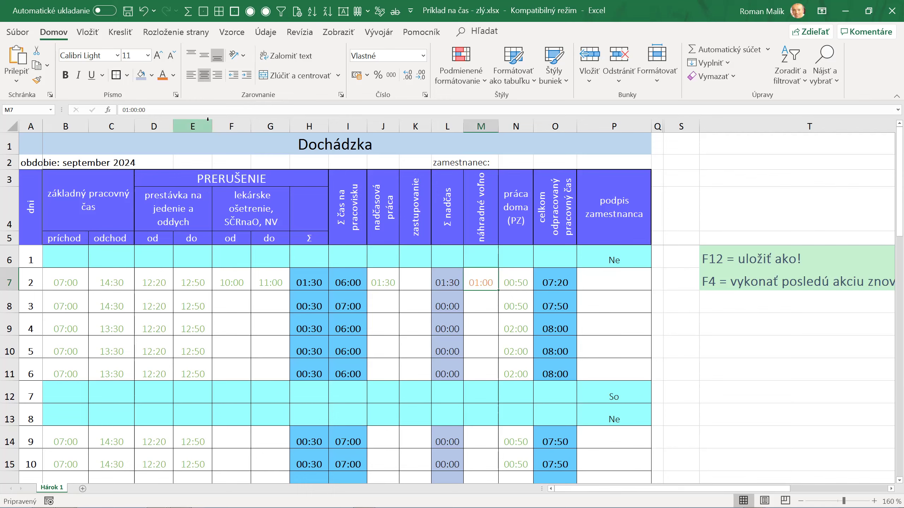
mouse_move(490, 289)
mouse_down()
mouse_move(495, 499)
mouse_move(498, 462)
mouse_up()
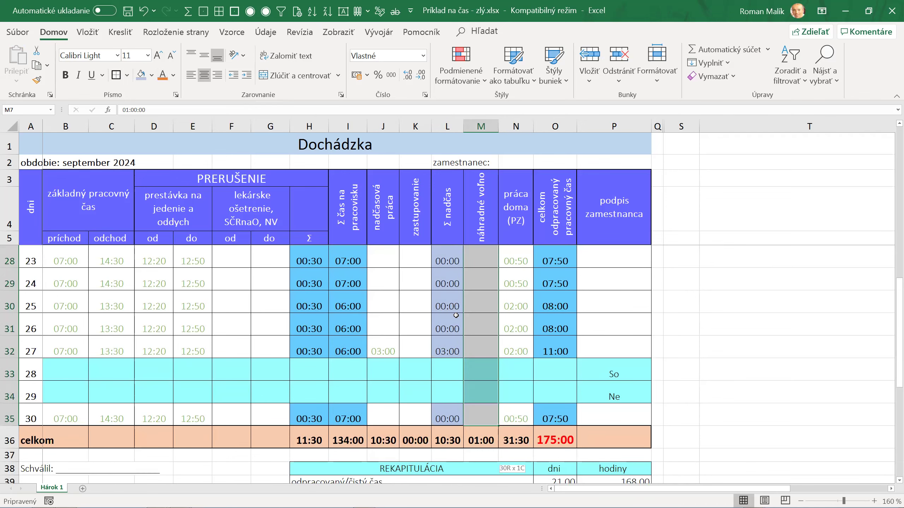
click(508, 307)
scroll(498, 320, up, 5)
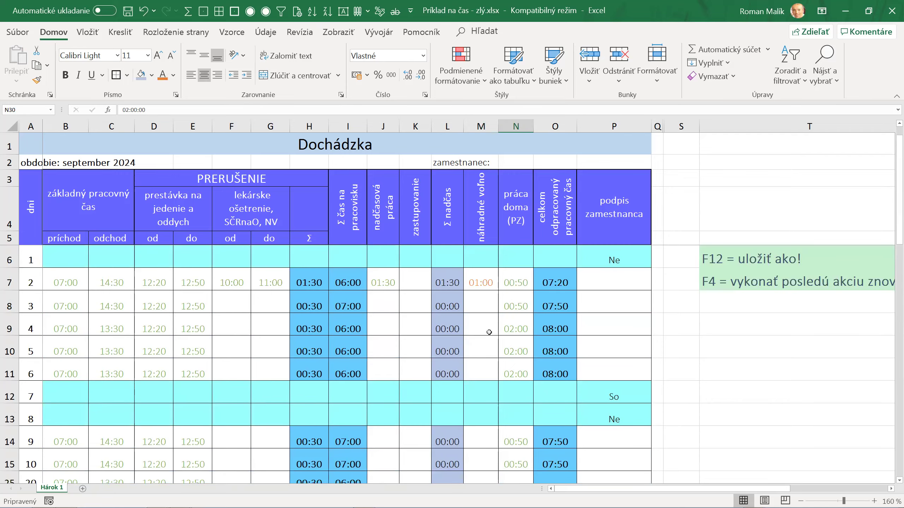
click(474, 285)
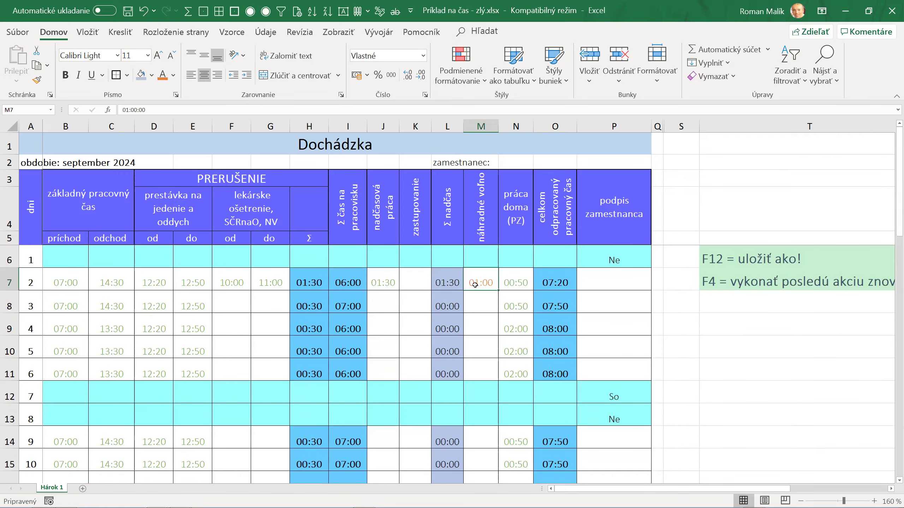
key(ctrl+s)
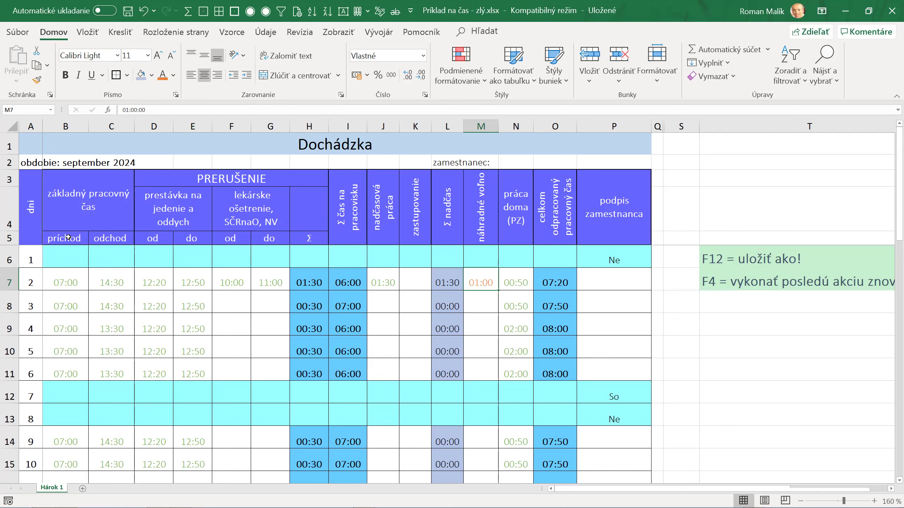
drag(68, 237, 107, 370)
click(178, 327)
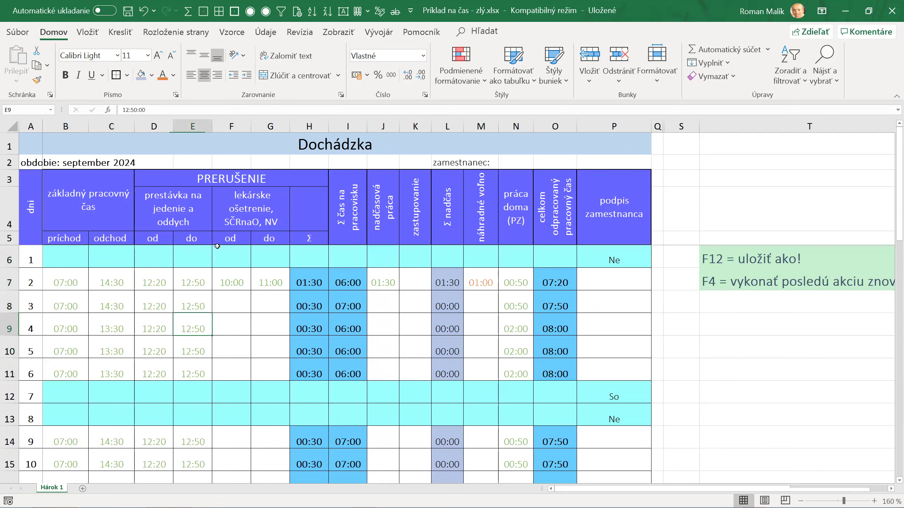
drag(154, 238, 182, 358)
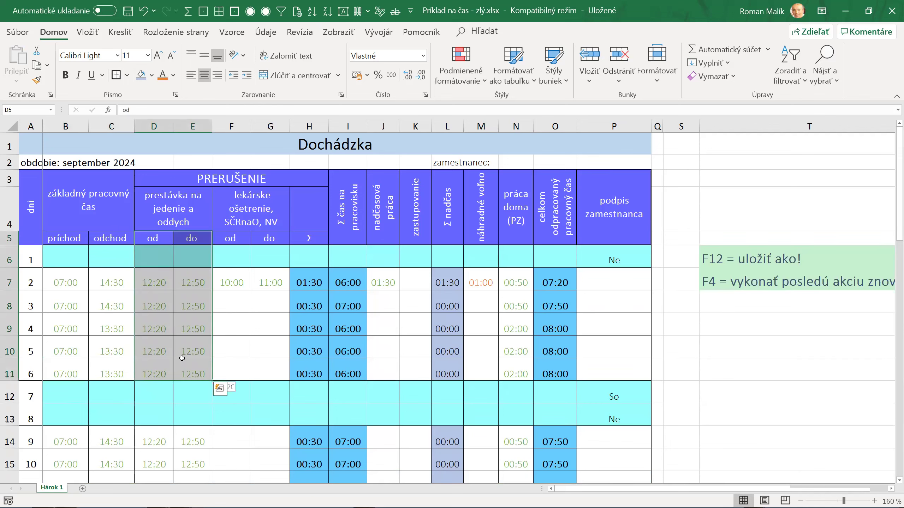
click(117, 75)
drag(246, 238, 263, 370)
click(116, 75)
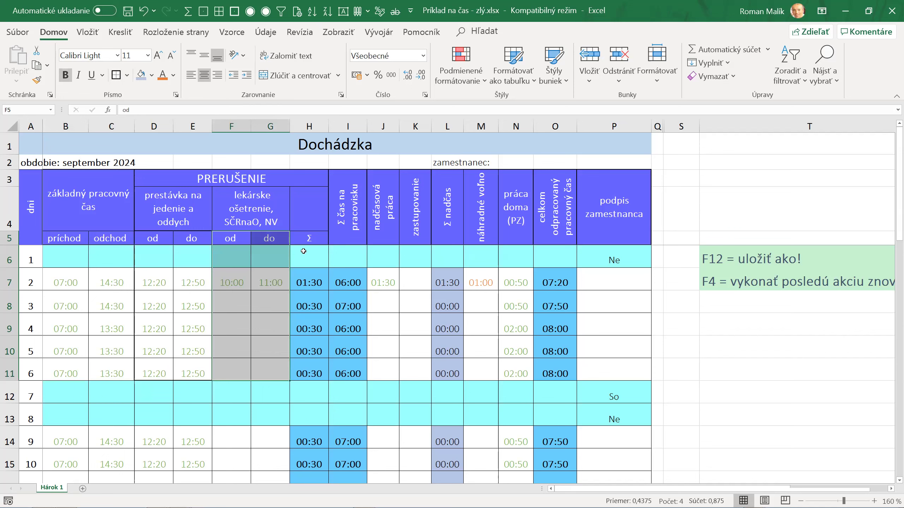
click(237, 285)
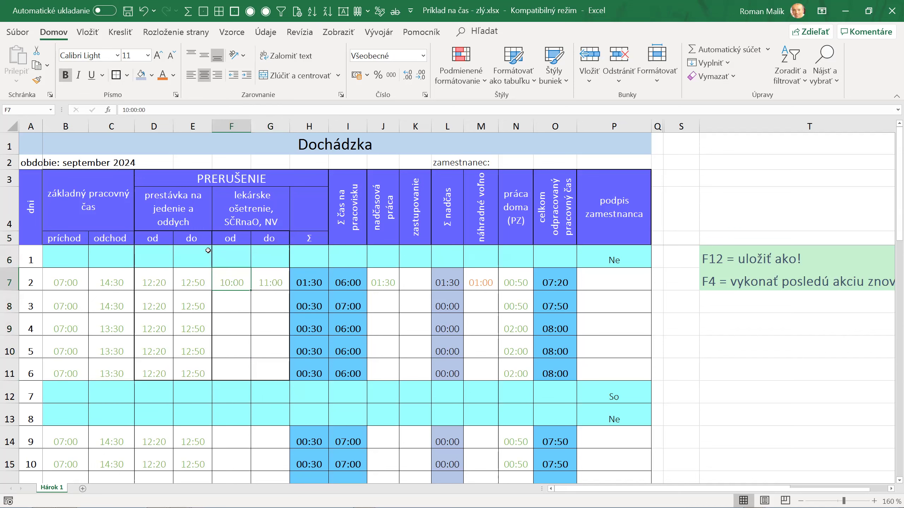
drag(167, 282, 274, 282)
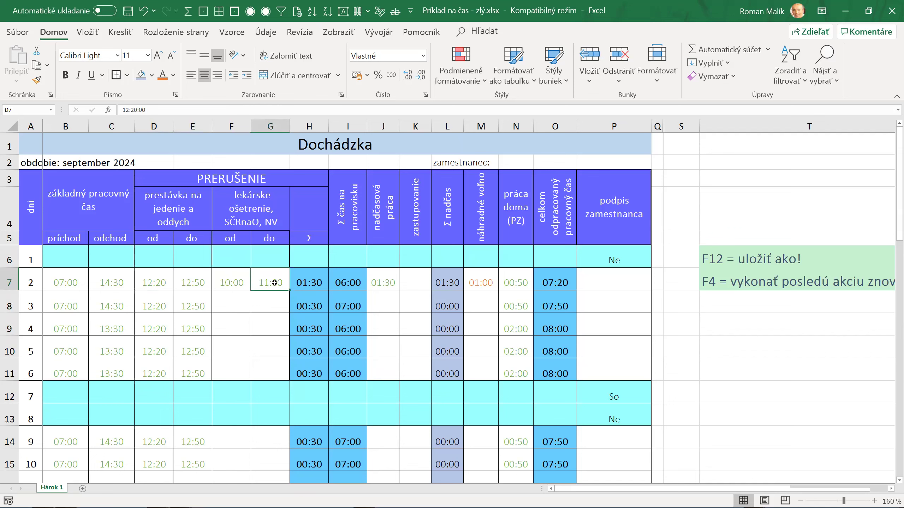
click(274, 283)
drag(76, 210, 87, 499)
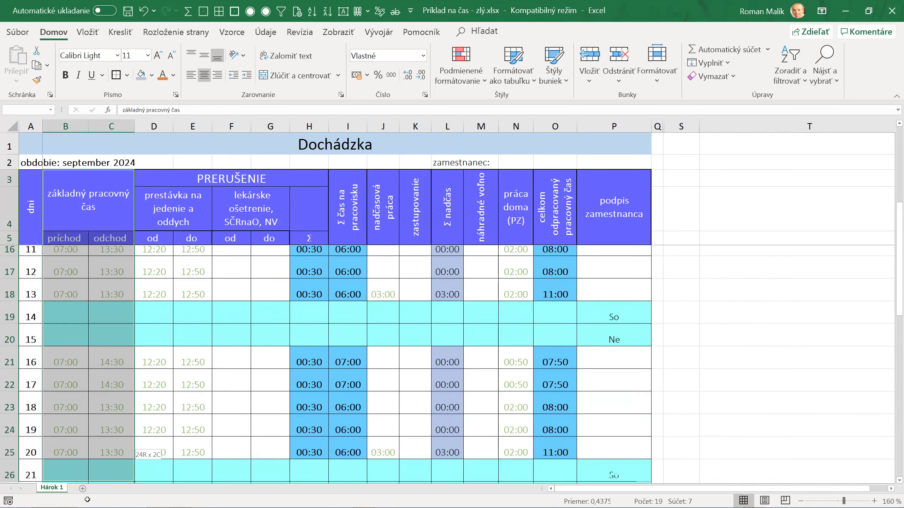
drag(88, 499, 87, 423)
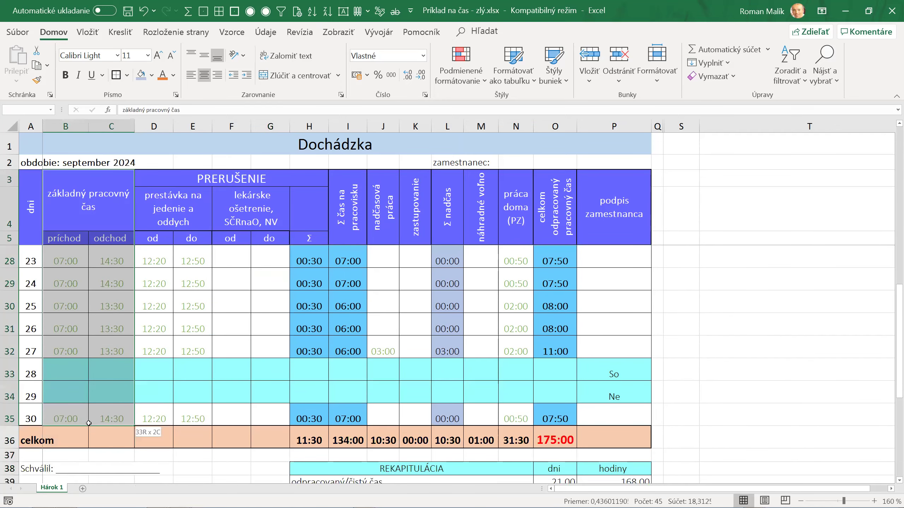
drag(87, 321, 88, 321)
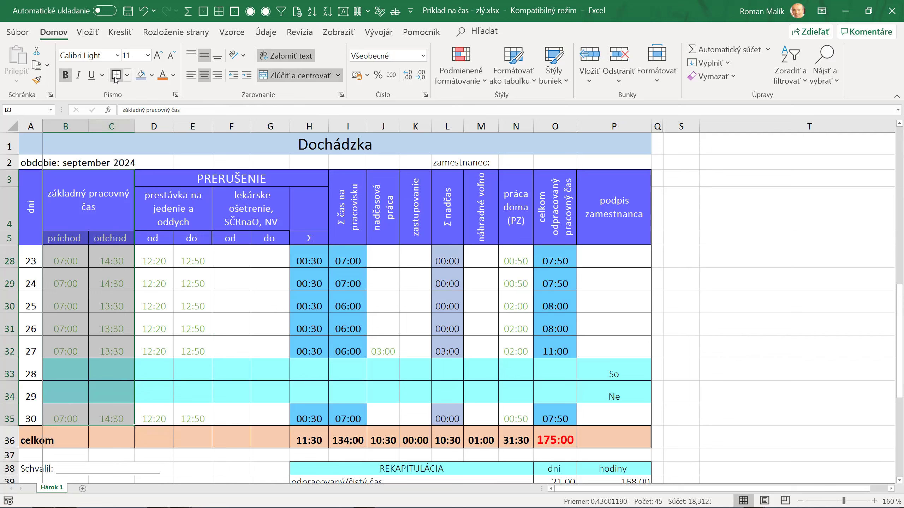
click(155, 345)
scroll(160, 339, up, 7)
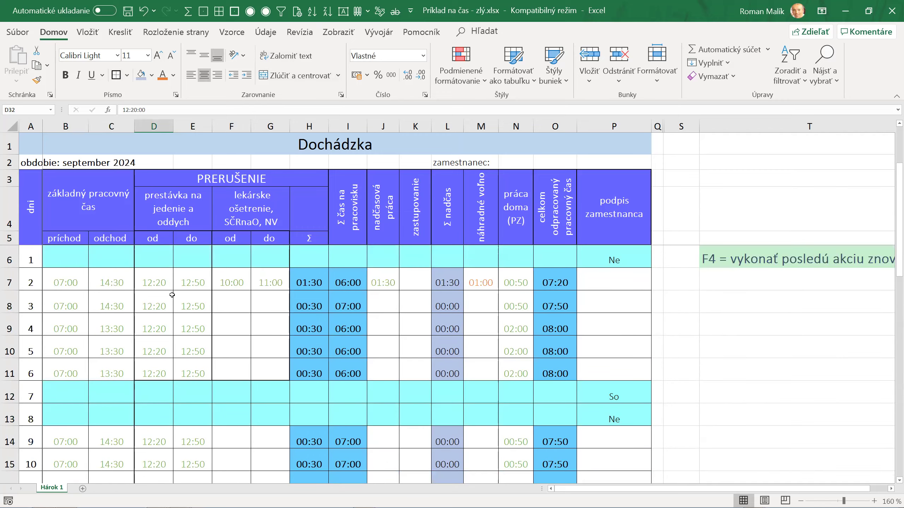
drag(156, 238, 174, 499)
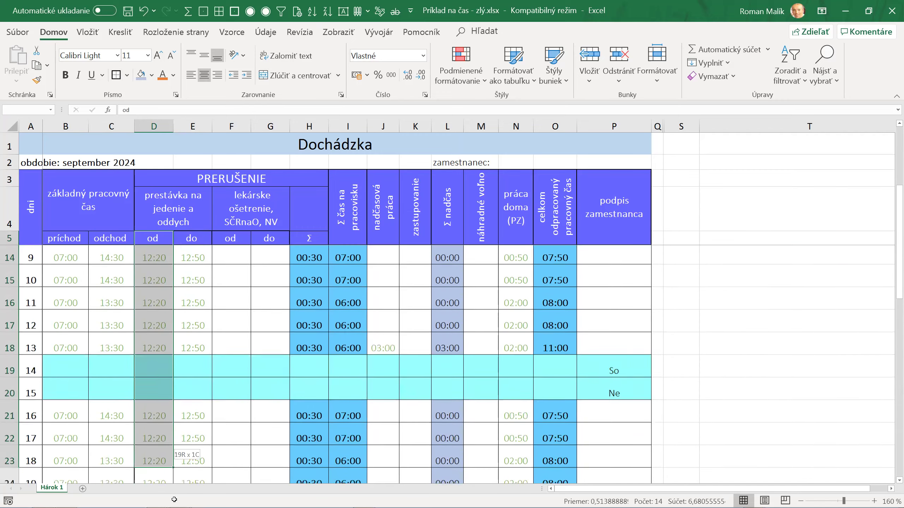
drag(174, 500, 183, 418)
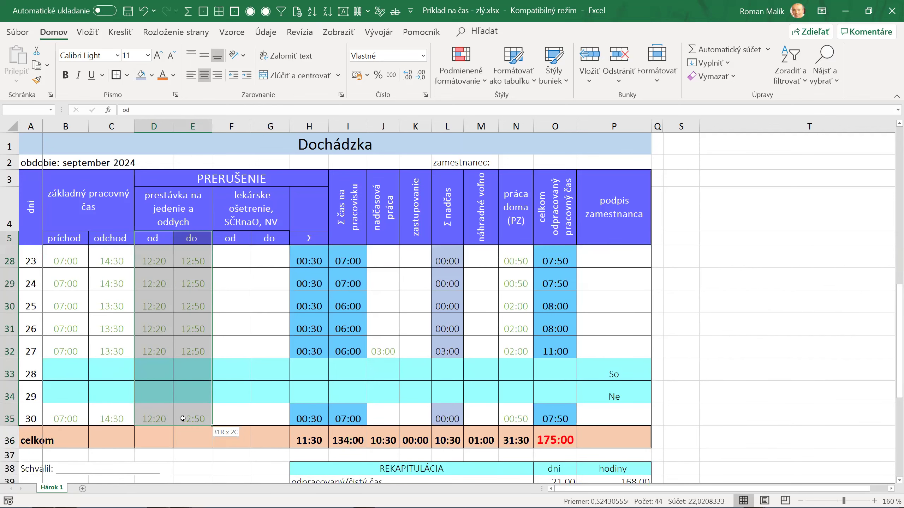
drag(182, 418, 182, 418)
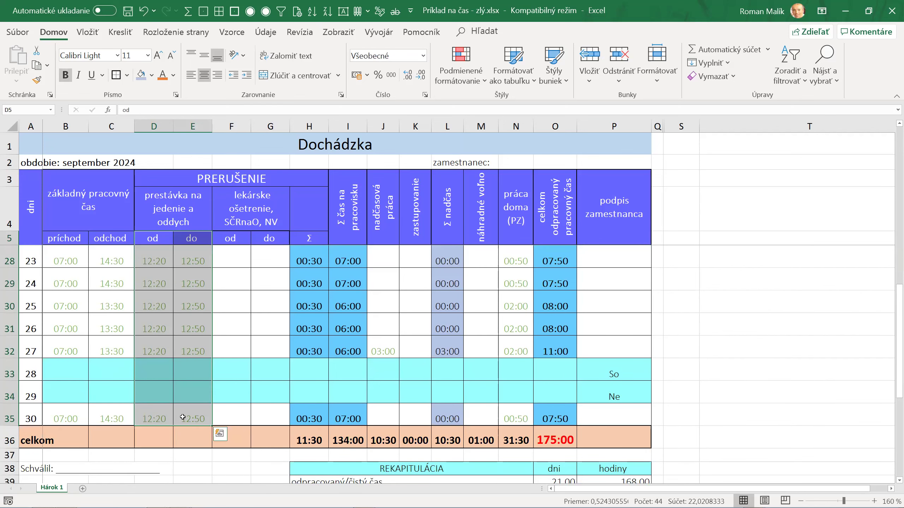
scroll(218, 298, up, 3)
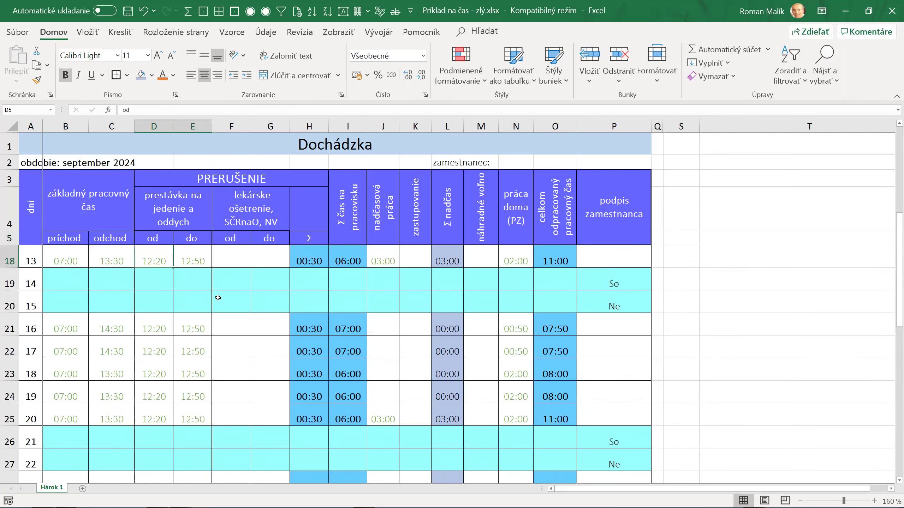
scroll(217, 297, up, 2)
scroll(218, 298, up, 2)
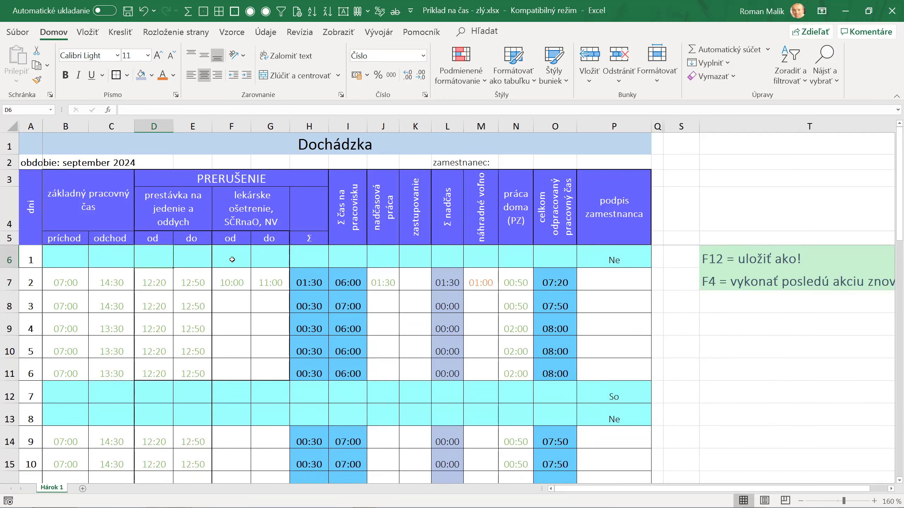
drag(235, 241, 271, 500)
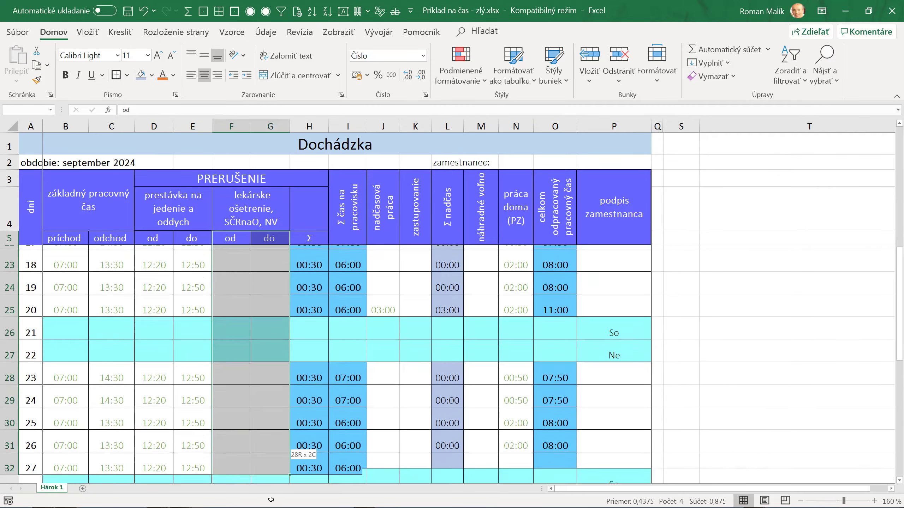
drag(271, 500, 267, 418)
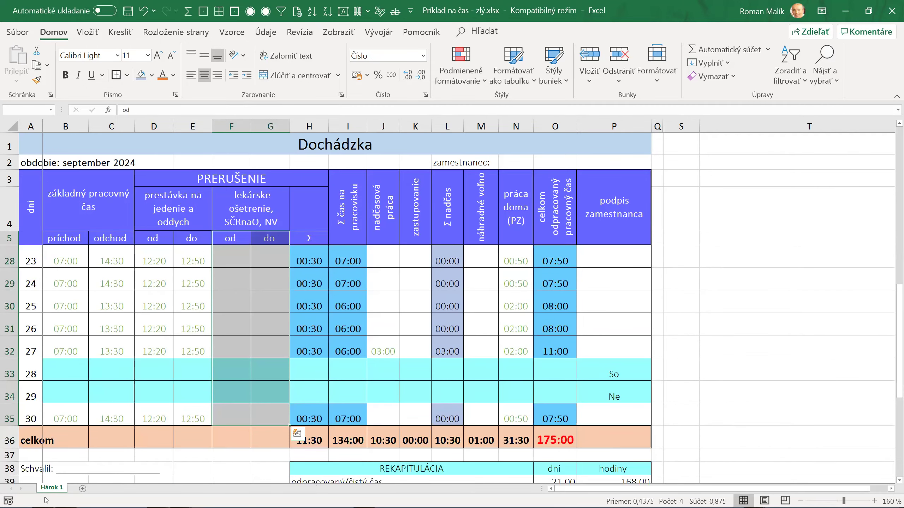
click(126, 76)
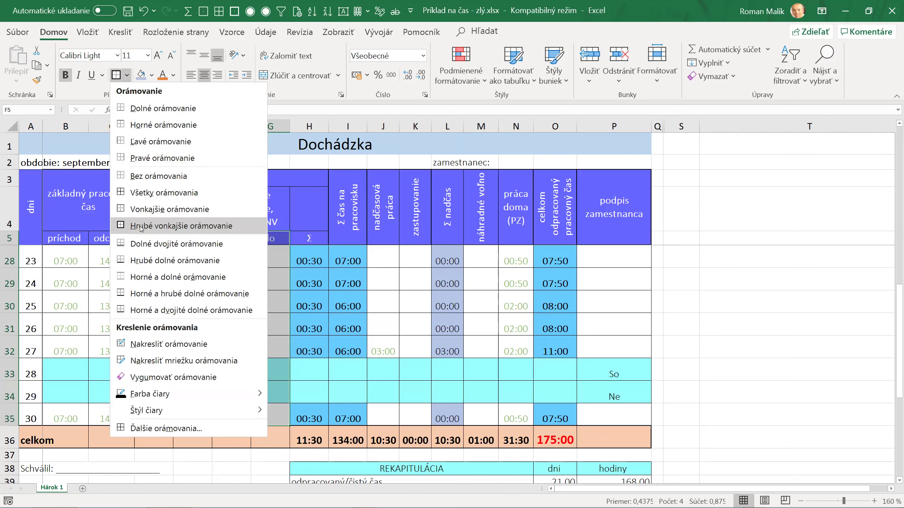
click(694, 283)
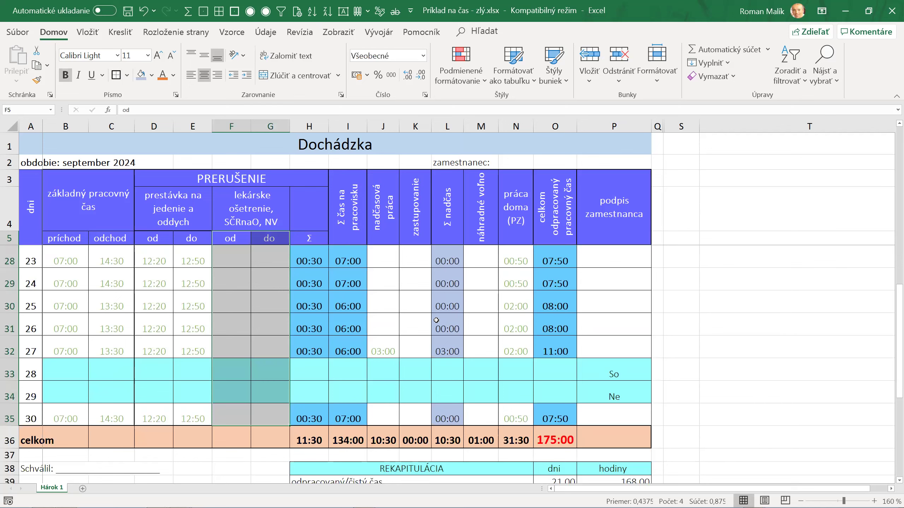
drag(309, 258, 433, 264)
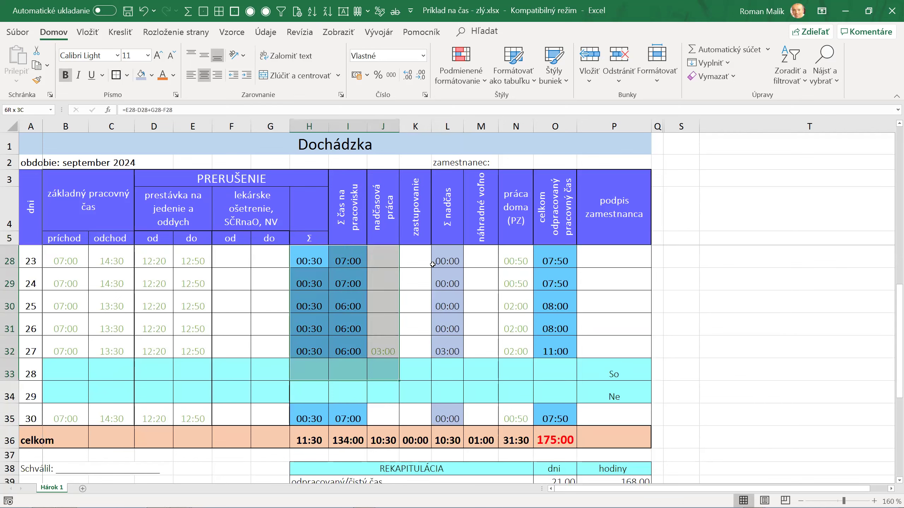
click(507, 310)
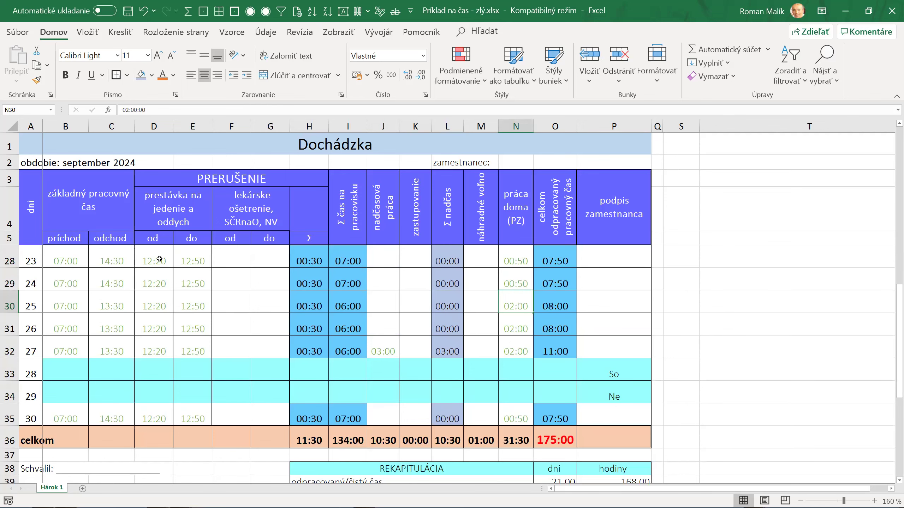
- Review the REKAPITULÁCIA recap below the daily rows and save the workbook
scroll(158, 259, down, 3)
scroll(158, 259, down, 3)
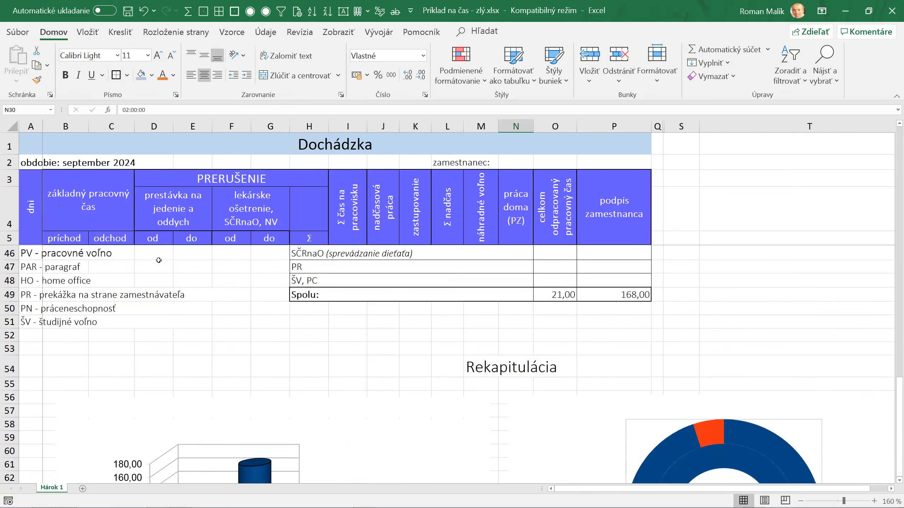
scroll(159, 260, up, 4)
scroll(158, 260, down, 1)
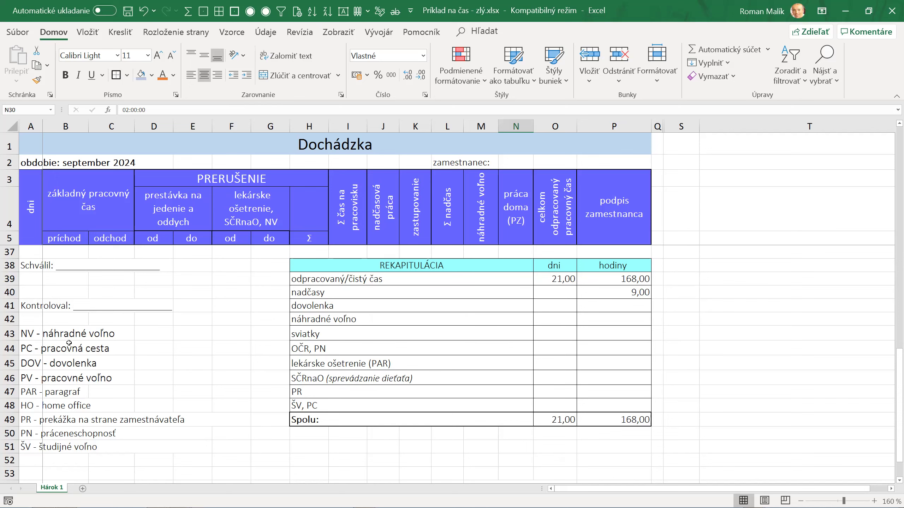
scroll(411, 313, up, 1)
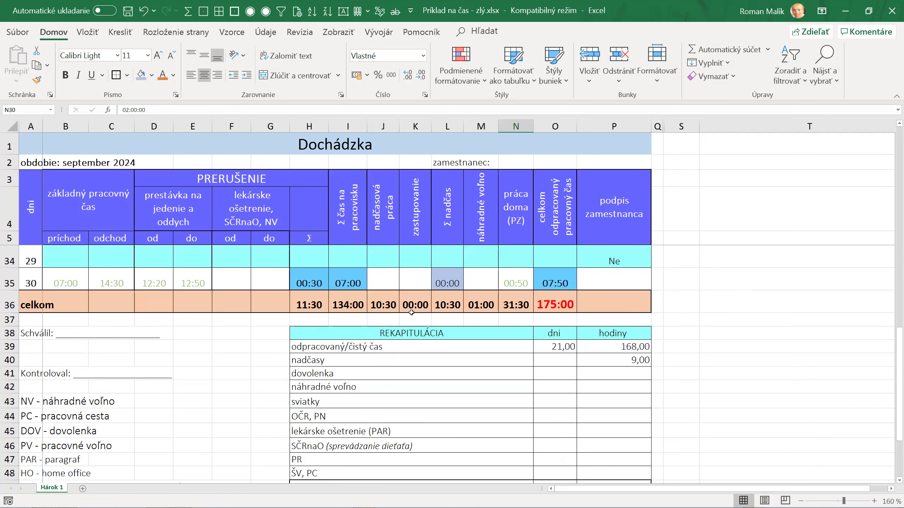
key(ctrl+s)
- Select the recap's worked hours and worked days values and start editing O39
click(609, 351)
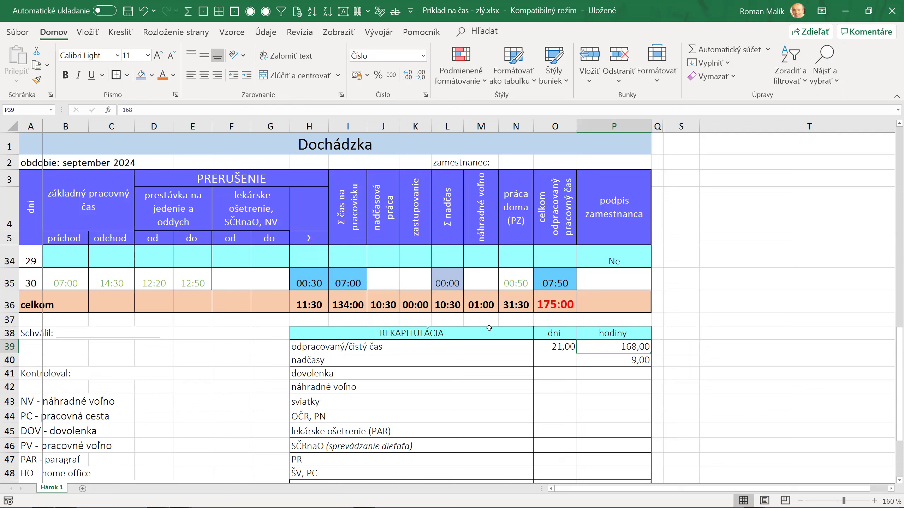
click(549, 345)
double_click(549, 345)
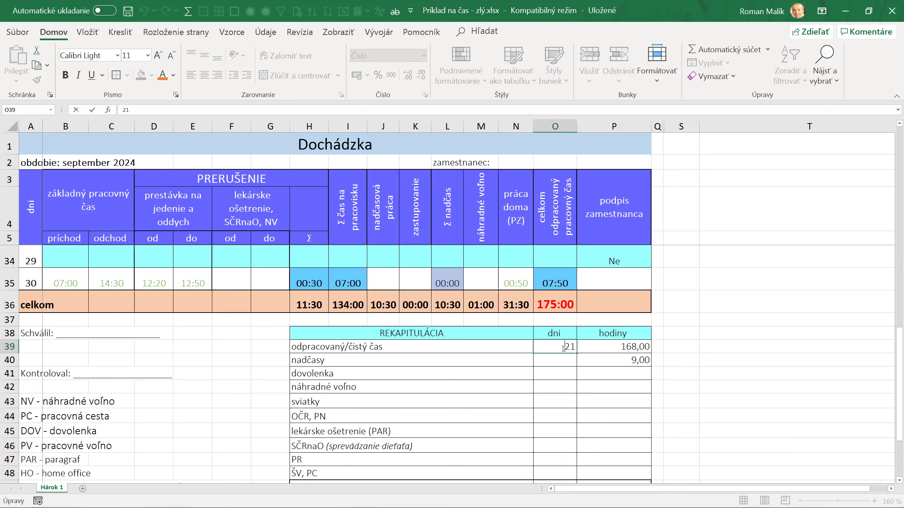
- Enter =COUNT(B6:B35) in O39 so the recap counts 21 worked days
text(=)
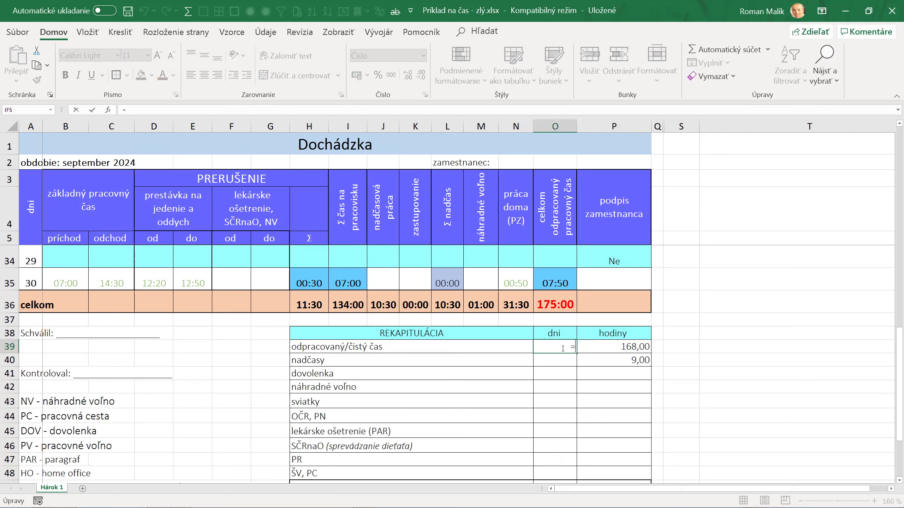
text(cou)
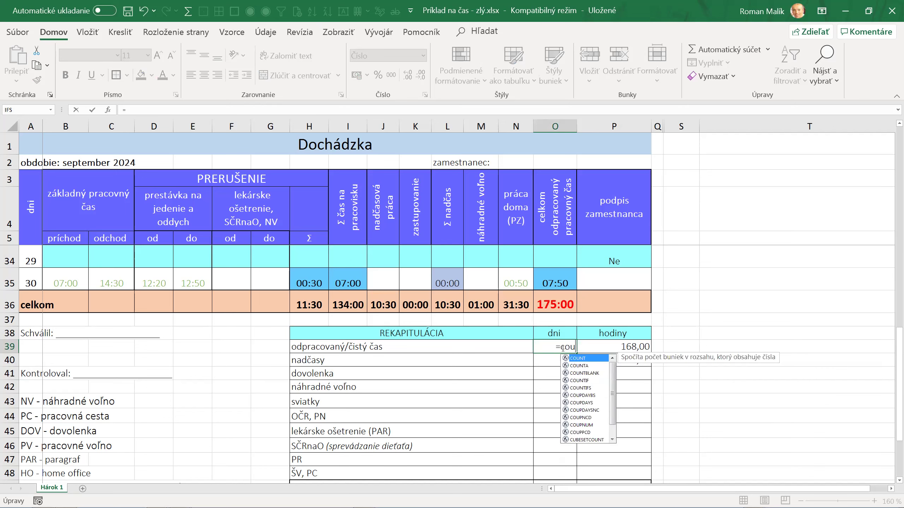
text(nt)
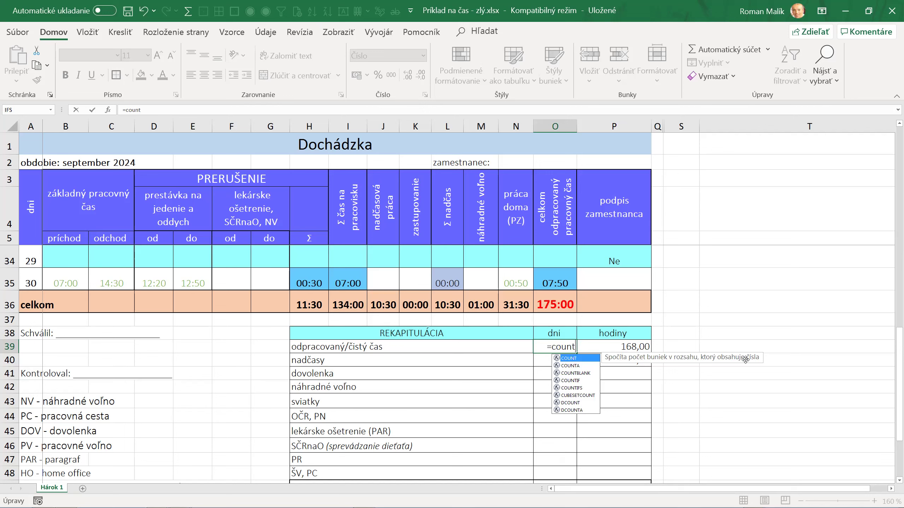
text(()
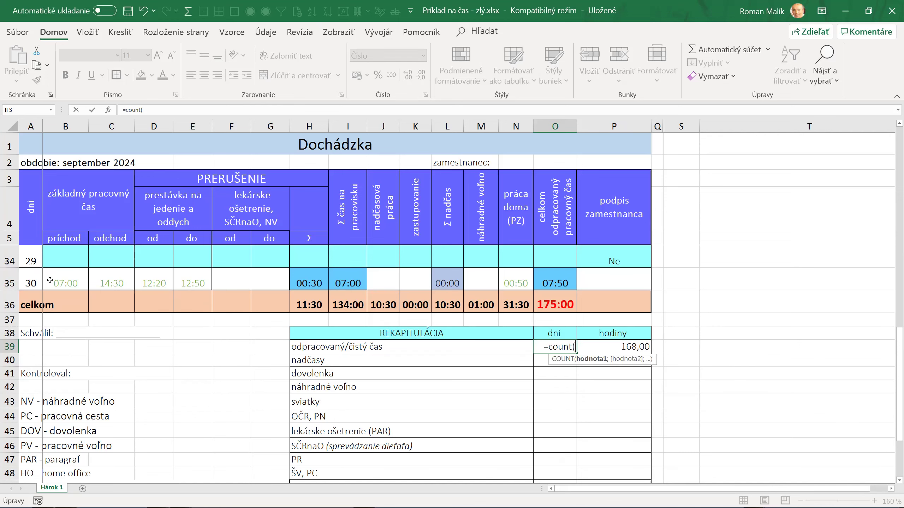
mouse_move(63, 281)
mouse_down()
mouse_move(68, 228)
mouse_move(69, 324)
mouse_move(64, 266)
mouse_up()
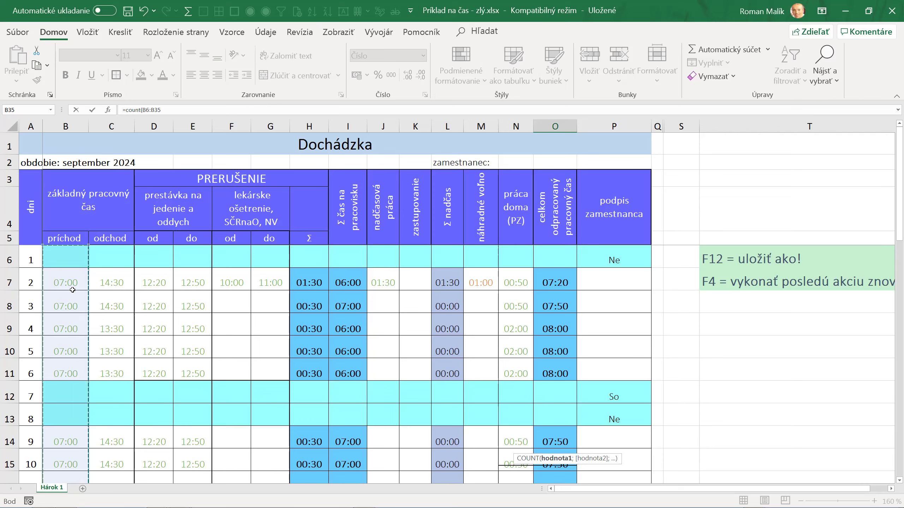
key(Return)
- Recheck O39's COUNT formula range, then start editing the worked hours value in P39
scroll(434, 348, down, 6)
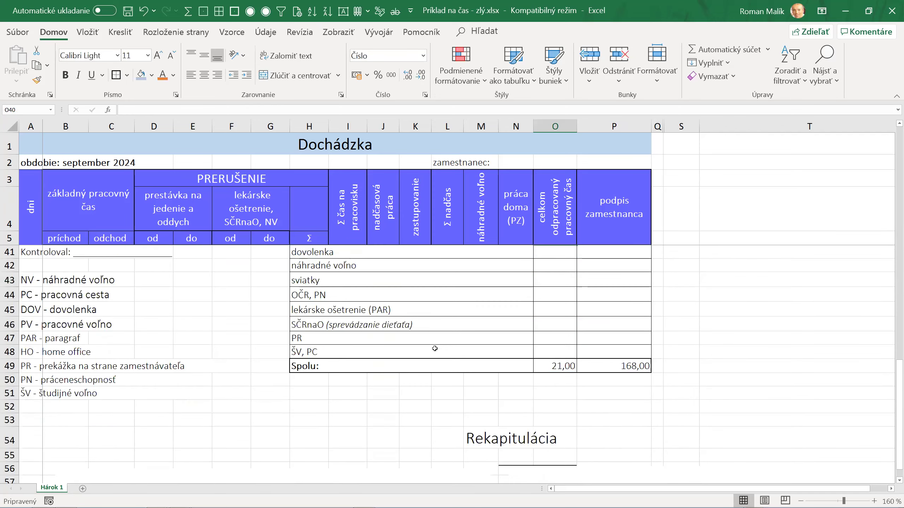
scroll(566, 278, up, 2)
click(560, 324)
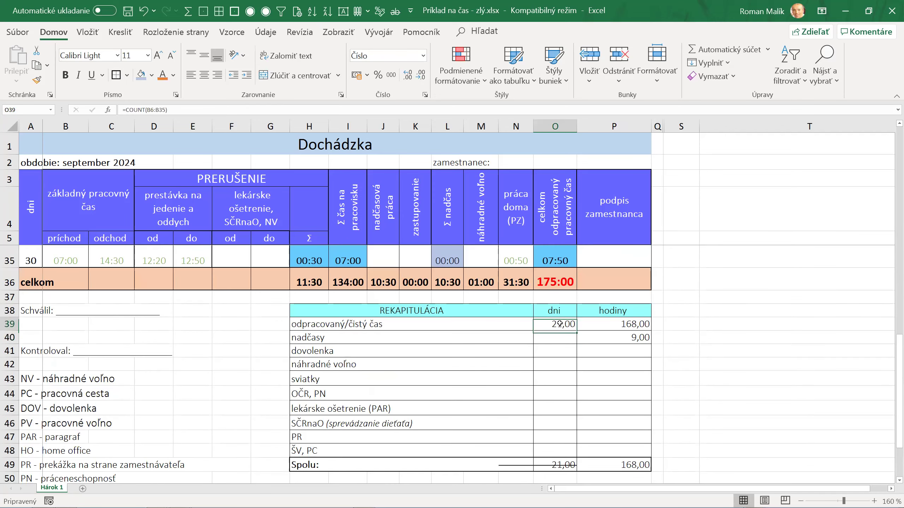
double_click(559, 324)
key(Return)
click(563, 327)
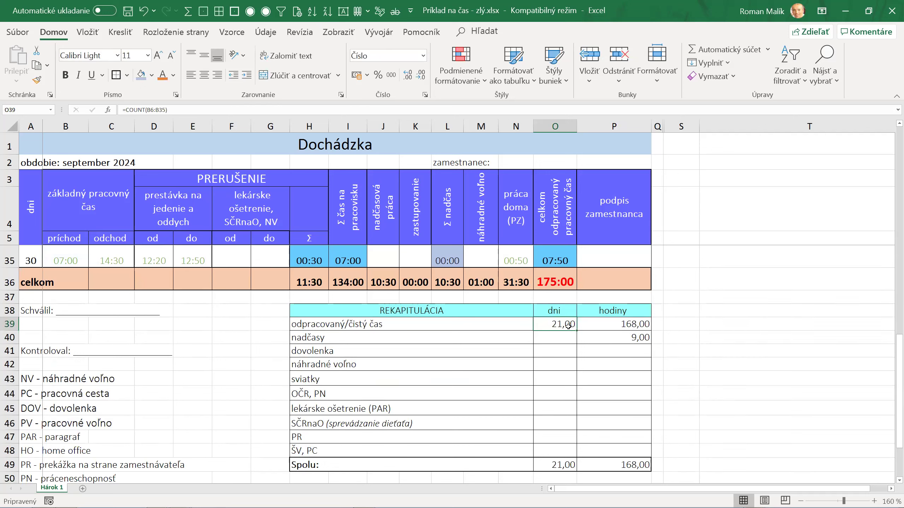
double_click(420, 77)
click(609, 324)
double_click(609, 324)
- Replace the fixed 168 in P39 with =O36, which currently displays 7,29
key(Delete)
key(Delete)
key(Delete)
text(=)
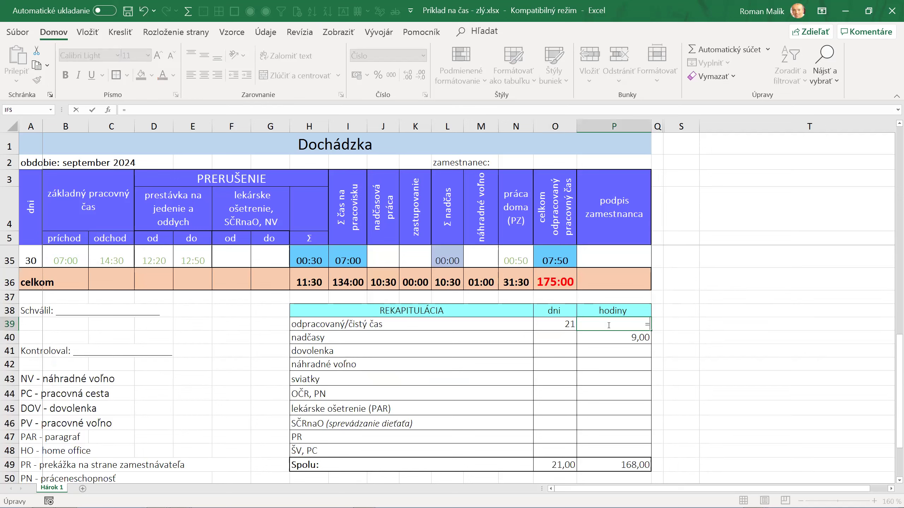
click(552, 278)
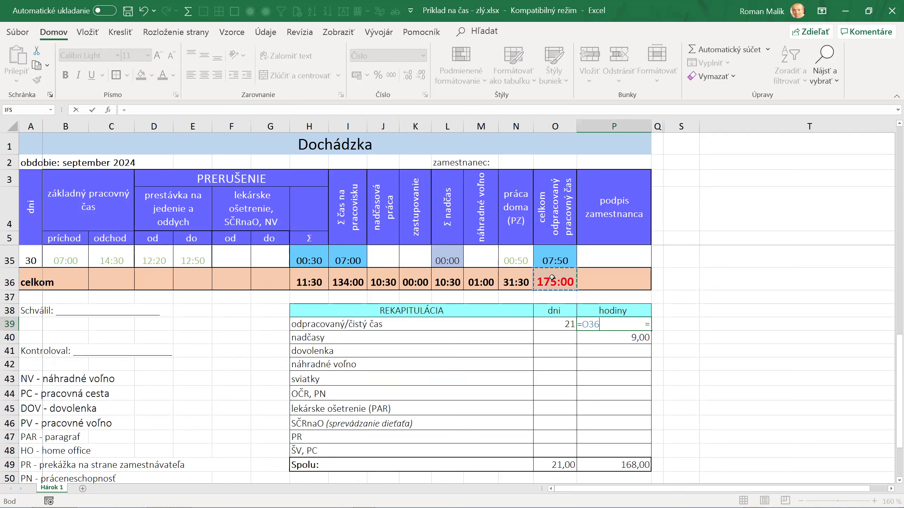
key(Return)
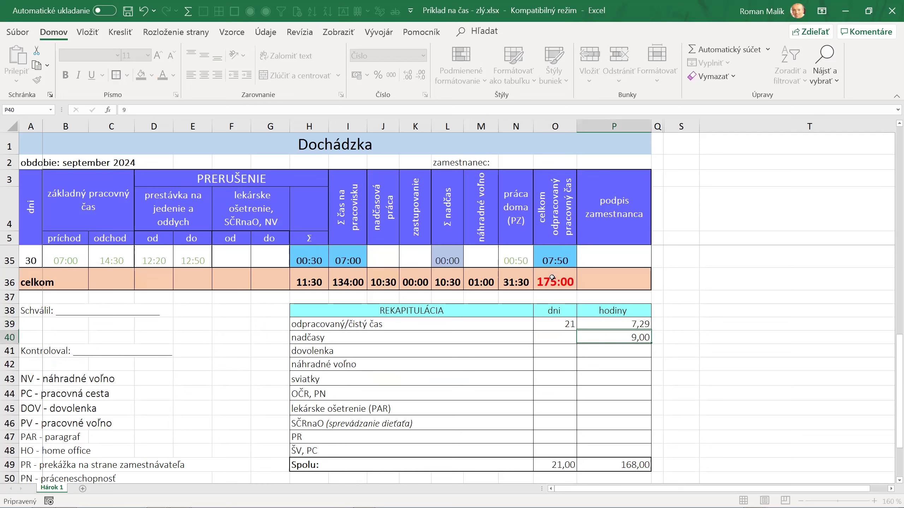
click(620, 324)
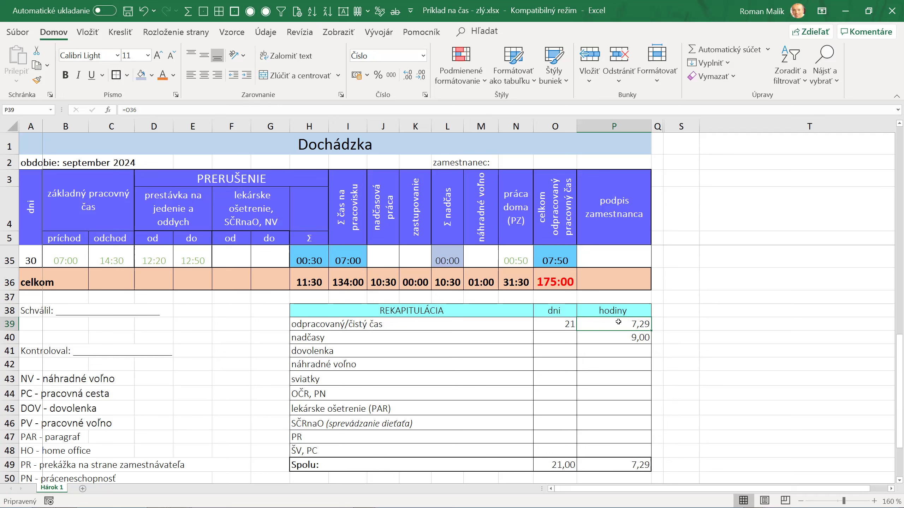
- Give recap cell P39 the custom [h]:mm format so it shows 175:00
right_click(618, 322)
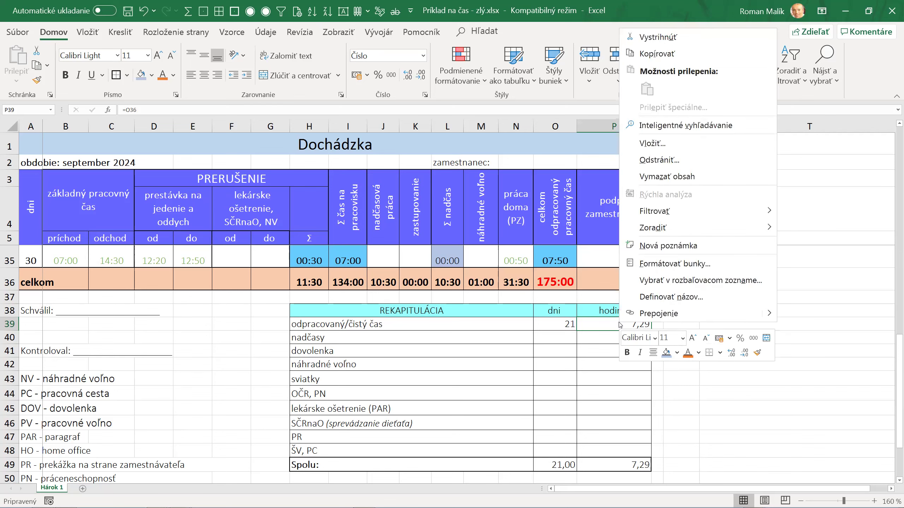
click(639, 258)
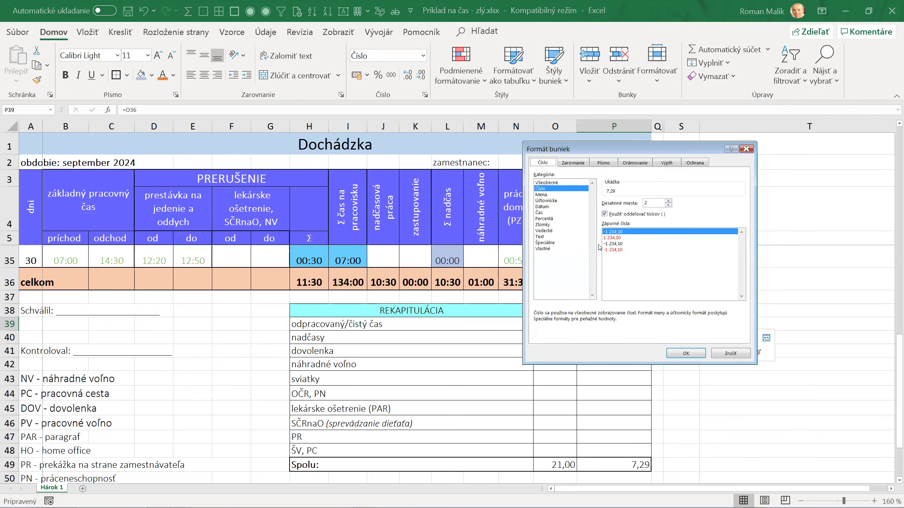
click(540, 213)
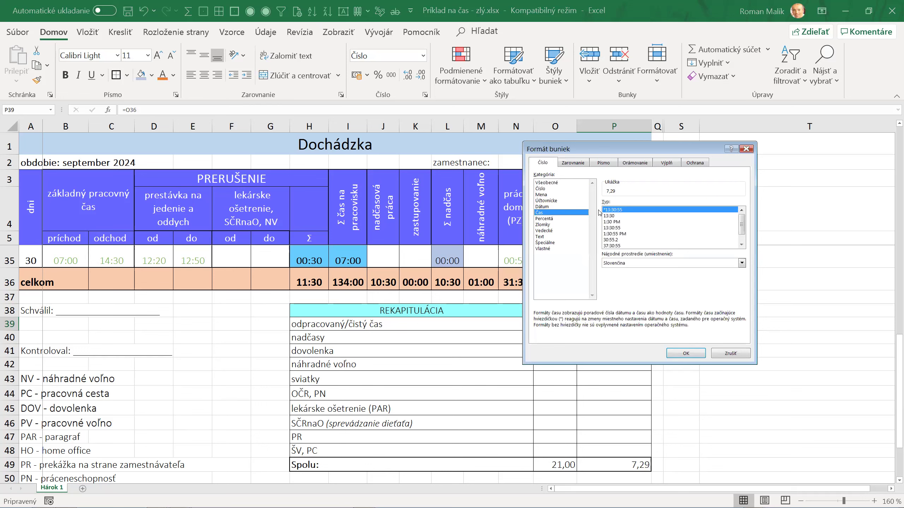
click(618, 246)
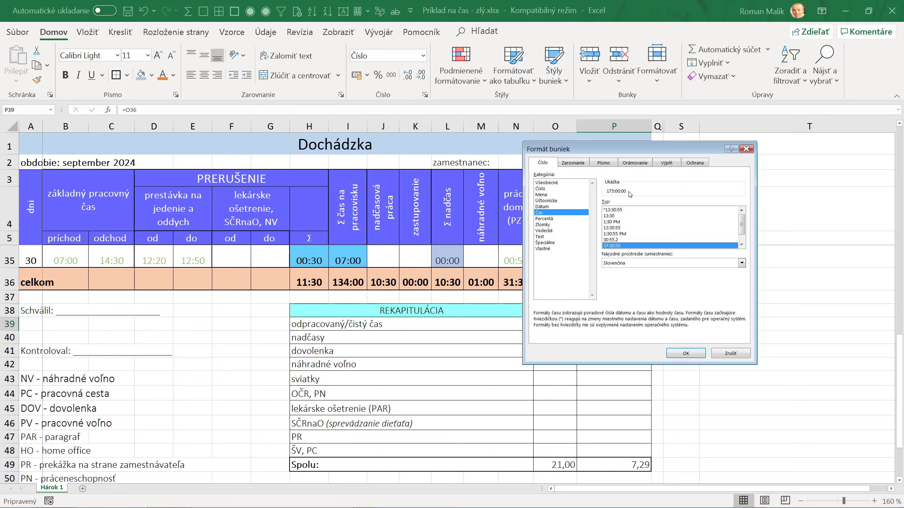
click(549, 249)
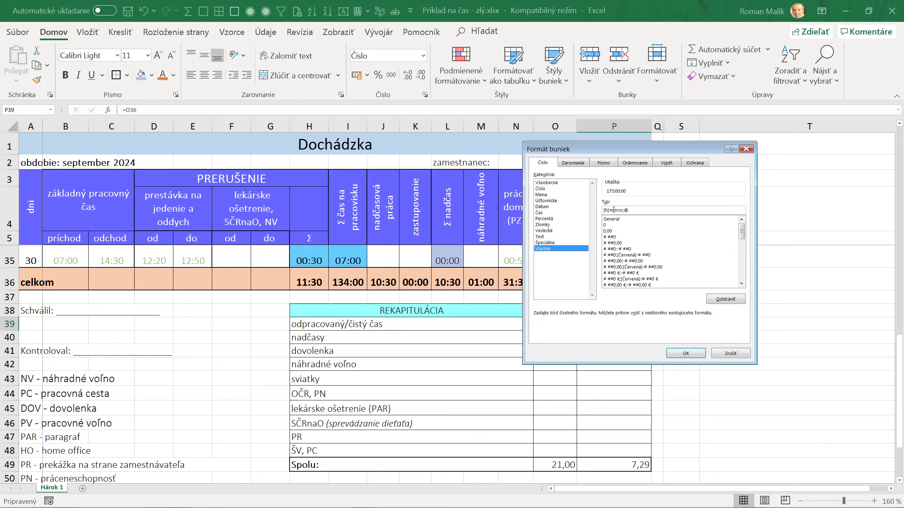
key(Delete)
key(Delete)
key(Delete)
click(683, 353)
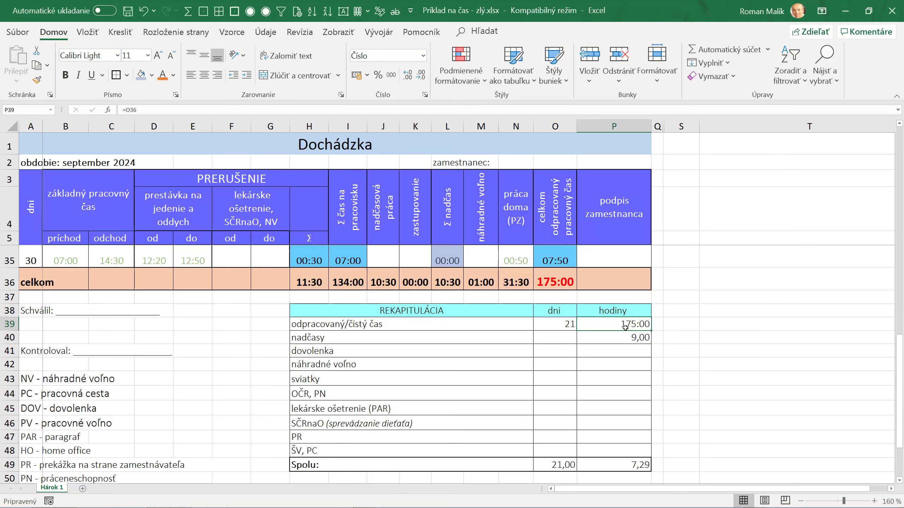
key(Left)
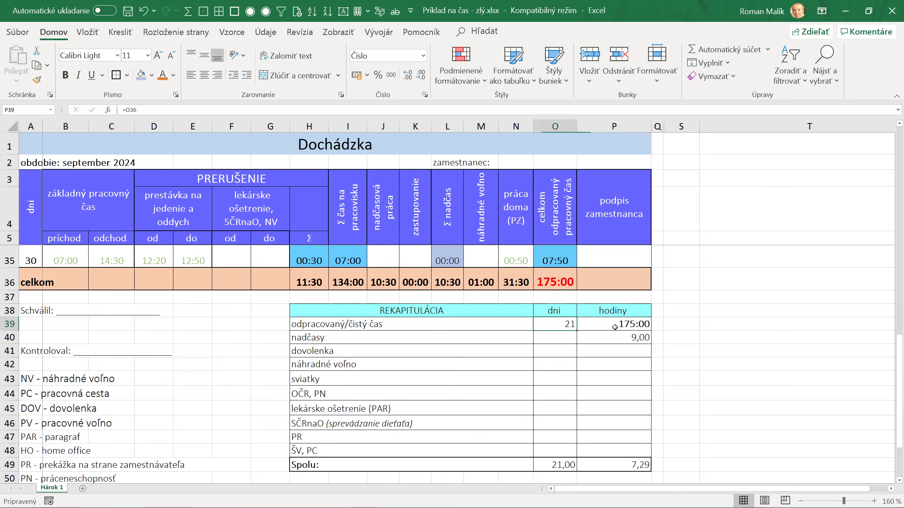
- Link the recap overtime hours cell P40 to the overtime total with =L36
click(615, 327)
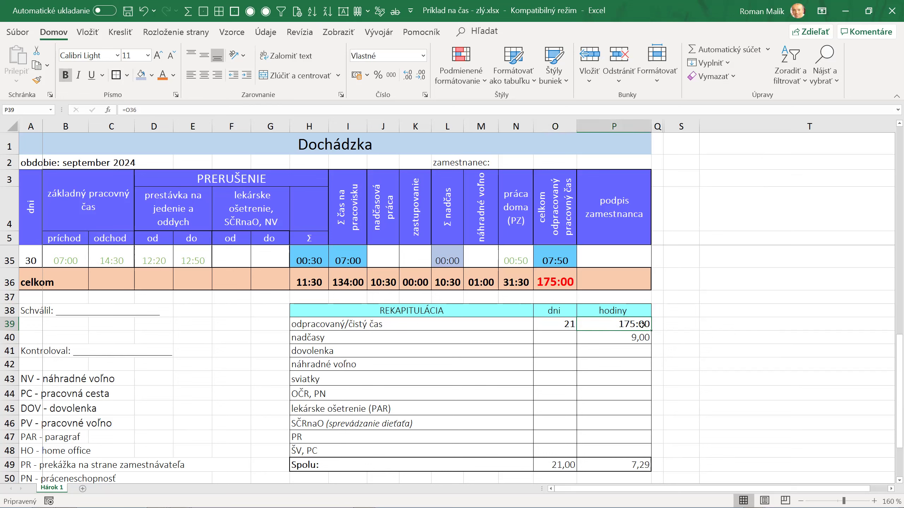
click(606, 340)
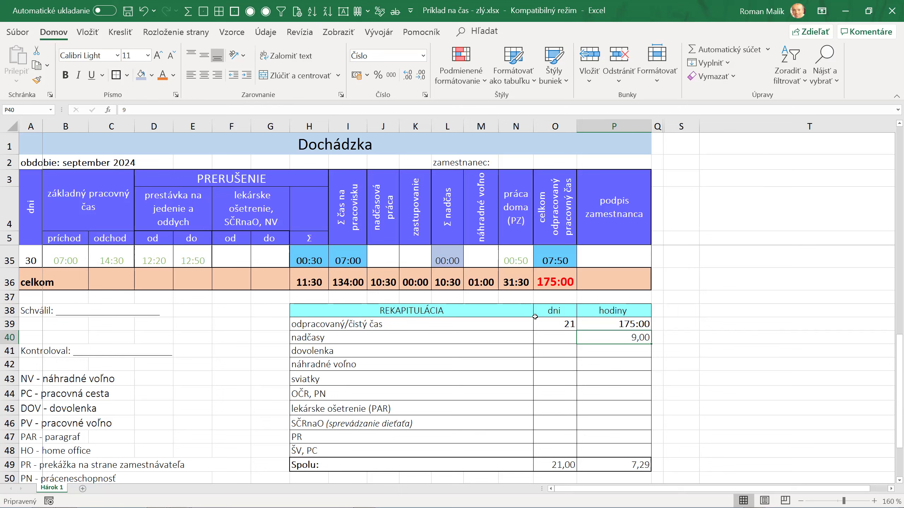
text(=)
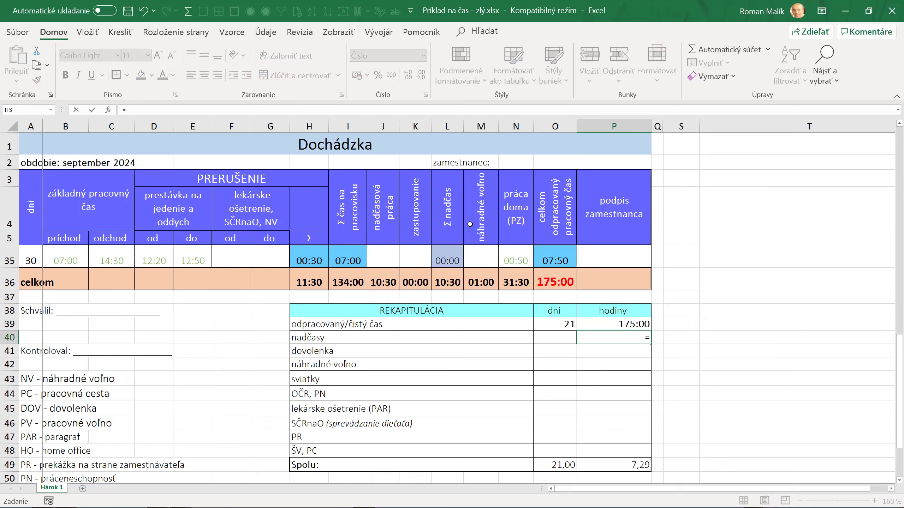
click(448, 282)
key(Return)
key(Up)
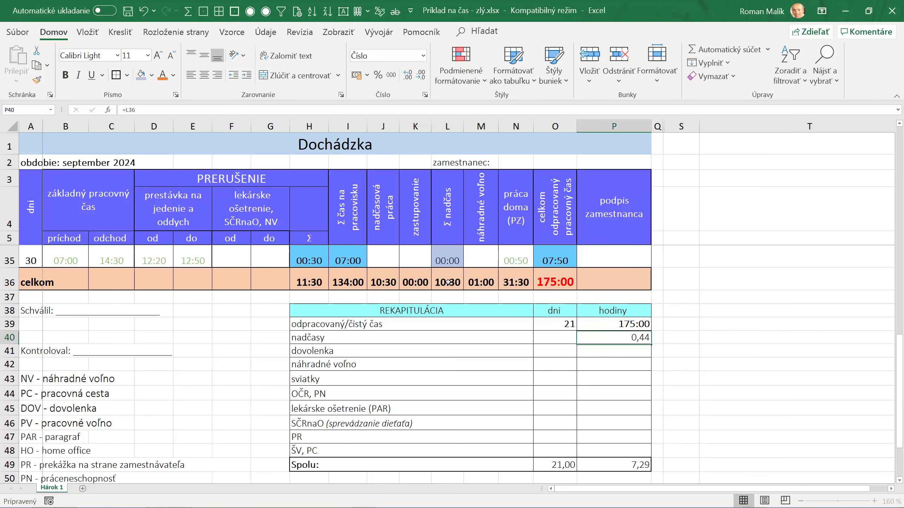
- Copy P39's [h]:mm format onto the recap hours cells below with Format Painter
click(617, 324)
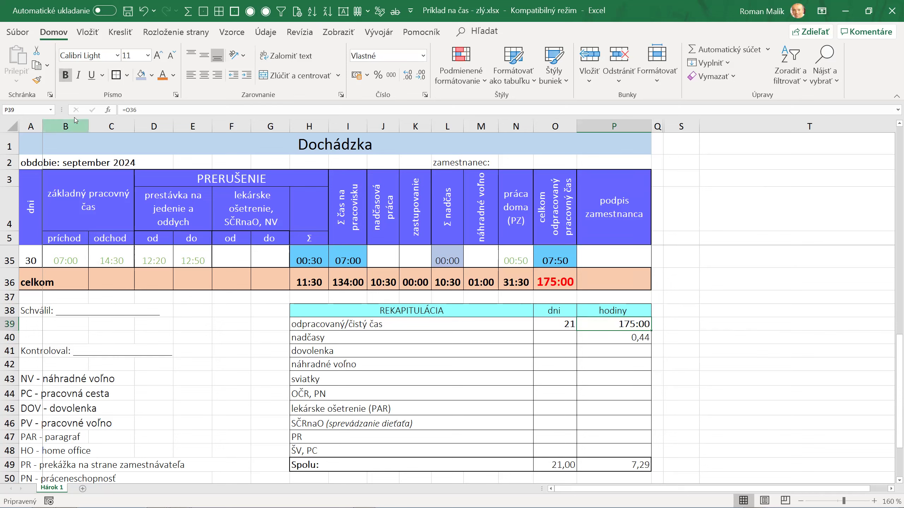
click(42, 81)
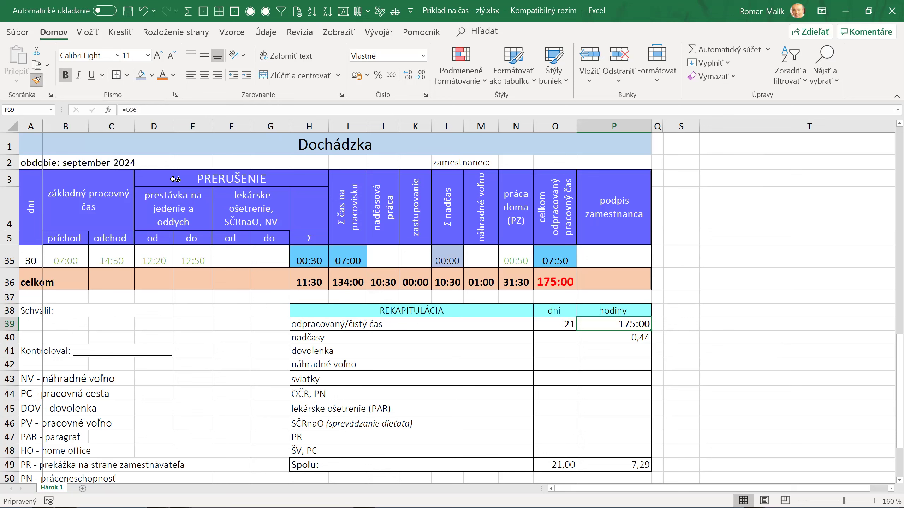
drag(631, 338, 621, 445)
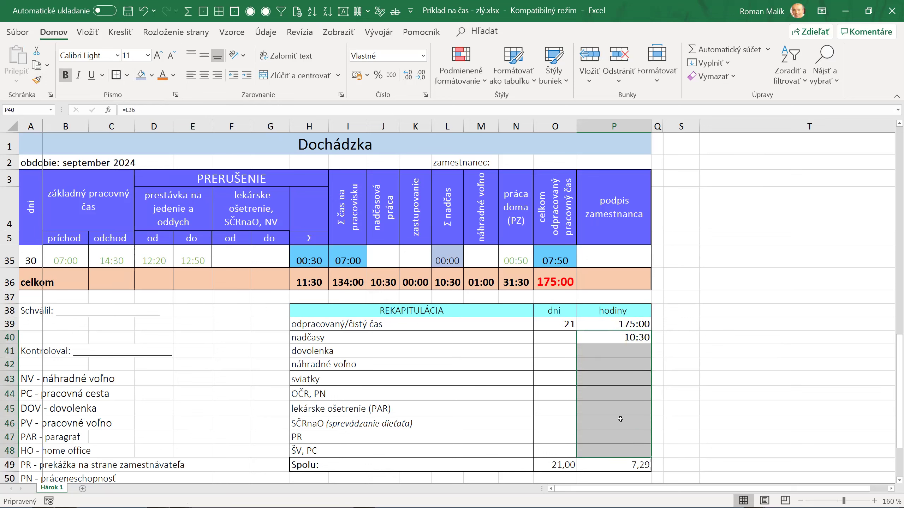
click(615, 363)
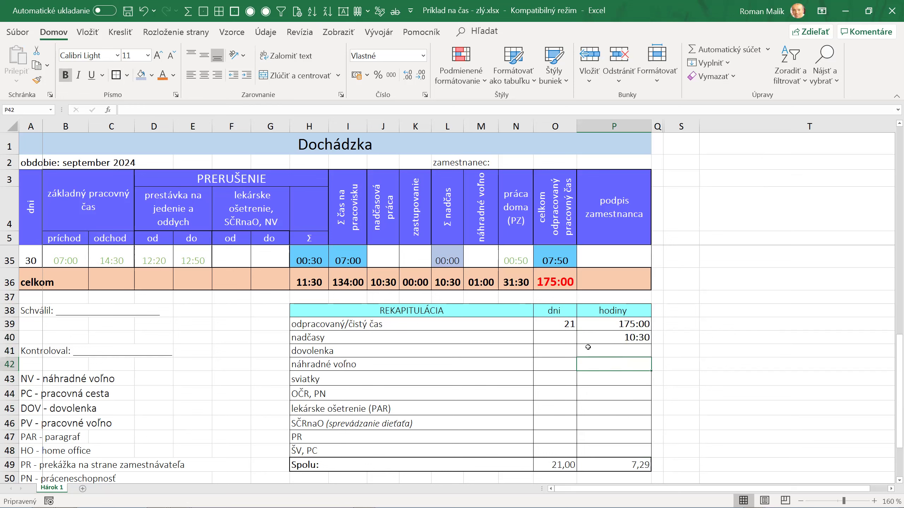
- Enter =M36 in P42 so the lieu-time hours show 1:00
click(600, 353)
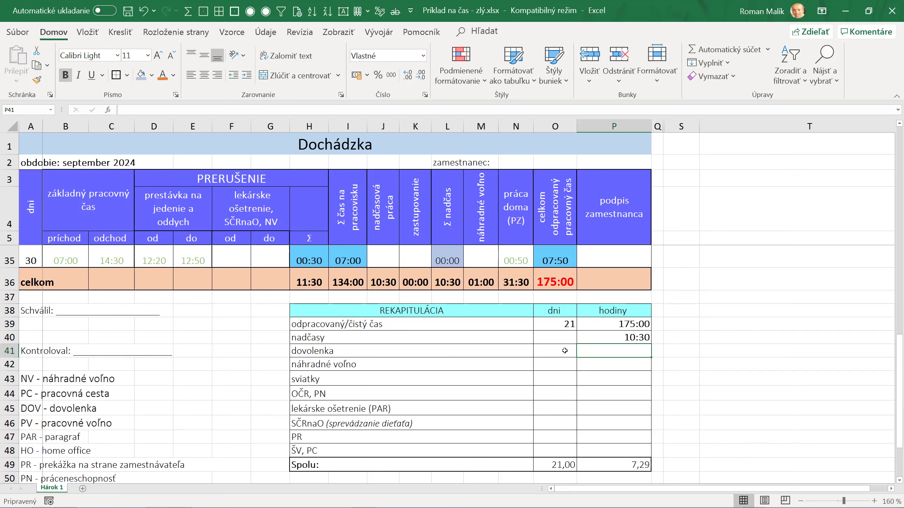
click(563, 363)
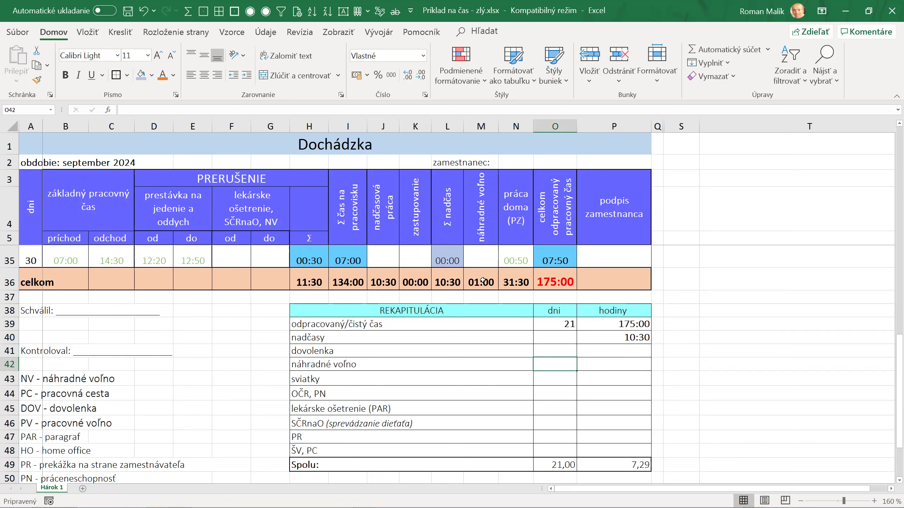
key(Right)
text(=)
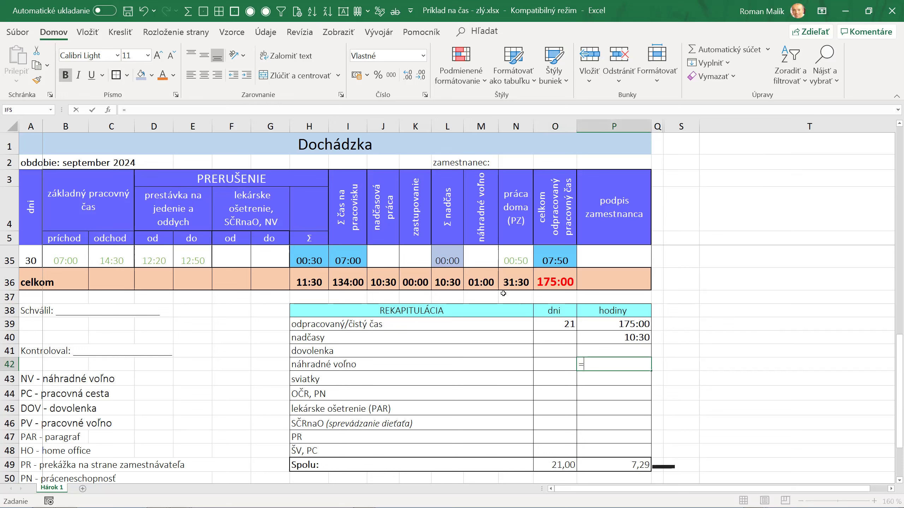
click(481, 282)
key(Return)
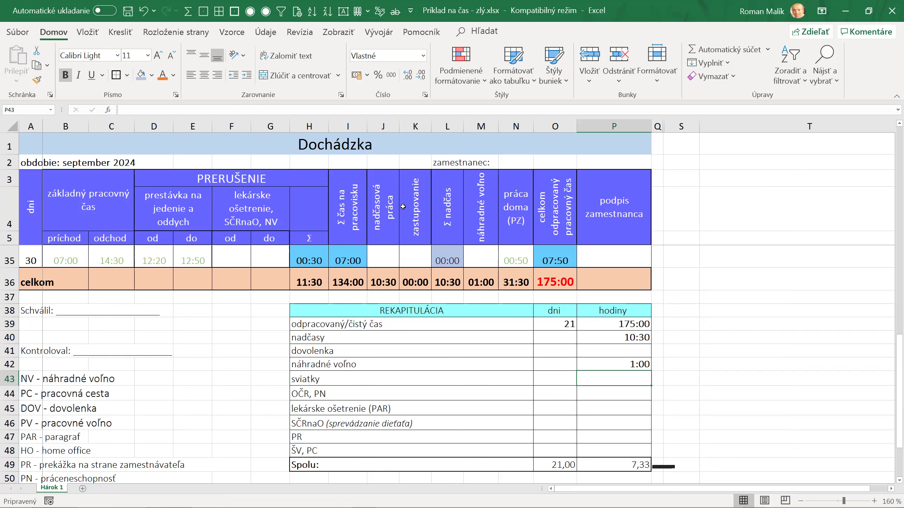
click(594, 362)
text(=M36)
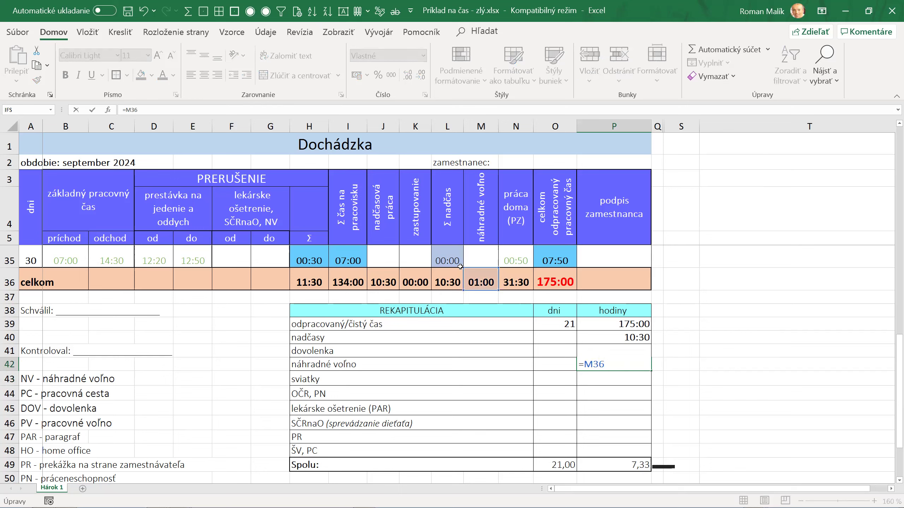
key(Return)
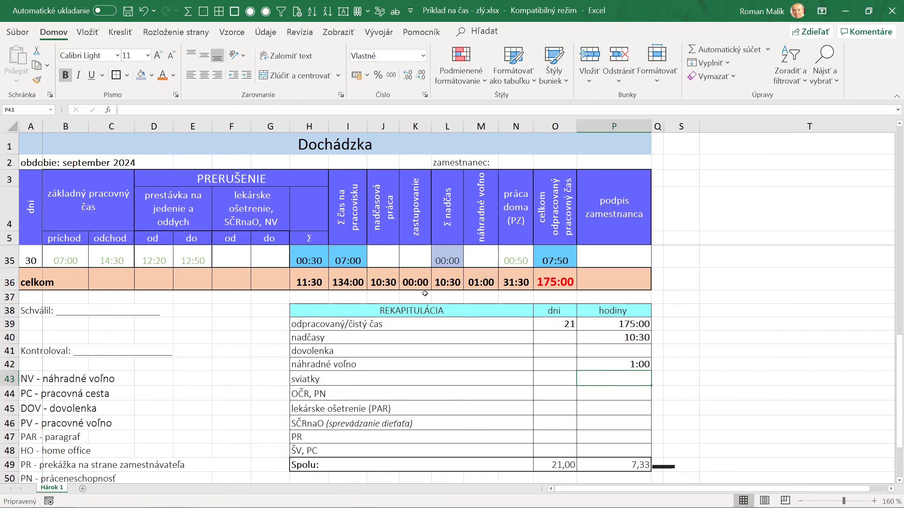
scroll(577, 321, down, 2)
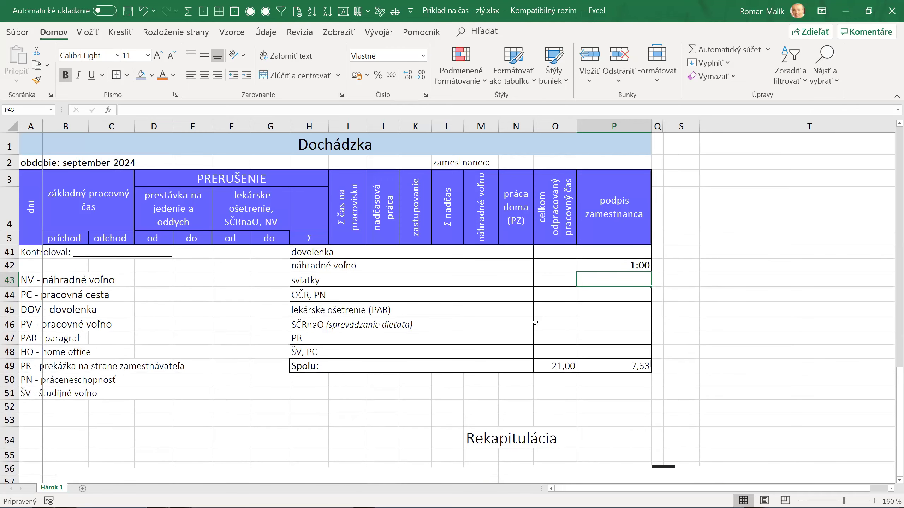
scroll(534, 323, down, 4)
scroll(535, 324, down, 2)
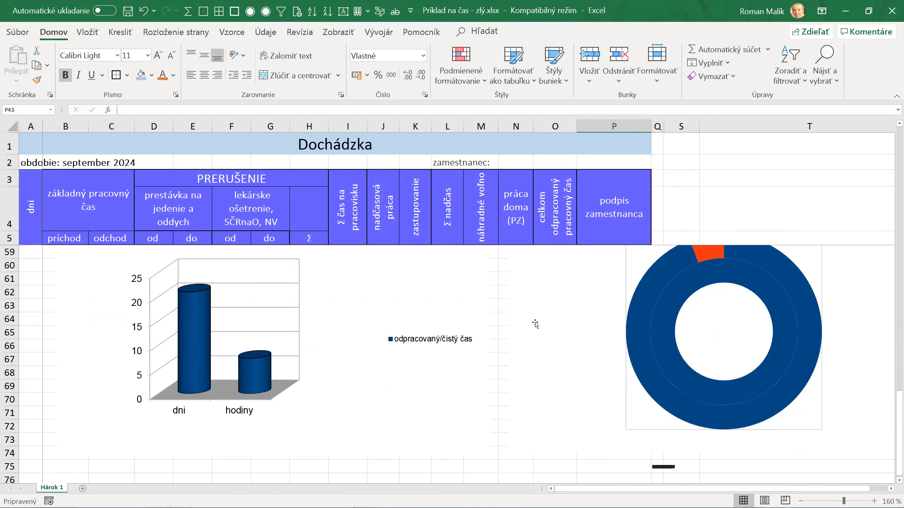
scroll(576, 339, up, 3)
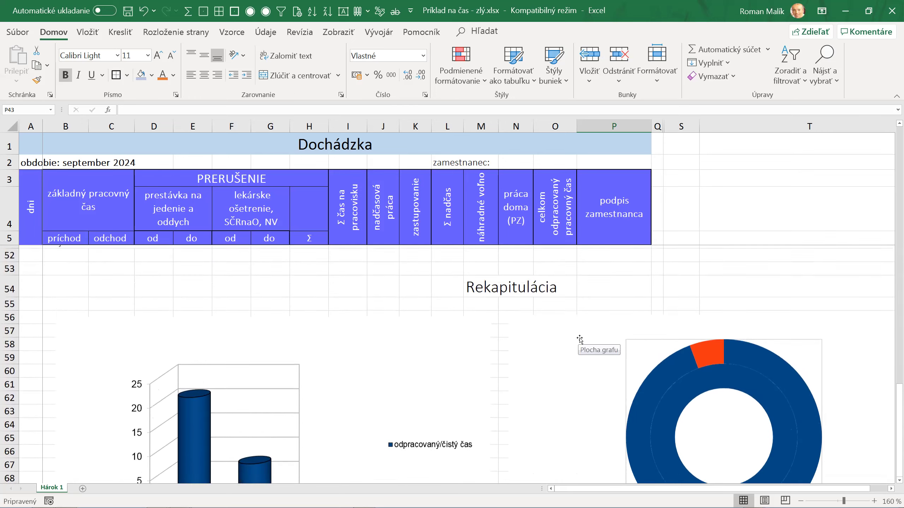
scroll(581, 339, down, 1)
scroll(582, 339, down, 1)
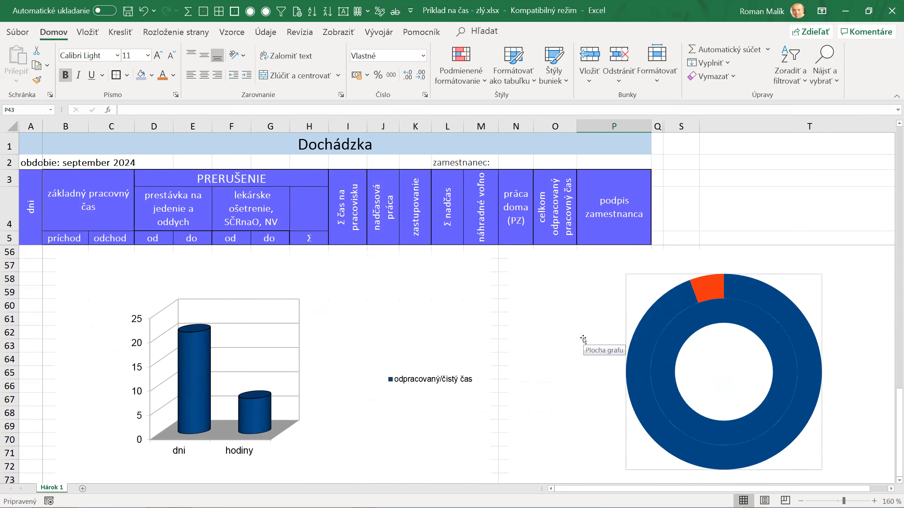
scroll(583, 340, up, 5)
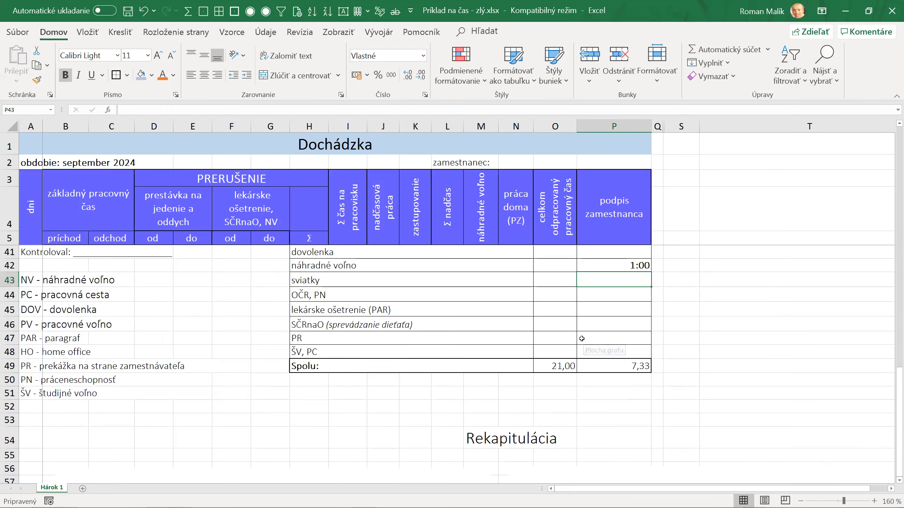
scroll(580, 338, up, 8)
scroll(579, 337, up, 2)
scroll(548, 317, up, 2)
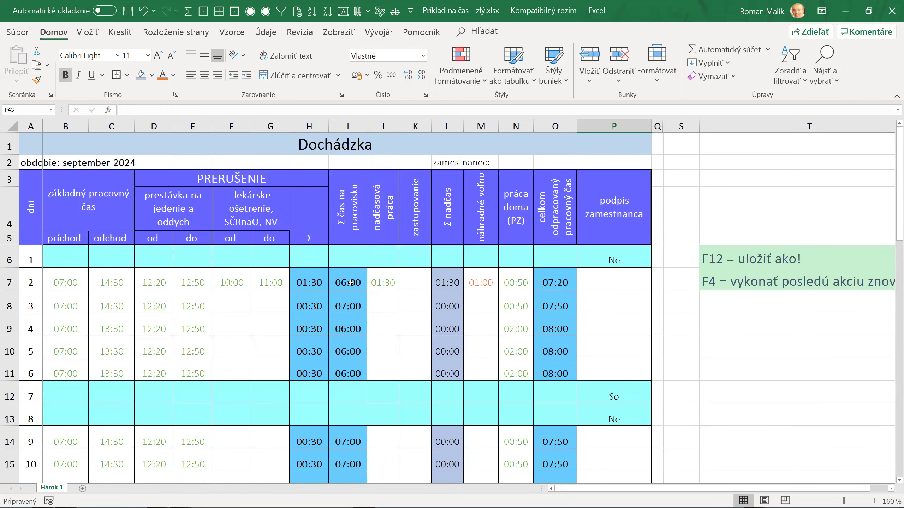
scroll(528, 313, down, 1)
scroll(528, 315, down, 10)
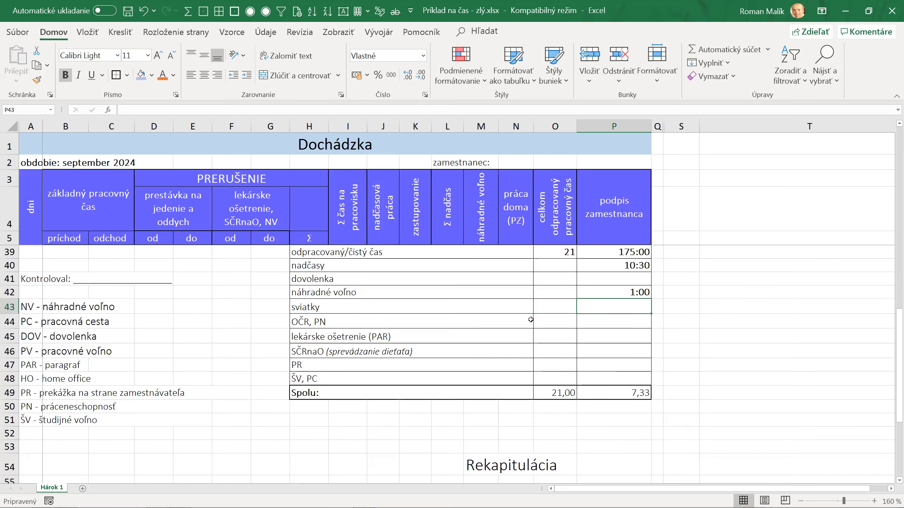
scroll(527, 316, down, 2)
scroll(527, 316, down, 3)
scroll(426, 324, down, 1)
scroll(343, 333, up, 6)
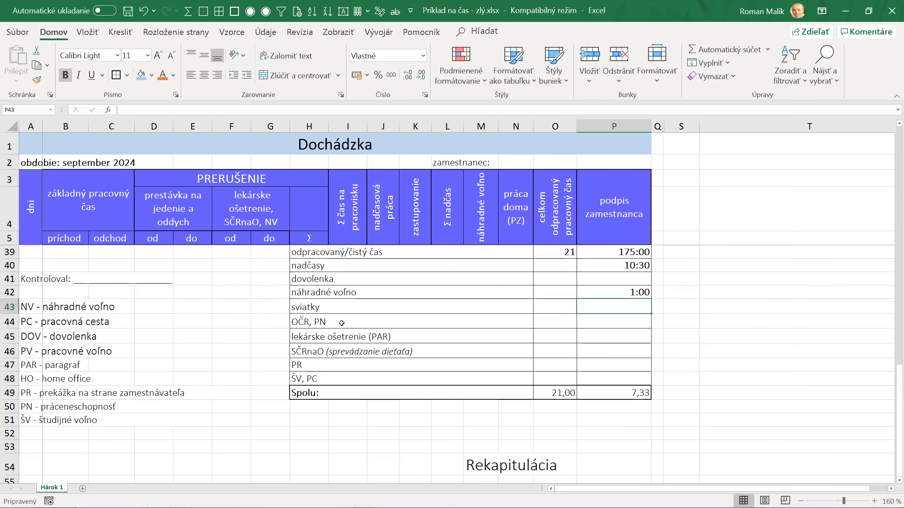
scroll(342, 322, up, 6)
scroll(343, 322, up, 5)
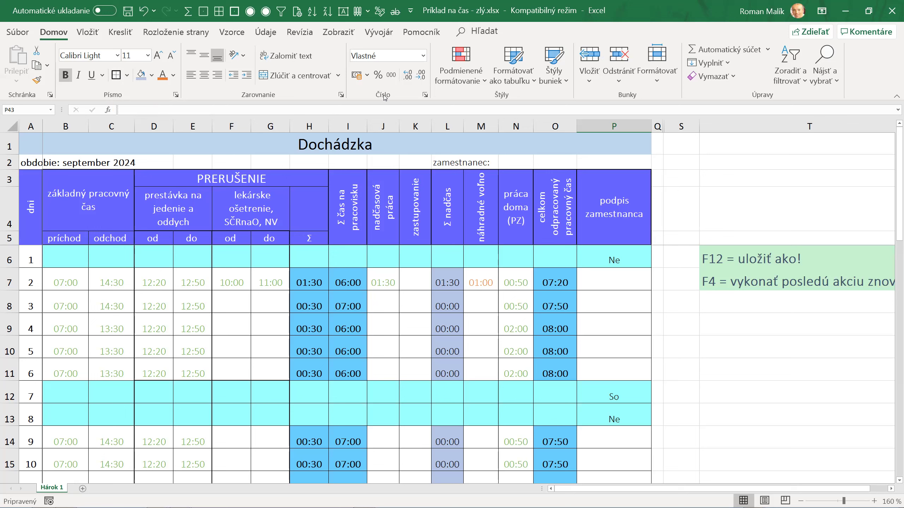
click(422, 56)
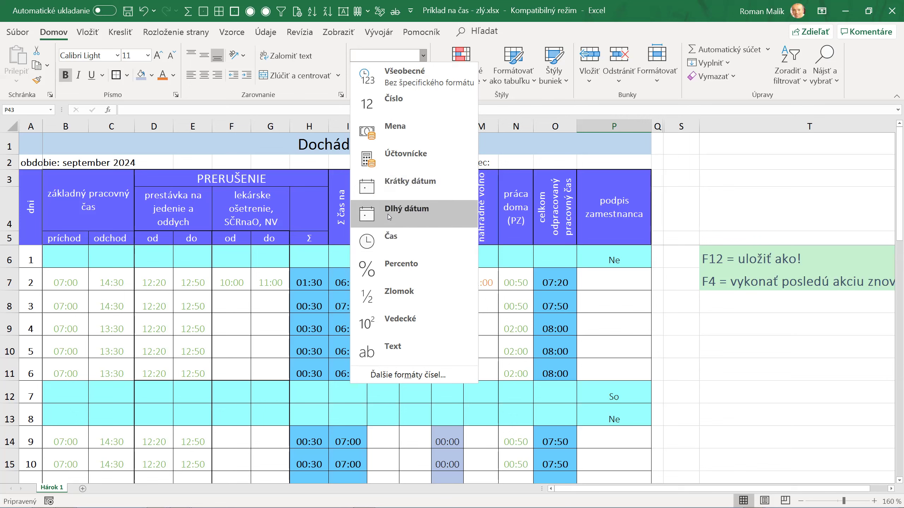
click(408, 375)
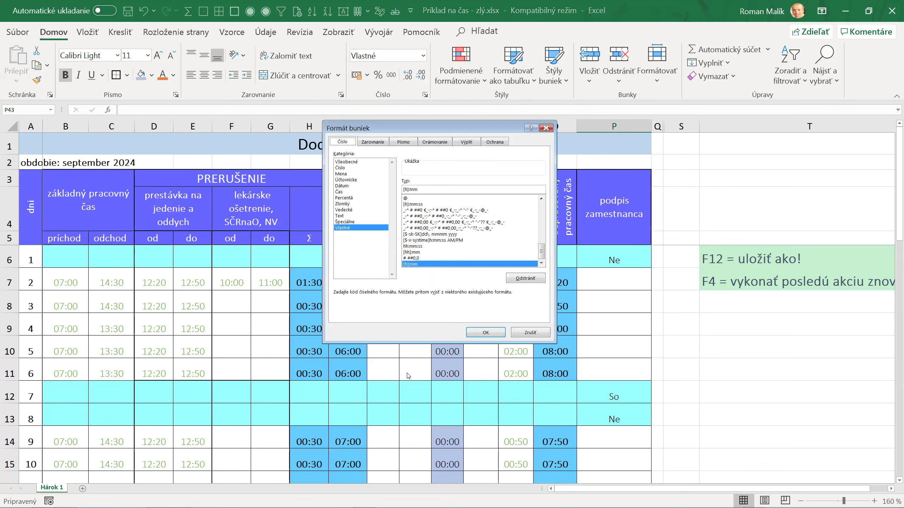
click(338, 192)
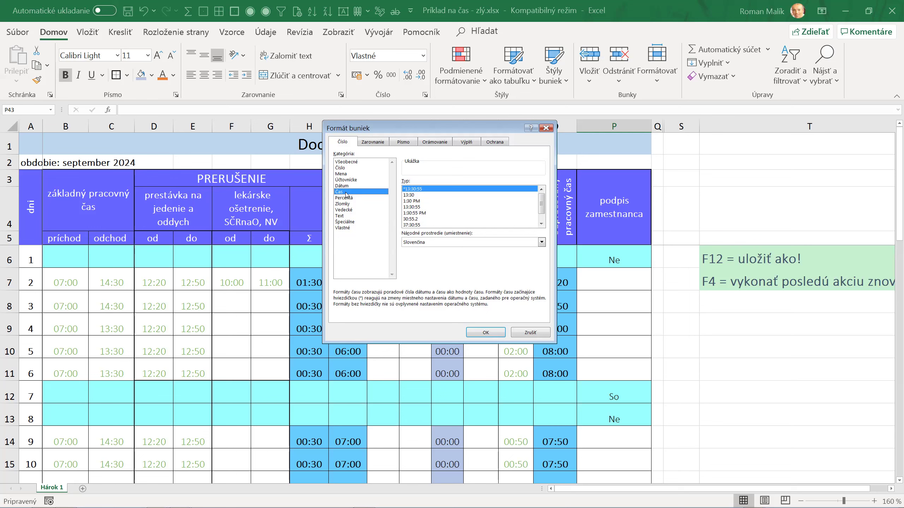
click(409, 195)
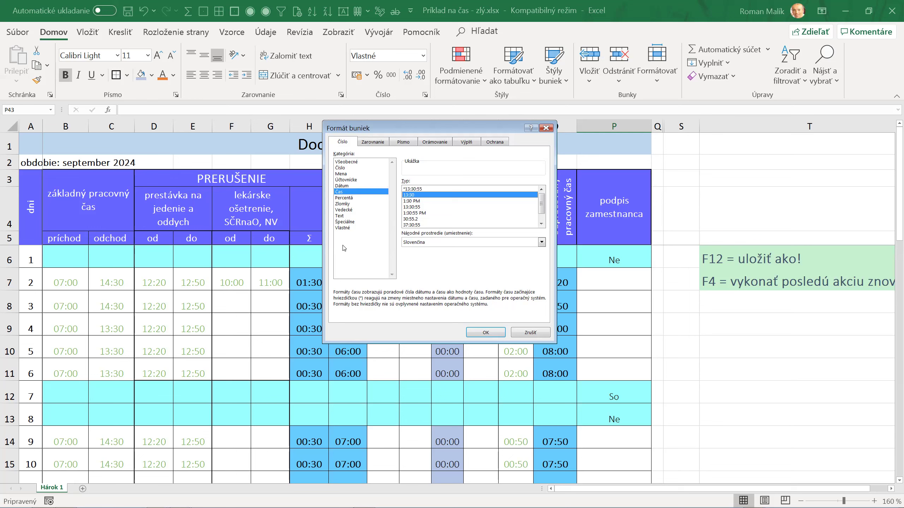
click(340, 228)
double_click(409, 189)
text(hh)
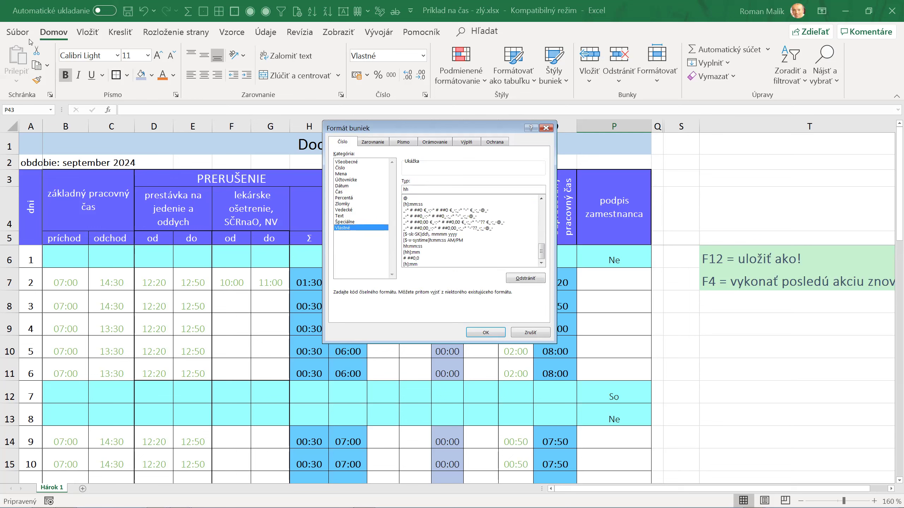
text(:mm)
text(:ss)
text(,00)
key(Left)
key(Left)
key(Left)
key(BackSpace)
key(BackSpace)
key(BackSpace)
key(BackSpace)
key(BackSpace)
key(BackSpace)
click(536, 335)
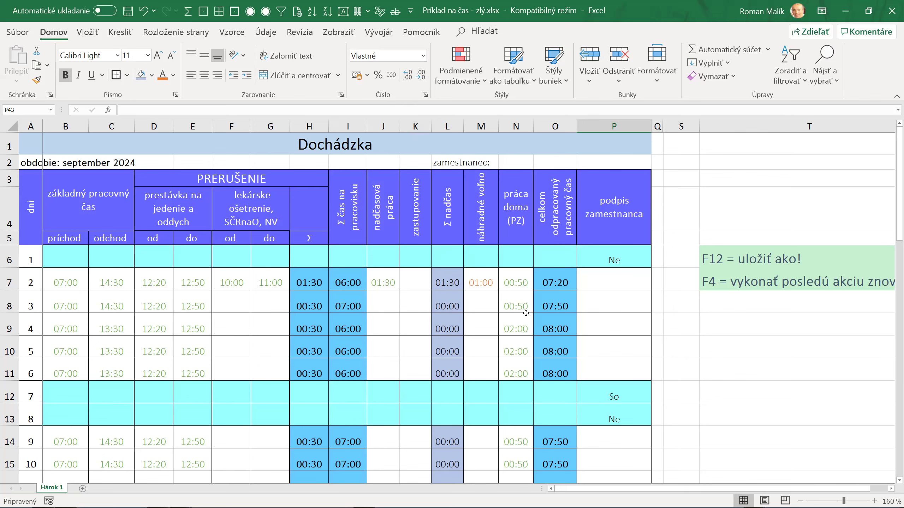
scroll(529, 326, down, 5)
scroll(529, 327, down, 1)
scroll(534, 329, down, 6)
scroll(544, 333, up, 3)
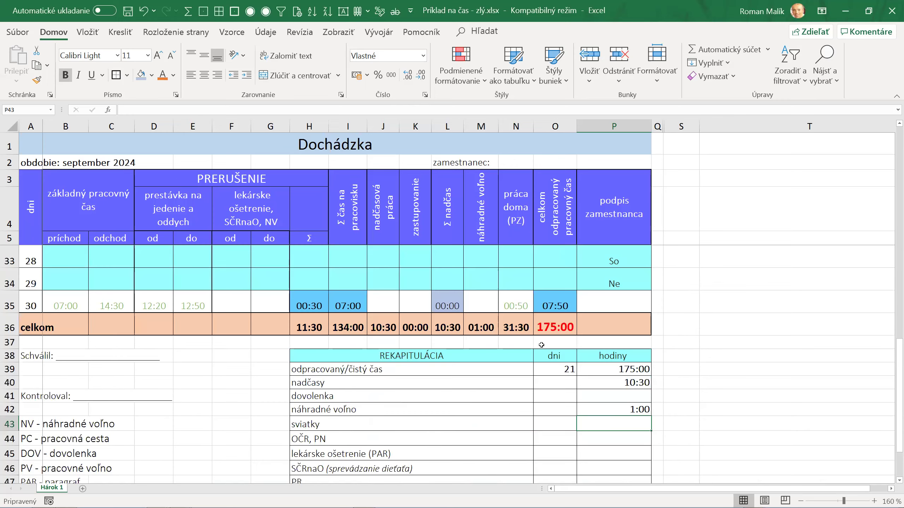
click(549, 334)
drag(309, 327, 555, 327)
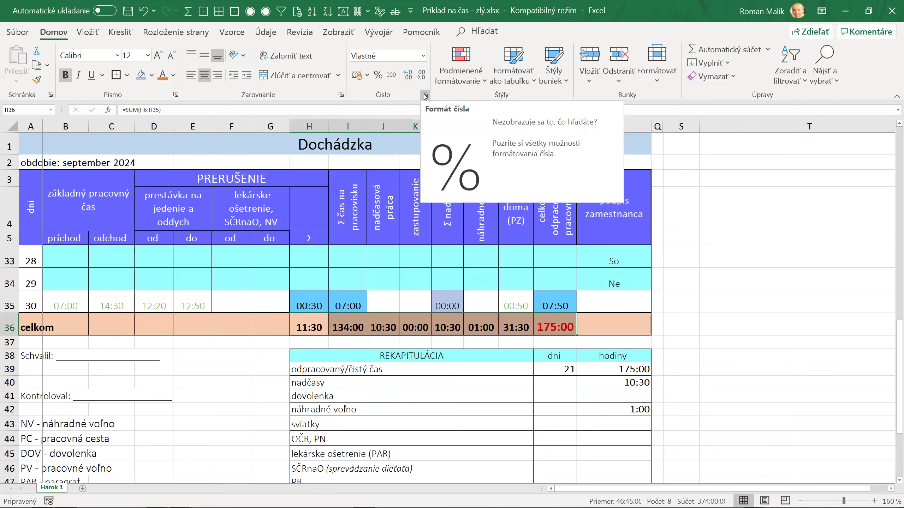
click(424, 96)
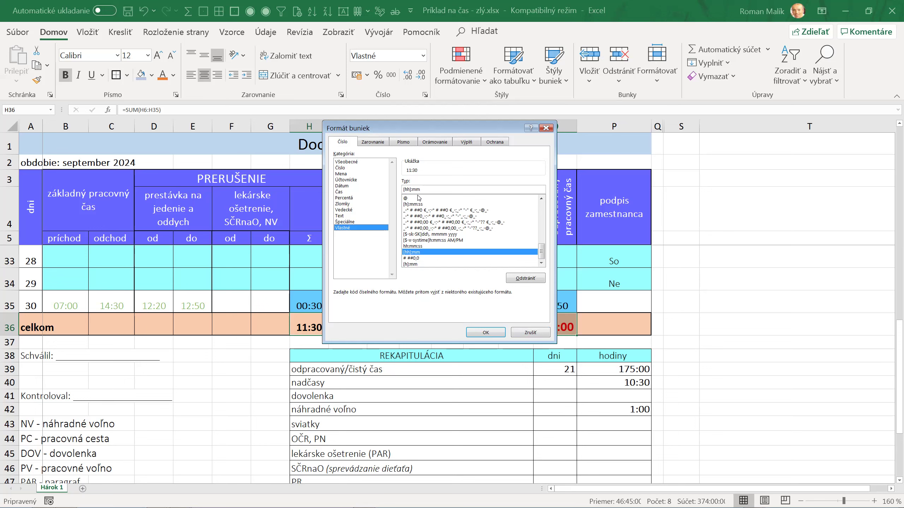
click(529, 332)
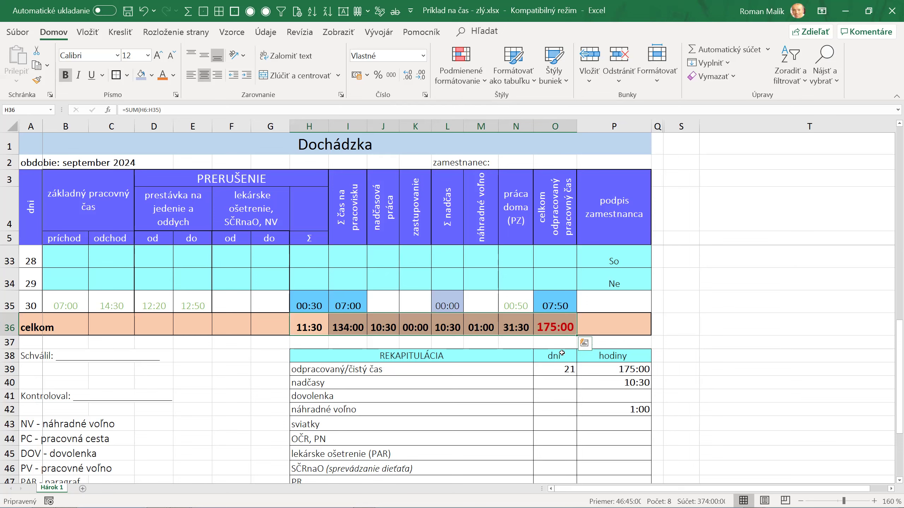
- Switch I21 to General to reveal 0,2917, then undo so it shows 07:00 again
scroll(561, 353, up, 4)
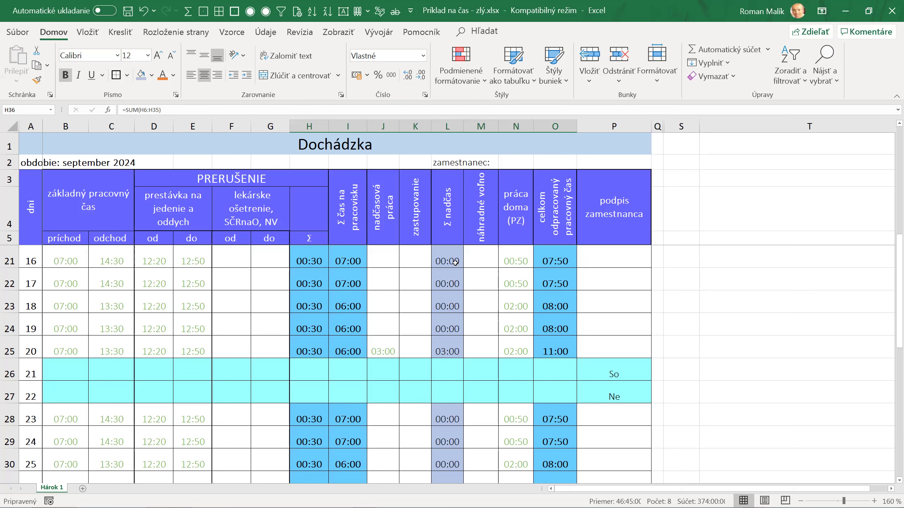
click(346, 260)
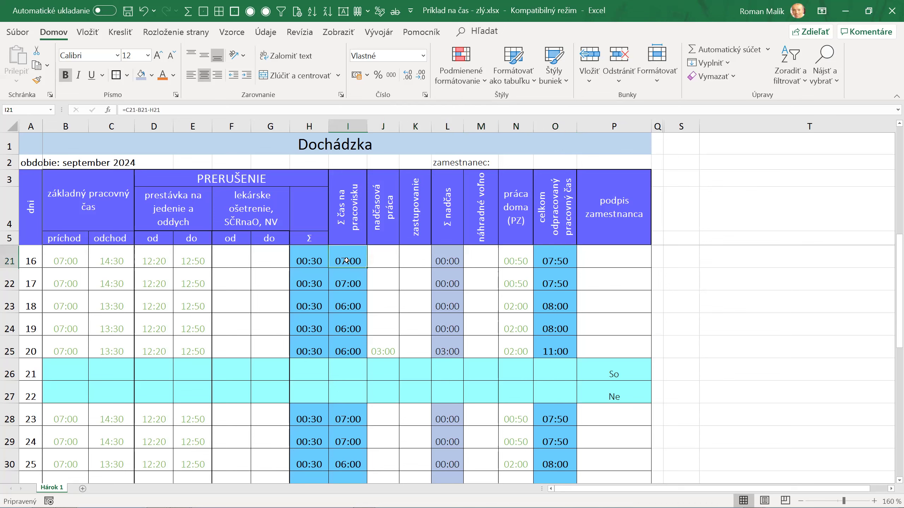
click(423, 56)
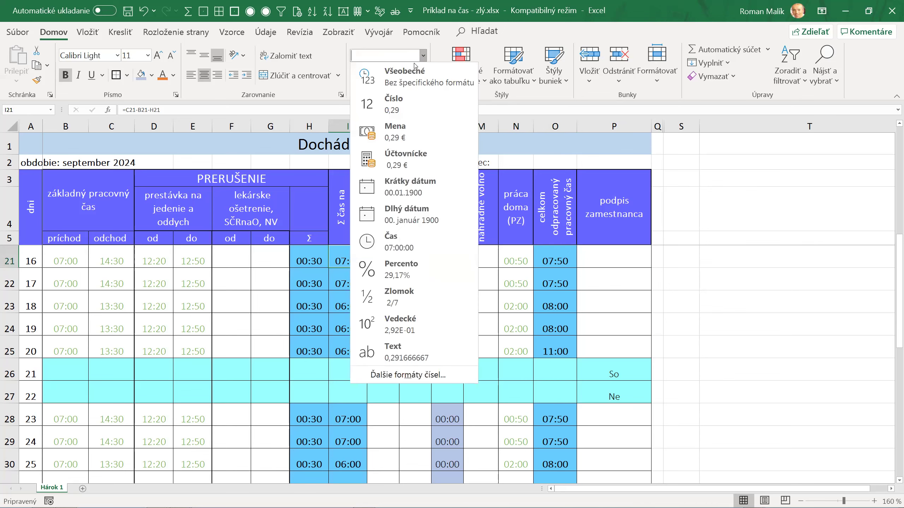
click(406, 79)
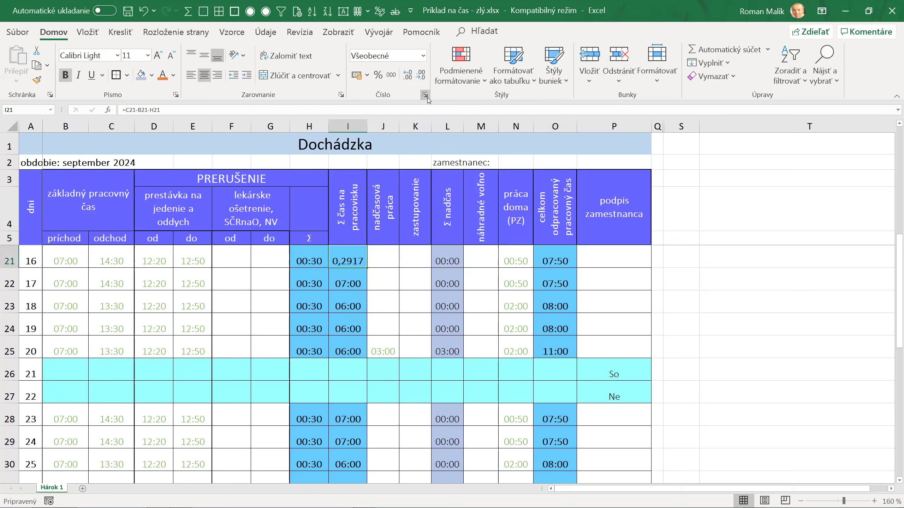
click(423, 56)
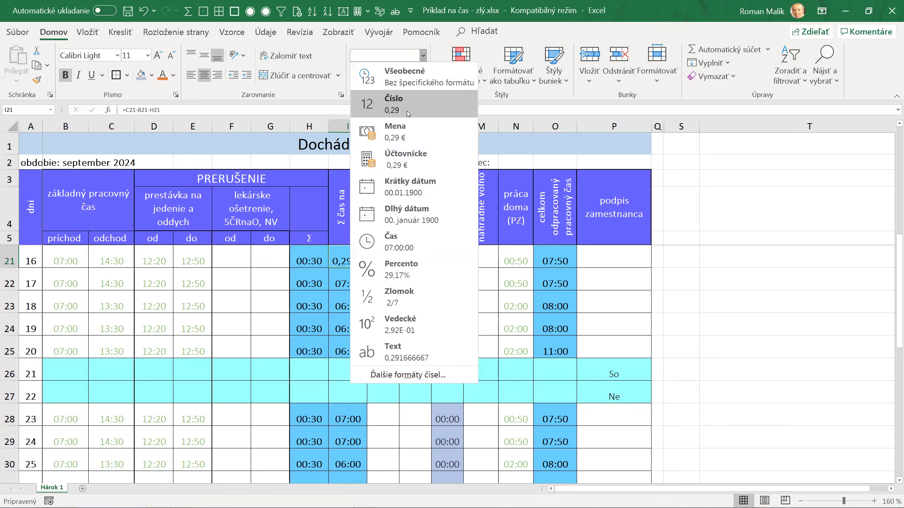
click(144, 13)
click(145, 13)
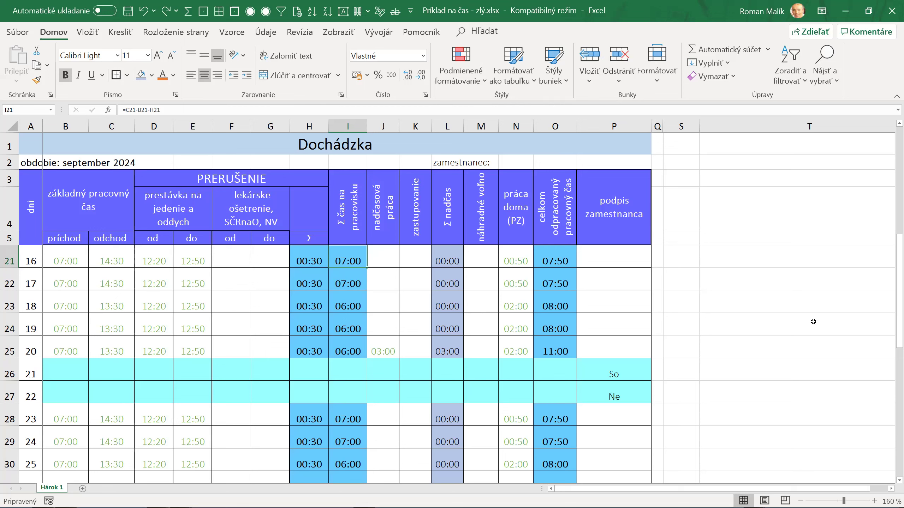
- Enter 45867,66666 in T21, highlighting its day and fraction parts, and list its number formats
click(717, 262)
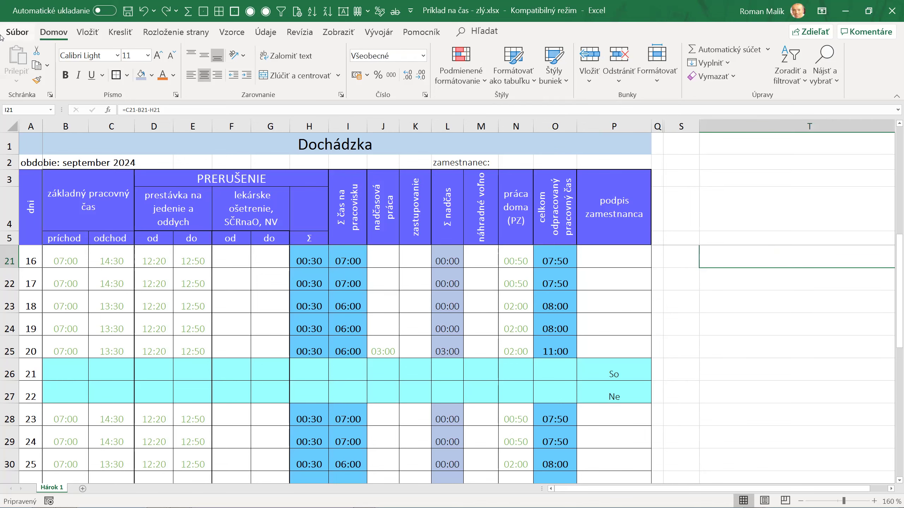
text(45)
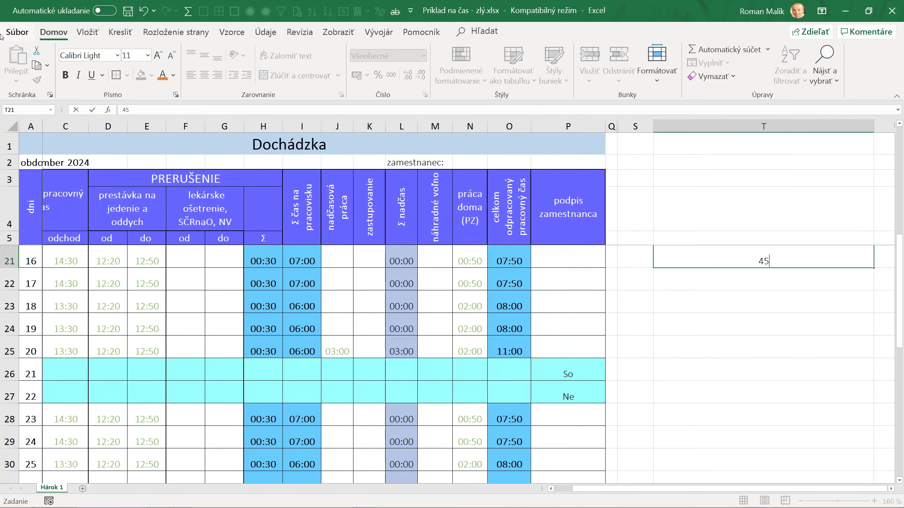
text(867,)
text(66)
text(666)
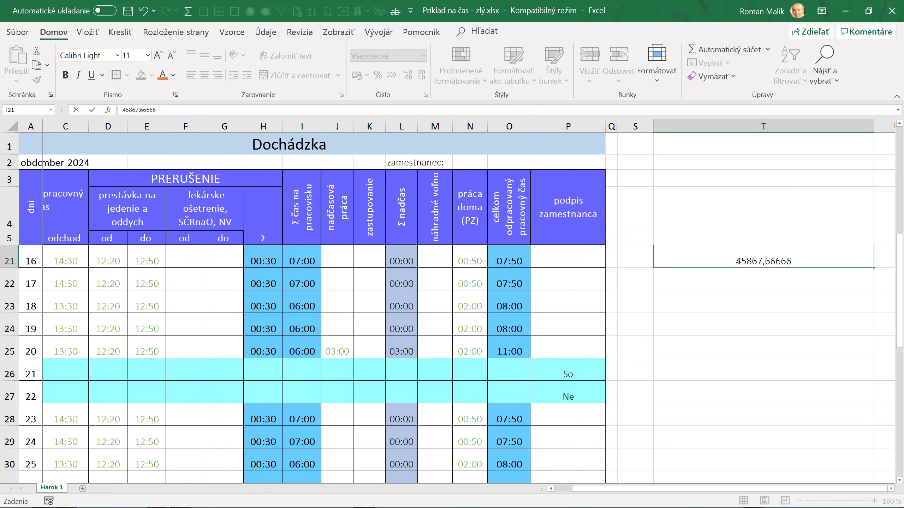
click(761, 262)
drag(735, 262, 762, 261)
drag(764, 261, 794, 263)
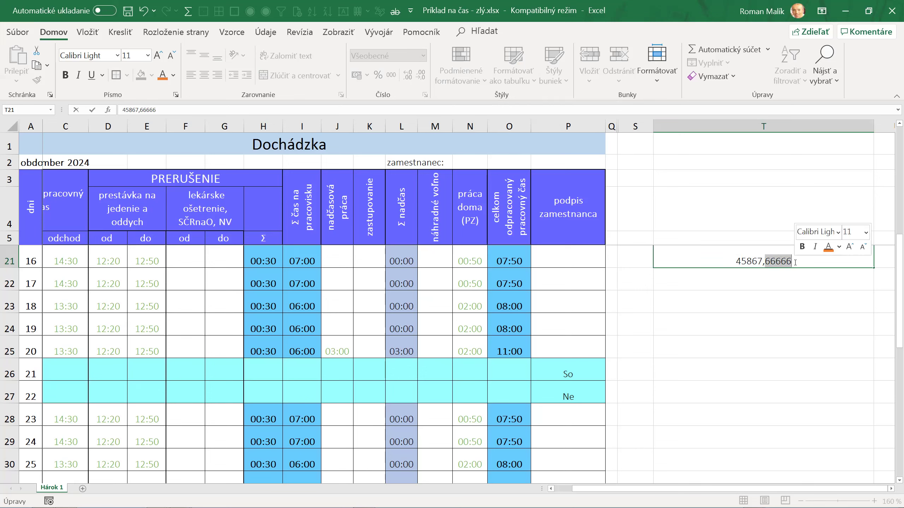
key(Return)
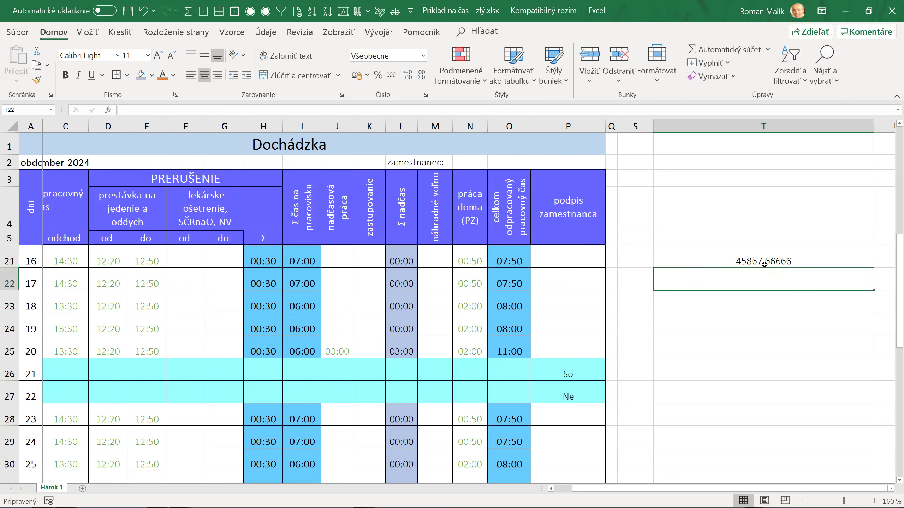
click(764, 264)
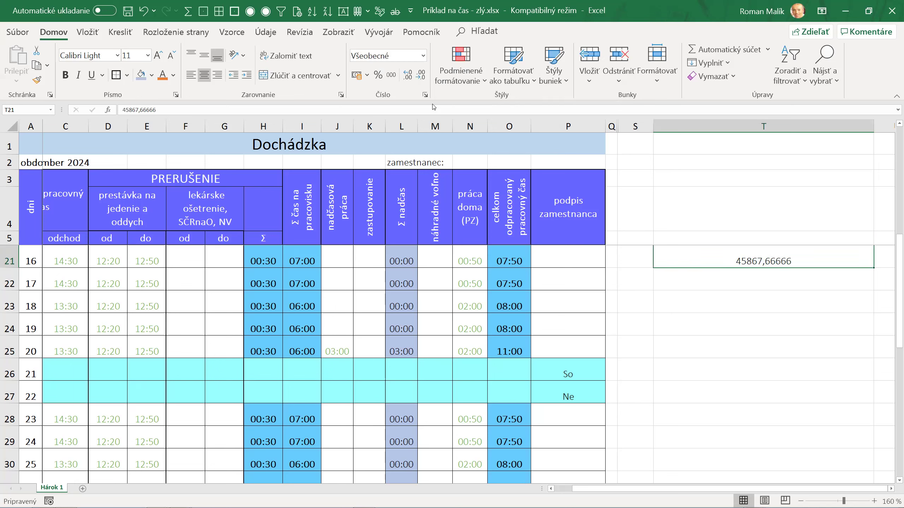
click(423, 55)
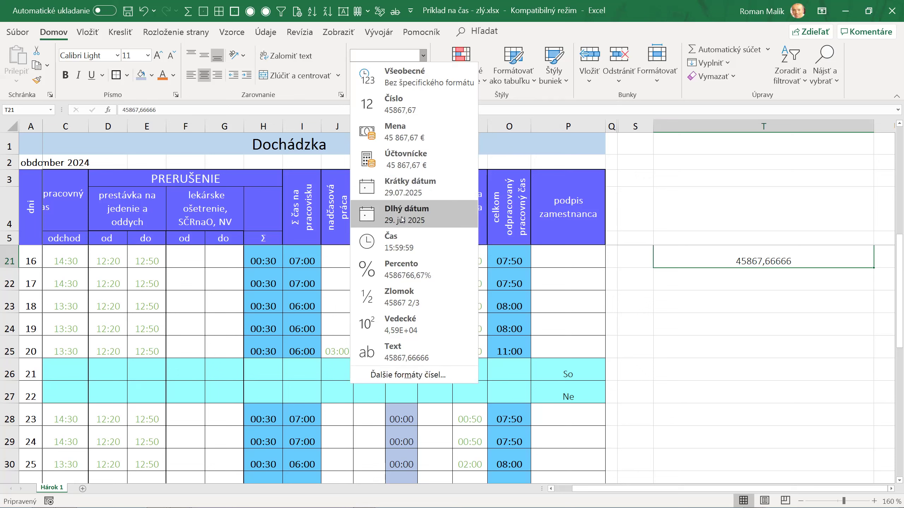
- Show T21 as a short date, then apply a custom date-time code reading 29.07.2025 15:59
click(405, 195)
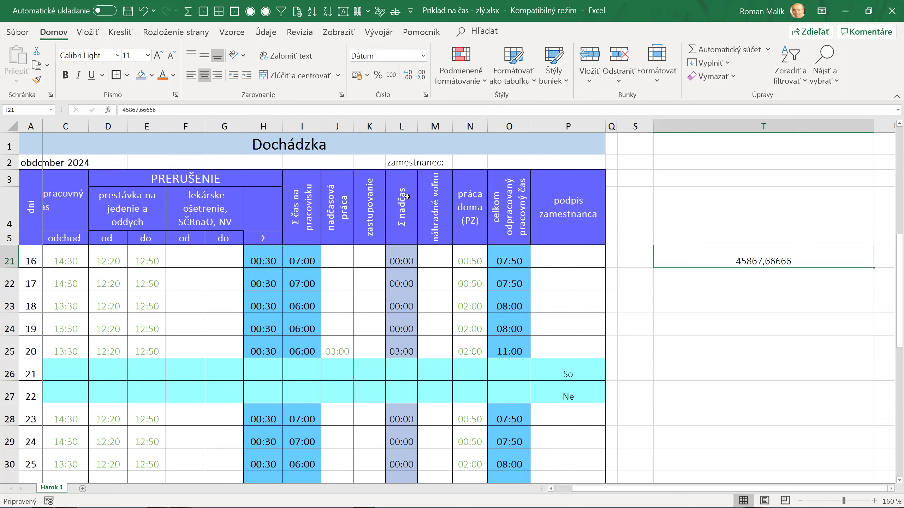
click(757, 268)
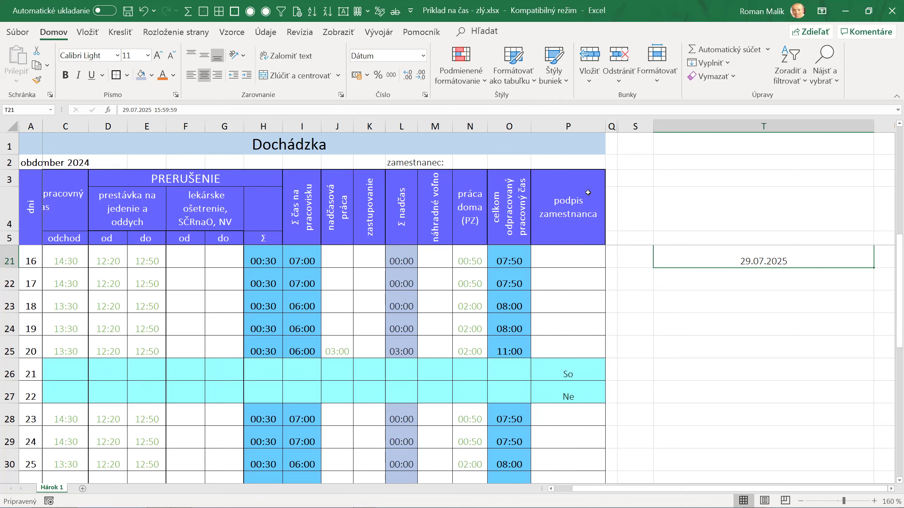
click(425, 95)
click(339, 193)
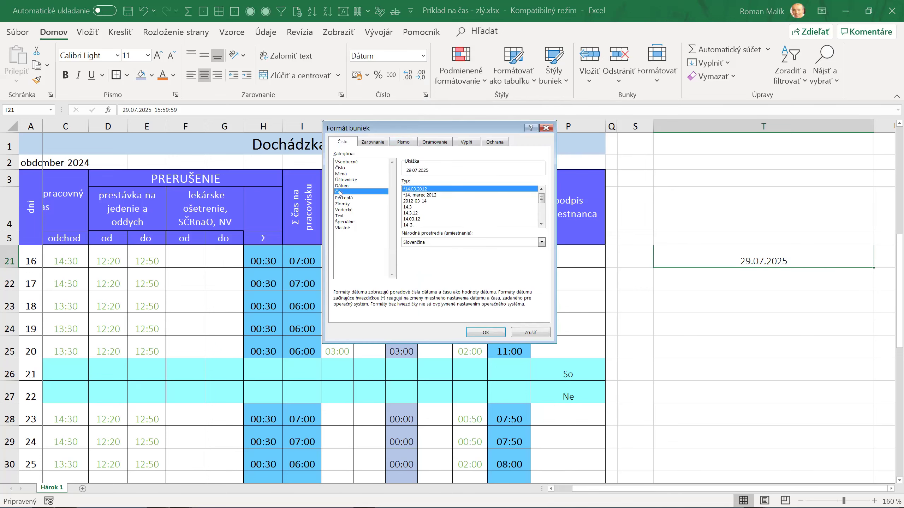
click(541, 222)
click(541, 223)
click(425, 225)
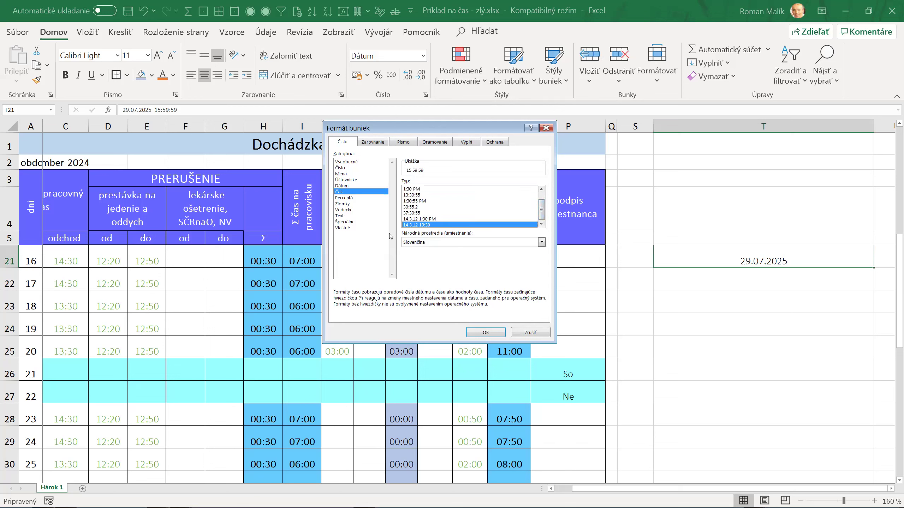
click(342, 228)
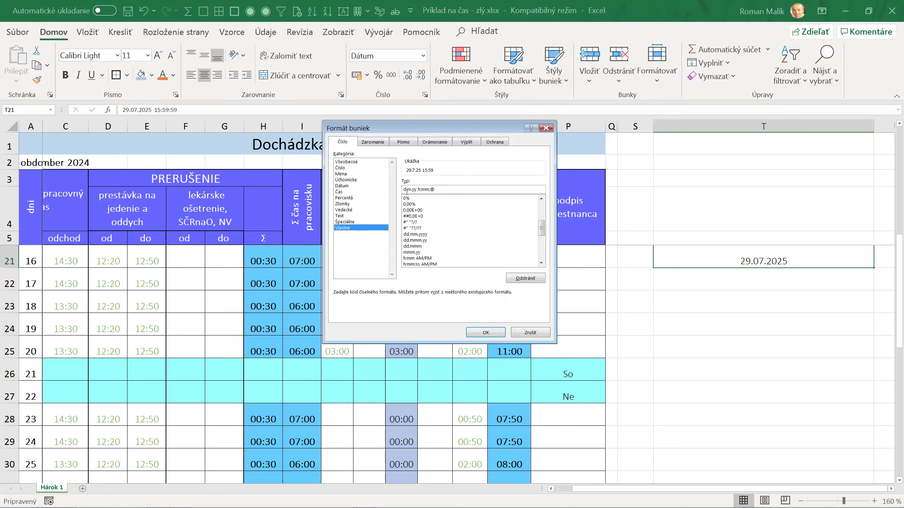
text(d.)
text(mm.)
text(yy)
key(Return)
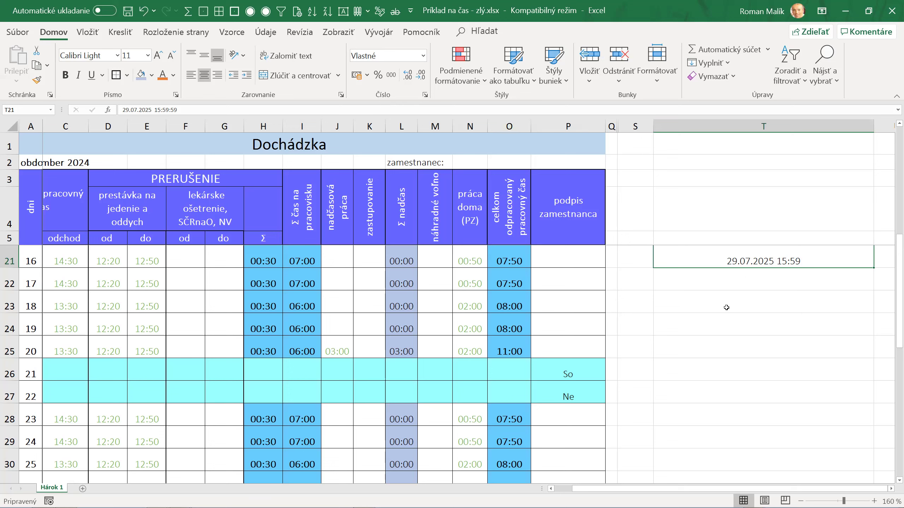
- Replace T21's value with 3,14159 so it displays as 03.01.1900 3:23
key(Delete)
key(Down)
key(Down)
key(Up)
key(Up)
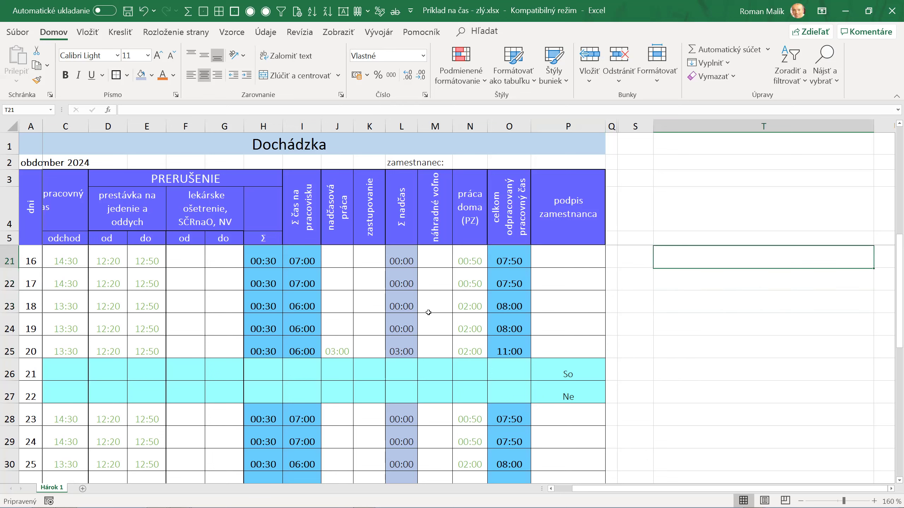
text(3,14159)
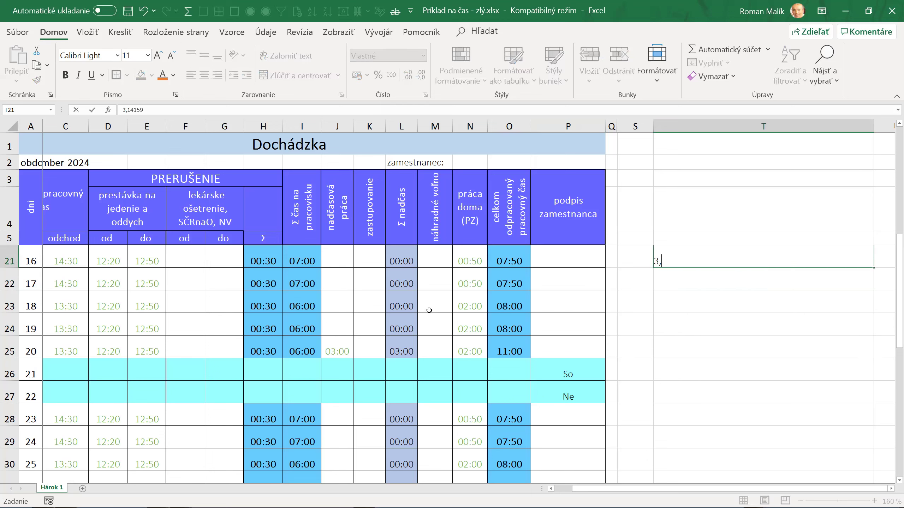
key(Return)
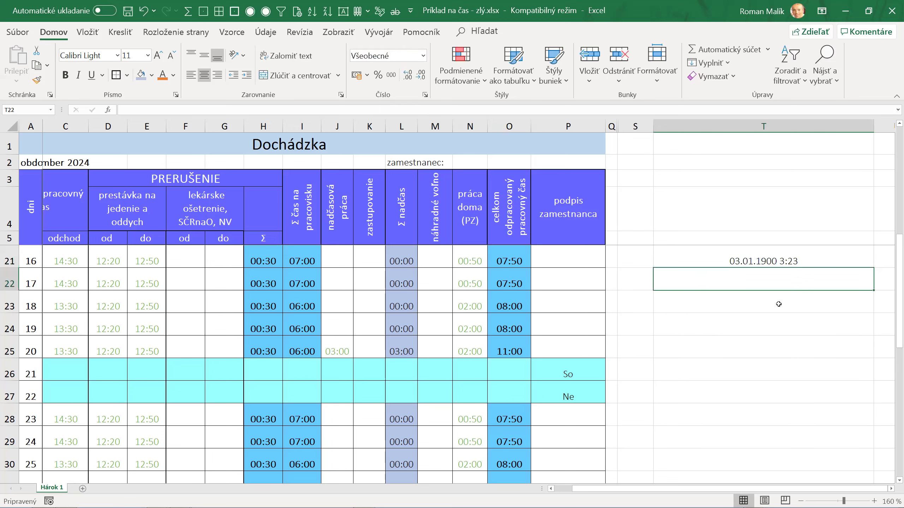
click(754, 266)
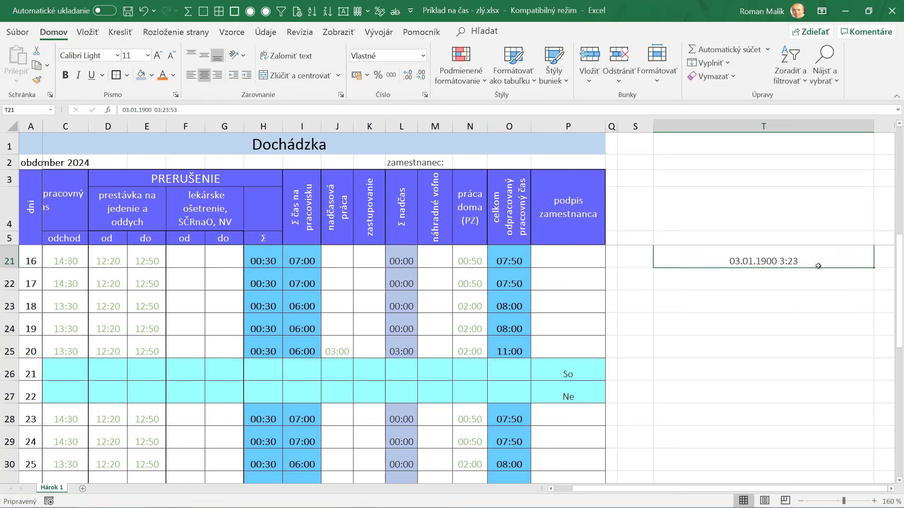
- Clear T21's formats, then clear everything so the cell is empty
click(711, 77)
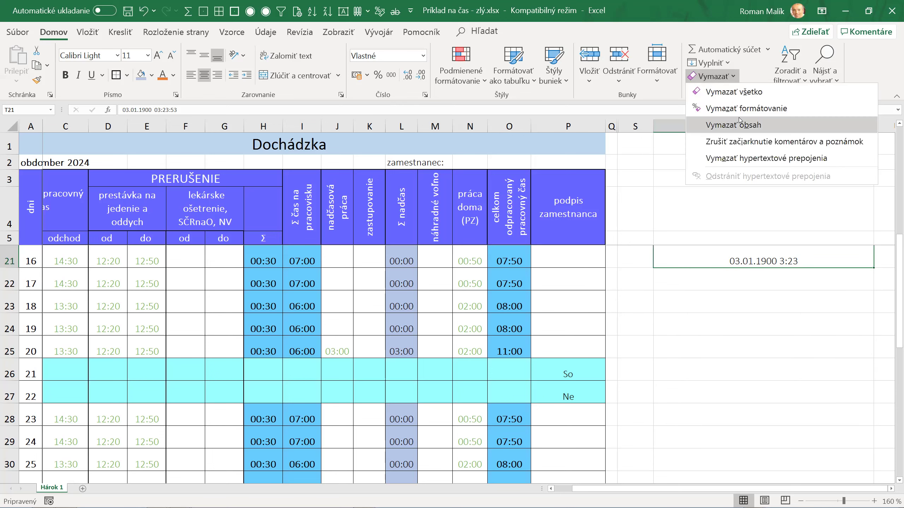
click(740, 108)
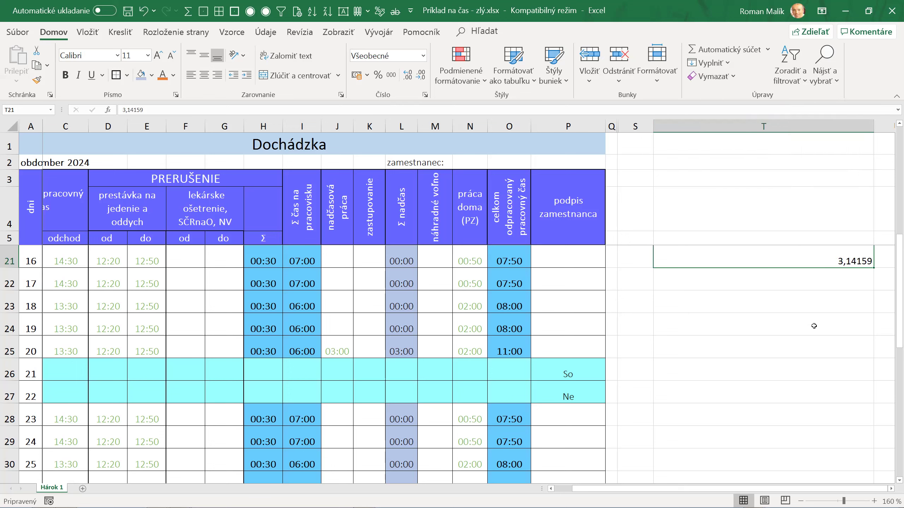
click(725, 76)
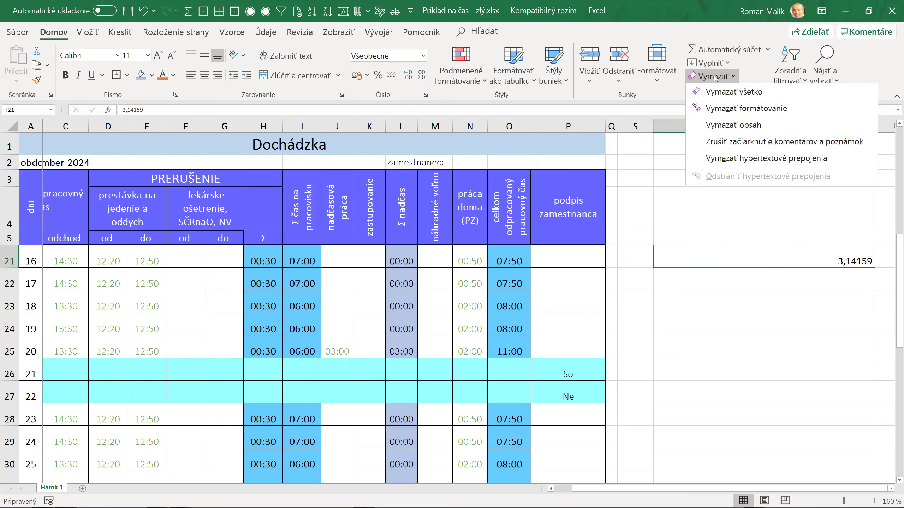
click(726, 92)
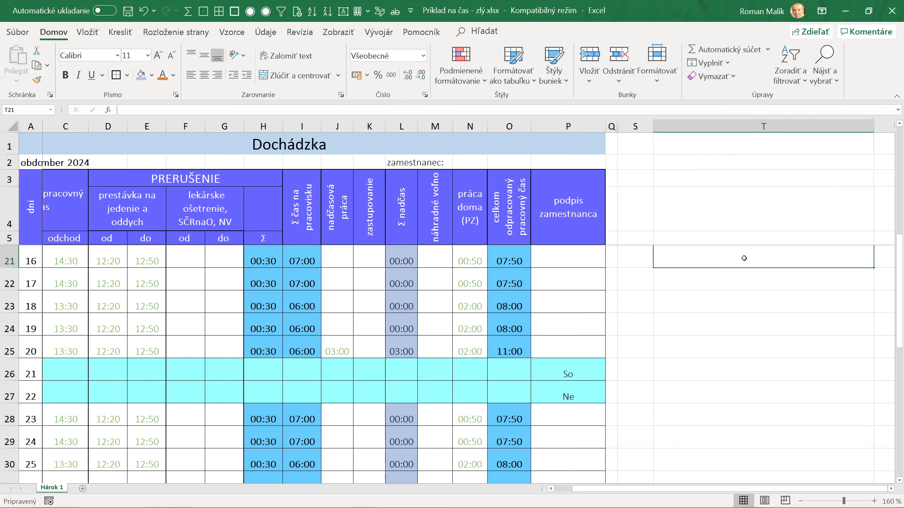
click(200, 139)
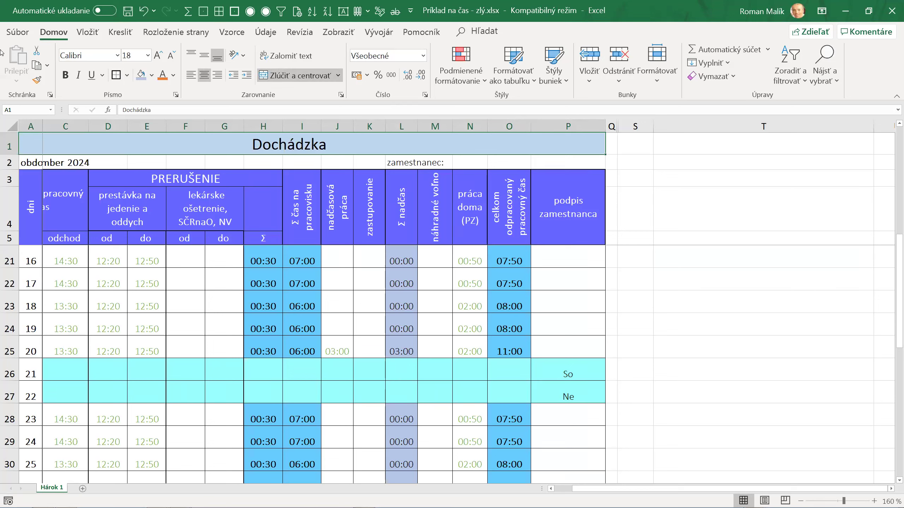
- In a new Chrome tab, ask Microsoft Copilot 'ako Excel pracuje s časom?'
key(alt+Tab)
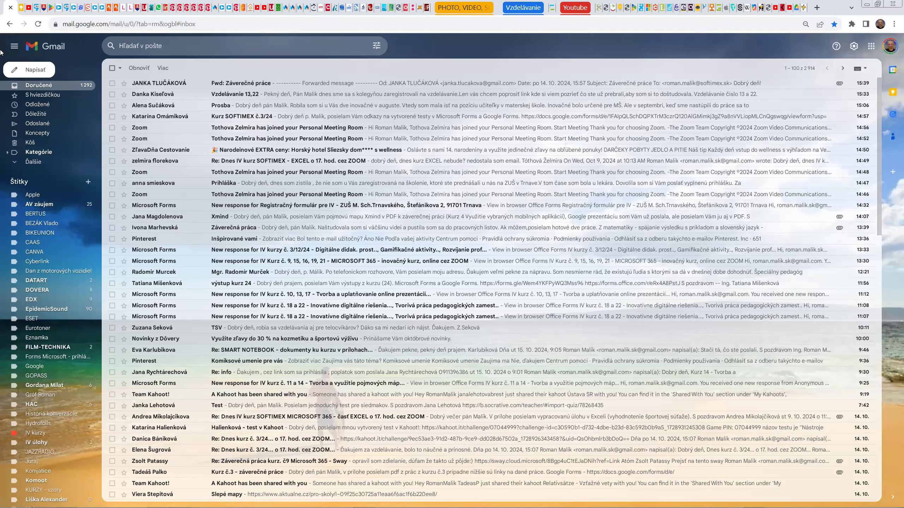
key(ctrl+t)
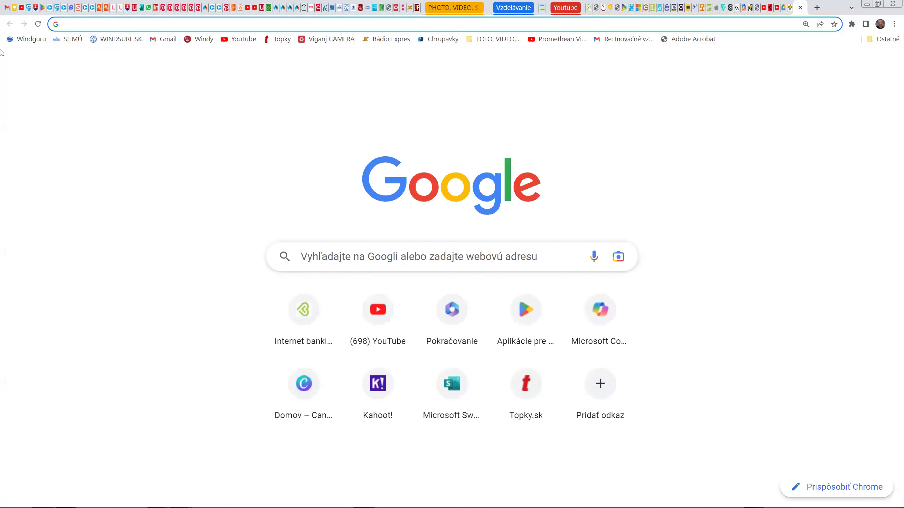
text(copi)
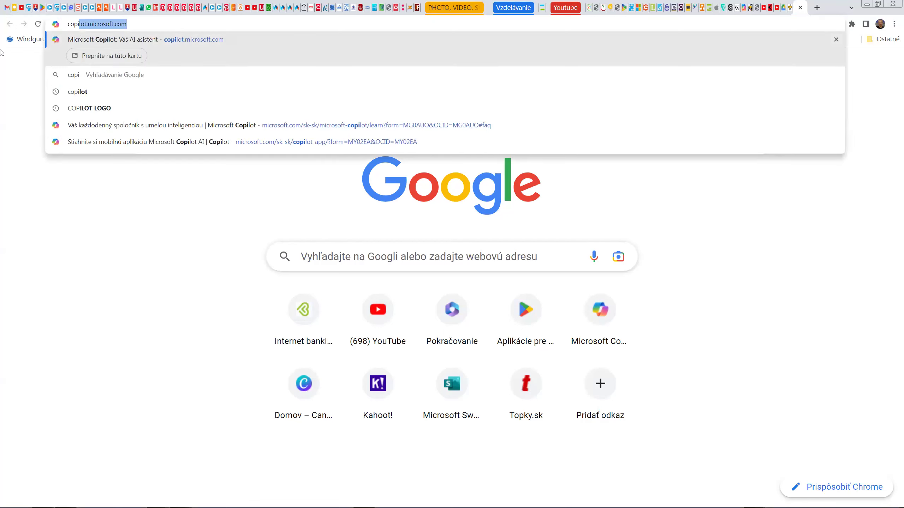
key(Return)
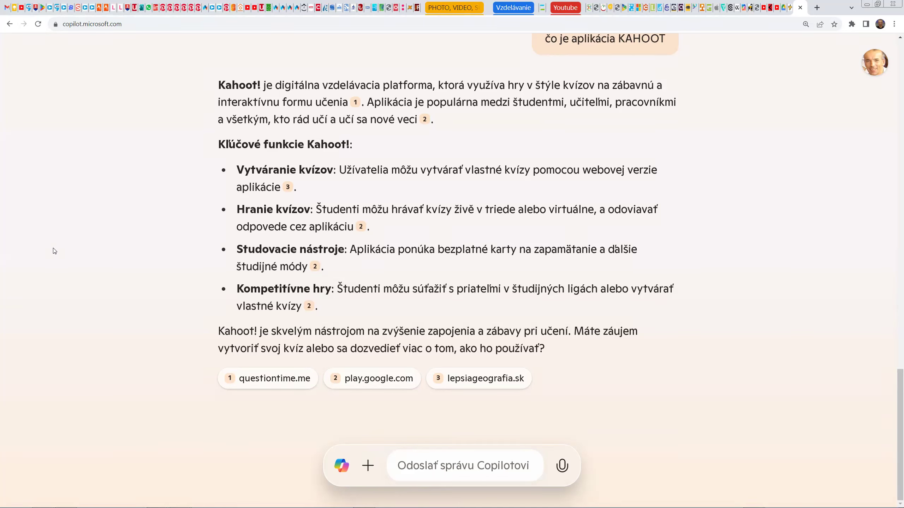
text(ako Excel pracu)
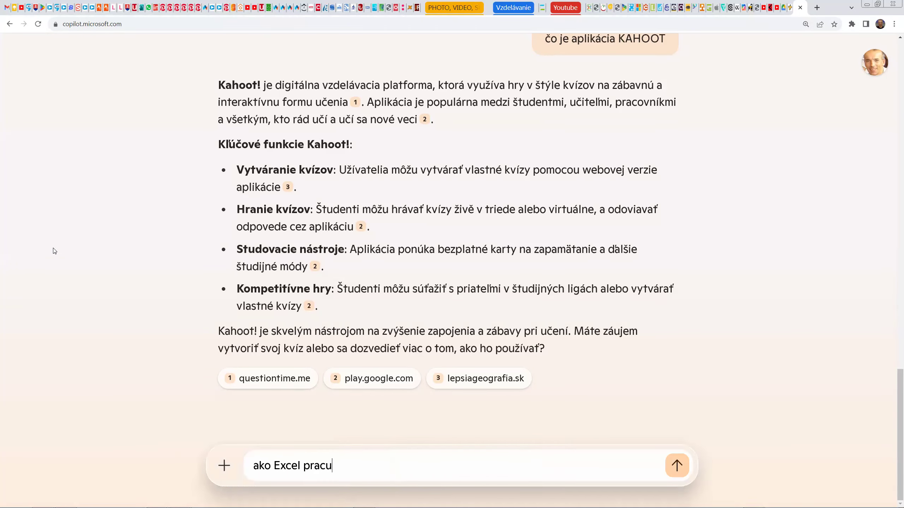
text(je s časom?)
key(Return)
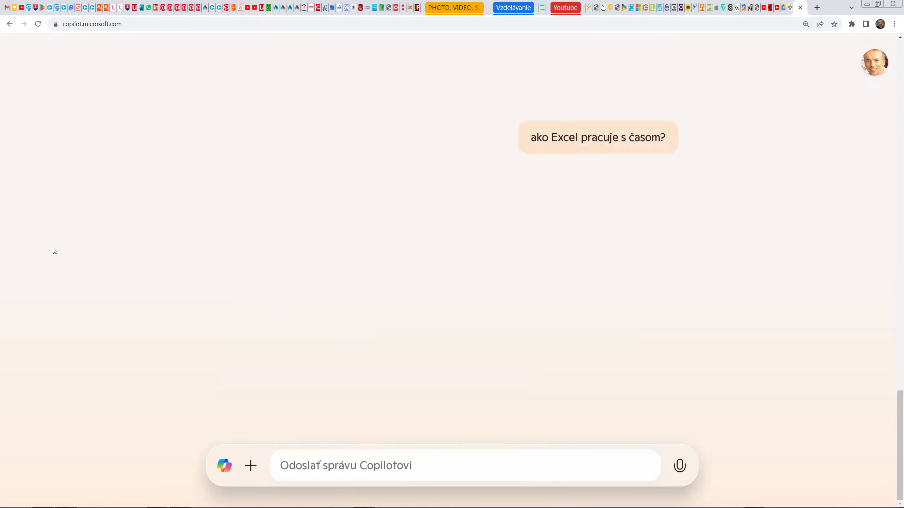
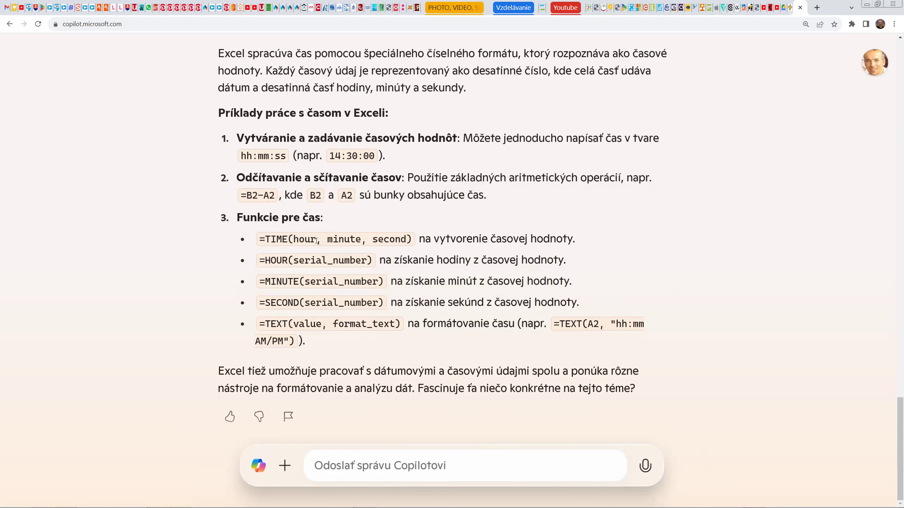
- Highlight the TIME arguments and the HOUR function's name, description and serial_number argument
drag(383, 241, 296, 241)
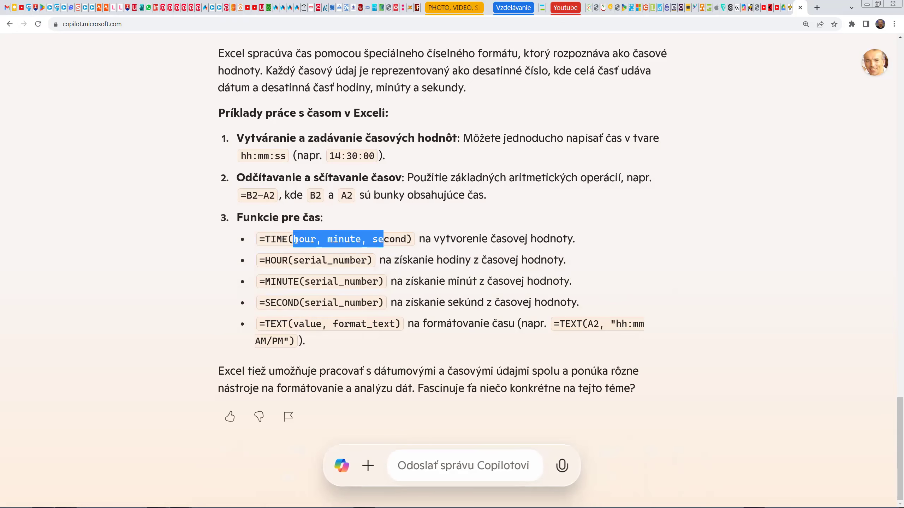
click(395, 242)
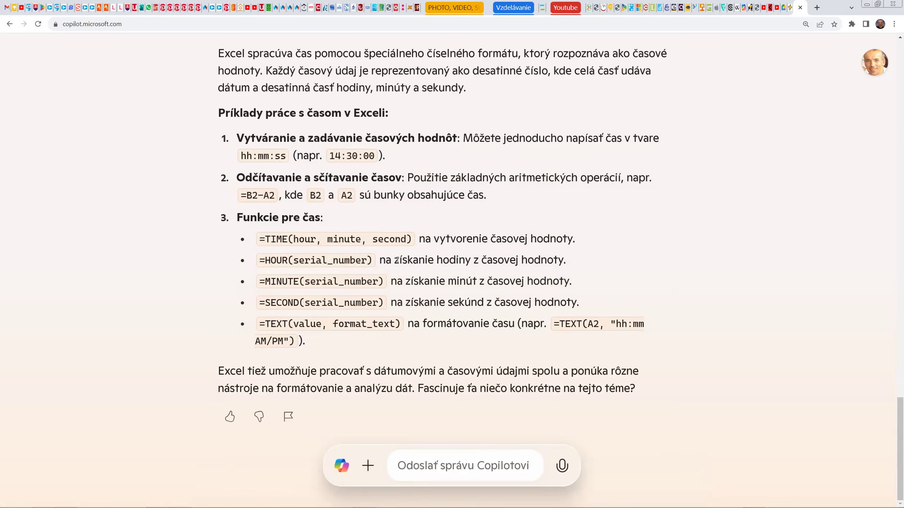
drag(538, 261, 414, 259)
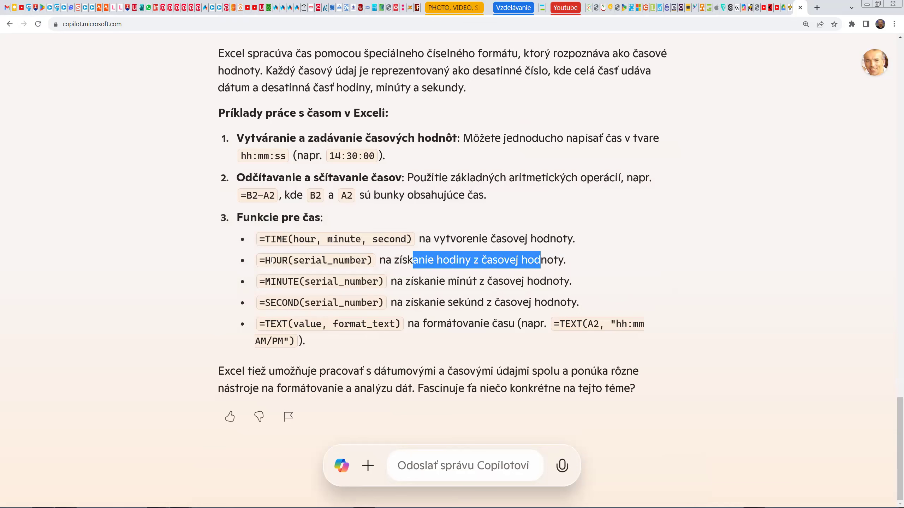
drag(271, 260, 282, 261)
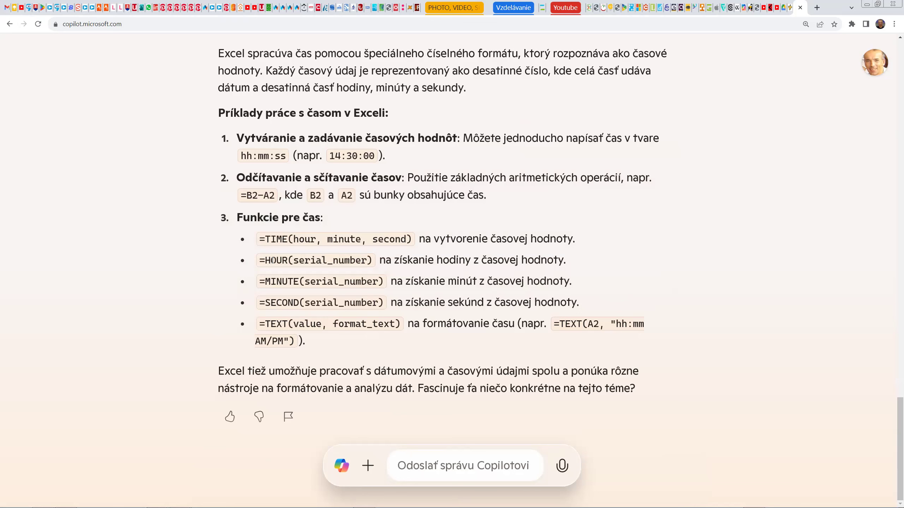
click(301, 259)
drag(304, 260, 361, 260)
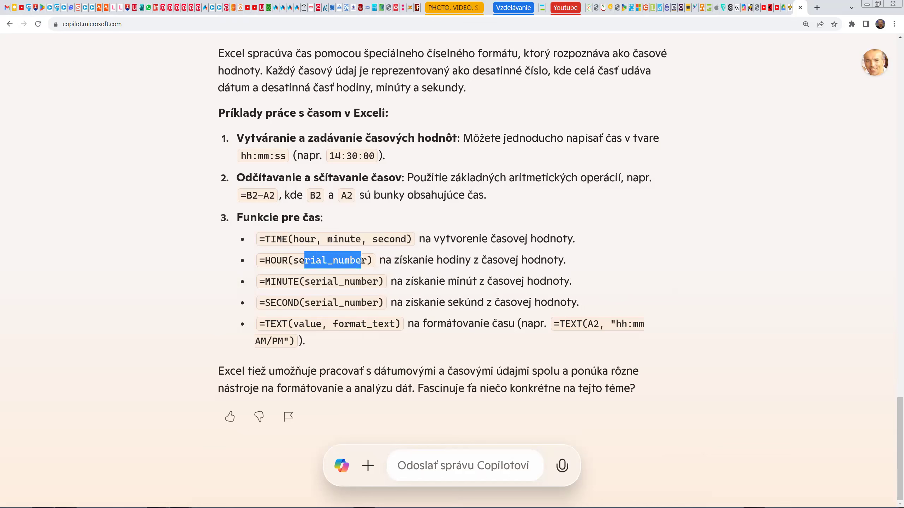
click(280, 260)
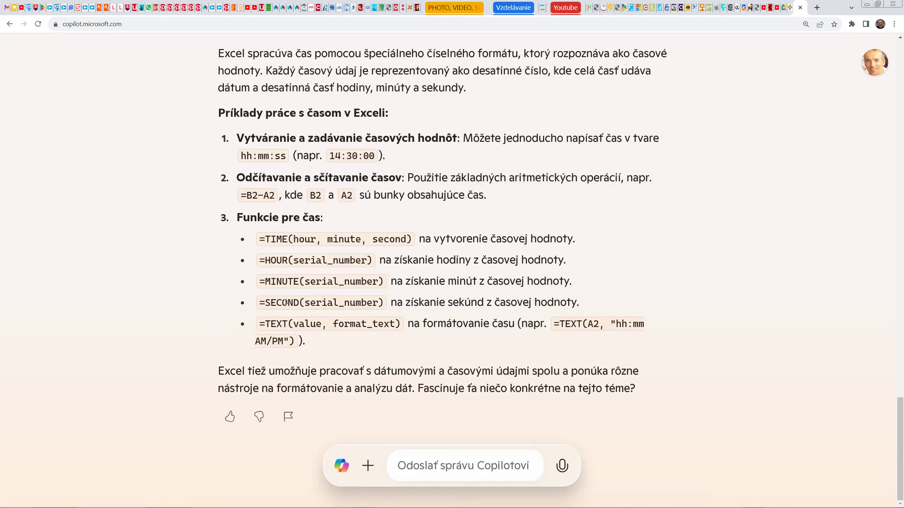
- Highlight SECOND's serial_number argument and the TEXT example's value, A2 reference and time format
drag(317, 303, 358, 302)
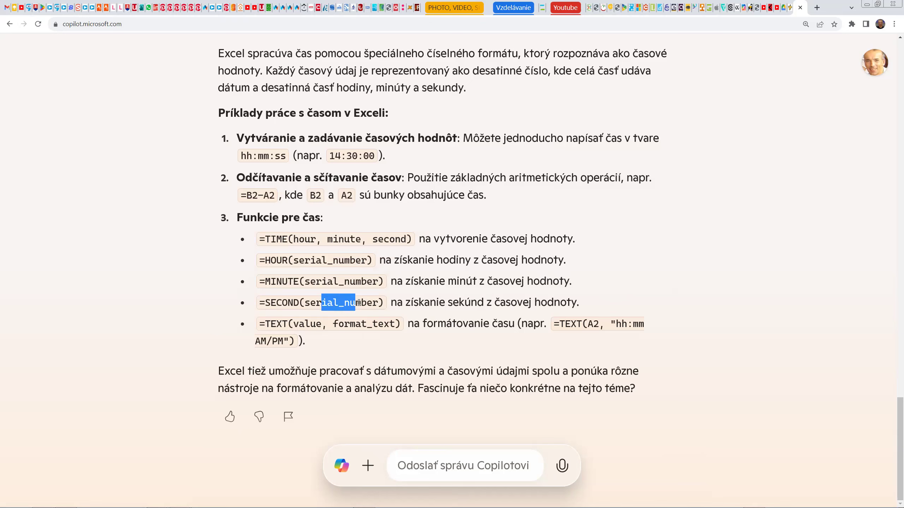
click(433, 324)
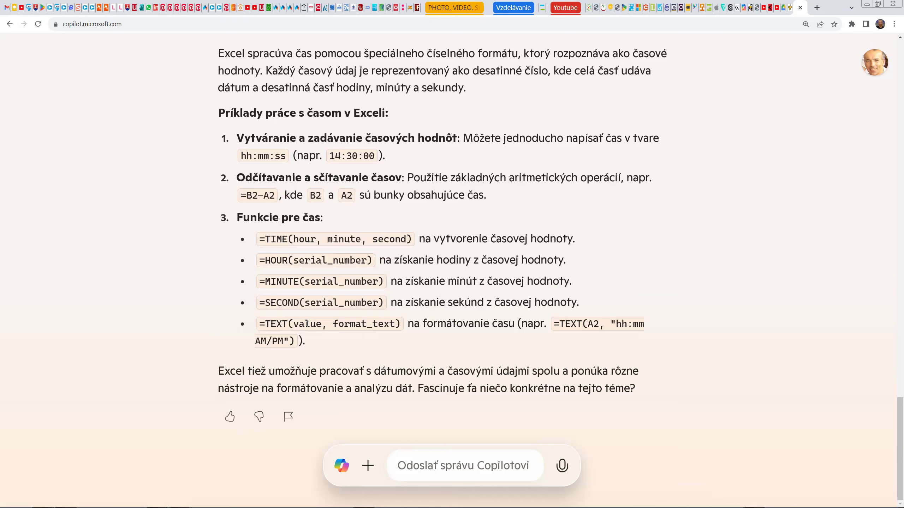
drag(307, 324, 314, 325)
click(278, 323)
double_click(590, 324)
drag(612, 323, 640, 324)
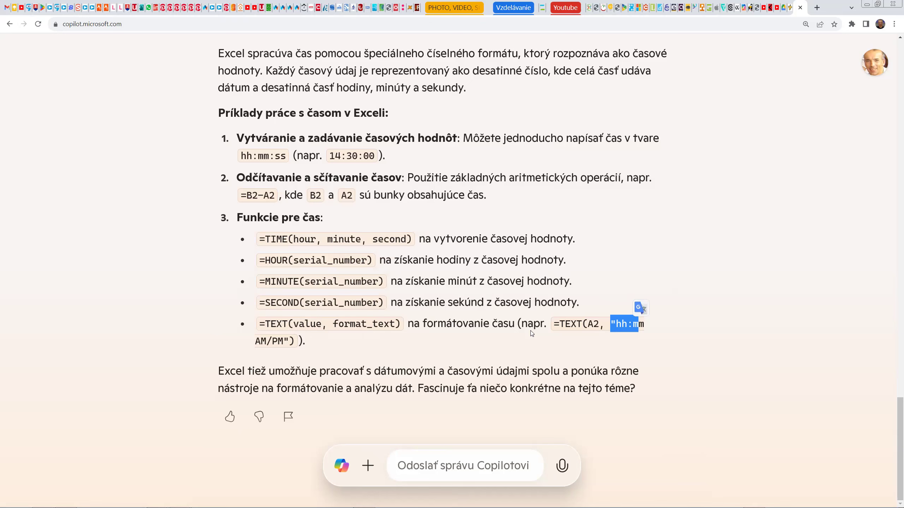
click(523, 321)
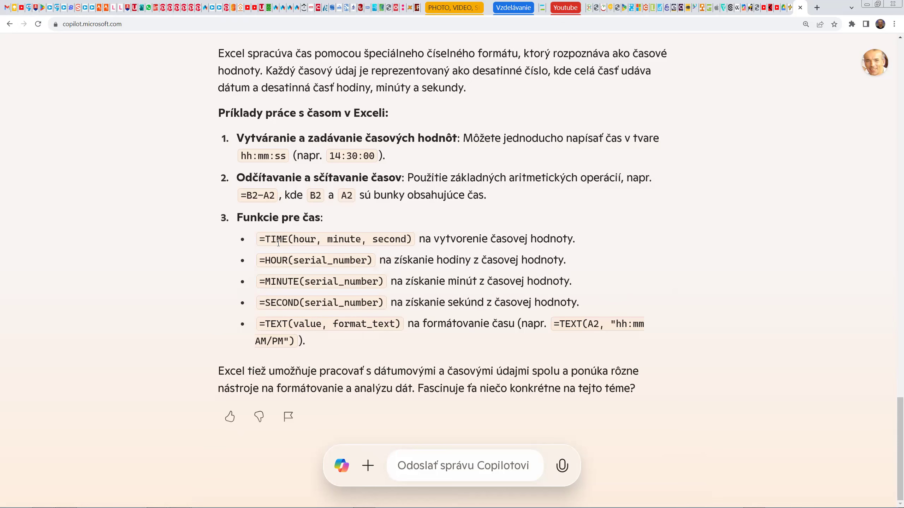
- Highlight the whole list of time functions, then switch to the Excel attendance workbook
drag(279, 243, 282, 318)
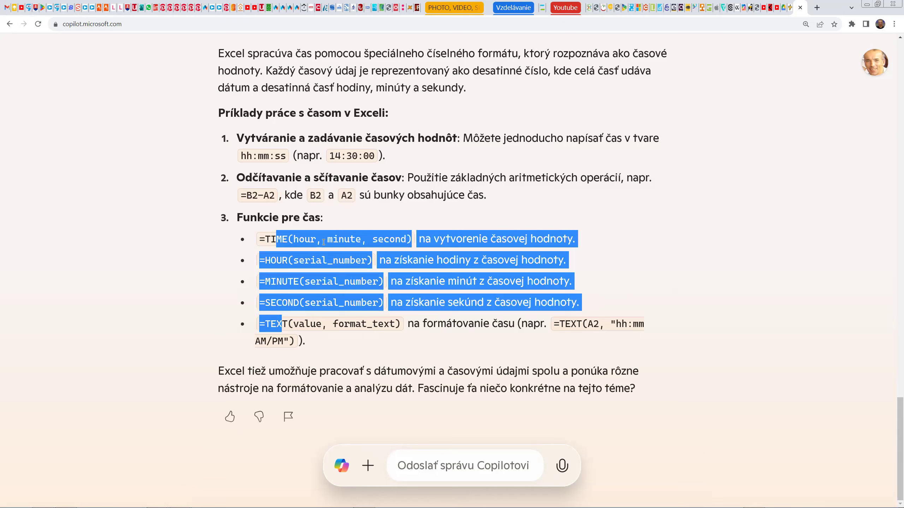
click(267, 238)
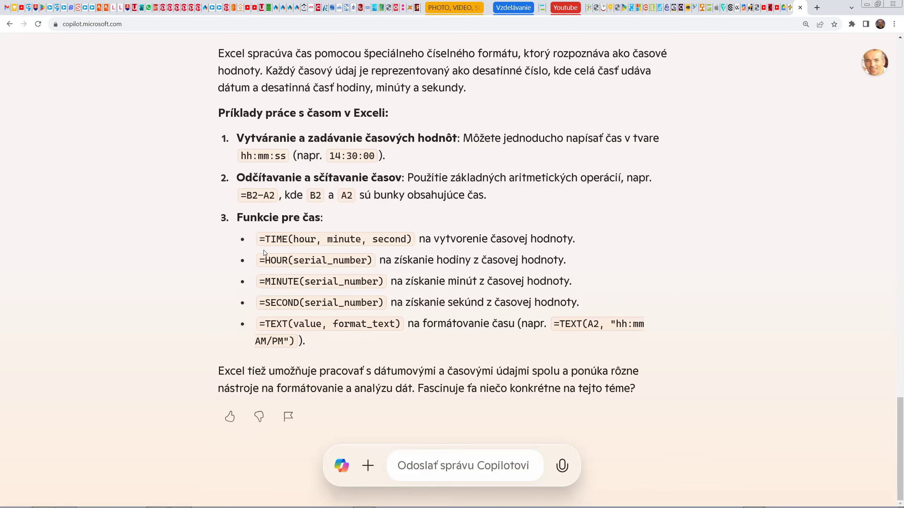
key(alt+Tab)
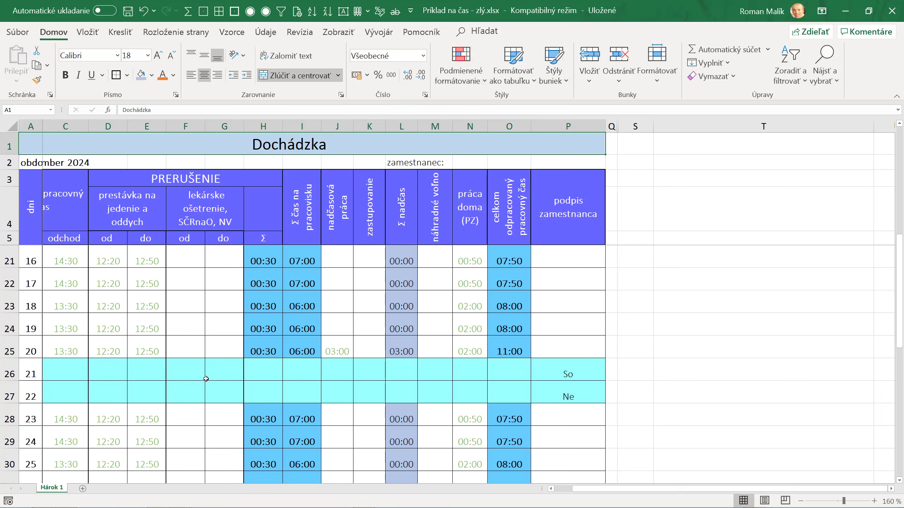
- Rename the attendance sheet to 'Dochádzka do zamestnania'
double_click(58, 489)
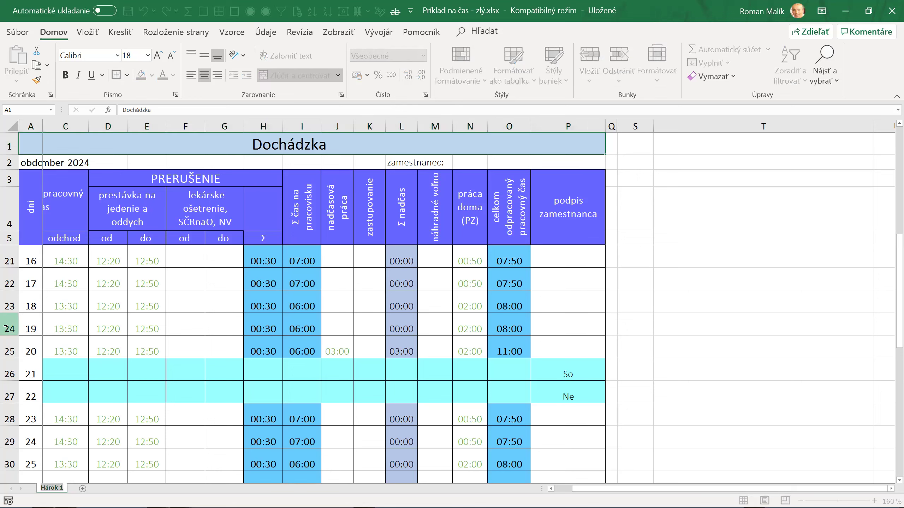
text(Dochádza)
key(BackSpace)
text(ka do zamestnania)
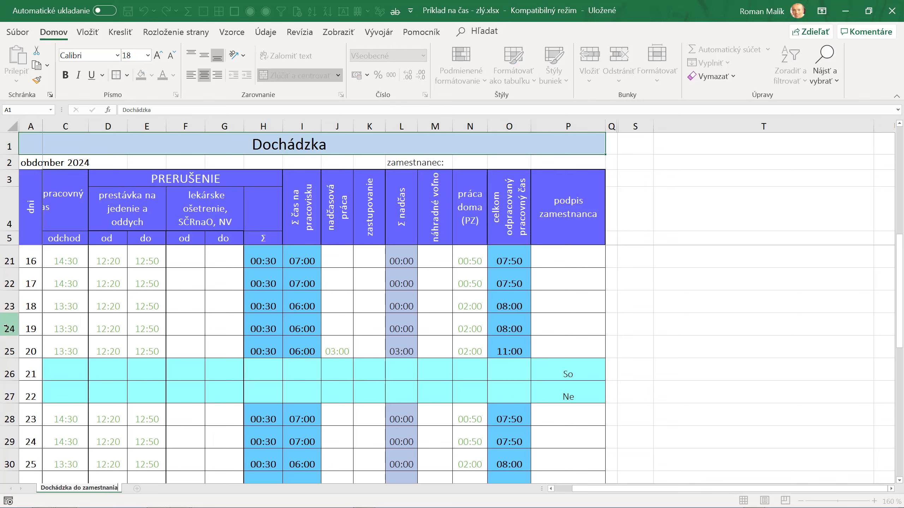
key(Return)
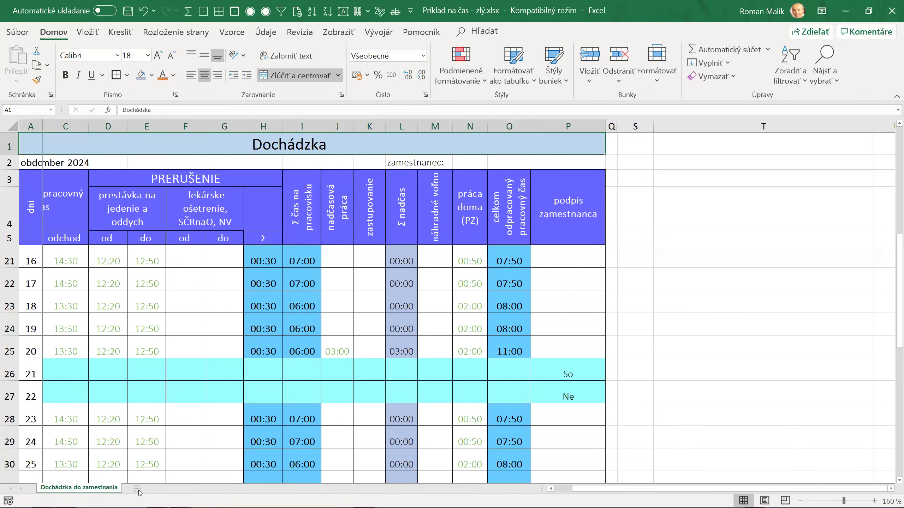
- Add a new blank sheet named 'Funkcie na čas'
click(138, 489)
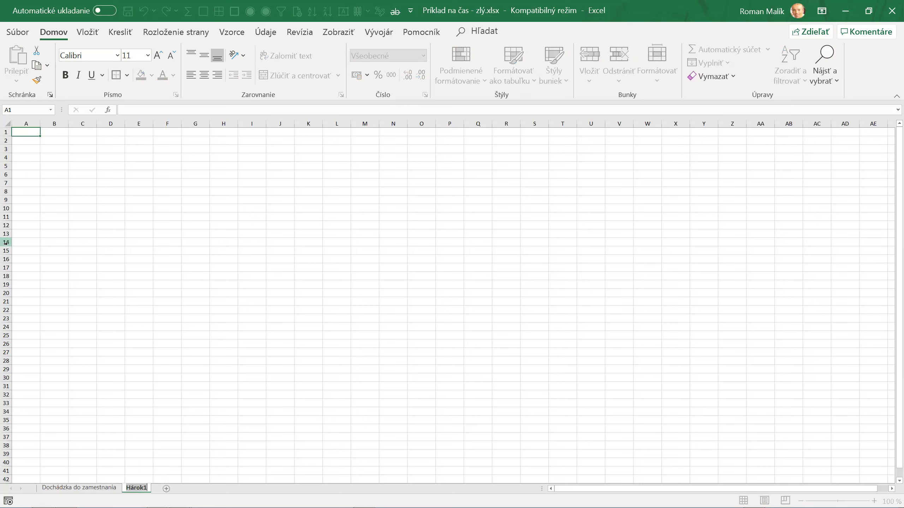
text(Funkcie na čas)
key(Return)
scroll(141, 297, up, 3)
scroll(142, 296, up, 3)
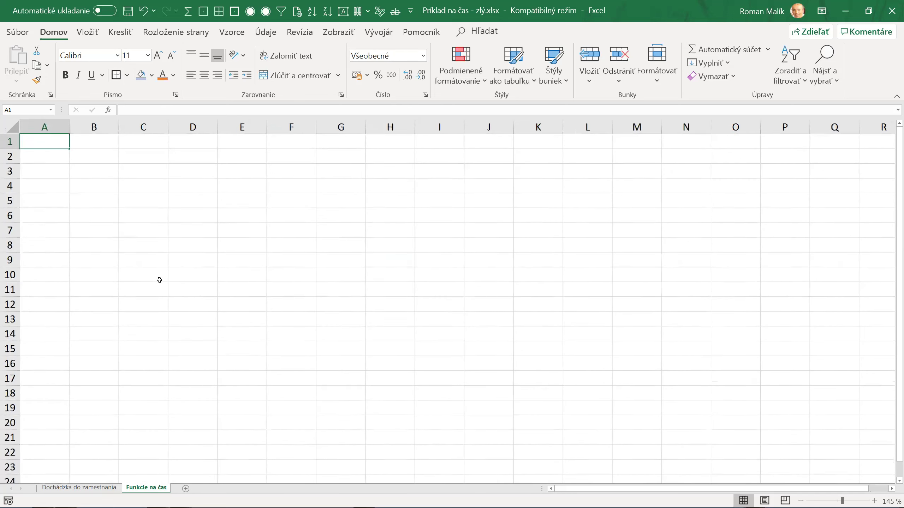
- Browse the Dátum a čas function list on the Vzorce ribbon
click(242, 34)
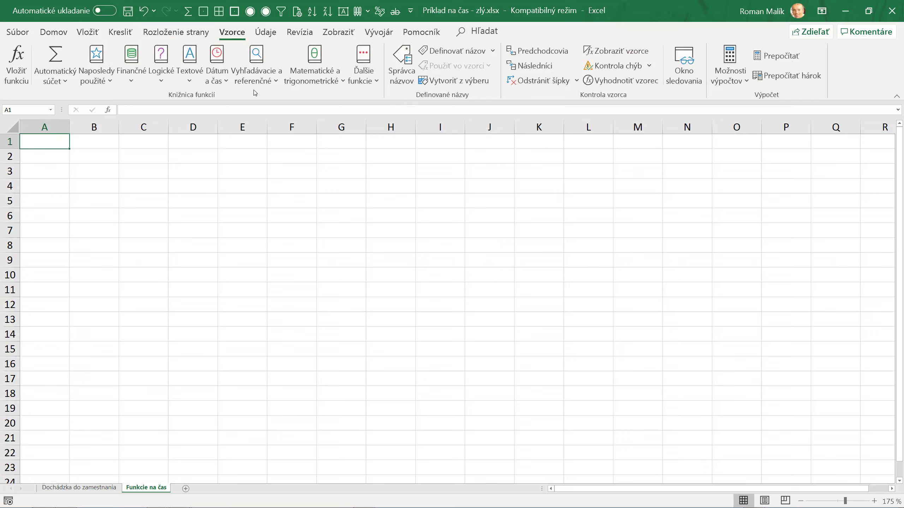
click(217, 81)
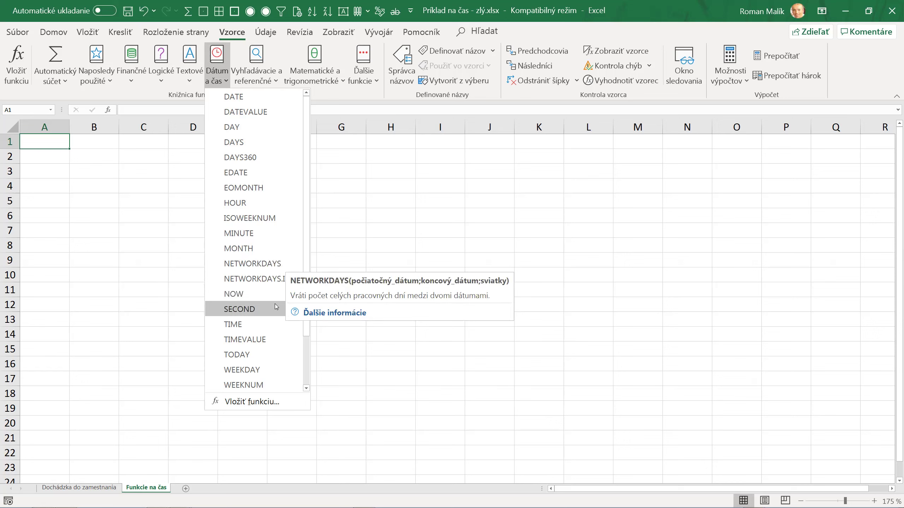
mouse_move(234, 294)
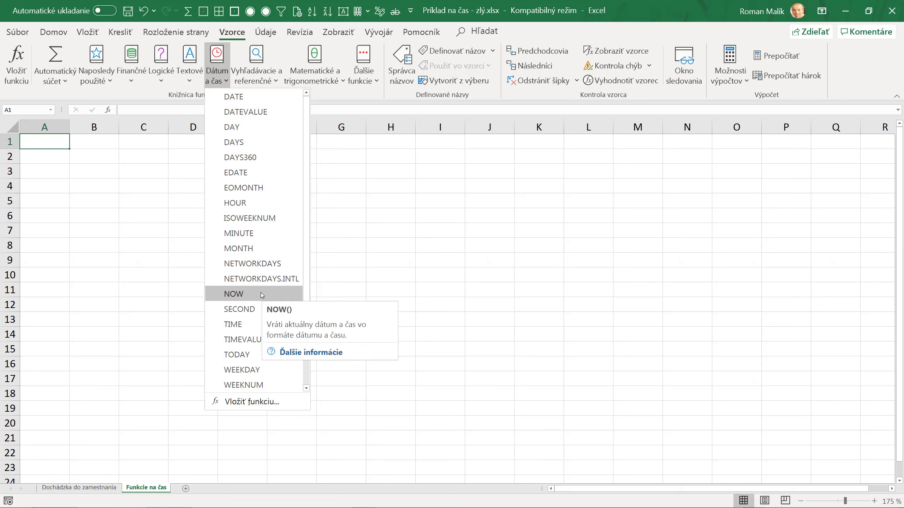
- Enter the title 'Funkcie pre čas' in A1 and give it the Nadpis 1 heading style
key(Escape)
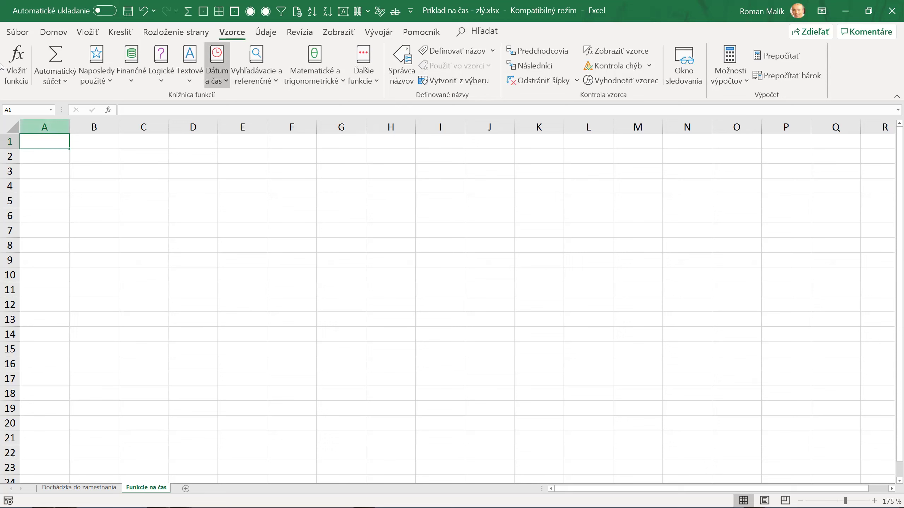
text(F)
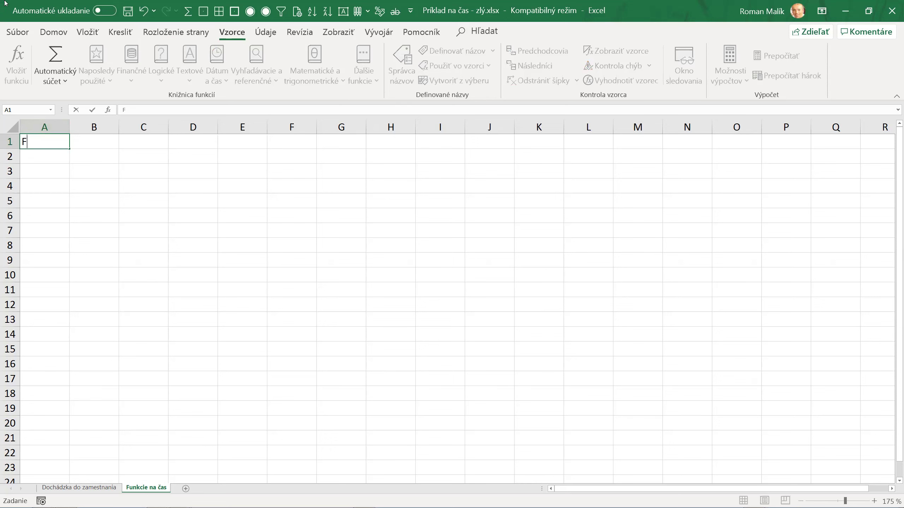
text(unkcie pre čas)
key(Return)
key(Up)
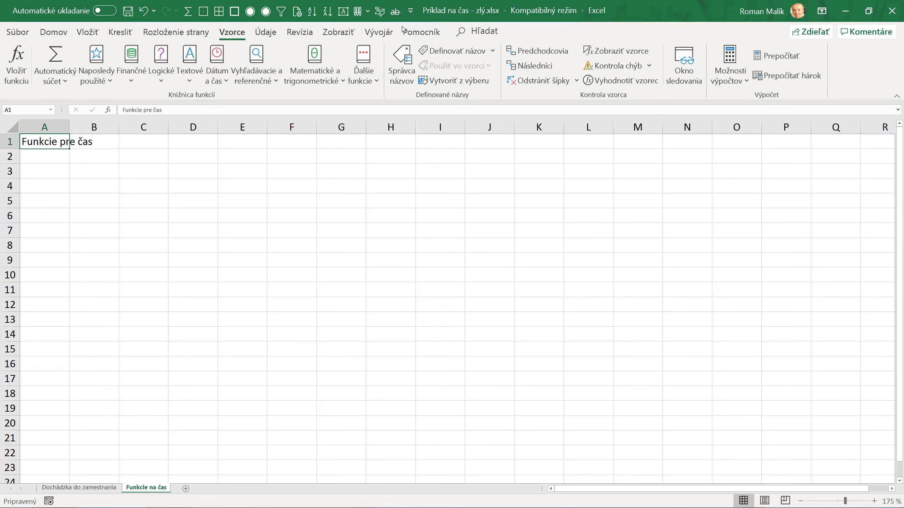
click(53, 32)
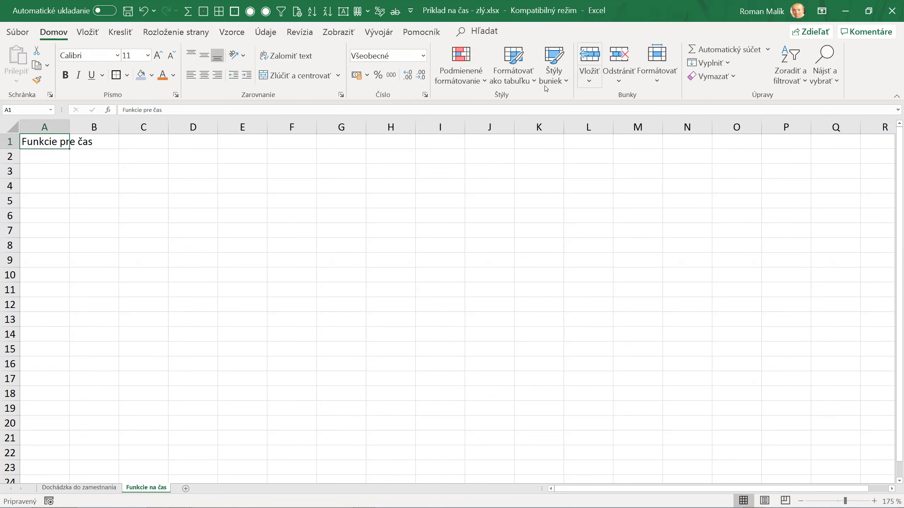
click(553, 71)
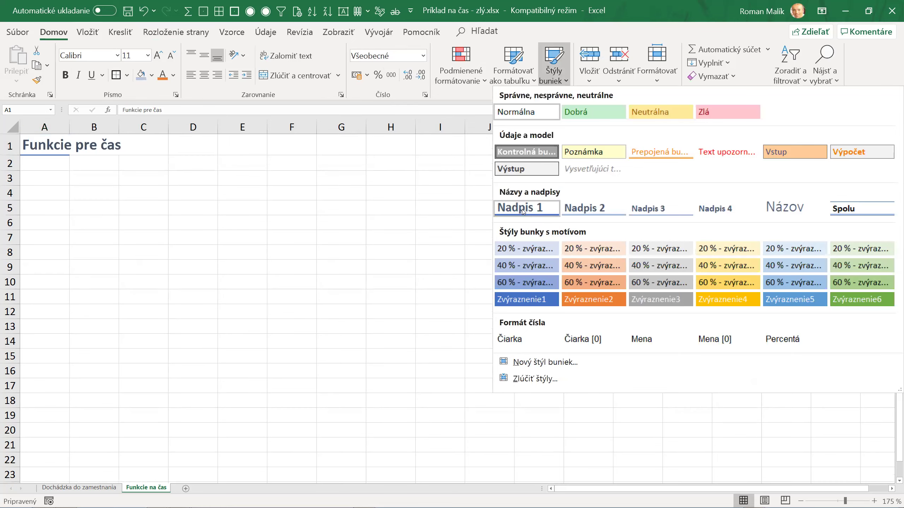
click(523, 212)
- Enter the label NOW in A3 and reopen the Dátum a čas function list
click(56, 177)
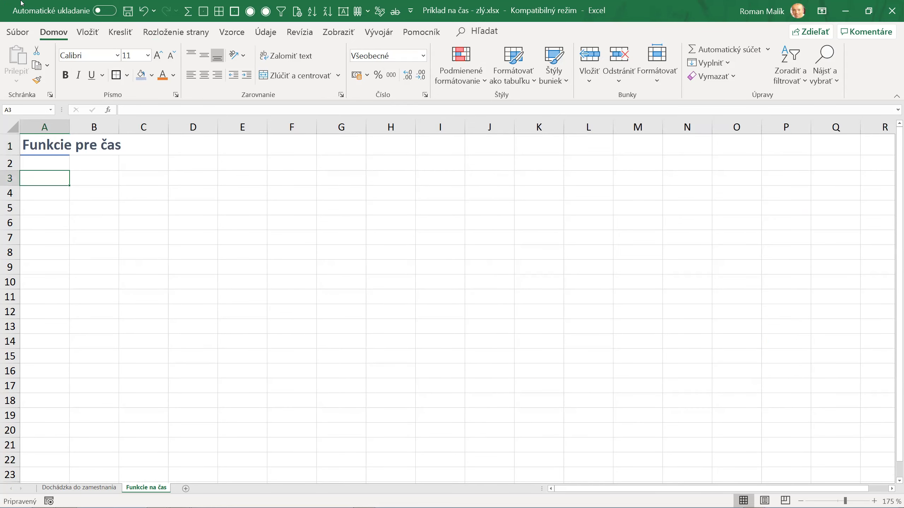
text(NOW)
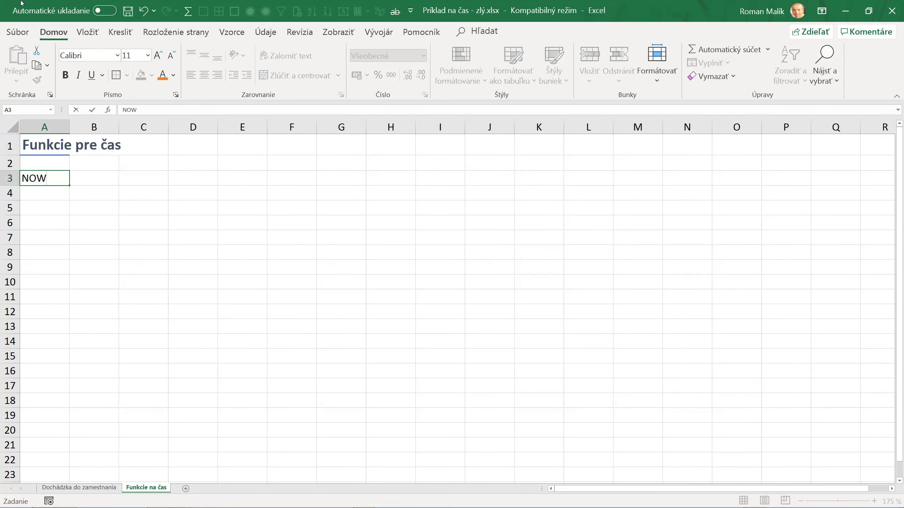
key(Return)
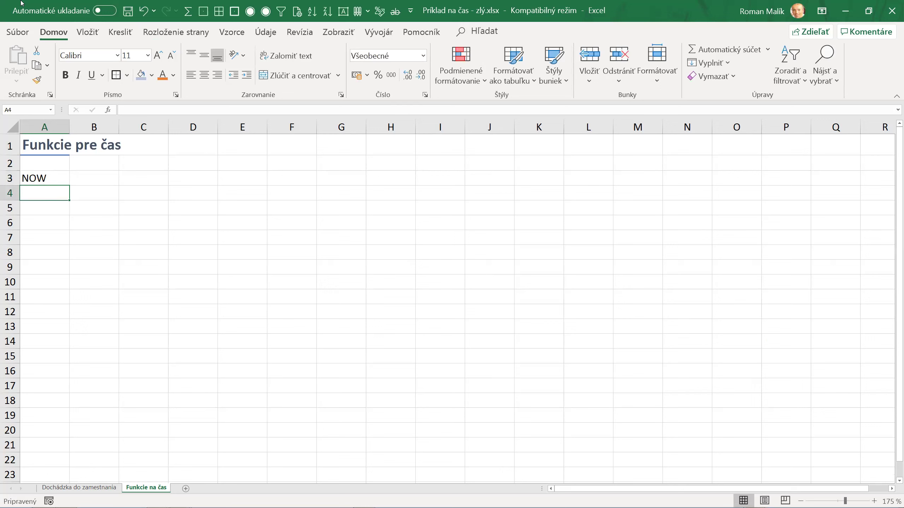
click(226, 35)
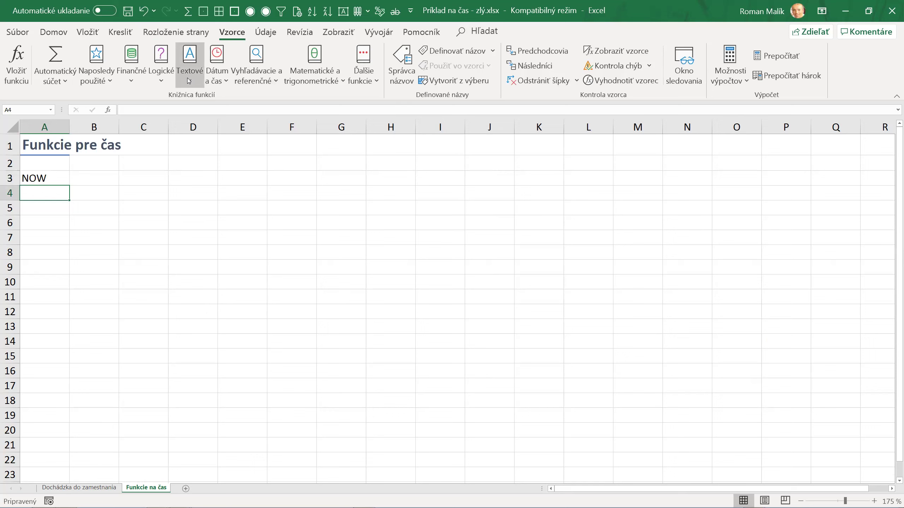
click(224, 81)
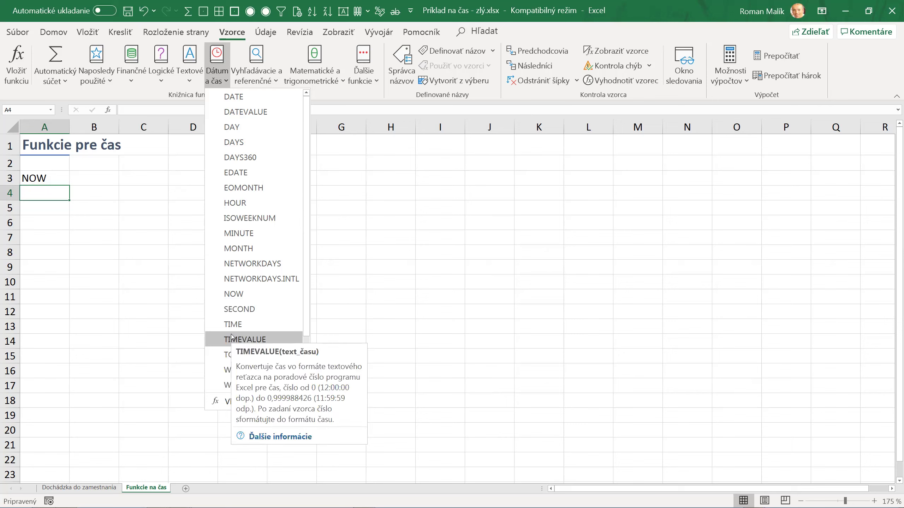
- Enter TIME, TIMEVALUE and SECOND in cells A4 to A6
click(57, 195)
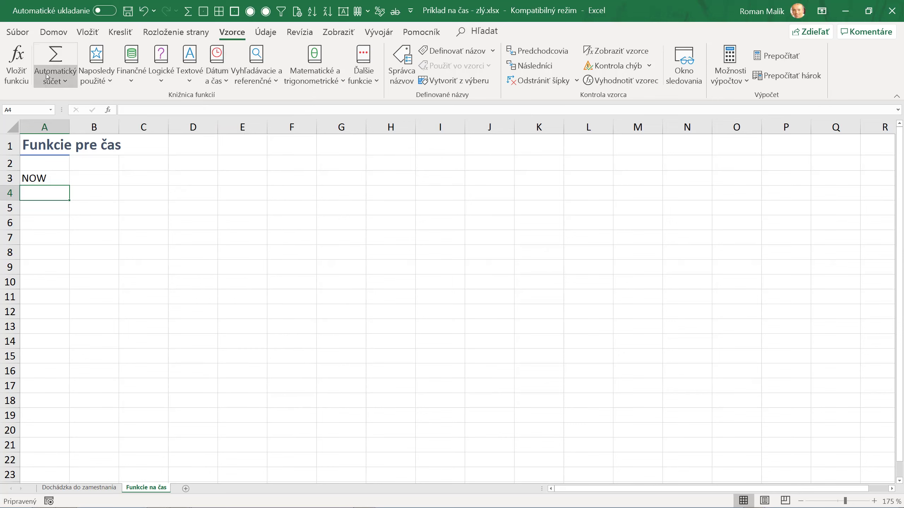
text(TIME)
key(Return)
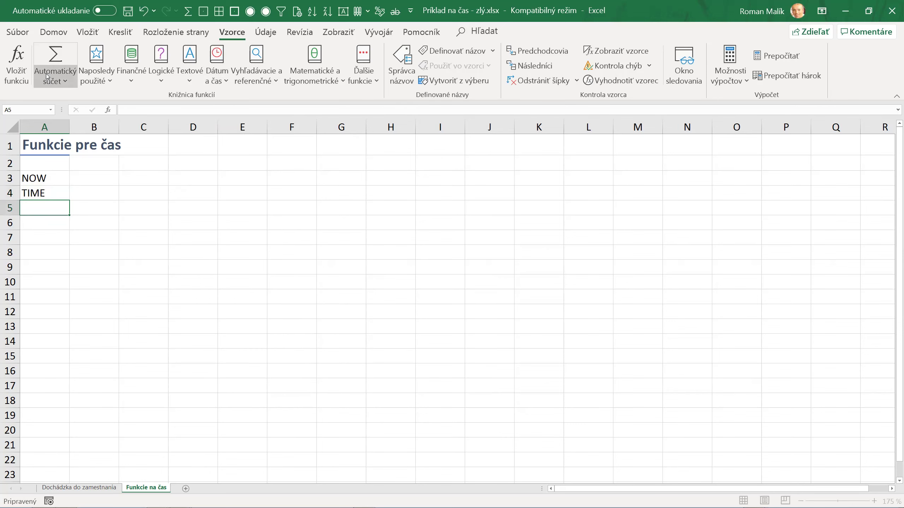
text(TIMEVAL)
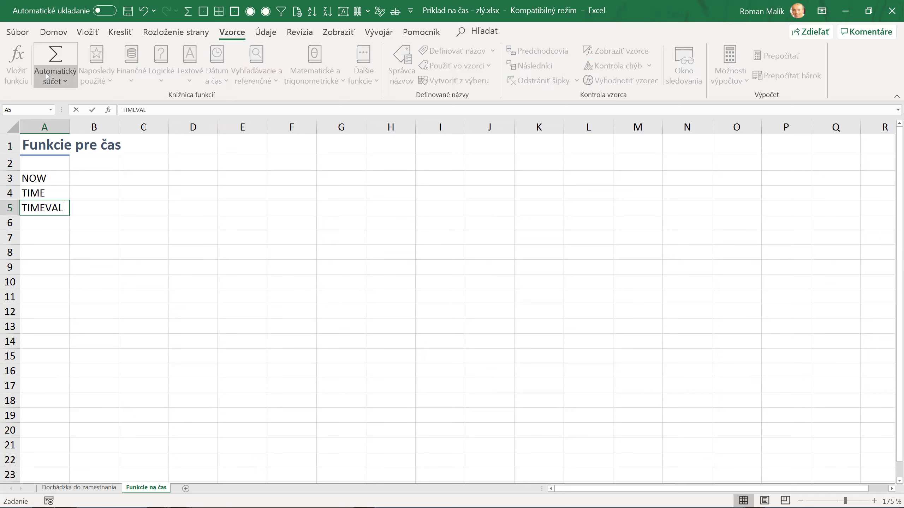
text(UE)
key(Return)
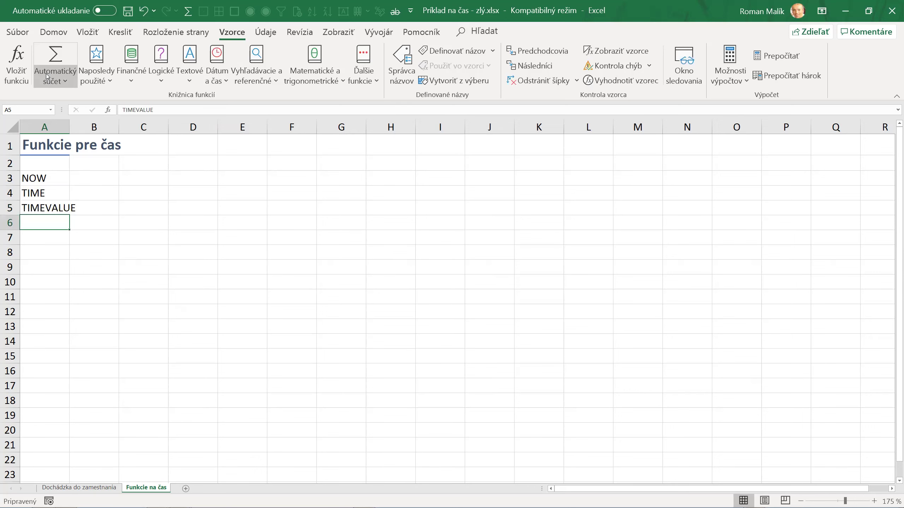
text(SECOND)
key(Return)
- Add MINUTE in A7 and HOUR in A8, fixing the mistyped HOUR
text(M)
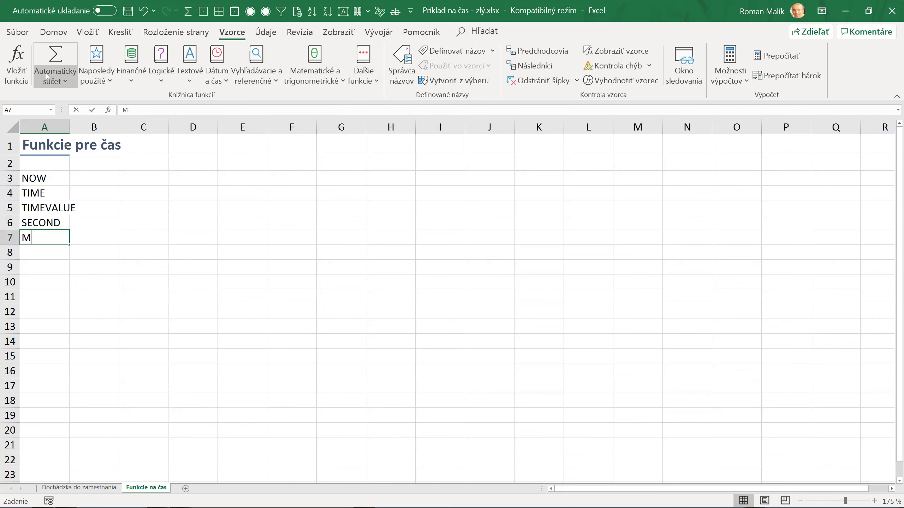
text(INUTE)
key(Return)
text(HORU)
text(UR)
key(BackSpace)
key(BackSpace)
text(R)
key(BackSpace)
text(U)
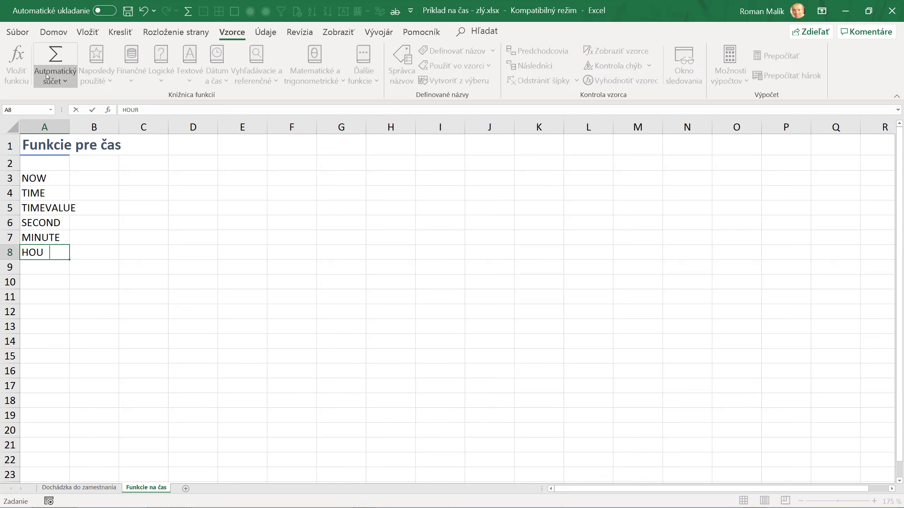
text(R)
key(ctrl+Return)
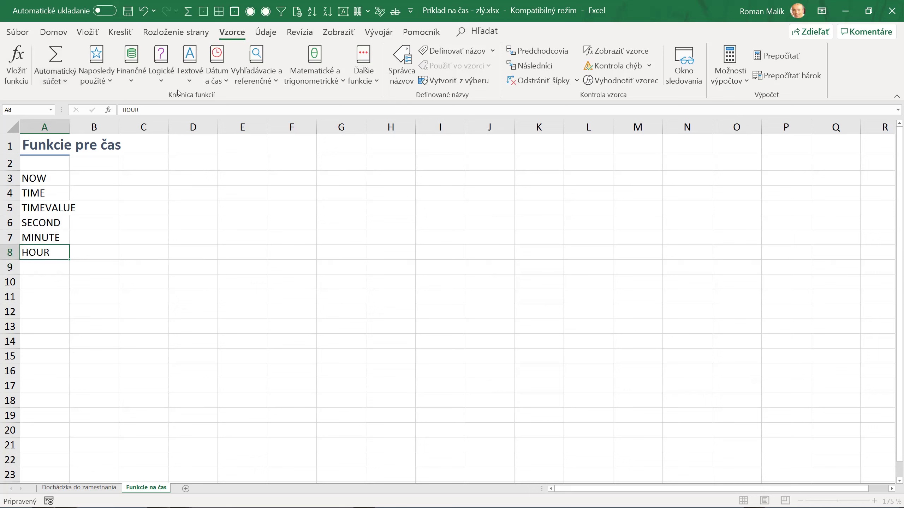
- Look through the Dátum a čas function list again and close it
click(218, 73)
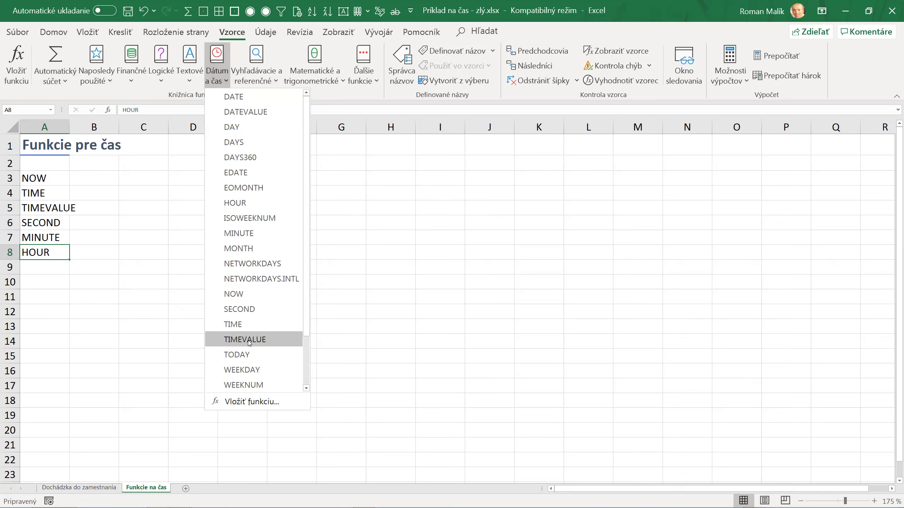
scroll(251, 355, down, 2)
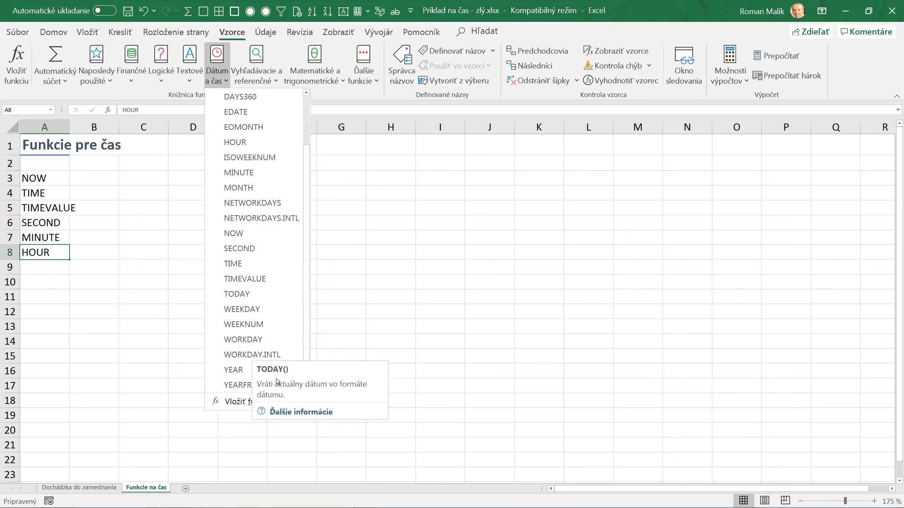
scroll(263, 313, up, 2)
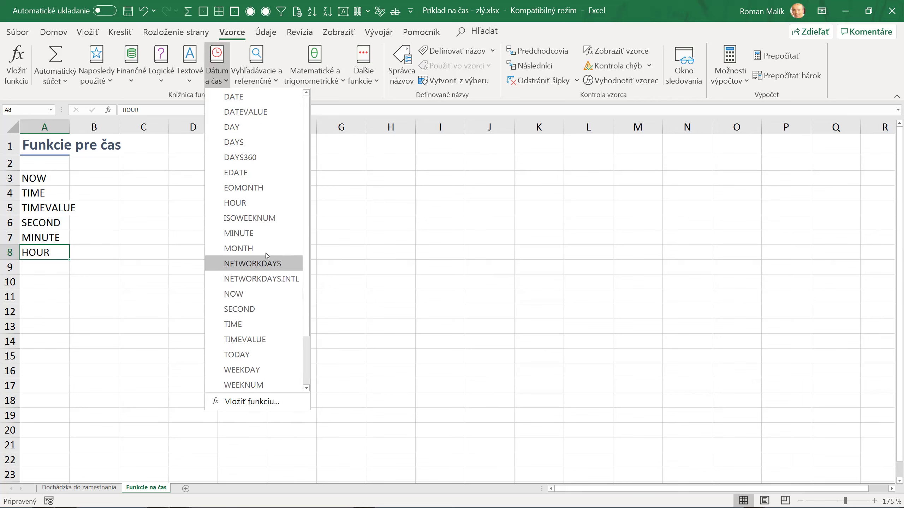
click(408, 206)
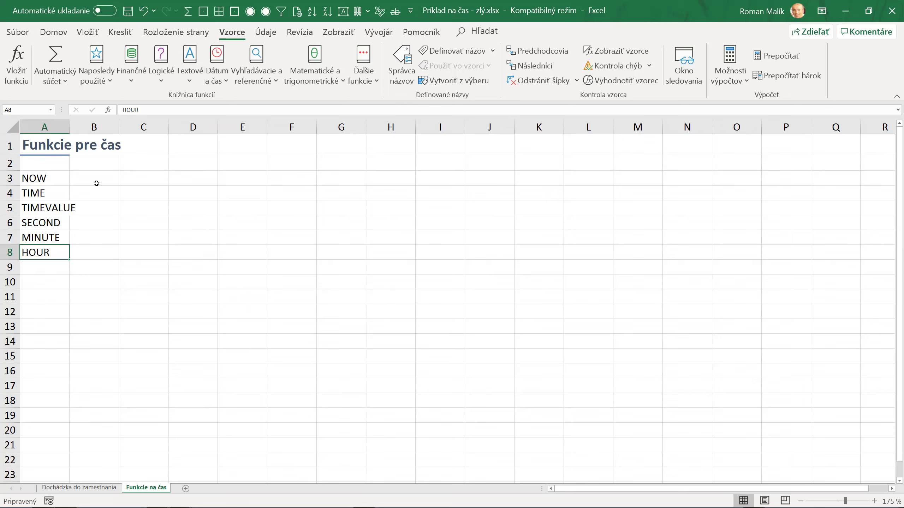
- Narrow column A to the function names and enter =NOW() in B3, showing 15.10.2024 16:26
double_click(69, 128)
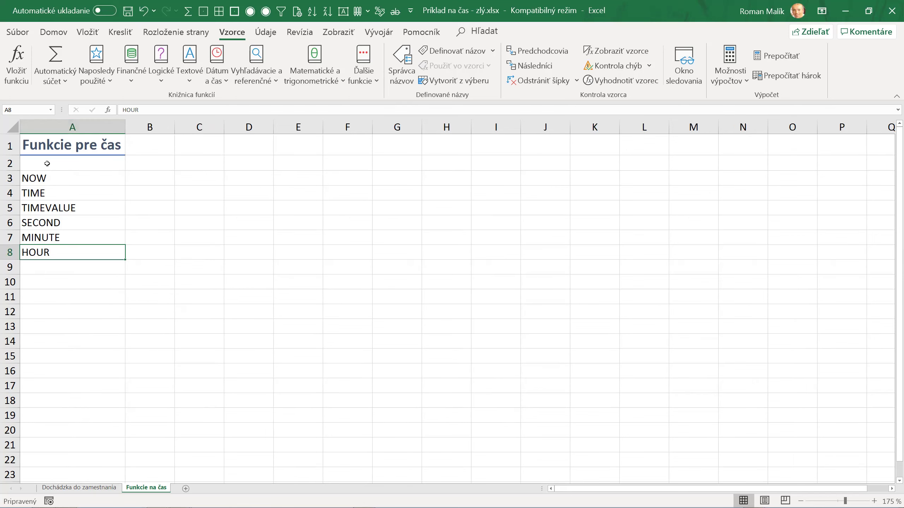
drag(126, 127, 85, 126)
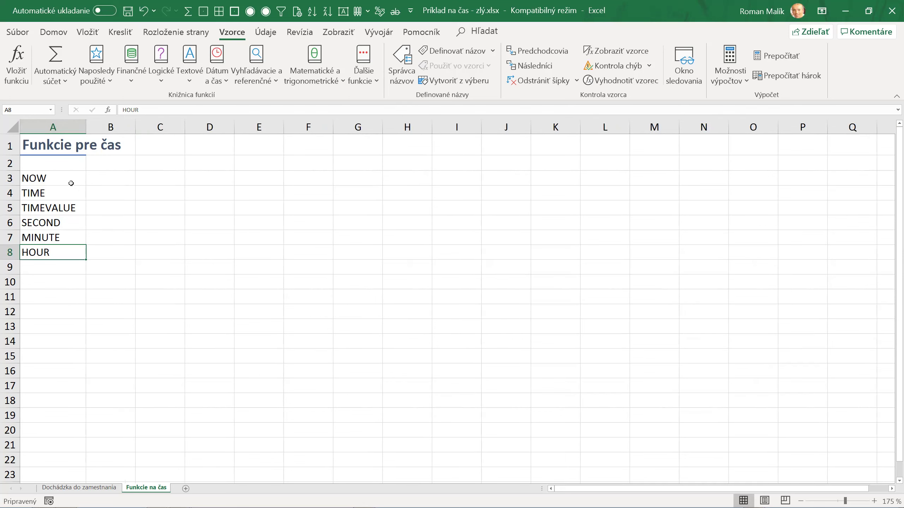
drag(66, 181, 104, 177)
click(104, 177)
text(=)
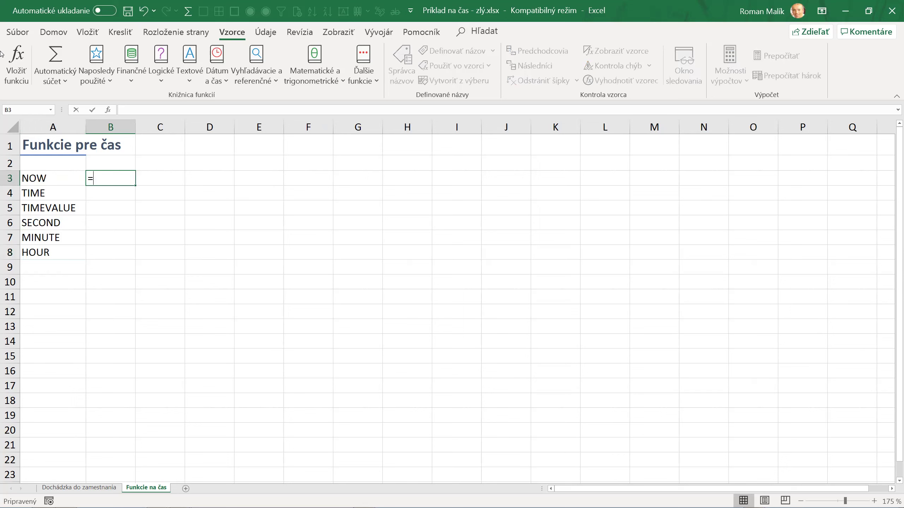
text(NOW)
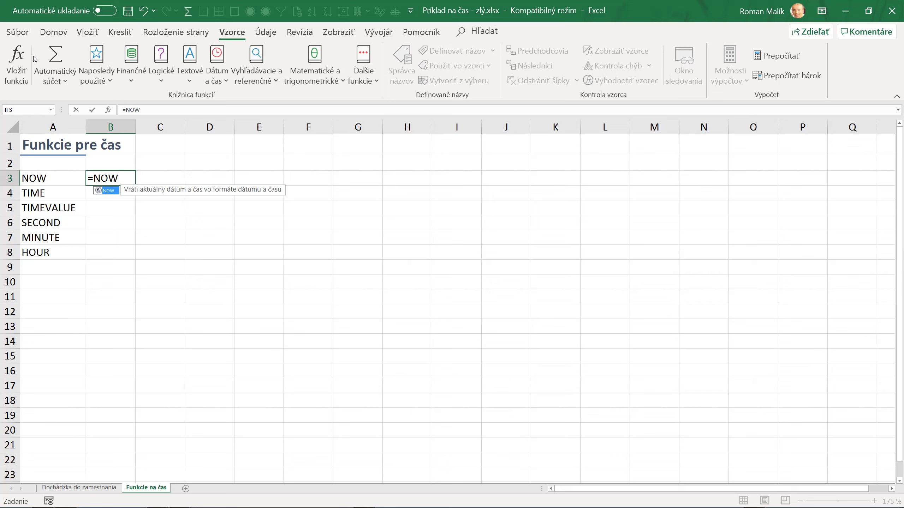
text(())
key(Return)
key(Up)
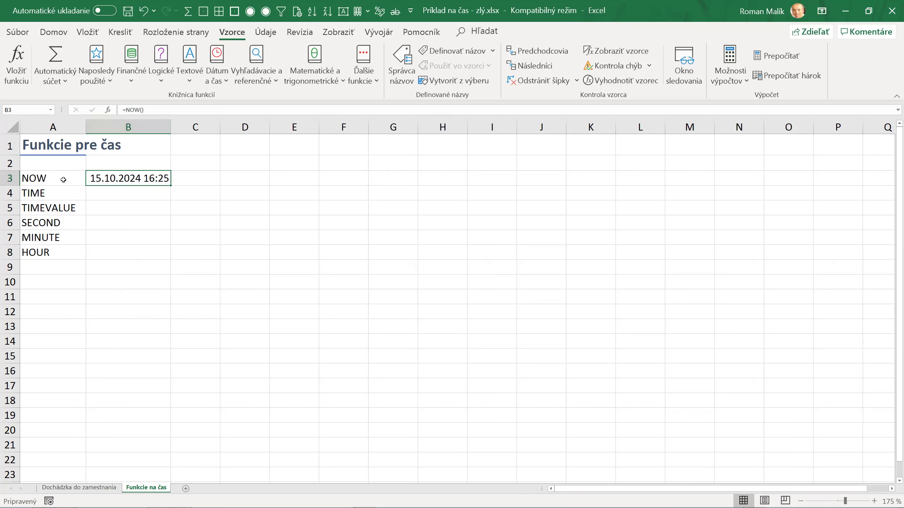
- Change the A3 label to NOW() and move to B4 beside TIME
click(44, 178)
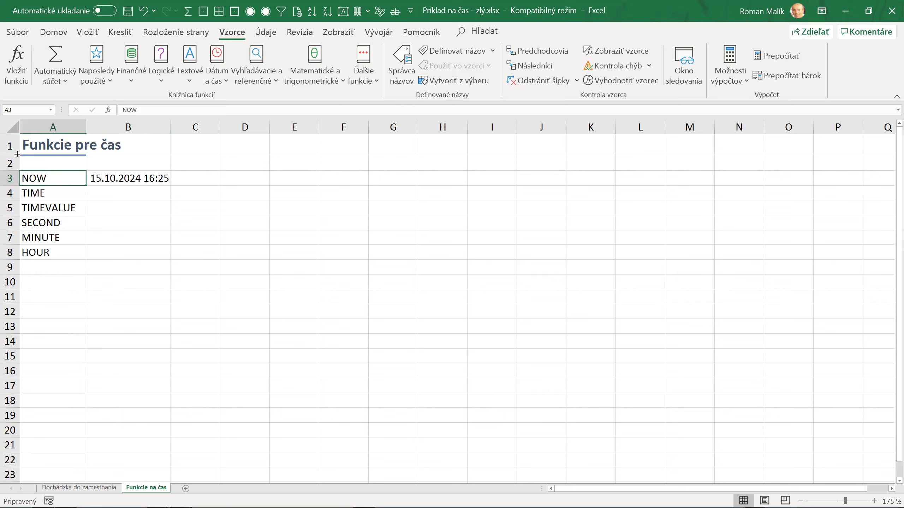
key(F2)
text(())
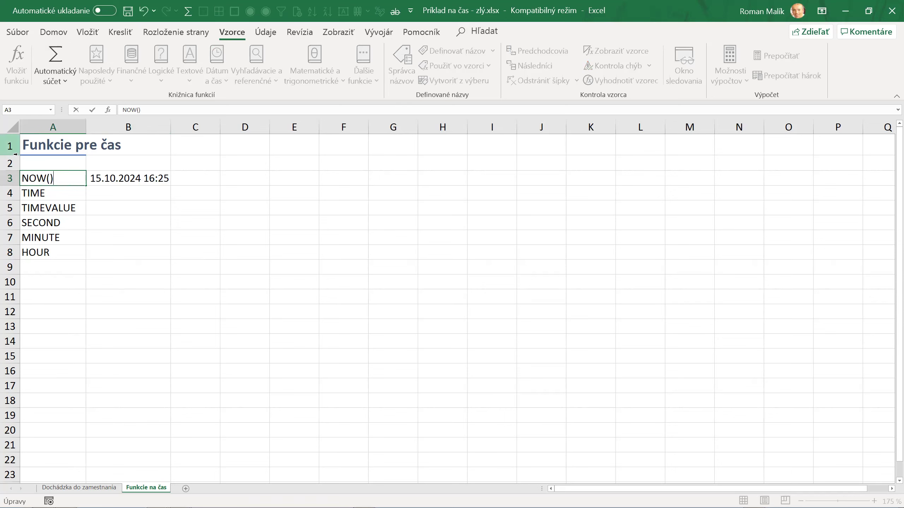
key(Return)
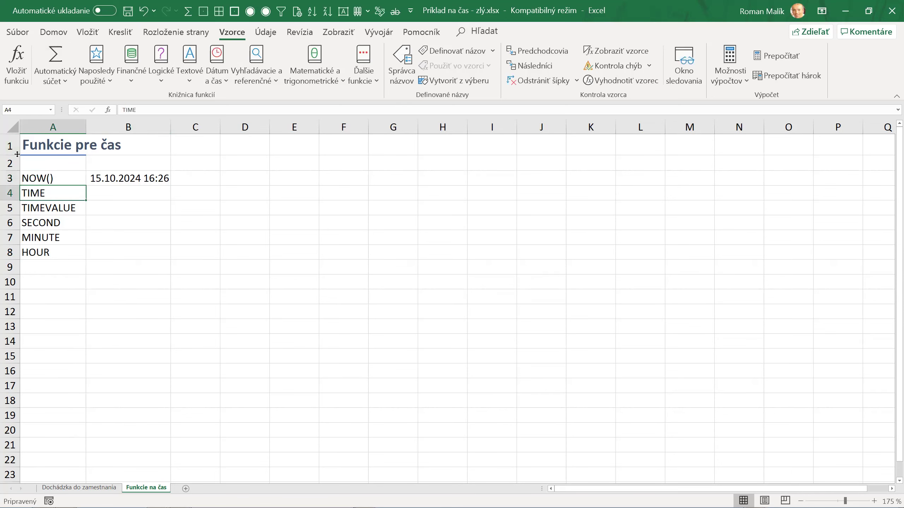
key(Up)
key(Down)
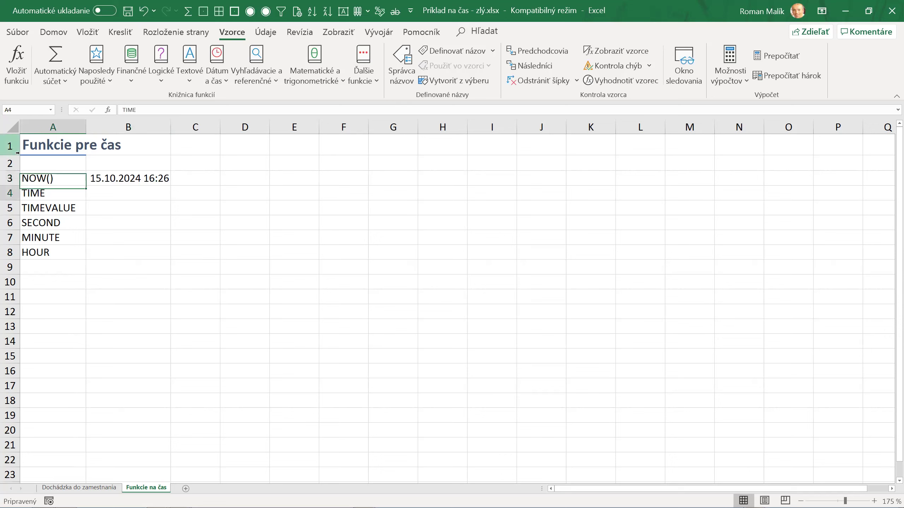
key(Right)
- Drop the unfinished TIME formula and enter 16, 26 and 30 in C4:E4
text(=)
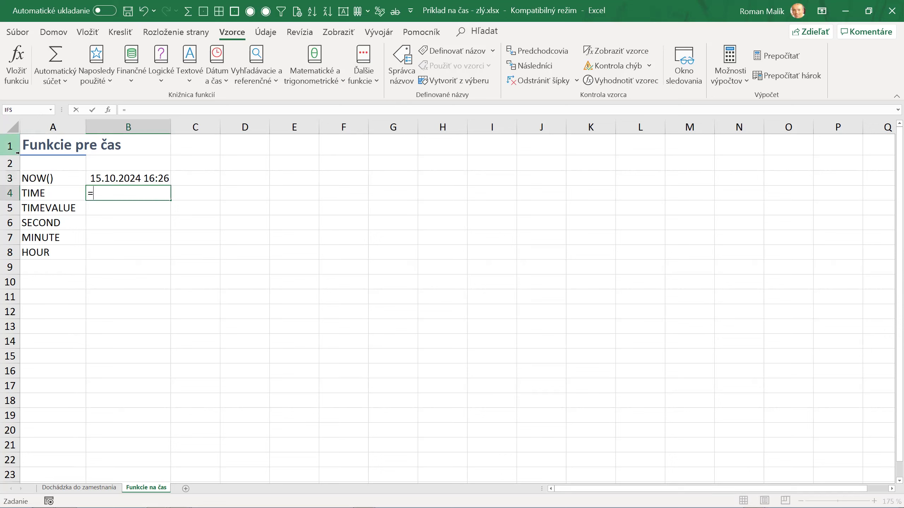
text(TIME)
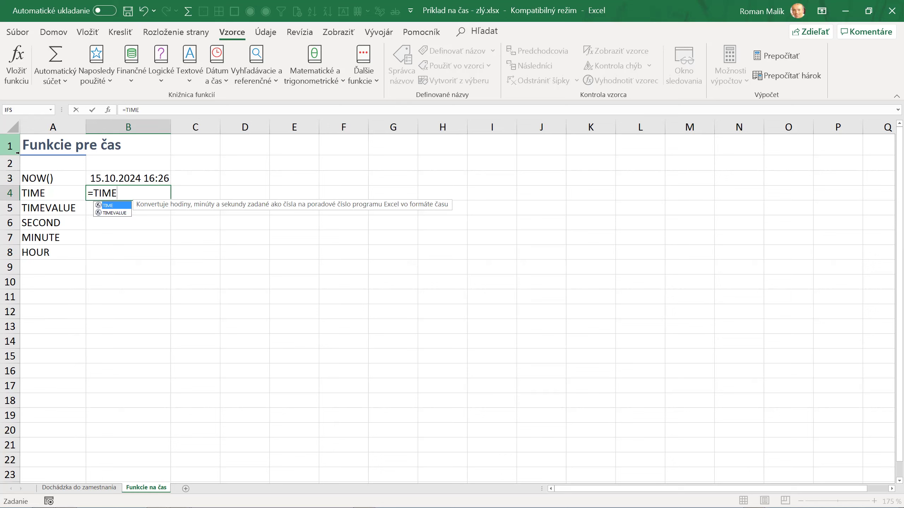
key(Escape)
key(Right)
key(Left)
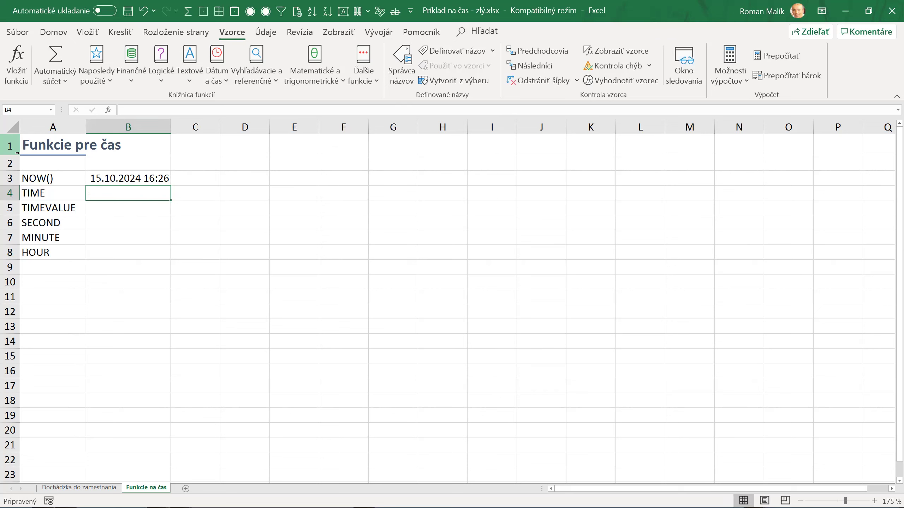
key(Right)
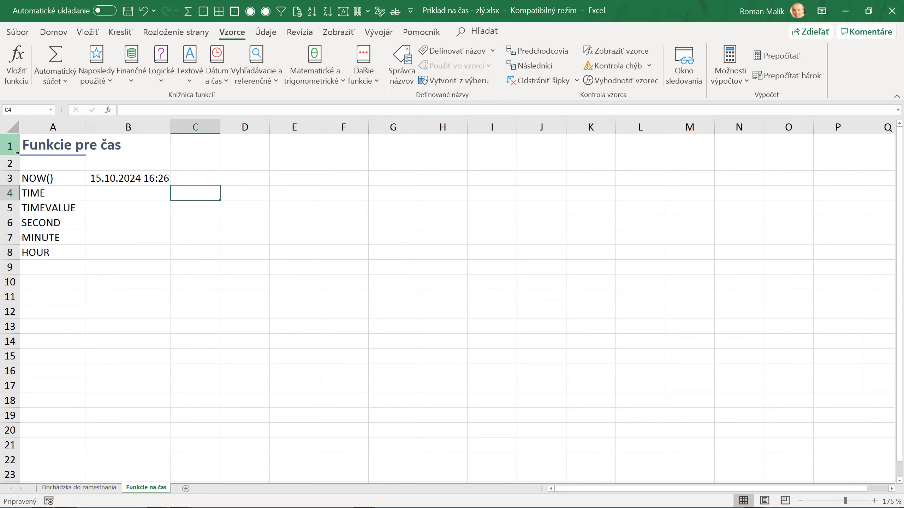
text(16)
key(Tab)
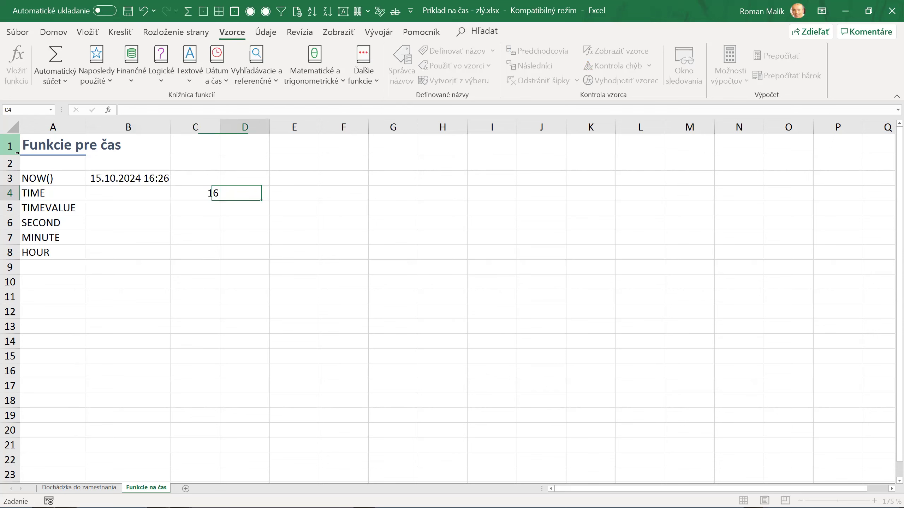
text(26)
key(Tab)
text(30)
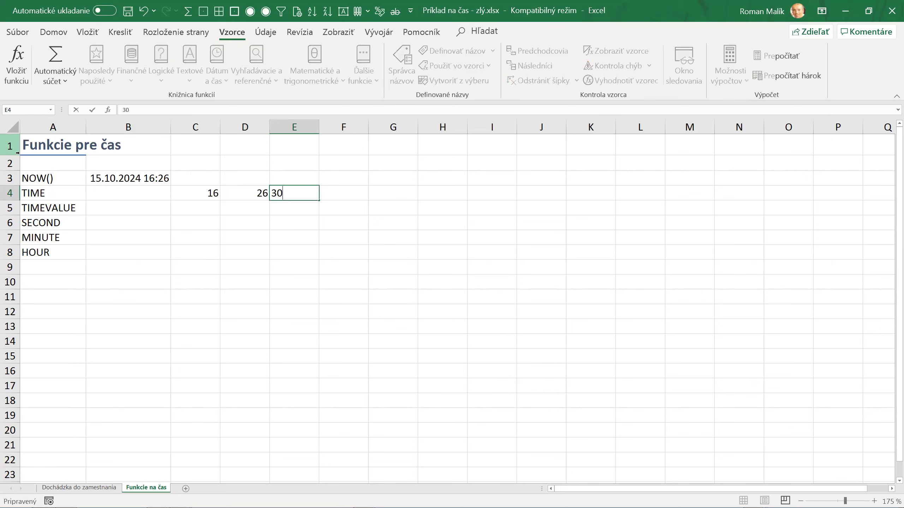
key(Return)
- Type the headers Hod., Min. and Sek. into C3:E3
key(Up)
key(Up)
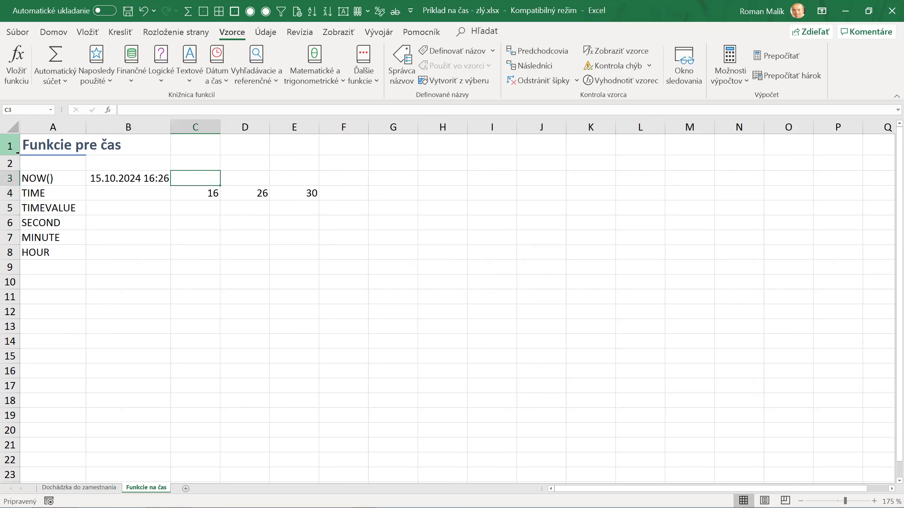
text(HOD.)
key(Tab)
key(Escape)
key(Left)
text(Hd)
key(BackSpace)
text(od.)
key(Tab)
text(M)
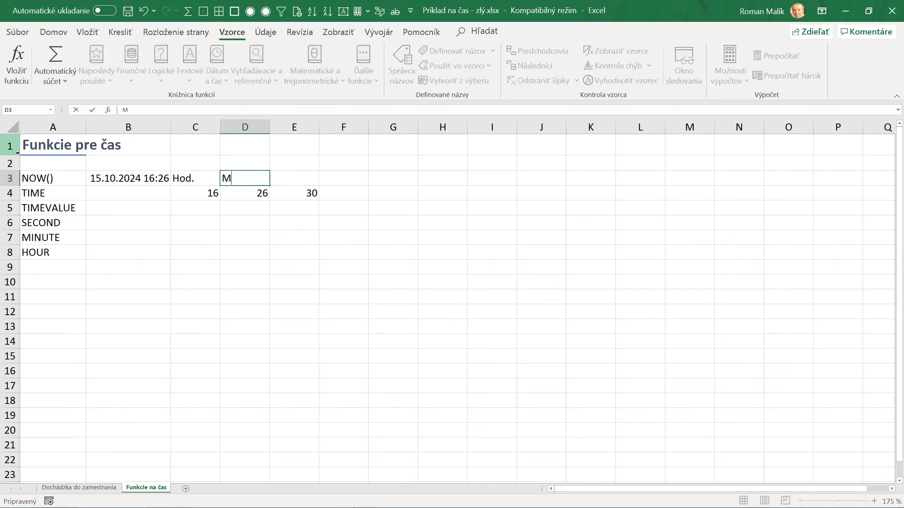
text(in.)
key(Tab)
text(Sek.)
key(Return)
- Right-align the Hod., Min., Sek. headers
key(Up)
key(shift+Right)
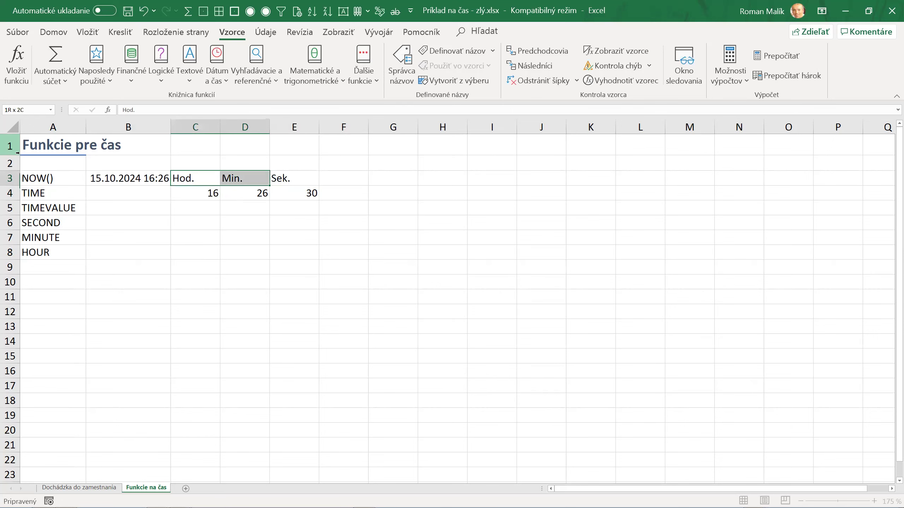
key(shift+Right)
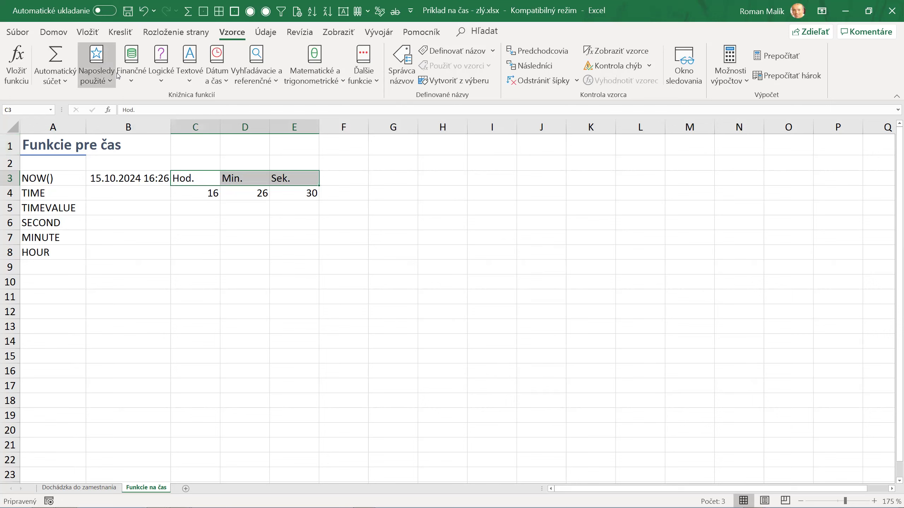
click(61, 33)
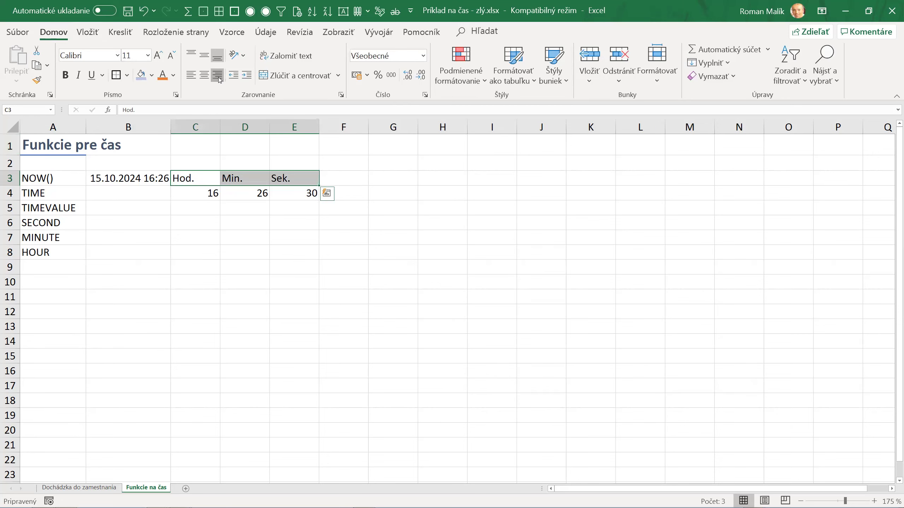
click(217, 75)
click(127, 194)
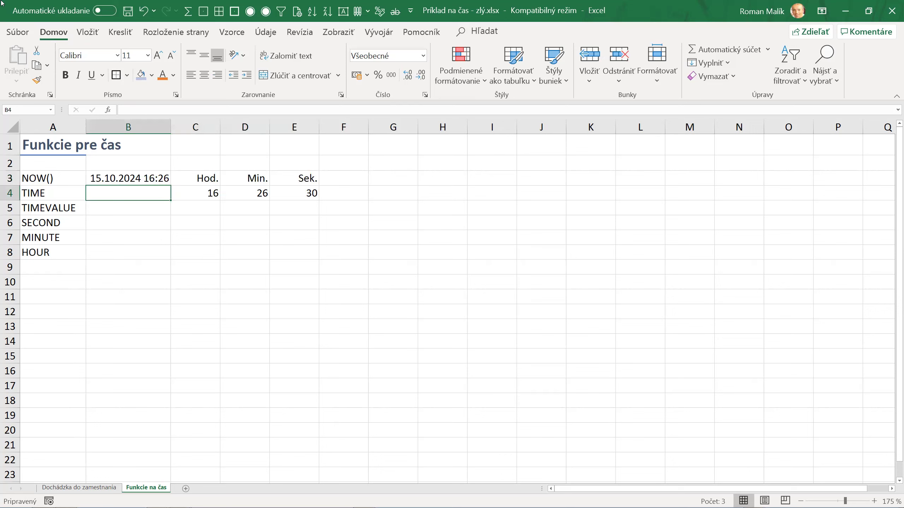
- Enter =TIME(C4;D4;E4) in B4 using the hour, minute and second cells
text(=)
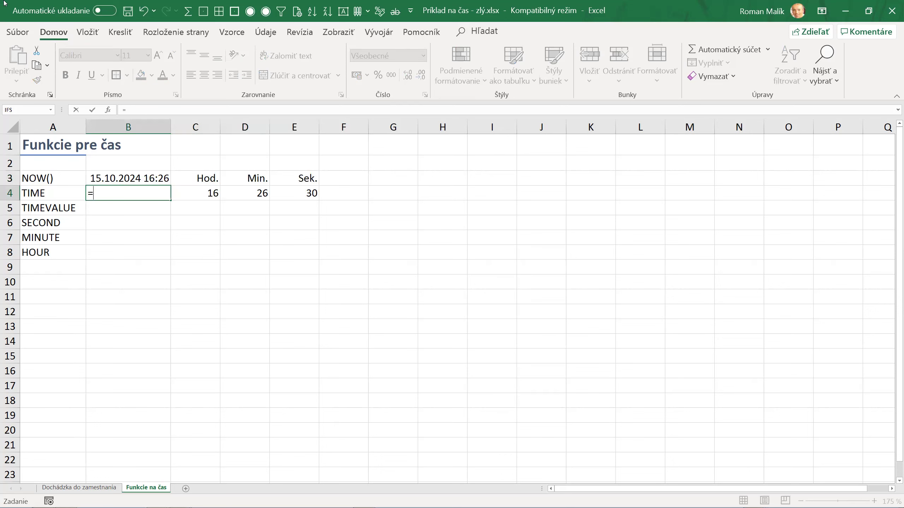
text(time()
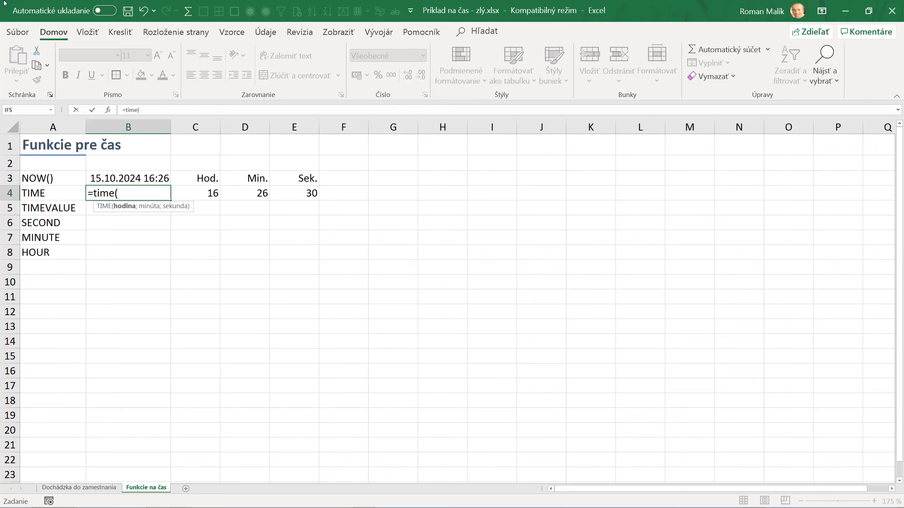
key(Right)
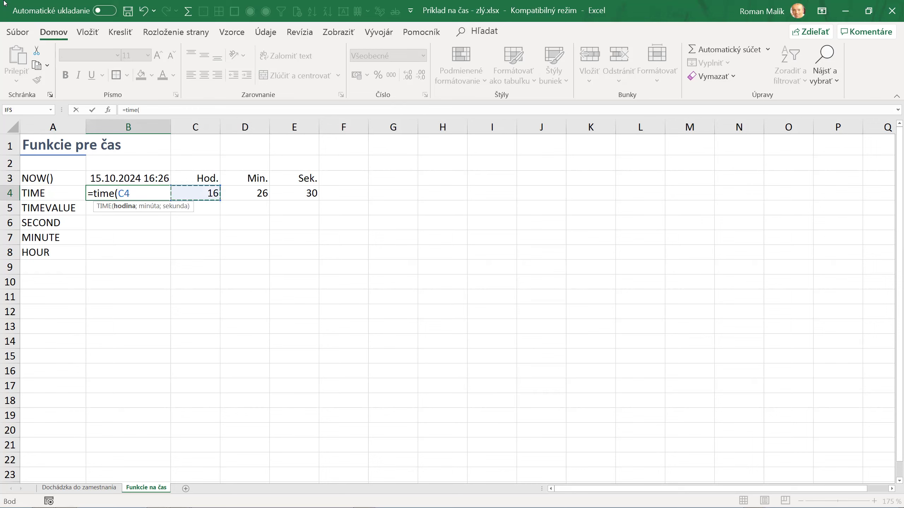
text(;)
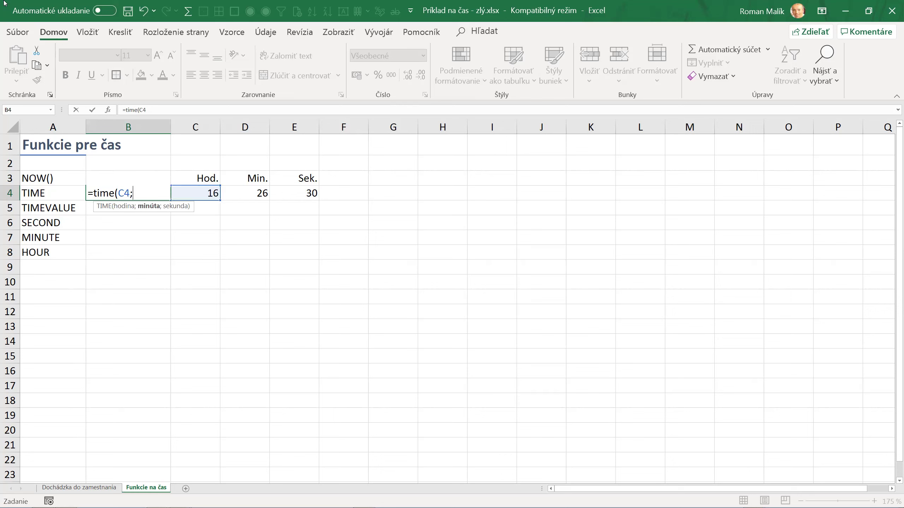
key(Right)
key(Right)
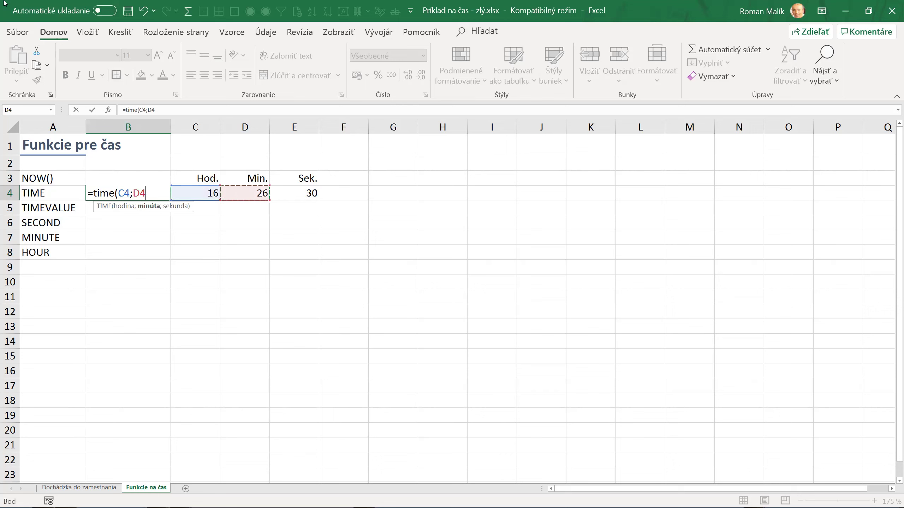
text(;)
key(Right)
key(Right)
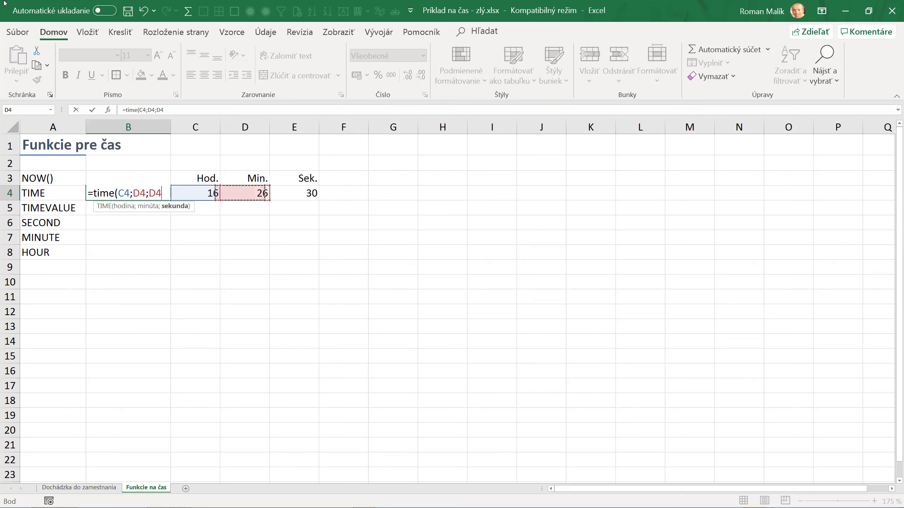
key(Right)
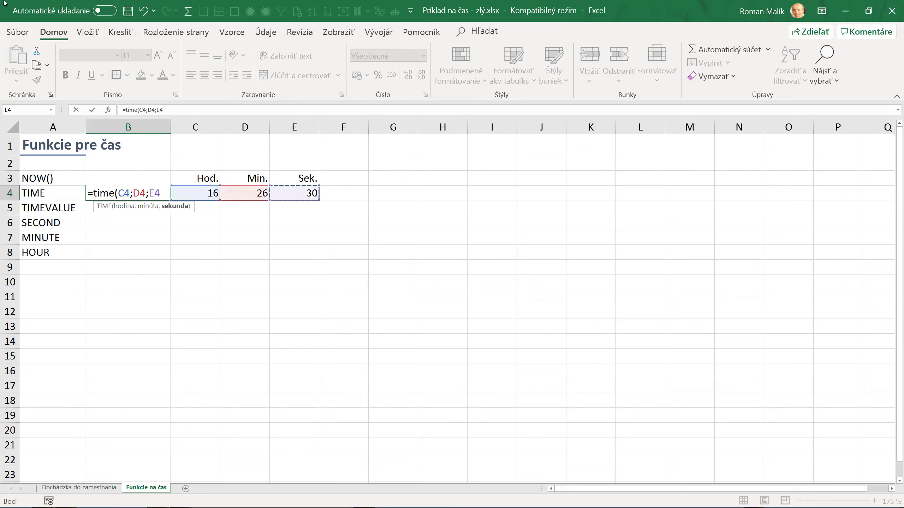
key(Return)
key(Up)
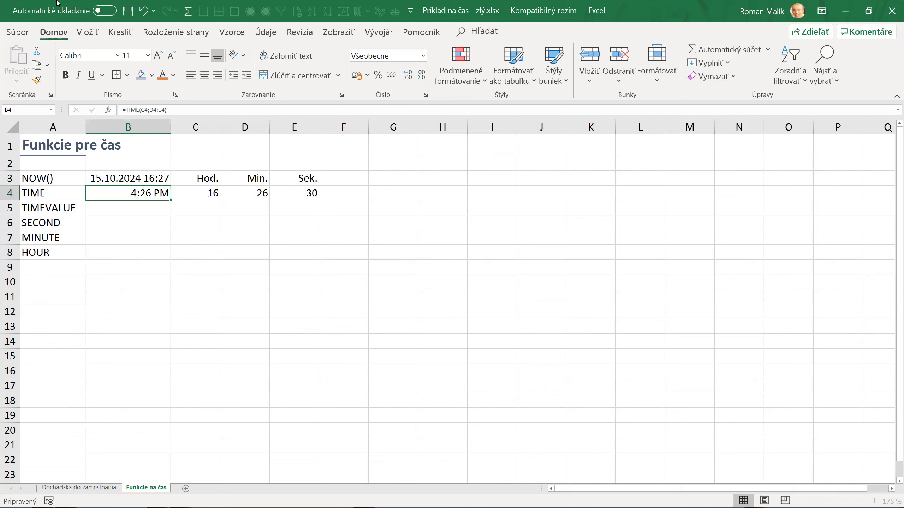
- Apply the custom hh:mm:ss number format so B4 shows 16:26:30
click(425, 95)
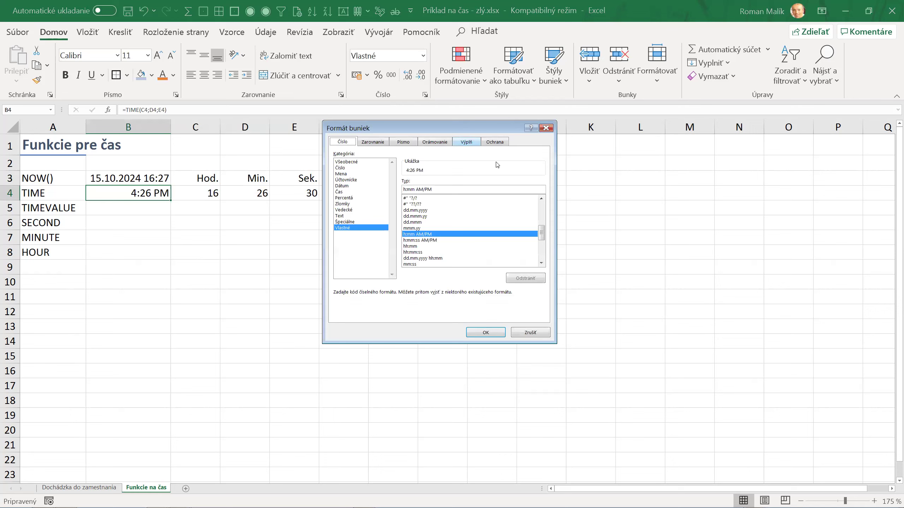
click(415, 249)
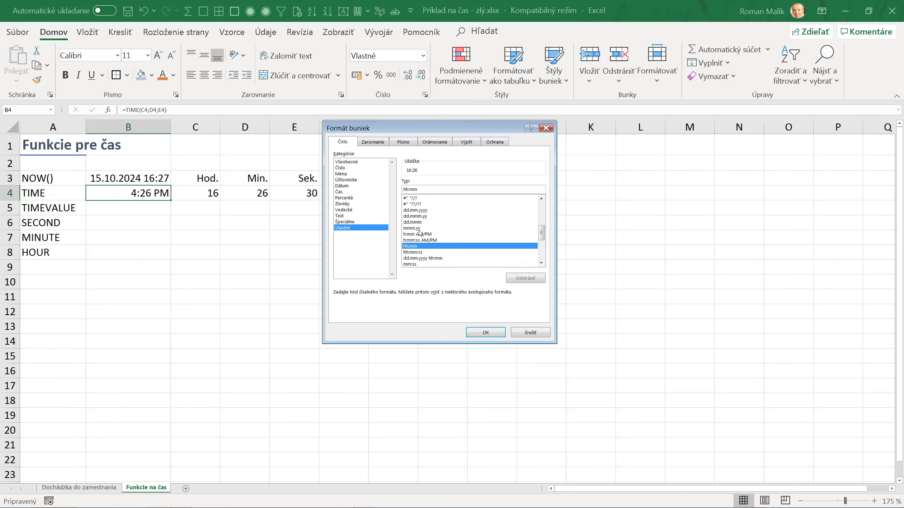
click(413, 252)
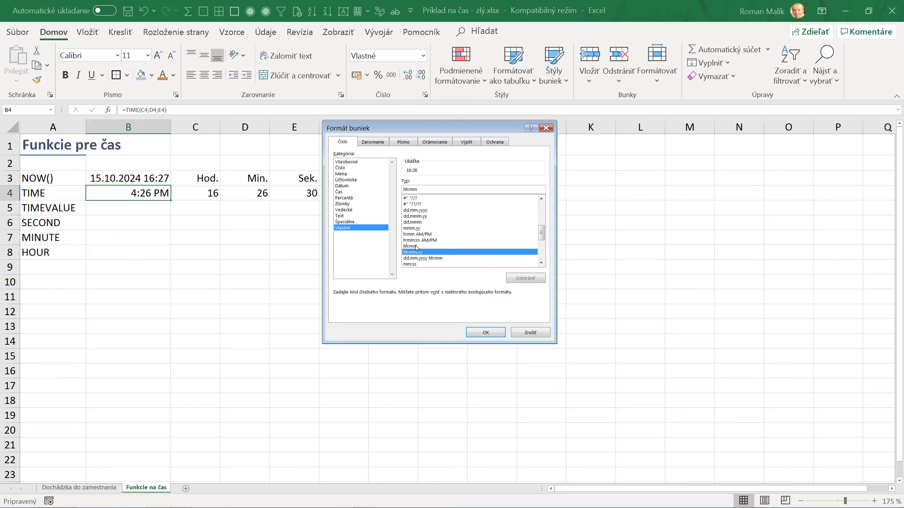
click(473, 332)
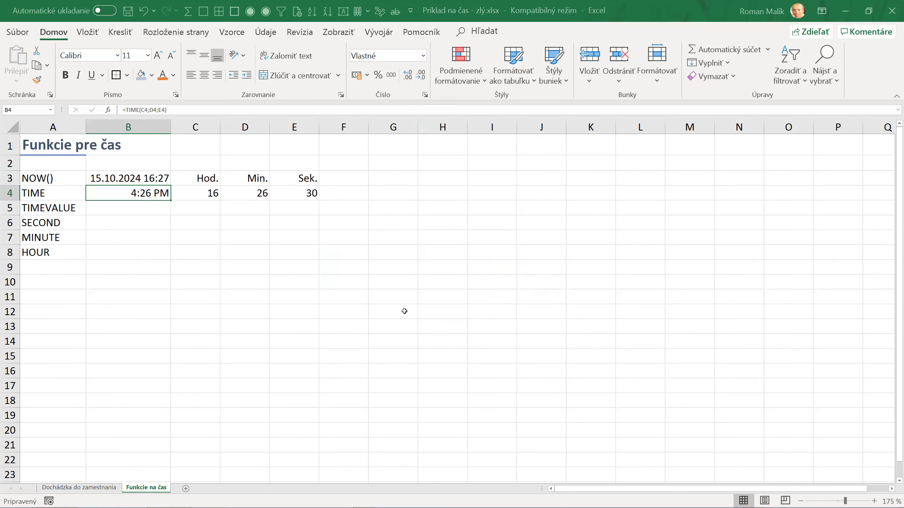
click(210, 193)
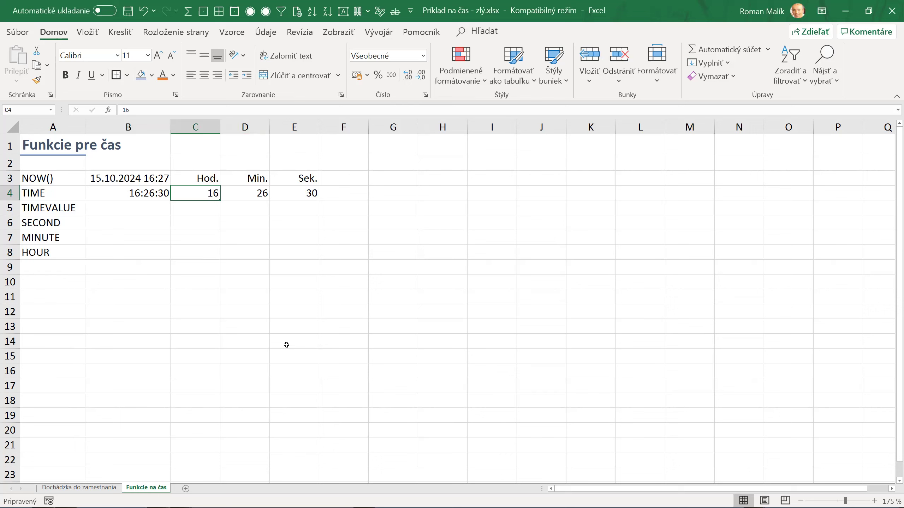
- Start a TIMEVALUE formula beside the TIMEVALUE label, then abandon it
click(41, 192)
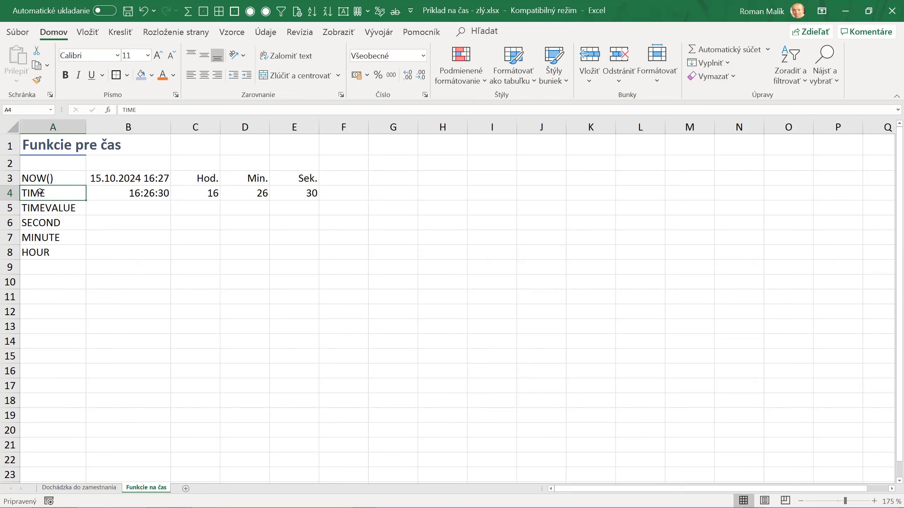
click(41, 207)
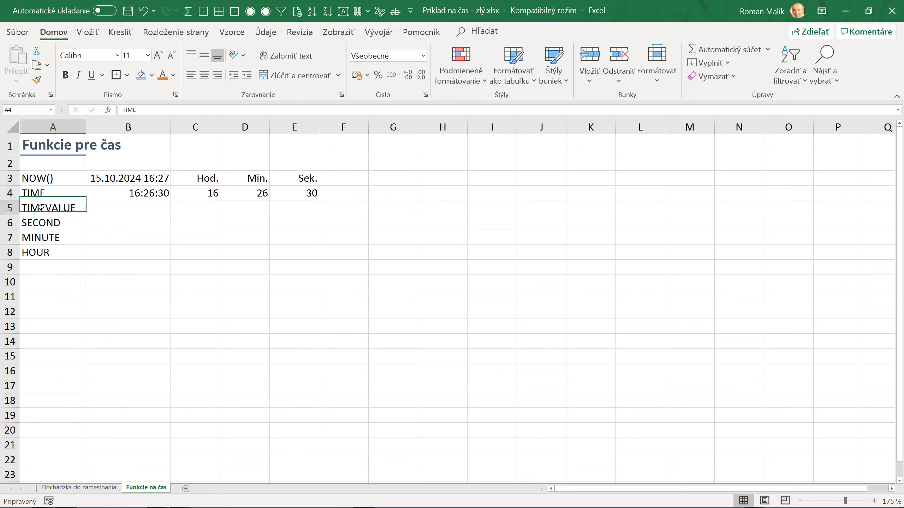
key(Right)
text(=)
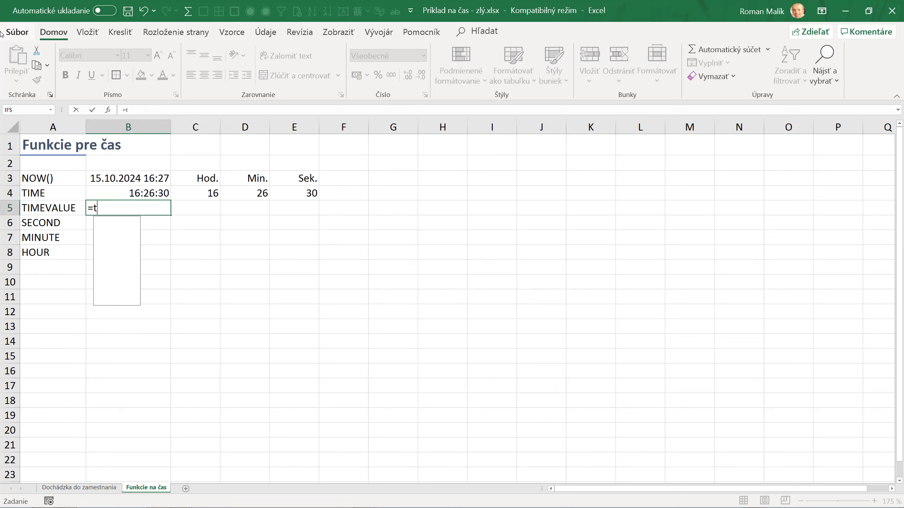
text(timeva)
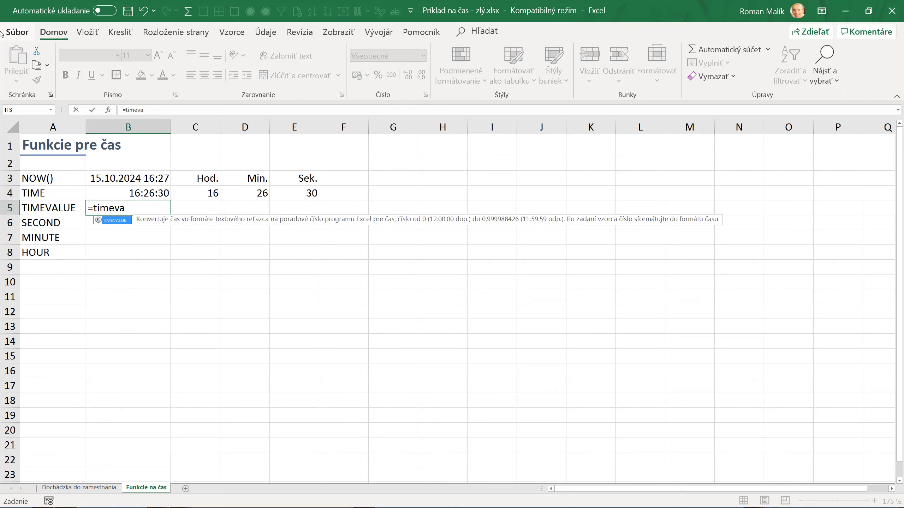
key(Tab)
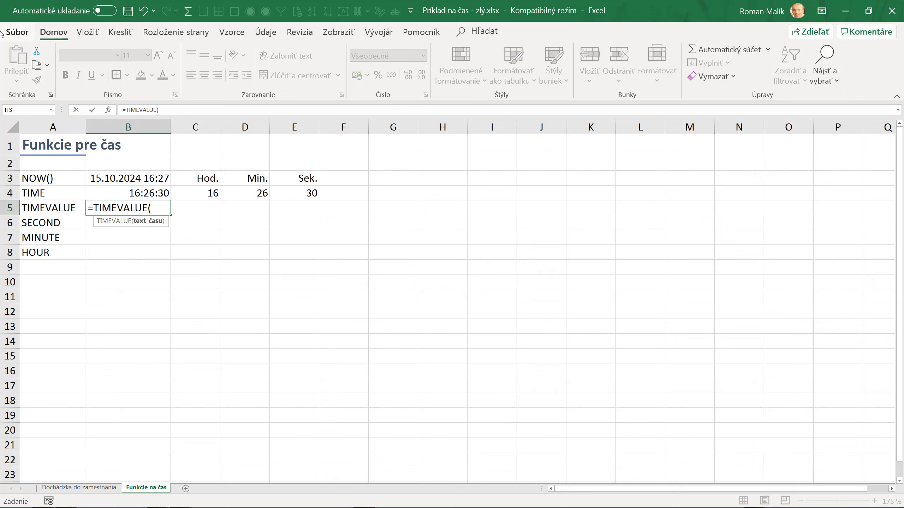
key(Escape)
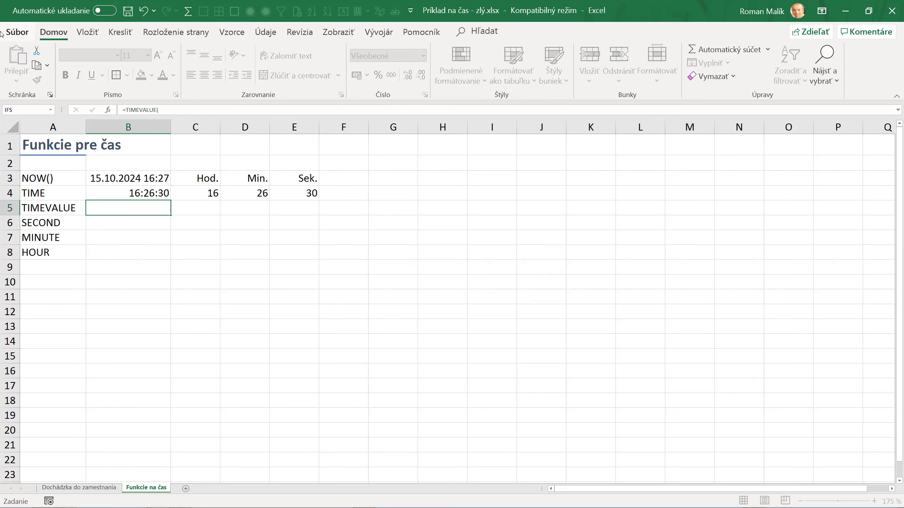
- Format C5 as Text and enter the time 16:26 into it
click(209, 208)
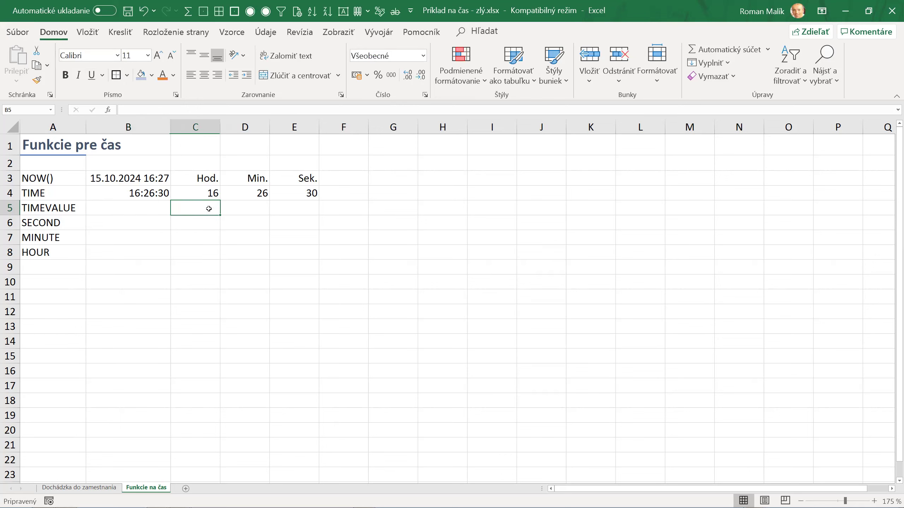
click(423, 56)
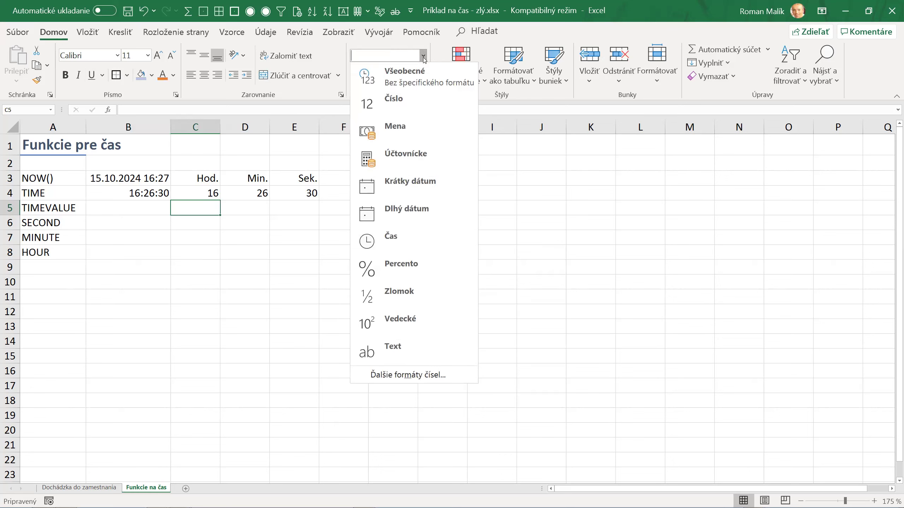
click(395, 353)
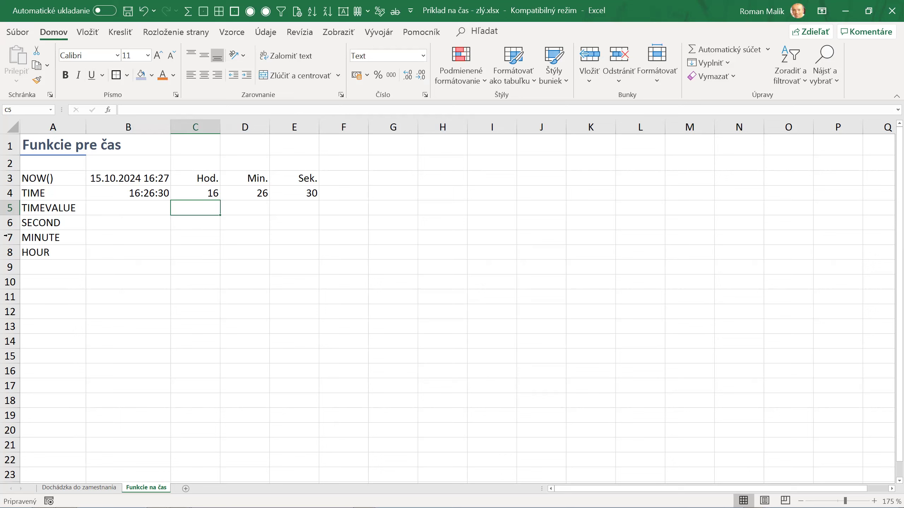
text(16:)
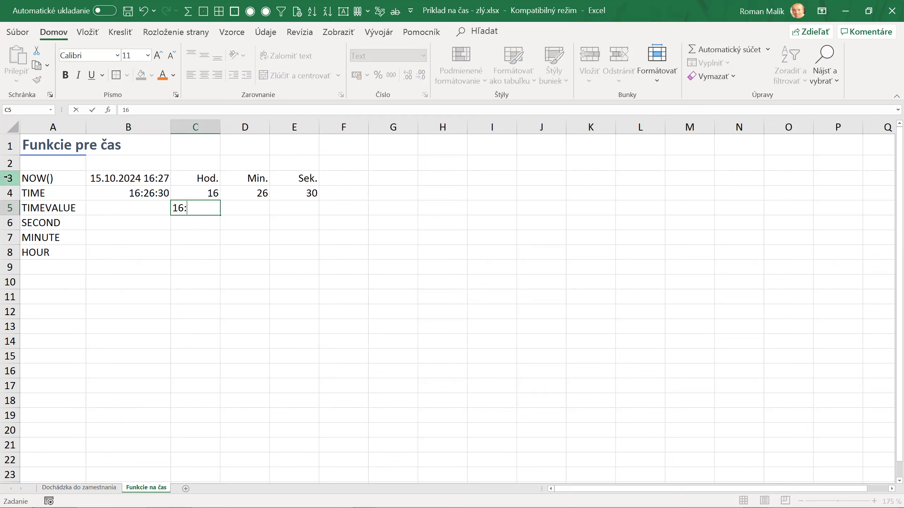
text(29)
key(BackSpace)
text(6)
key(Return)
key(Up)
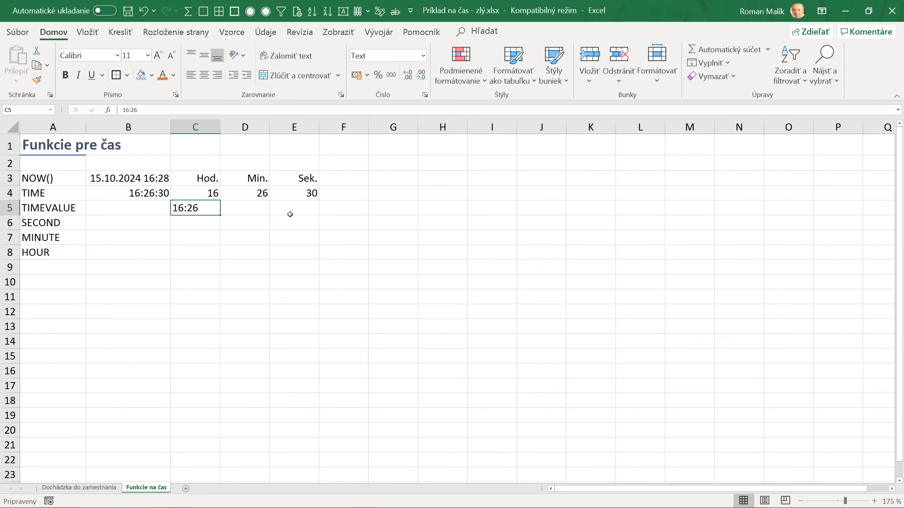
click(121, 208)
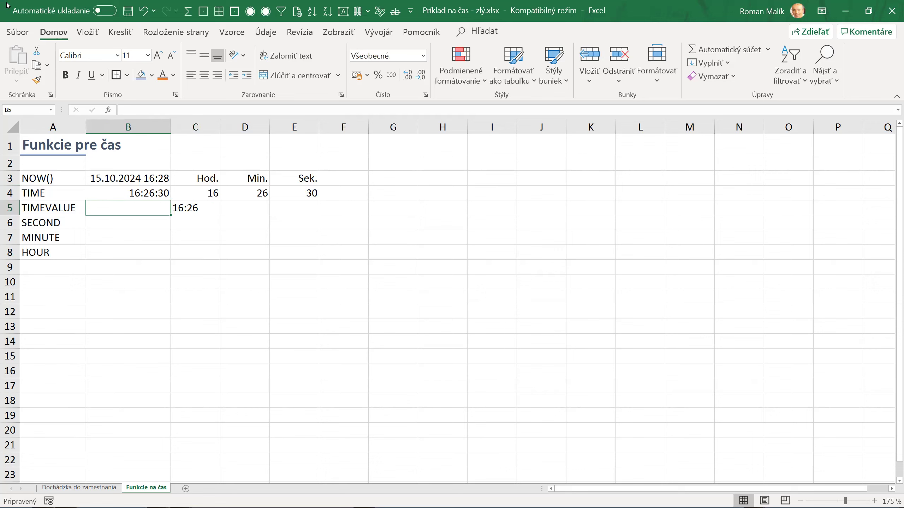
- Enter =TIMEVALUE(C5) in B5 to convert the text time in C5
text(=timev)
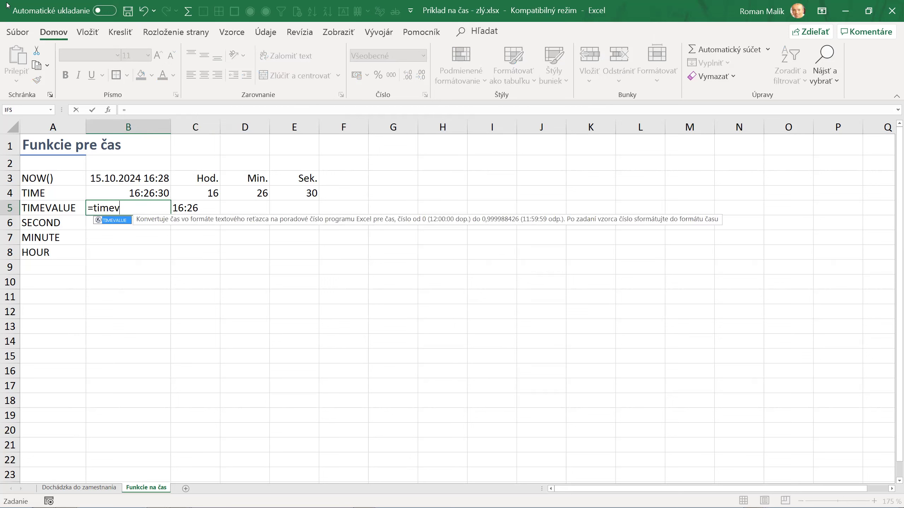
key(Tab)
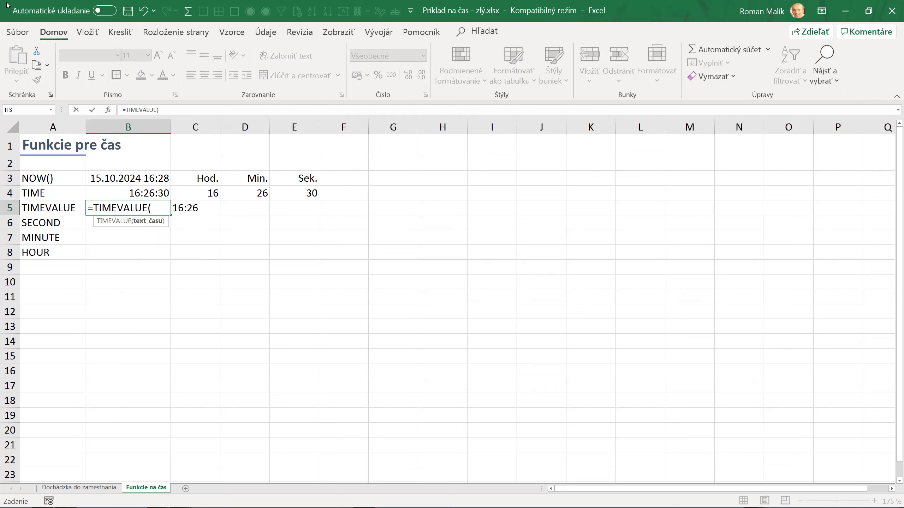
key(Right)
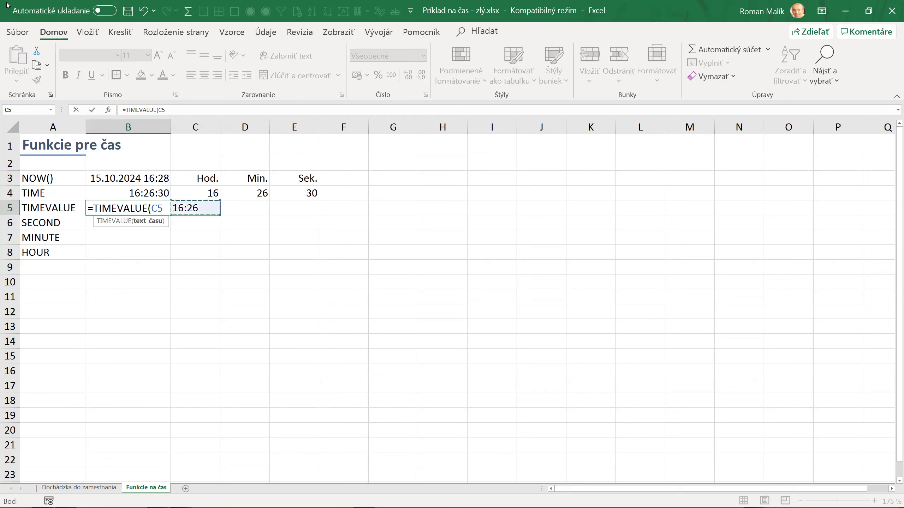
key(Return)
key(Up)
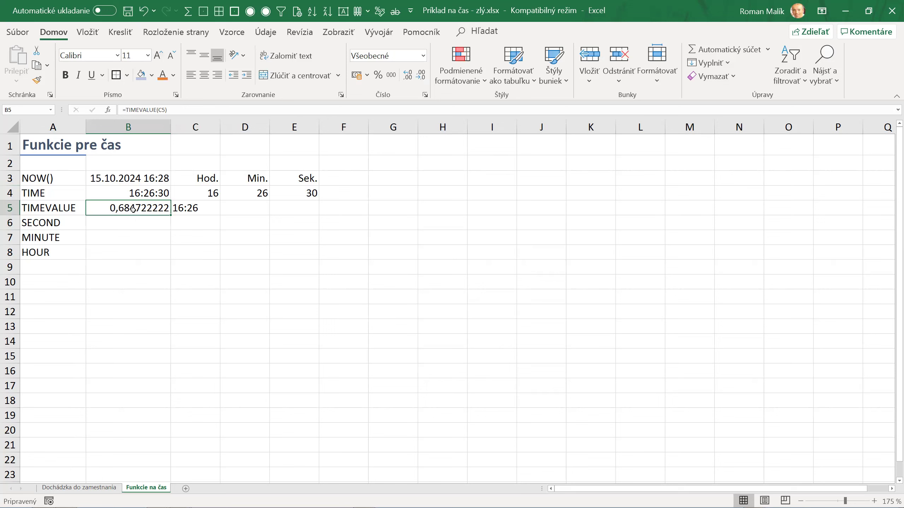
- Give B5 the custom hh:mm number format so it shows 16:26
click(424, 95)
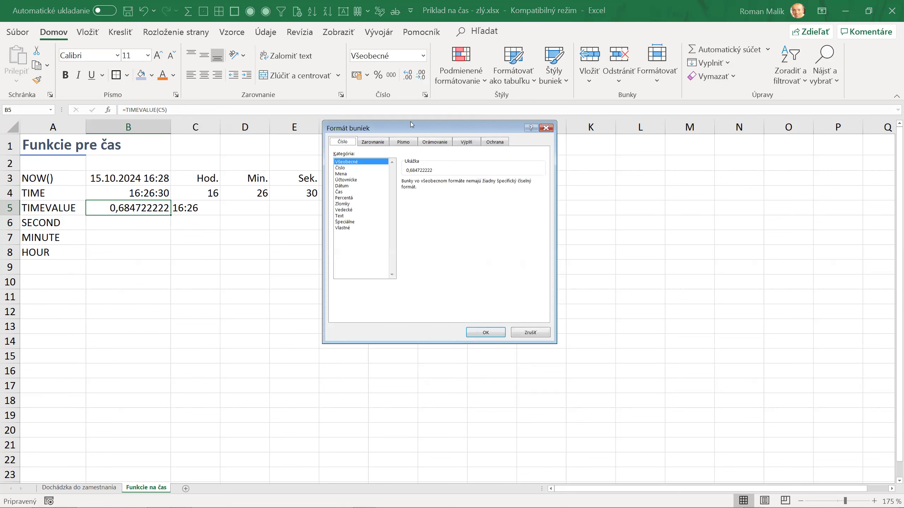
click(340, 228)
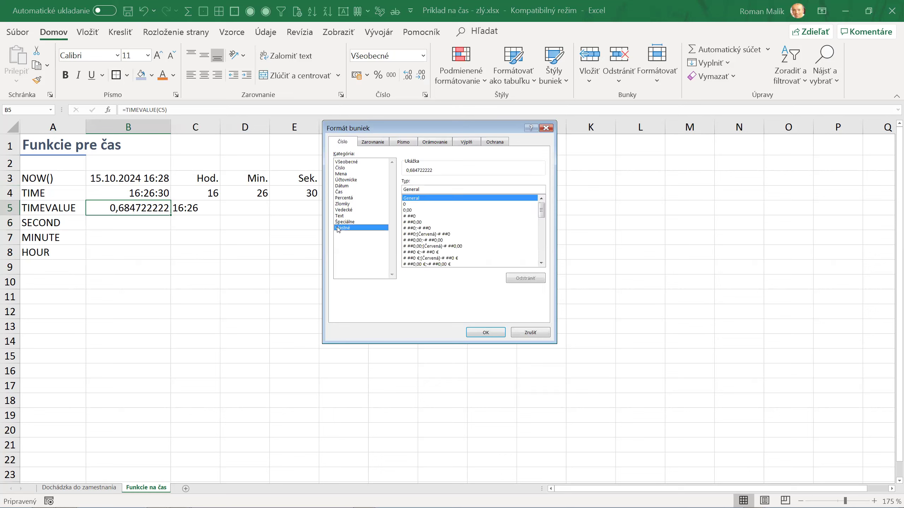
click(541, 252)
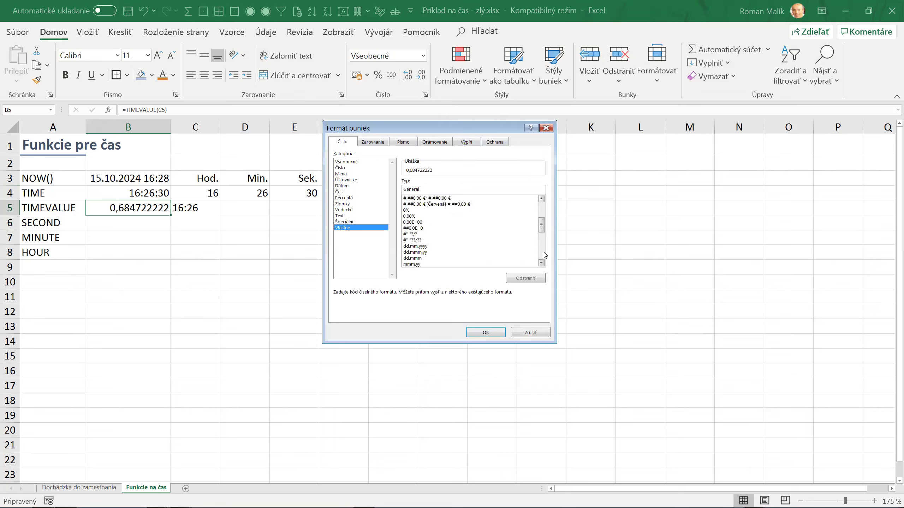
click(544, 255)
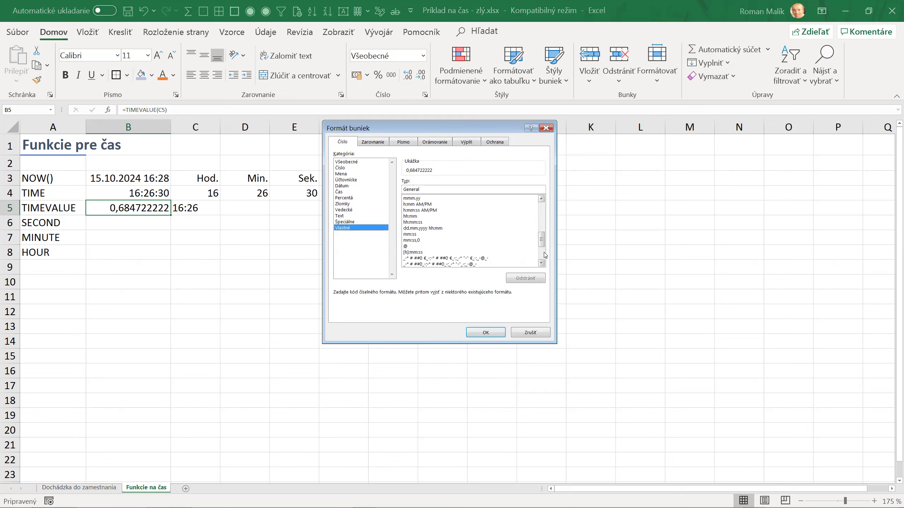
click(417, 216)
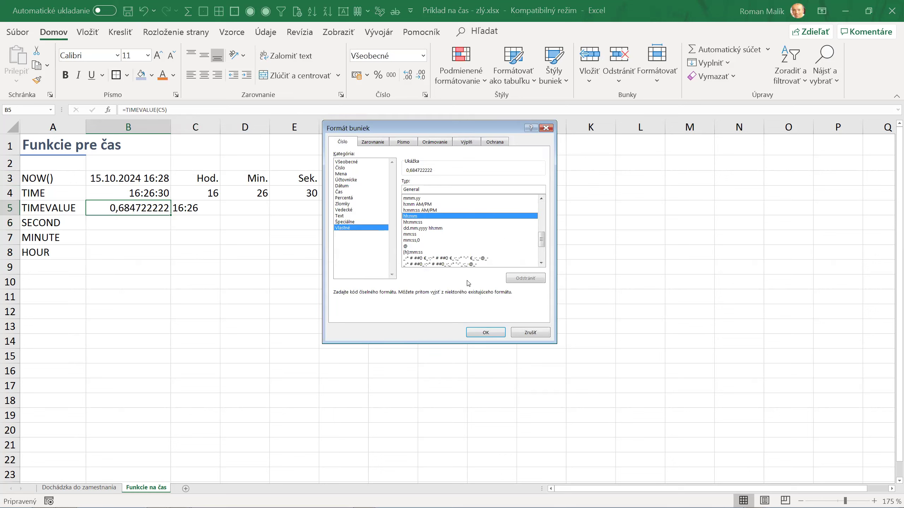
click(485, 332)
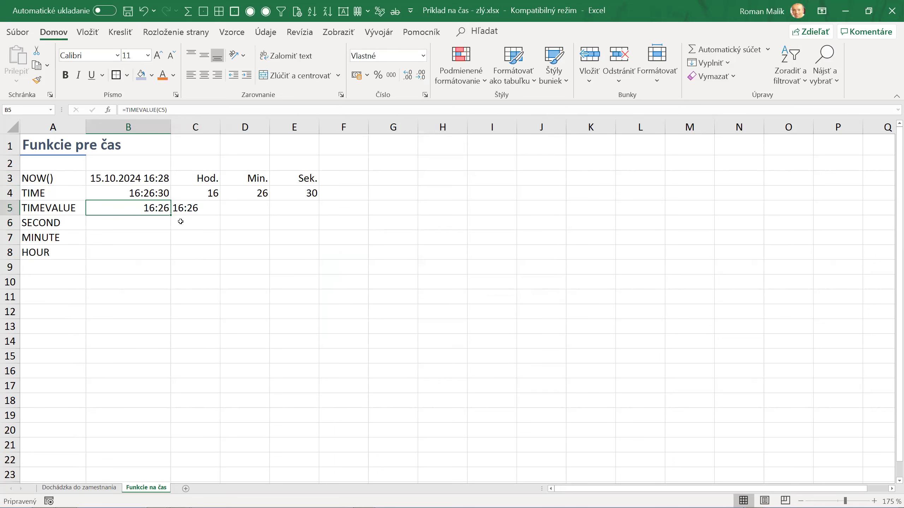
click(188, 212)
click(158, 205)
click(156, 224)
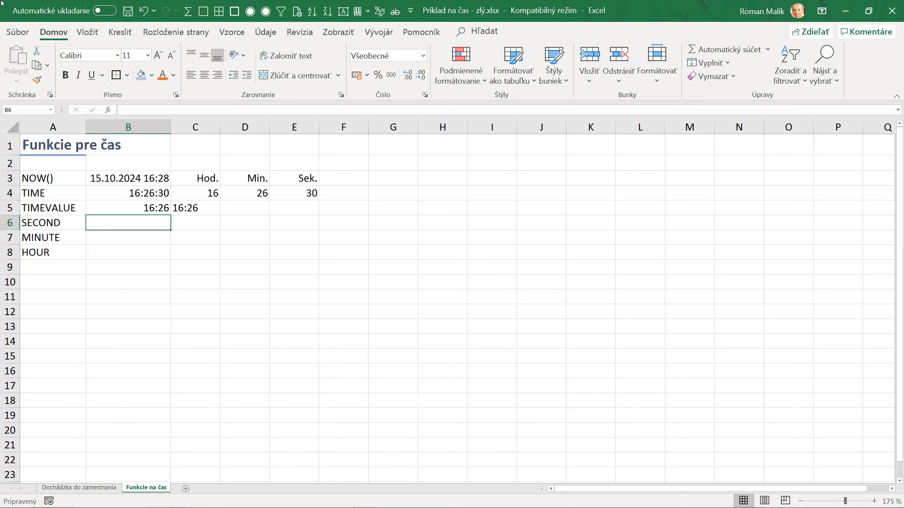
- Enter =SECOND(NOW()) in B6 and =MINUTE(NOW()) in B7, showing 11 and 29
text(=sec)
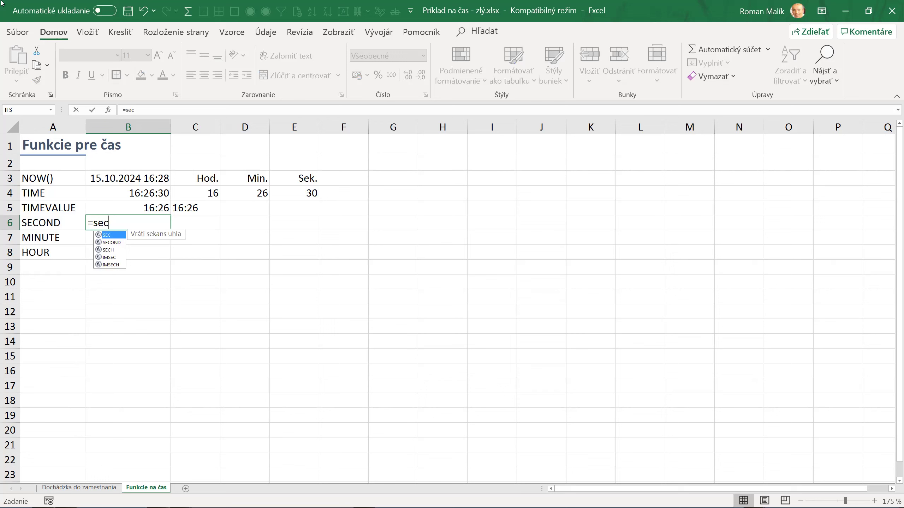
text(o)
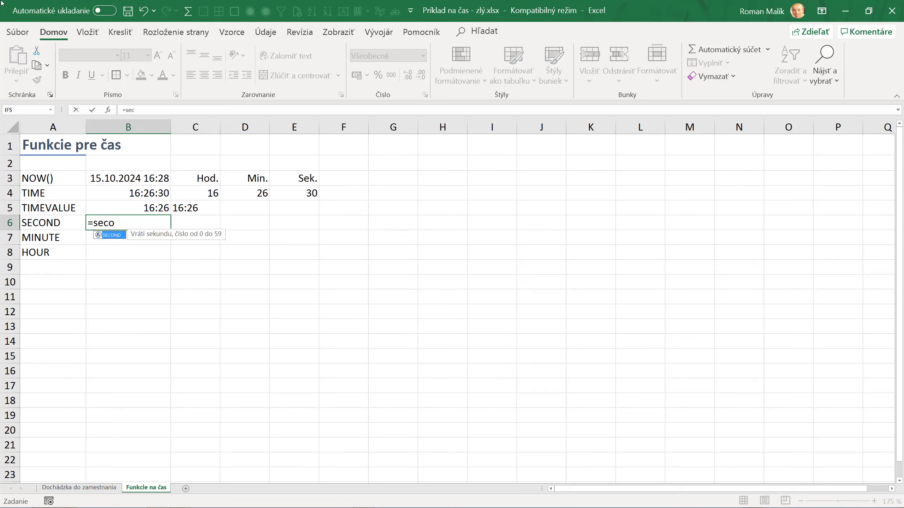
key(Tab)
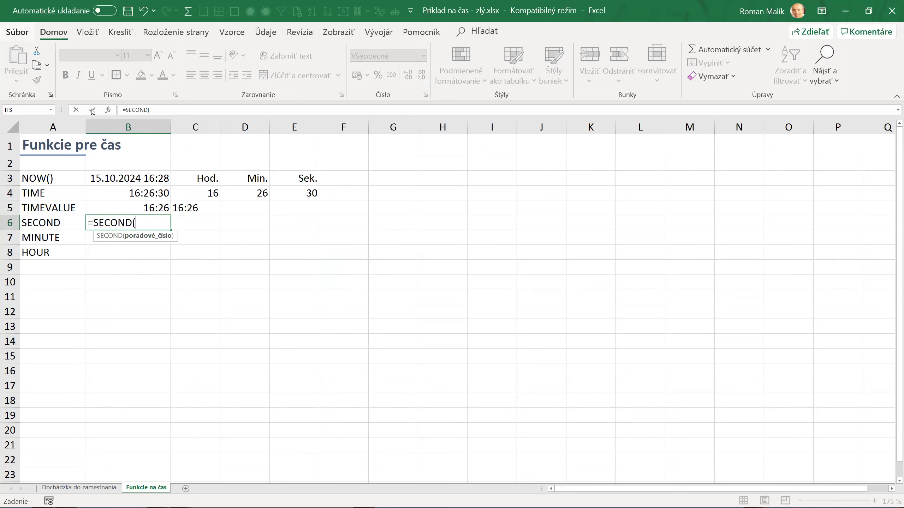
text(now)
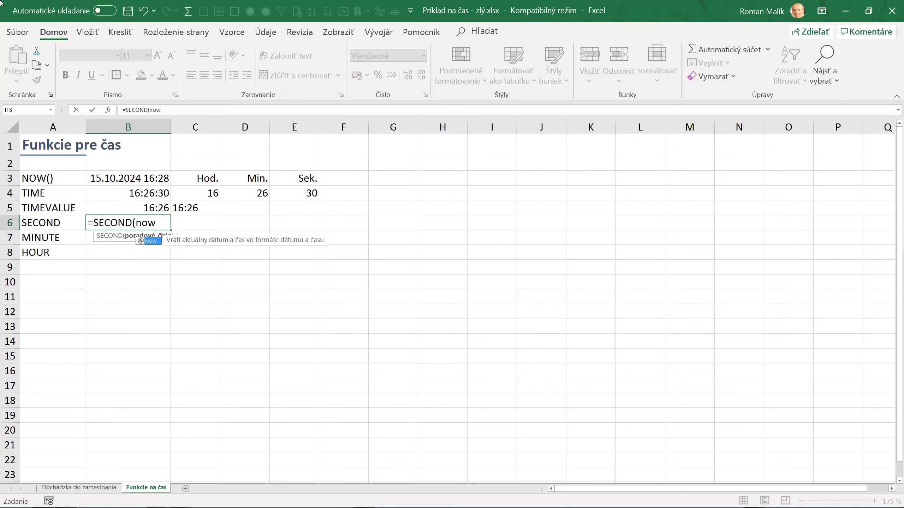
text(()))
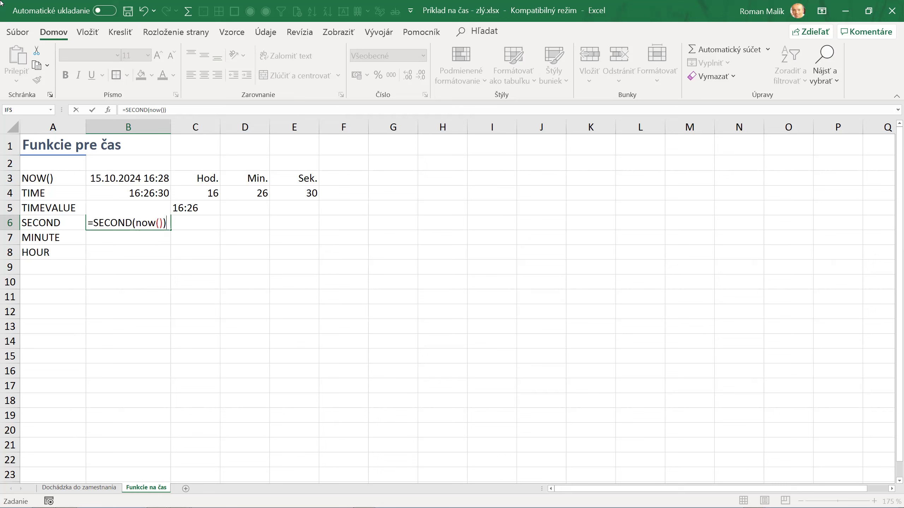
key(Return)
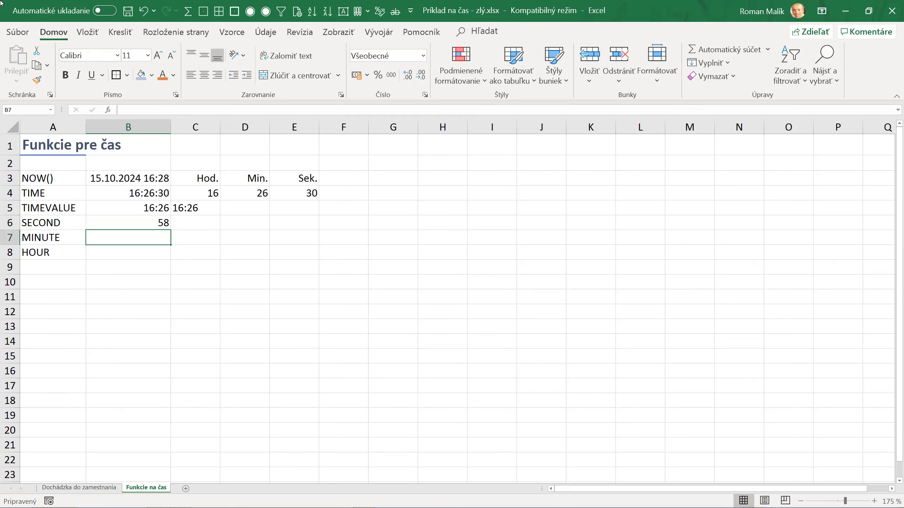
text(=min)
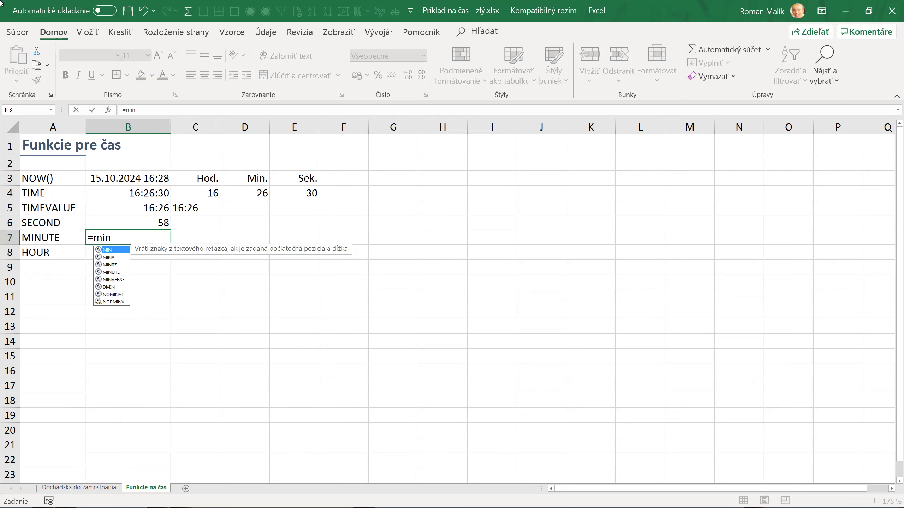
key(Down)
key(Down)
key(Down)
key(Tab)
text(now)
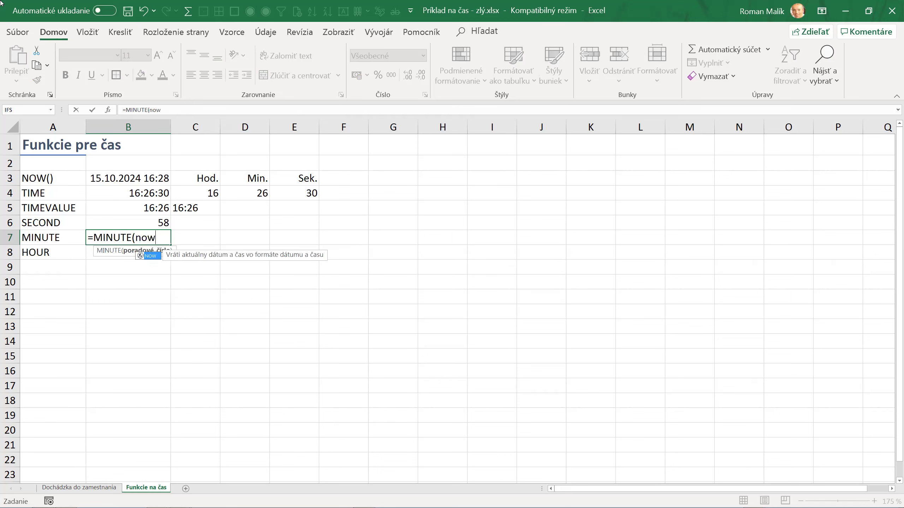
text(()))
key(Return)
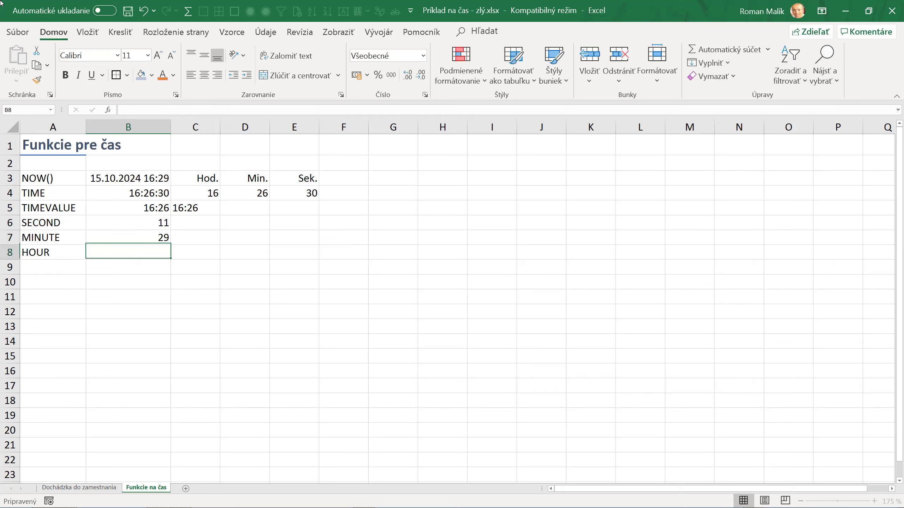
- After reviewing the formulas above, enter =HOUR(NOW()) in B8, returning 16
key(Up)
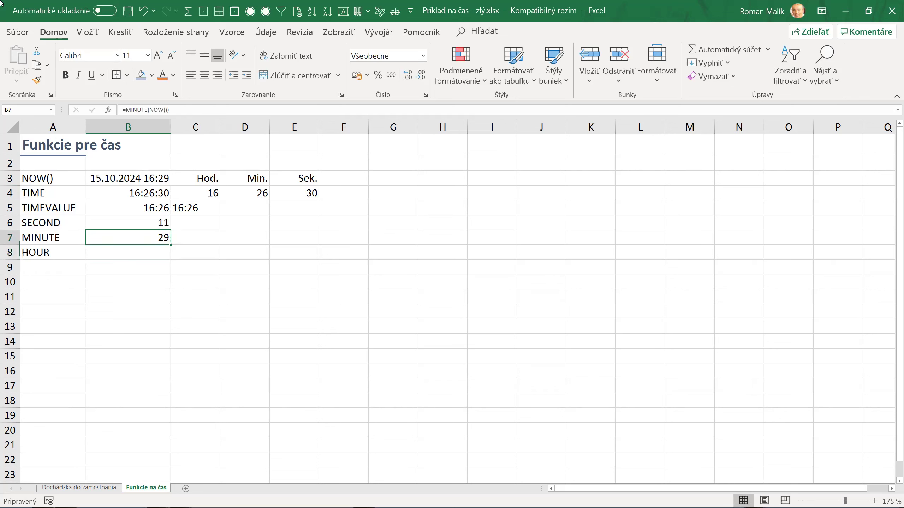
key(Up)
key(Up)
key(Up)
key(Right)
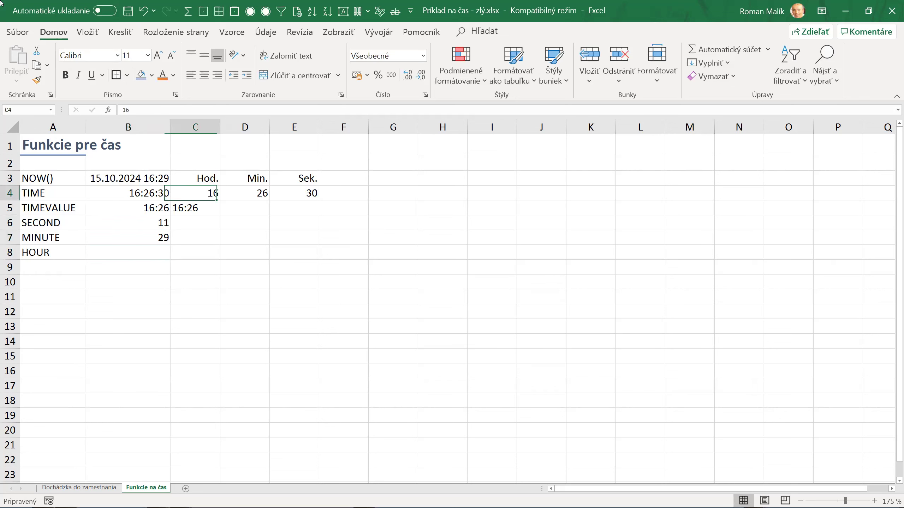
key(Left)
key(Up)
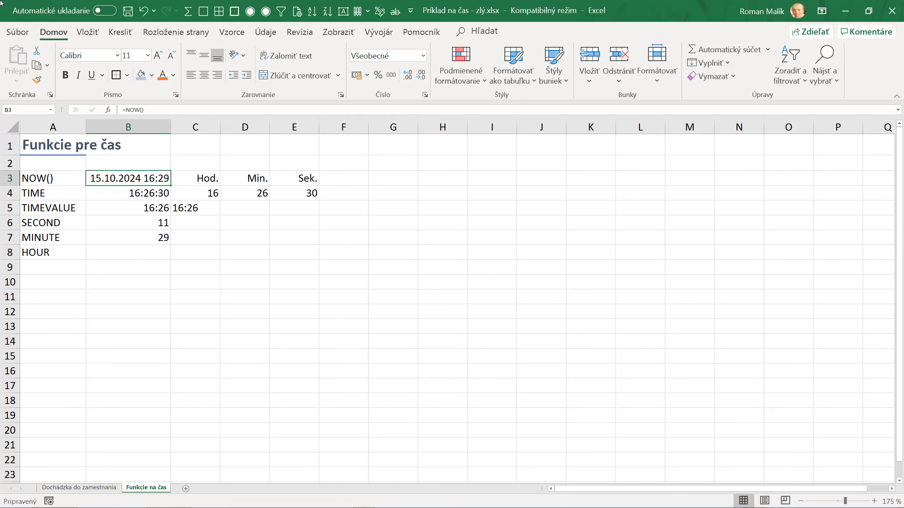
key(Down)
key(Down)
key(Down)
text(=hour)
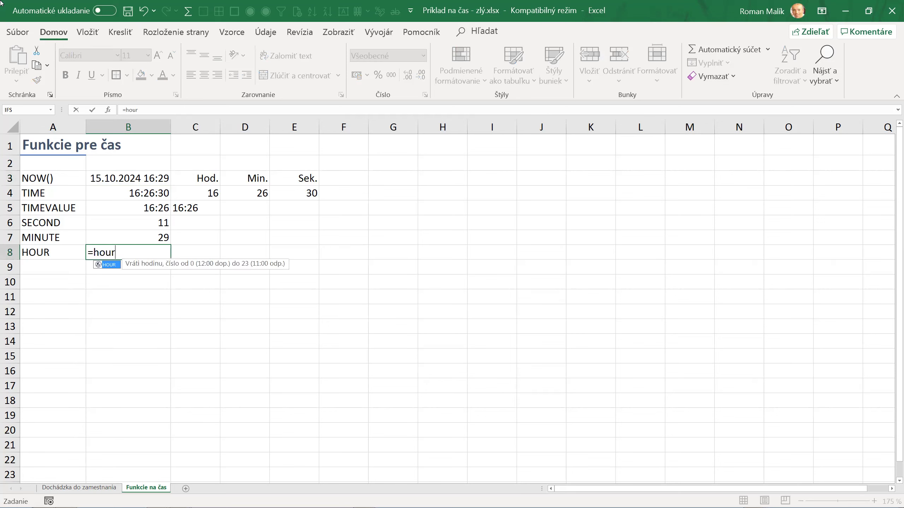
text((now)
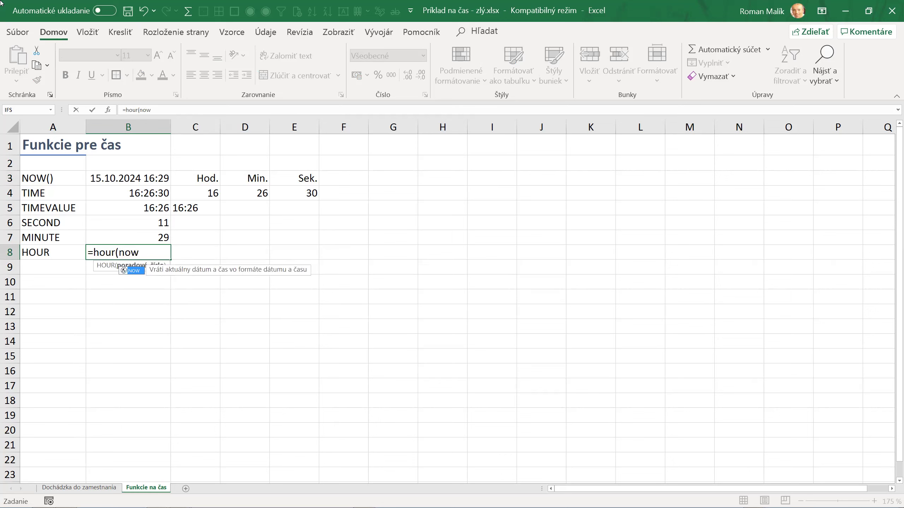
text(()))
key(Return)
key(Up)
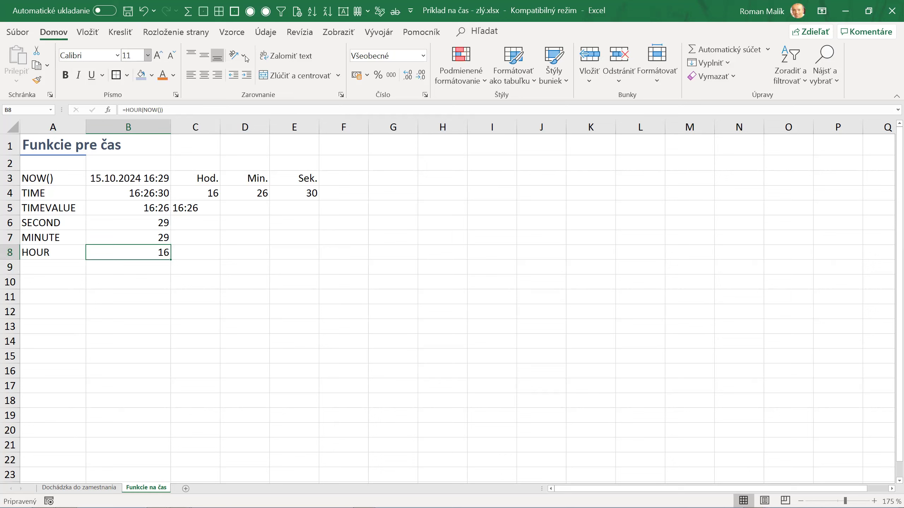
- Drag the example rows into HOUR, MINUTE, SECOND order in rows 6–8 under TIMEVALUE
mouse_move(51, 225)
mouse_down()
mouse_move(138, 224)
mouse_move(139, 275)
mouse_up()
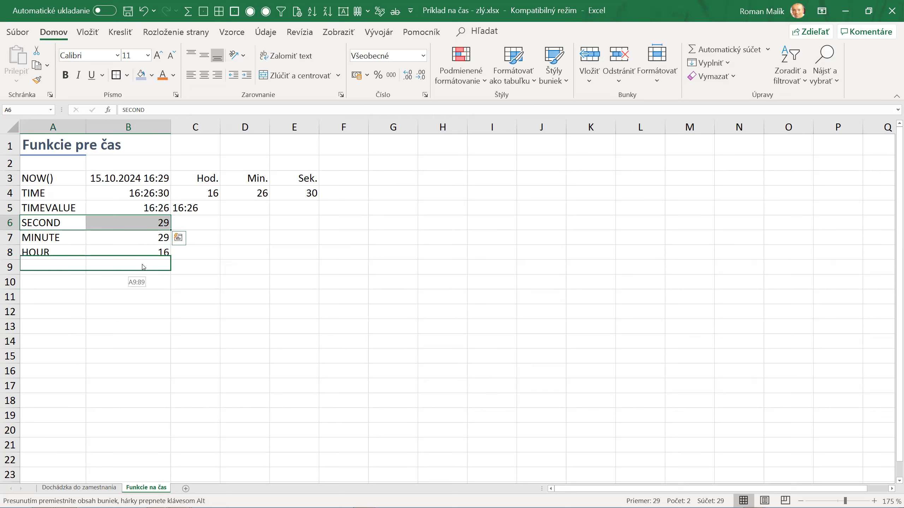
click(78, 243)
drag(79, 245, 161, 264)
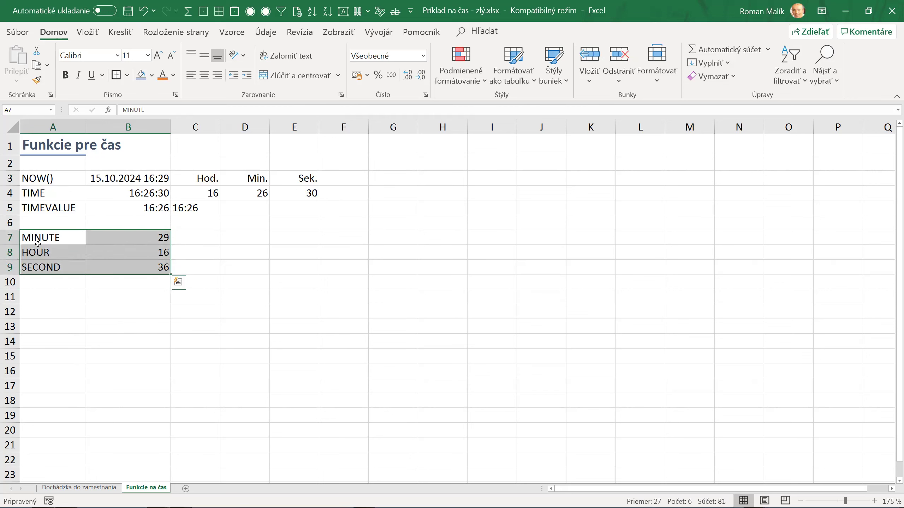
click(53, 241)
mouse_move(37, 251)
mouse_down()
mouse_move(129, 248)
mouse_move(119, 223)
mouse_up()
mouse_move(68, 265)
mouse_down()
mouse_move(117, 266)
mouse_move(118, 246)
mouse_up()
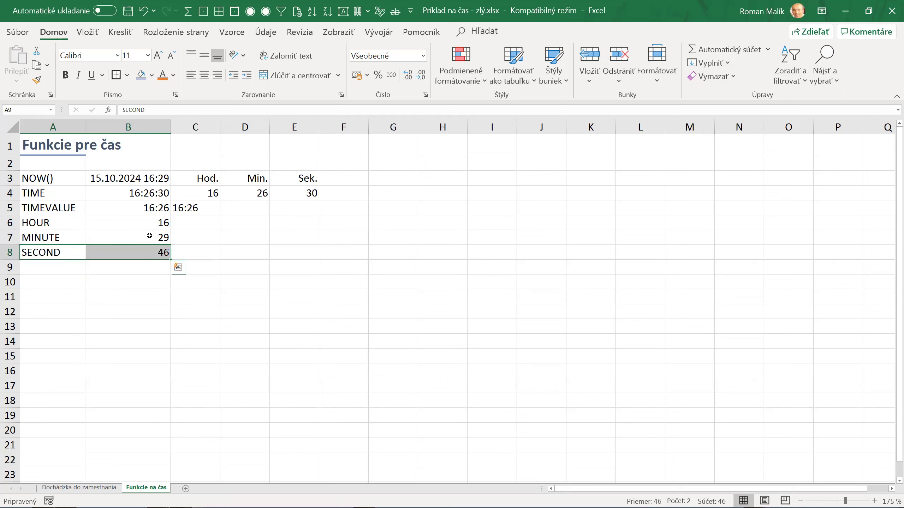
click(137, 178)
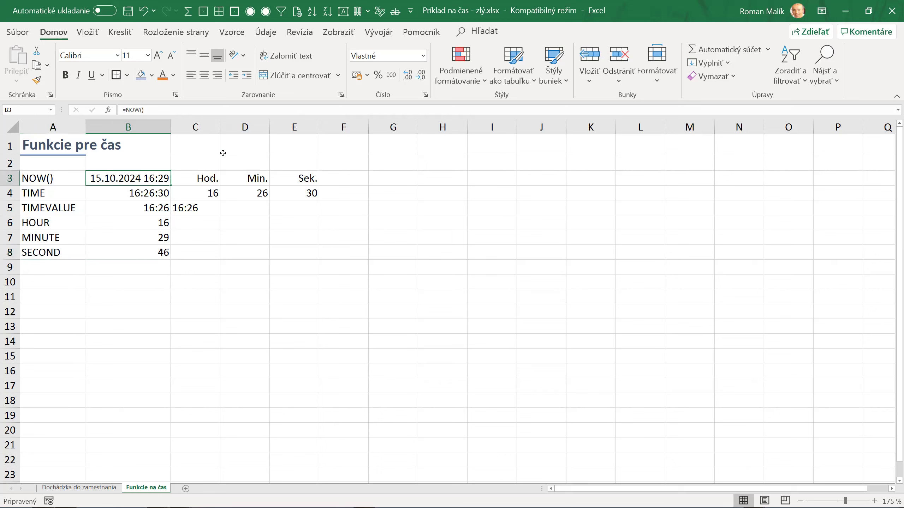
- Change B3's custom format to dd.mm.yyyy hh:mm:ss so it shows 15.10.2024 16:29:46
click(424, 95)
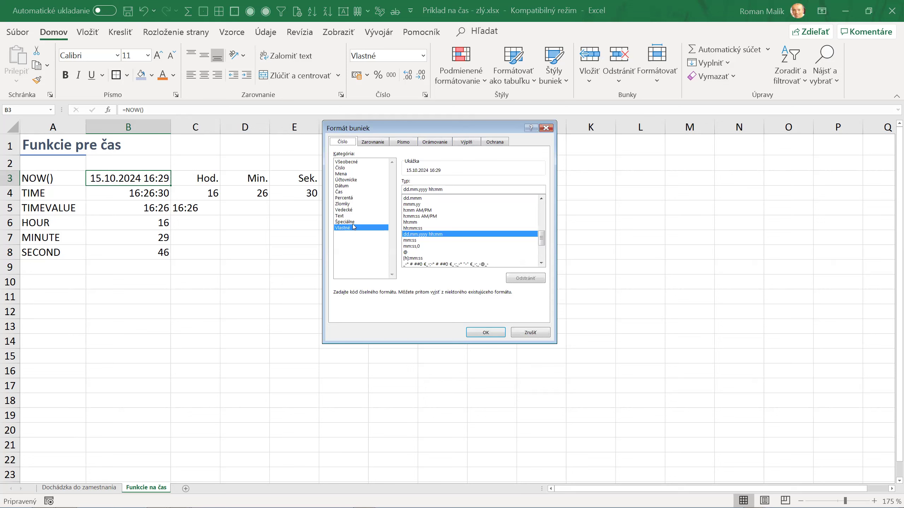
click(446, 190)
text(:)
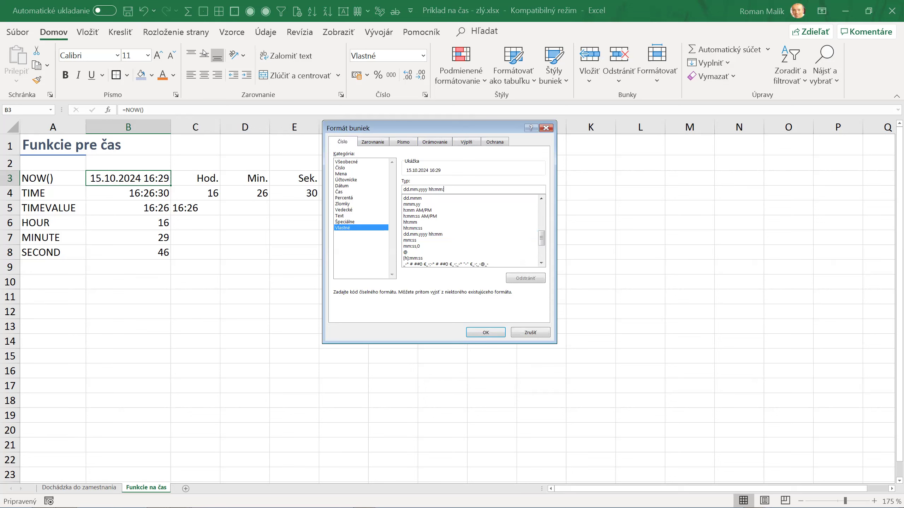
text(ss)
key(Return)
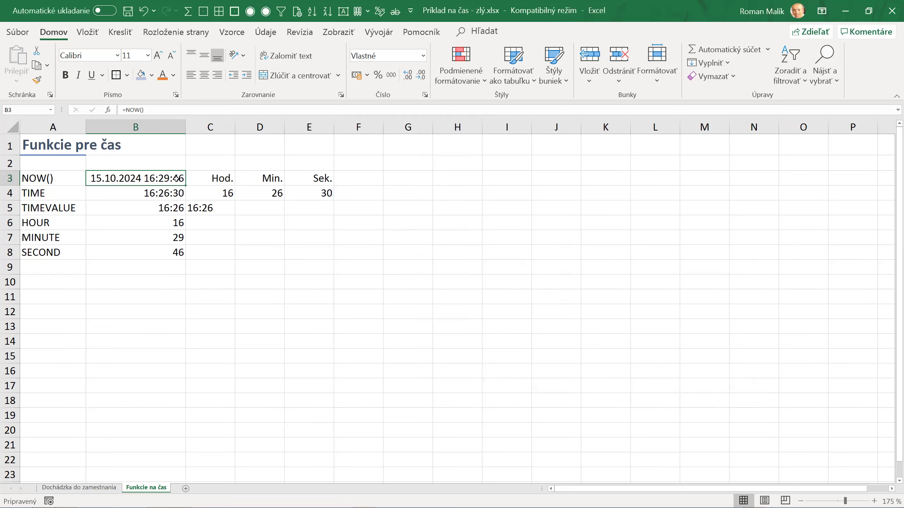
- Apply an orange font colour to the function labels in A3:A8
drag(60, 178, 63, 252)
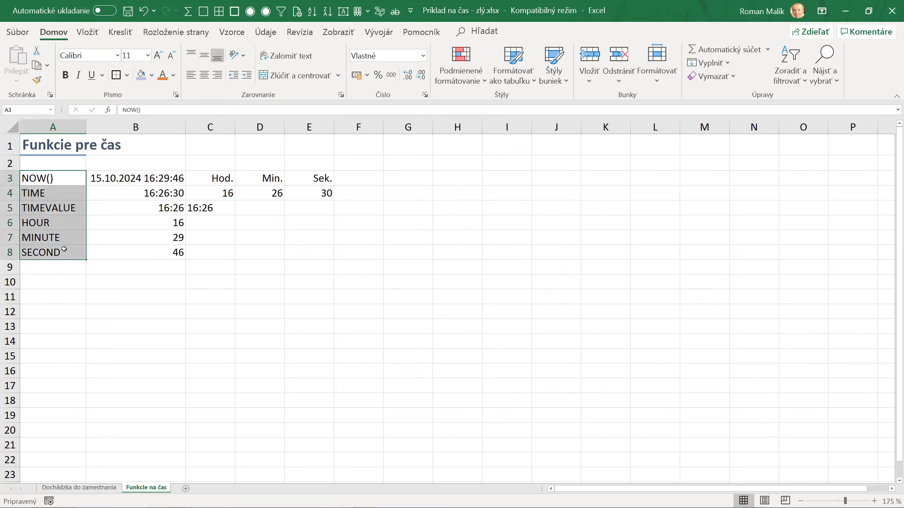
click(163, 75)
click(121, 308)
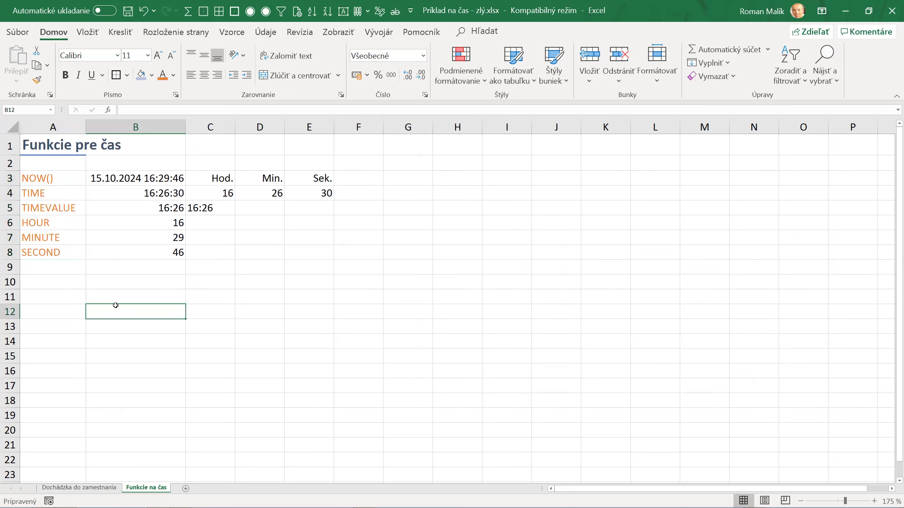
click(55, 177)
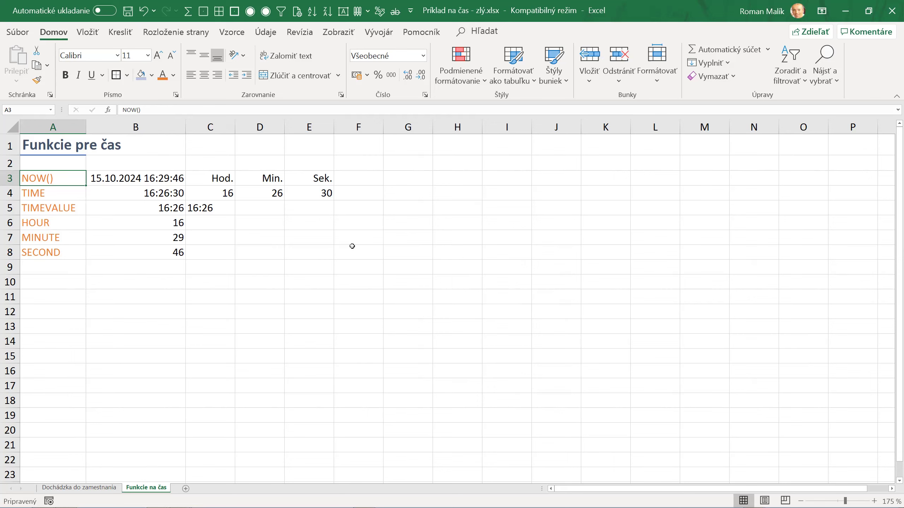
- Switch to Chrome and load chat.openai.com in a new tab
key(alt+Tab)
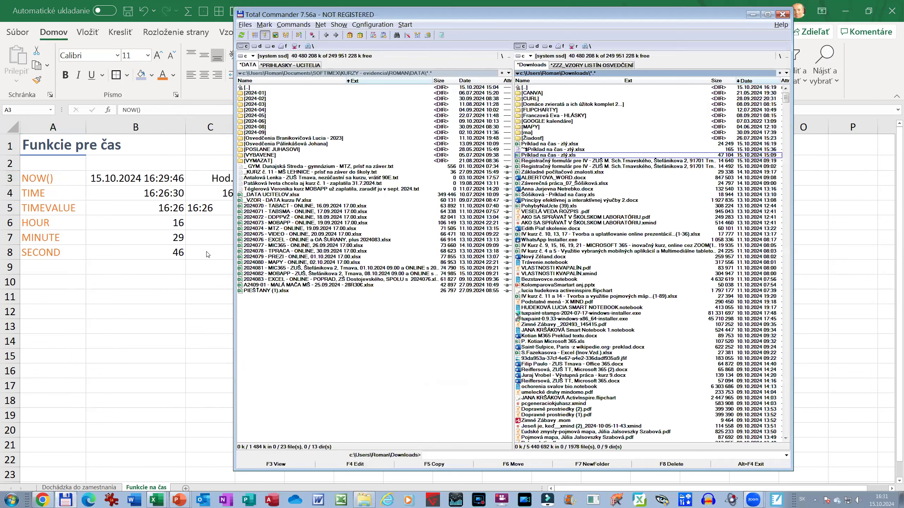
key(alt+Tab)
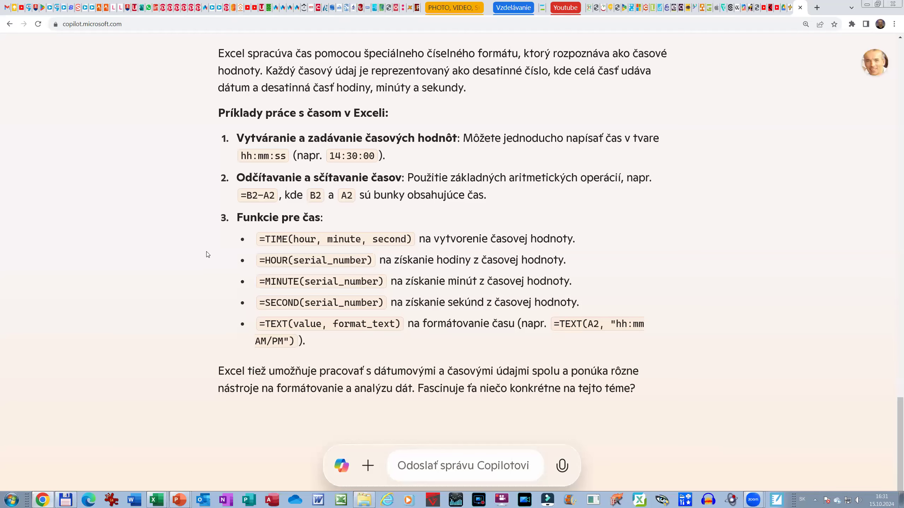
key(ctrl+t)
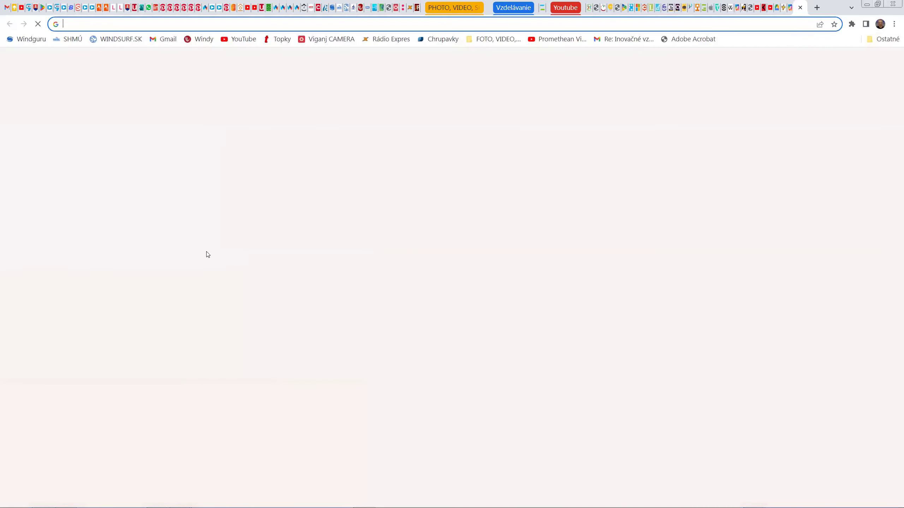
text(chat.openai.com)
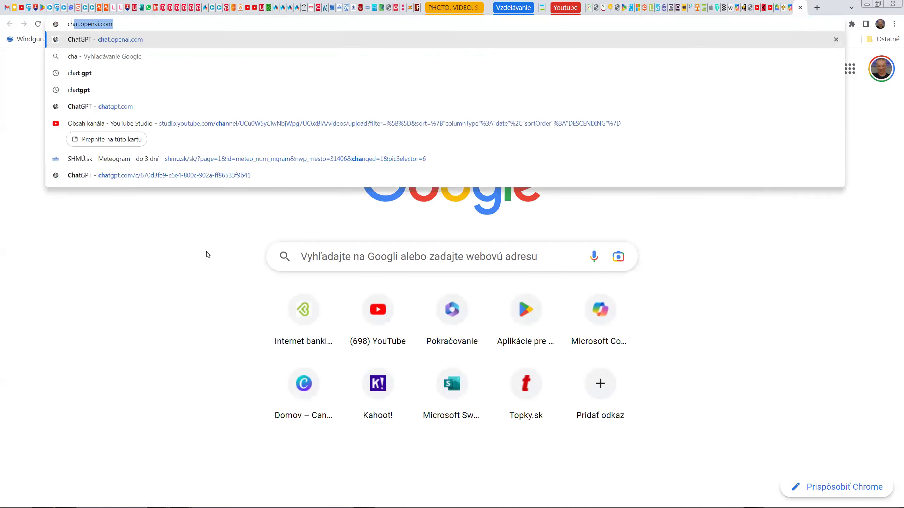
key(Return)
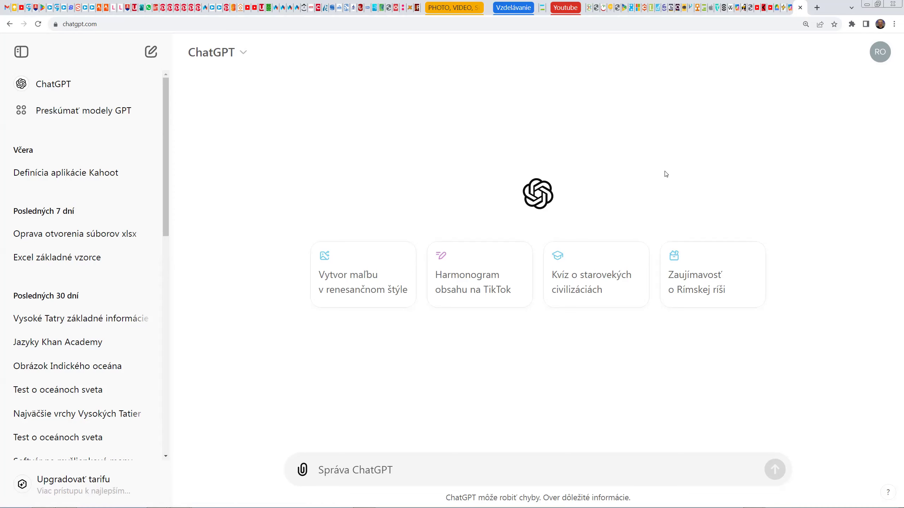
- Send ChatGPT the question 'ako je to s časom v Exceli'
text(ako je to s časom v Exceli)
key(Return)
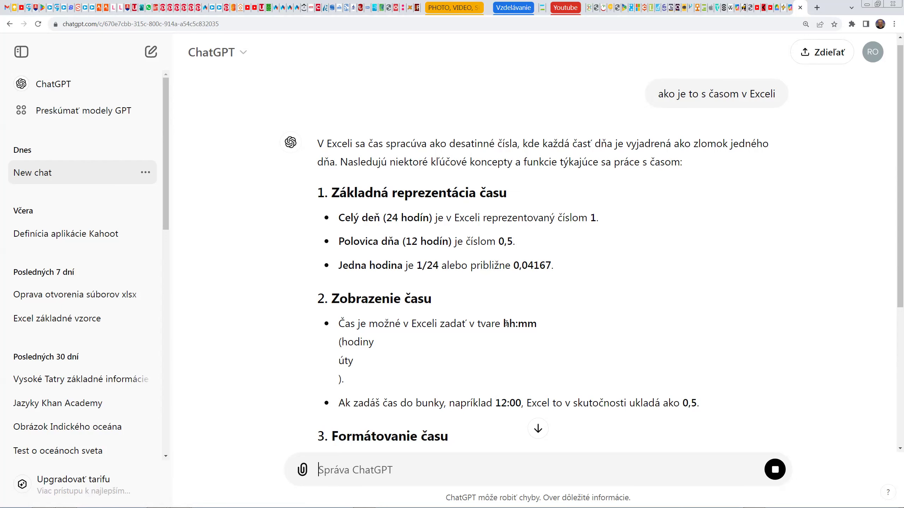
scroll(517, 325, down, 2)
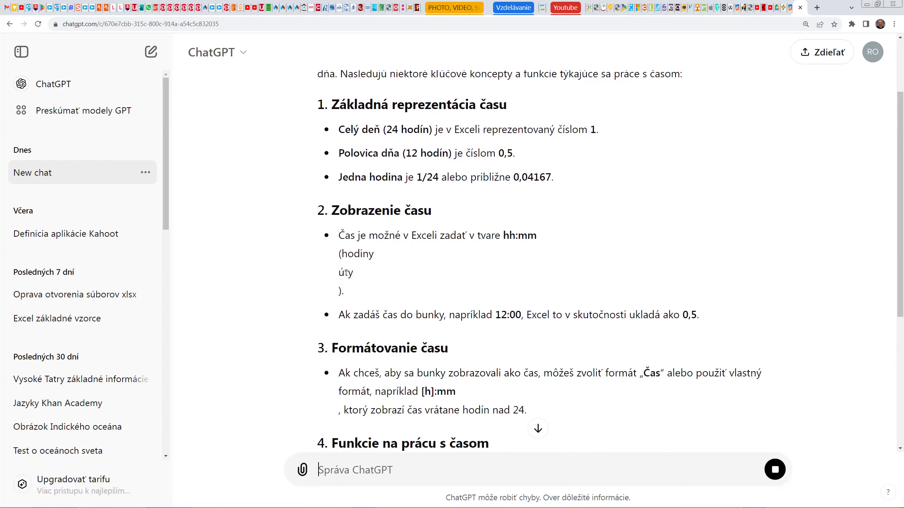
scroll(352, 282, down, 2)
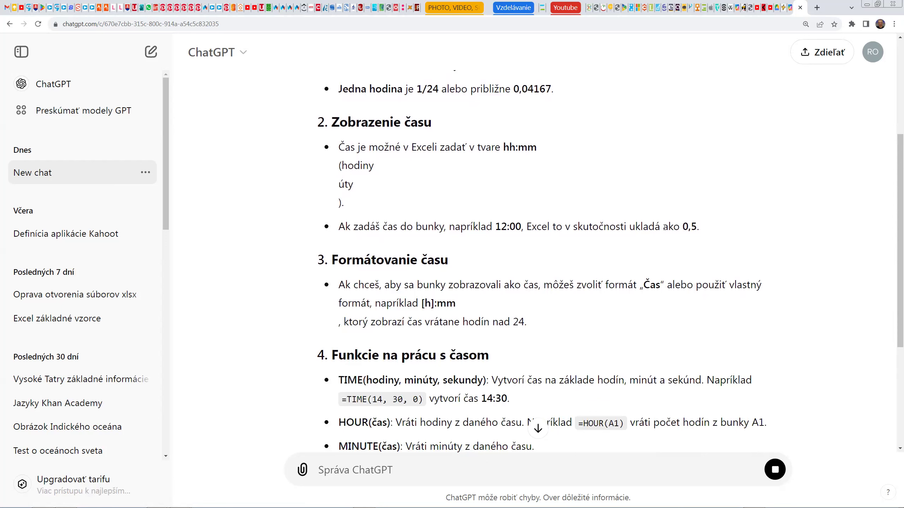
drag(695, 227, 336, 231)
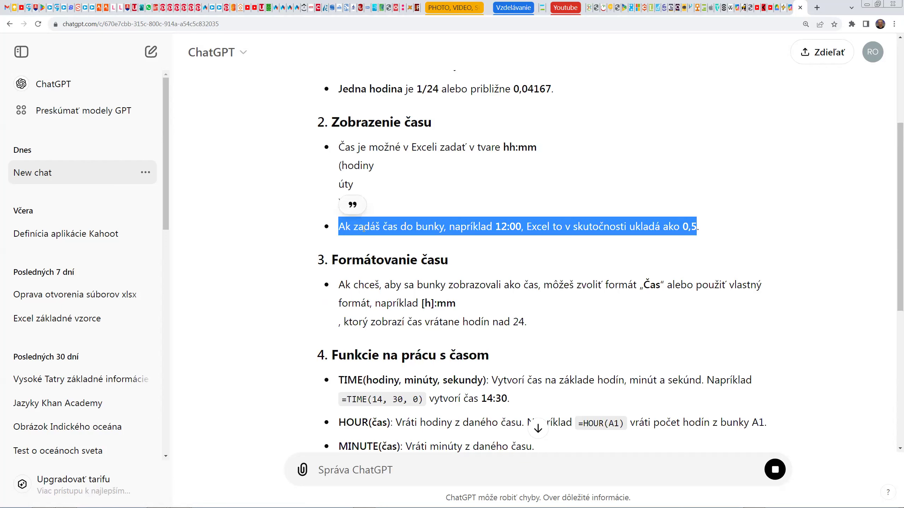
click(426, 230)
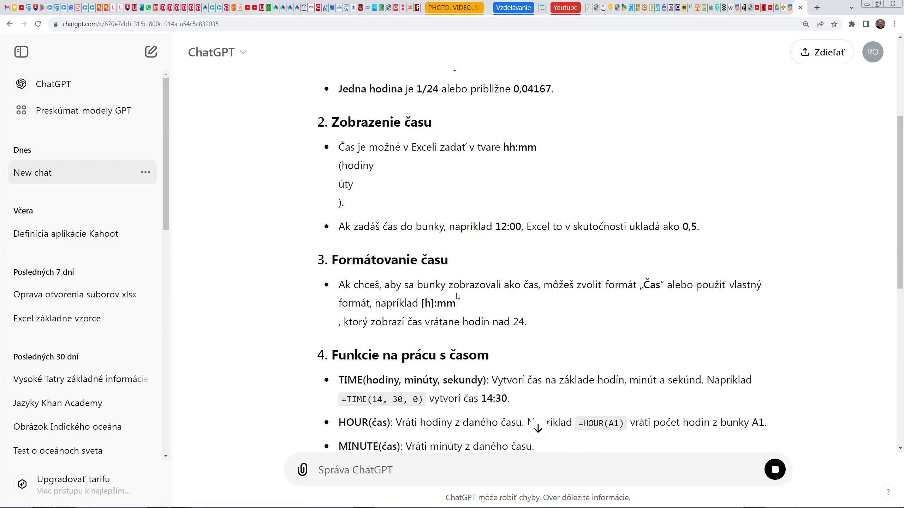
scroll(451, 285, down, 2)
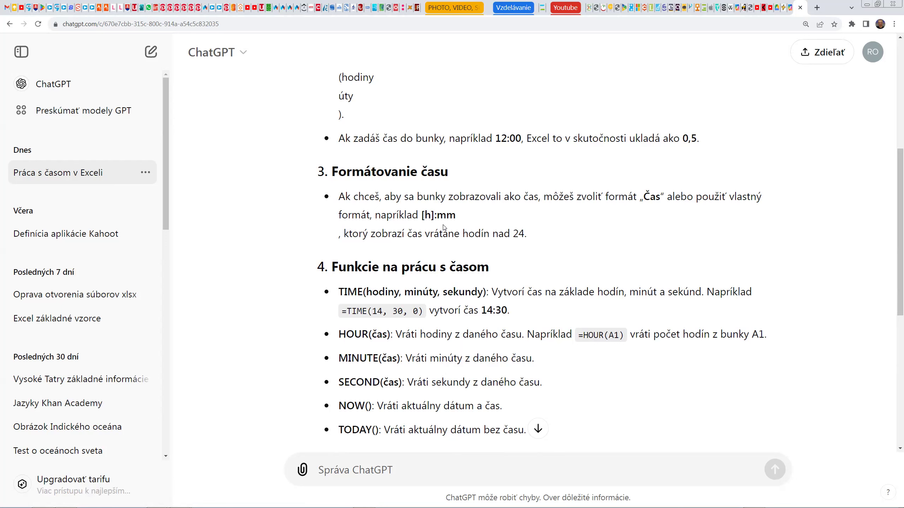
drag(435, 216, 424, 215)
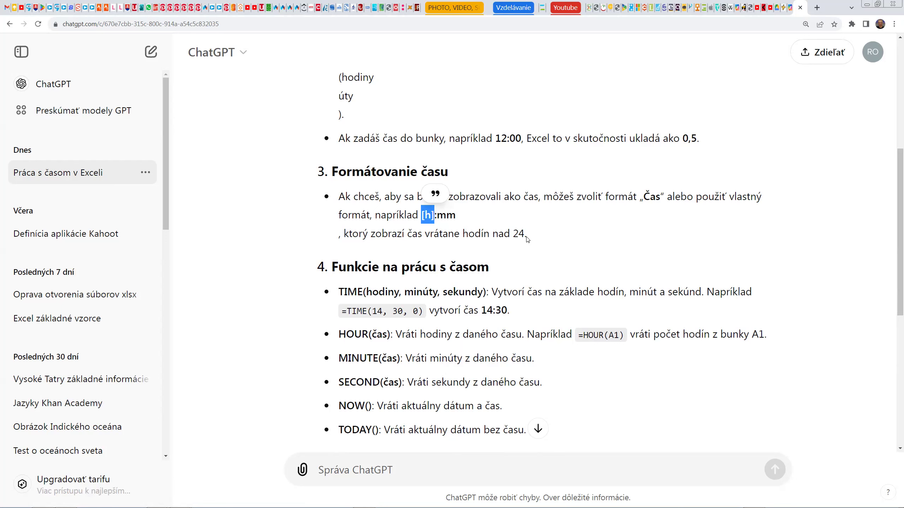
click(432, 216)
scroll(441, 278, down, 1)
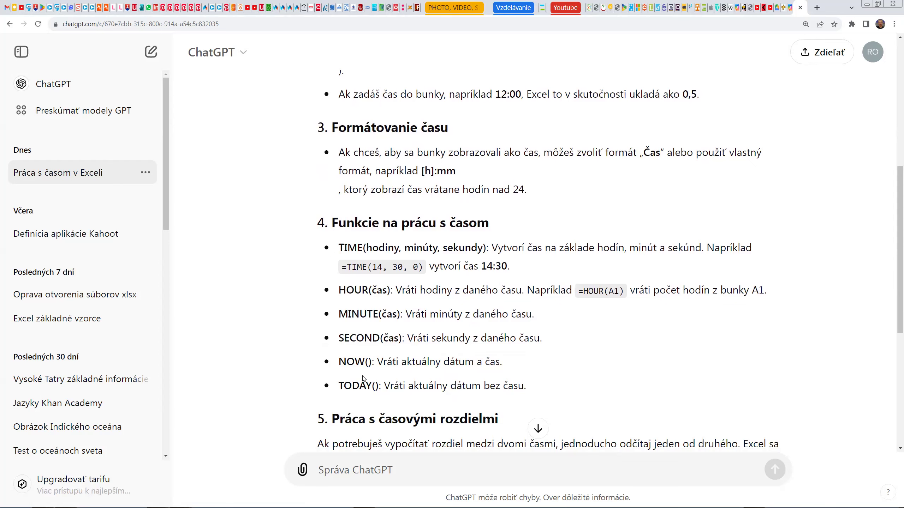
scroll(478, 242, down, 6)
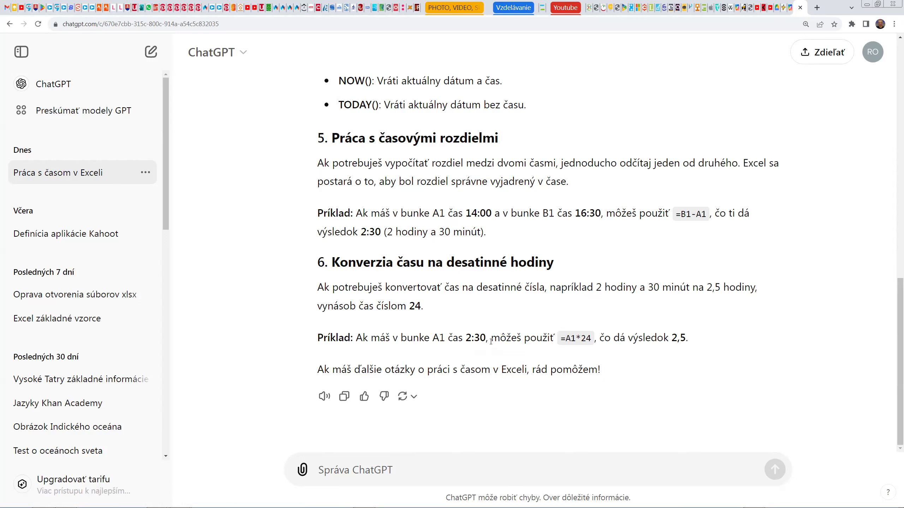
drag(485, 338, 466, 339)
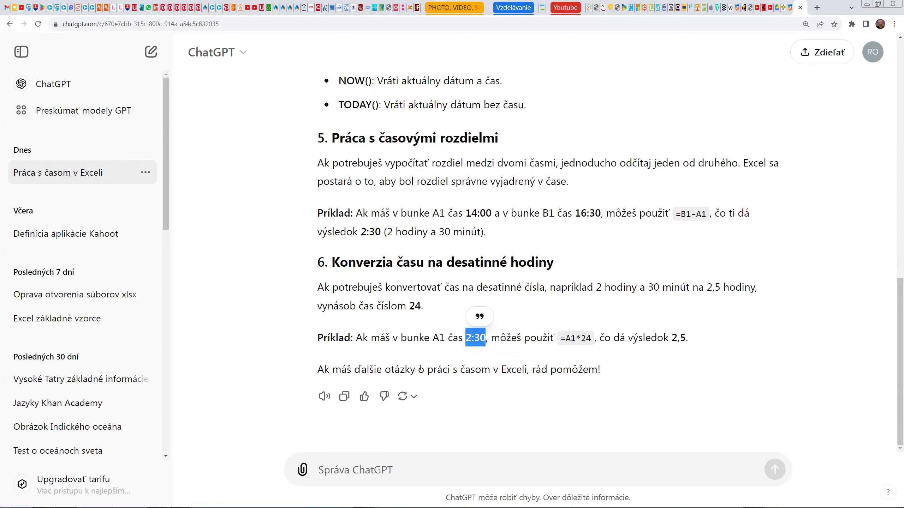
scroll(418, 367, up, 5)
scroll(419, 367, up, 5)
scroll(422, 366, up, 2)
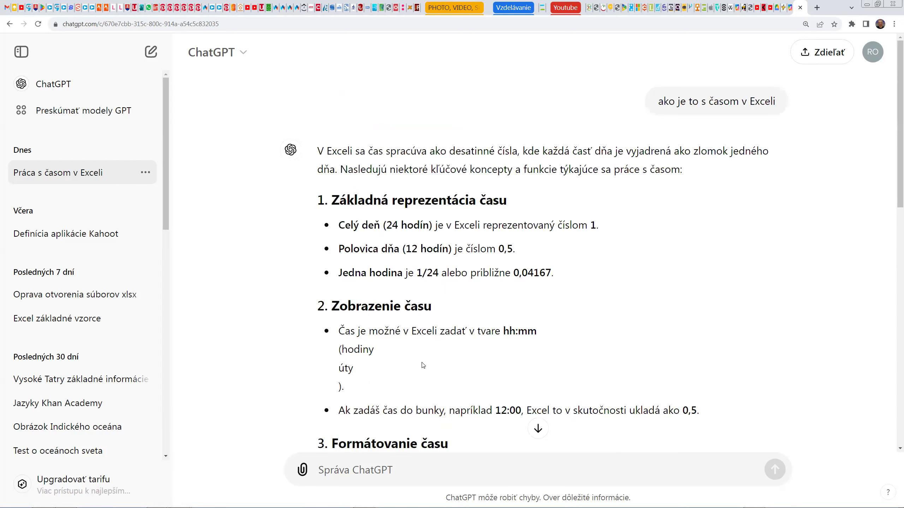
scroll(426, 362, down, 5)
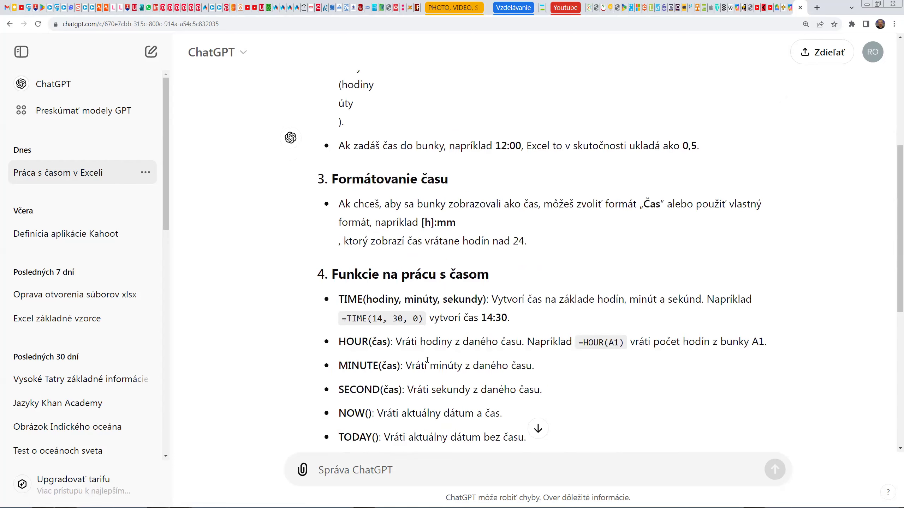
scroll(431, 366, down, 2)
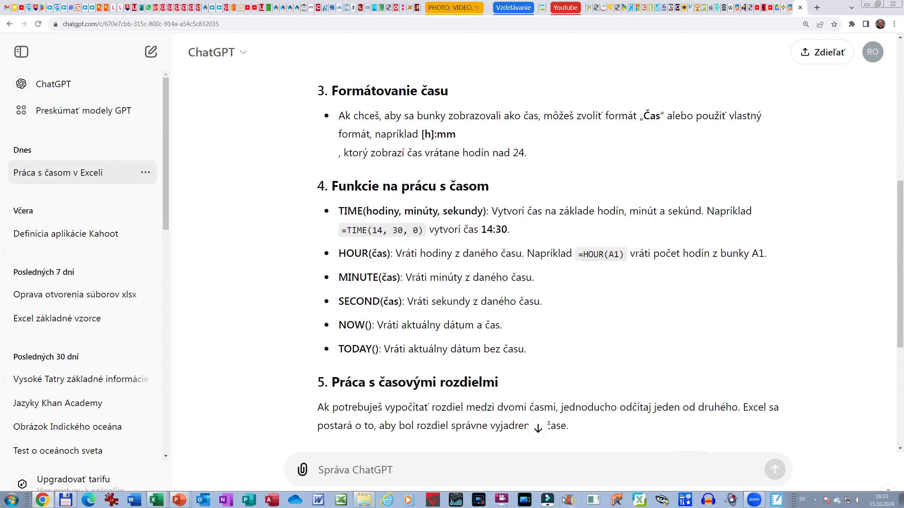